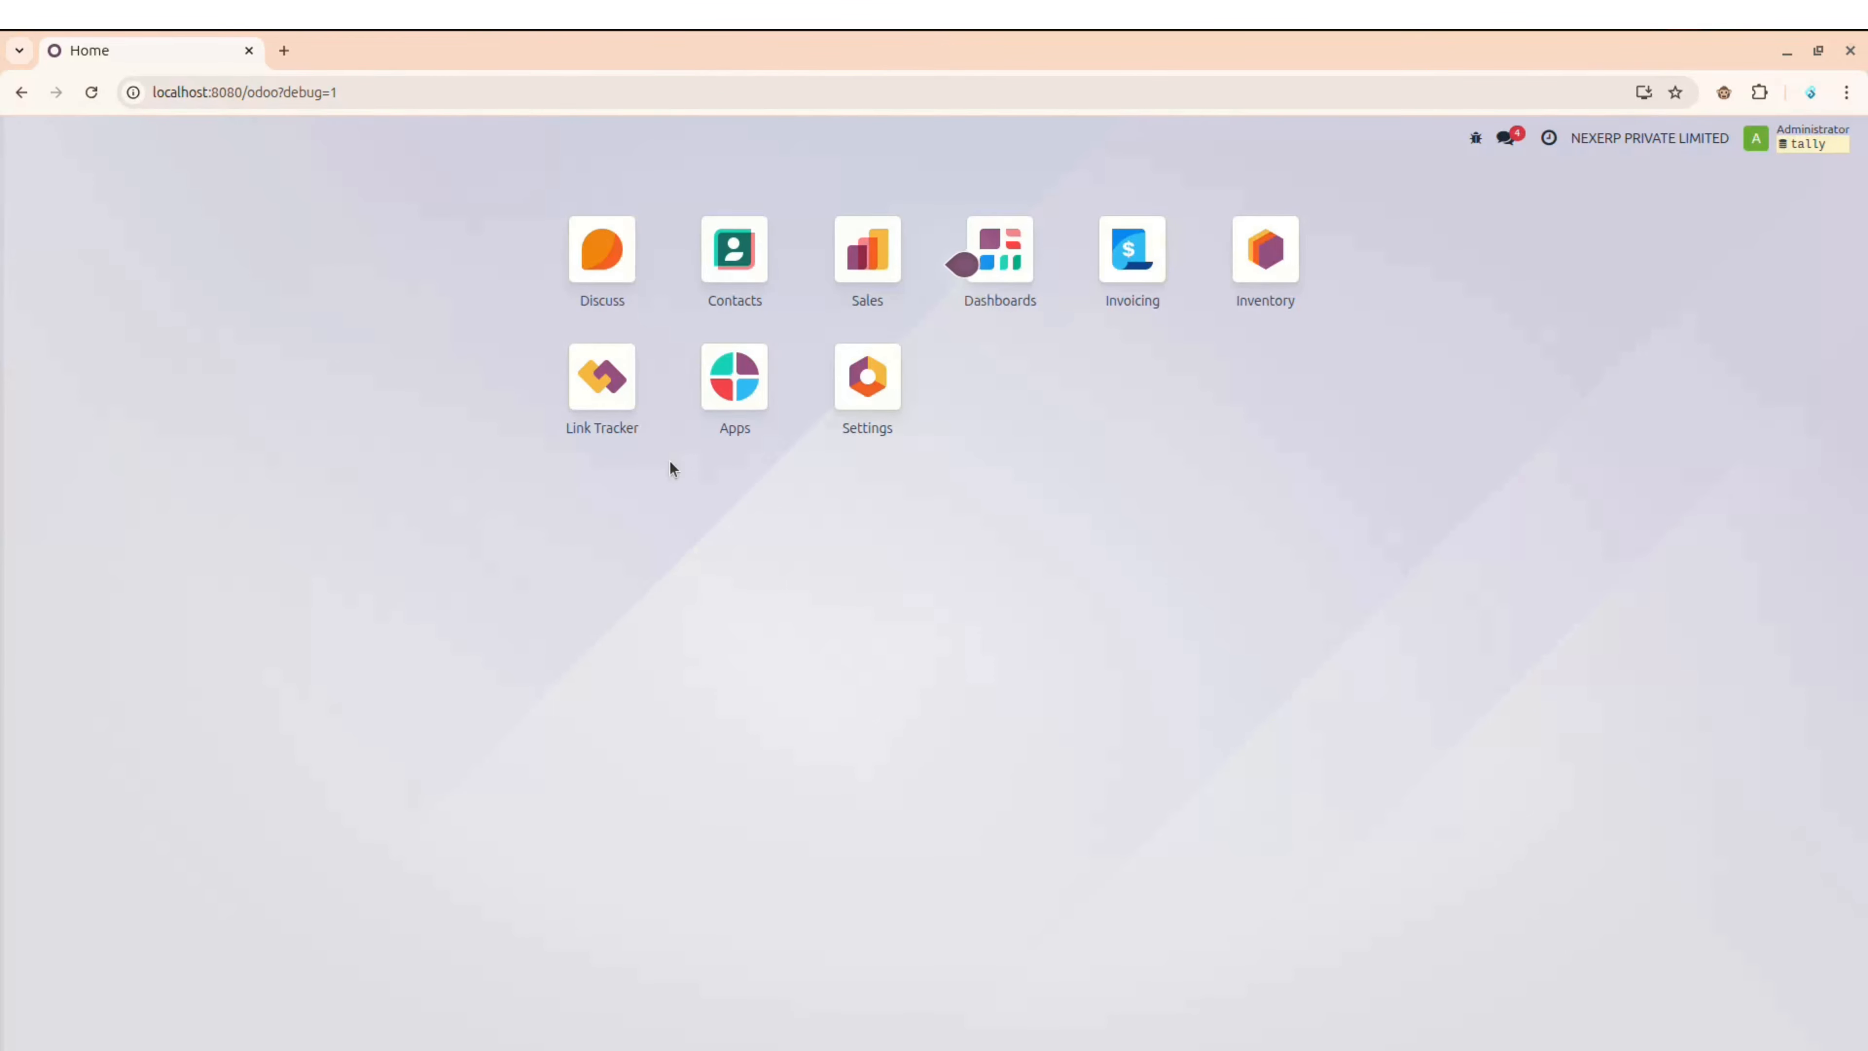
Step: Search all Odoo apps for 'tally' to find the Tally Connector module, then bring Tally Prime forward
left_click(736, 382)
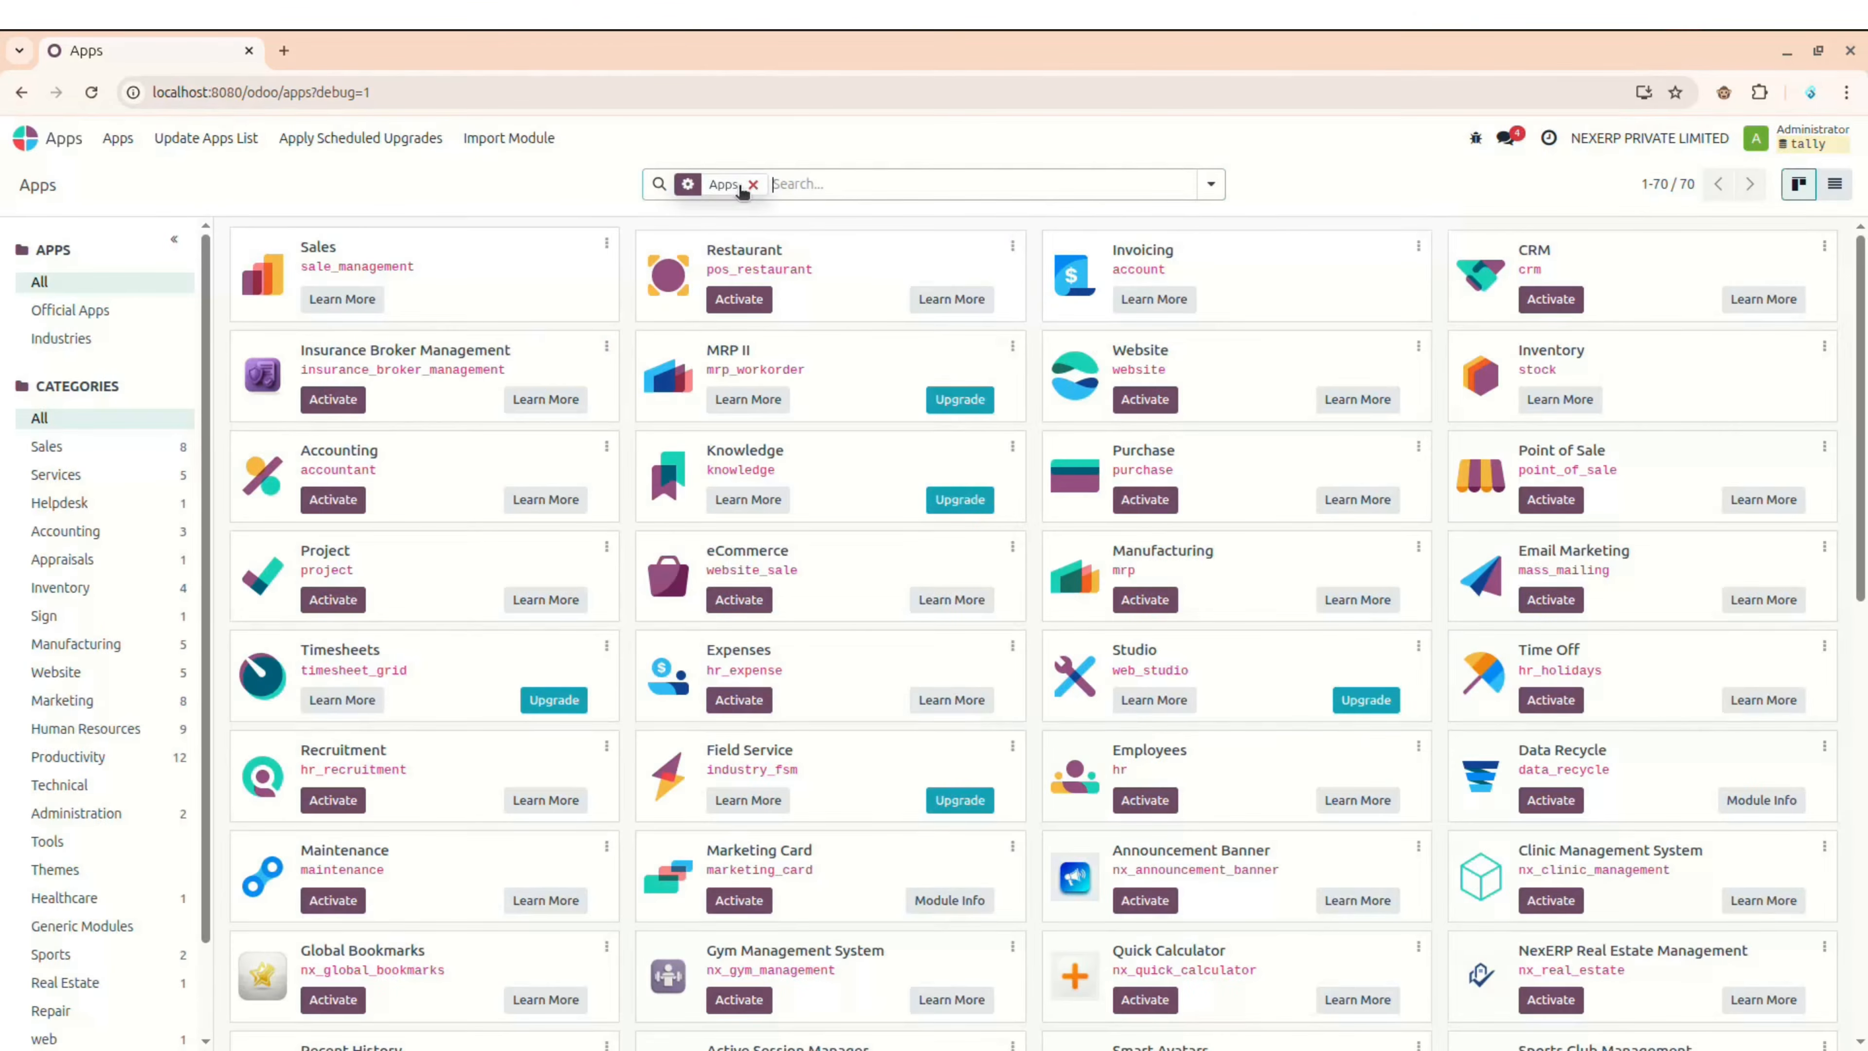
left_click(752, 185)
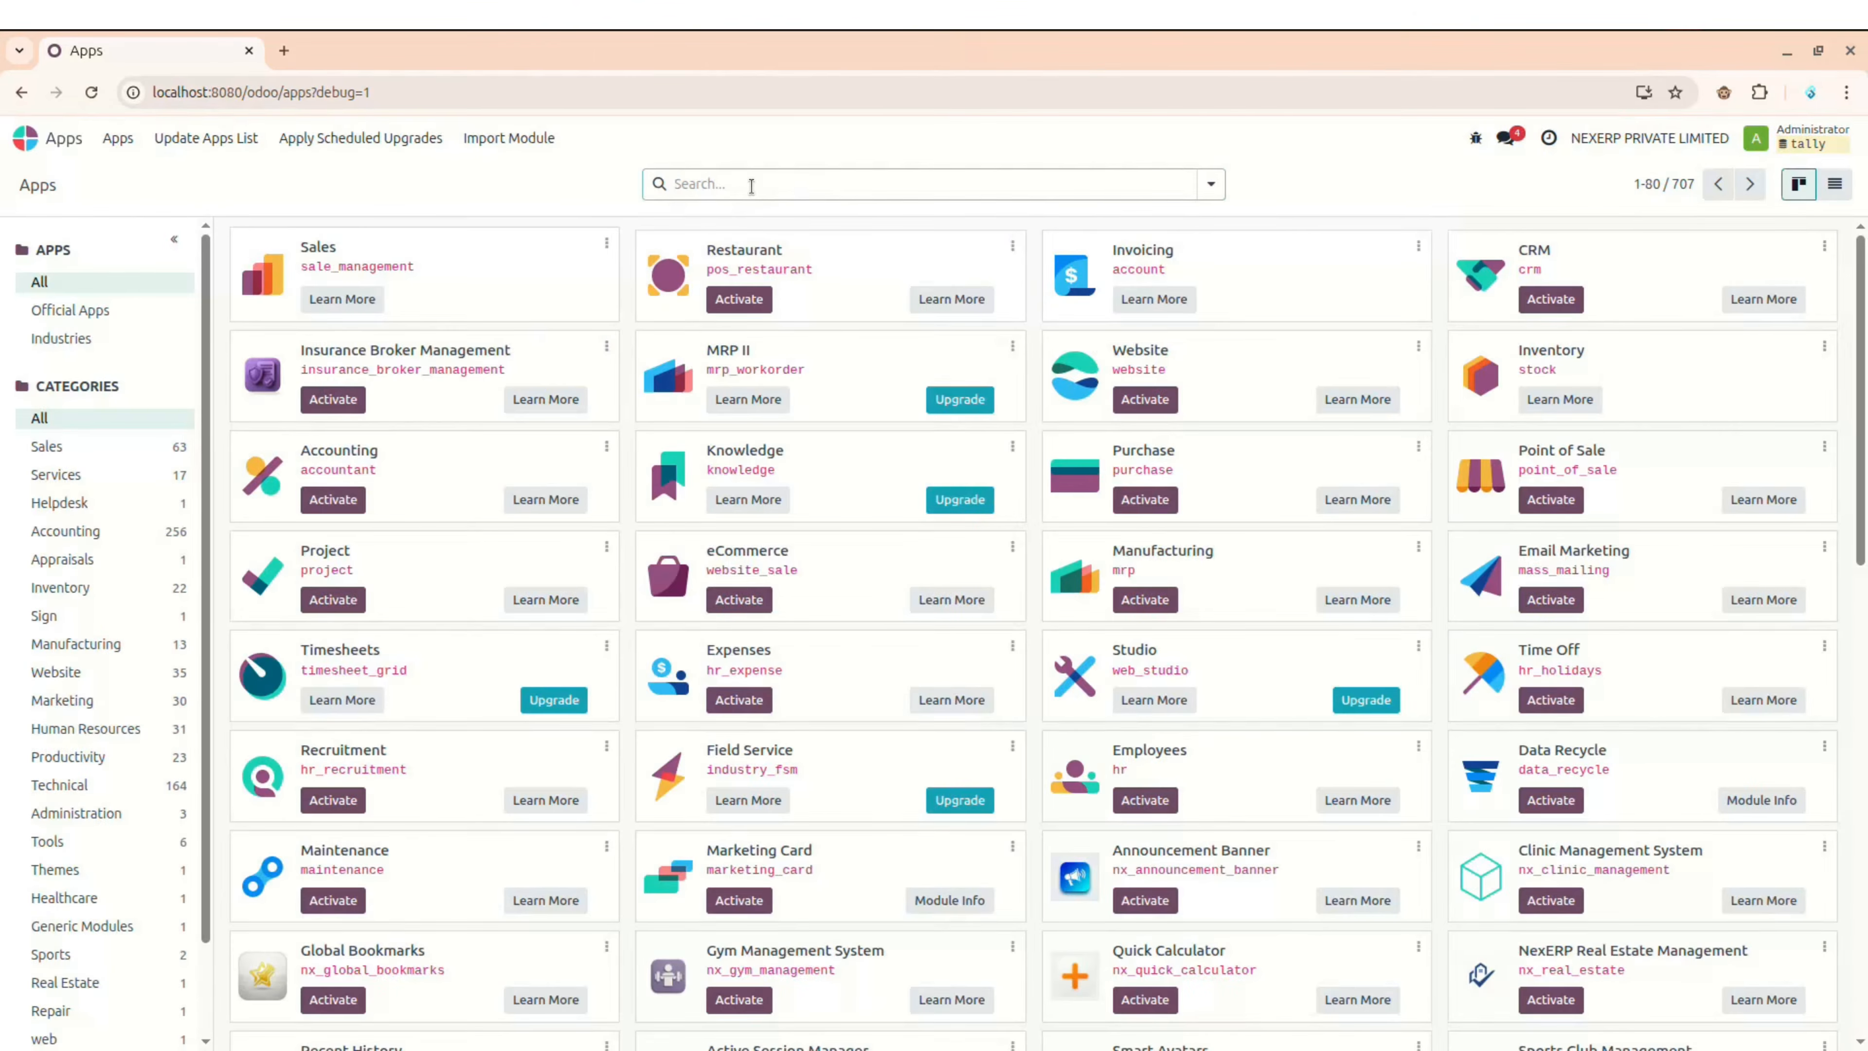
type("tally")
key("Return")
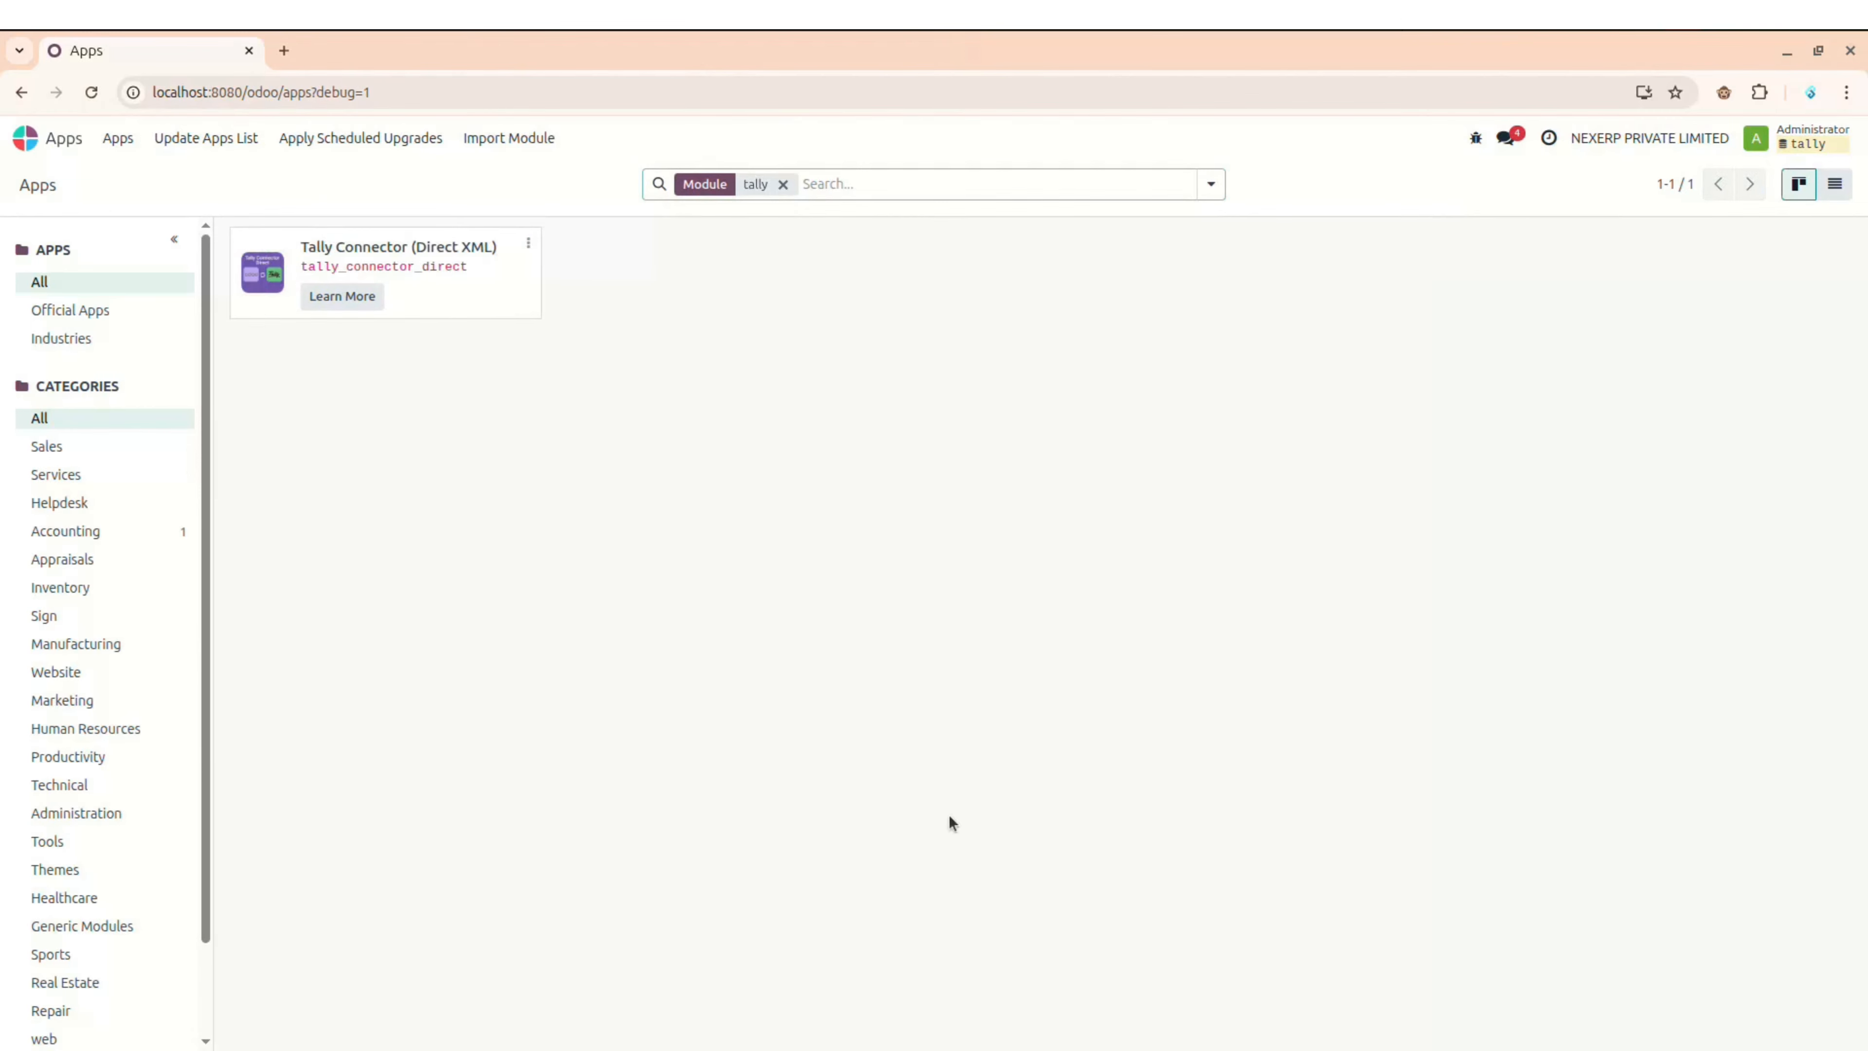
left_click(1096, 1026)
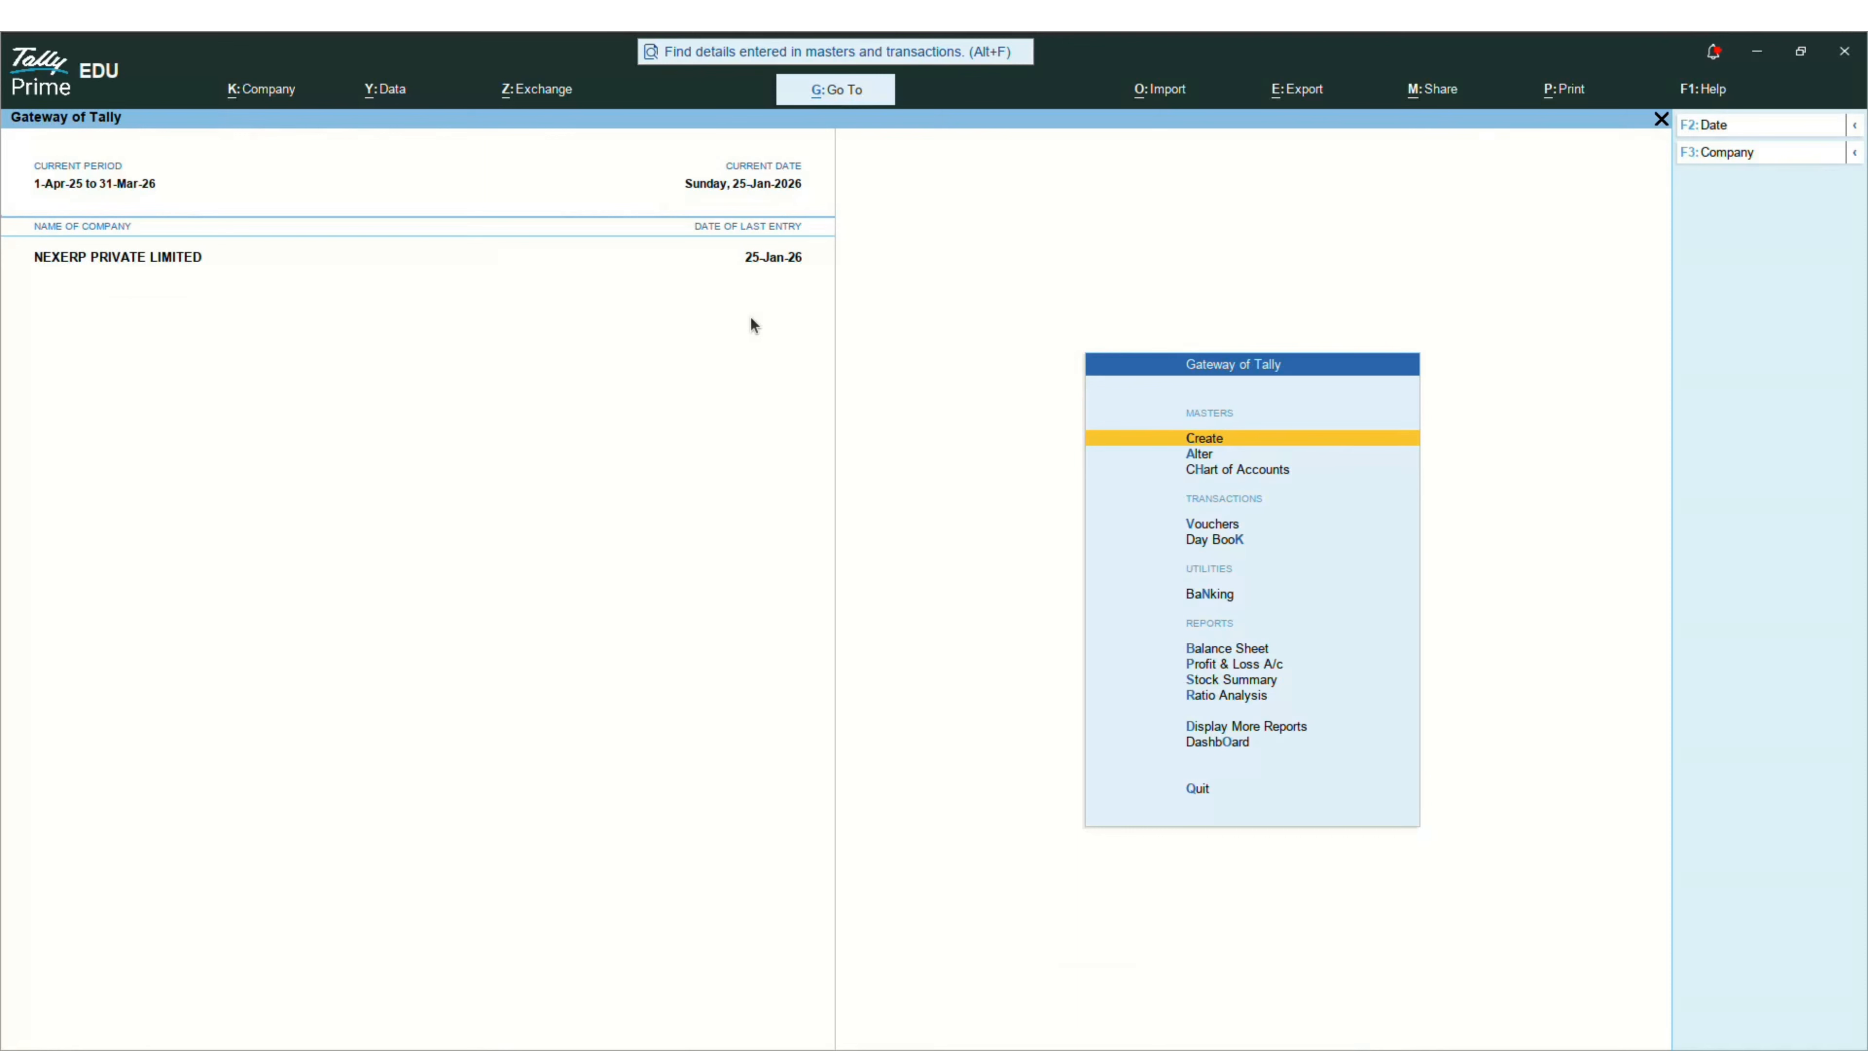
Step: Open Invoicing's Configuration > Settings page and scroll to the Tally Connector section
key("alt")
key("alt+Tab")
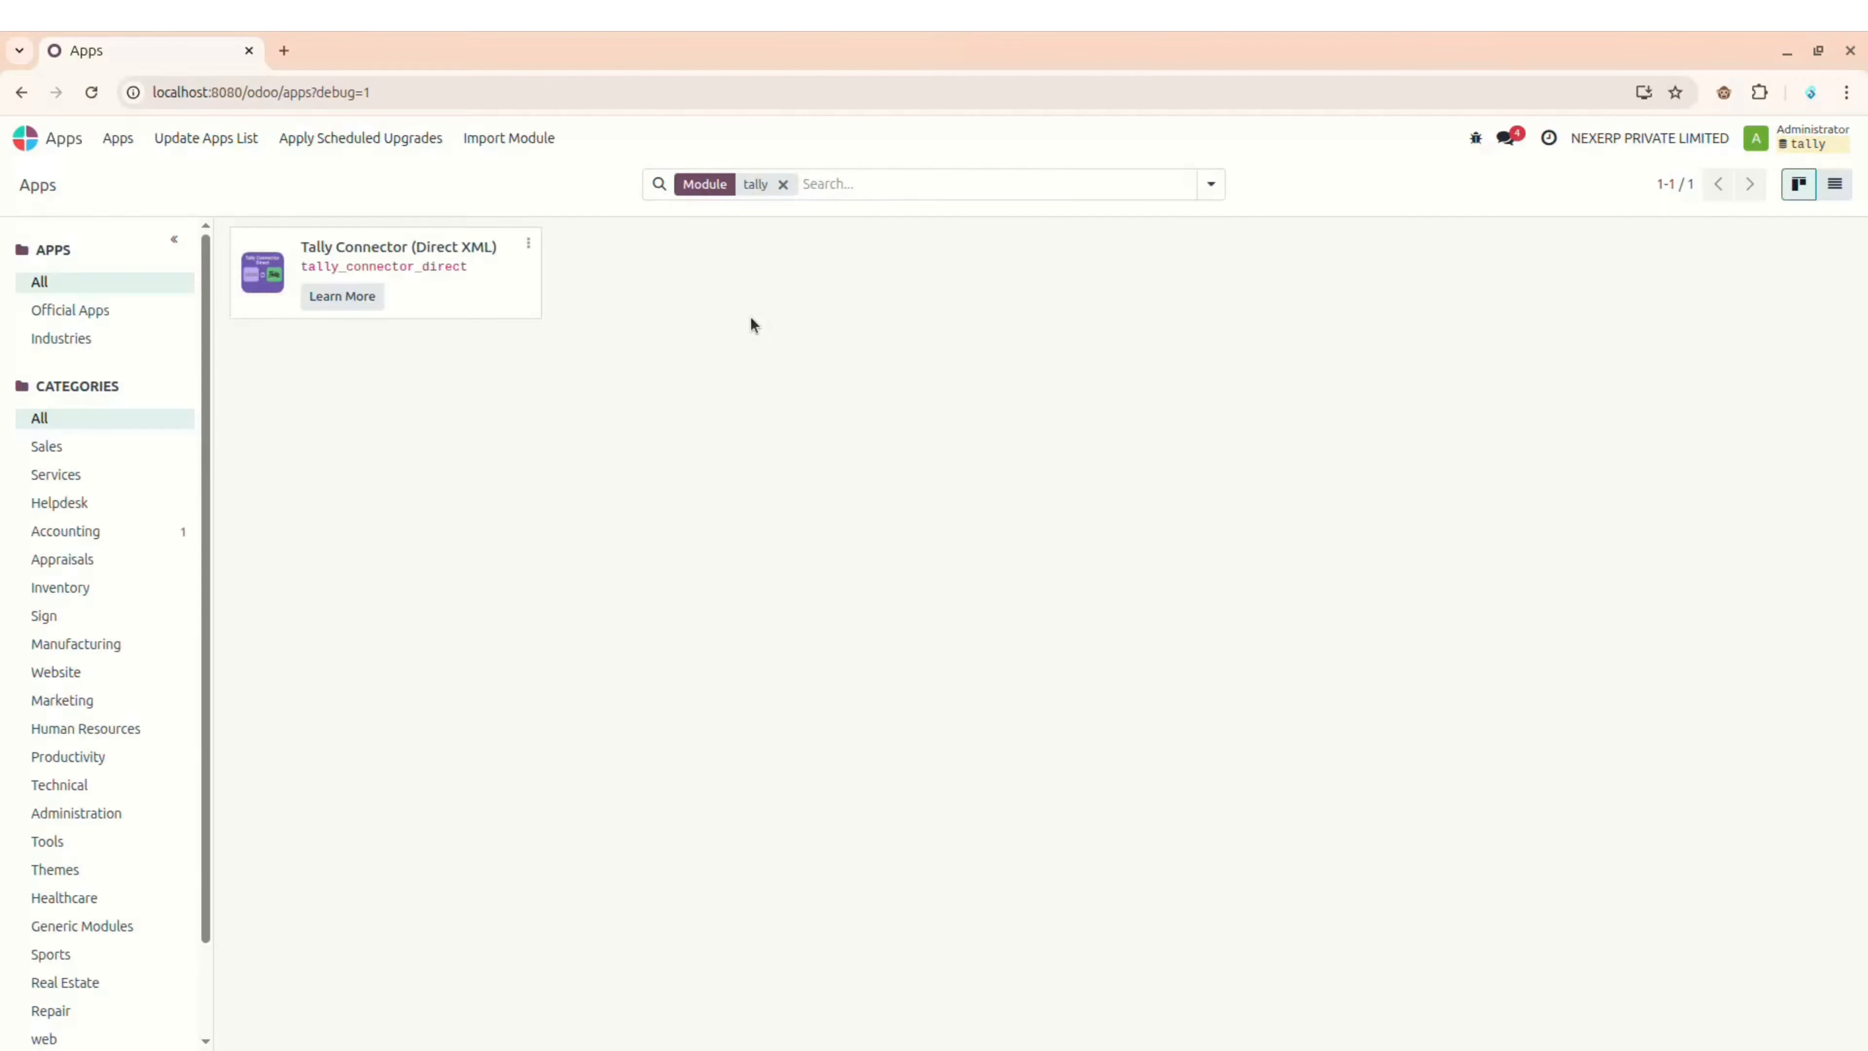
left_click(19, 140)
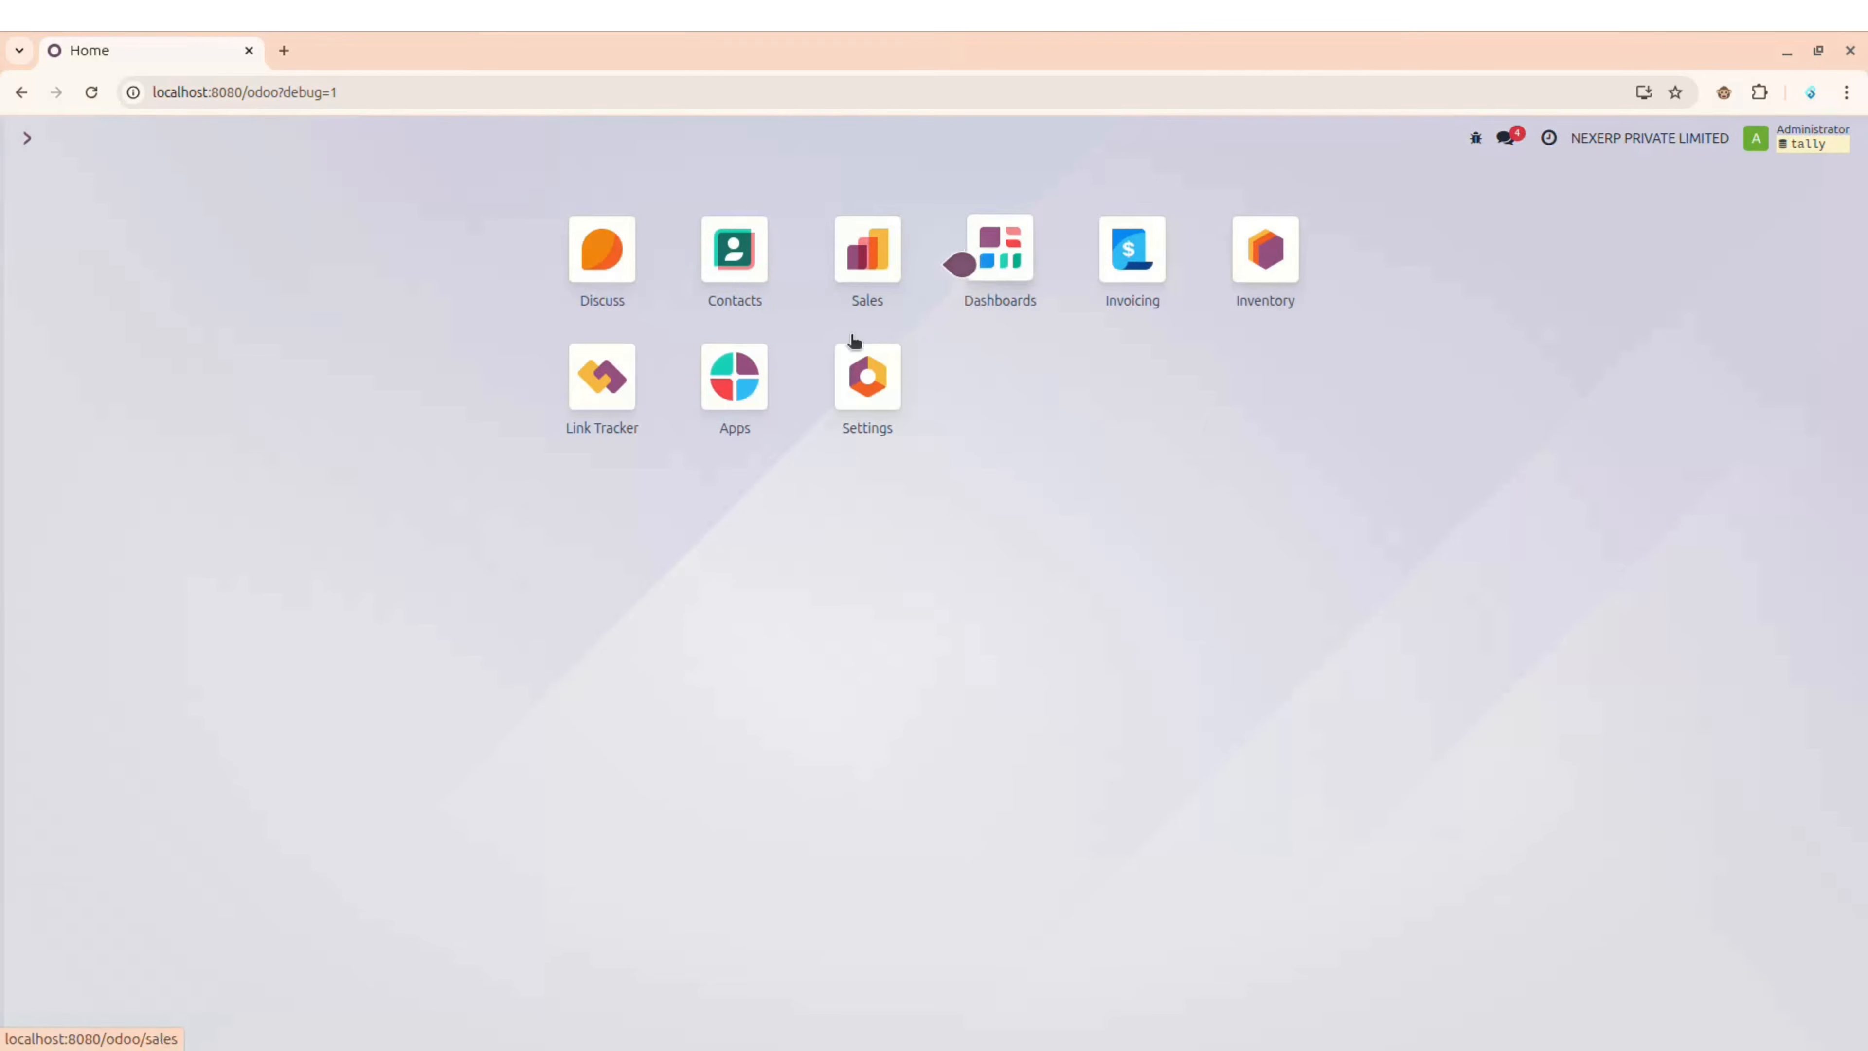
left_click(1135, 252)
left_click(603, 136)
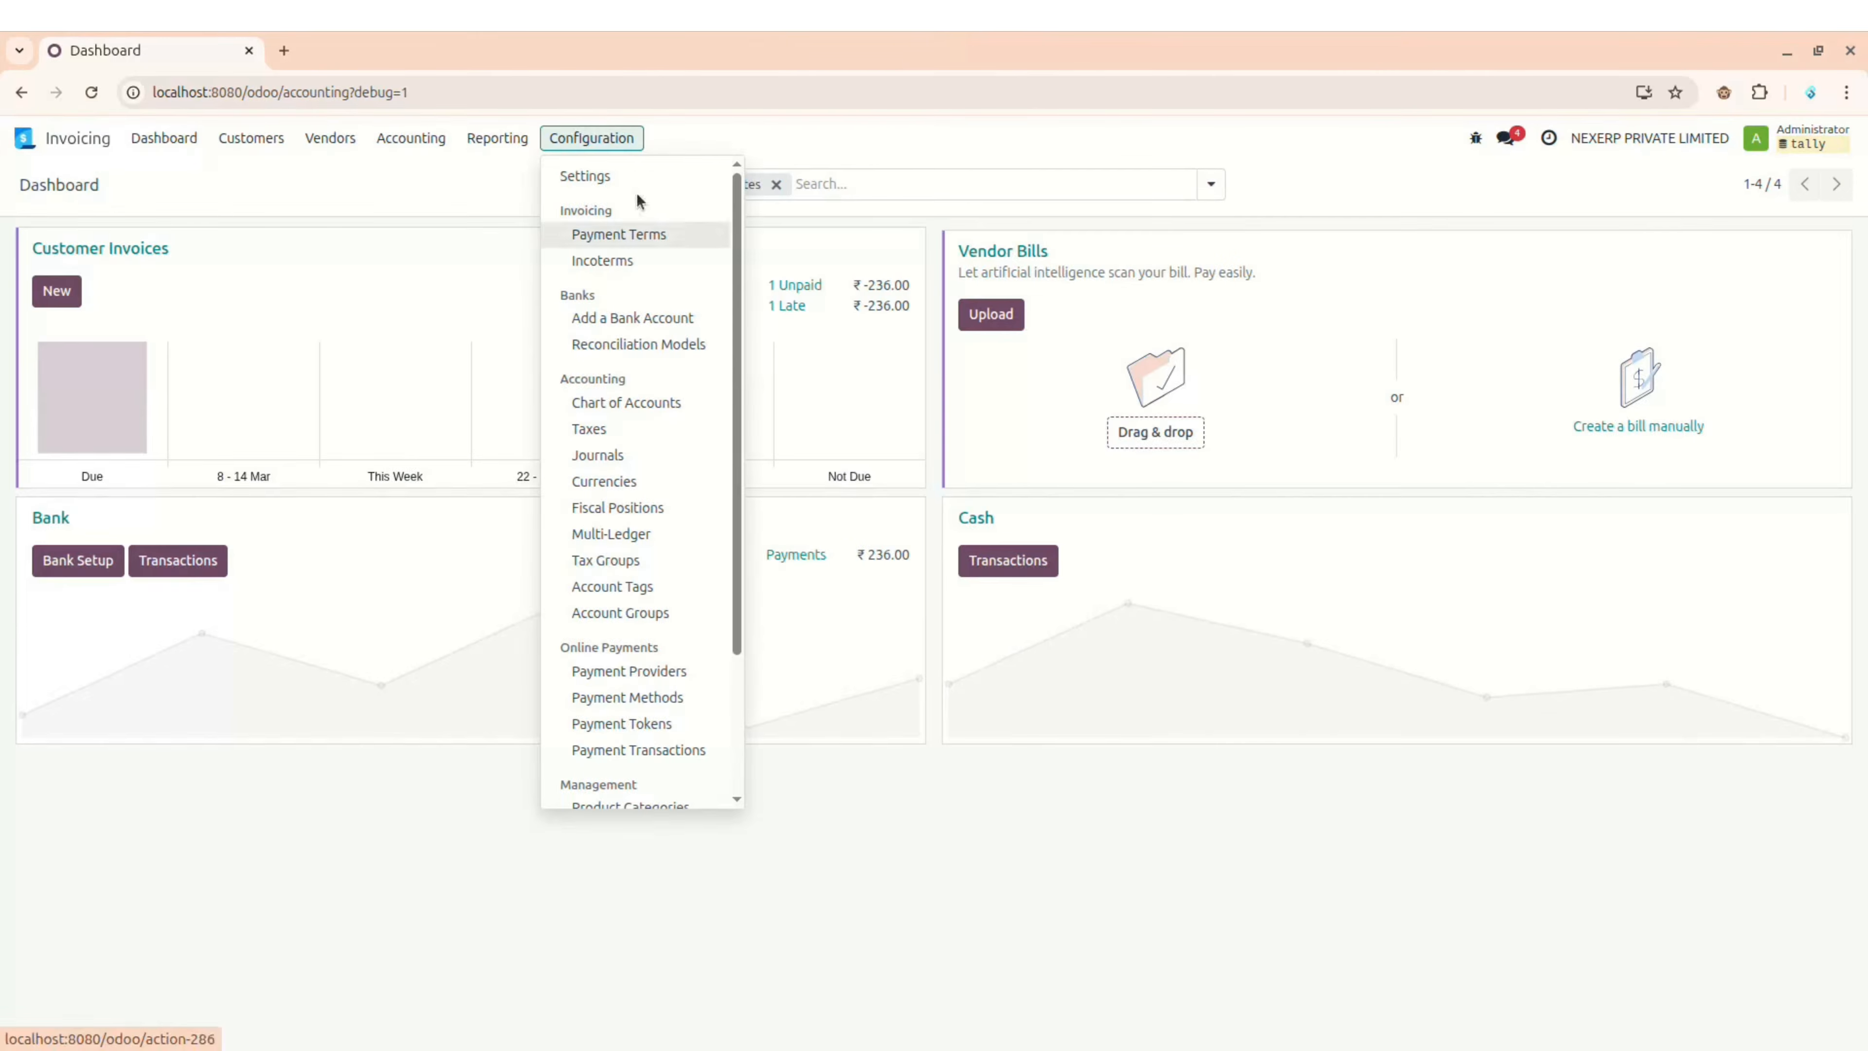
left_click(634, 176)
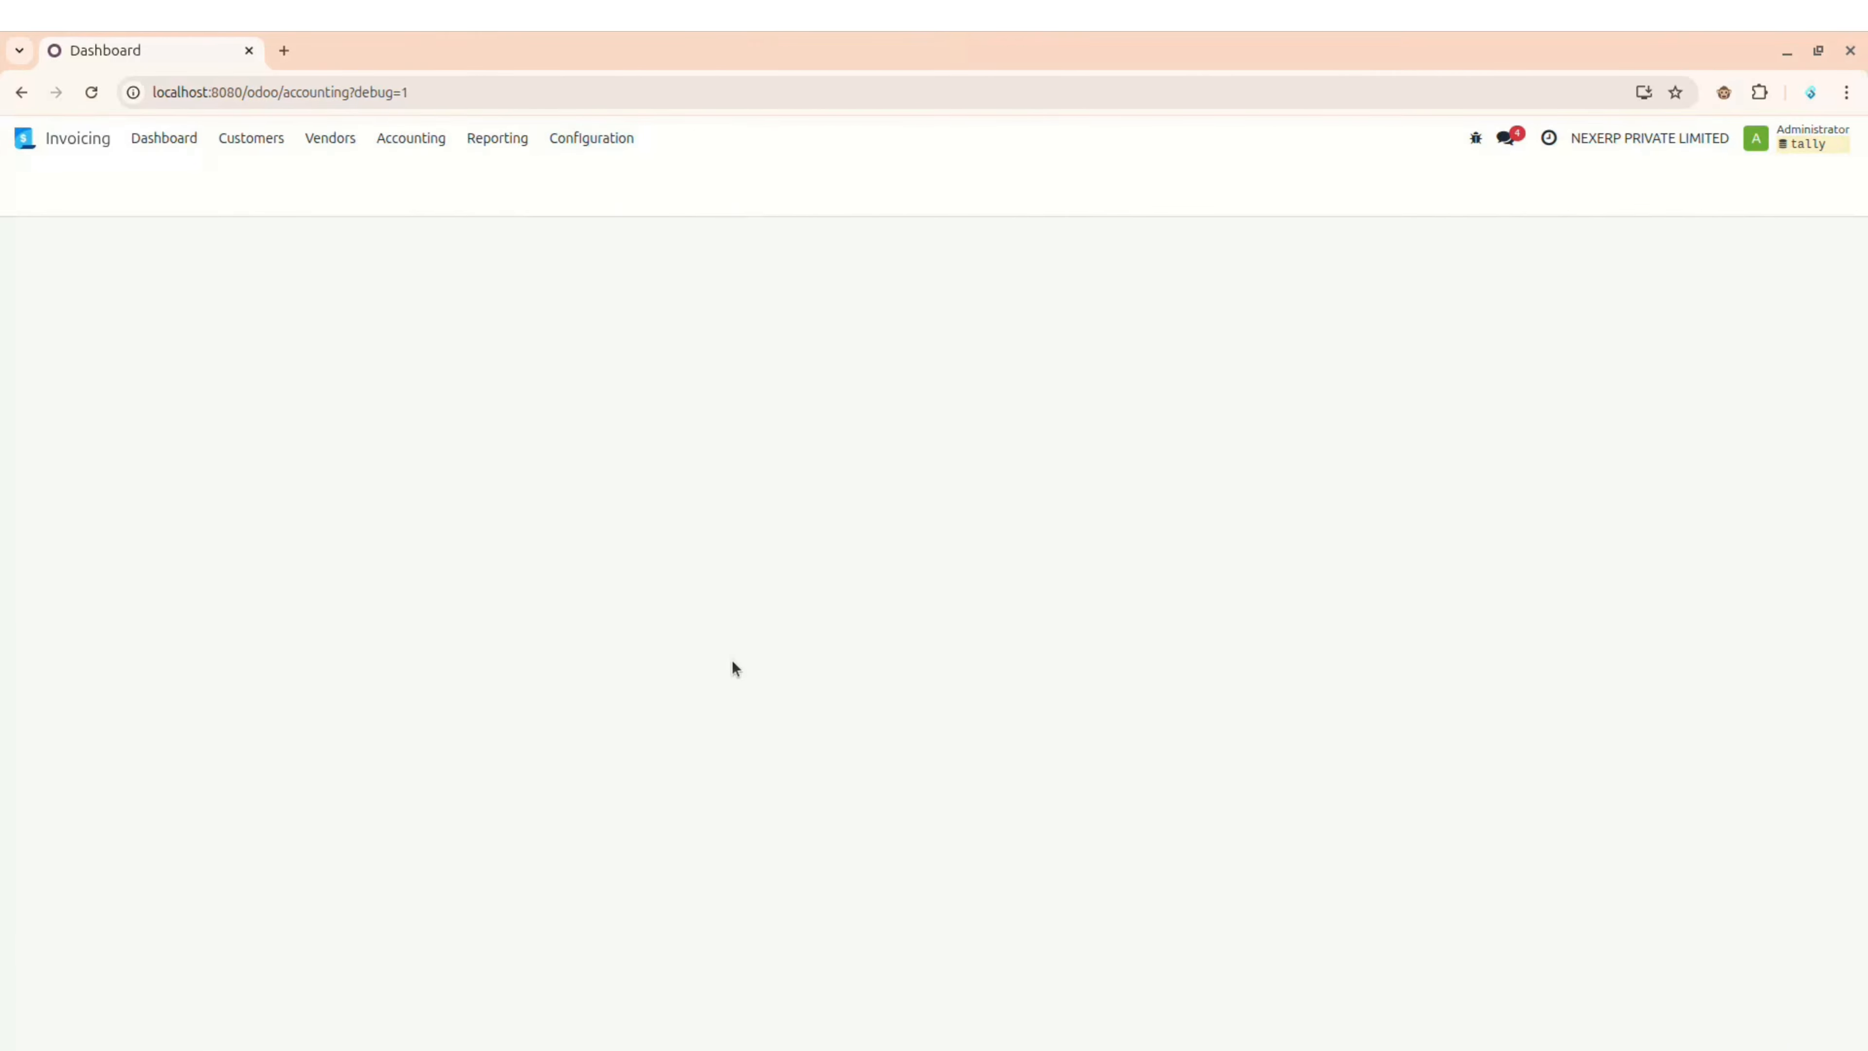
scroll(731, 660, "down", 20)
scroll(731, 660, "up", 11)
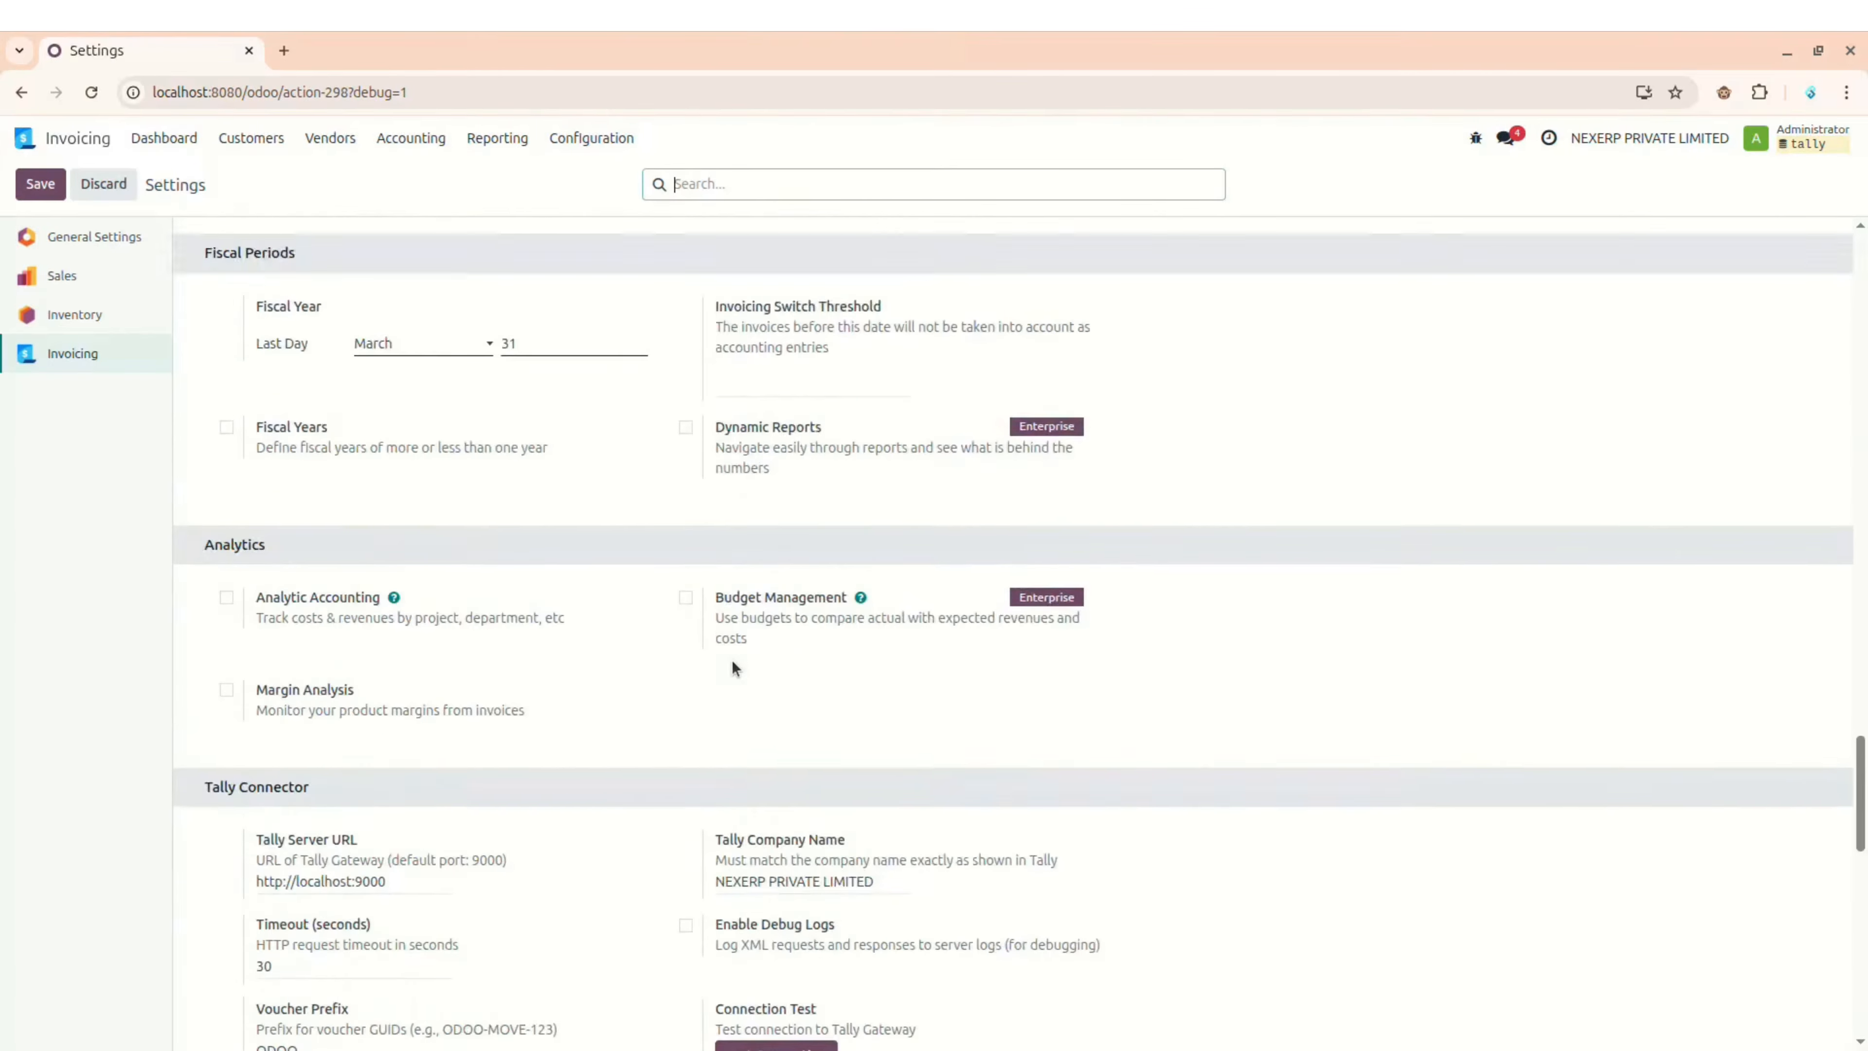
scroll(731, 660, "down", 8)
scroll(534, 480, "up", 3)
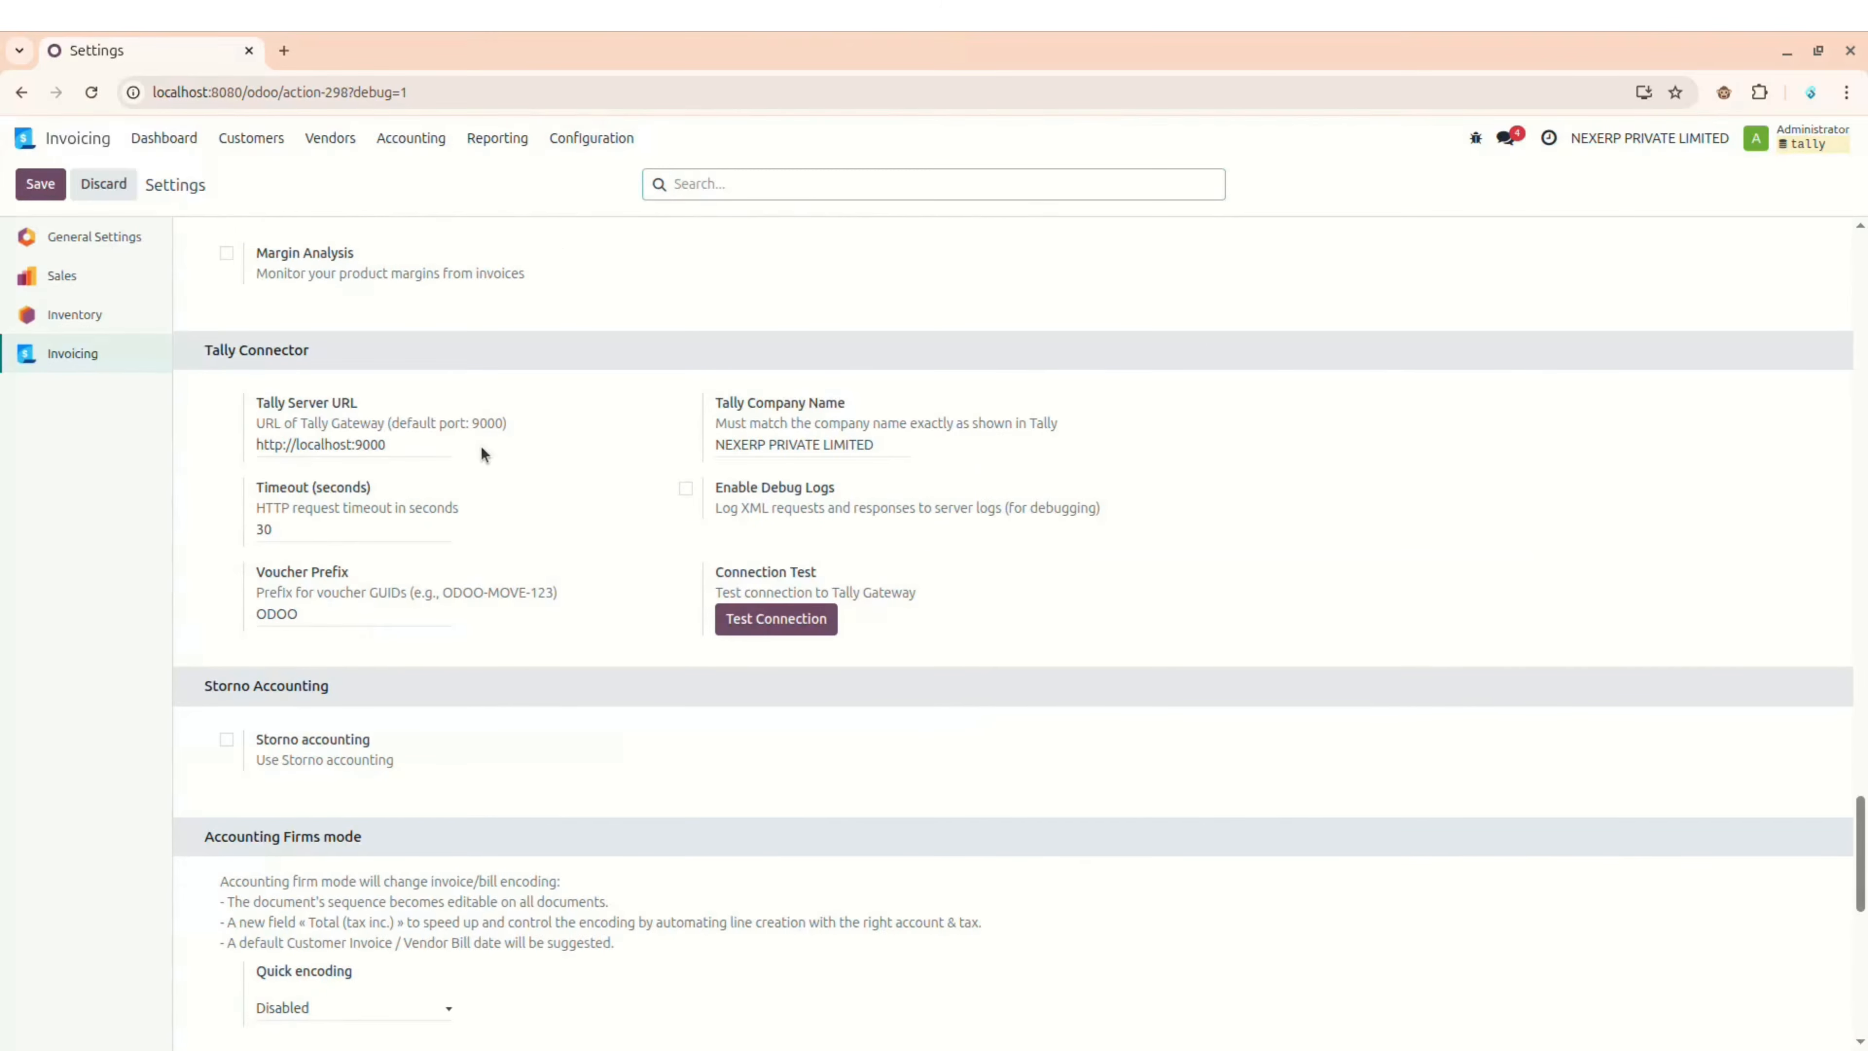
left_click_drag(205, 350, 397, 328)
left_click(441, 328)
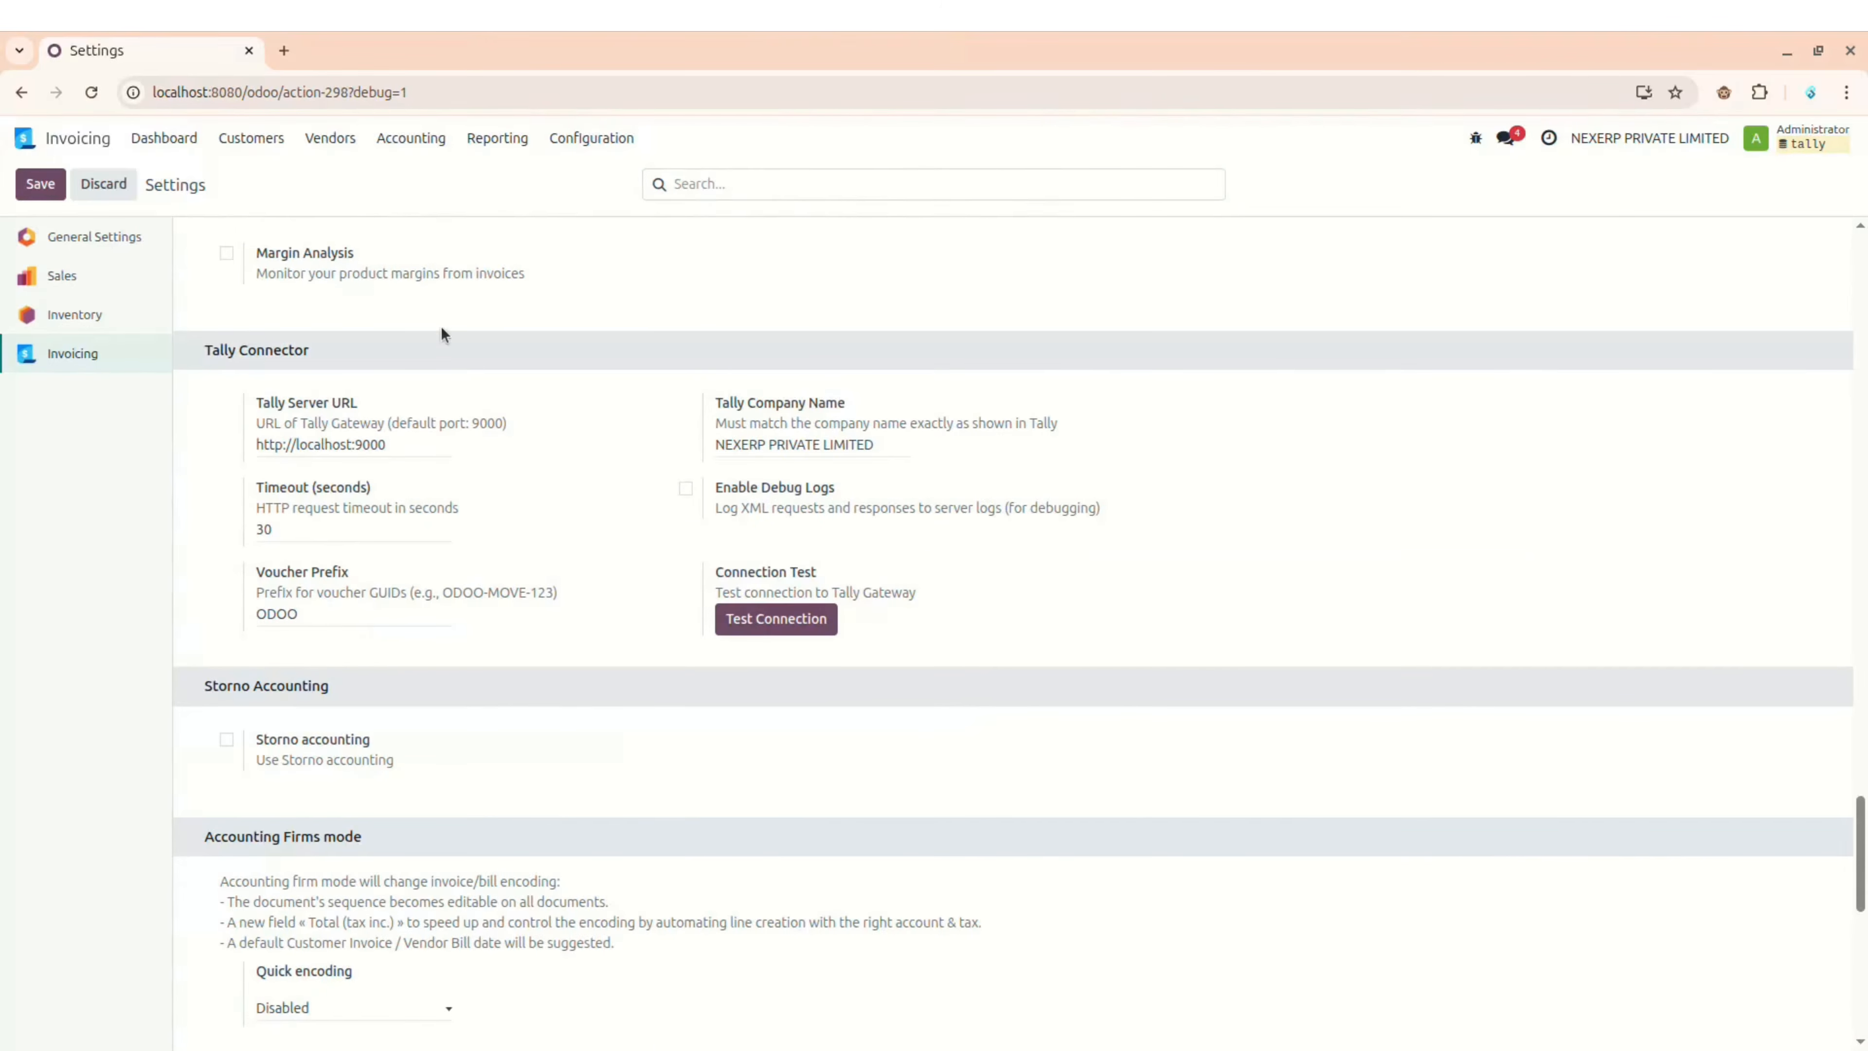
key("alt+Tab")
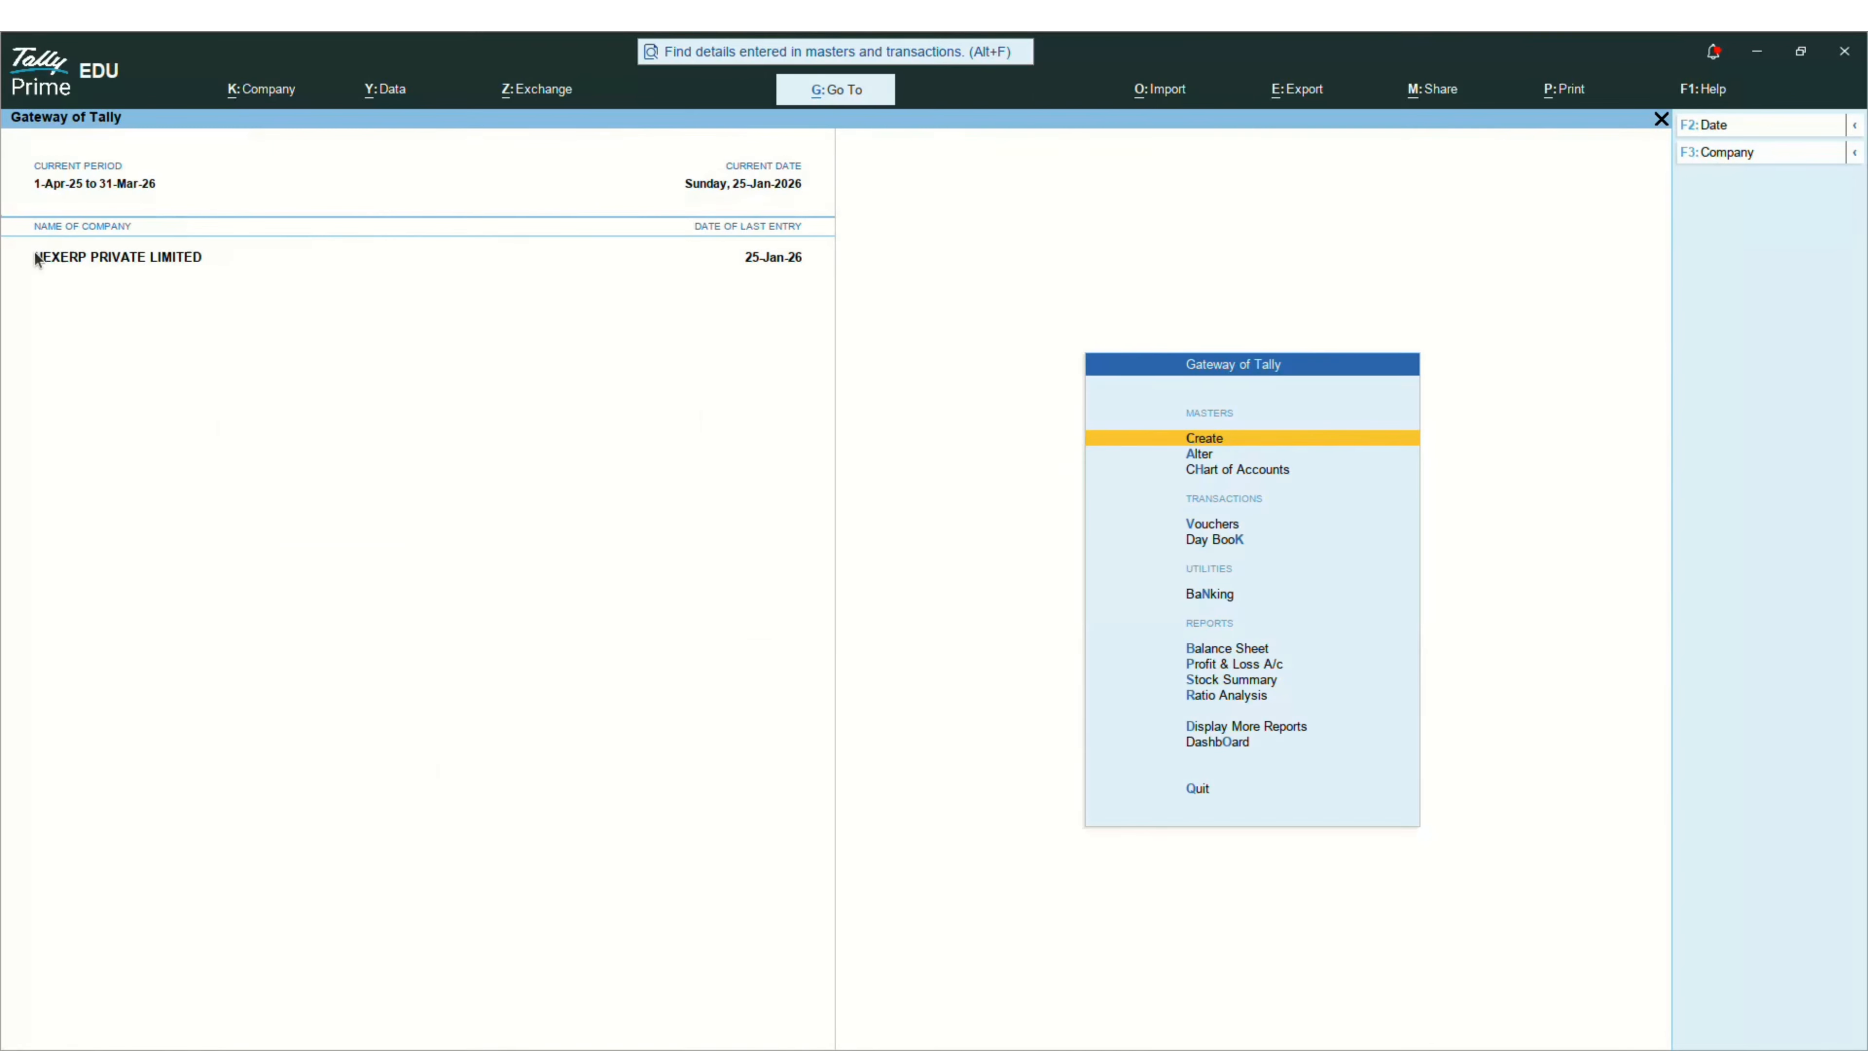
key("alt+Tab")
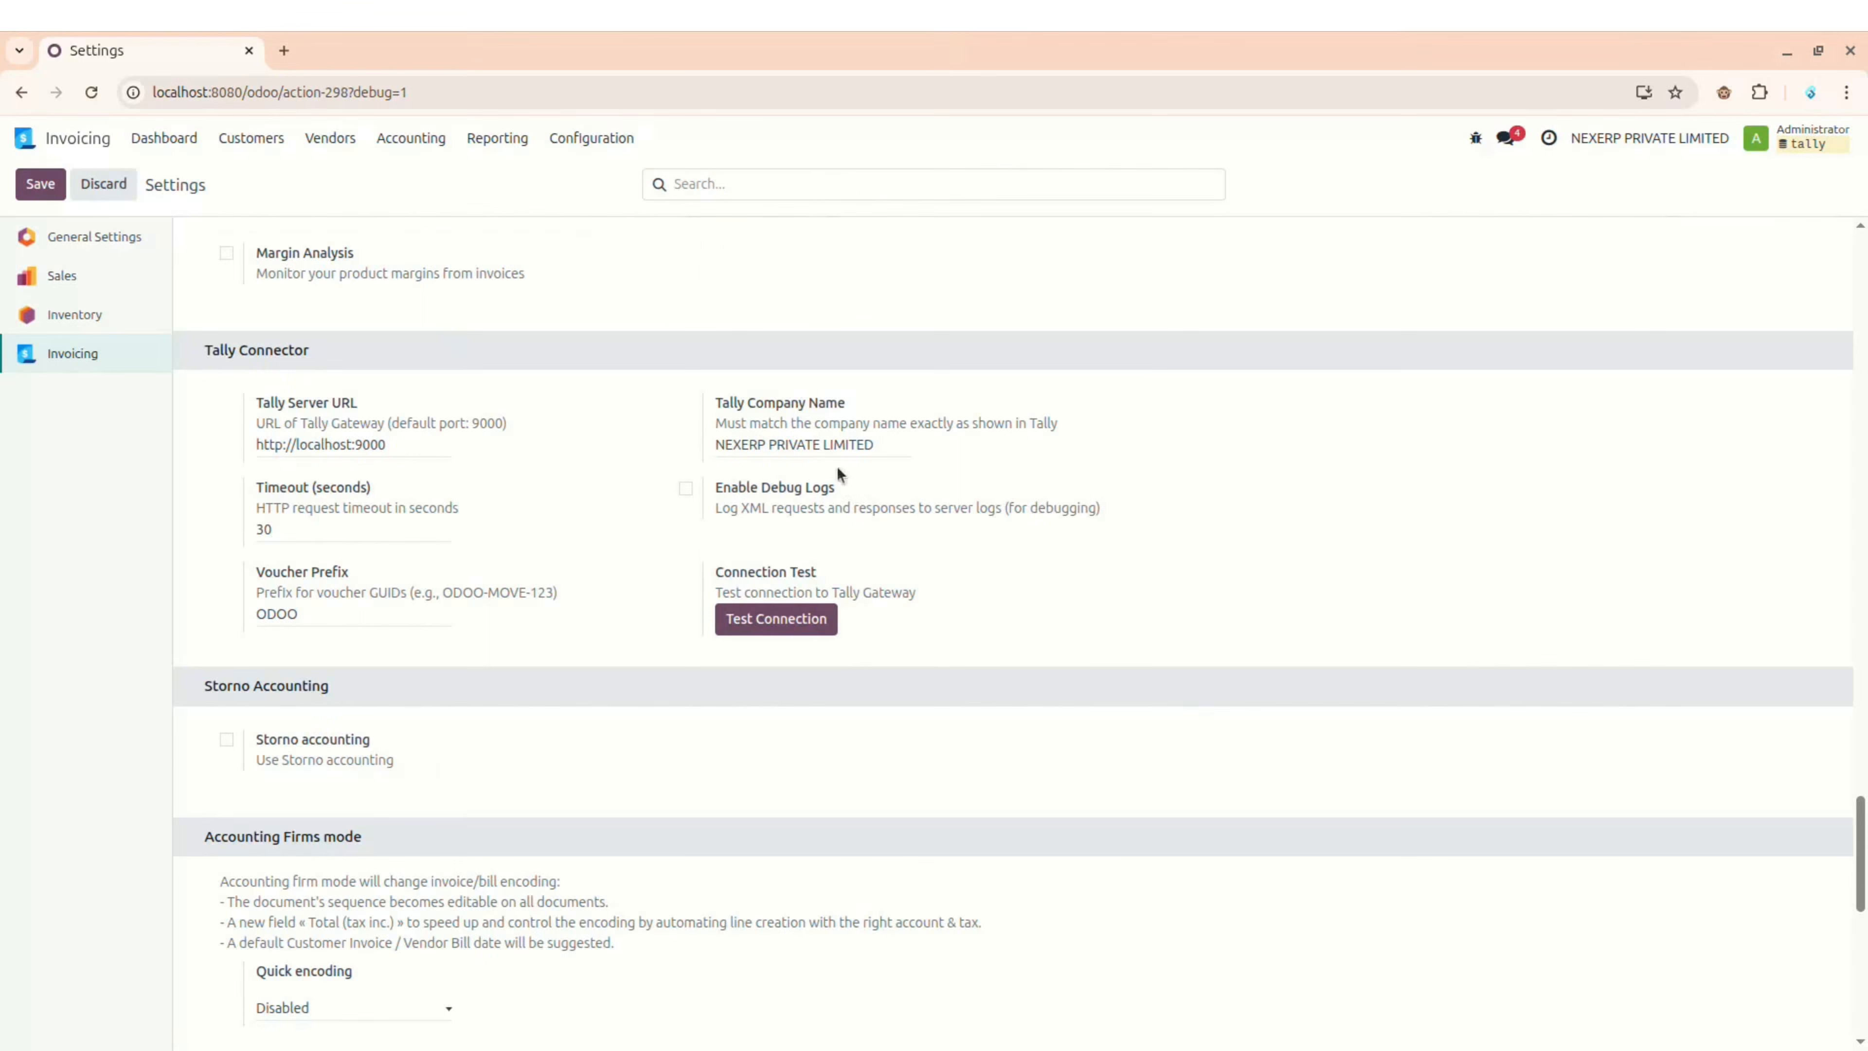
triple_click(826, 443)
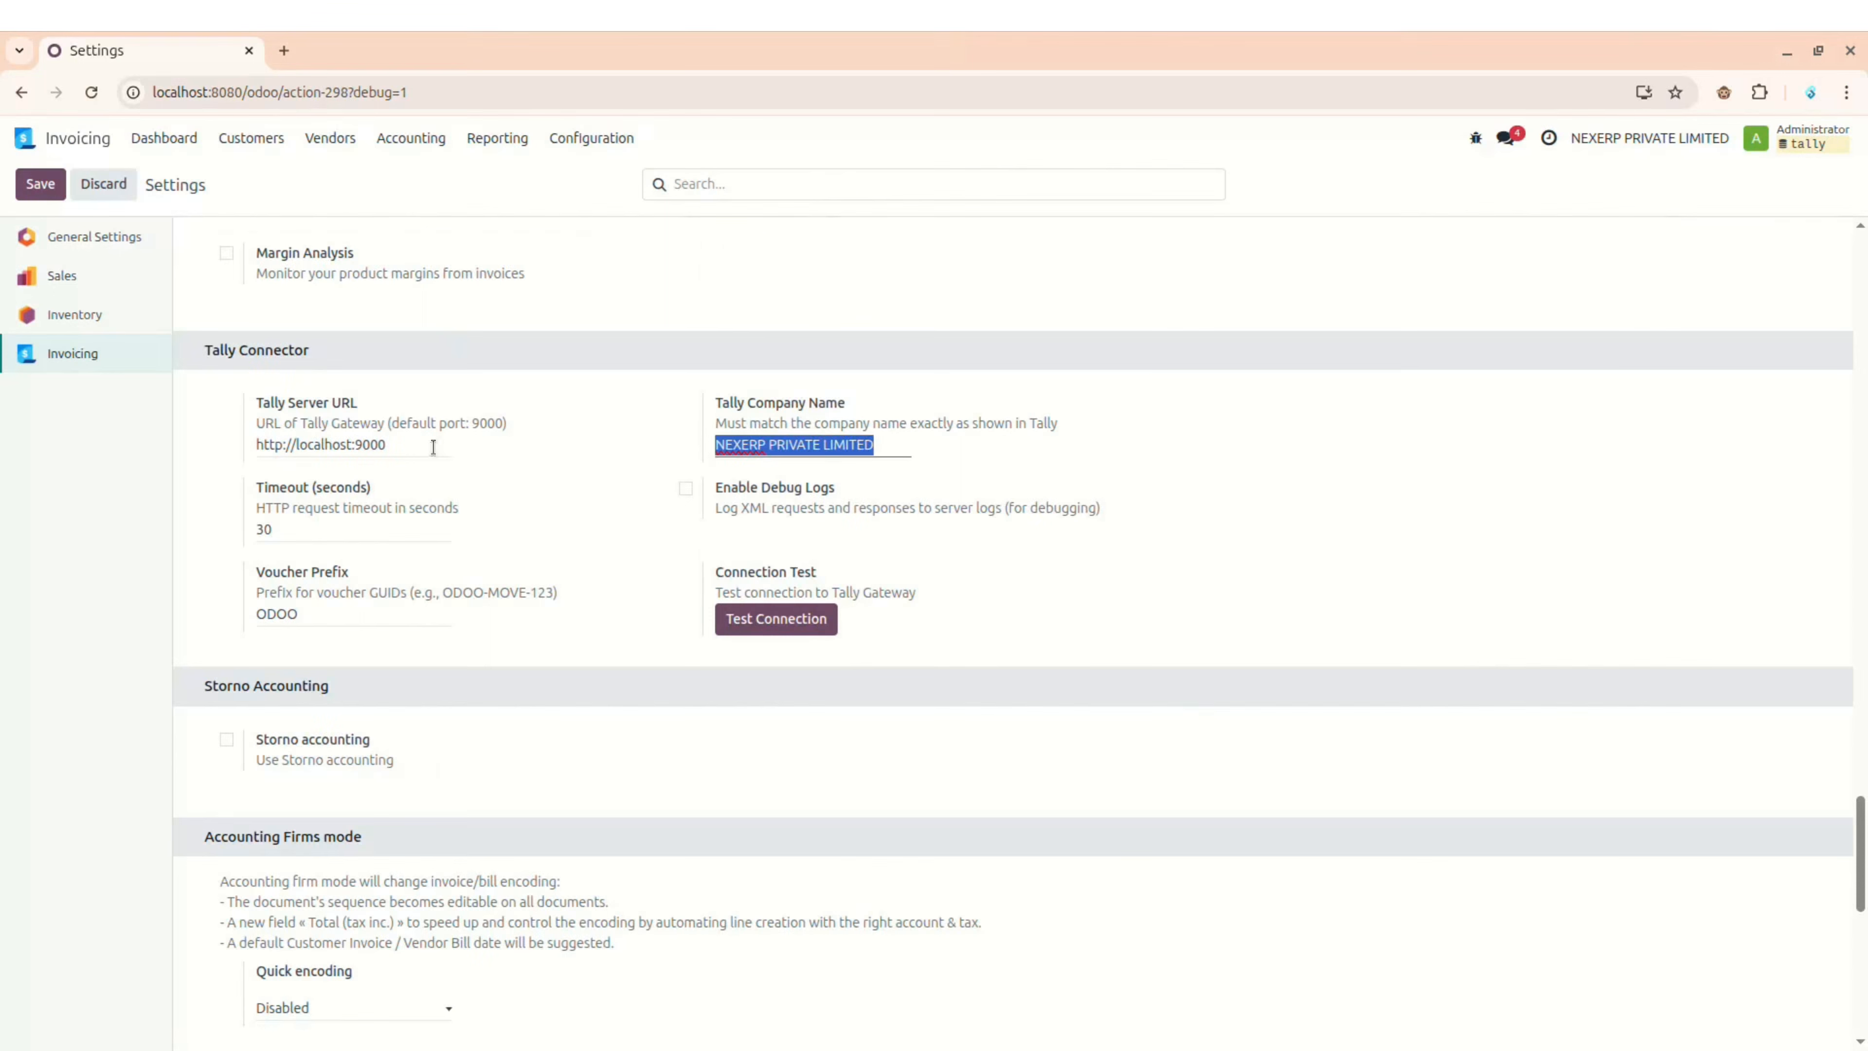
left_click(372, 445)
triple_click(371, 445)
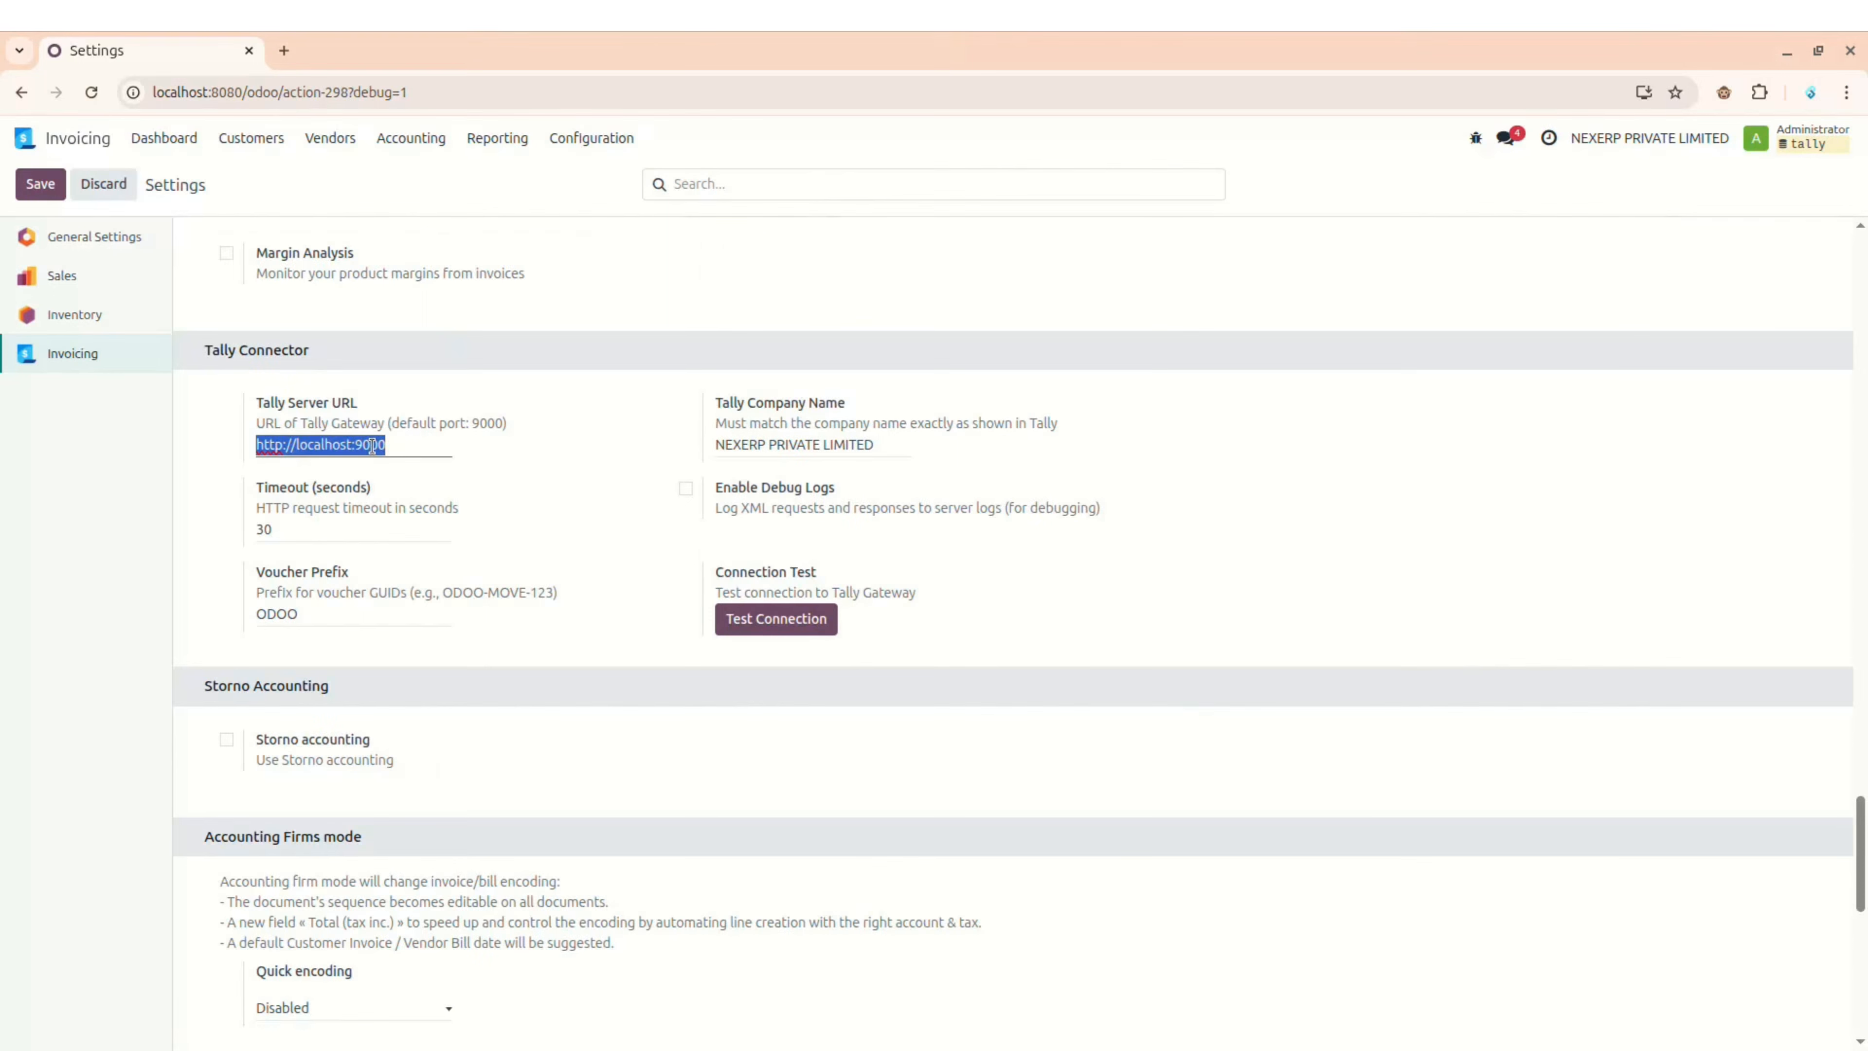
left_click(781, 629)
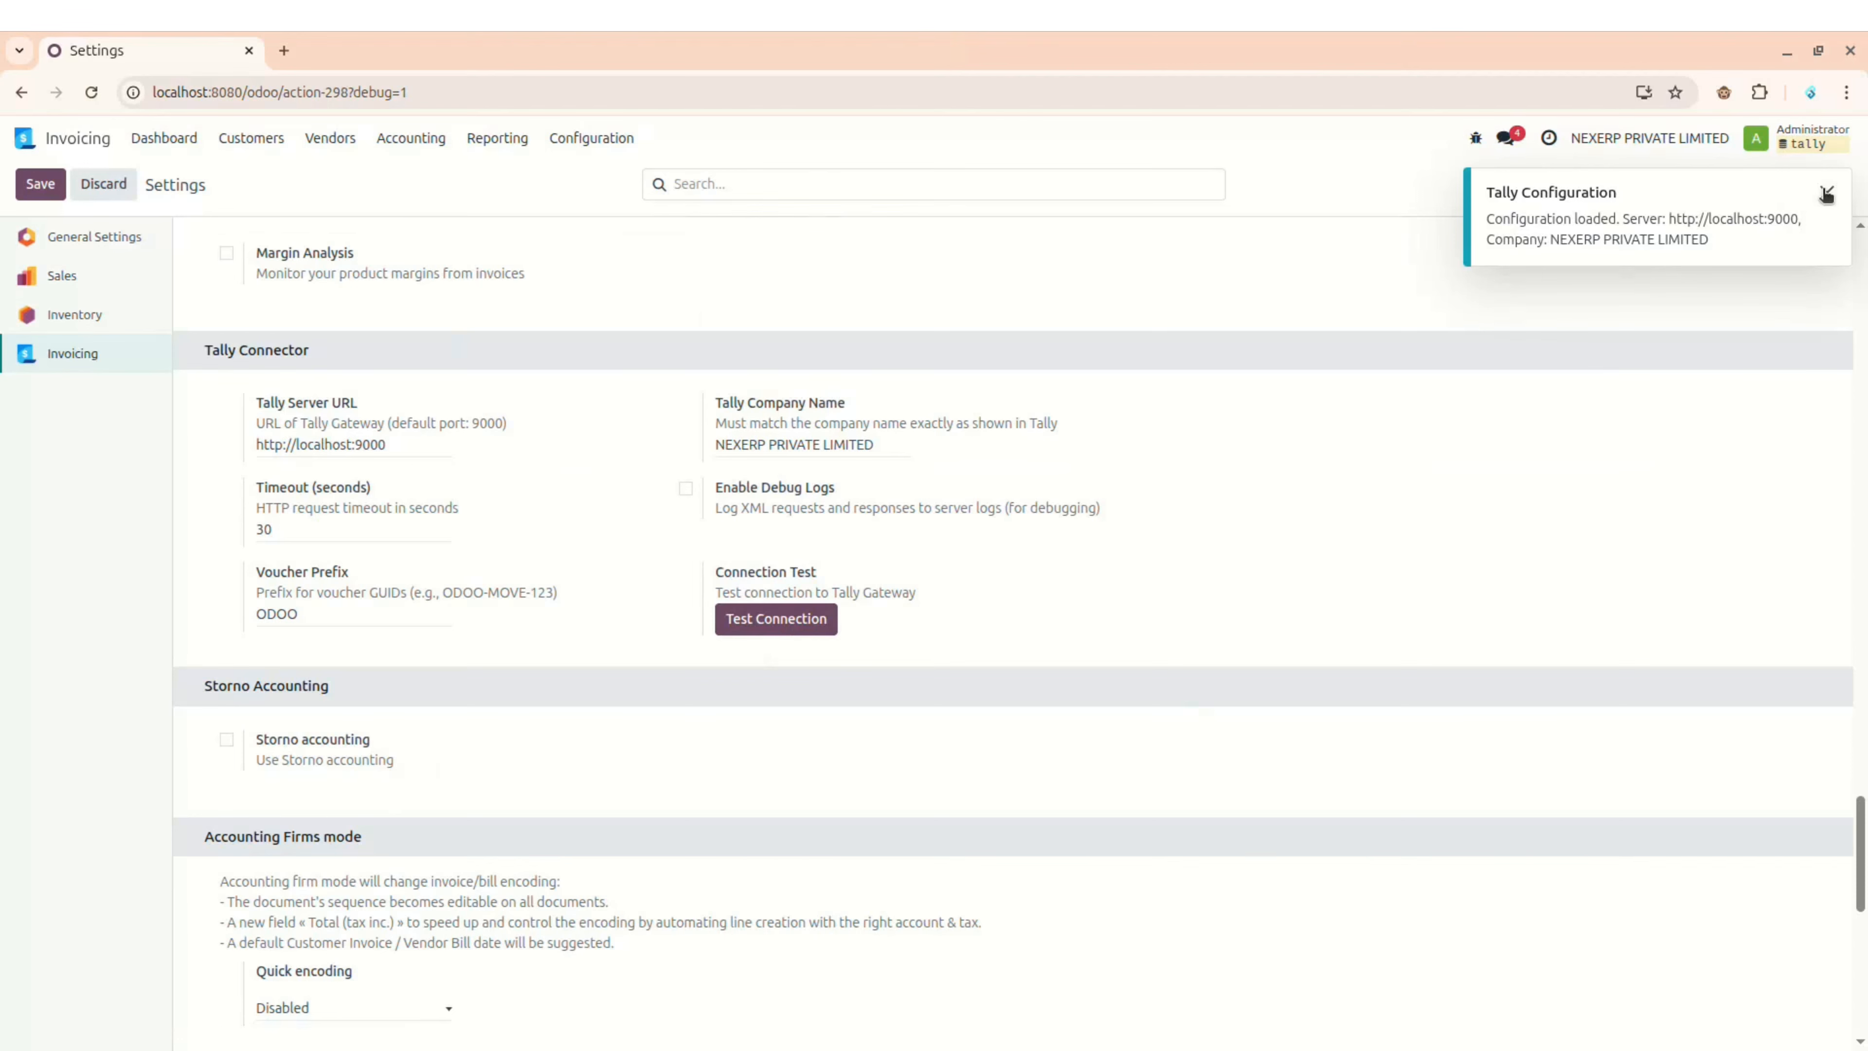
left_click(1828, 194)
key("alt+Tab")
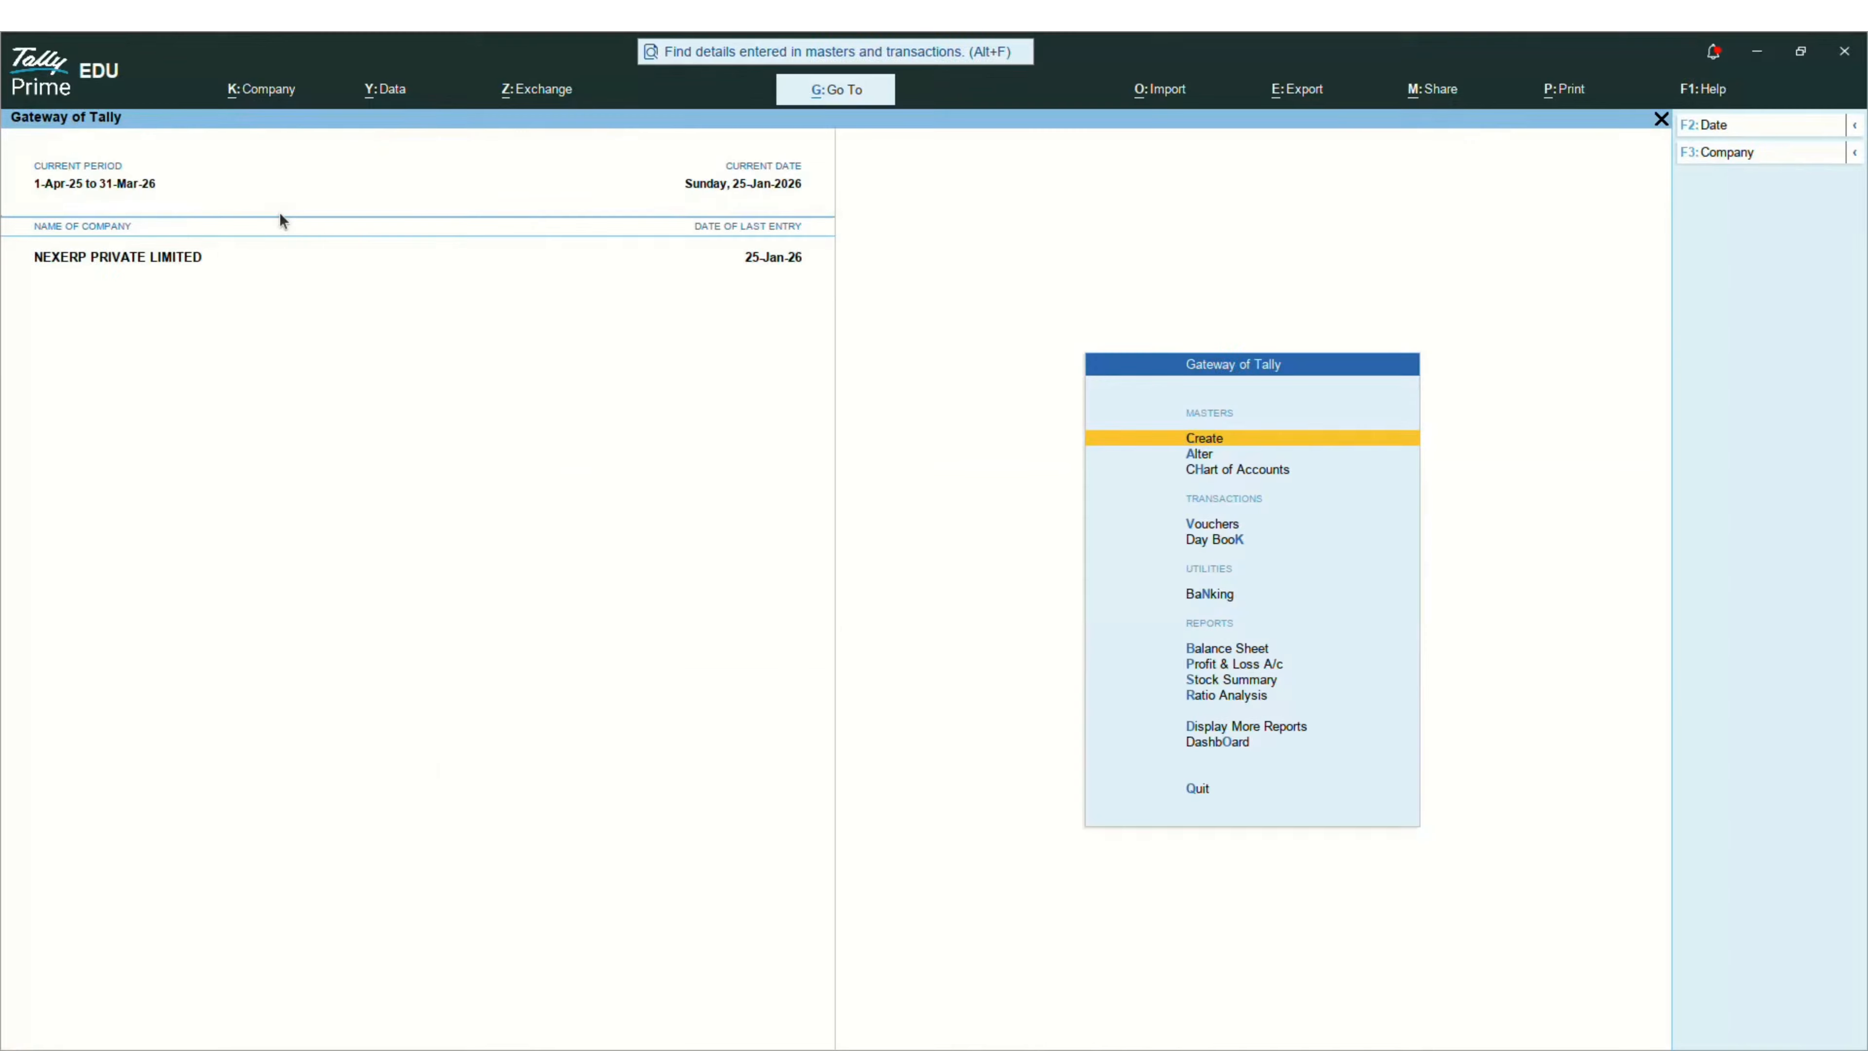
key("alt+Tab")
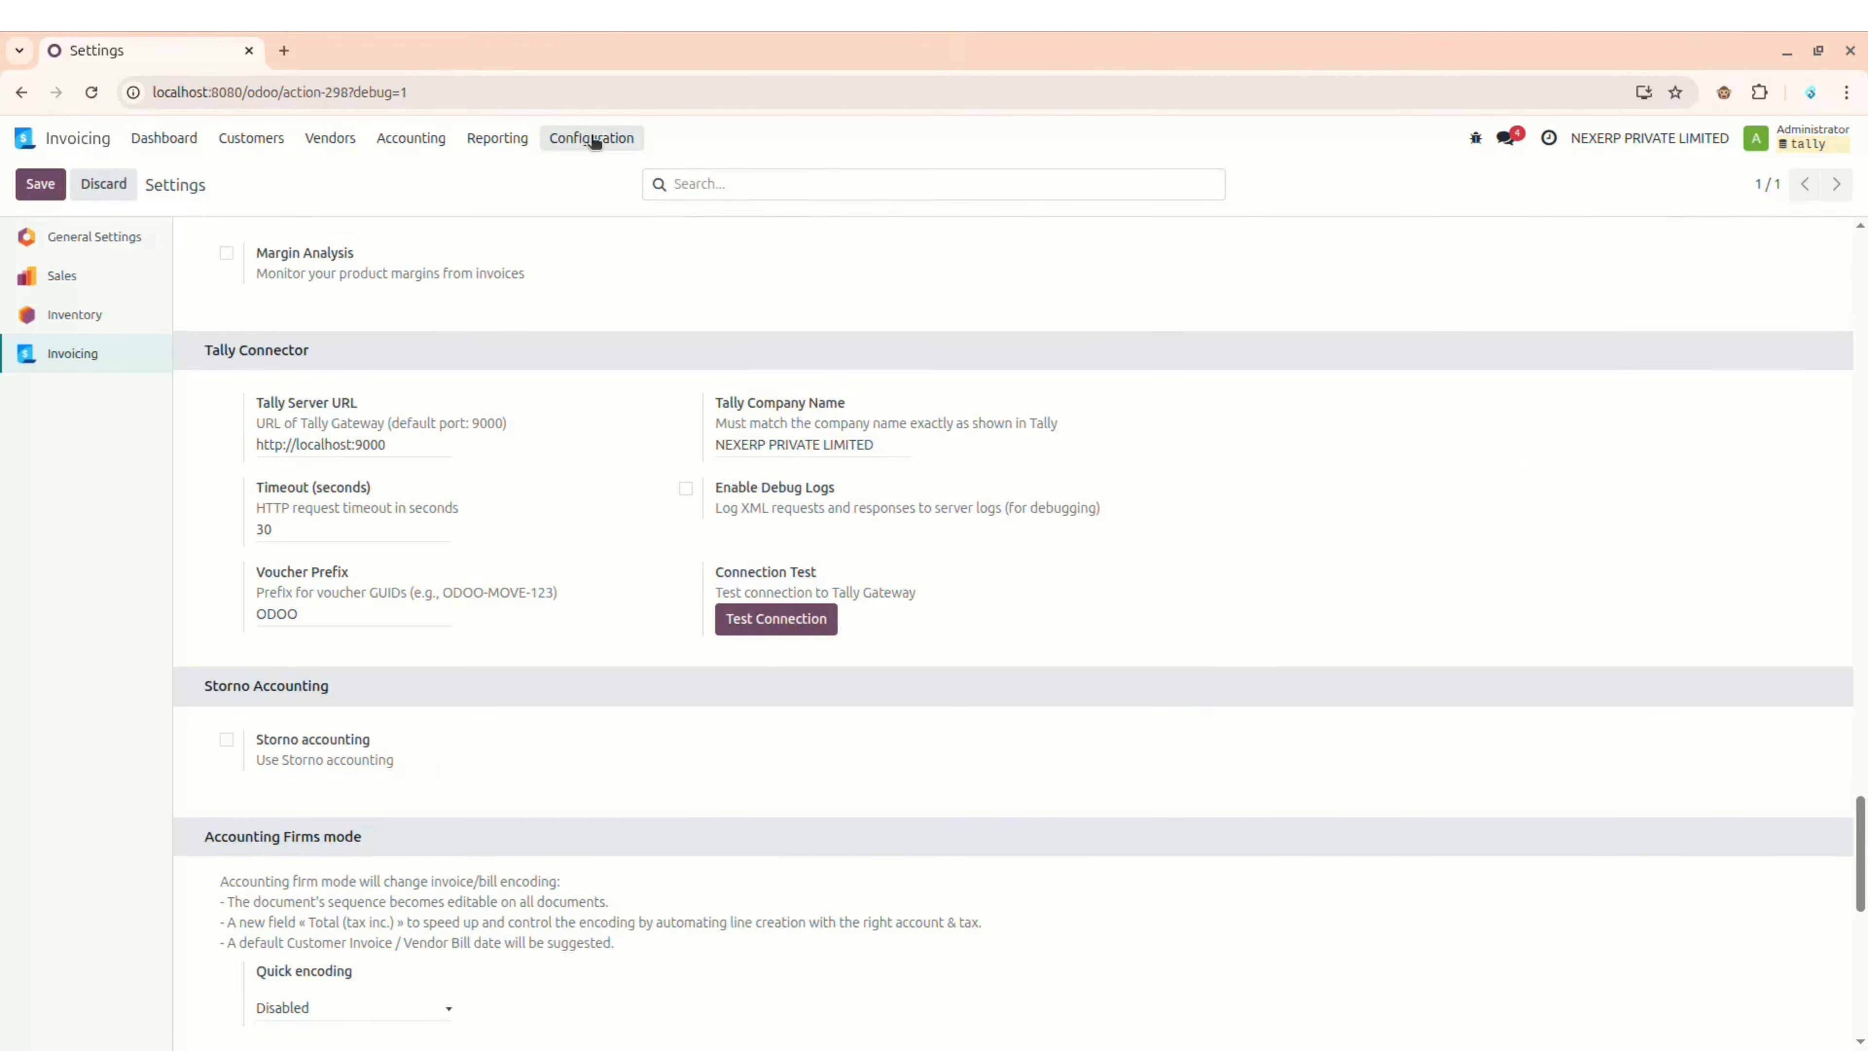
left_click(30, 137)
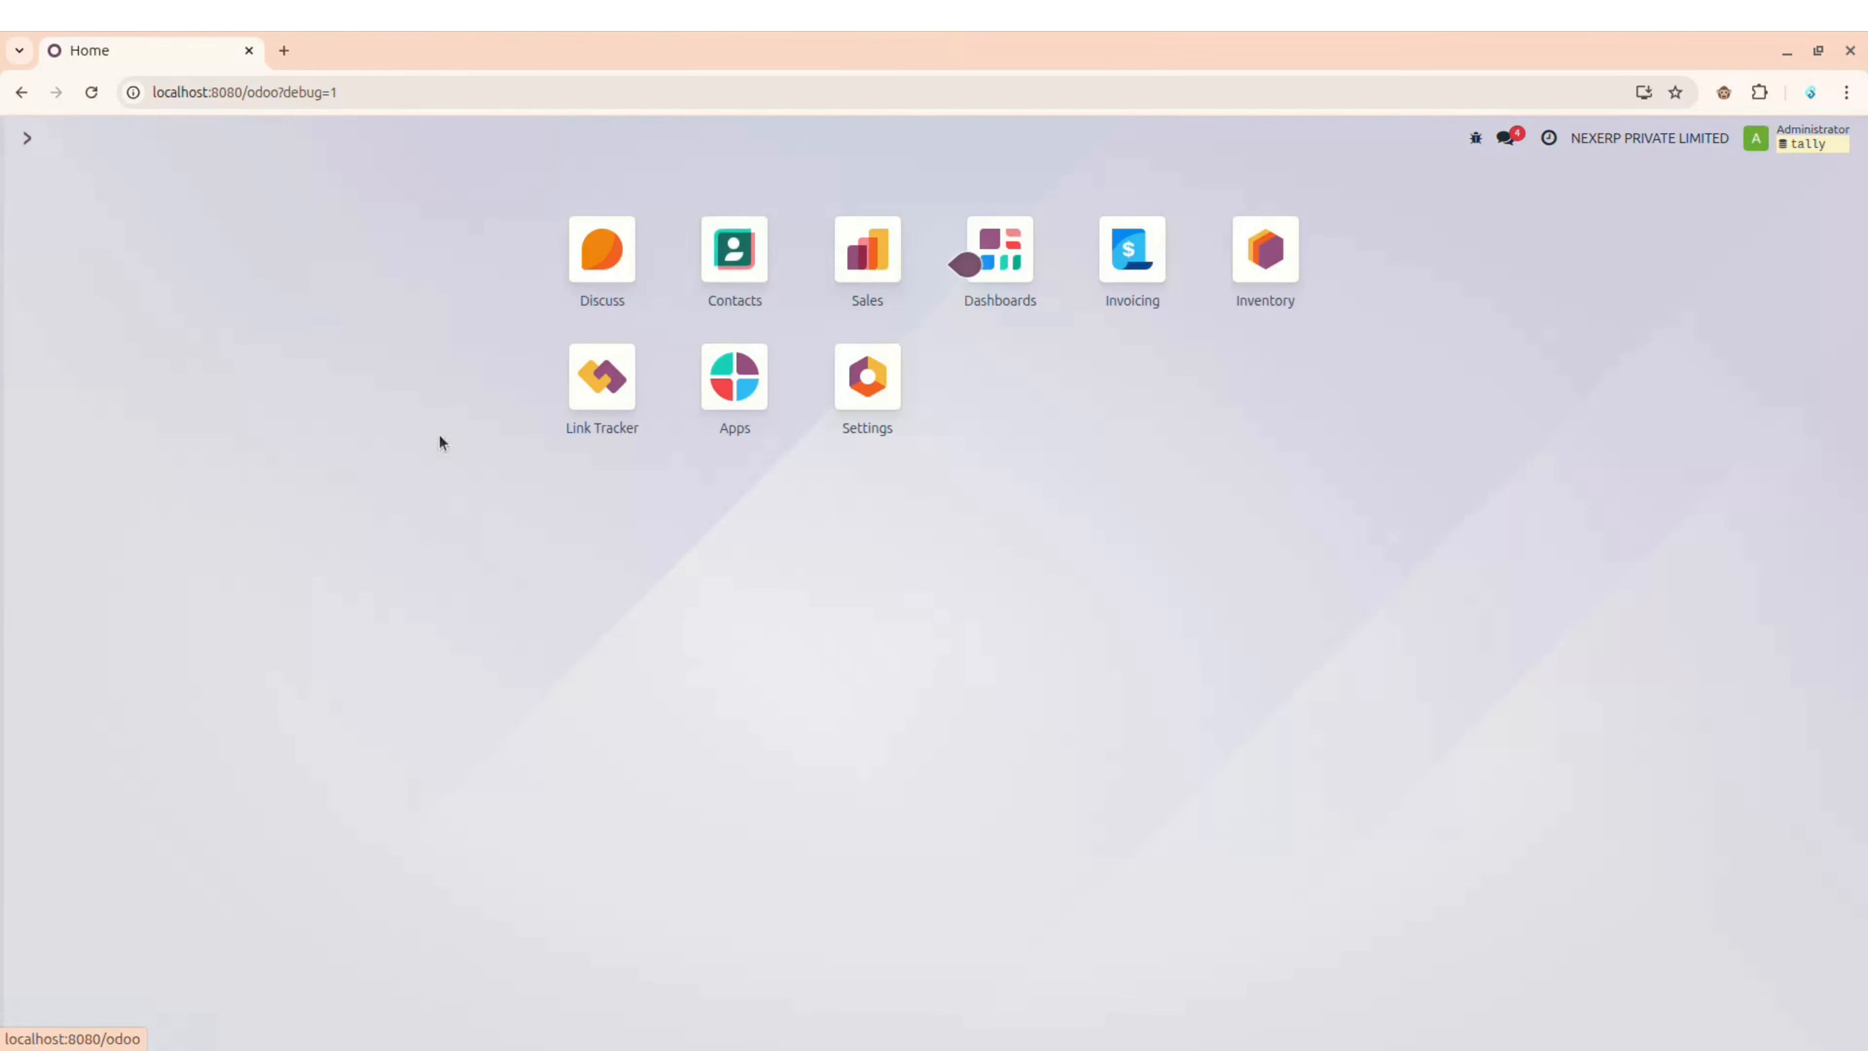
Step: Start a new contact in Odoo Contacts and open a second browser tab
left_click(741, 254)
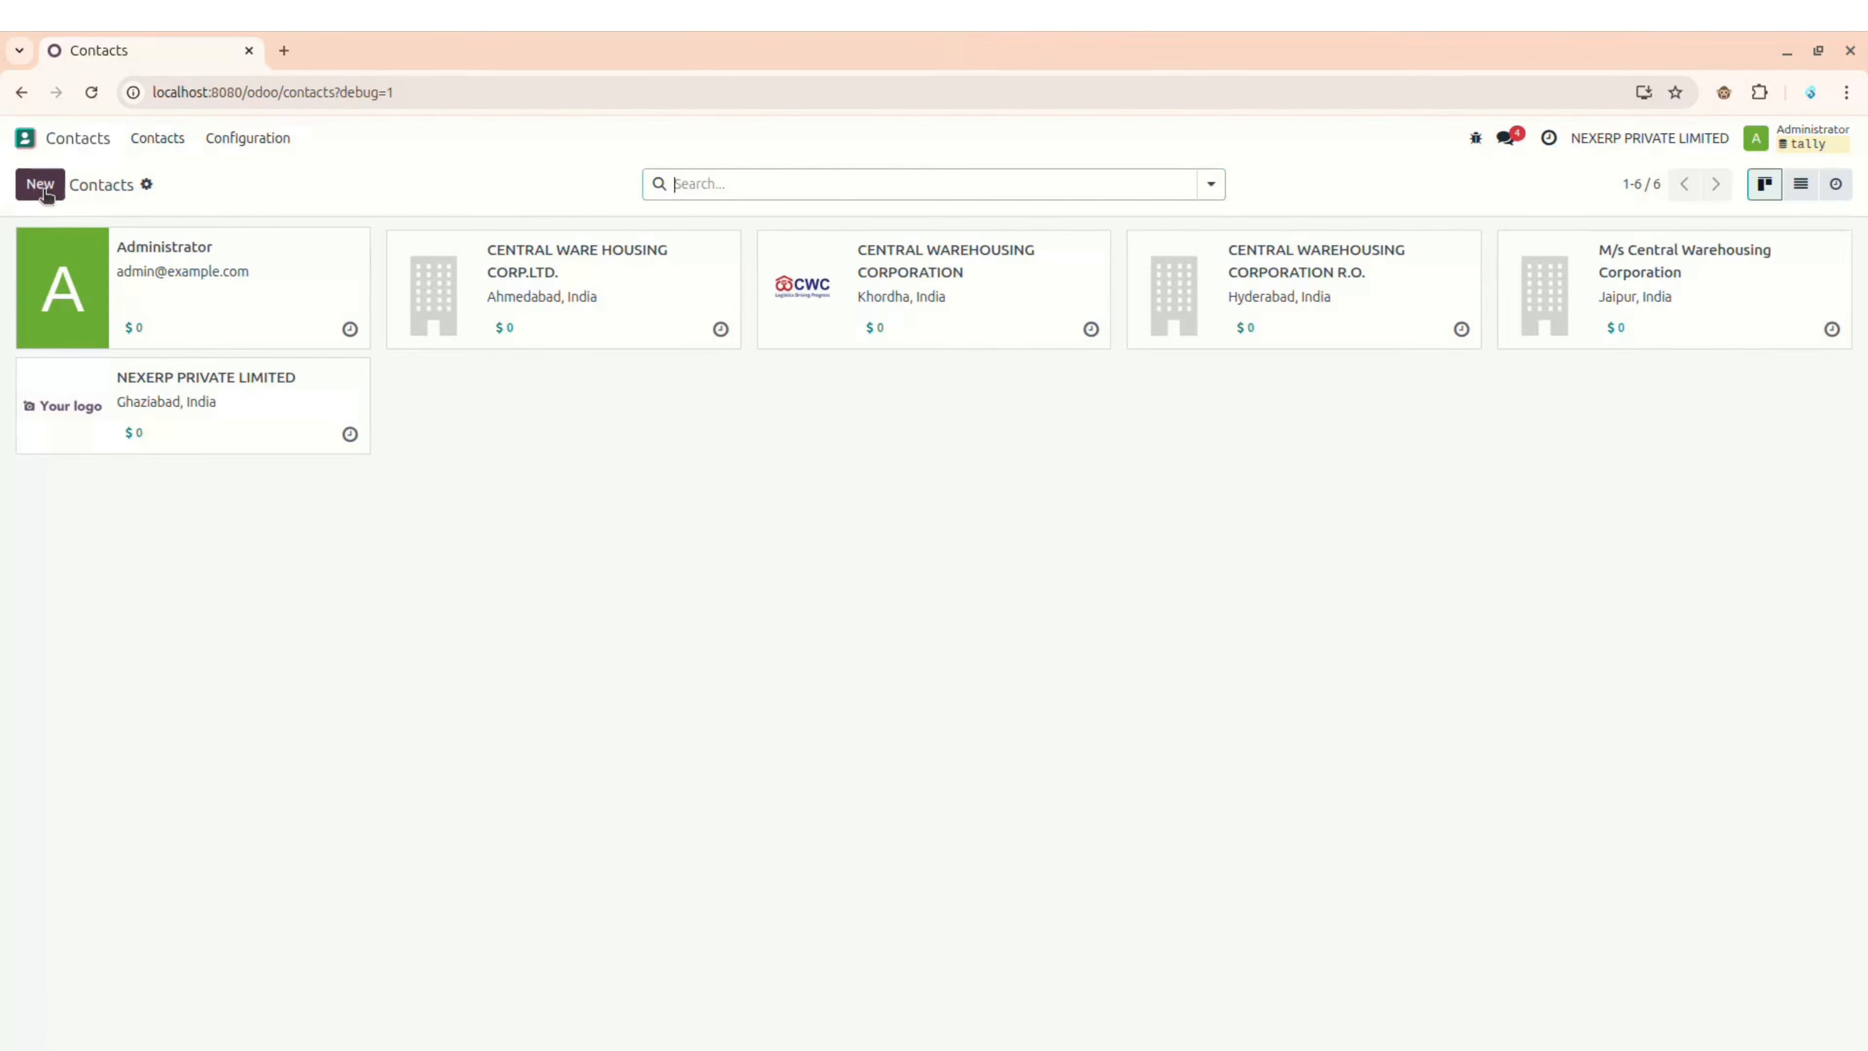
left_click(40, 185)
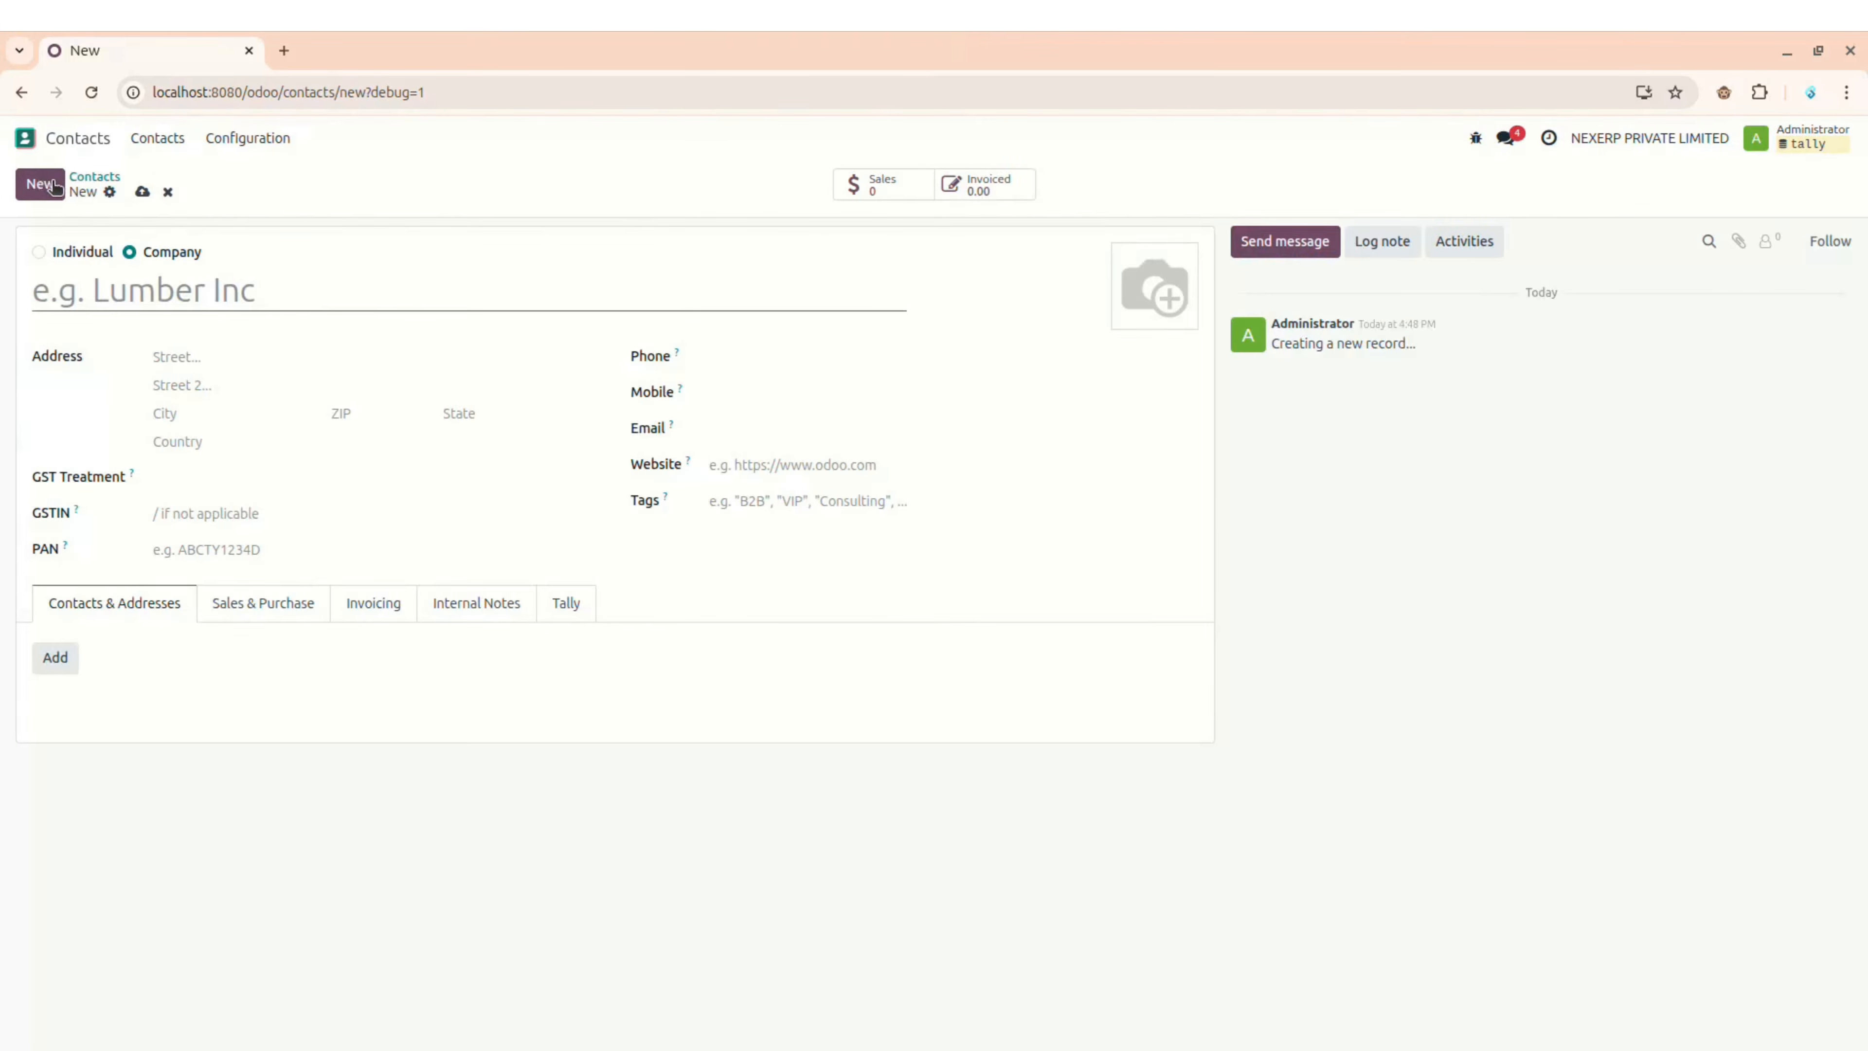
left_click(286, 50)
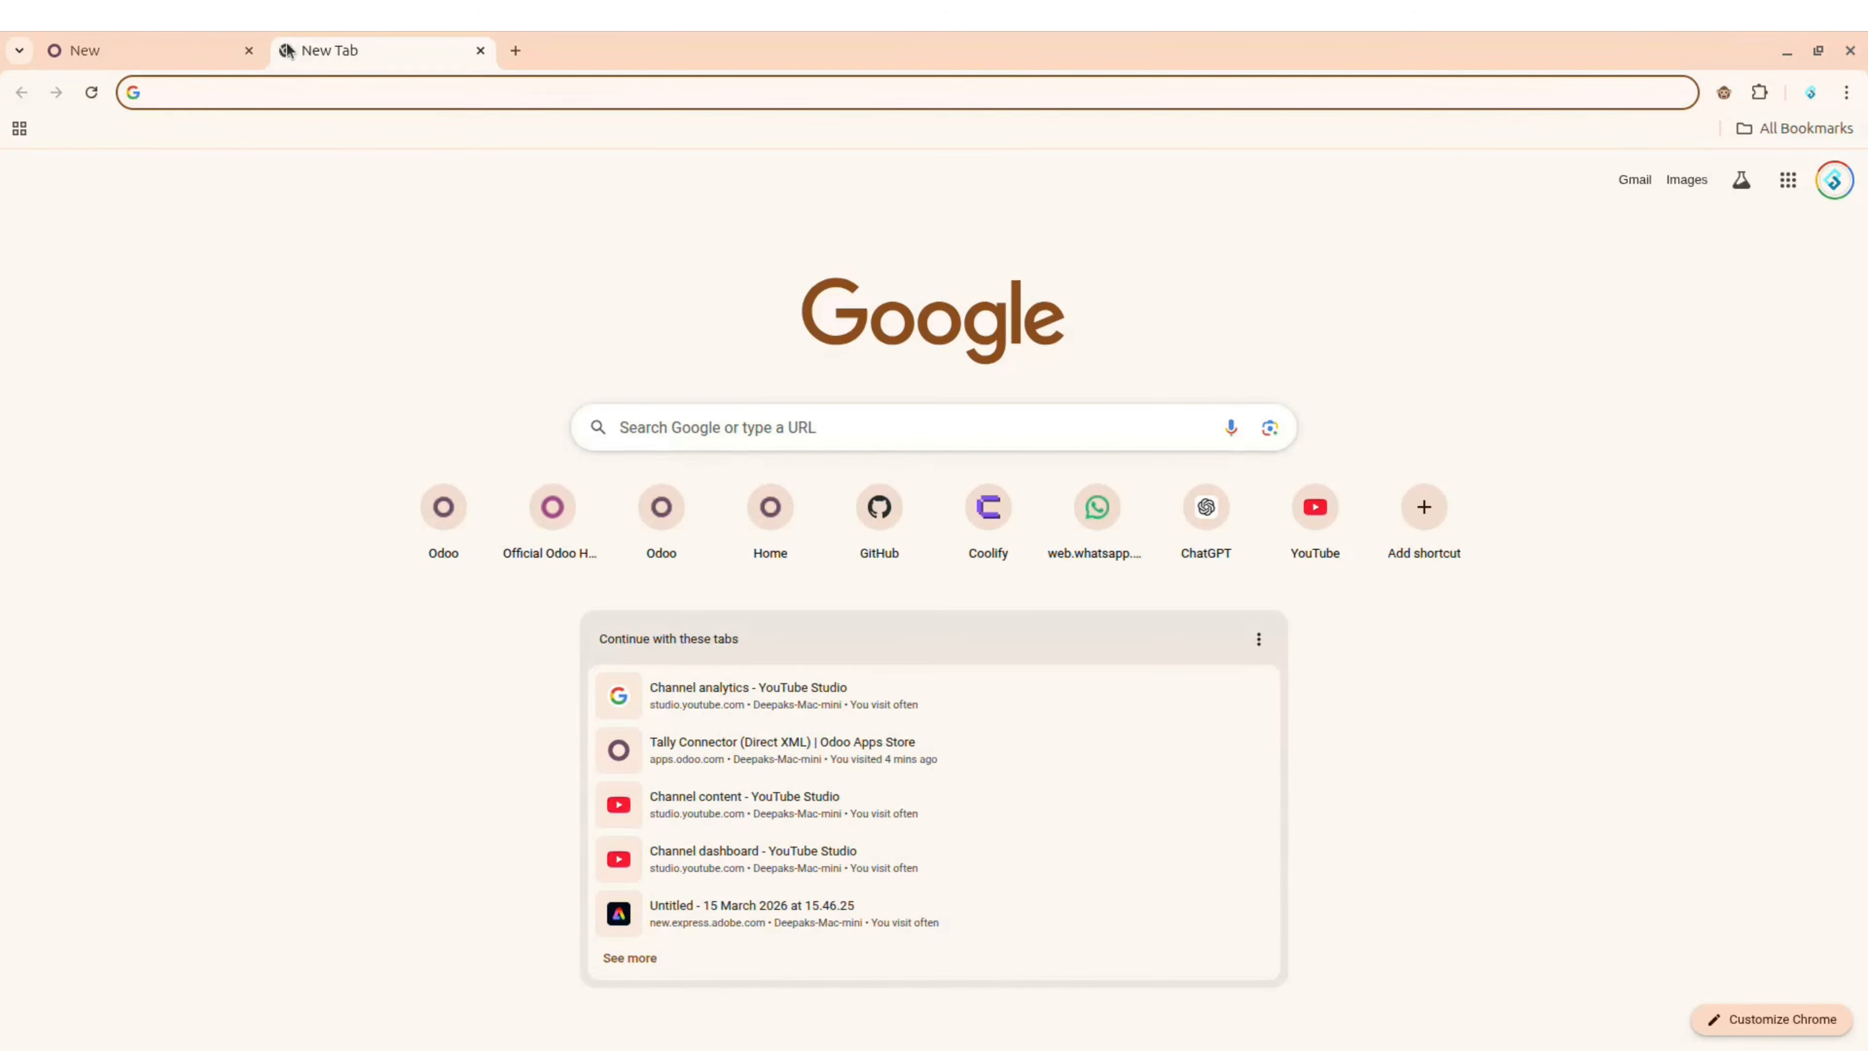
type("test")
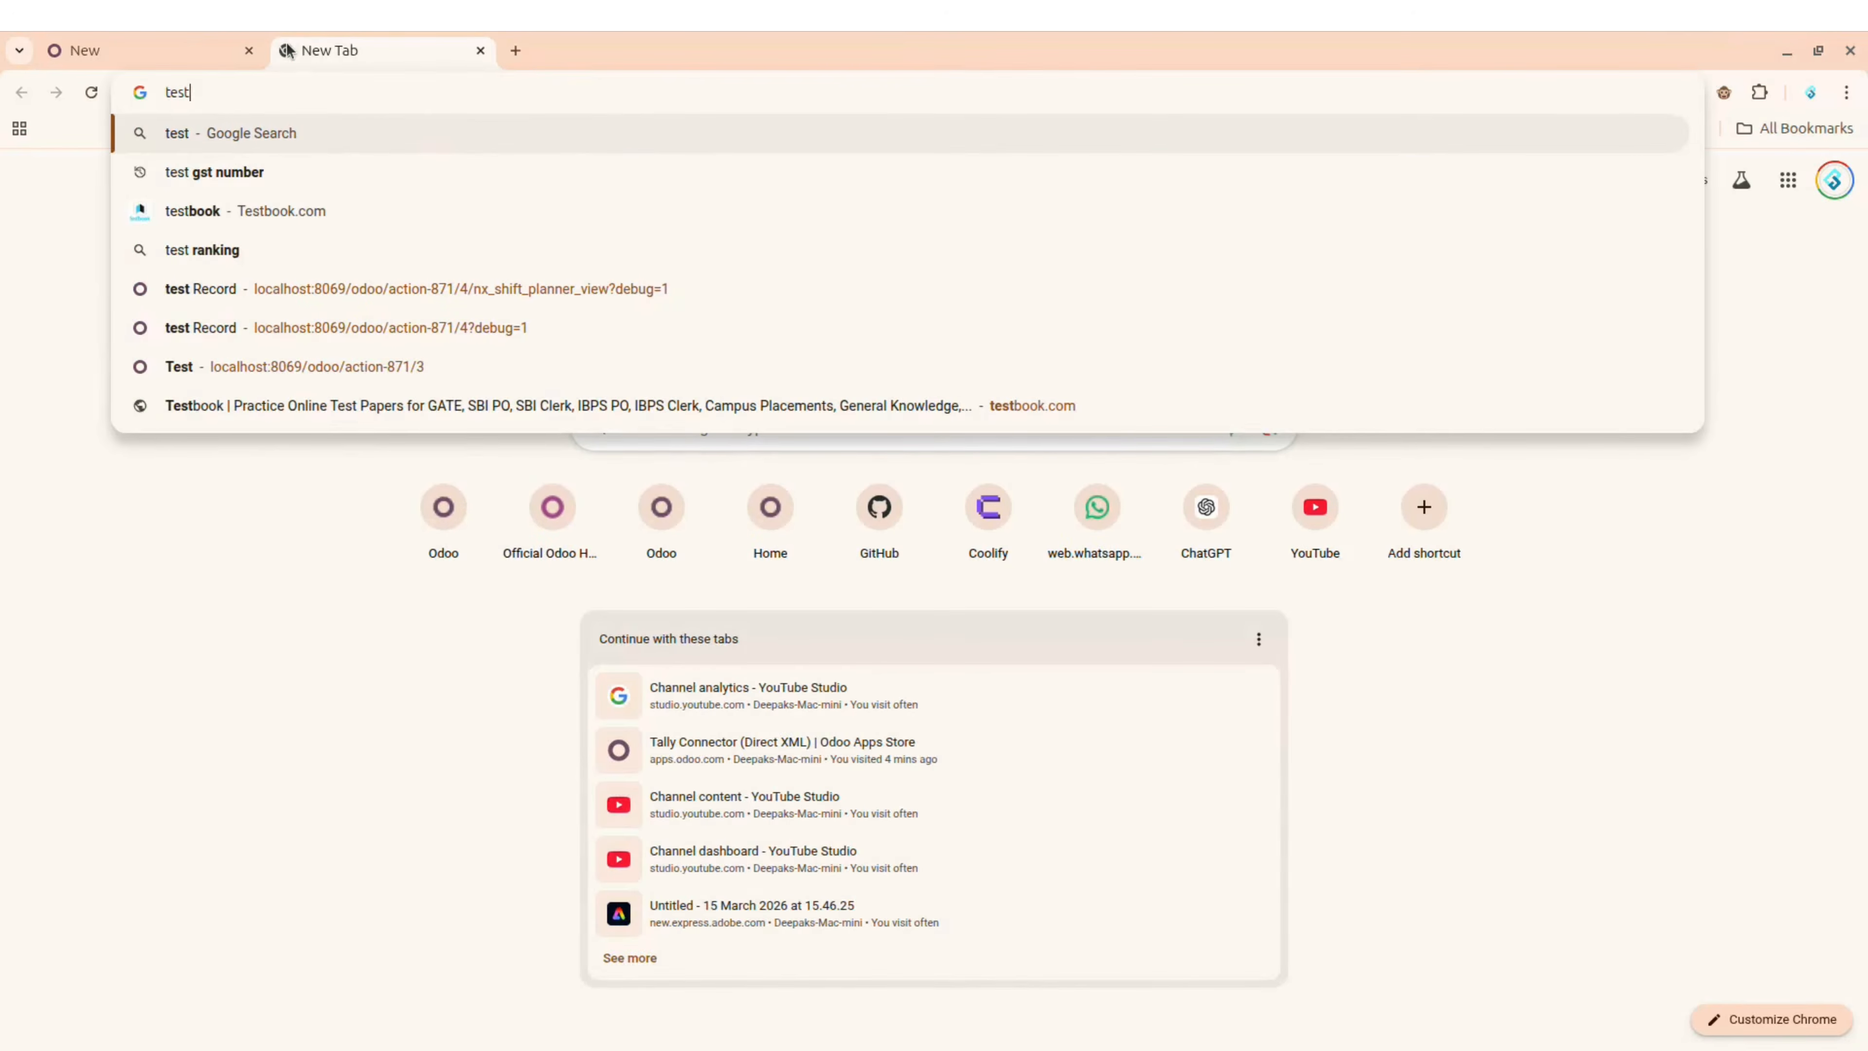
key("Down")
key("Return")
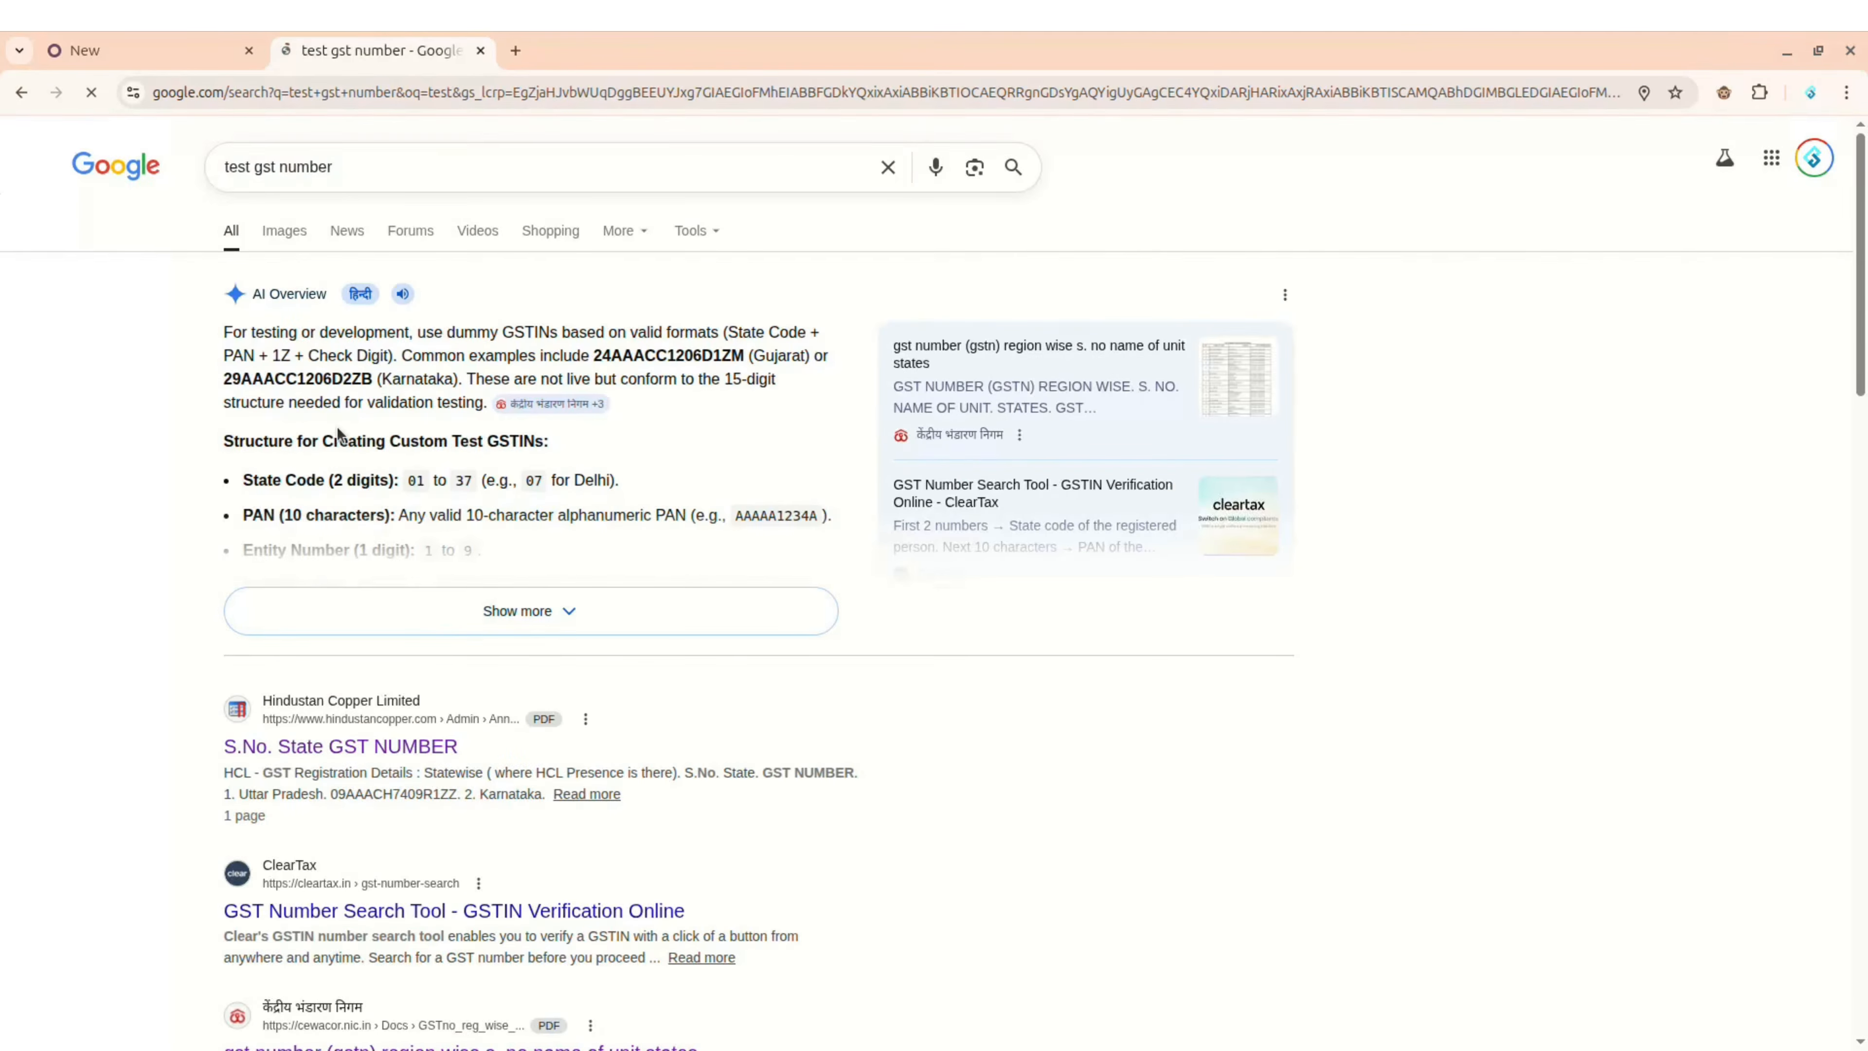
double_click(297, 377)
key("ctrl+c")
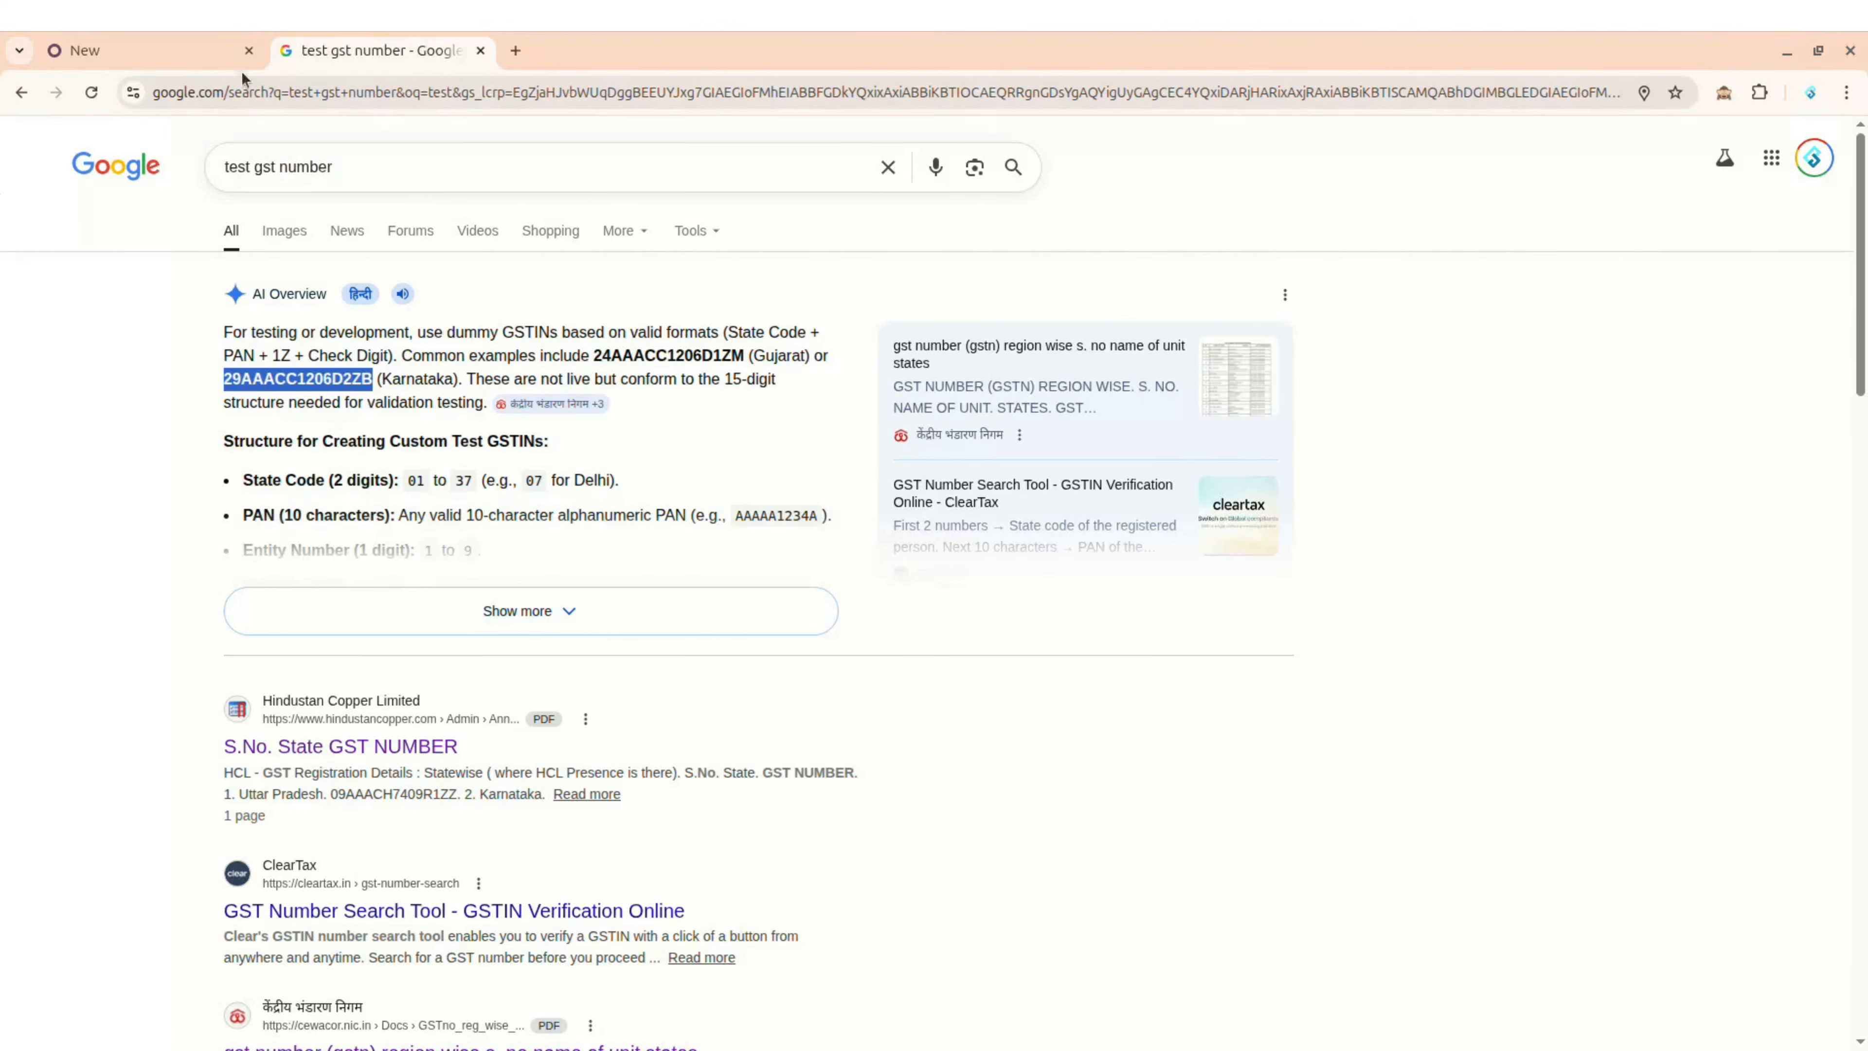
left_click(184, 50)
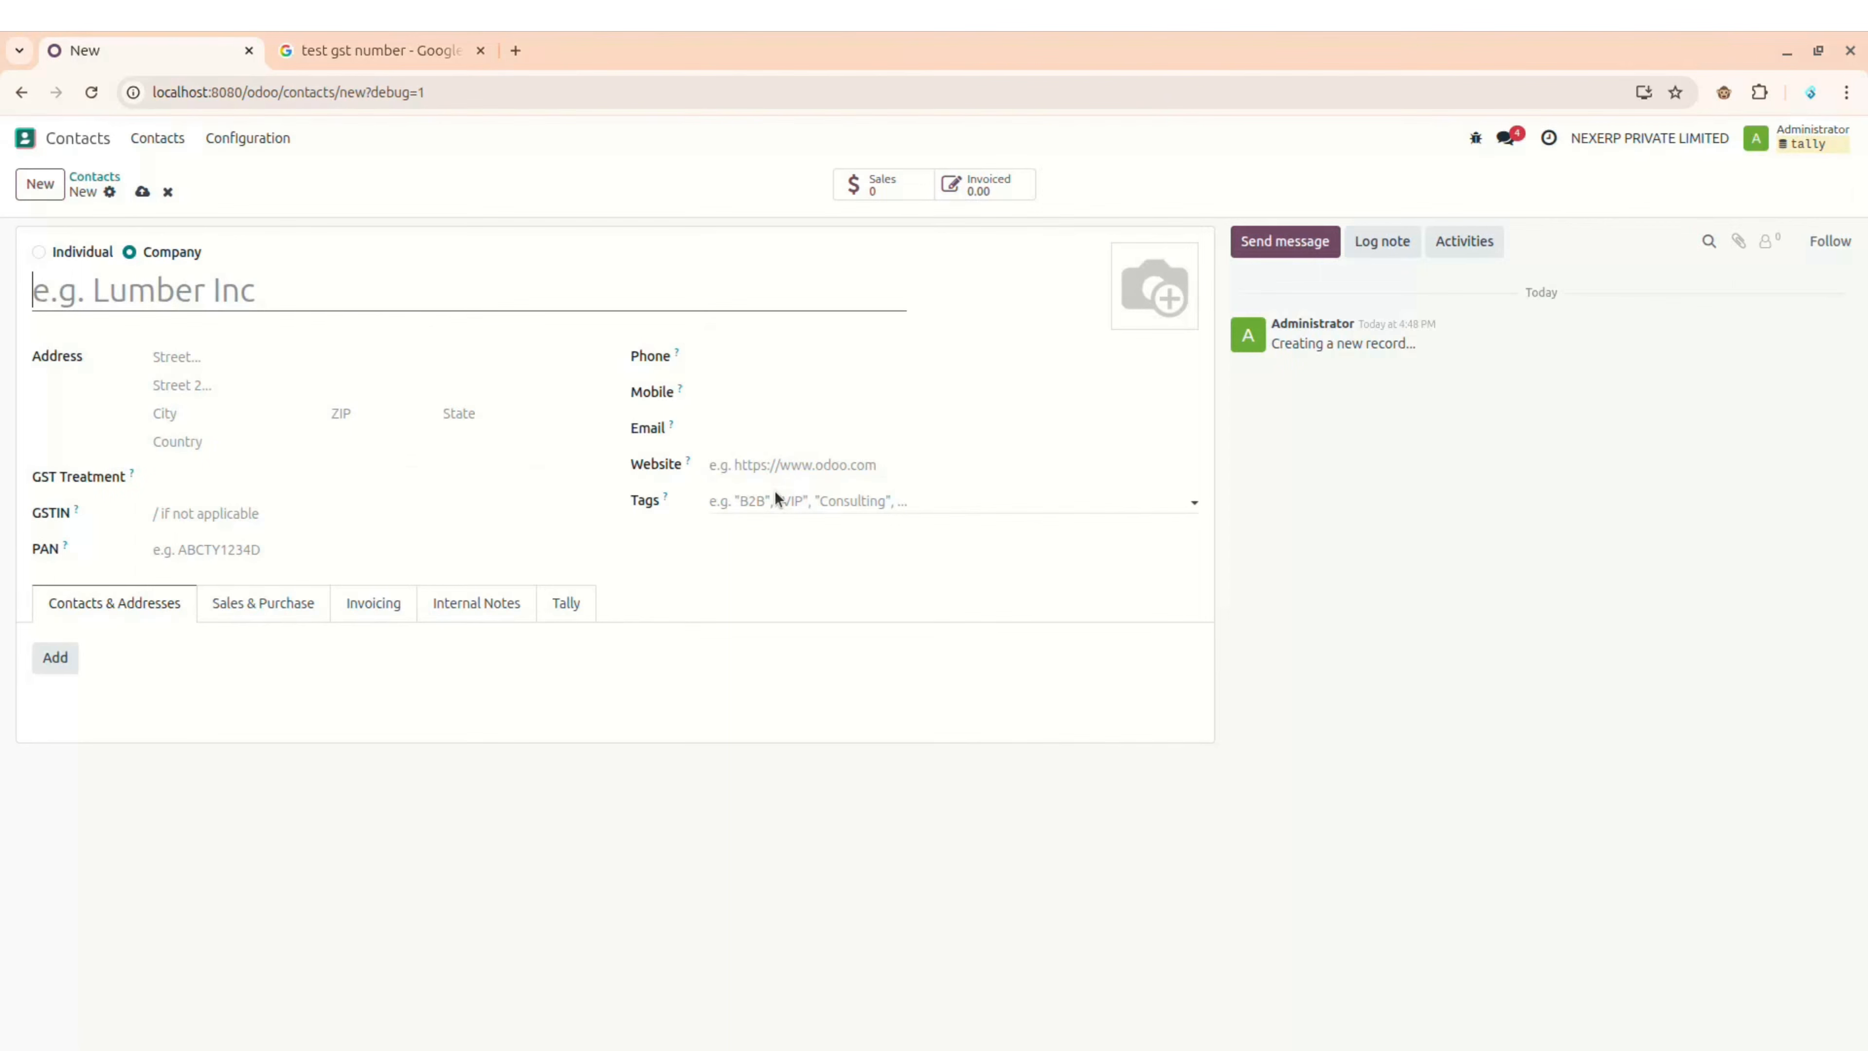
left_click(438, 513)
key("ctrl+v")
left_click(568, 537)
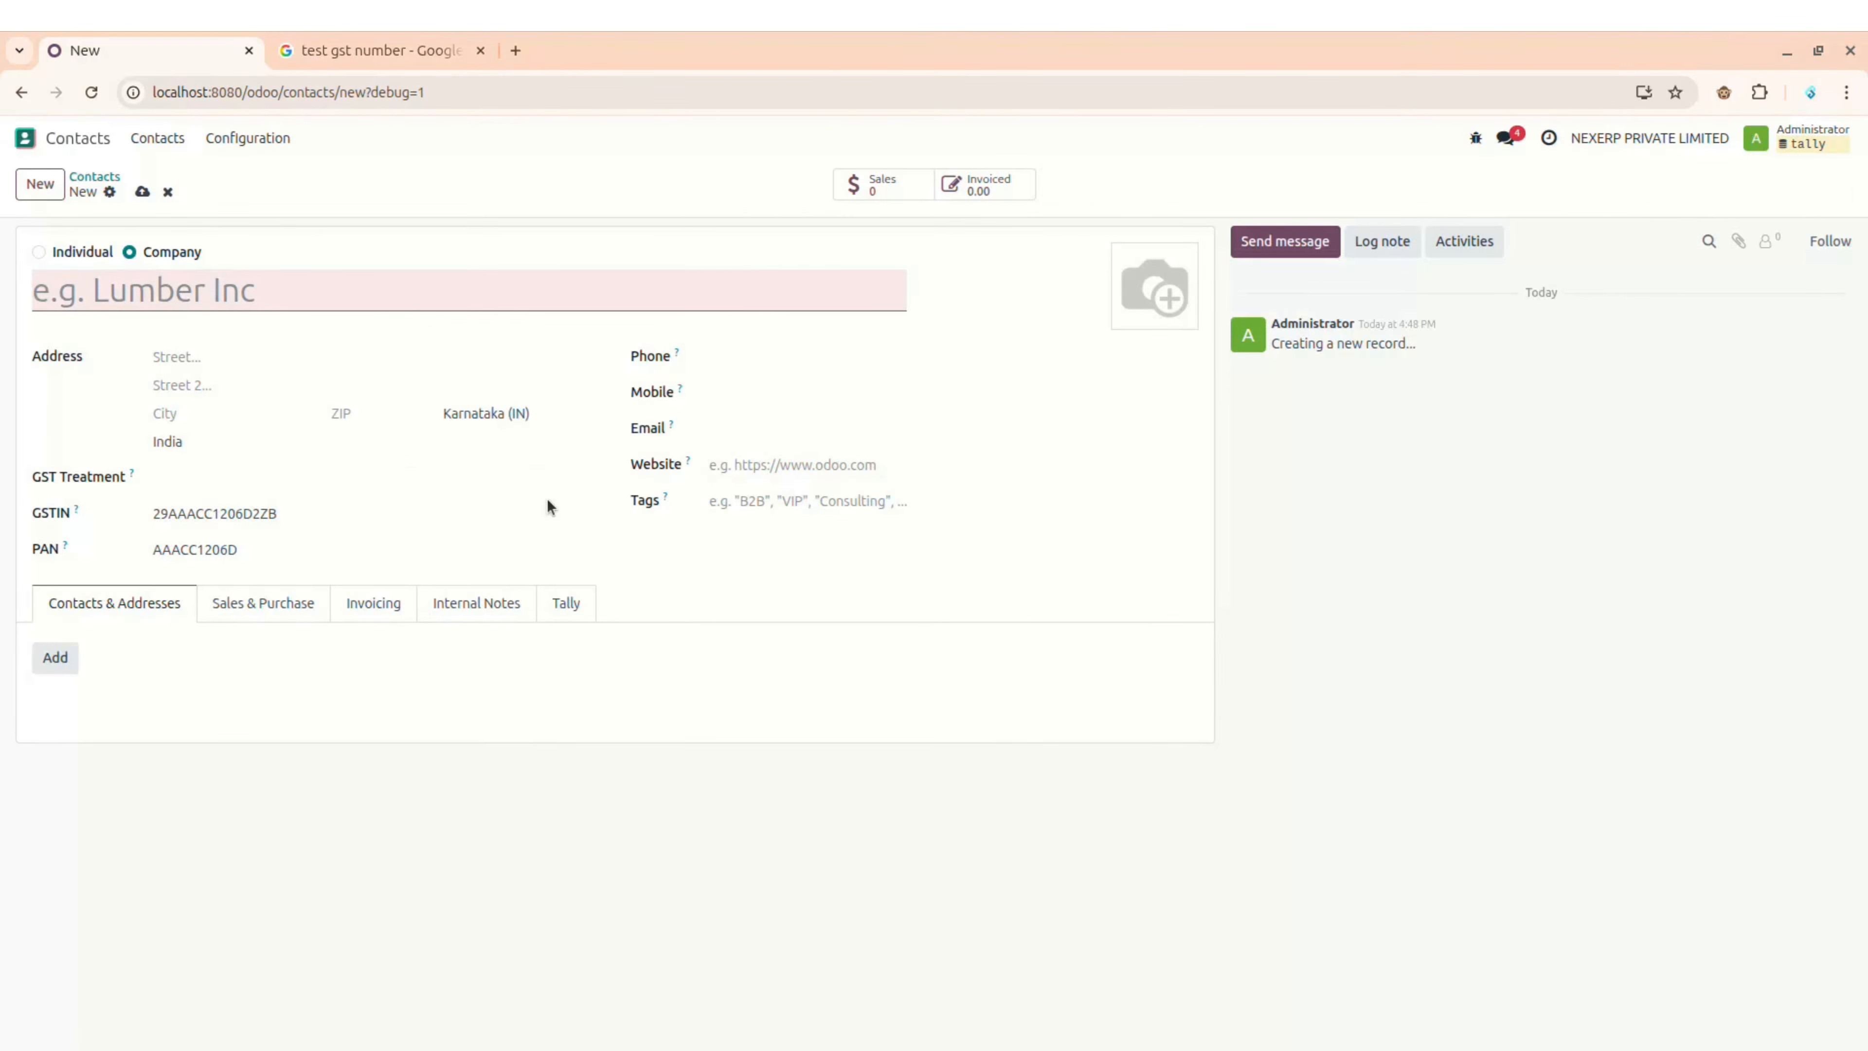
left_click(361, 278)
type("test C")
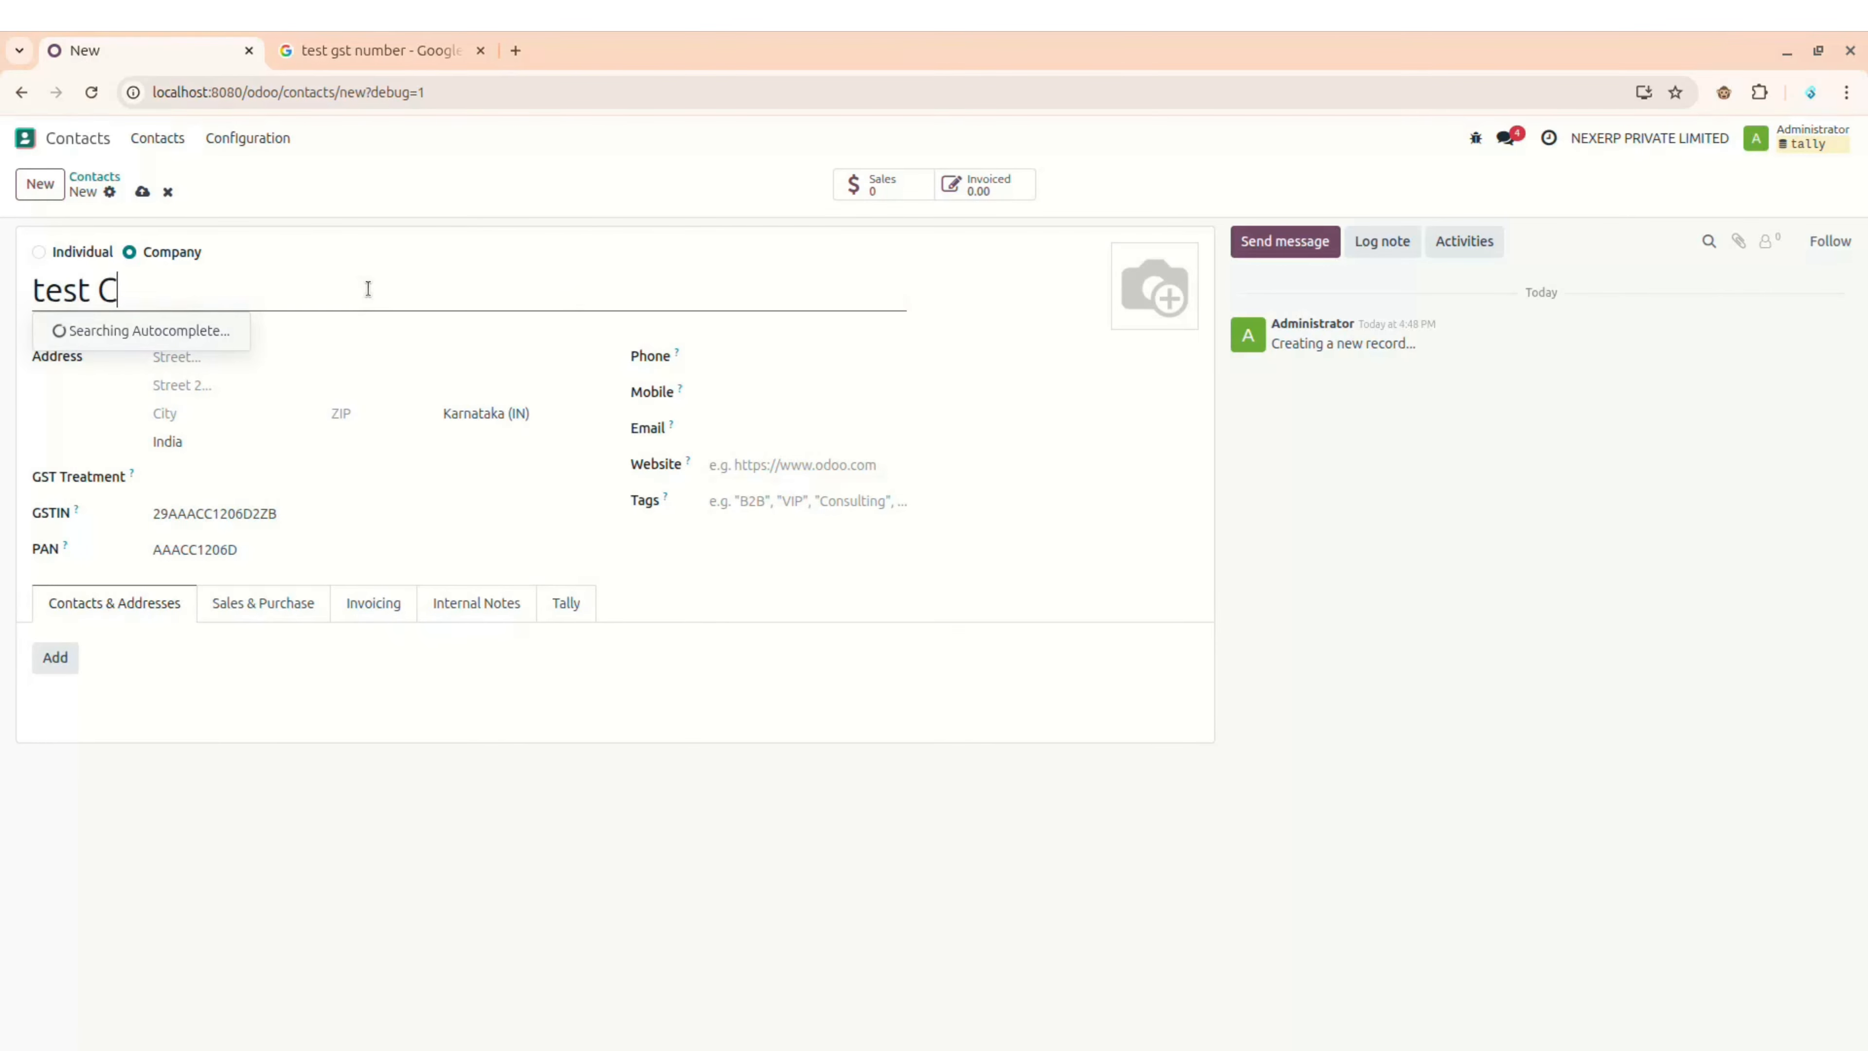
type("ompany")
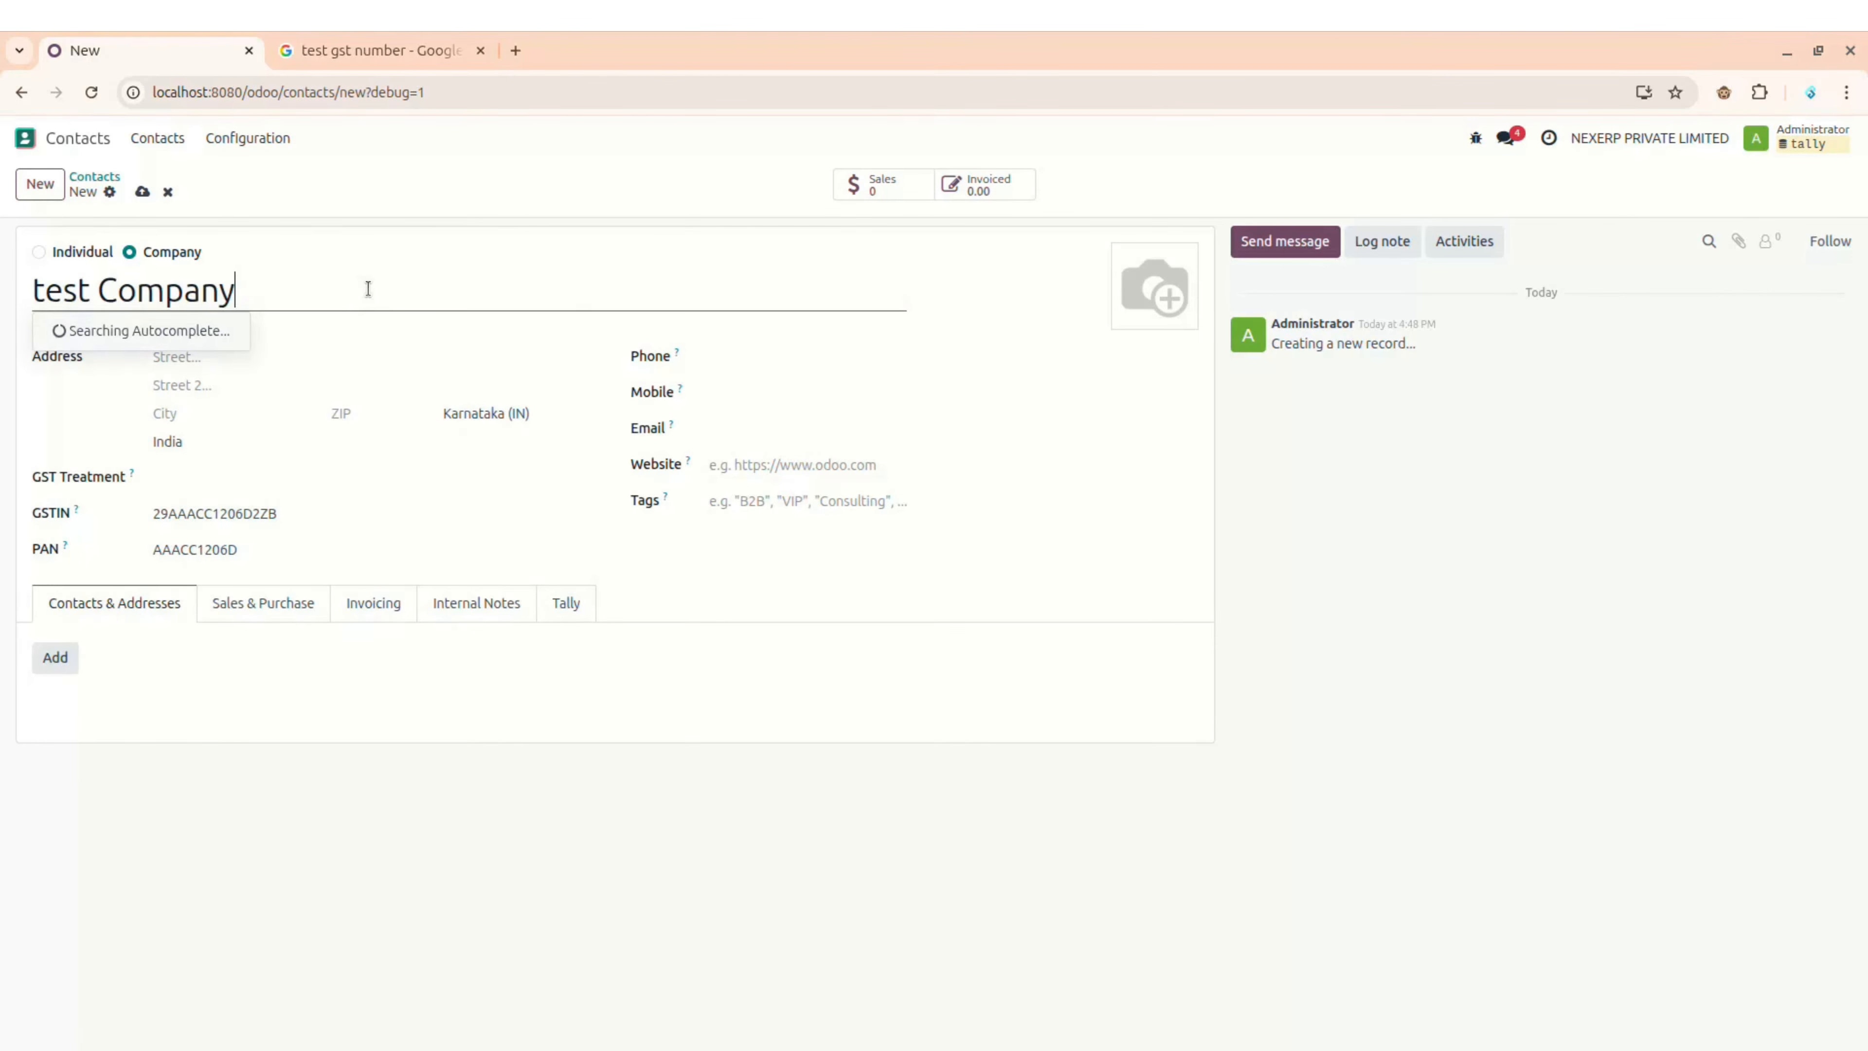
double_click(228, 512)
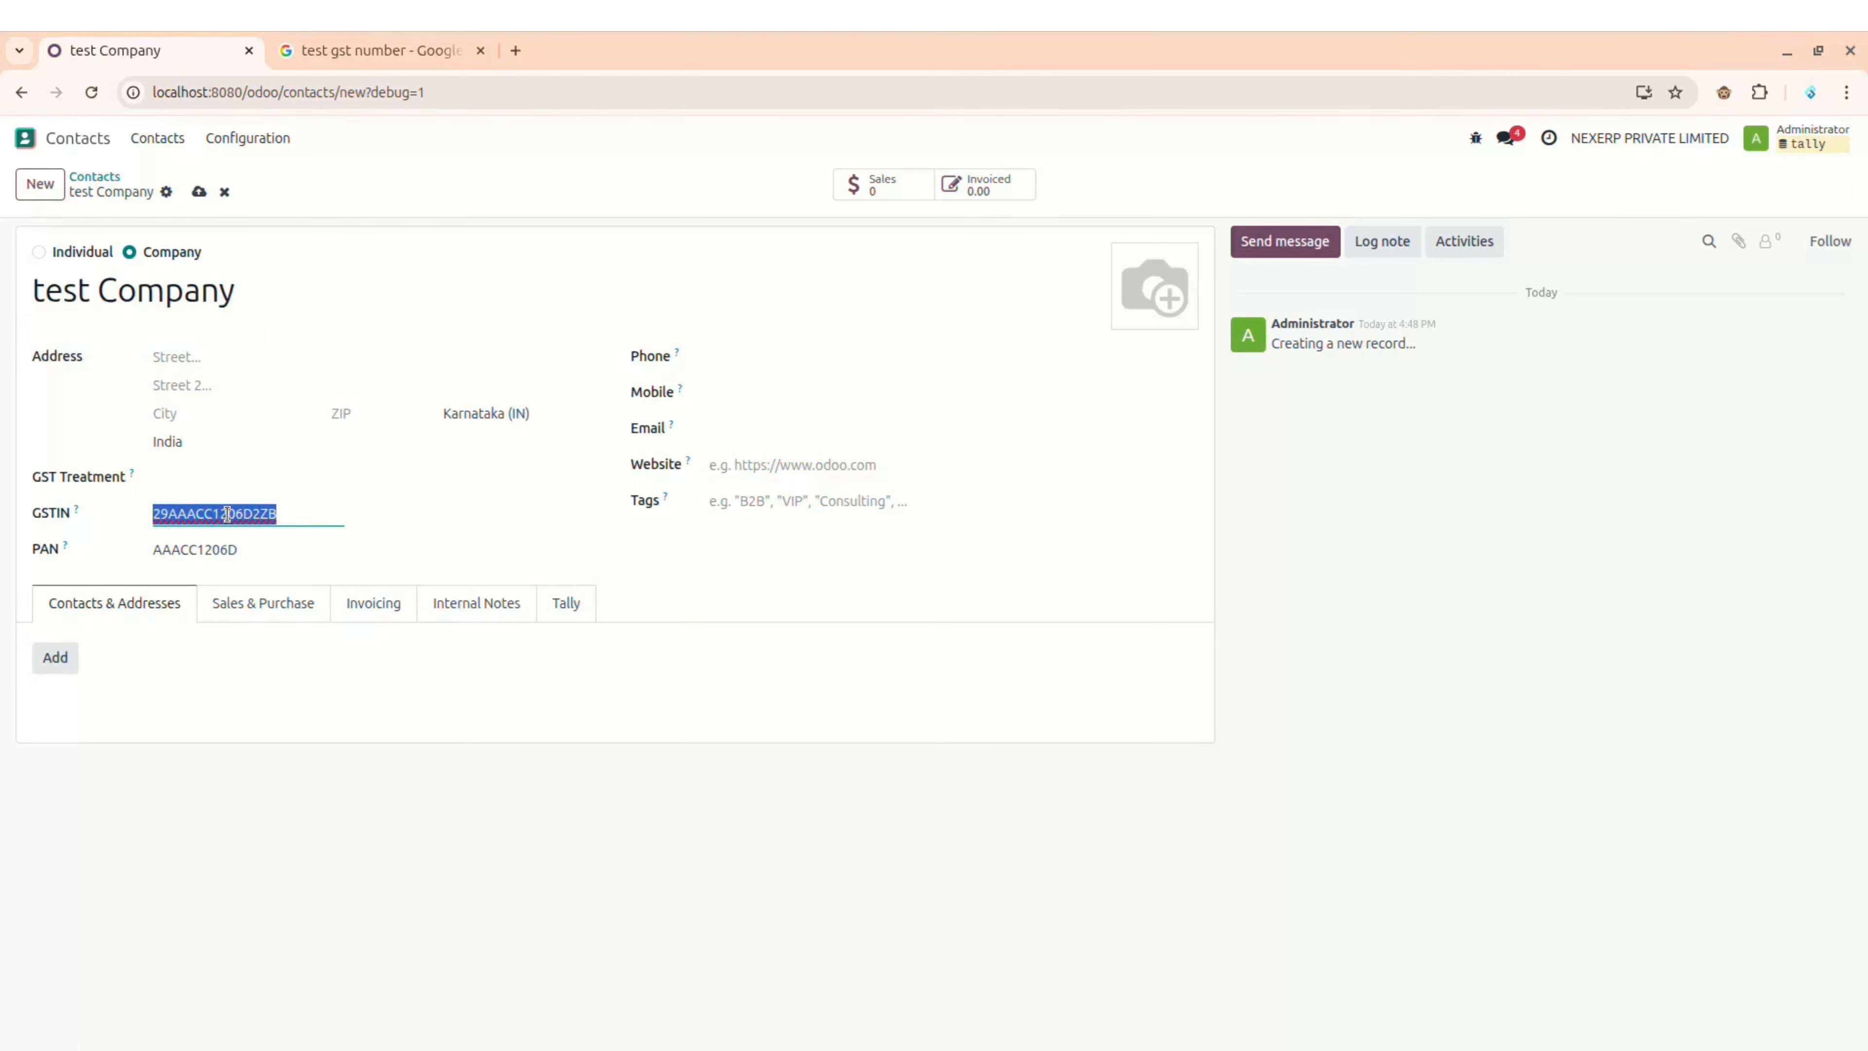
key("ctrl+x")
left_click(532, 521)
left_click(267, 514)
key("ctrl+v")
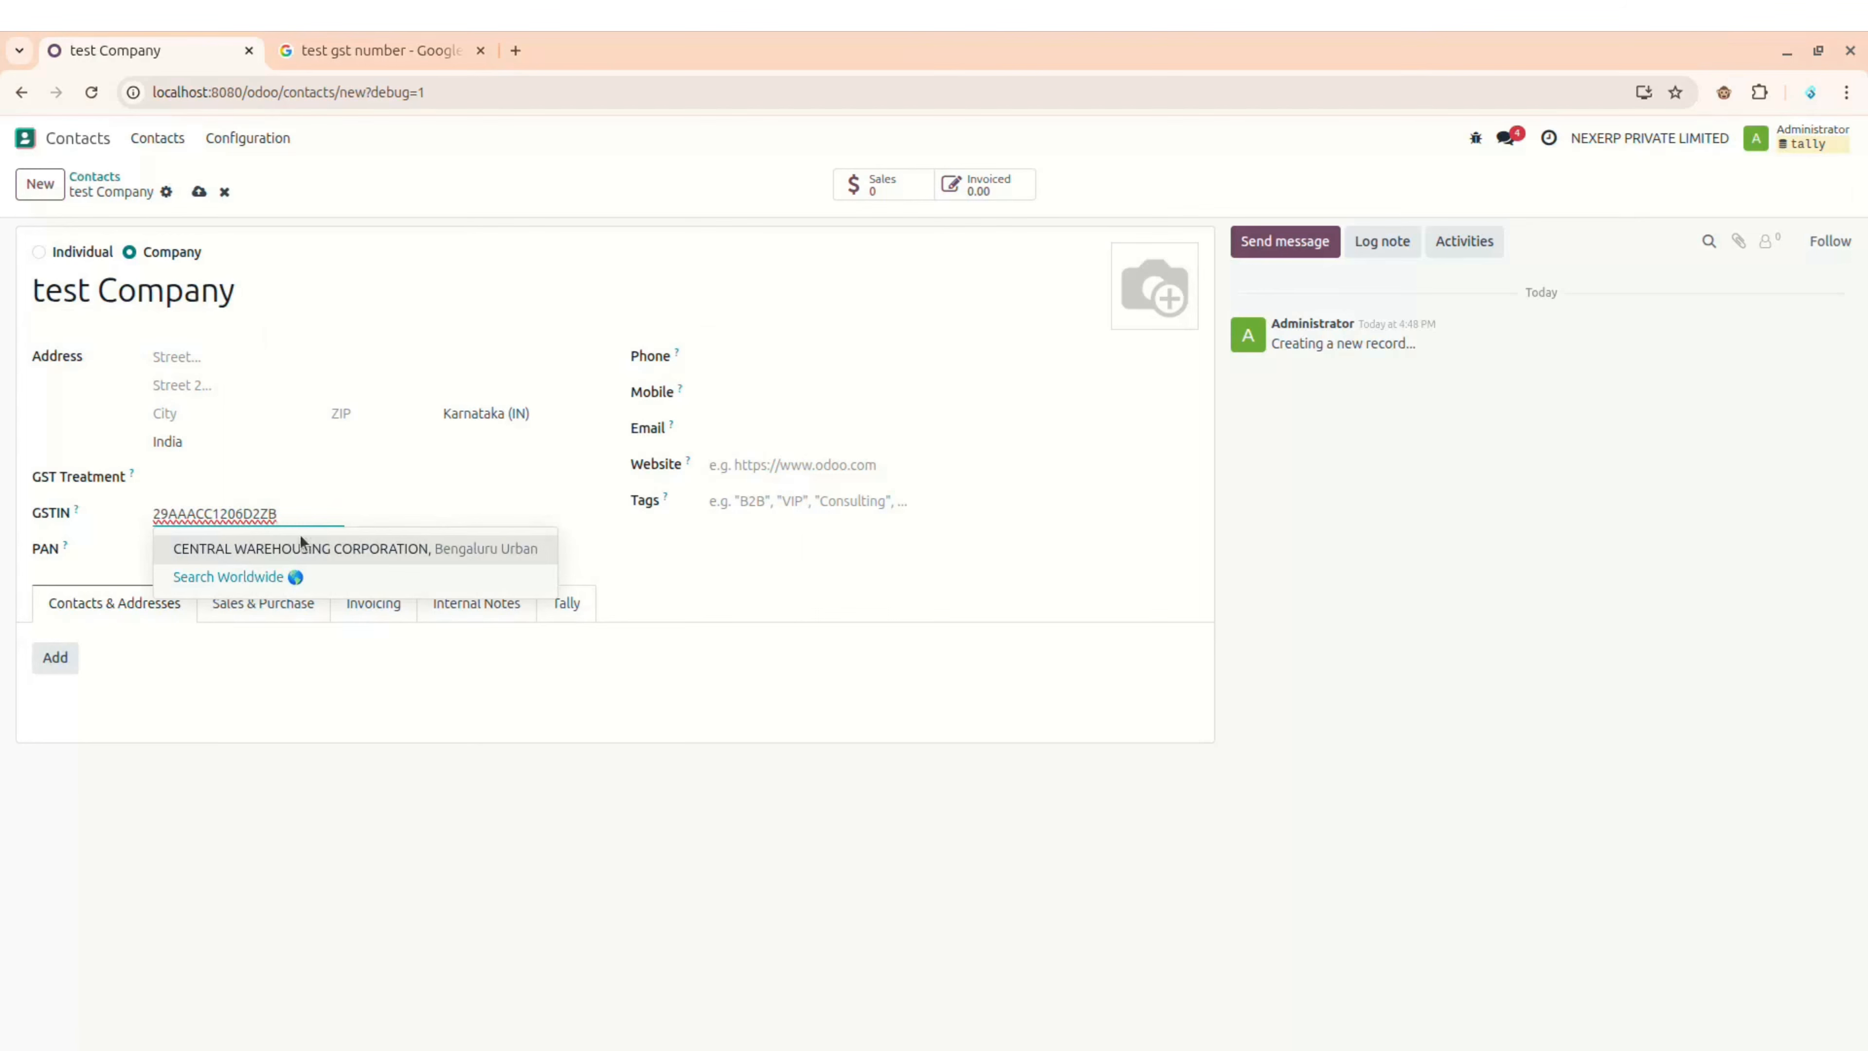
left_click(325, 548)
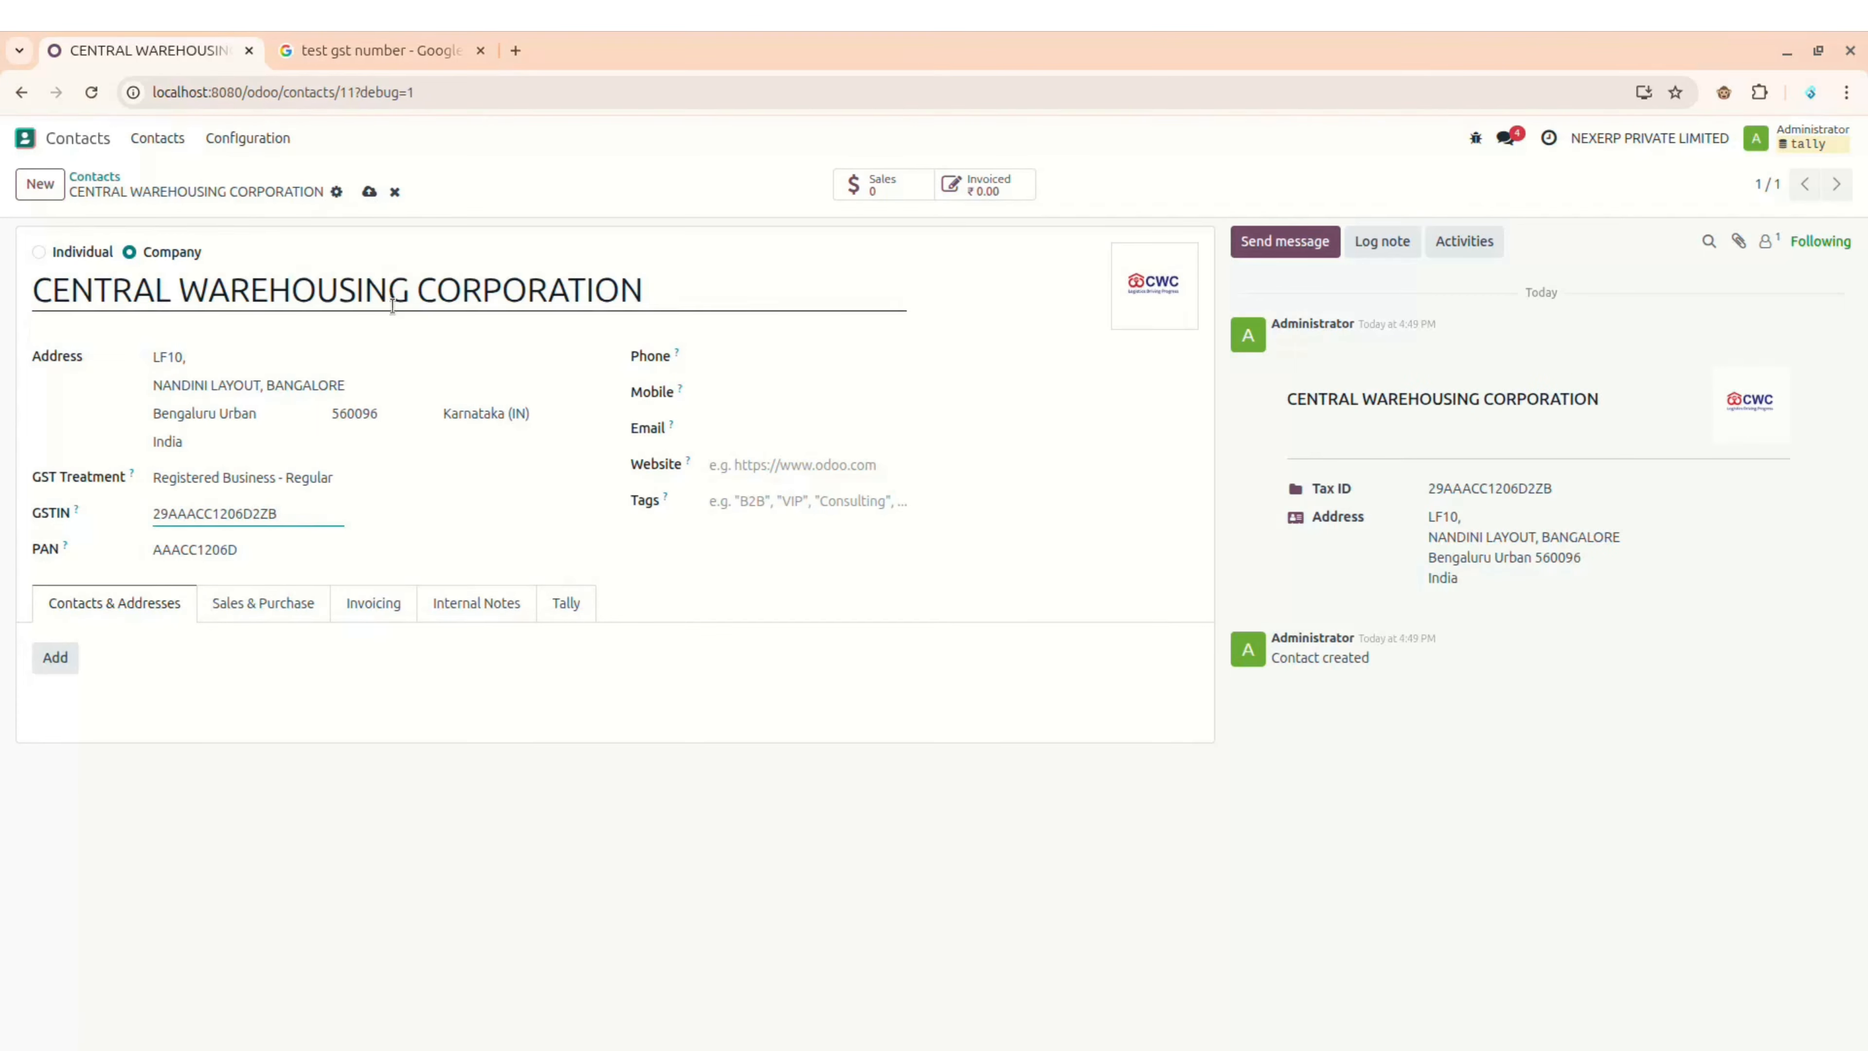
left_click(402, 47)
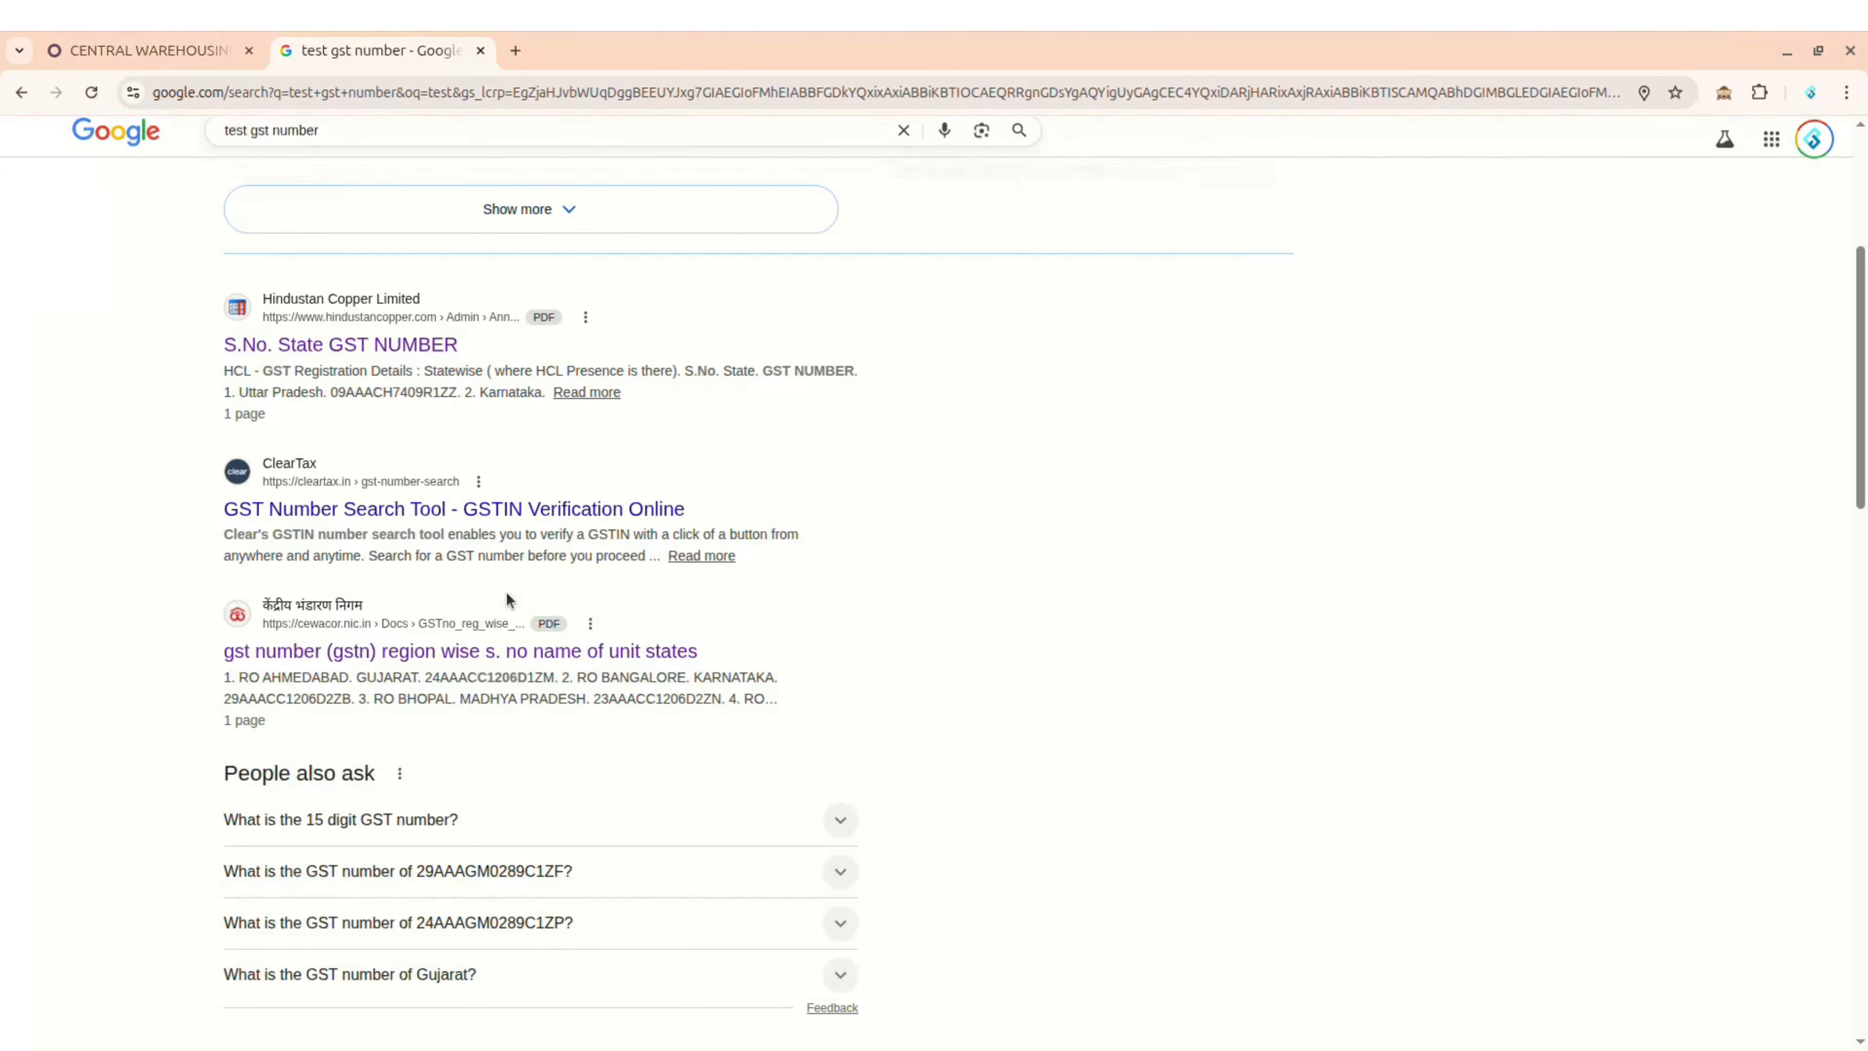
left_click(345, 346)
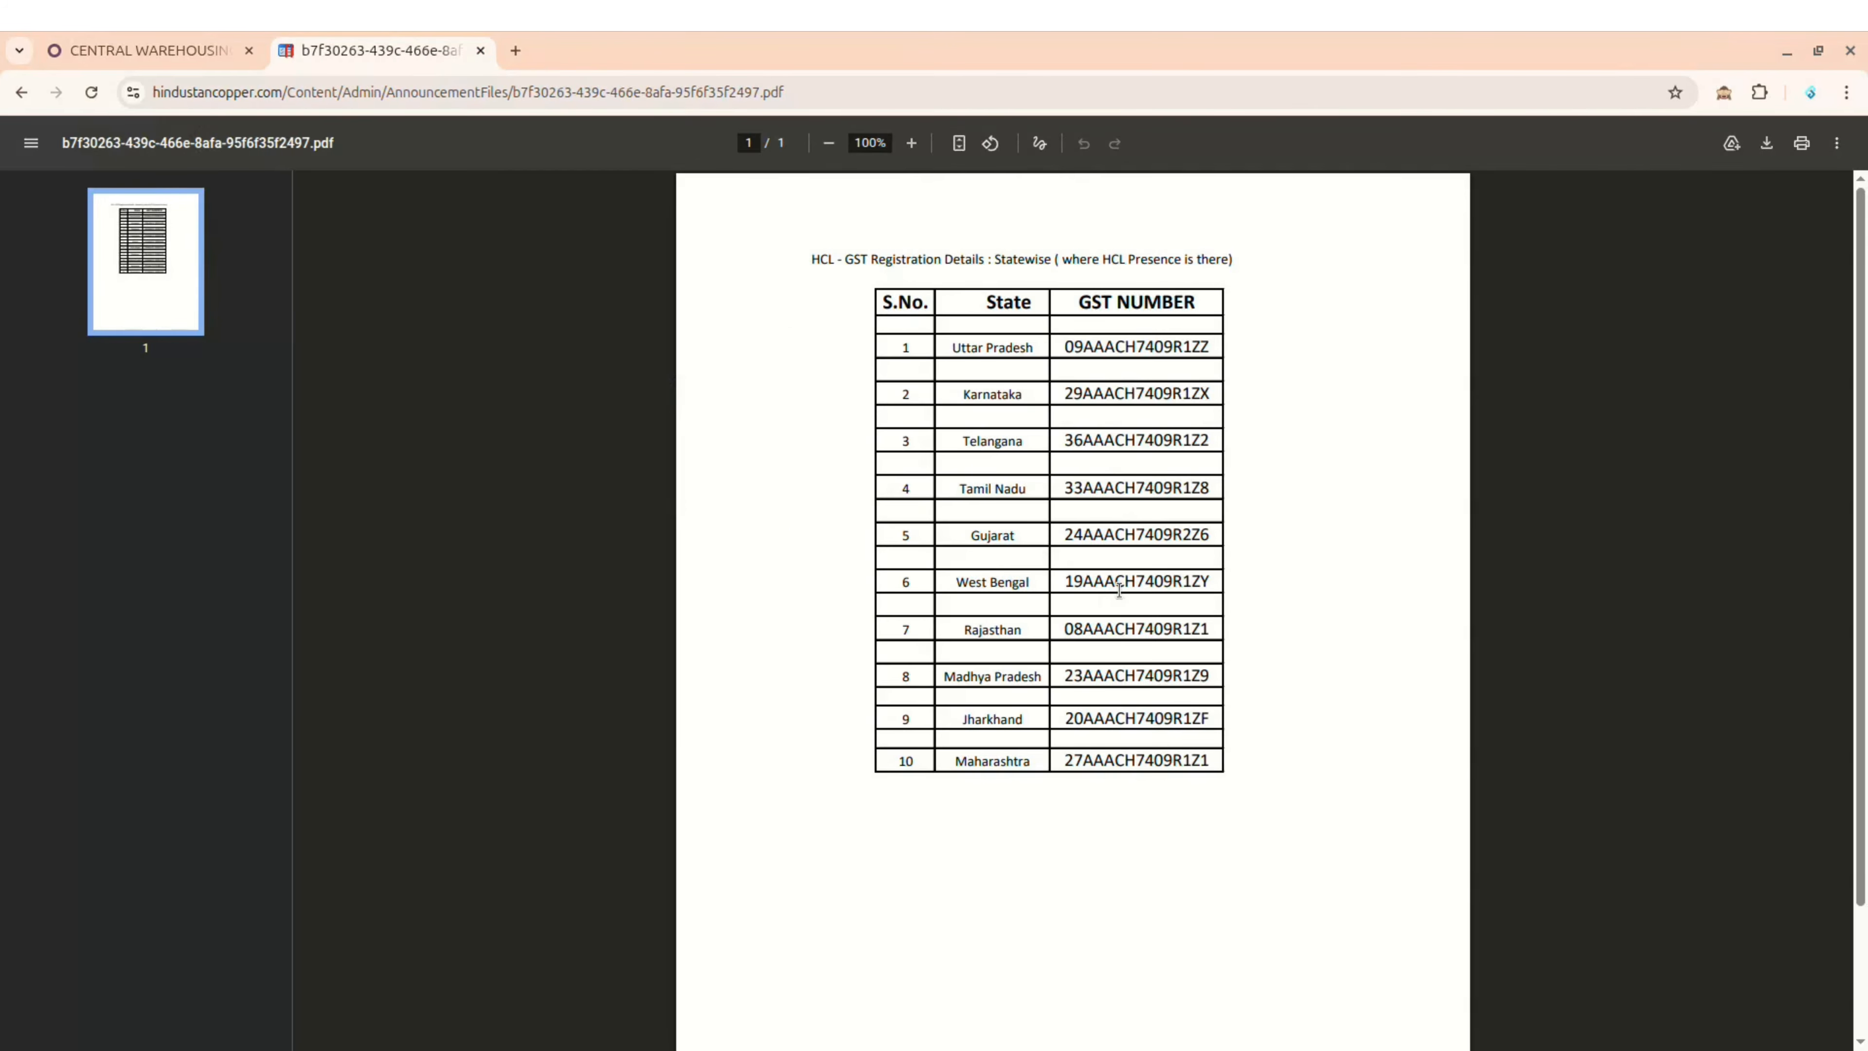
double_click(1118, 581)
key("ctrl+c")
left_click(198, 49)
key("ctrl+v")
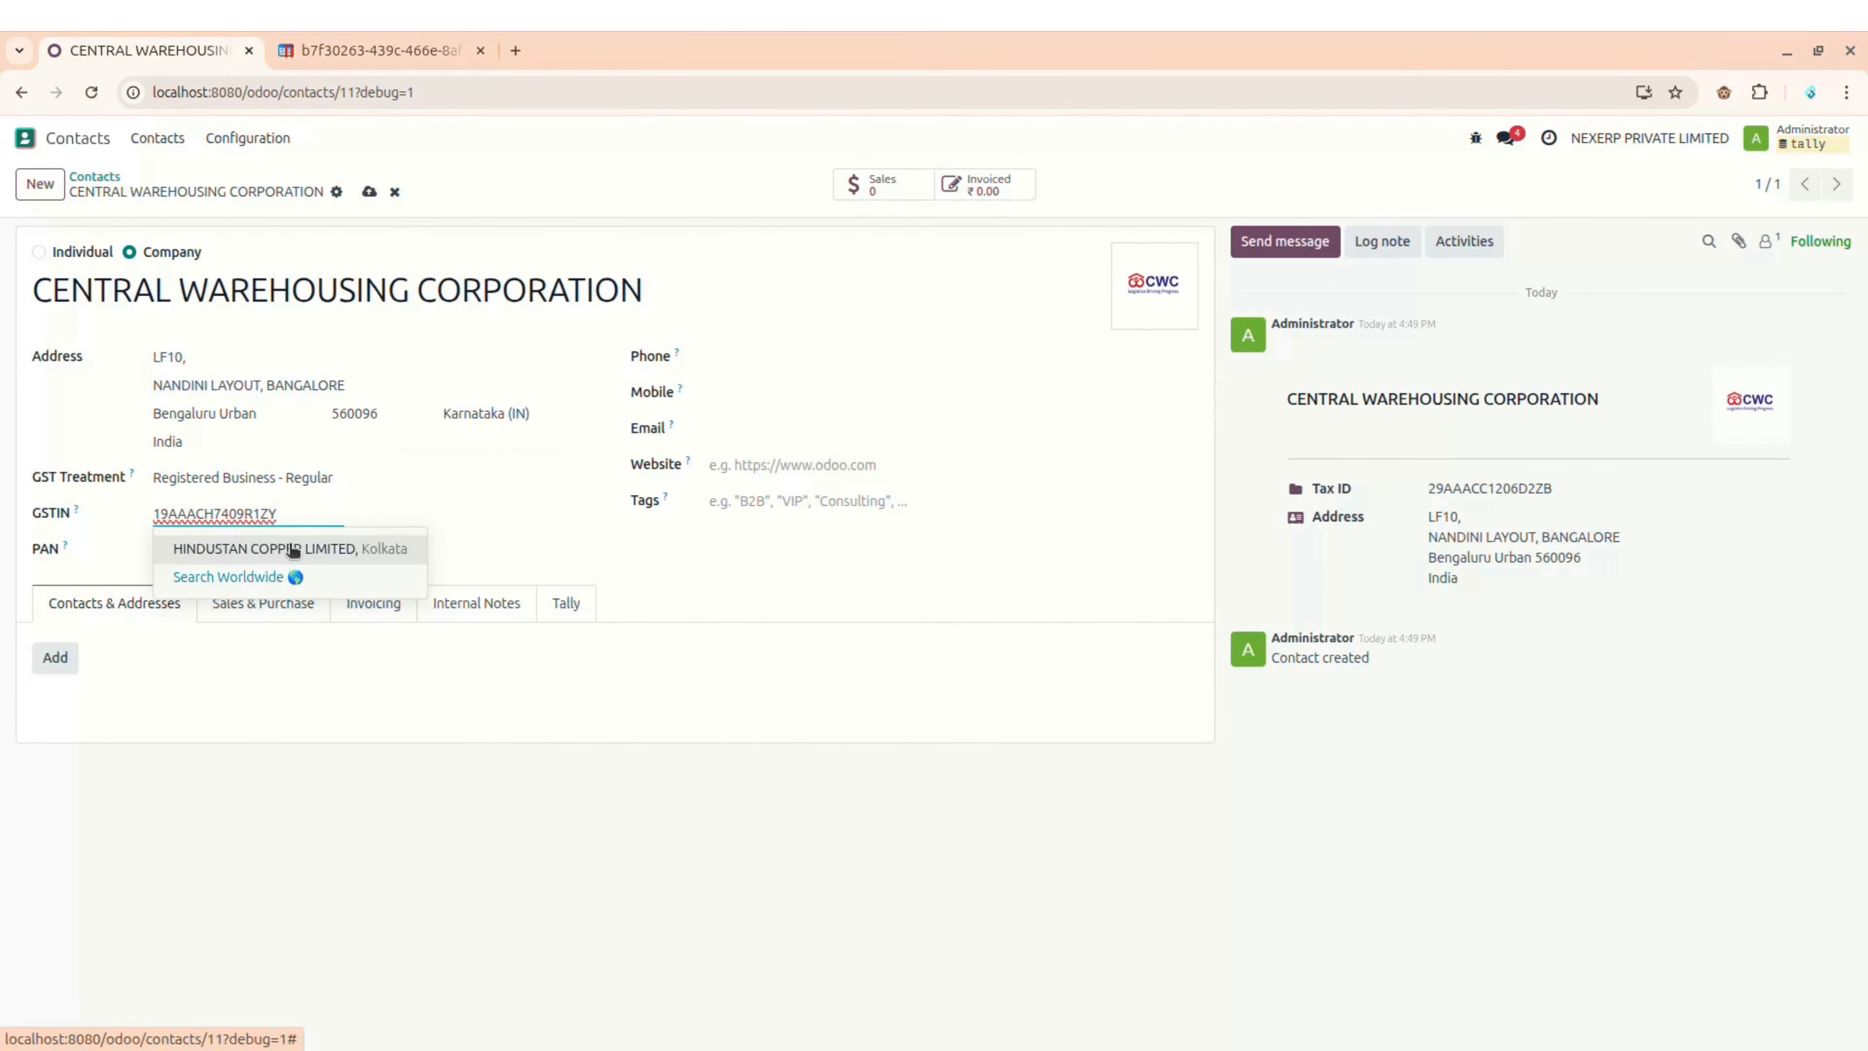
Step: Autofill and save the contact as HINDUSTAN COPPER LIMITED, then reopen its card from Contacts
left_click(291, 546)
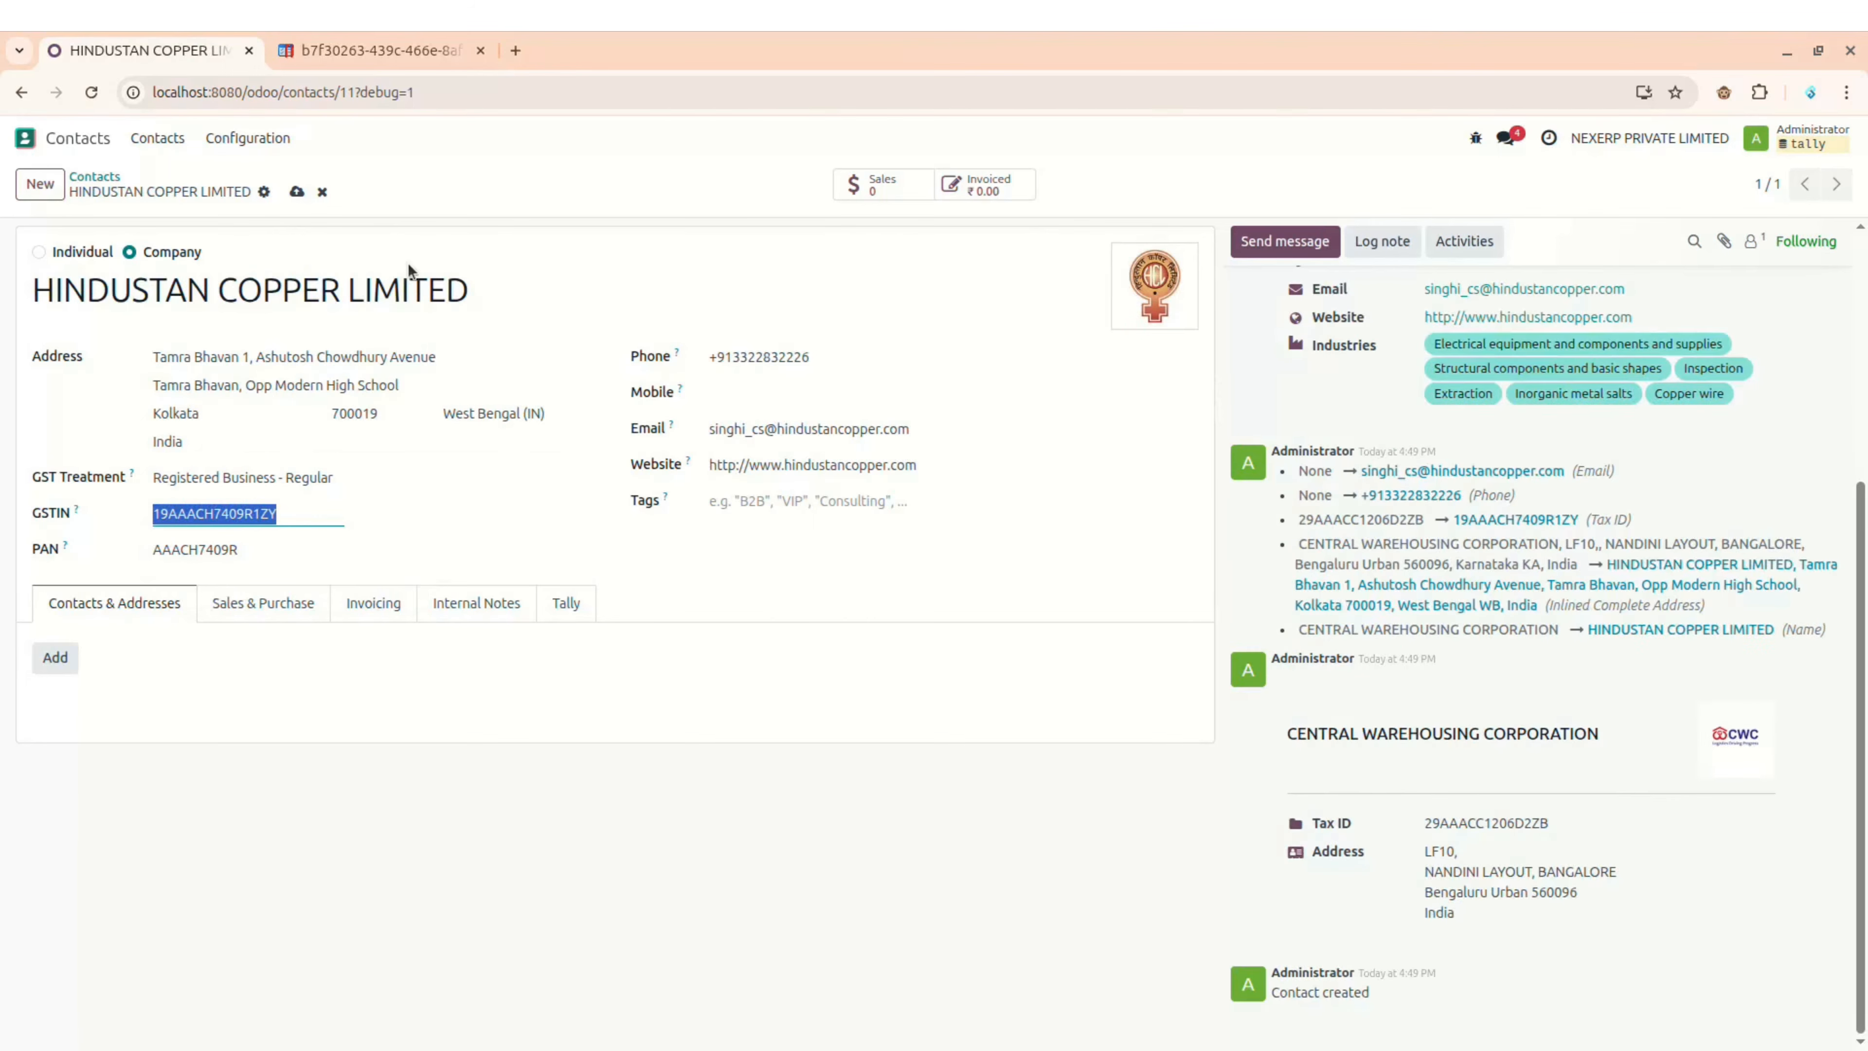
left_click(298, 193)
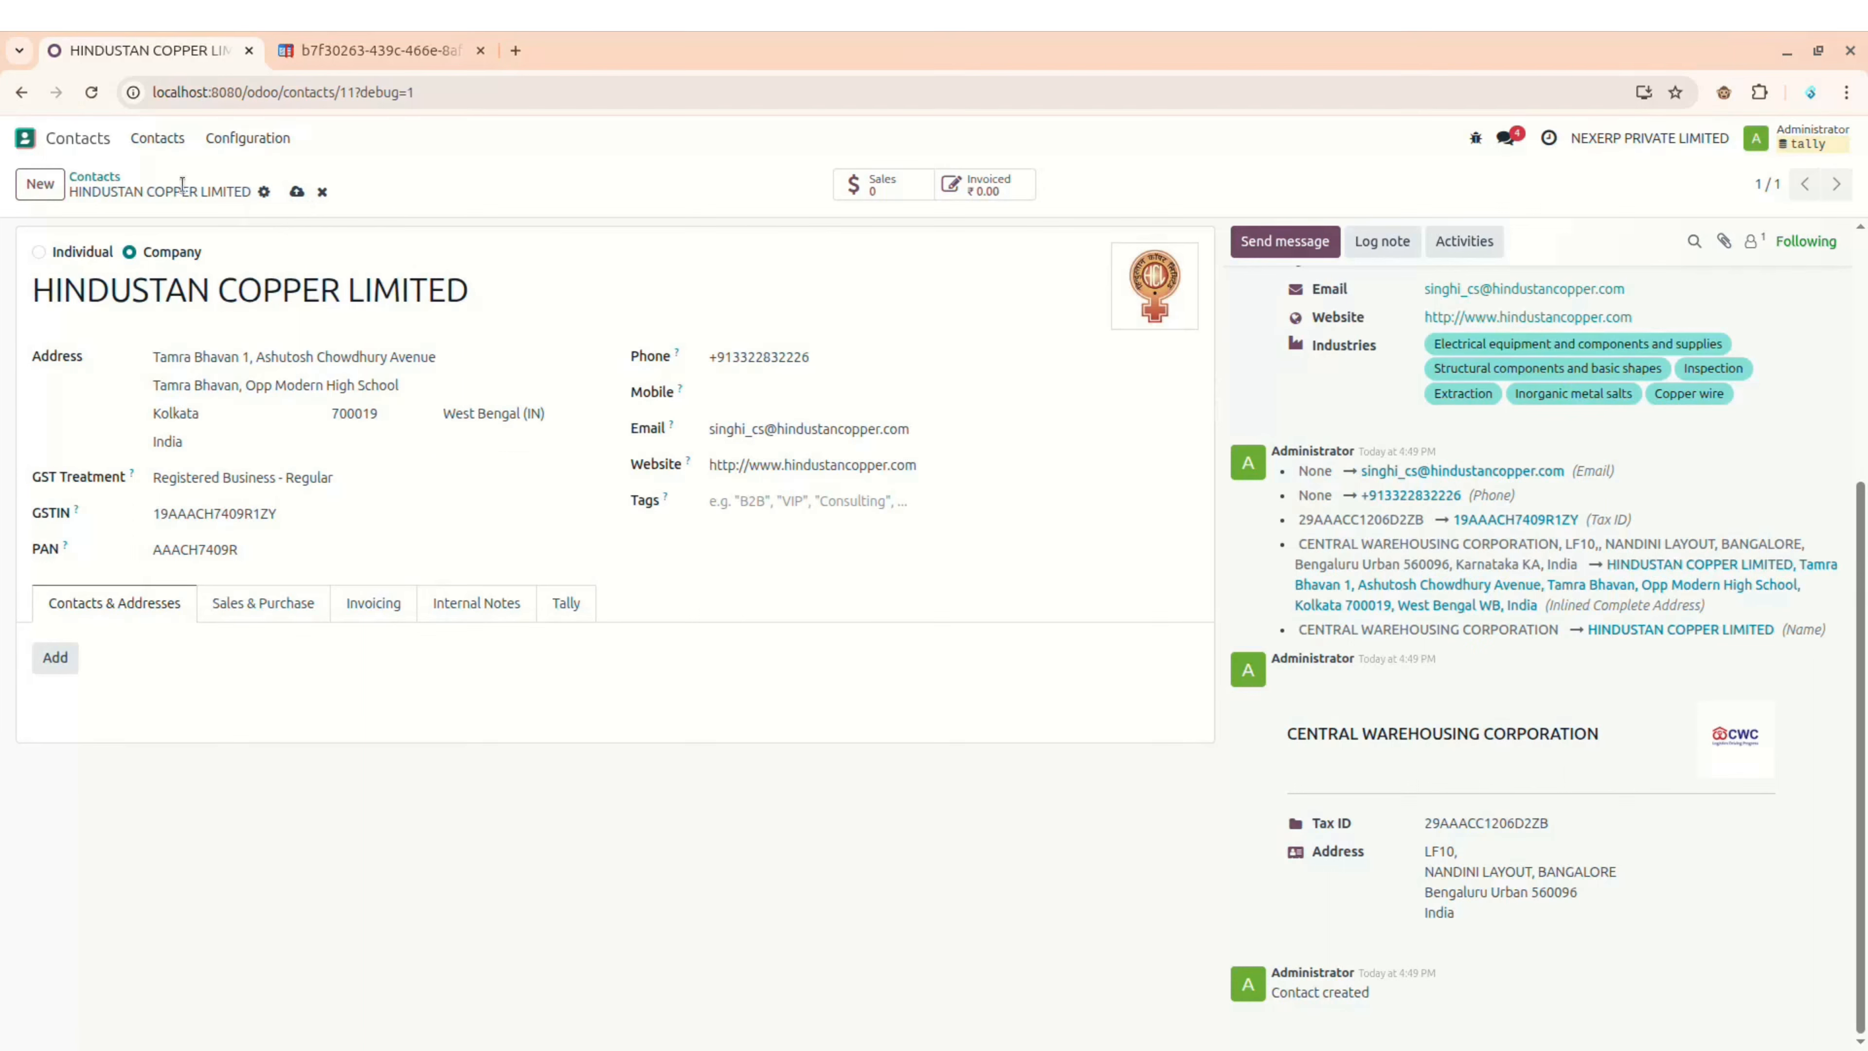
left_click(82, 176)
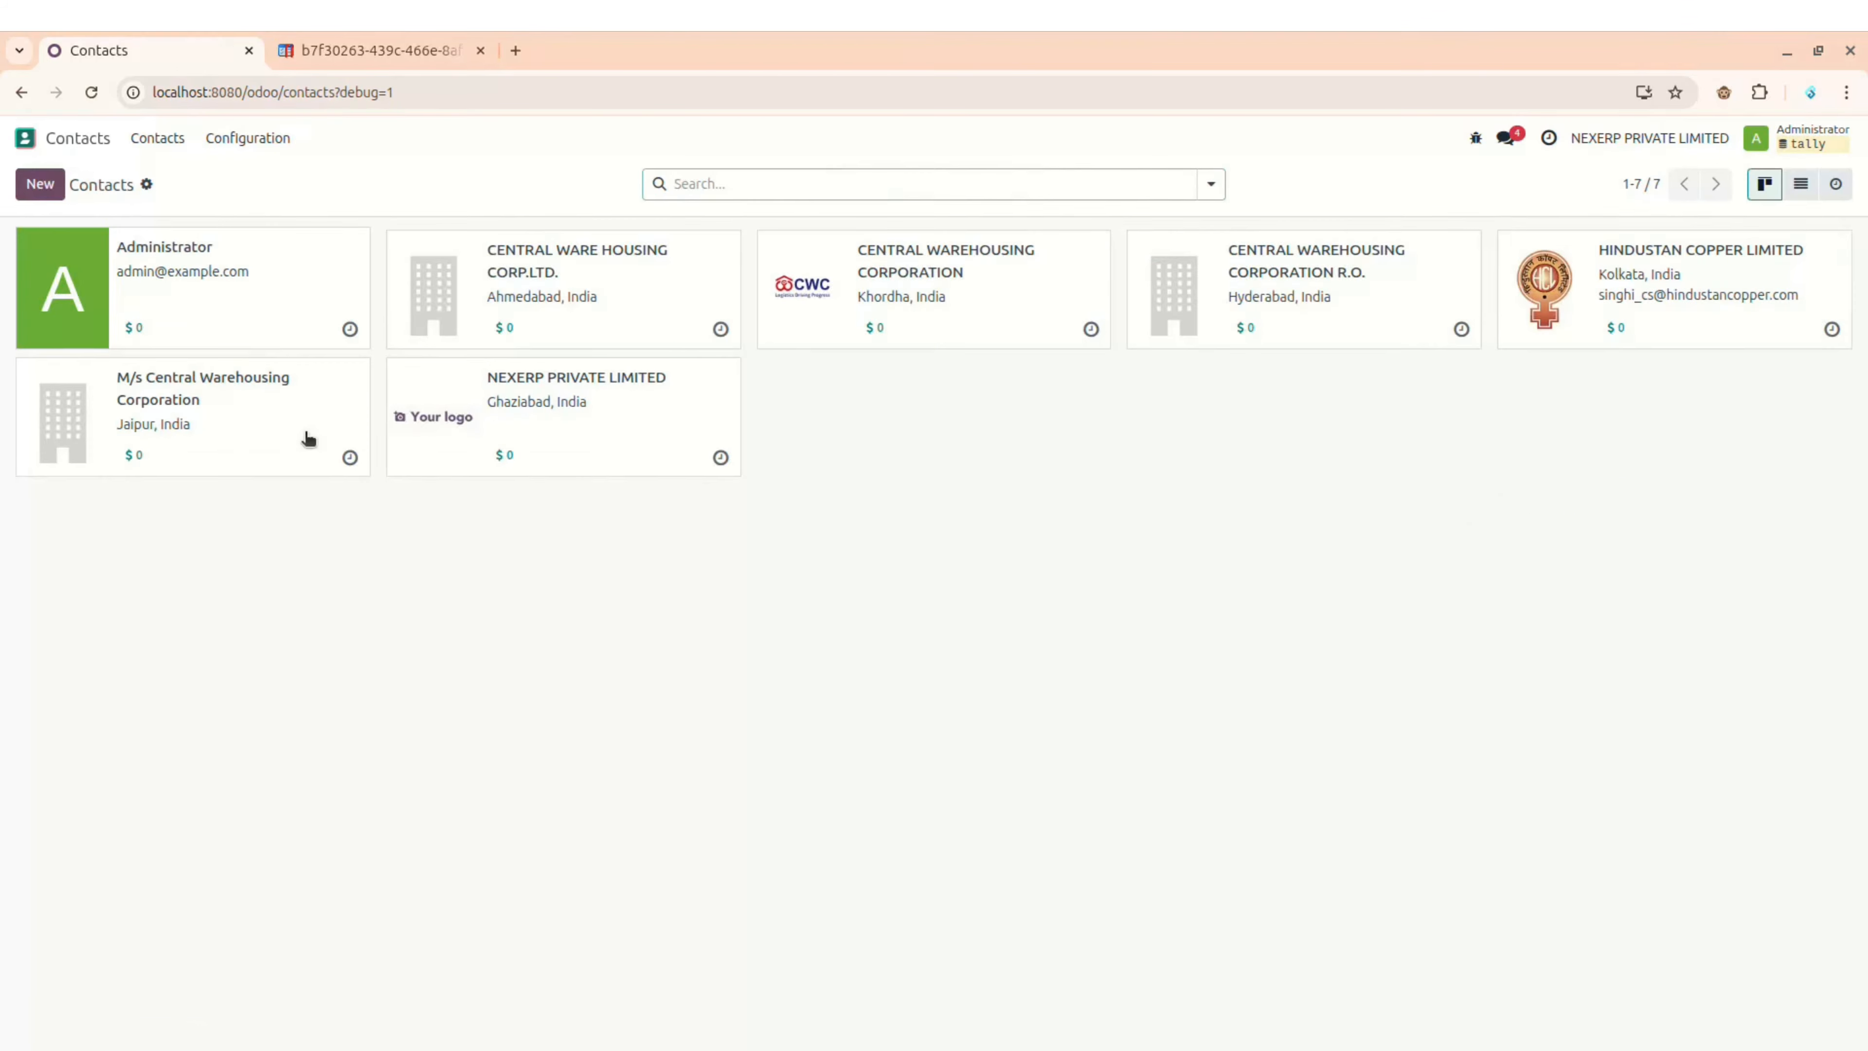
left_click(1714, 278)
mouse_move(818, 1046)
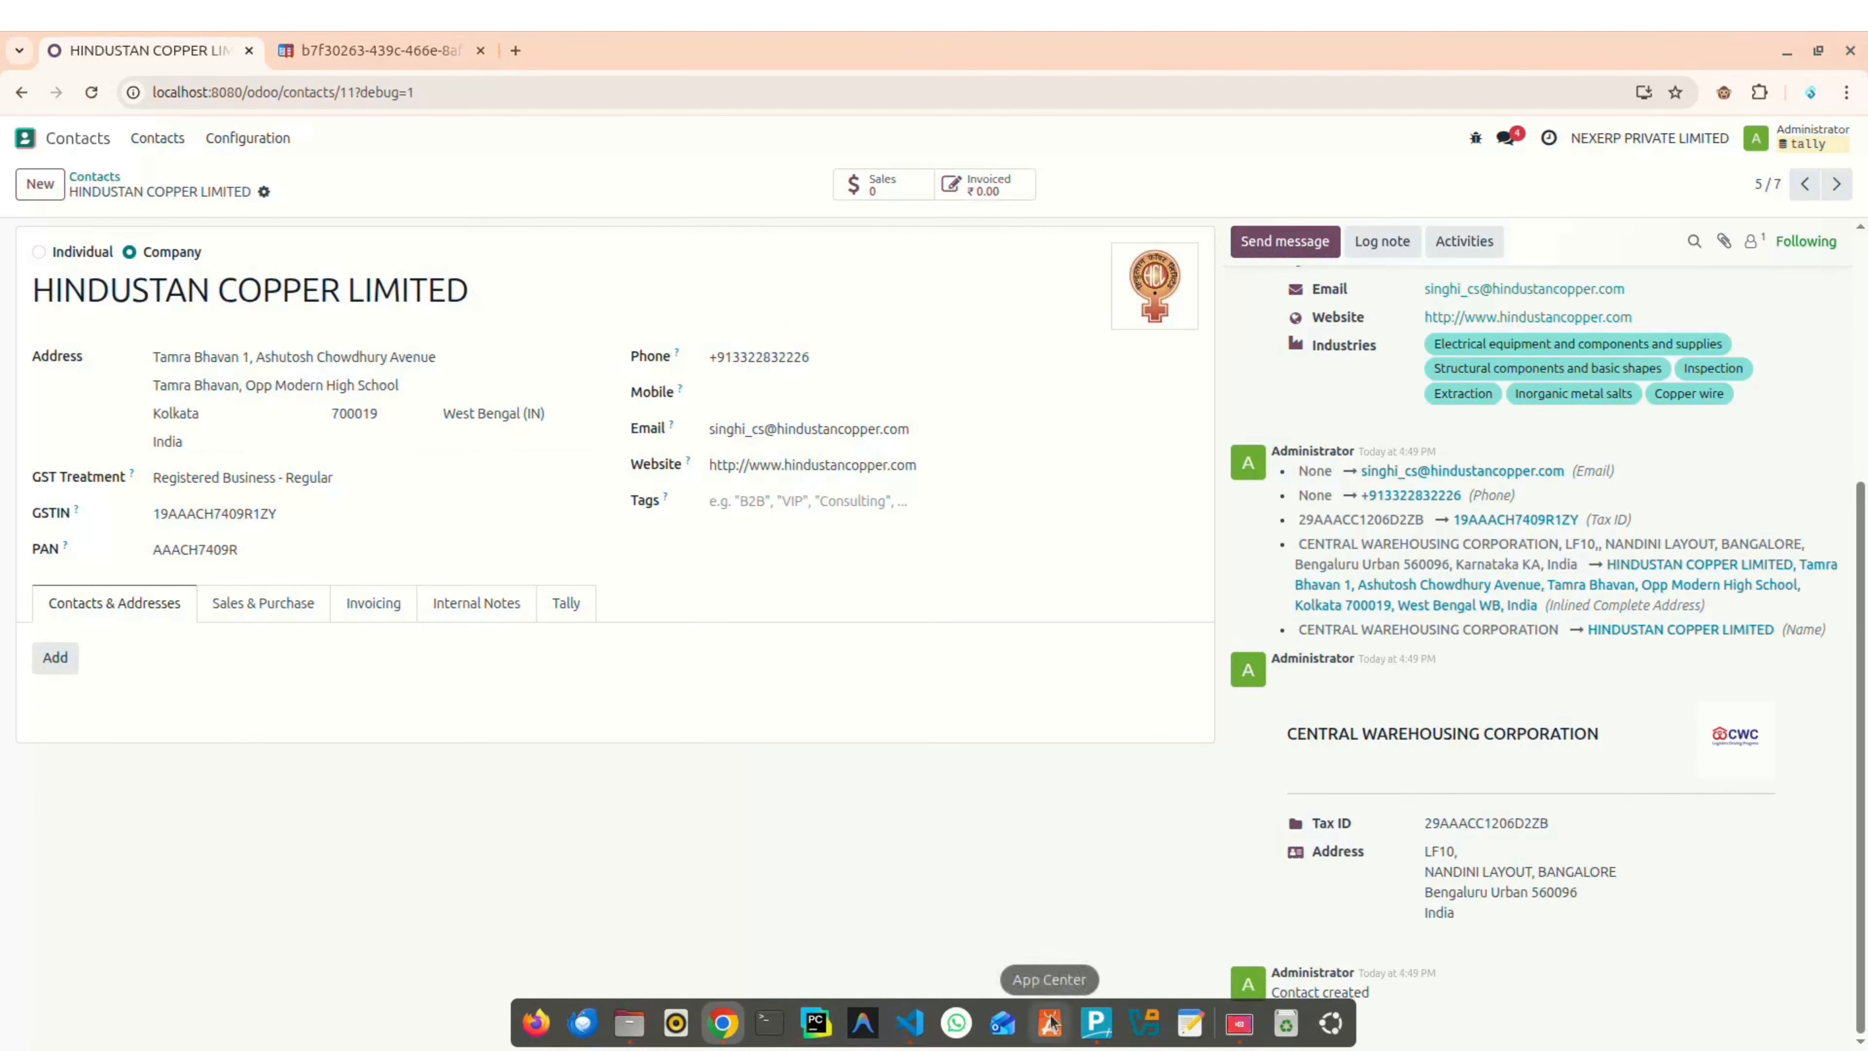
left_click(1094, 1023)
Step: In Tally, open the HINDUSTAN COPPER LIMITED ledger for alteration
key("Down")
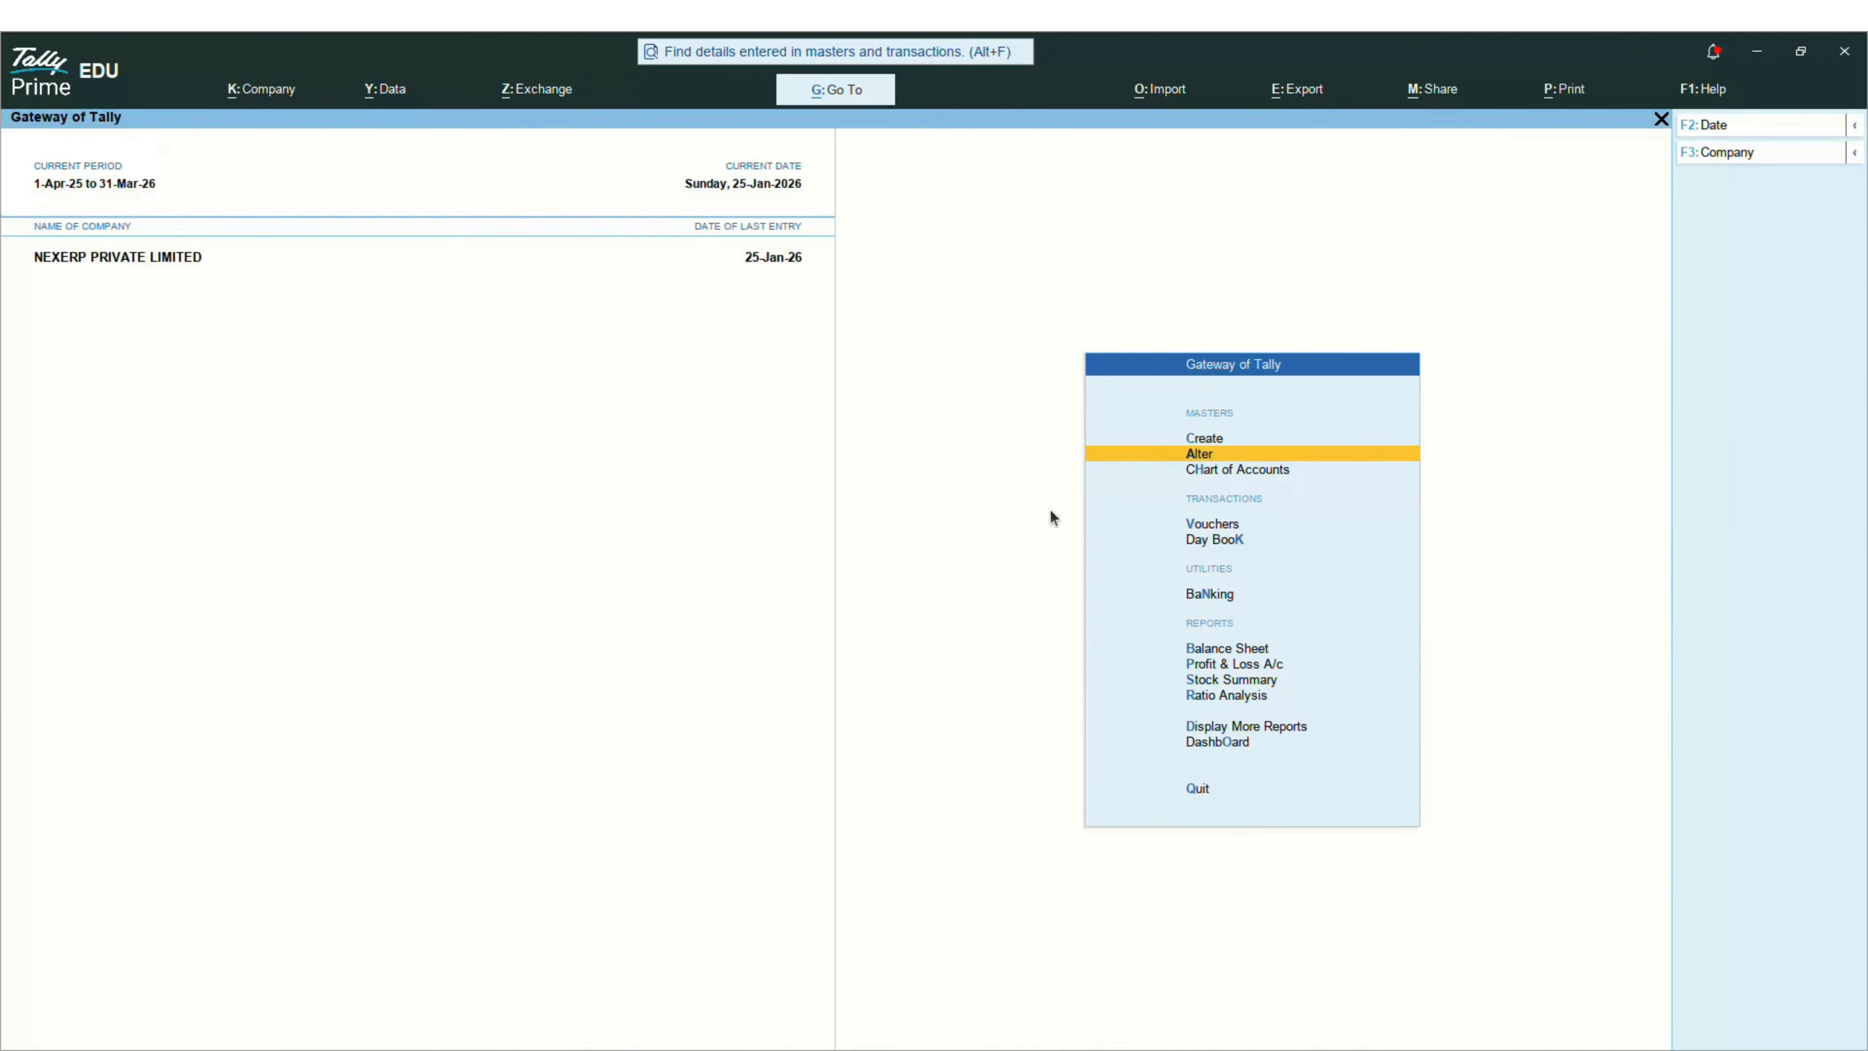
key("Return")
key("Down")
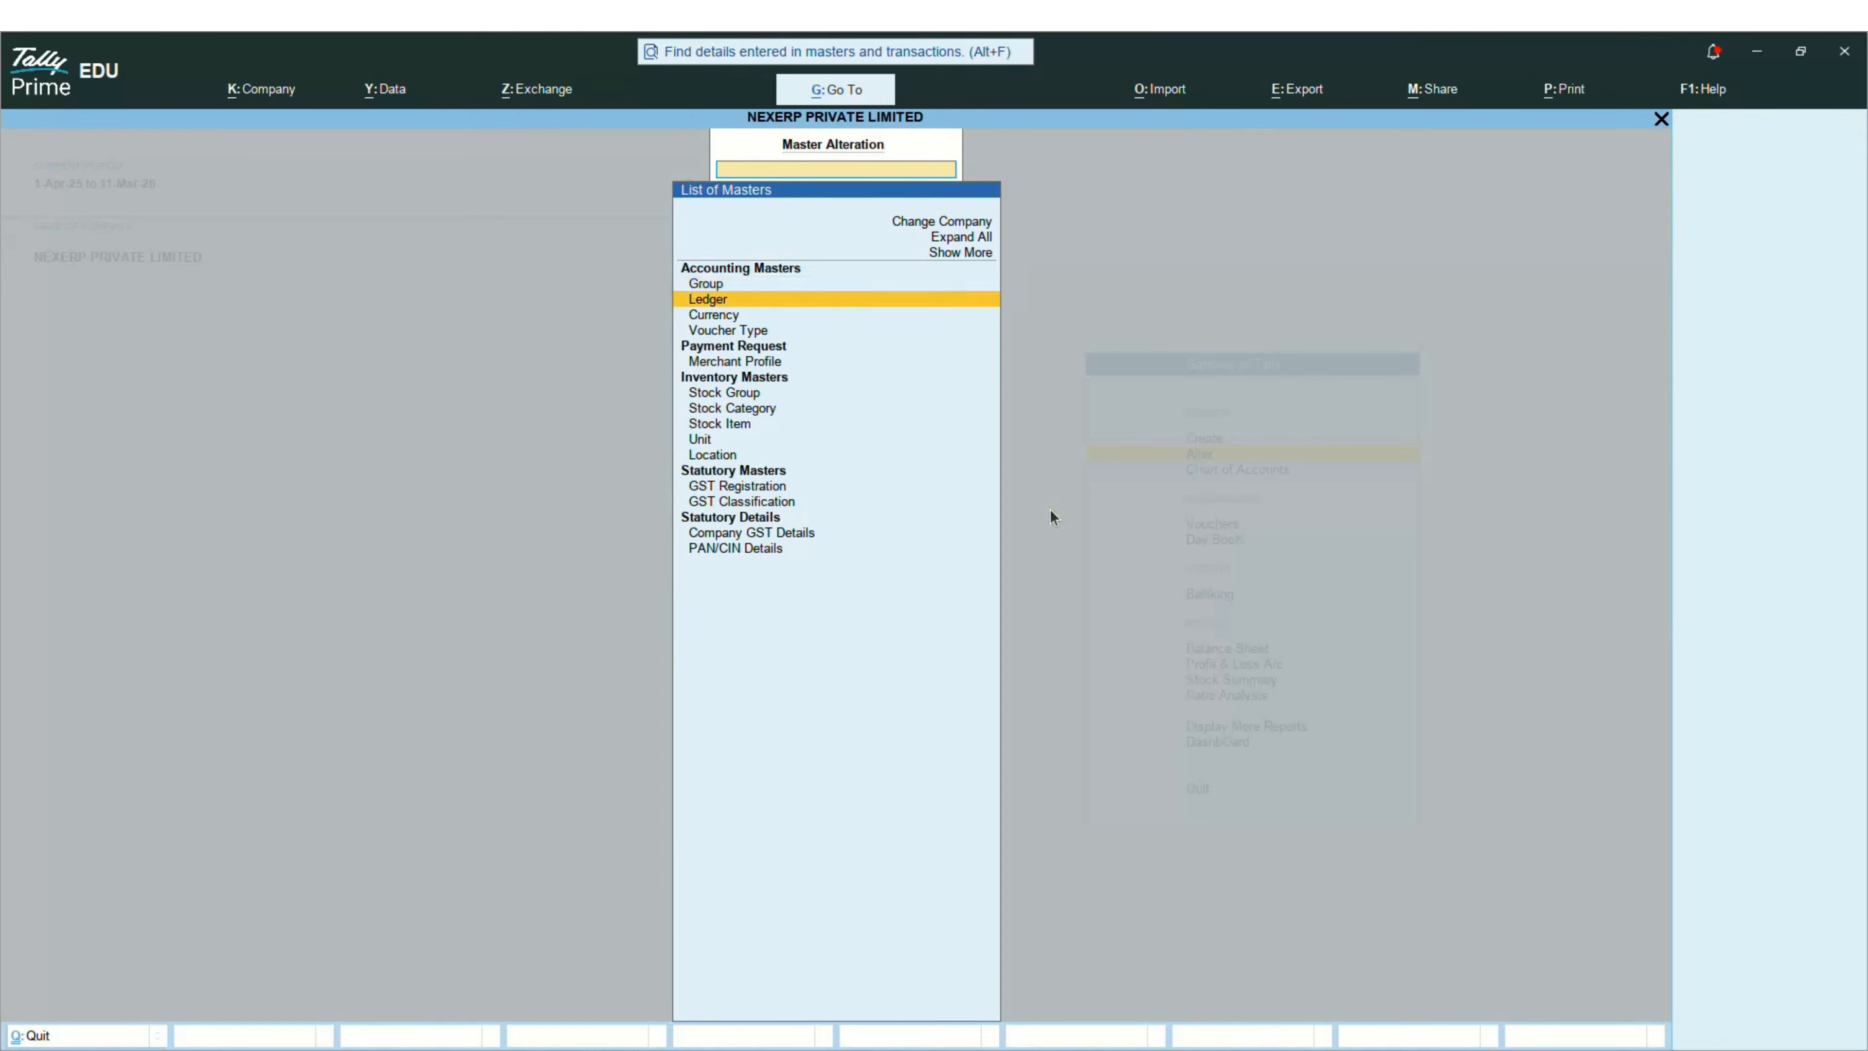
key("Return")
key("Down")
key("Down")
key("Down")
key("Down")
key("Down")
key("Down")
key("Down")
key("Down")
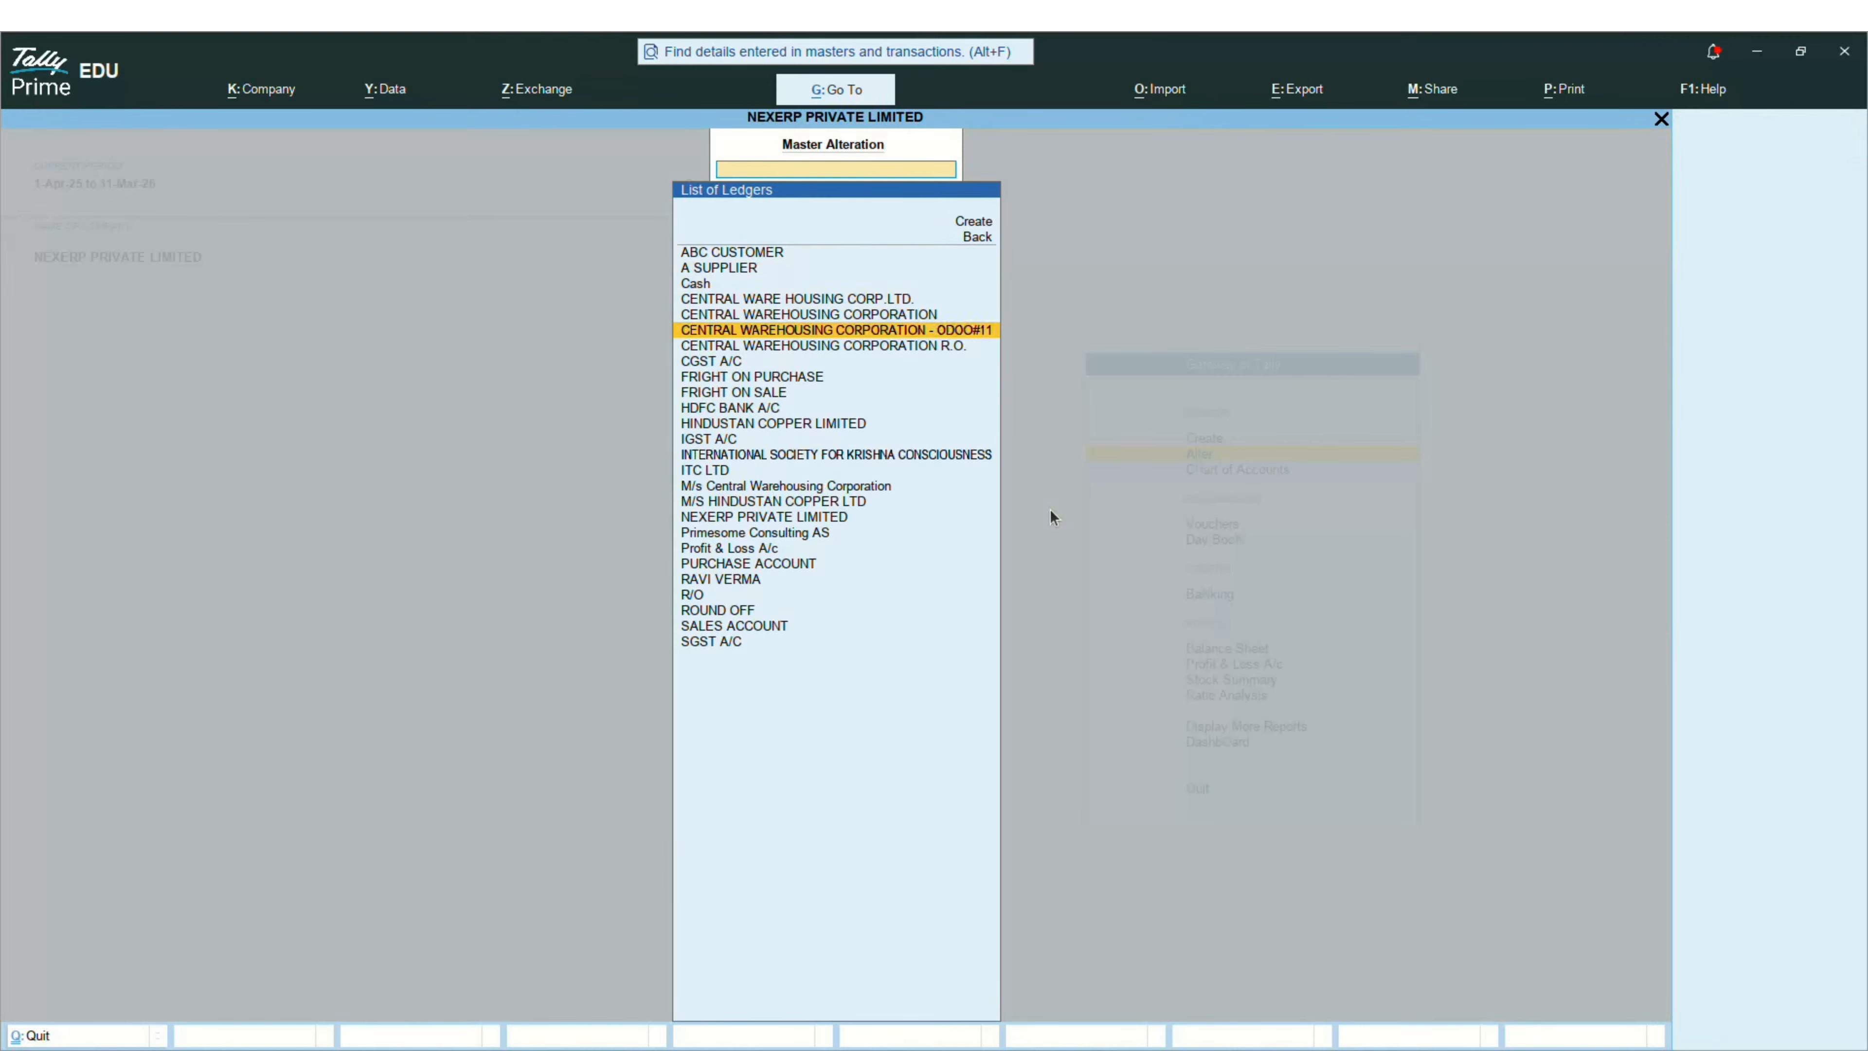
key("Down")
key("Down")
key("Down")
key("Return")
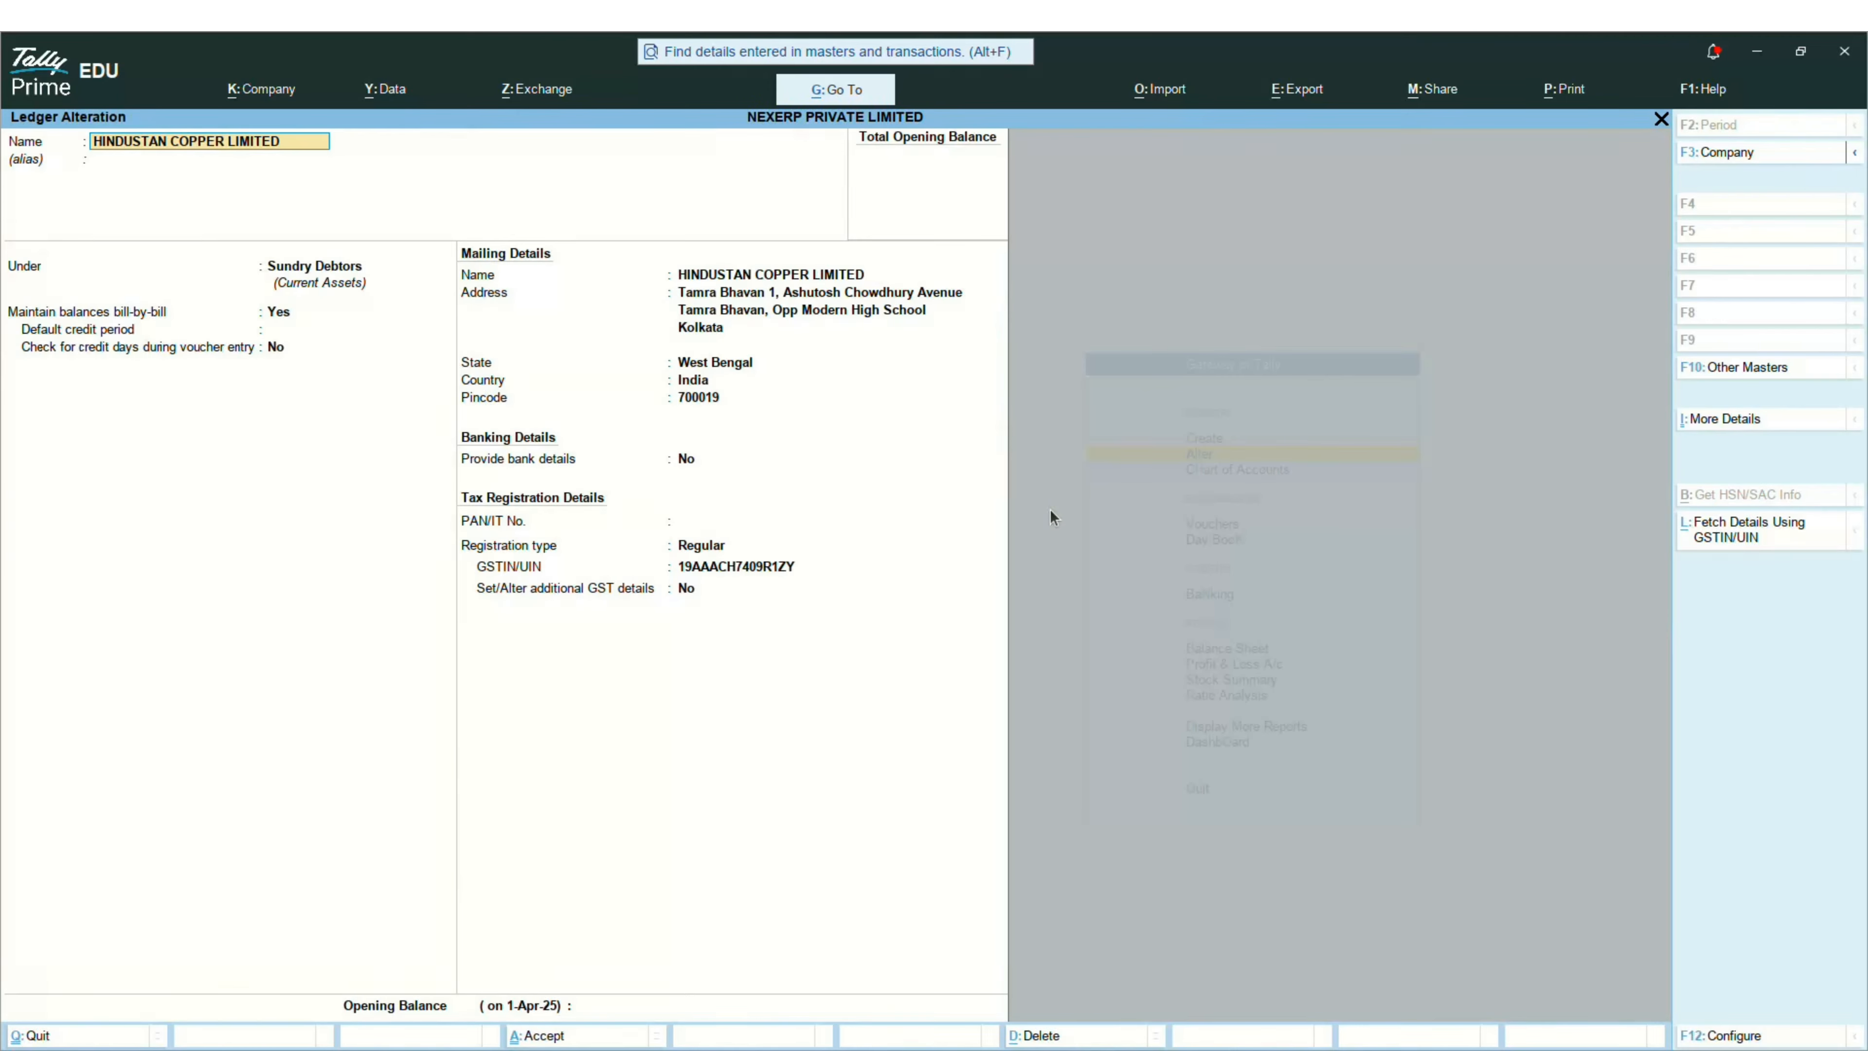
Step: Change the Odoo contact's ZIP to 700018, save, and reopen the Tally ledger to confirm
key("alt+Tab")
left_click(390, 413)
key("BackSpace")
type("8")
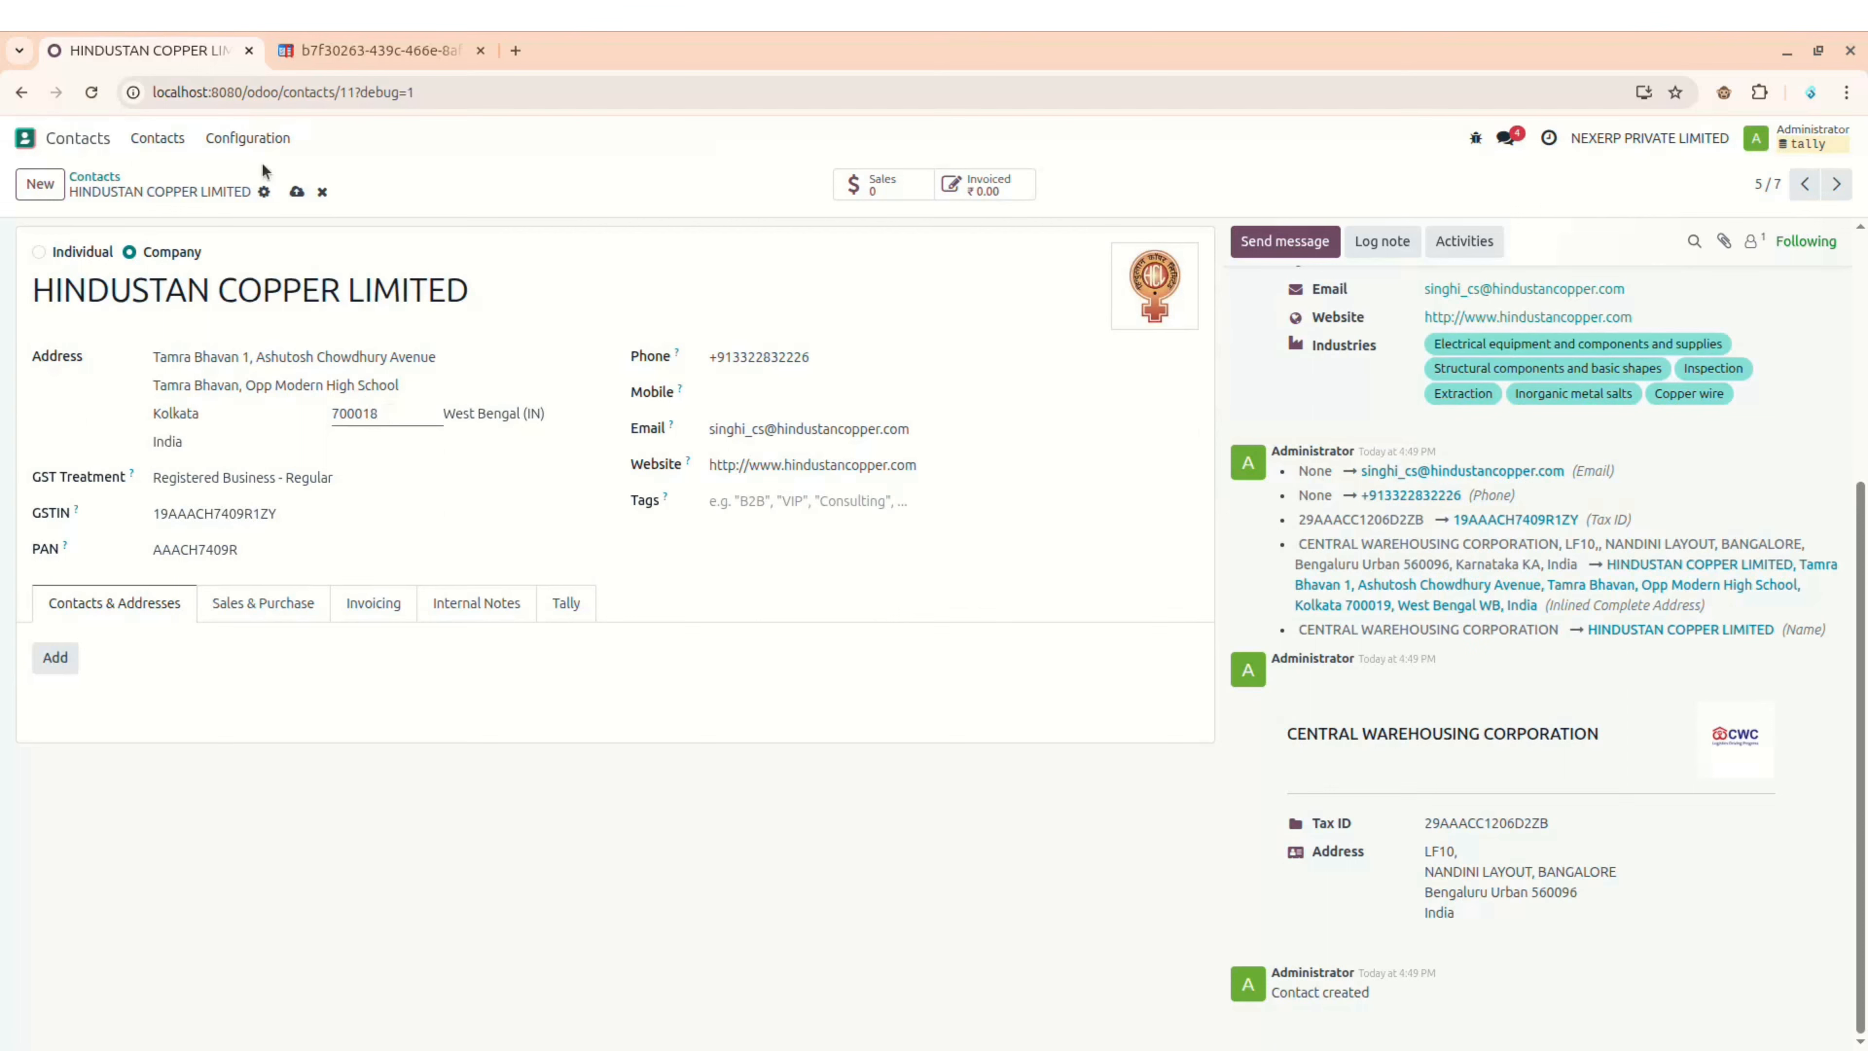
left_click(296, 191)
key("alt+Tab")
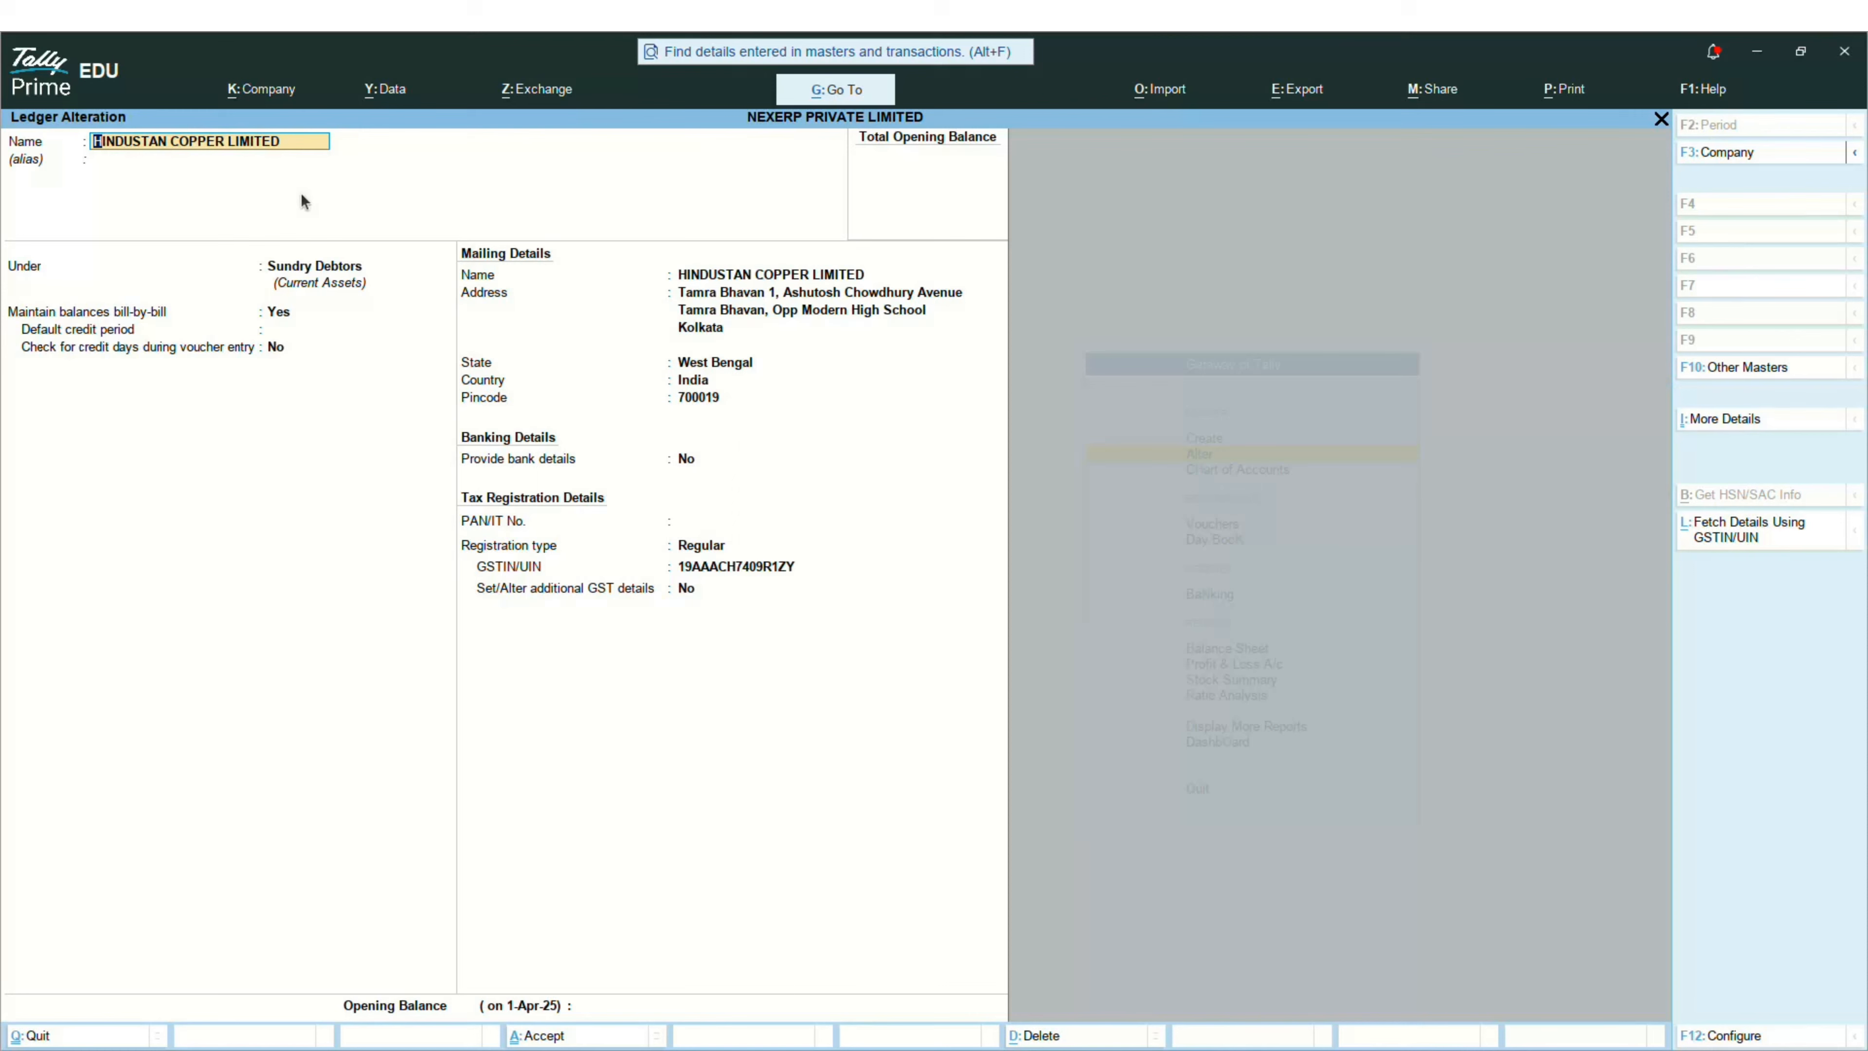
key("Escape")
key("Return")
Step: Quit the Tally ledger and start a new product under Odoo Inventory > Products
key("Escape")
key("Return")
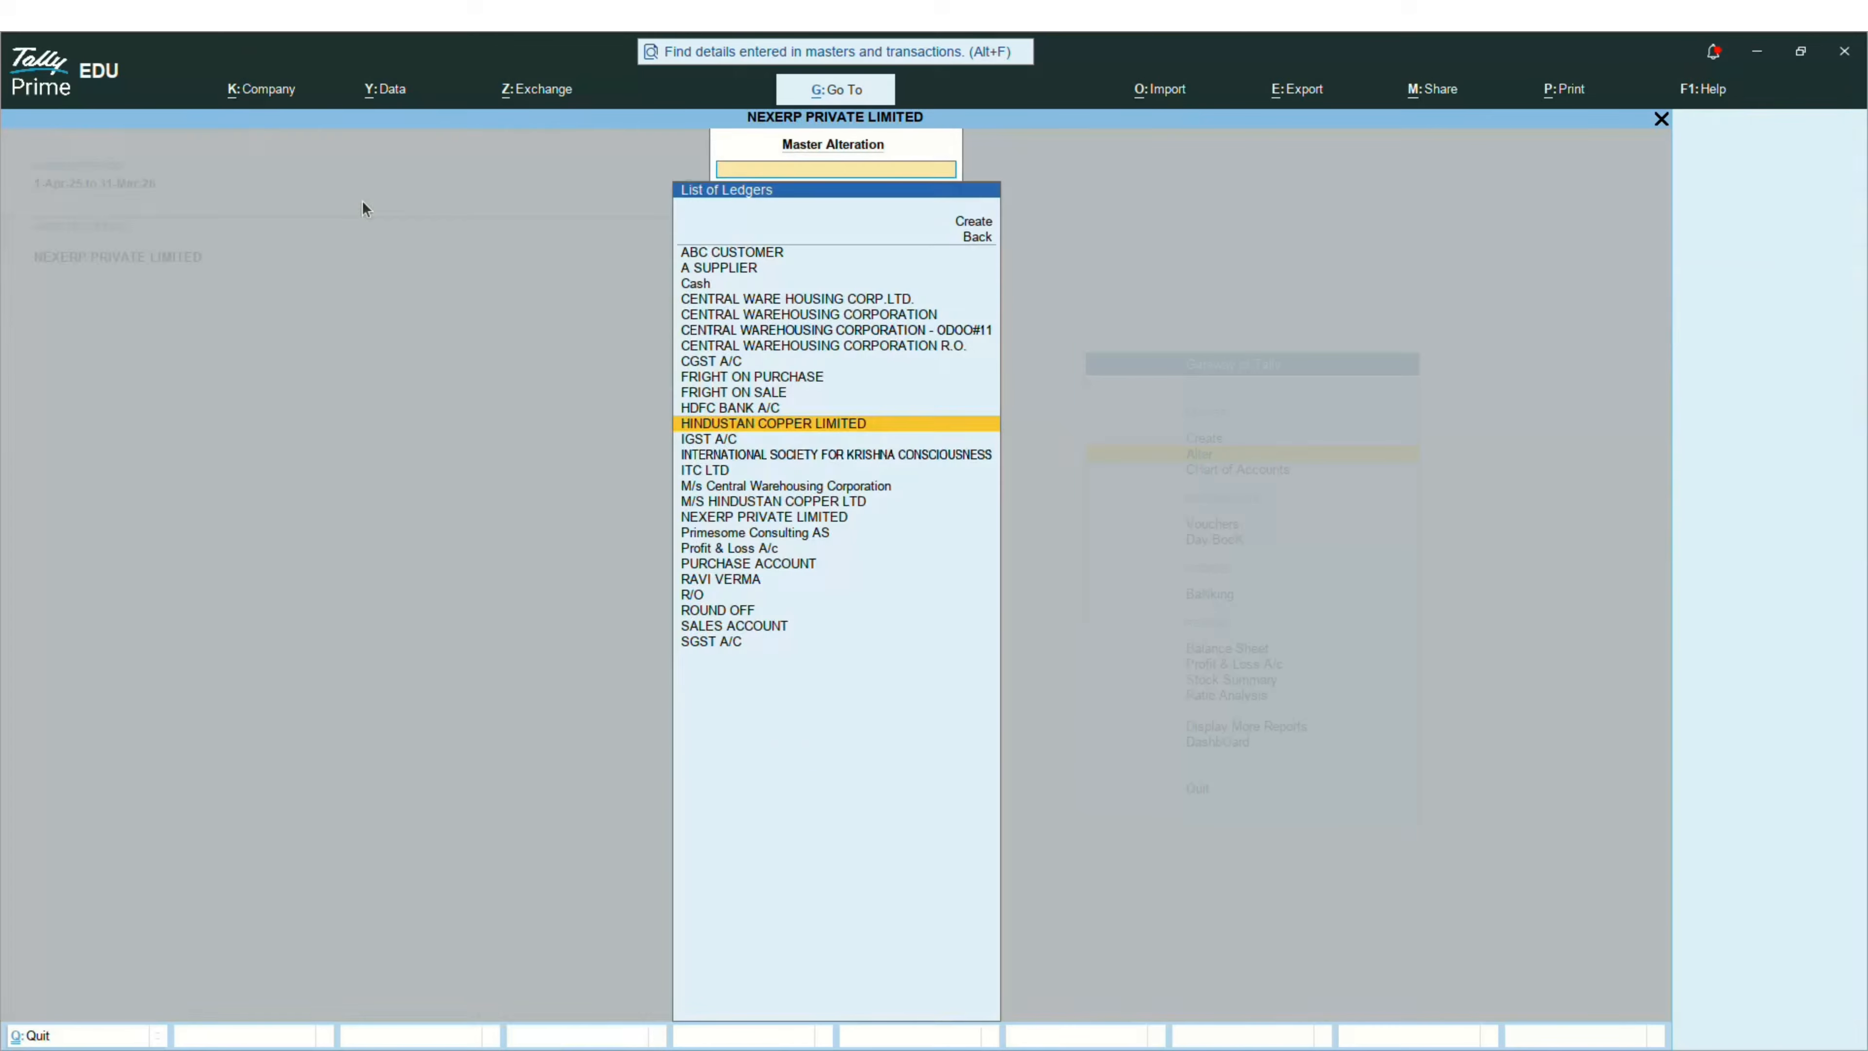
key("alt+Tab")
key("alt+h")
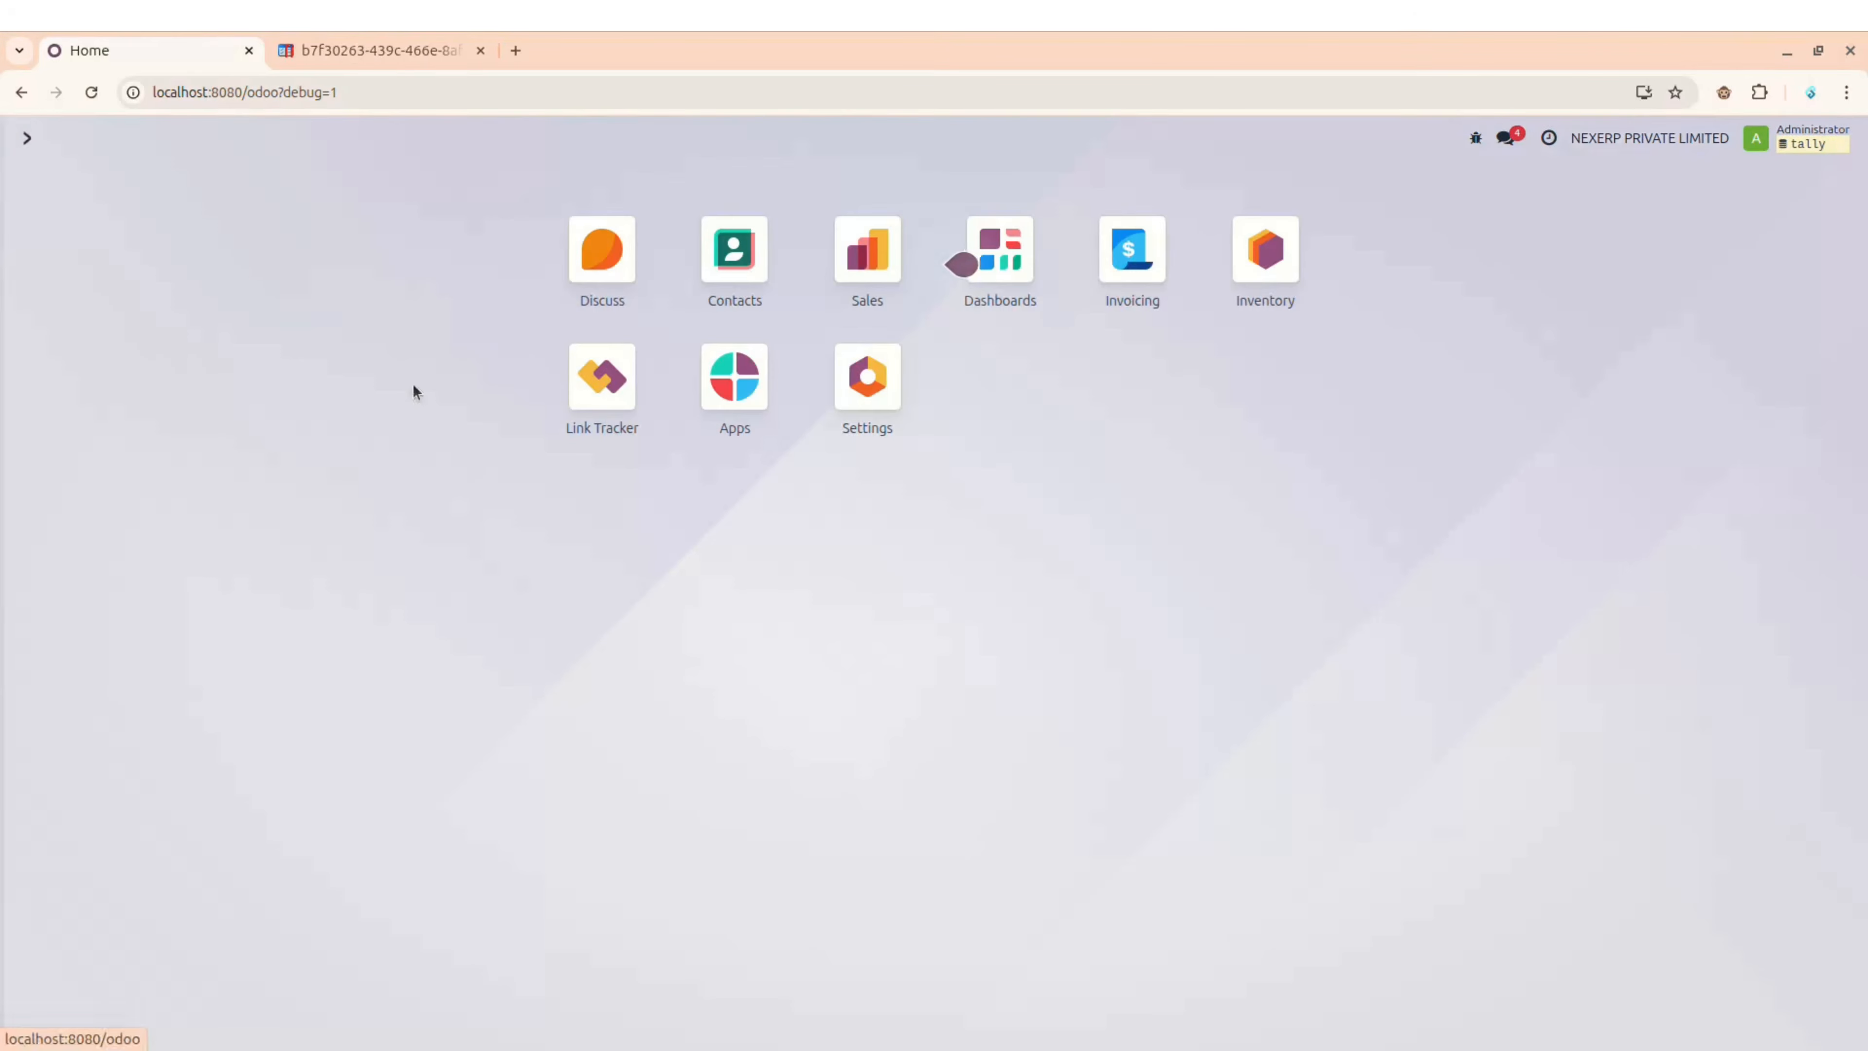
left_click(1264, 257)
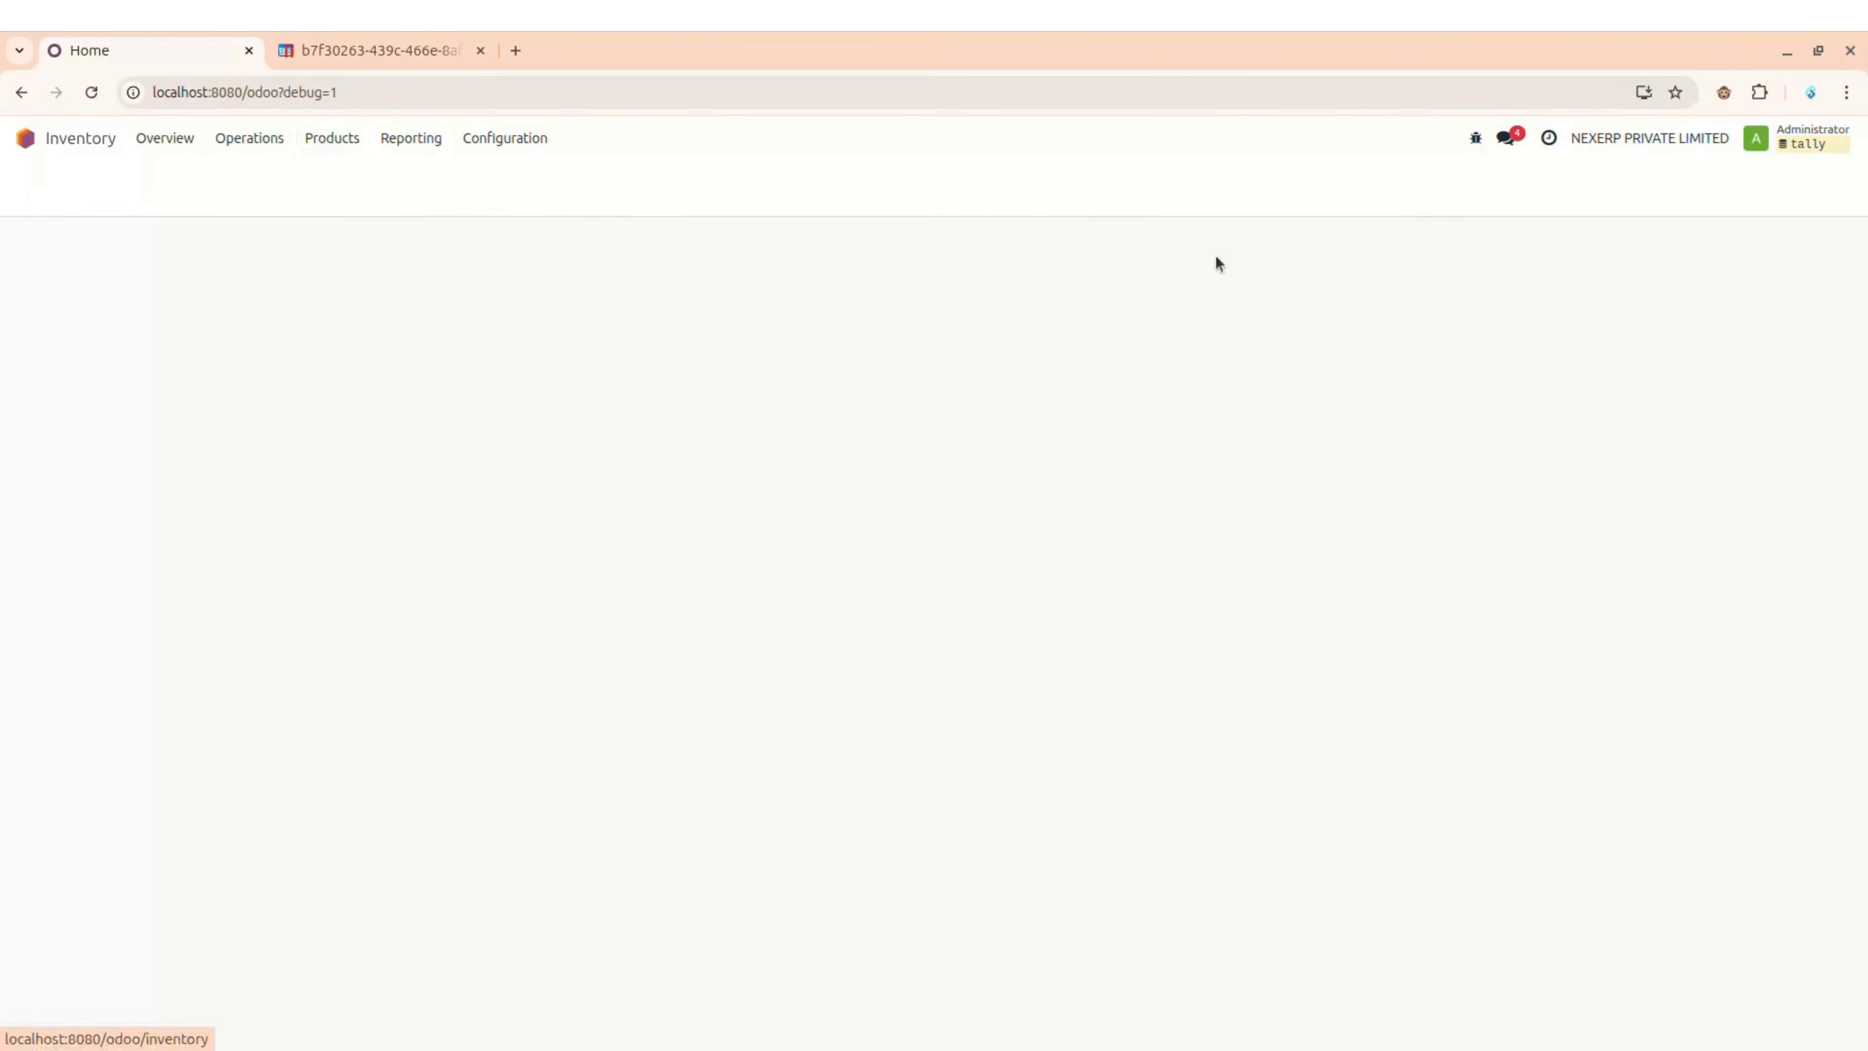
left_click(331, 138)
left_click(345, 176)
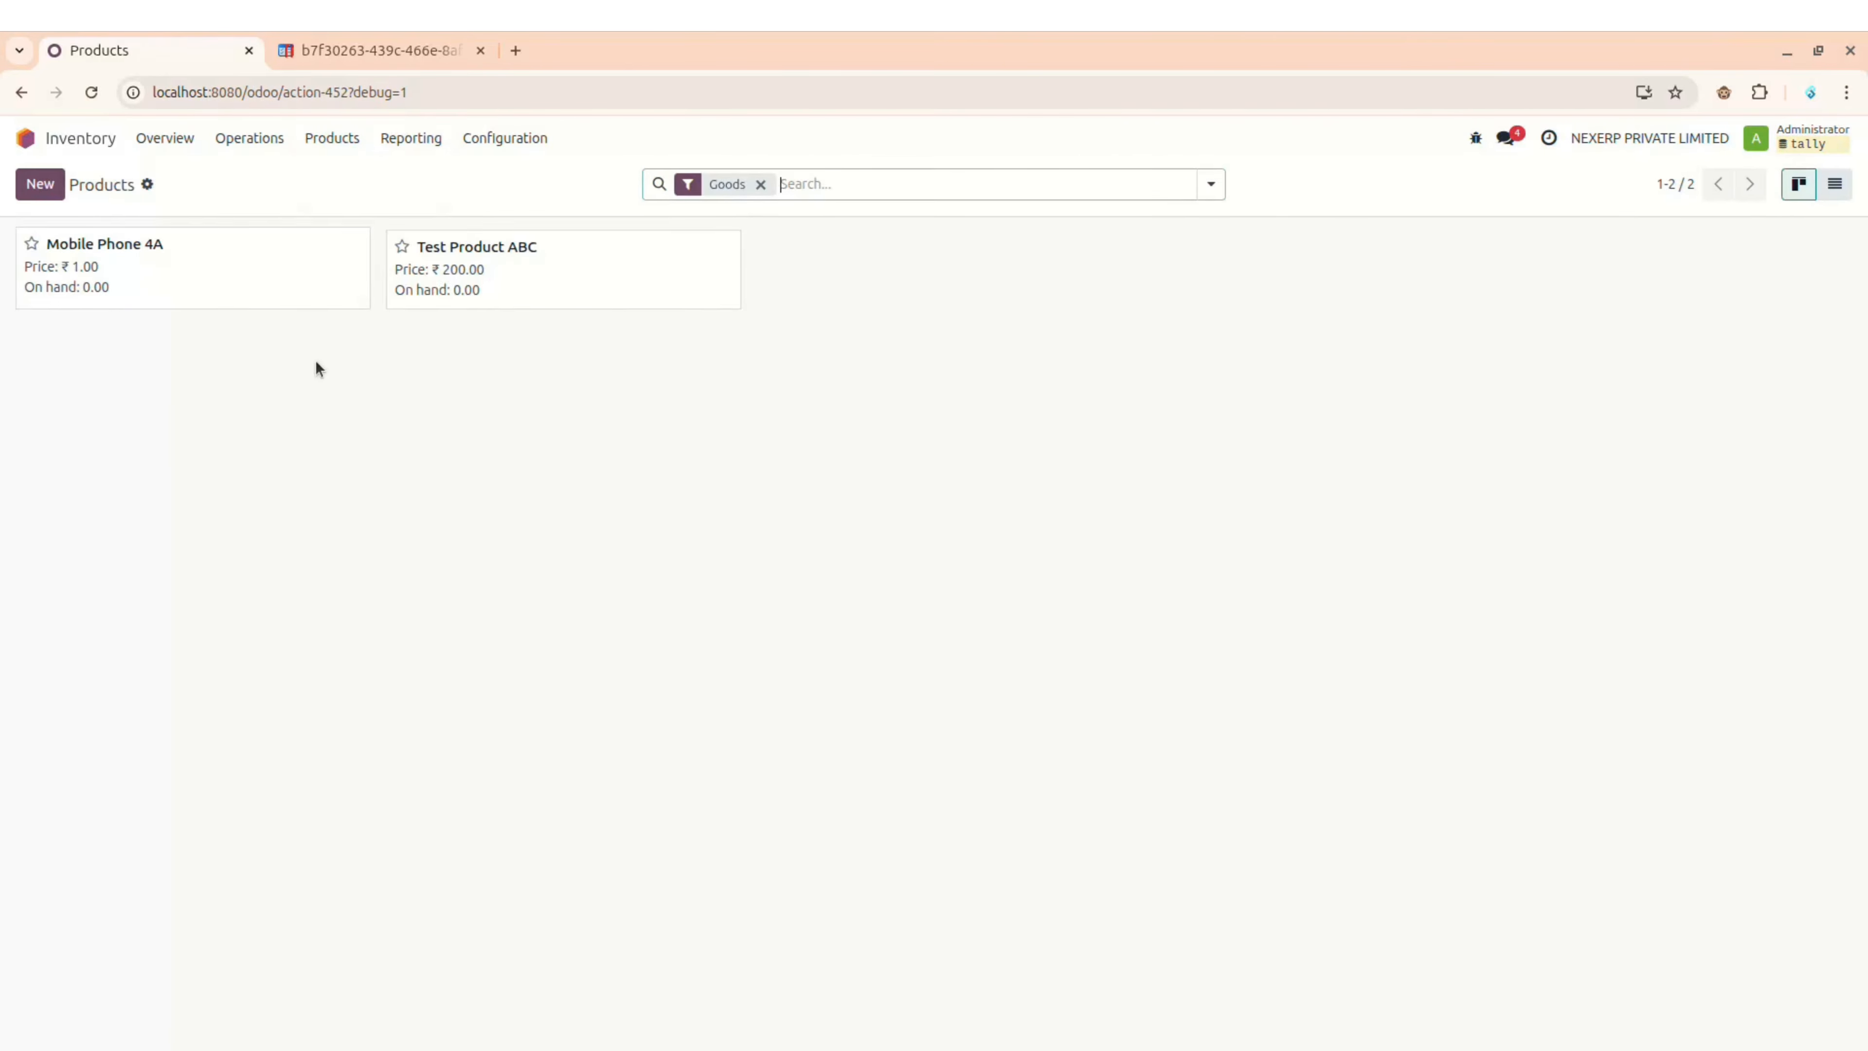
left_click(38, 190)
Step: Check Tally's list of stock items before filling in the product
key("alt+Tab")
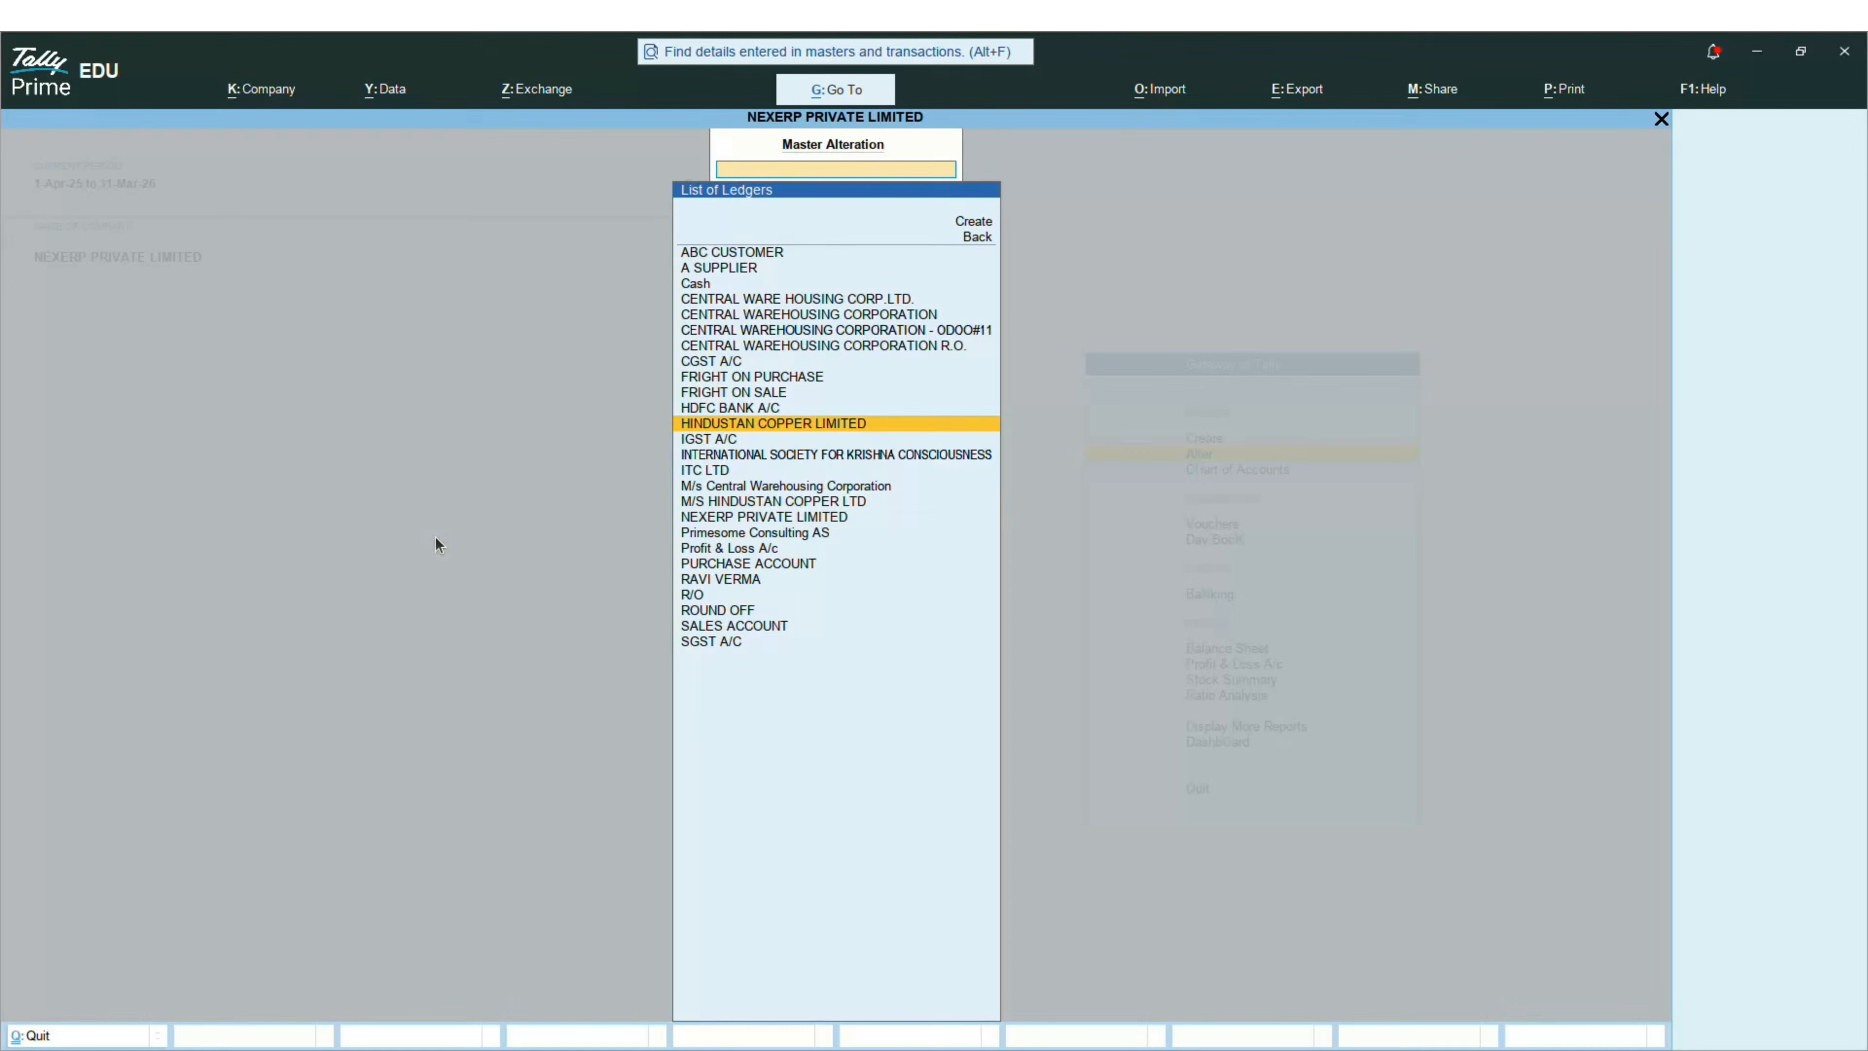
key("BackSpace")
key("Down")
key("Down")
key("Down")
key("Down")
key("Down")
key("Down")
key("Down")
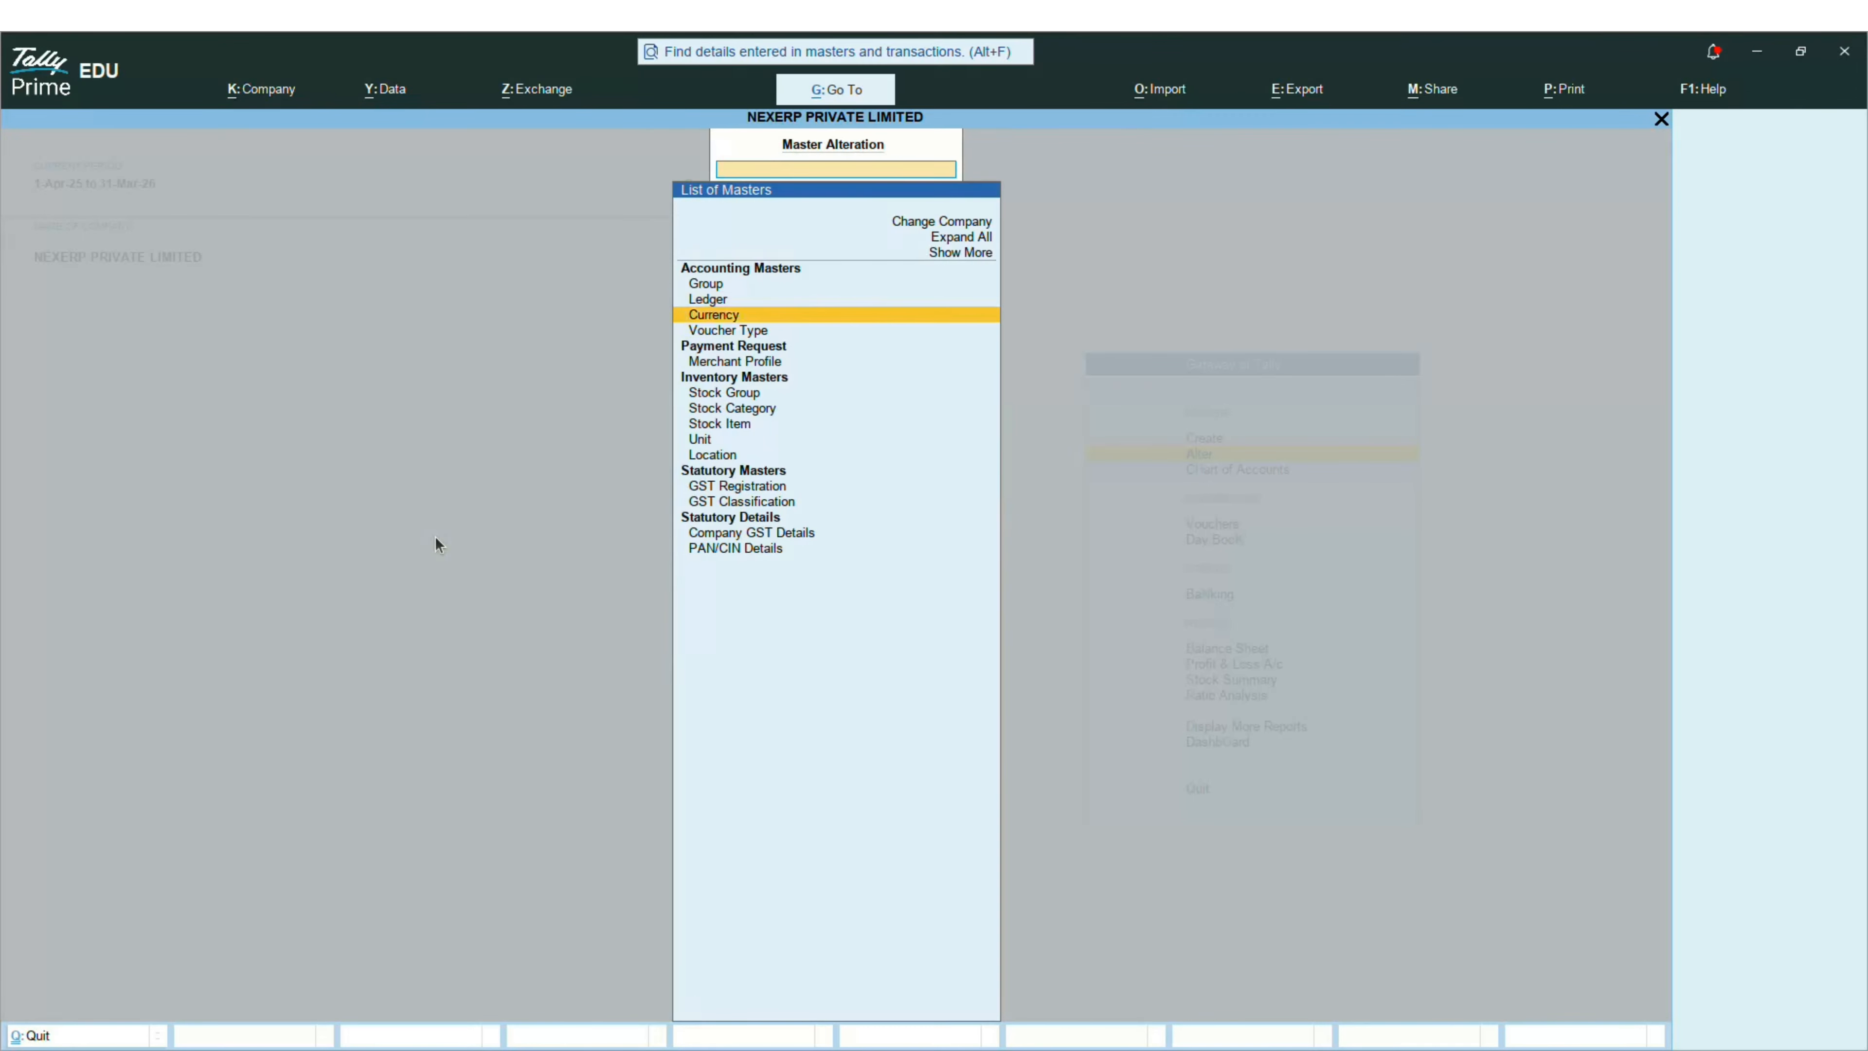
key("Return")
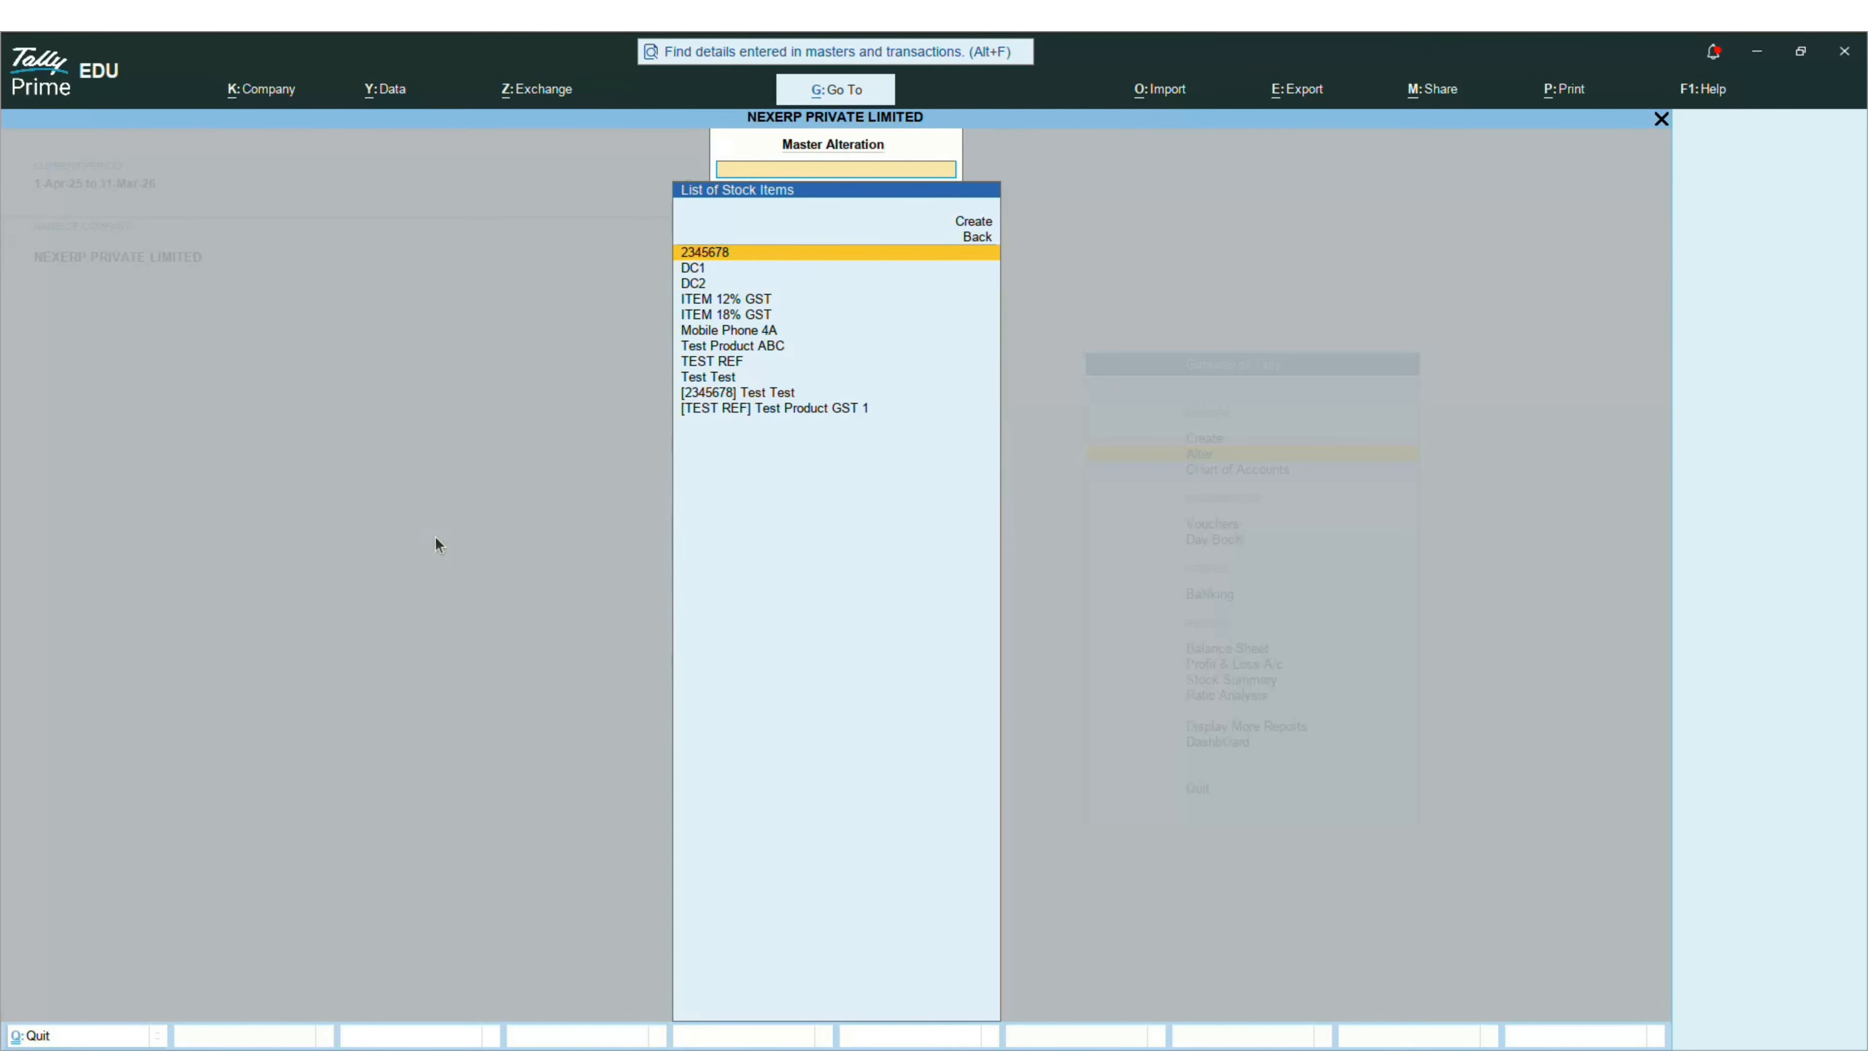
key("alt+Tab")
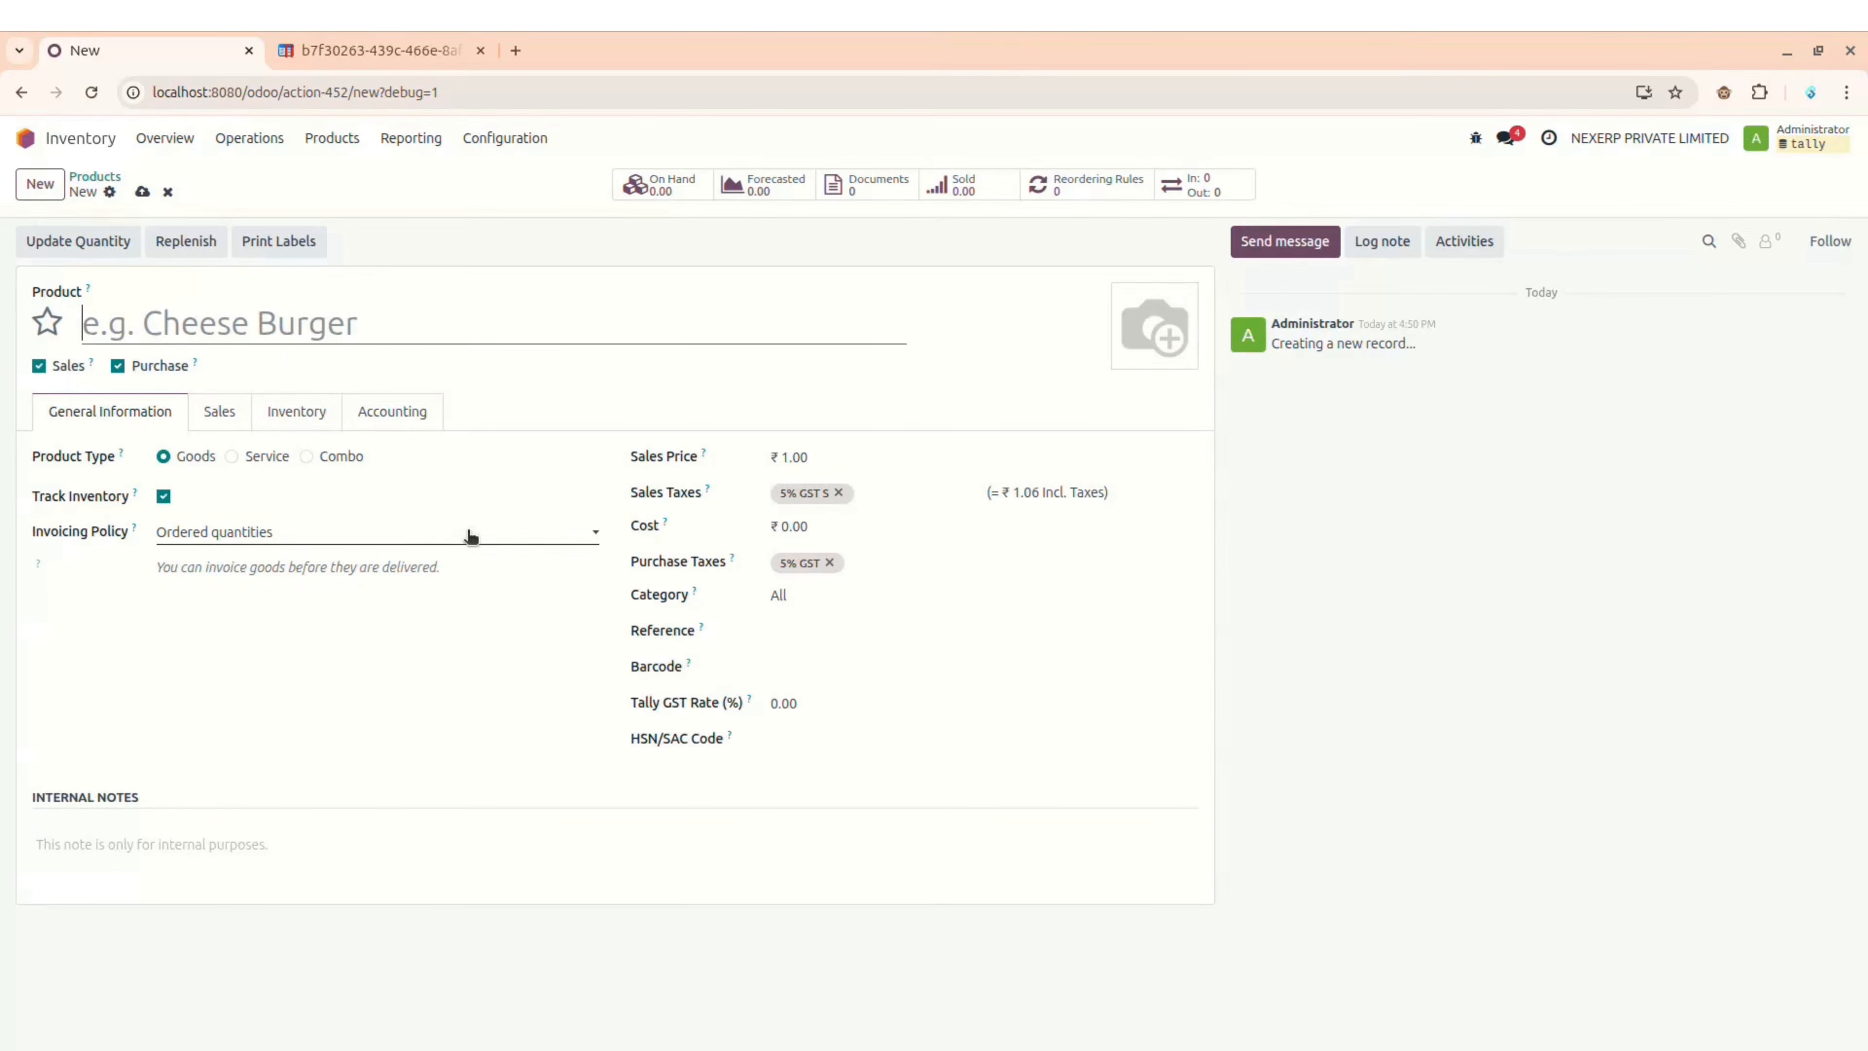
Step: Save product Iphone 17 Pro with Tally GST rate 18 and HSN/SAC 456789, then verify it in Tally
type("I")
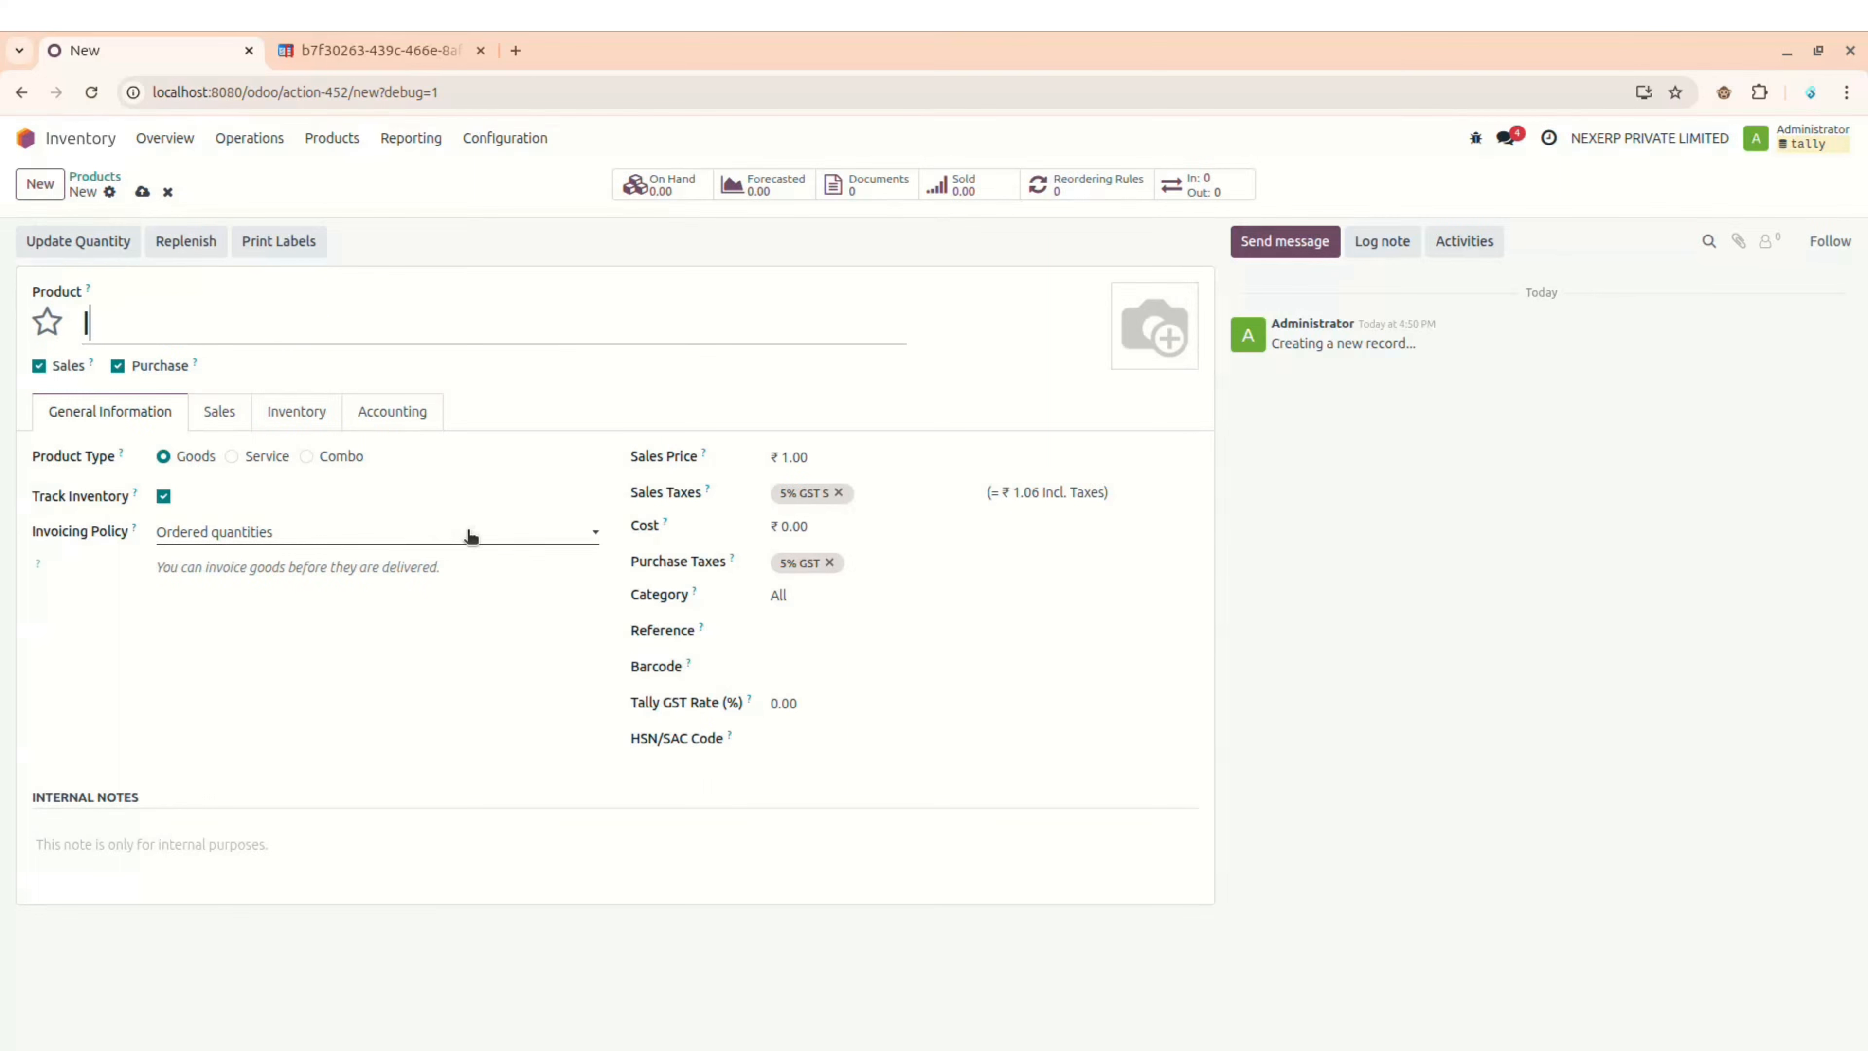
type("phone 1")
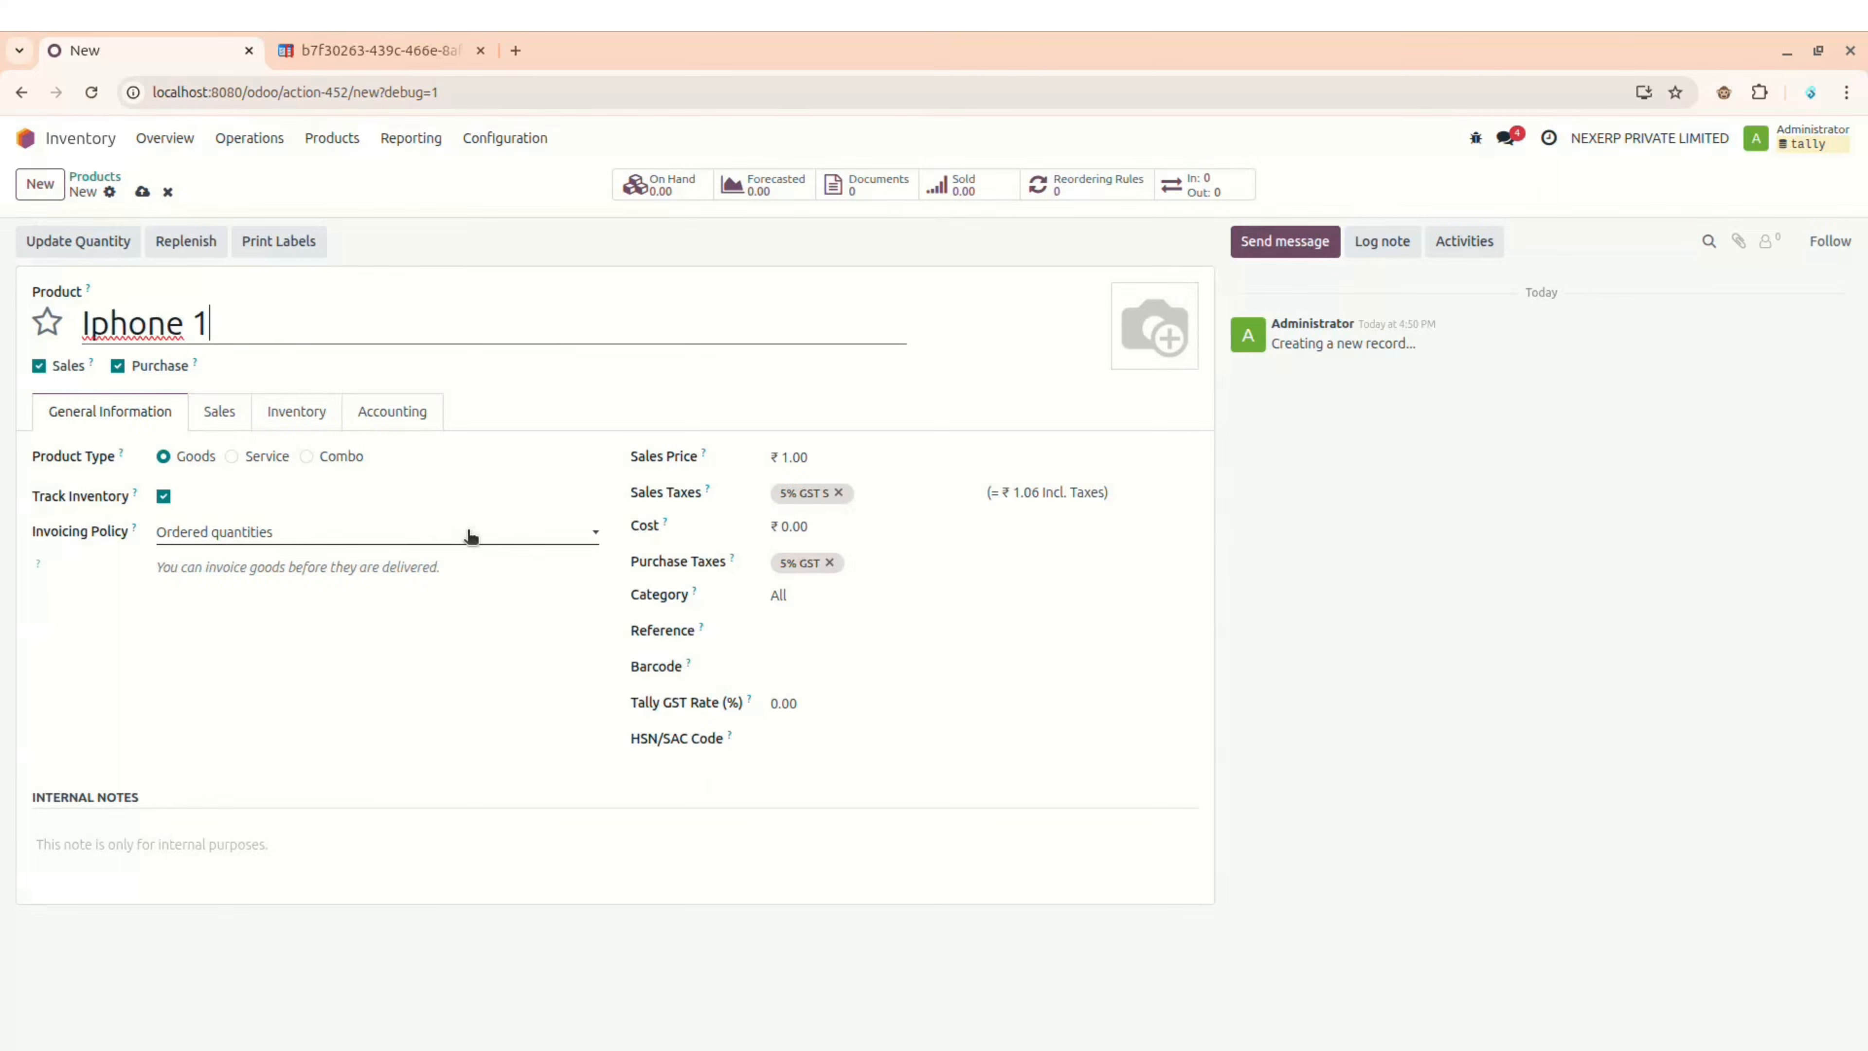
type("7 Pro")
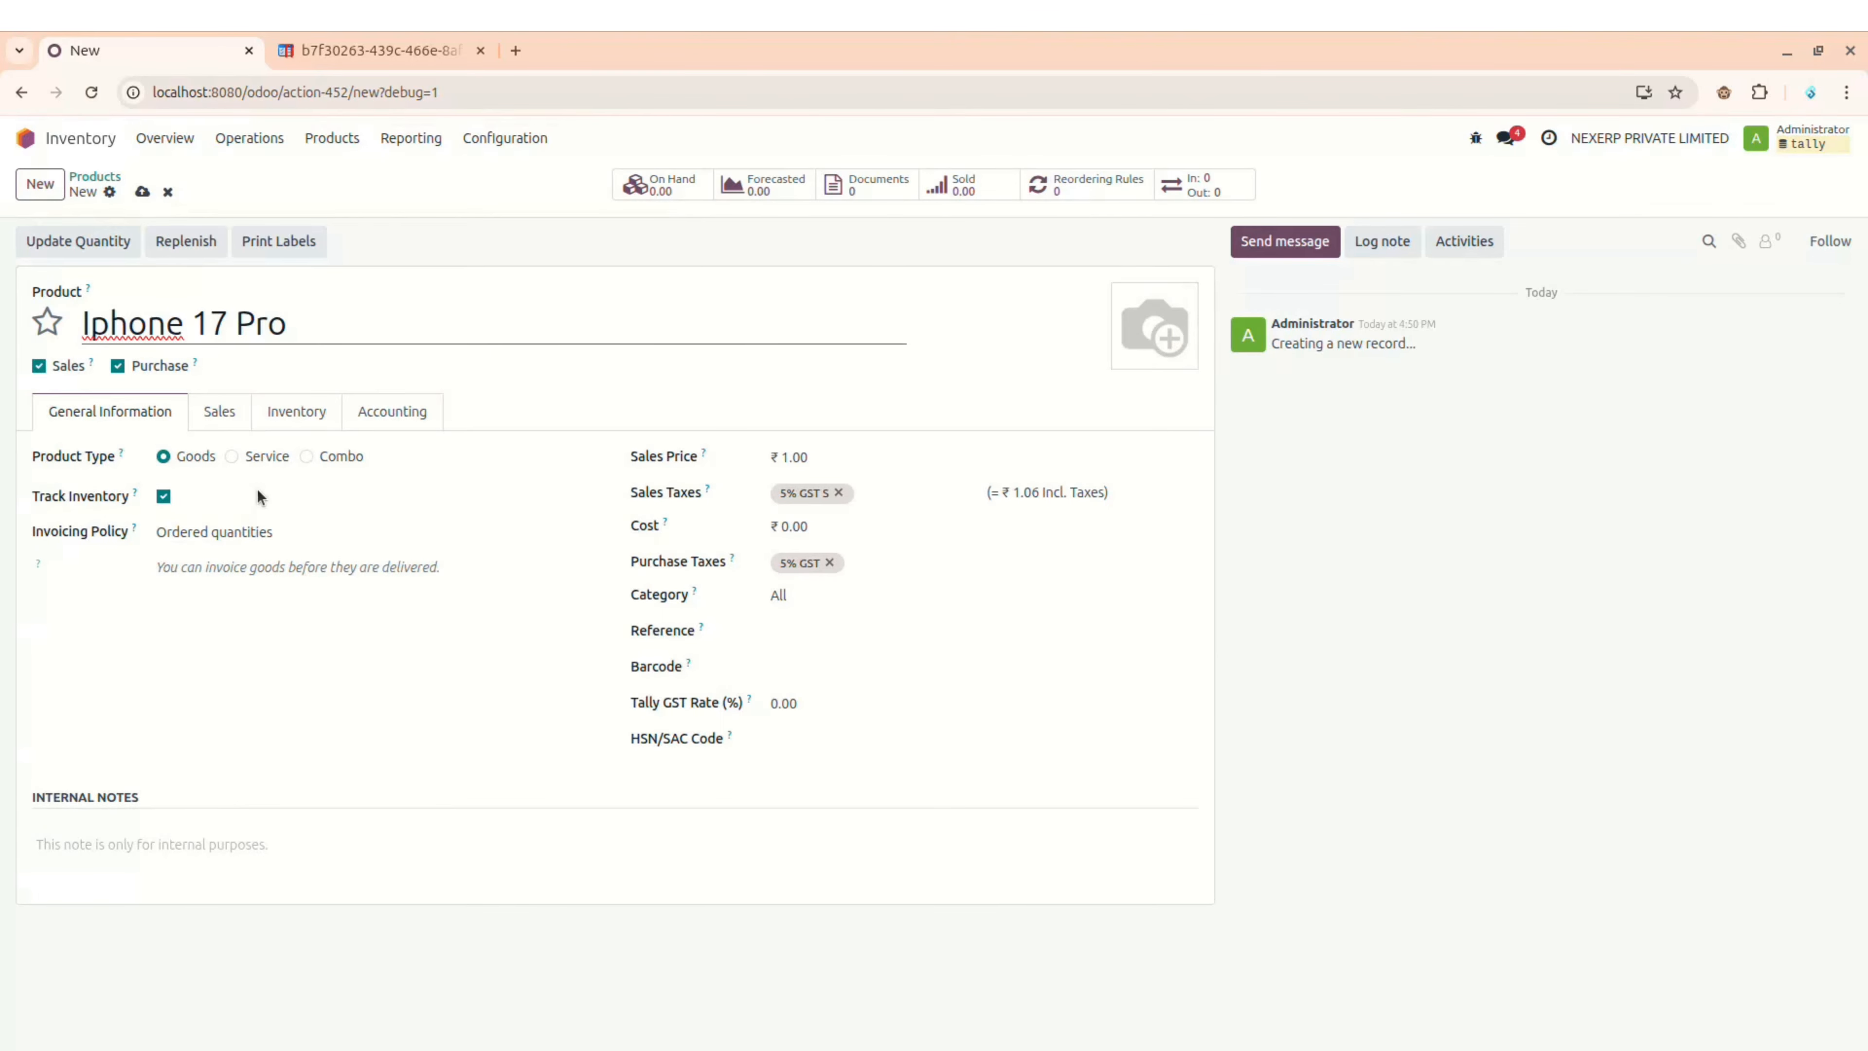
left_click(820, 704)
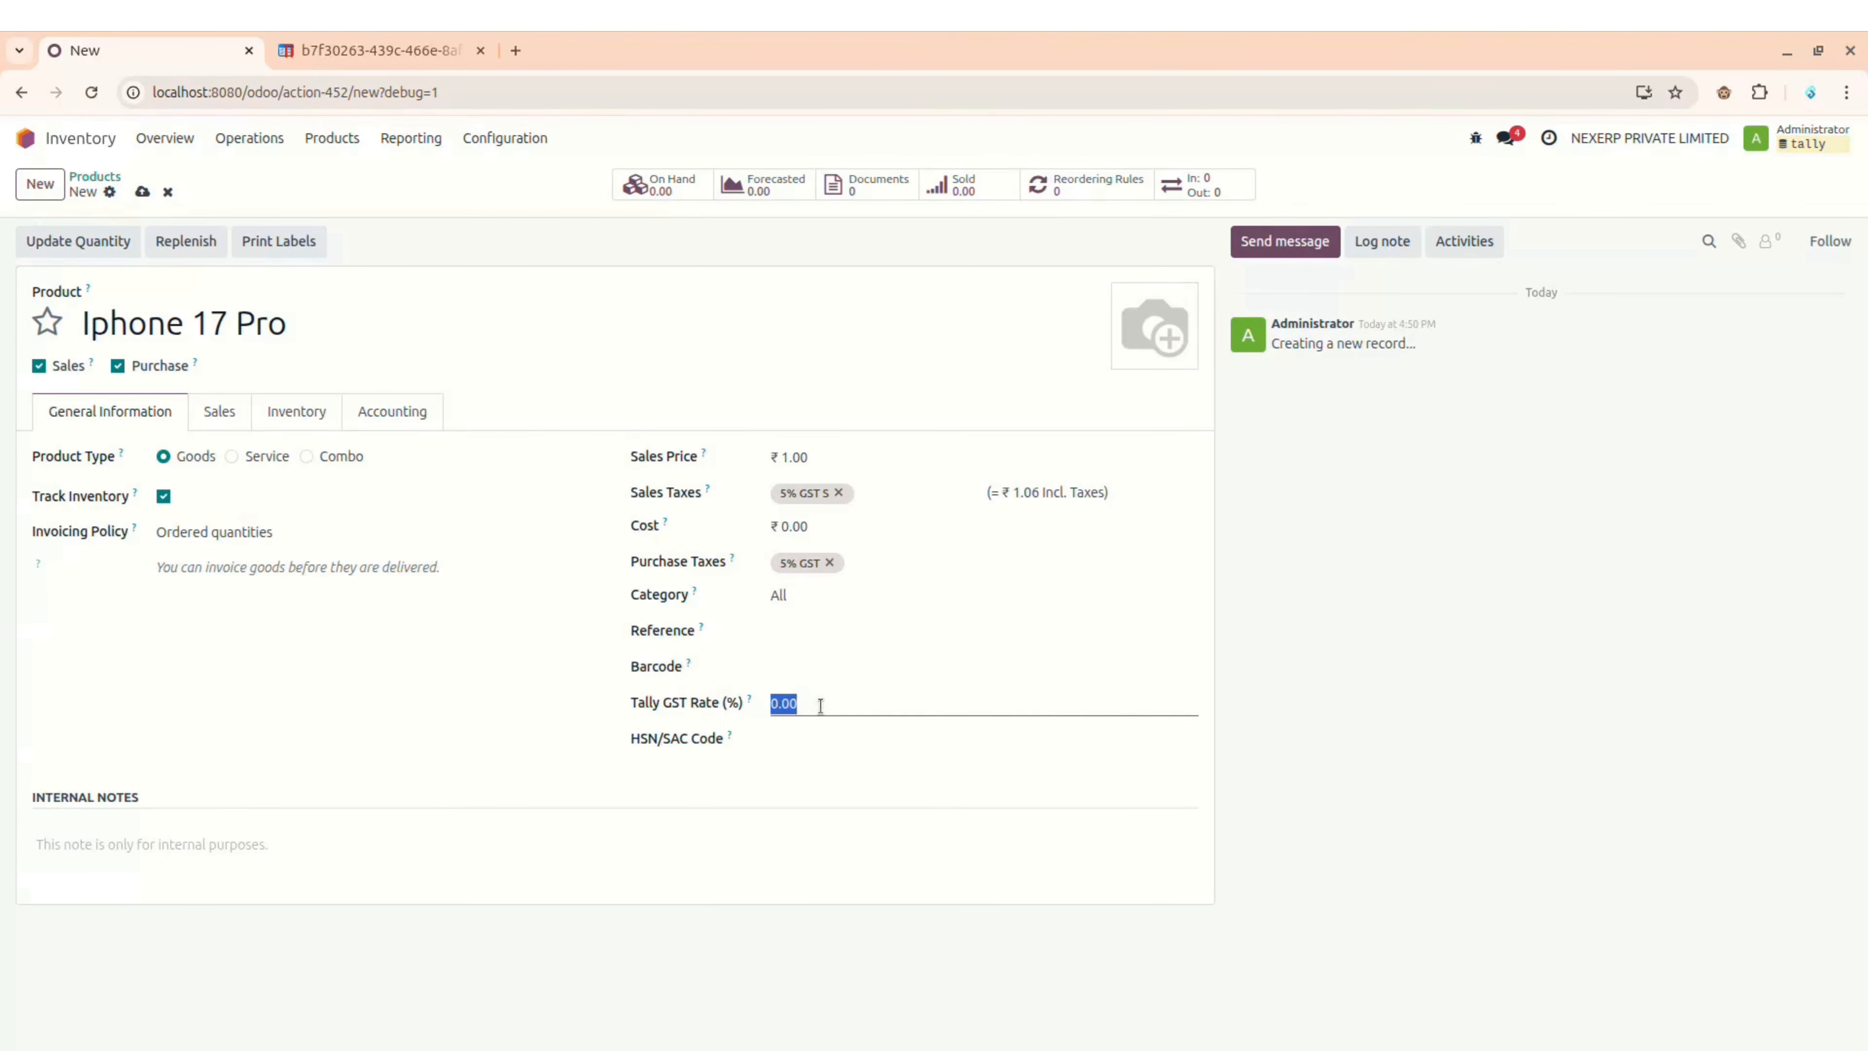
type("18")
left_click(786, 741)
type("456789")
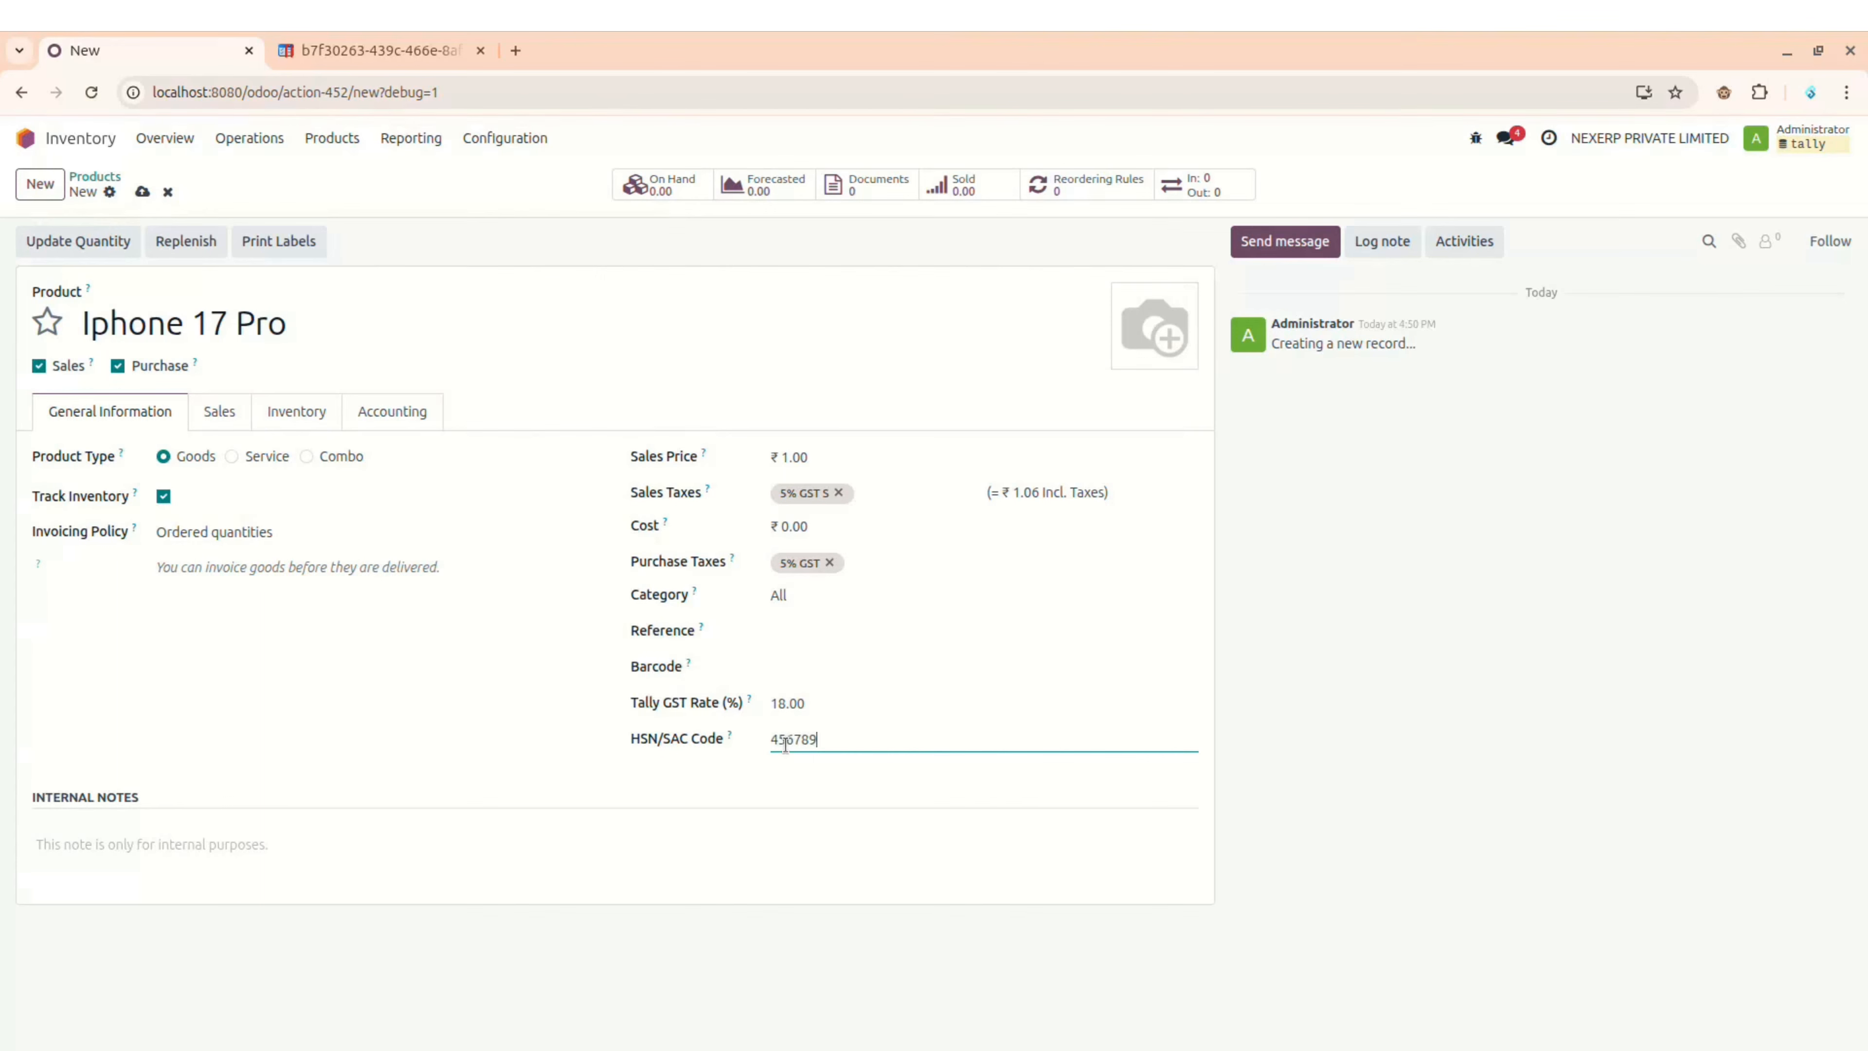
left_click(142, 192)
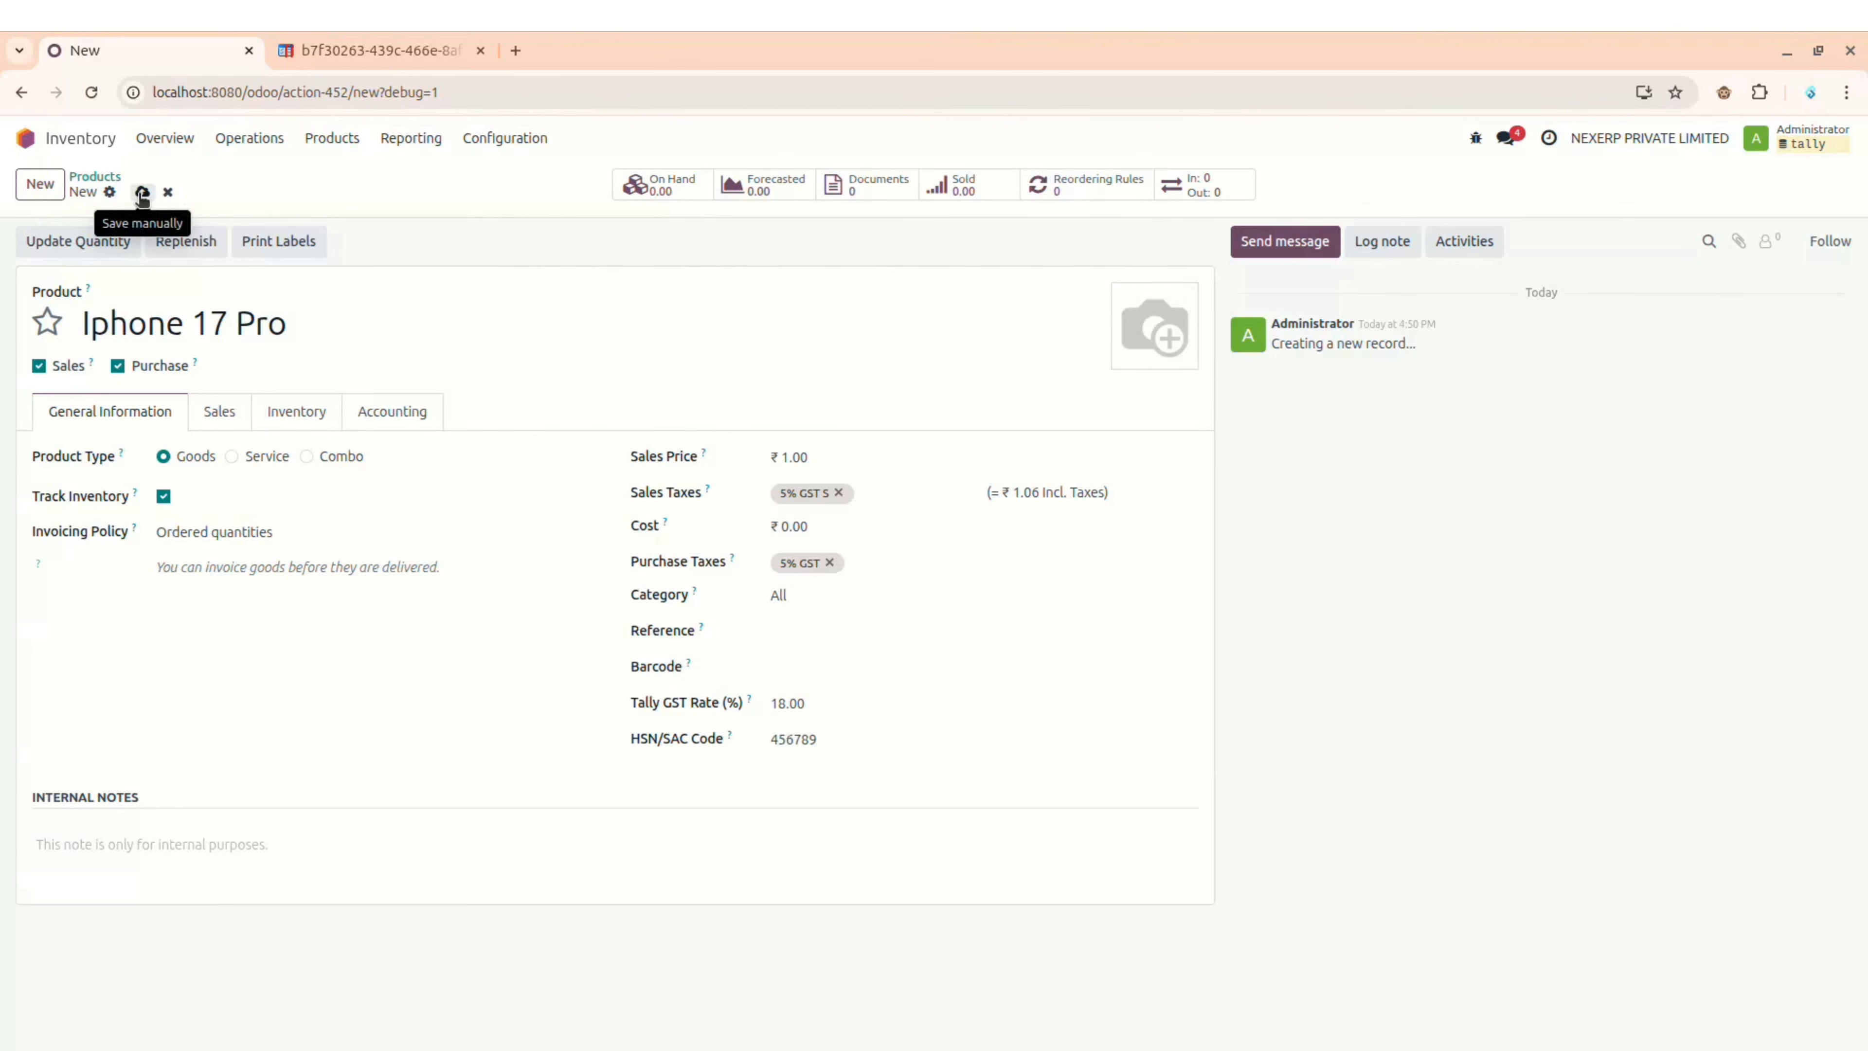
key("alt")
key("alt+Tab")
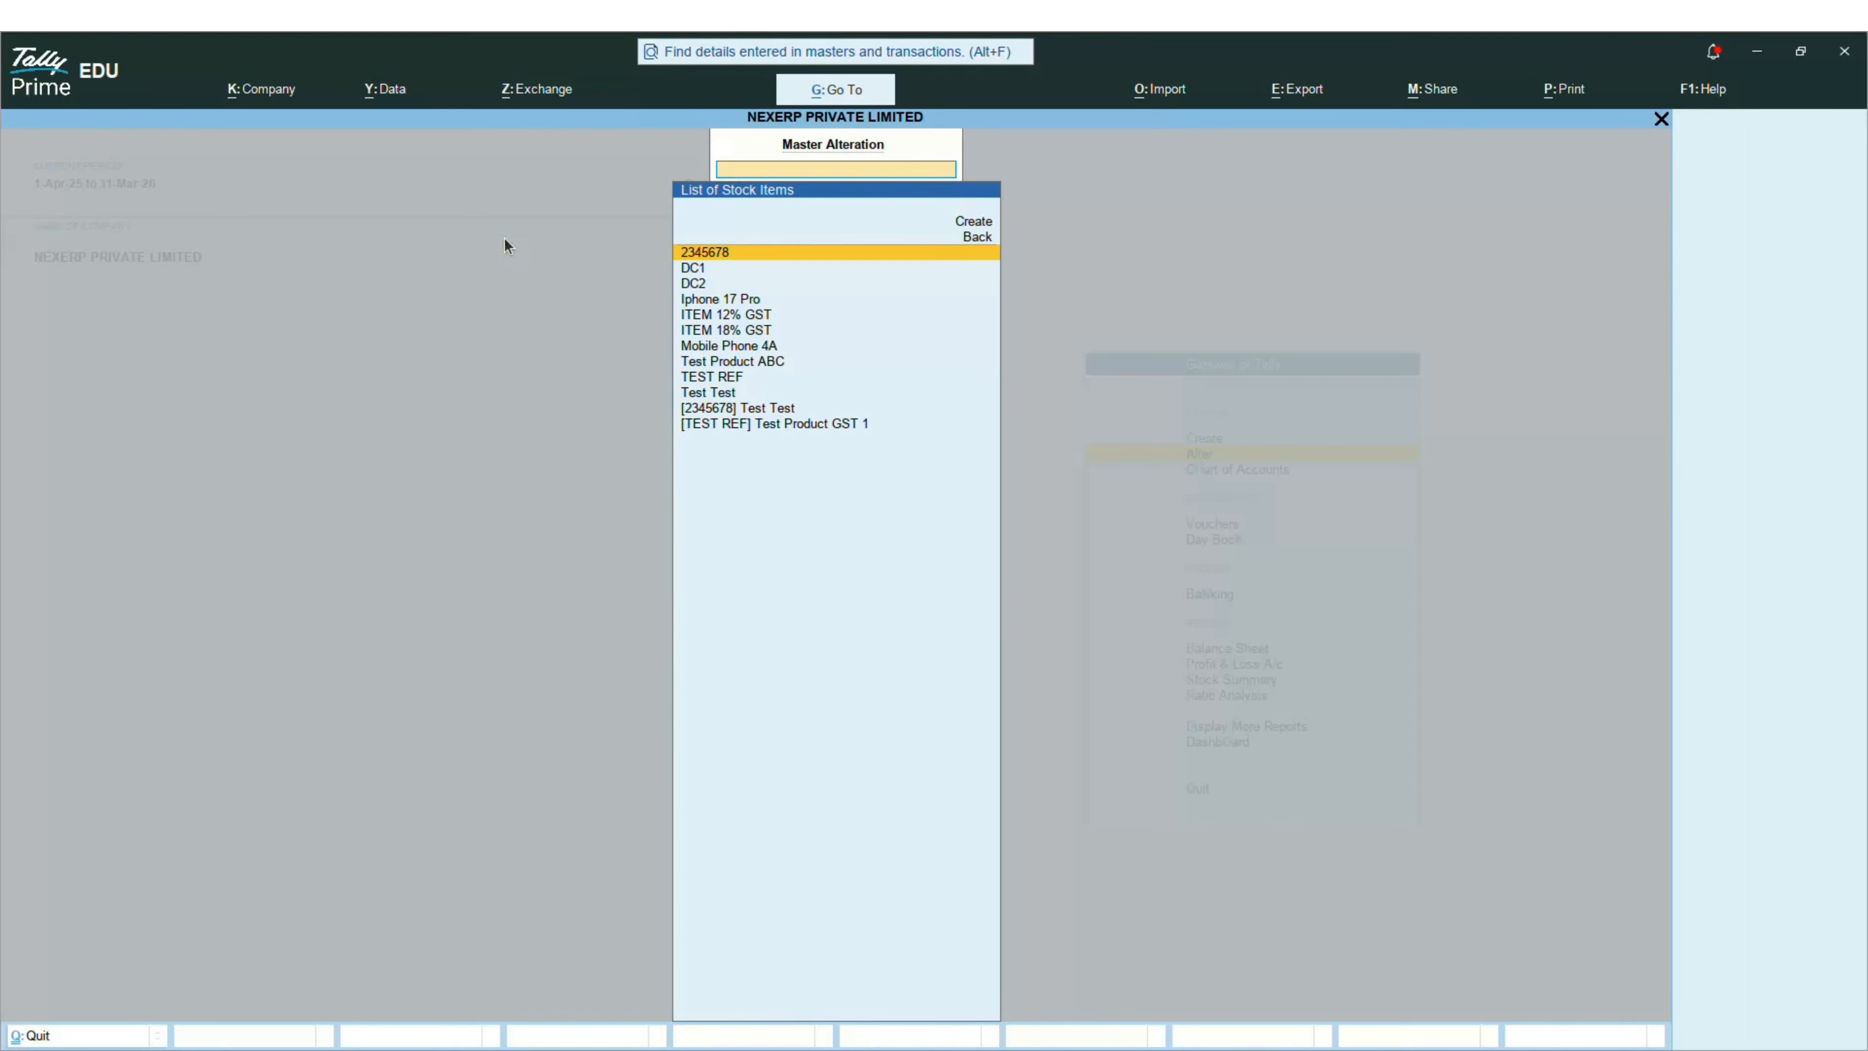
Step: Review the Iphone 17 Pro stock item's HSN 456789 and 18% GST rate in Tally
key("Down")
key("Down")
key("Down")
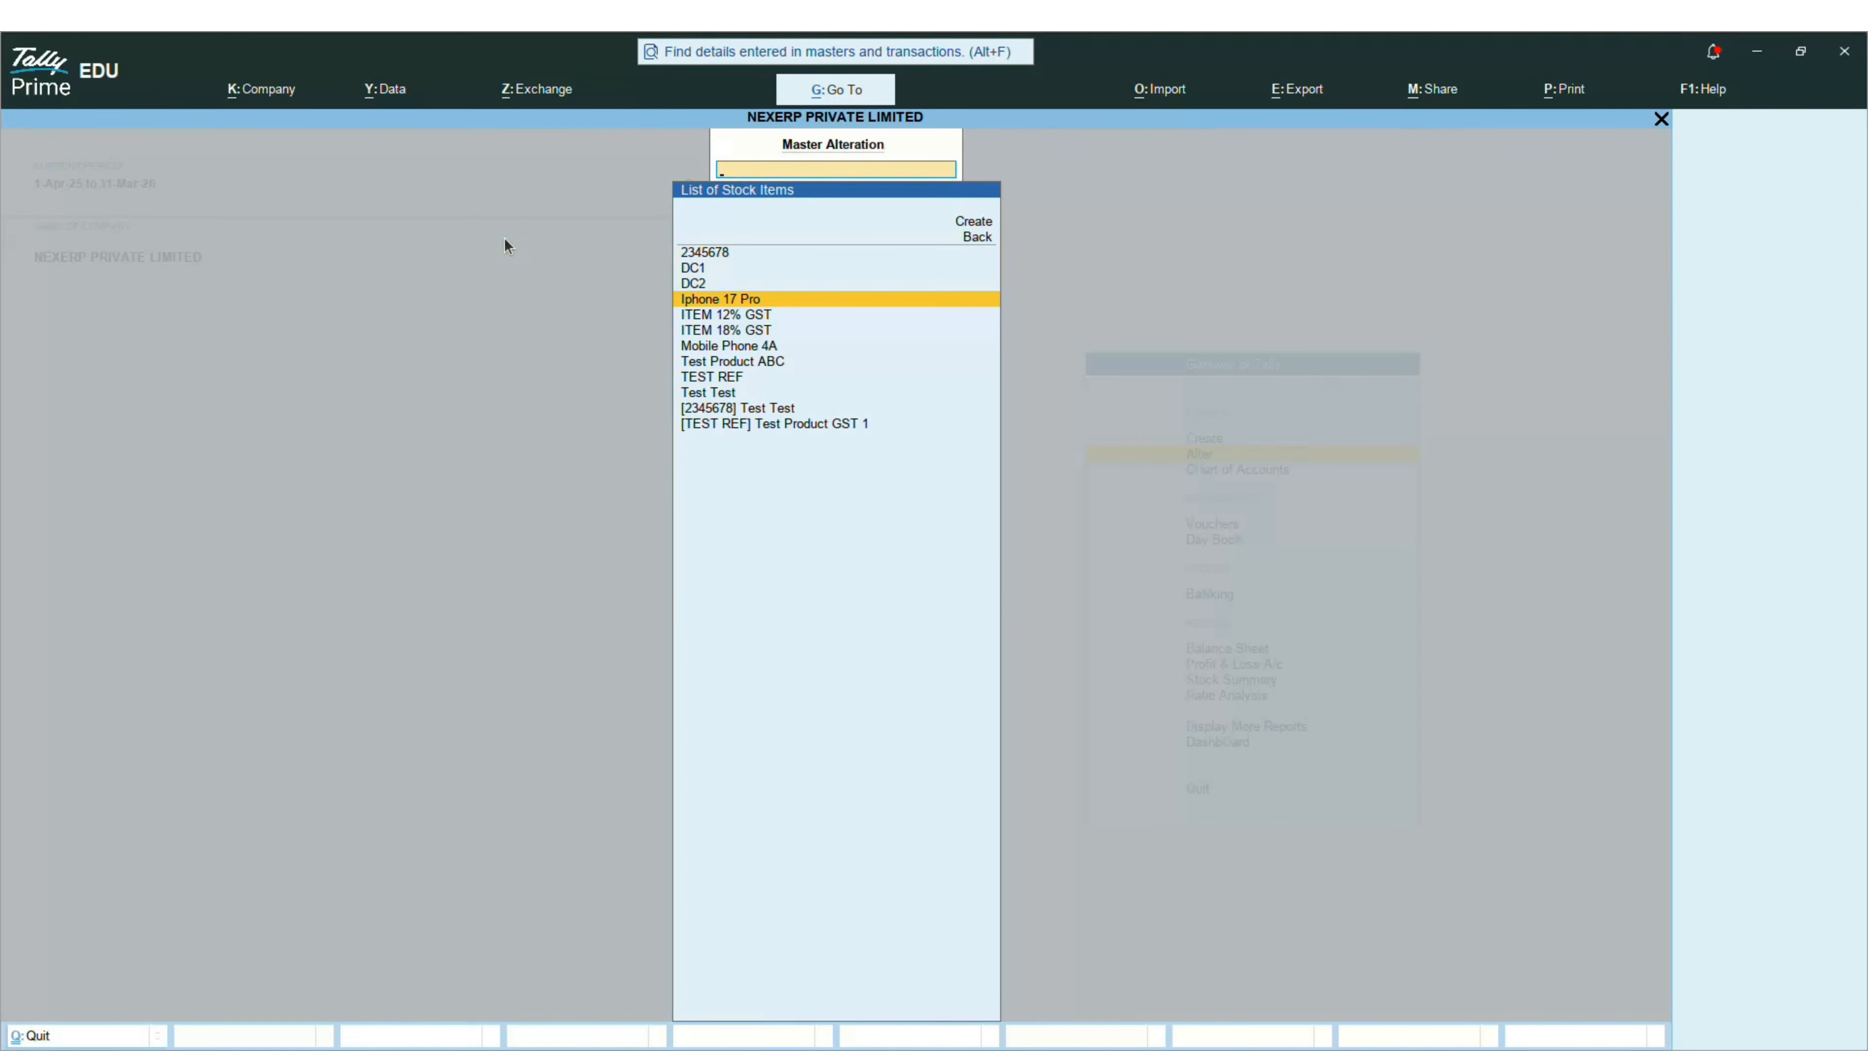
key("Return")
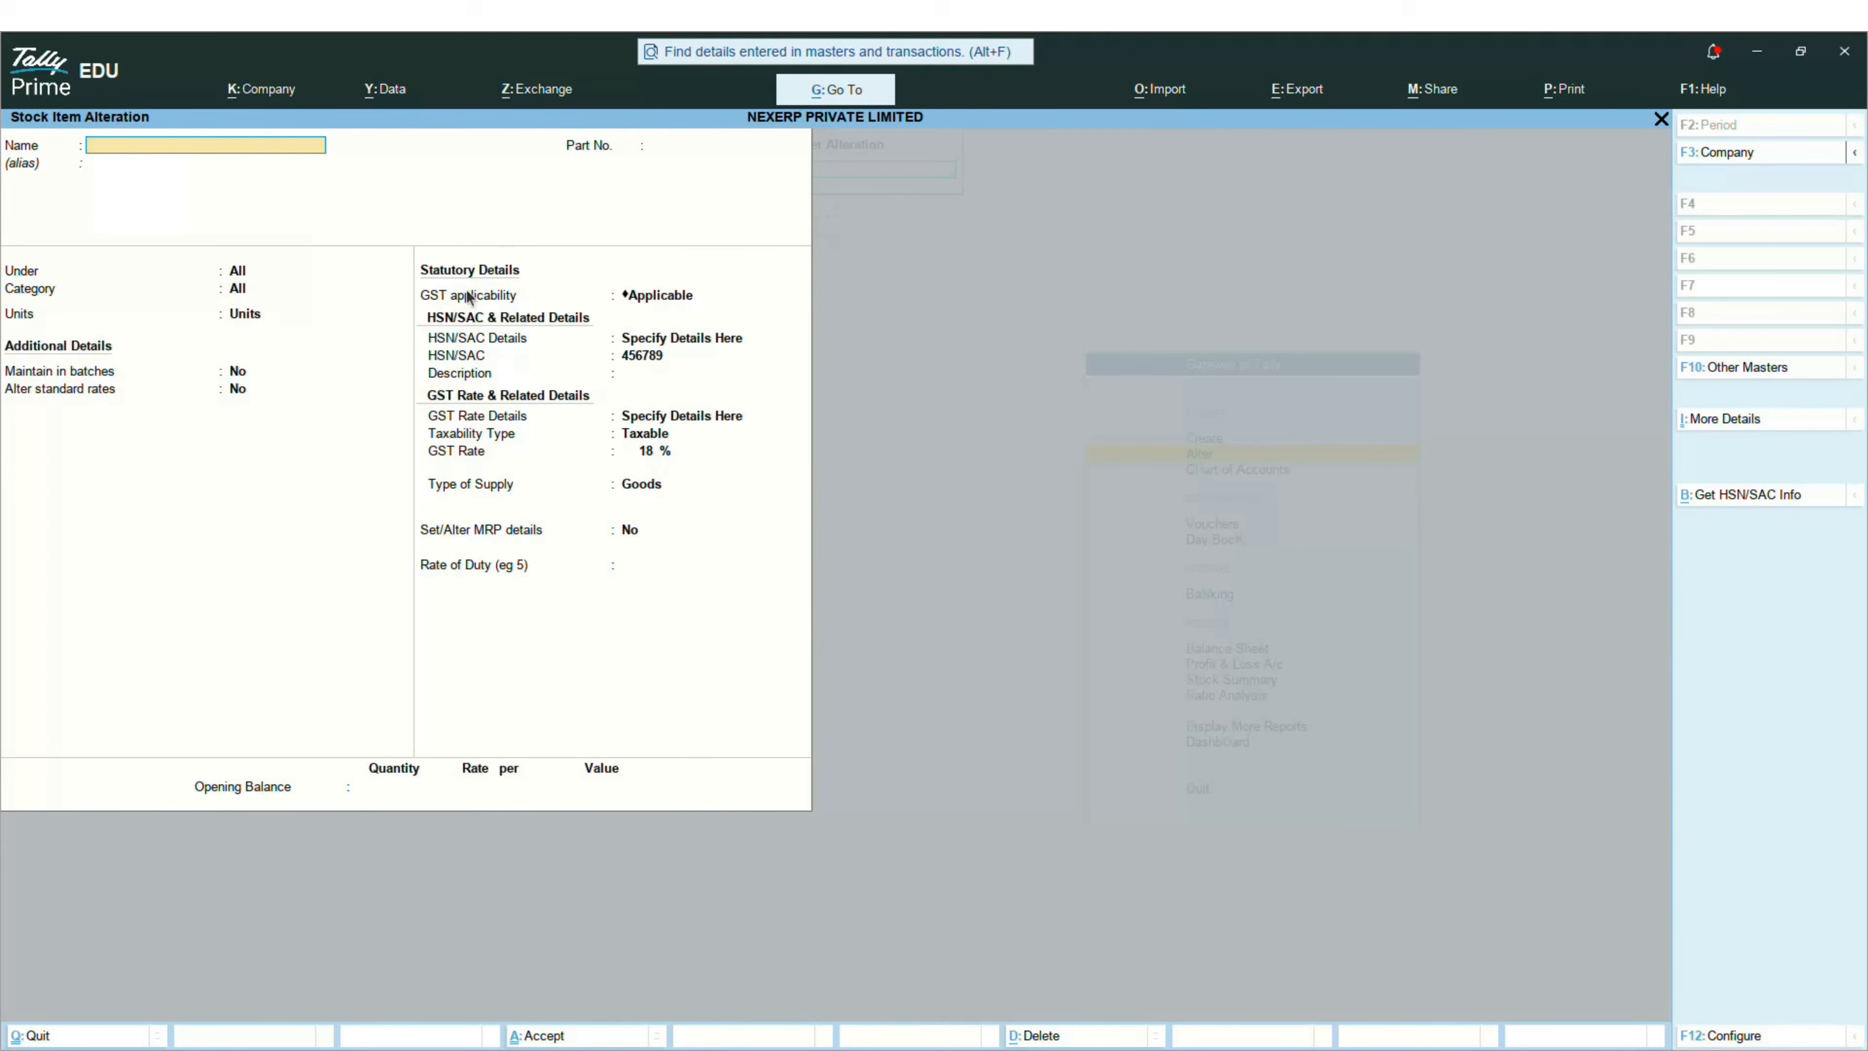
key("Escape")
key("Return")
Step: Back out to Tally's Gateway and return to Odoo's home app menu
key("Escape")
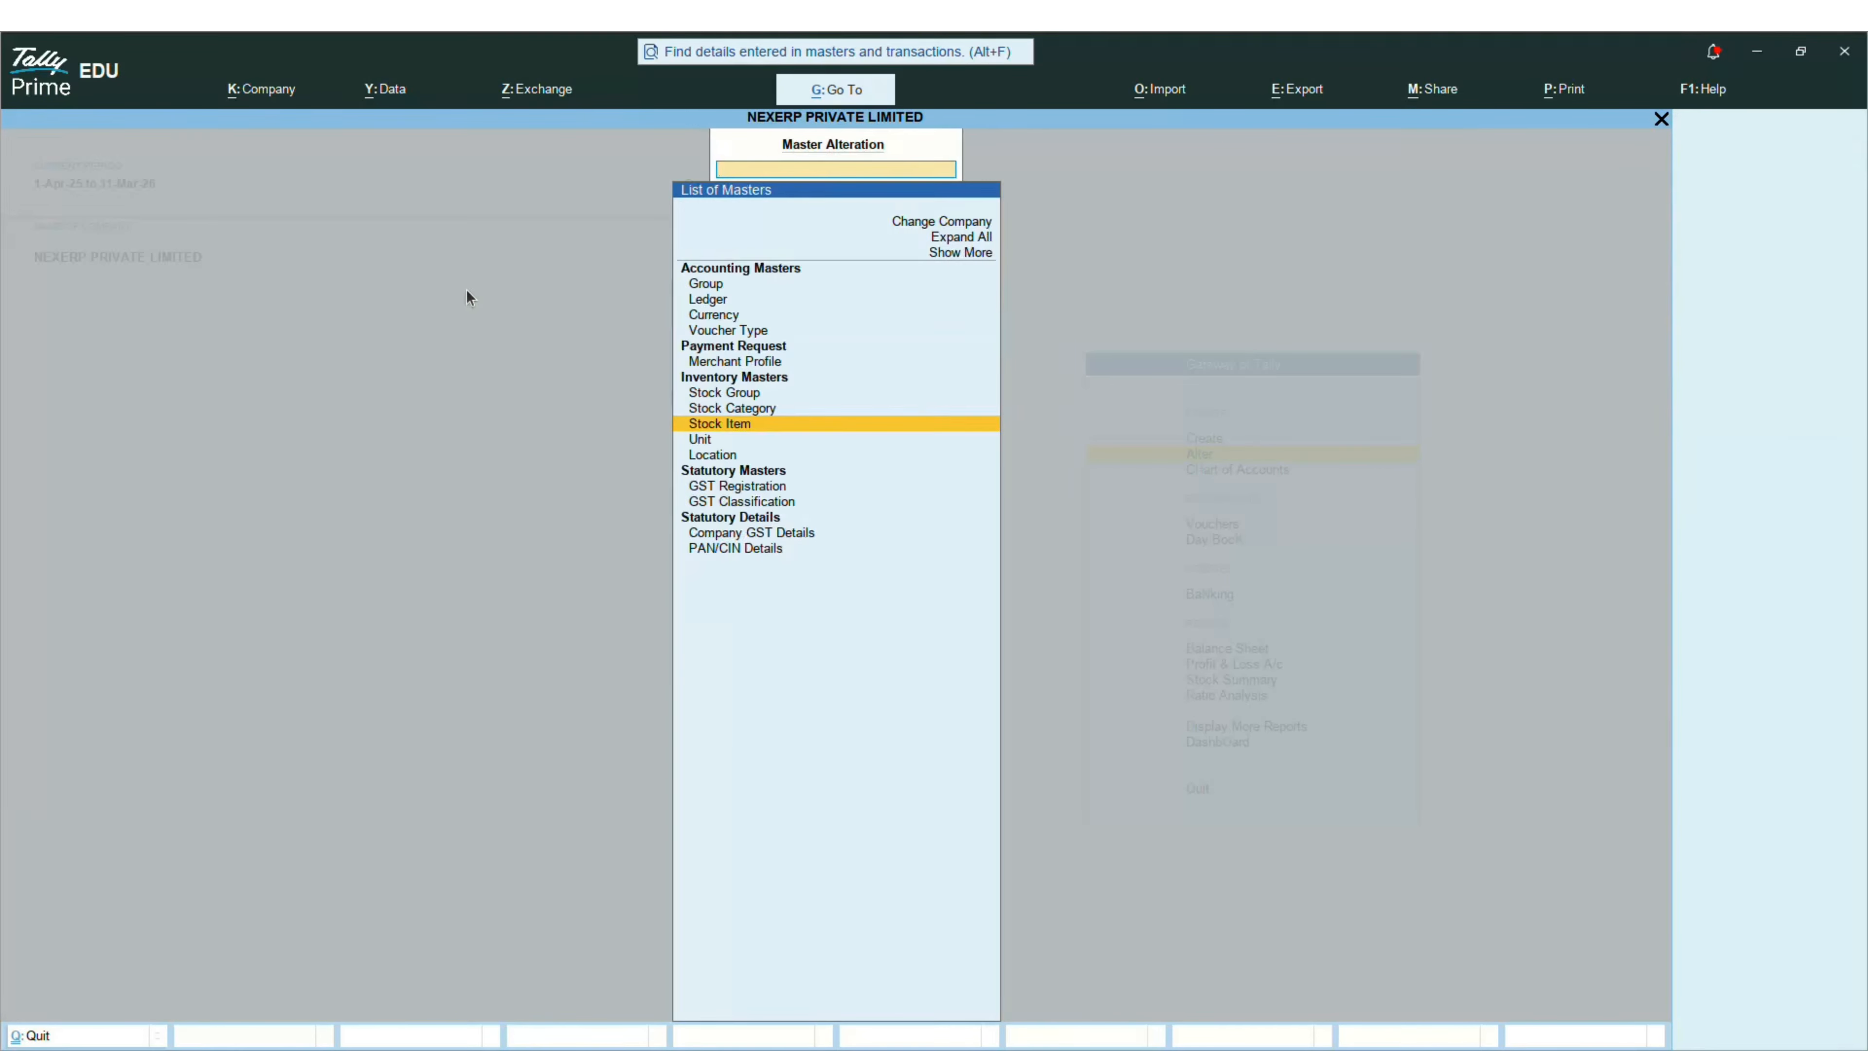
key("Escape")
key("alt+Tab")
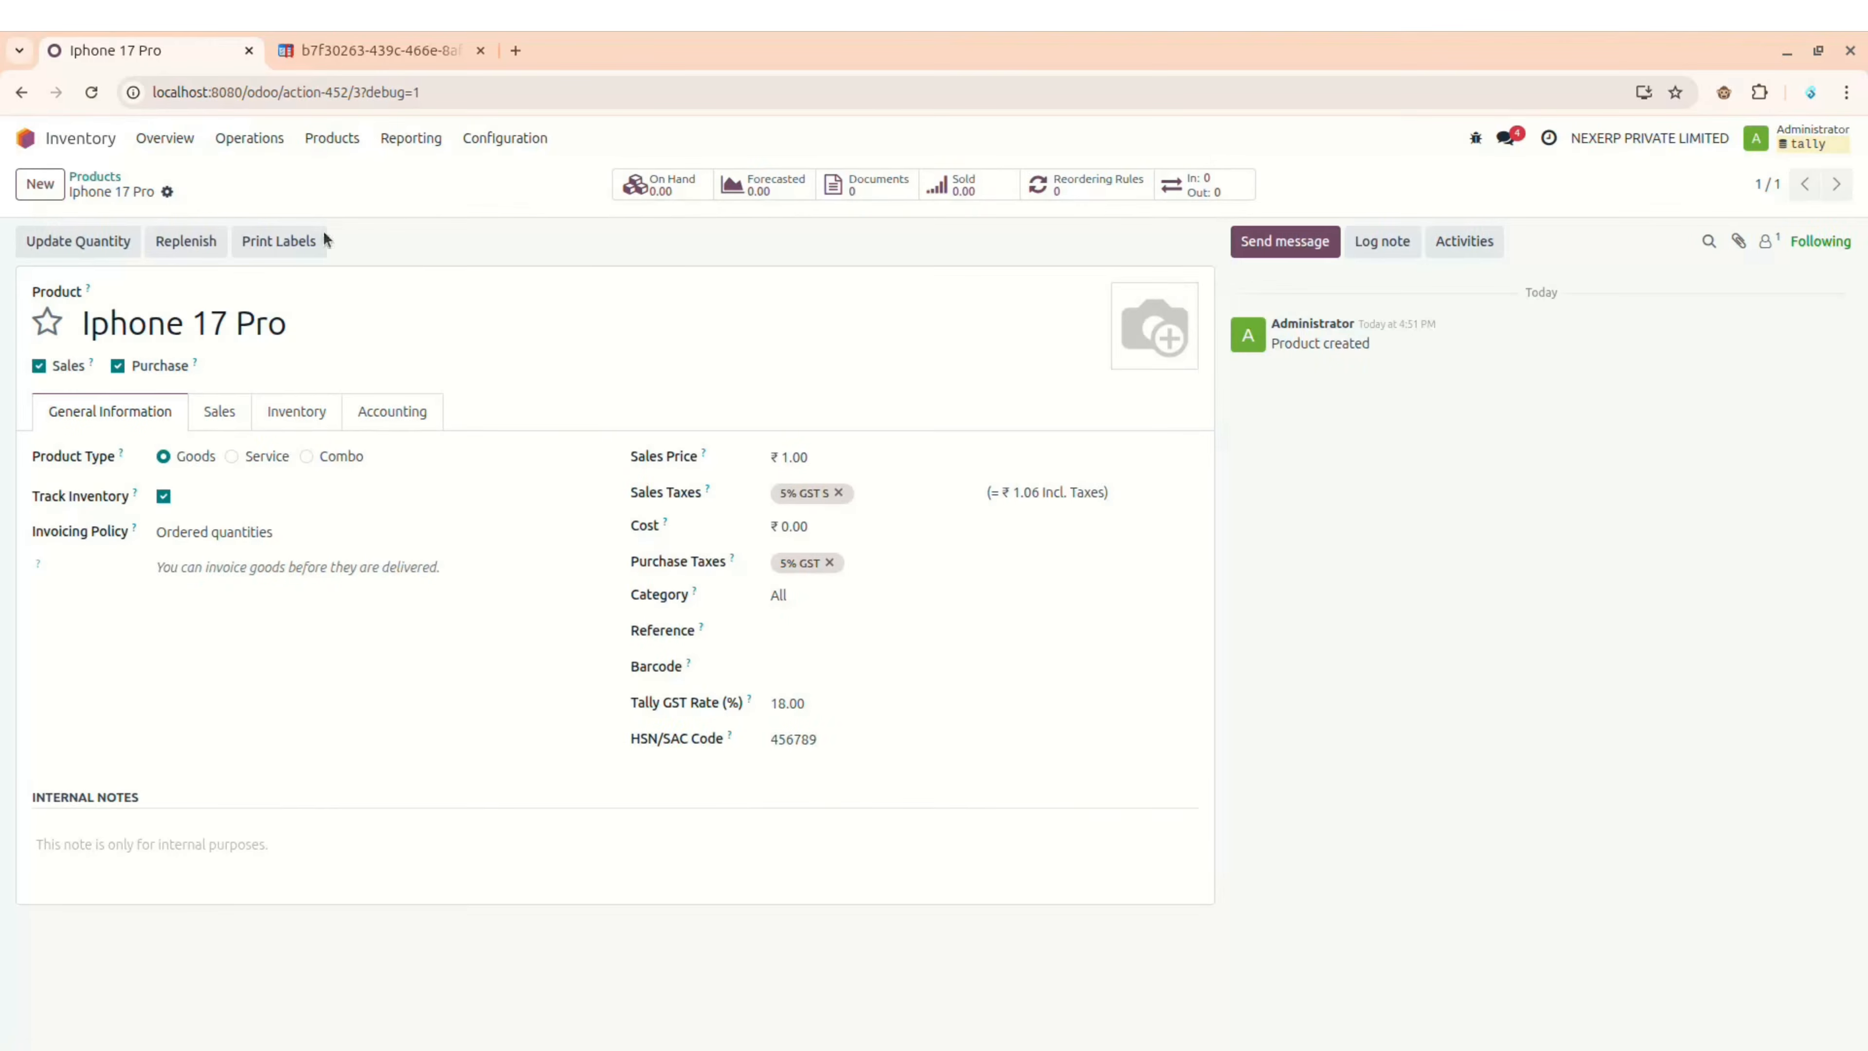
left_click(26, 139)
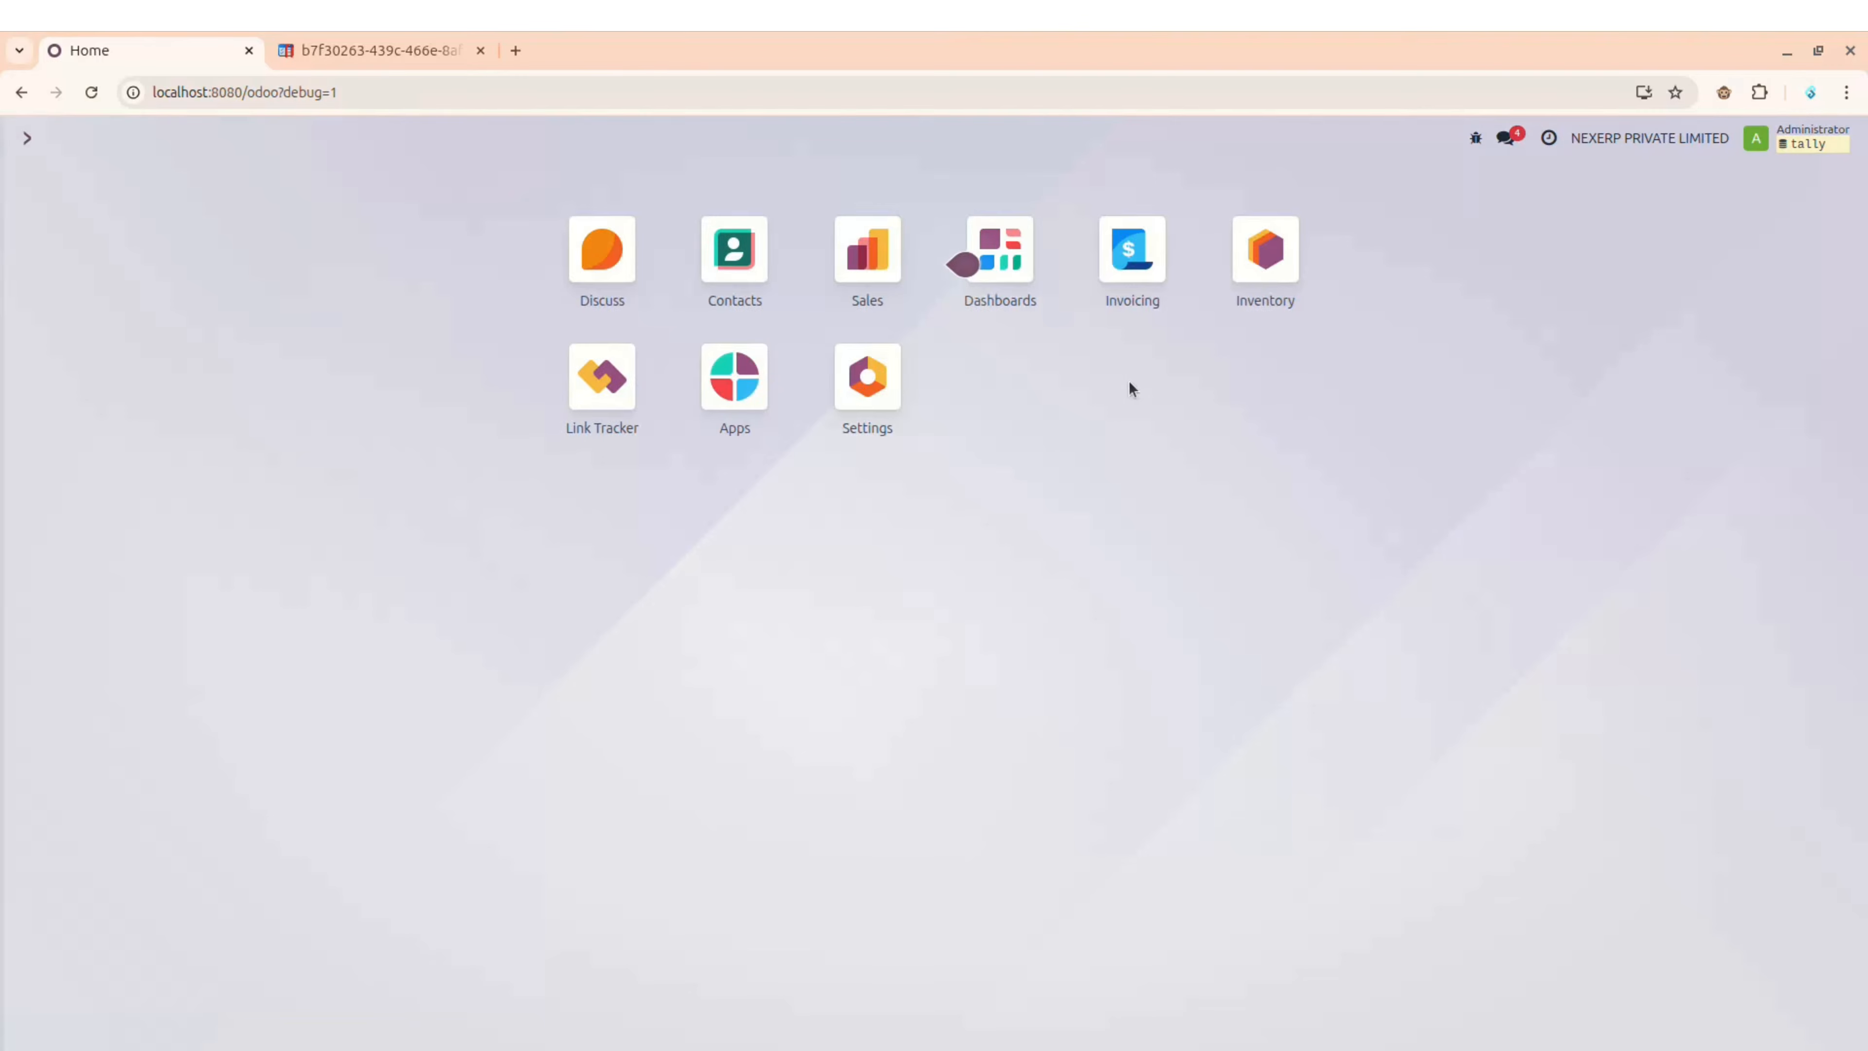
Step: Open Invoicing's Tally Journal Mappings list showing Sales, Payment and Credit Note voucher types
left_click(1125, 248)
left_click(596, 139)
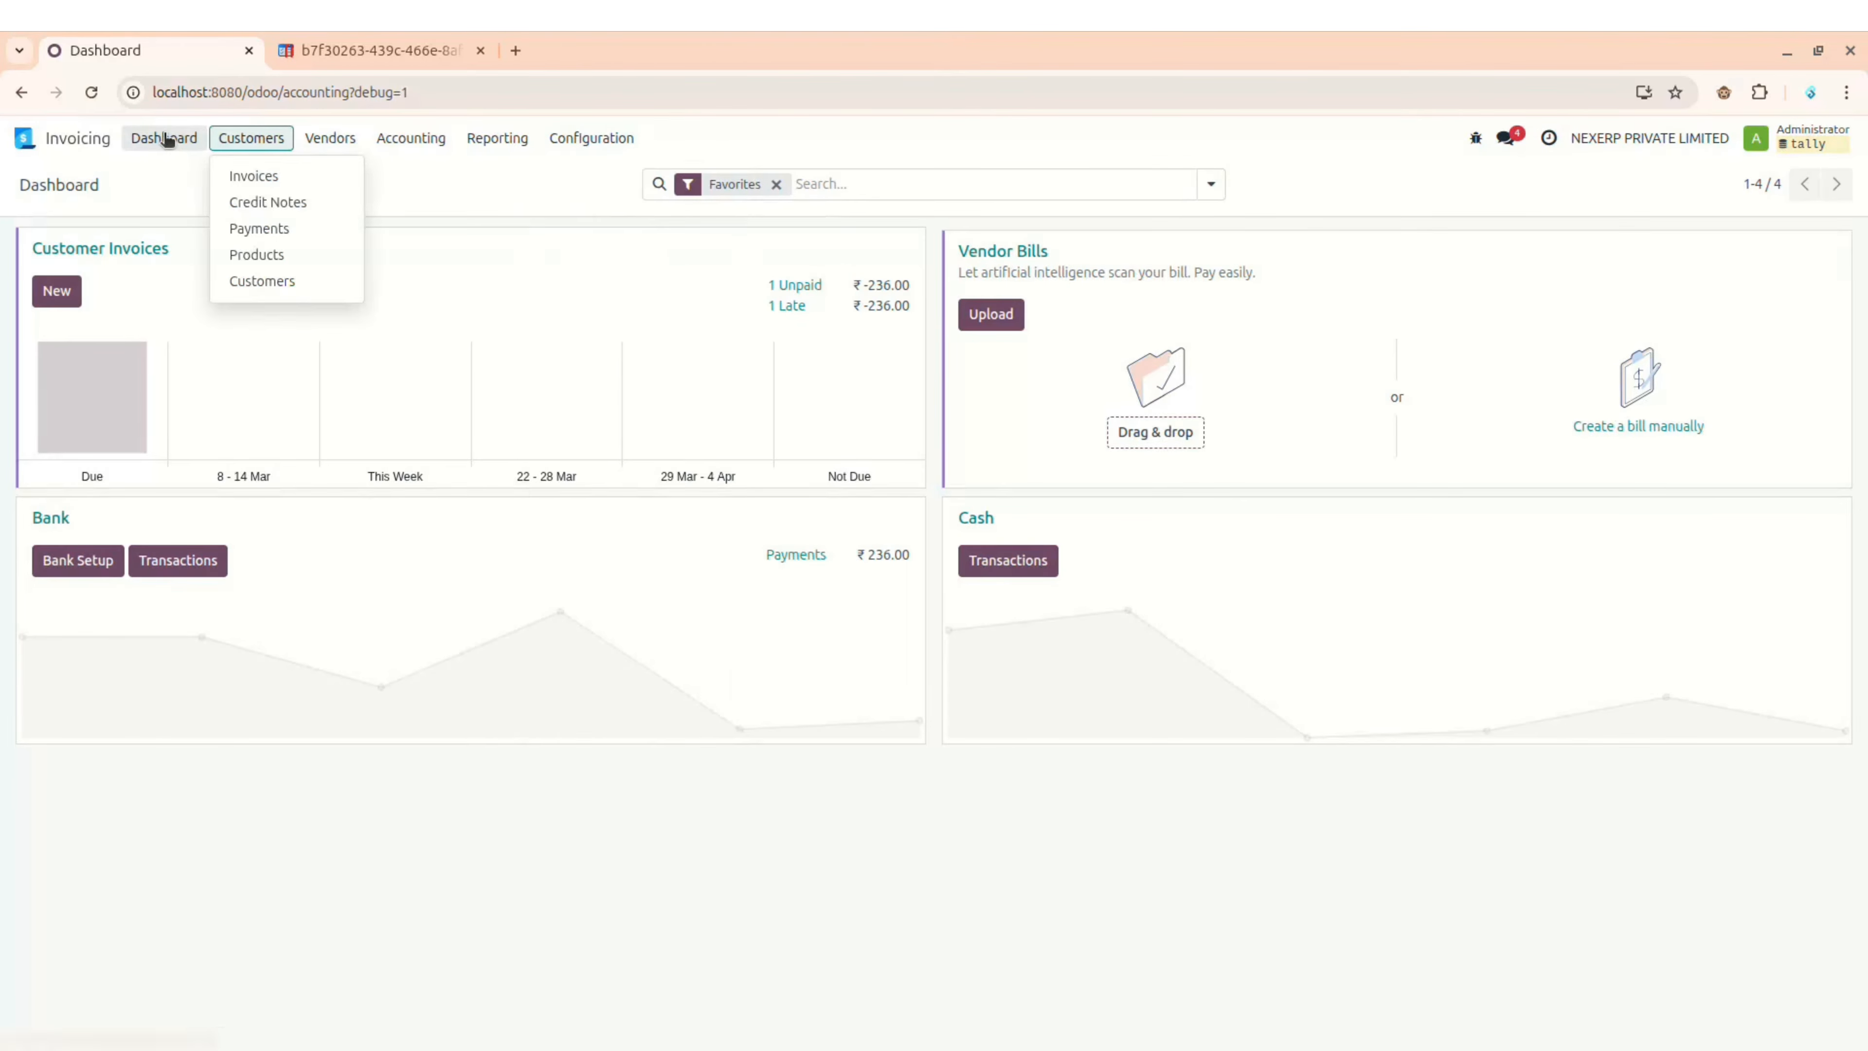
mouse_move(344, 139)
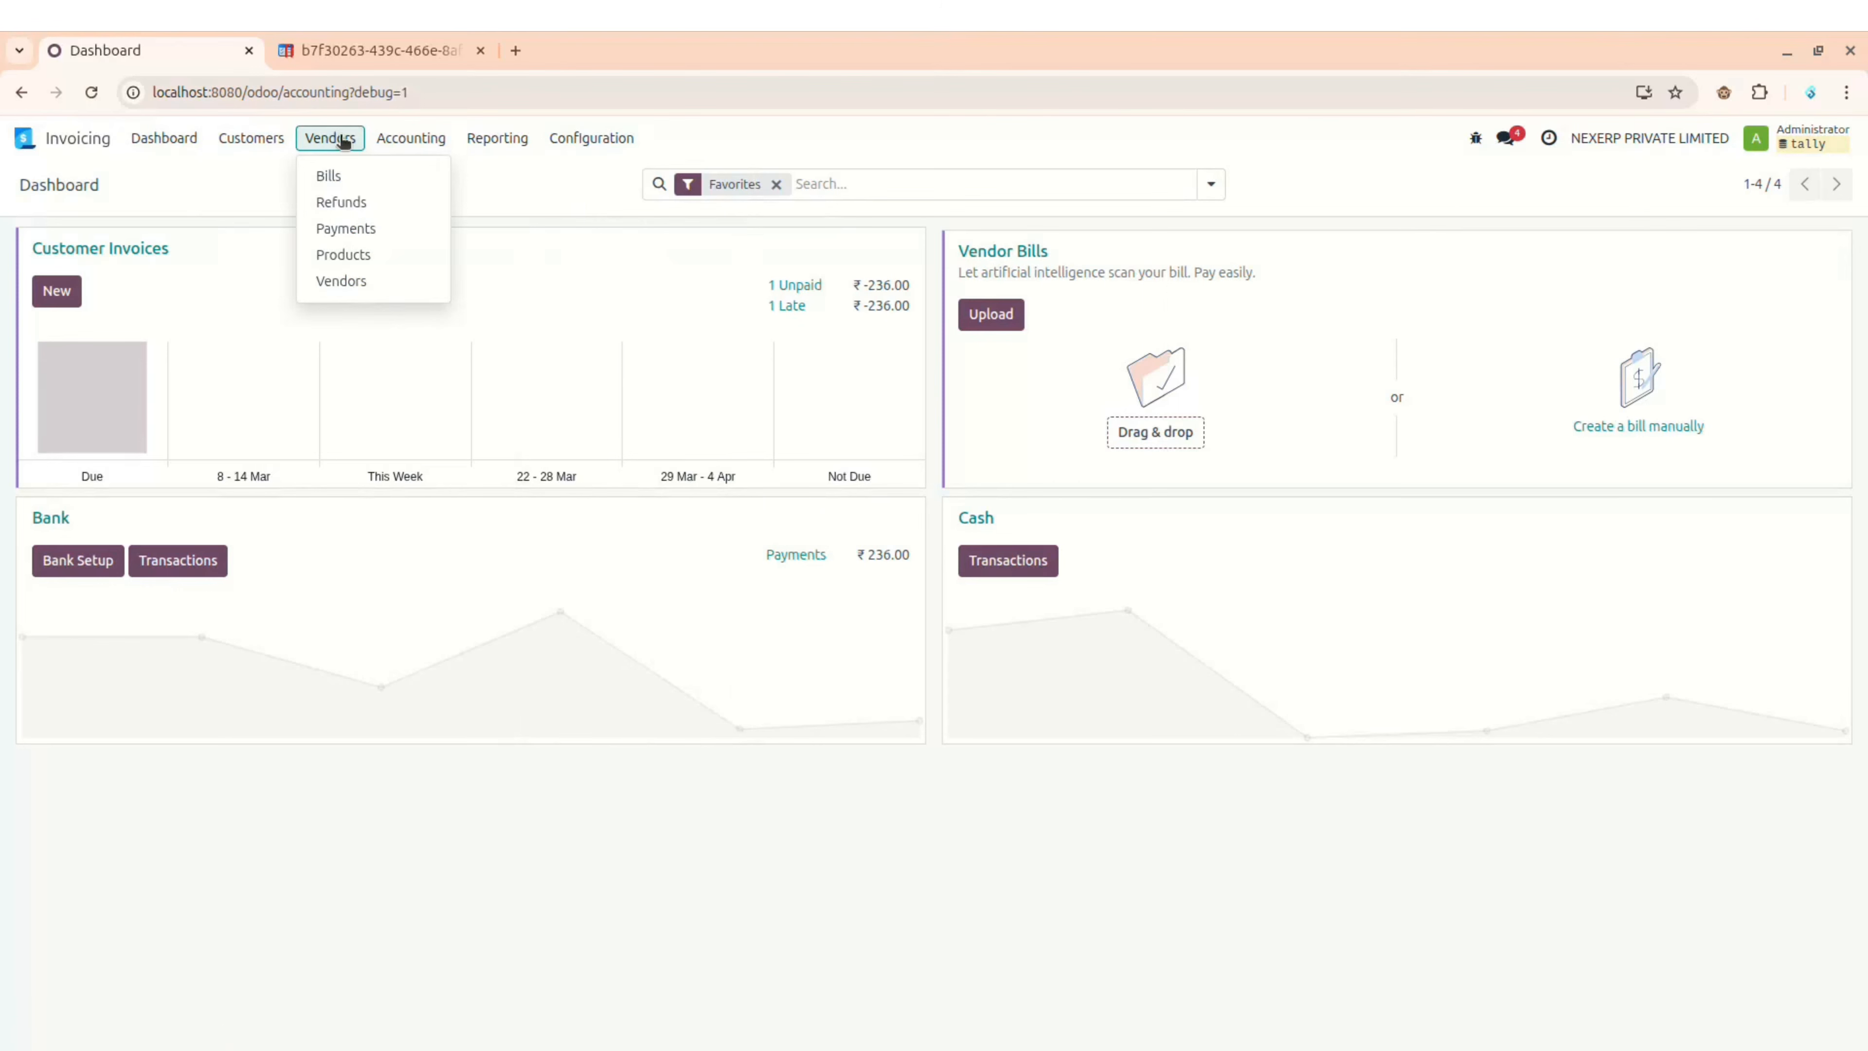
mouse_move(563, 139)
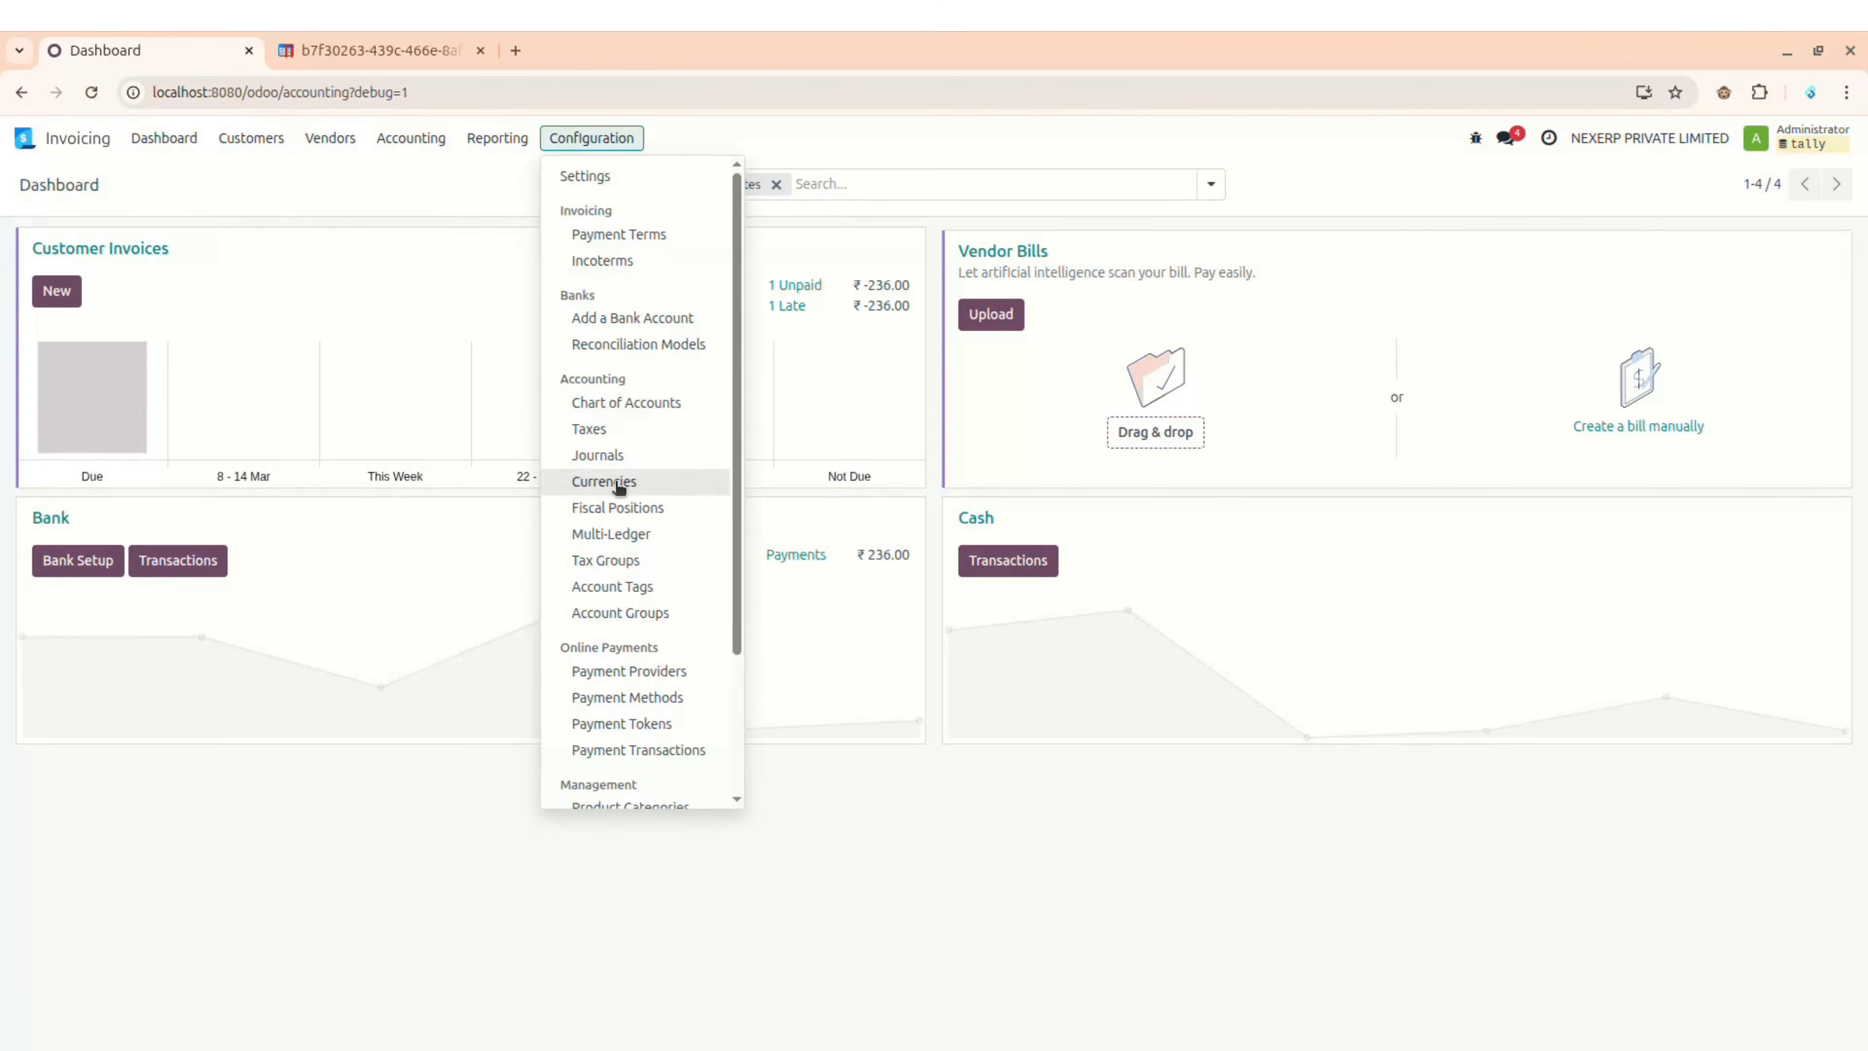
scroll(618, 487, "down", 3)
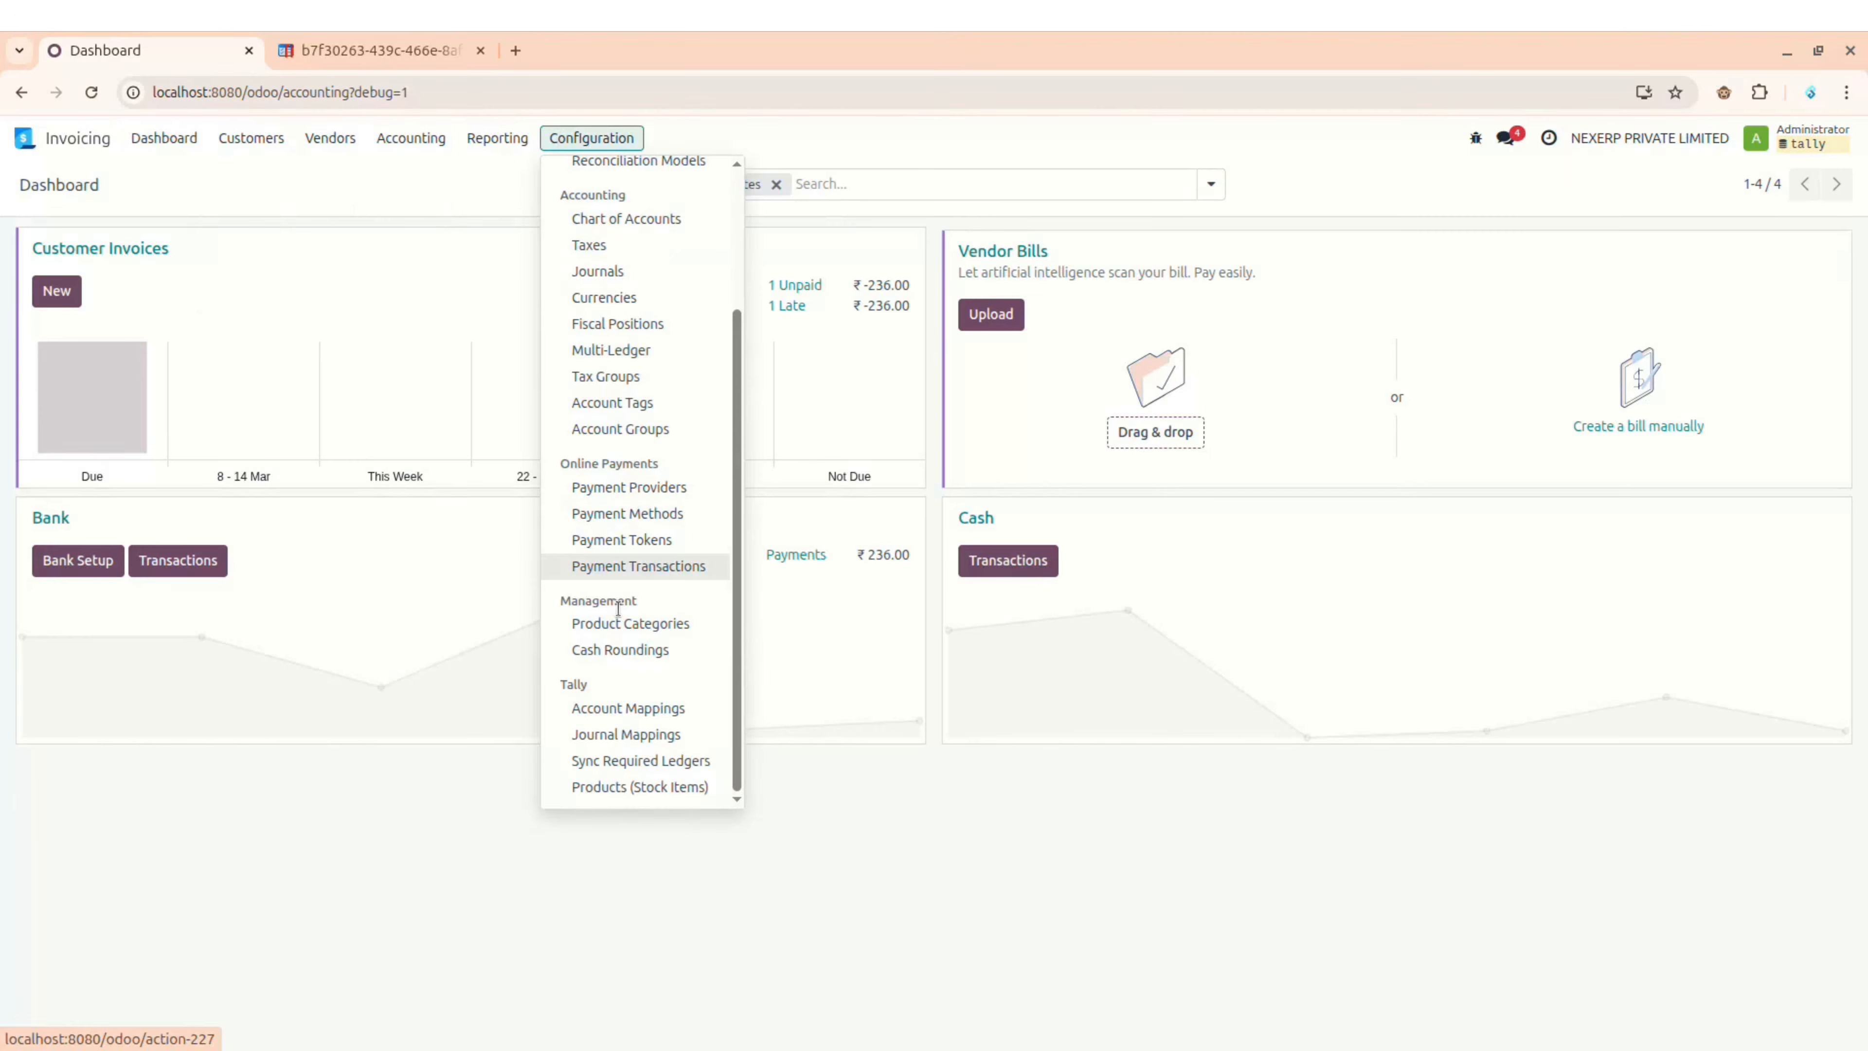
left_click(621, 734)
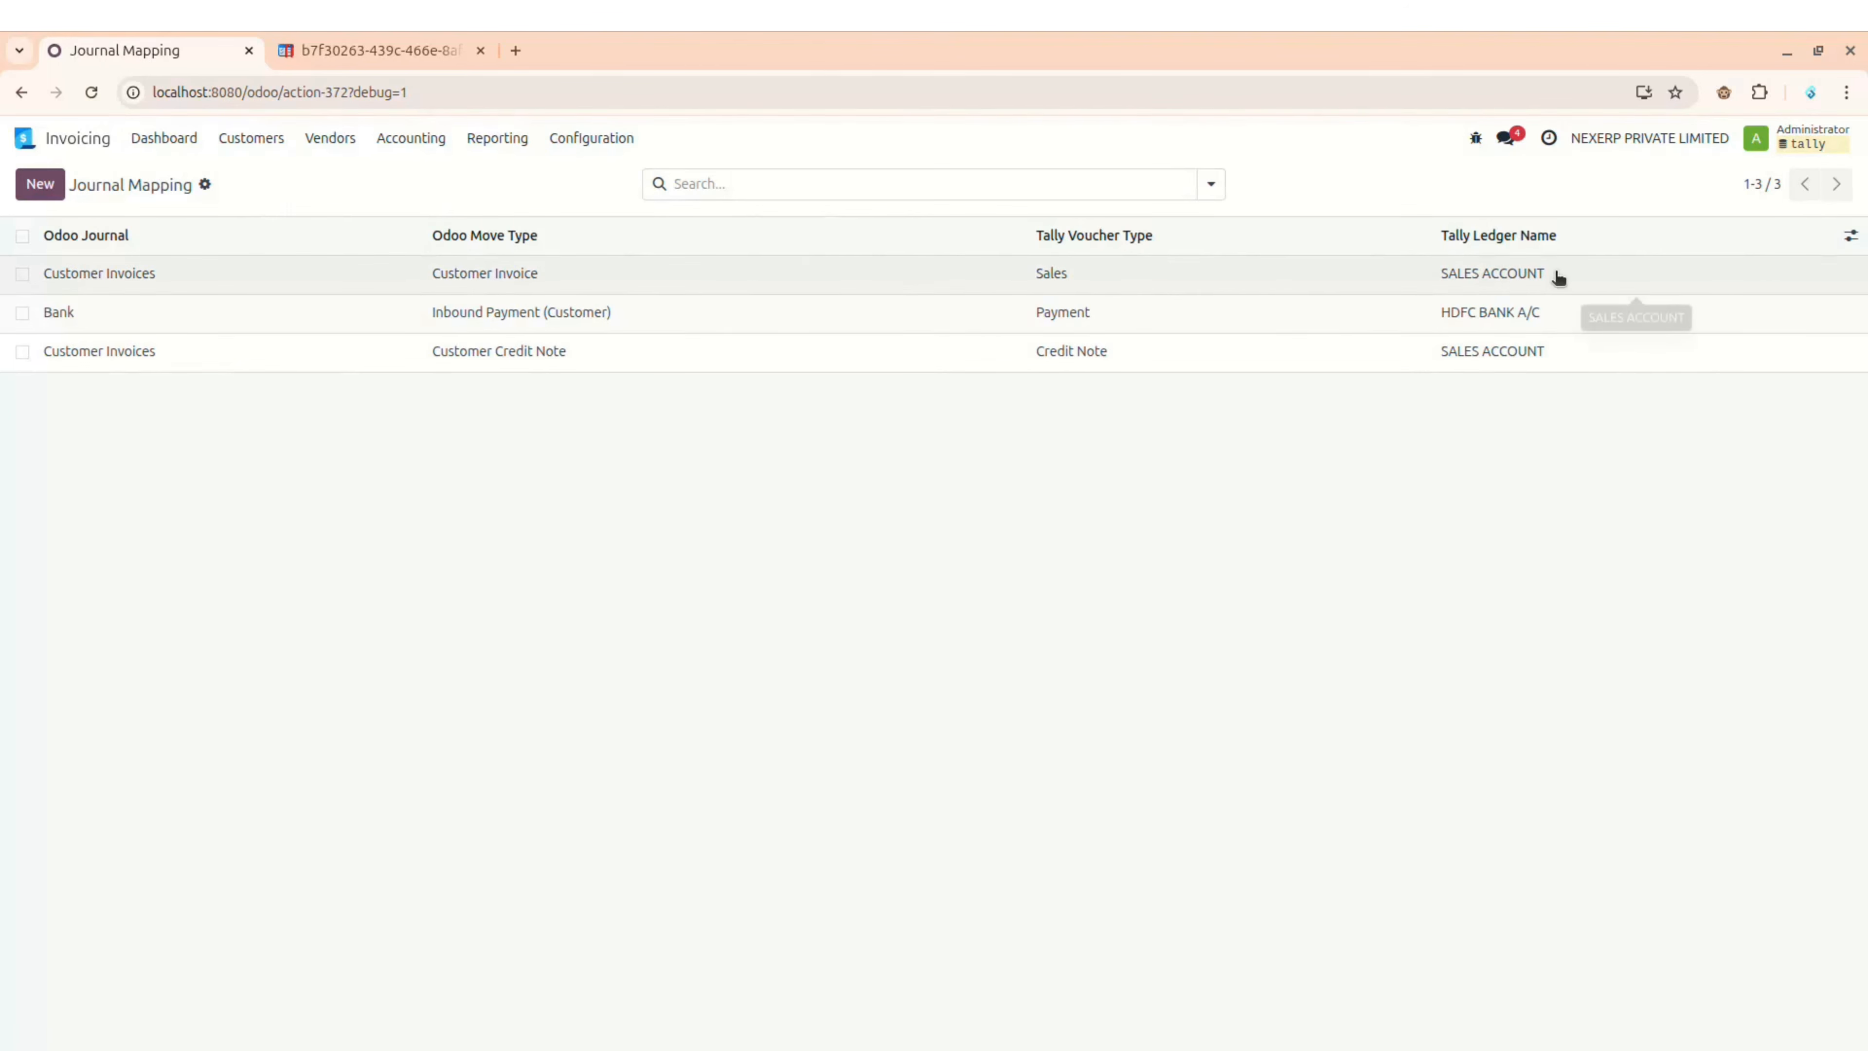
key("alt+Tab")
key("d")
key("s")
key("s")
key("s")
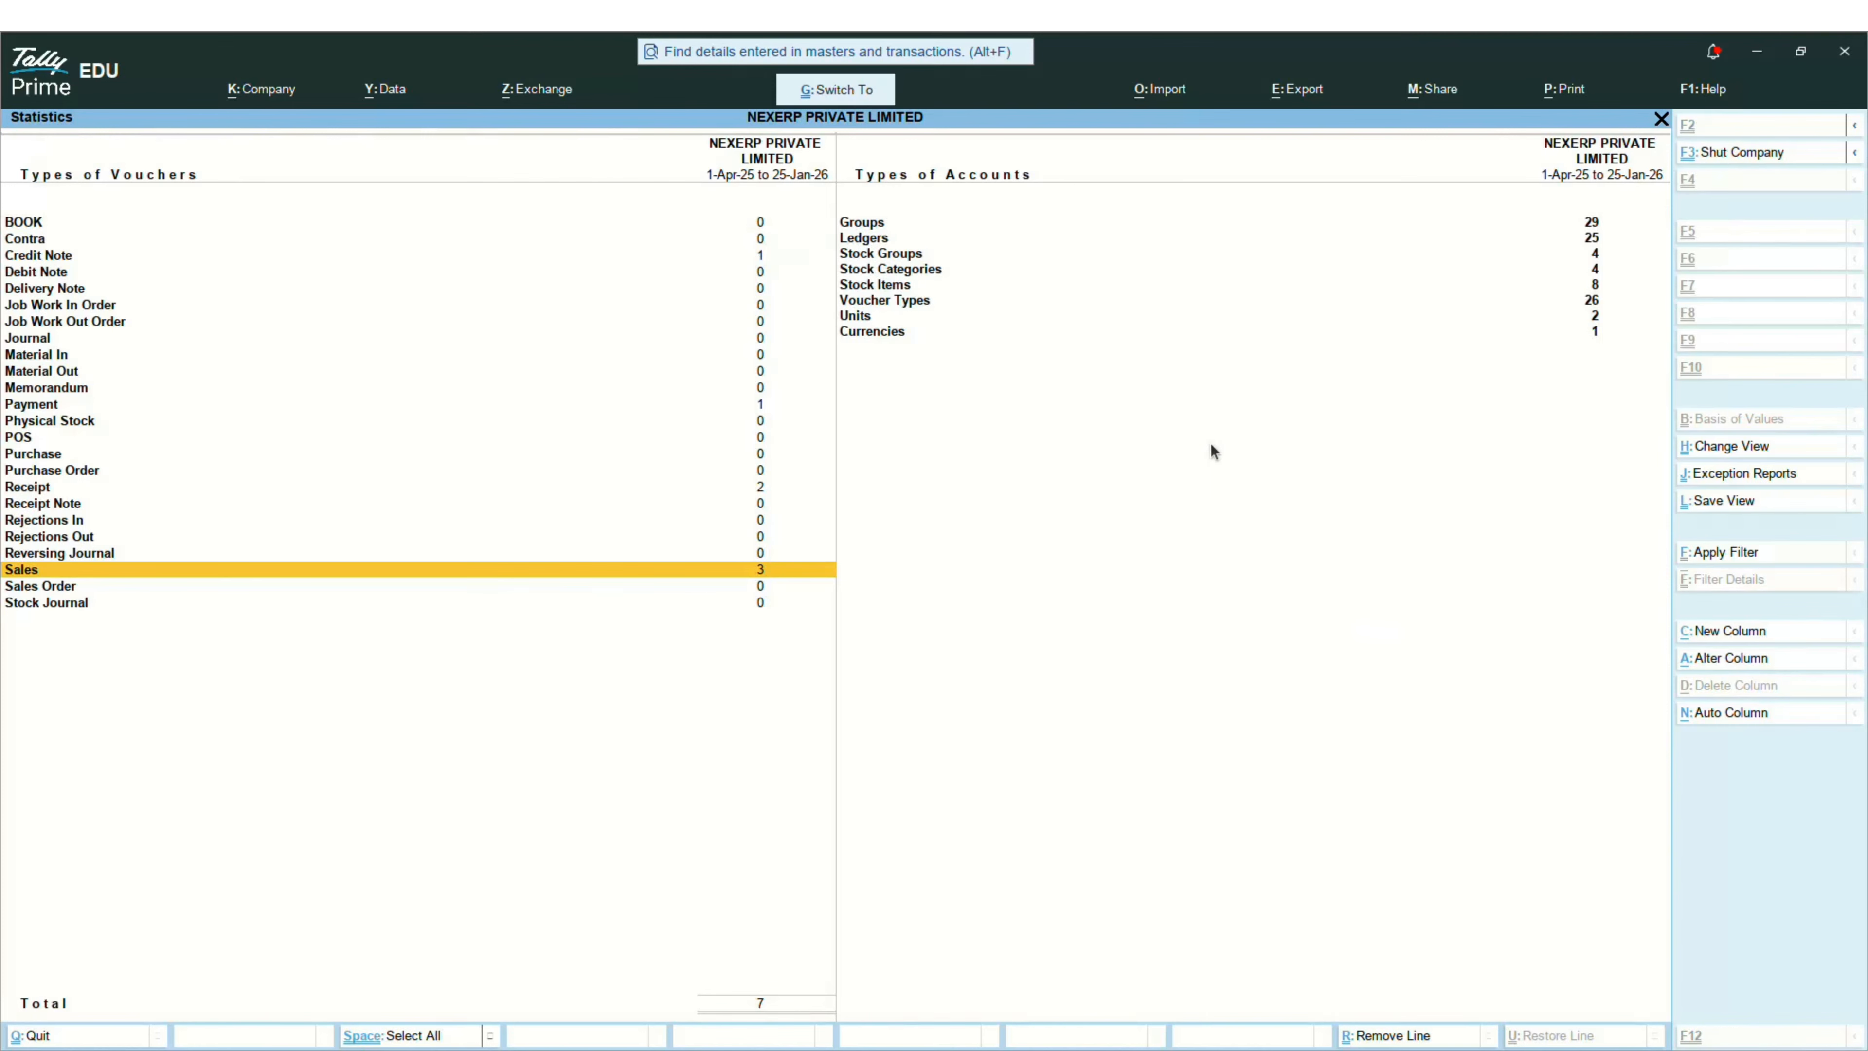
key("ctrl+Return")
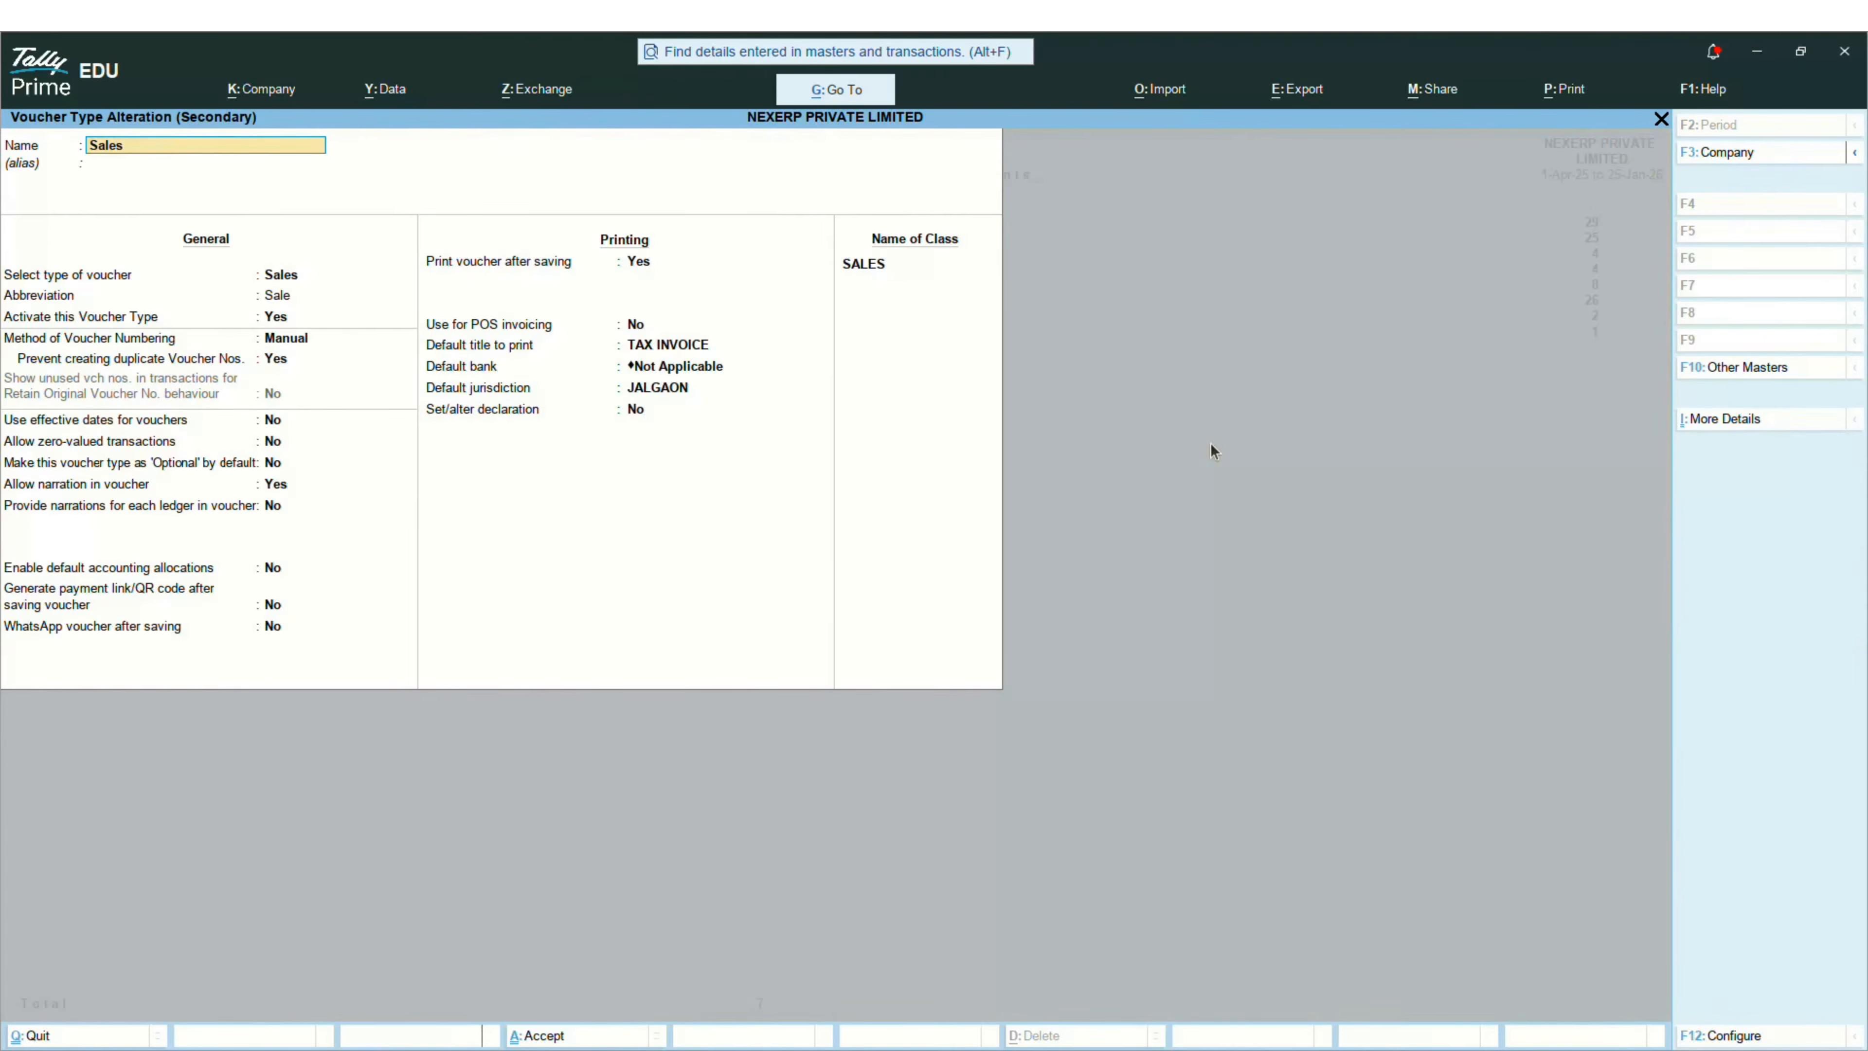
key("Return")
key("Return")
key("Return")
key("Return")
key("Return")
key("Return")
key("Return")
key("Return")
key("Return")
key("Return")
key("Return")
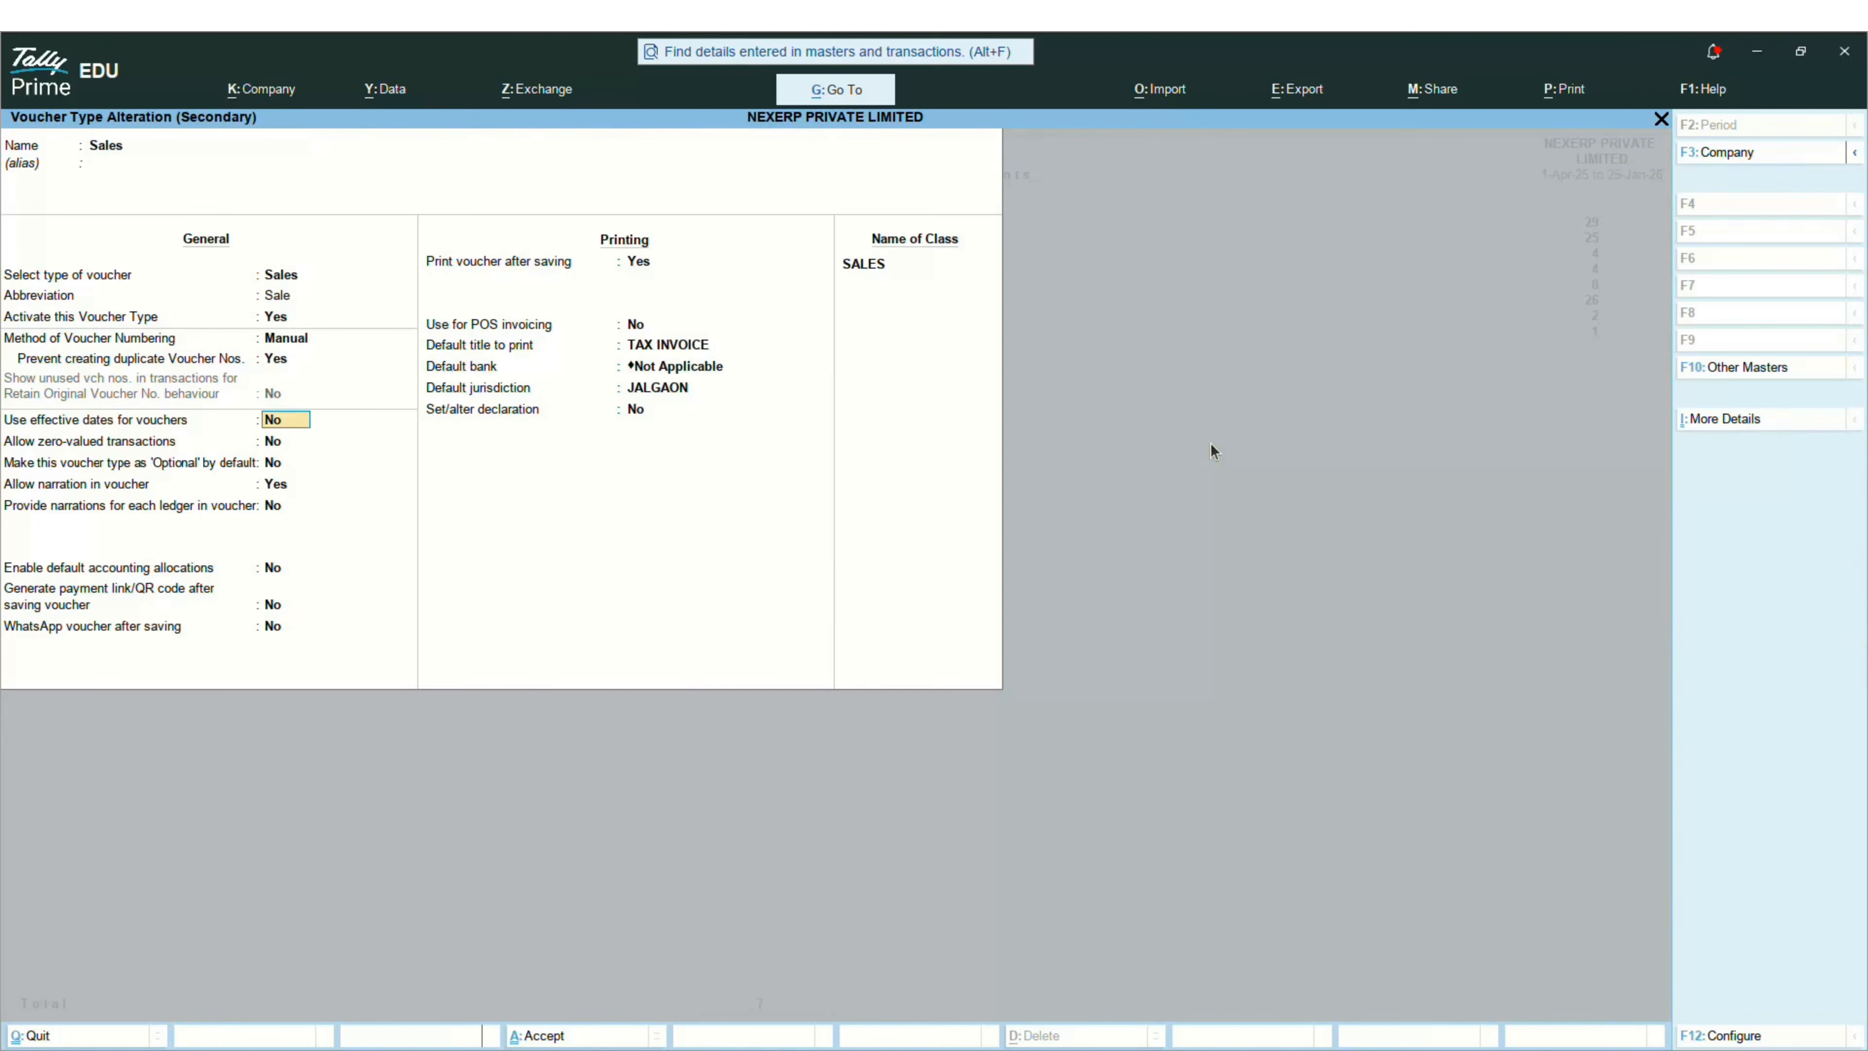
key("Return")
key("Return")
key("Return")
key("Return")
key("Return")
key("Return")
key("Return")
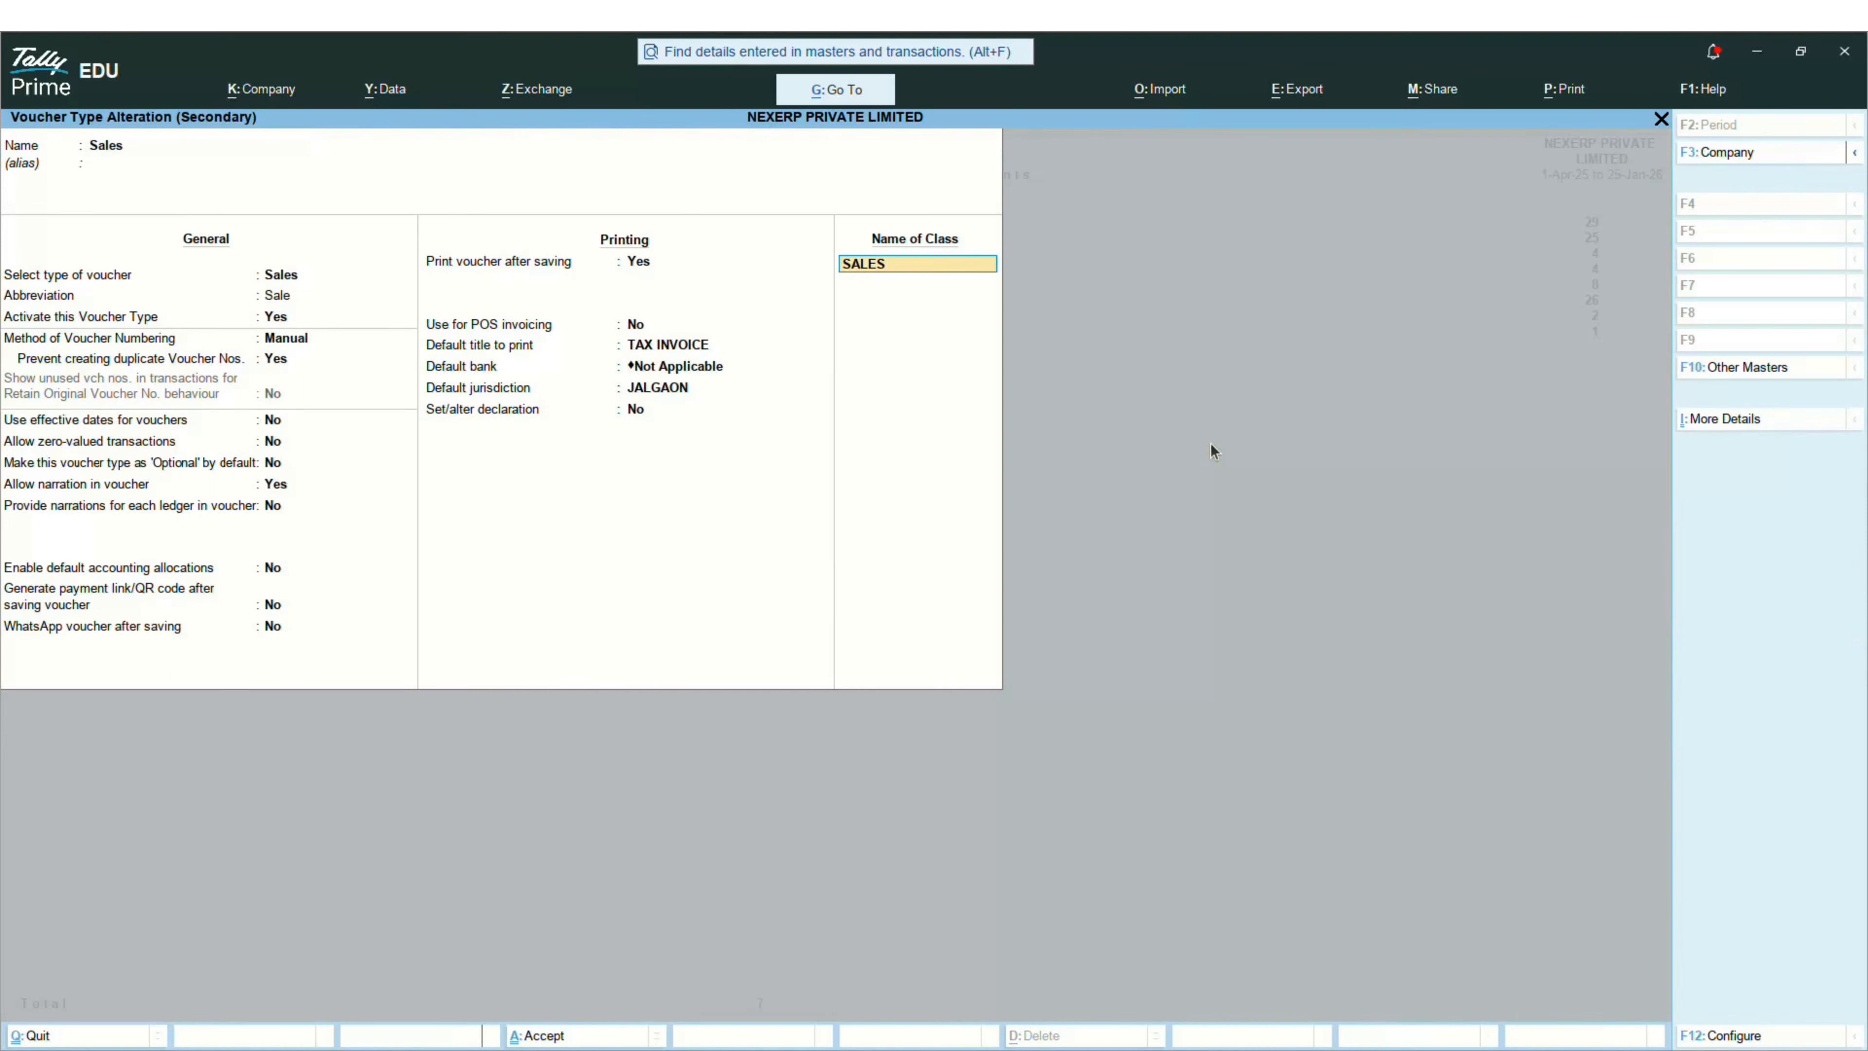
key("Return")
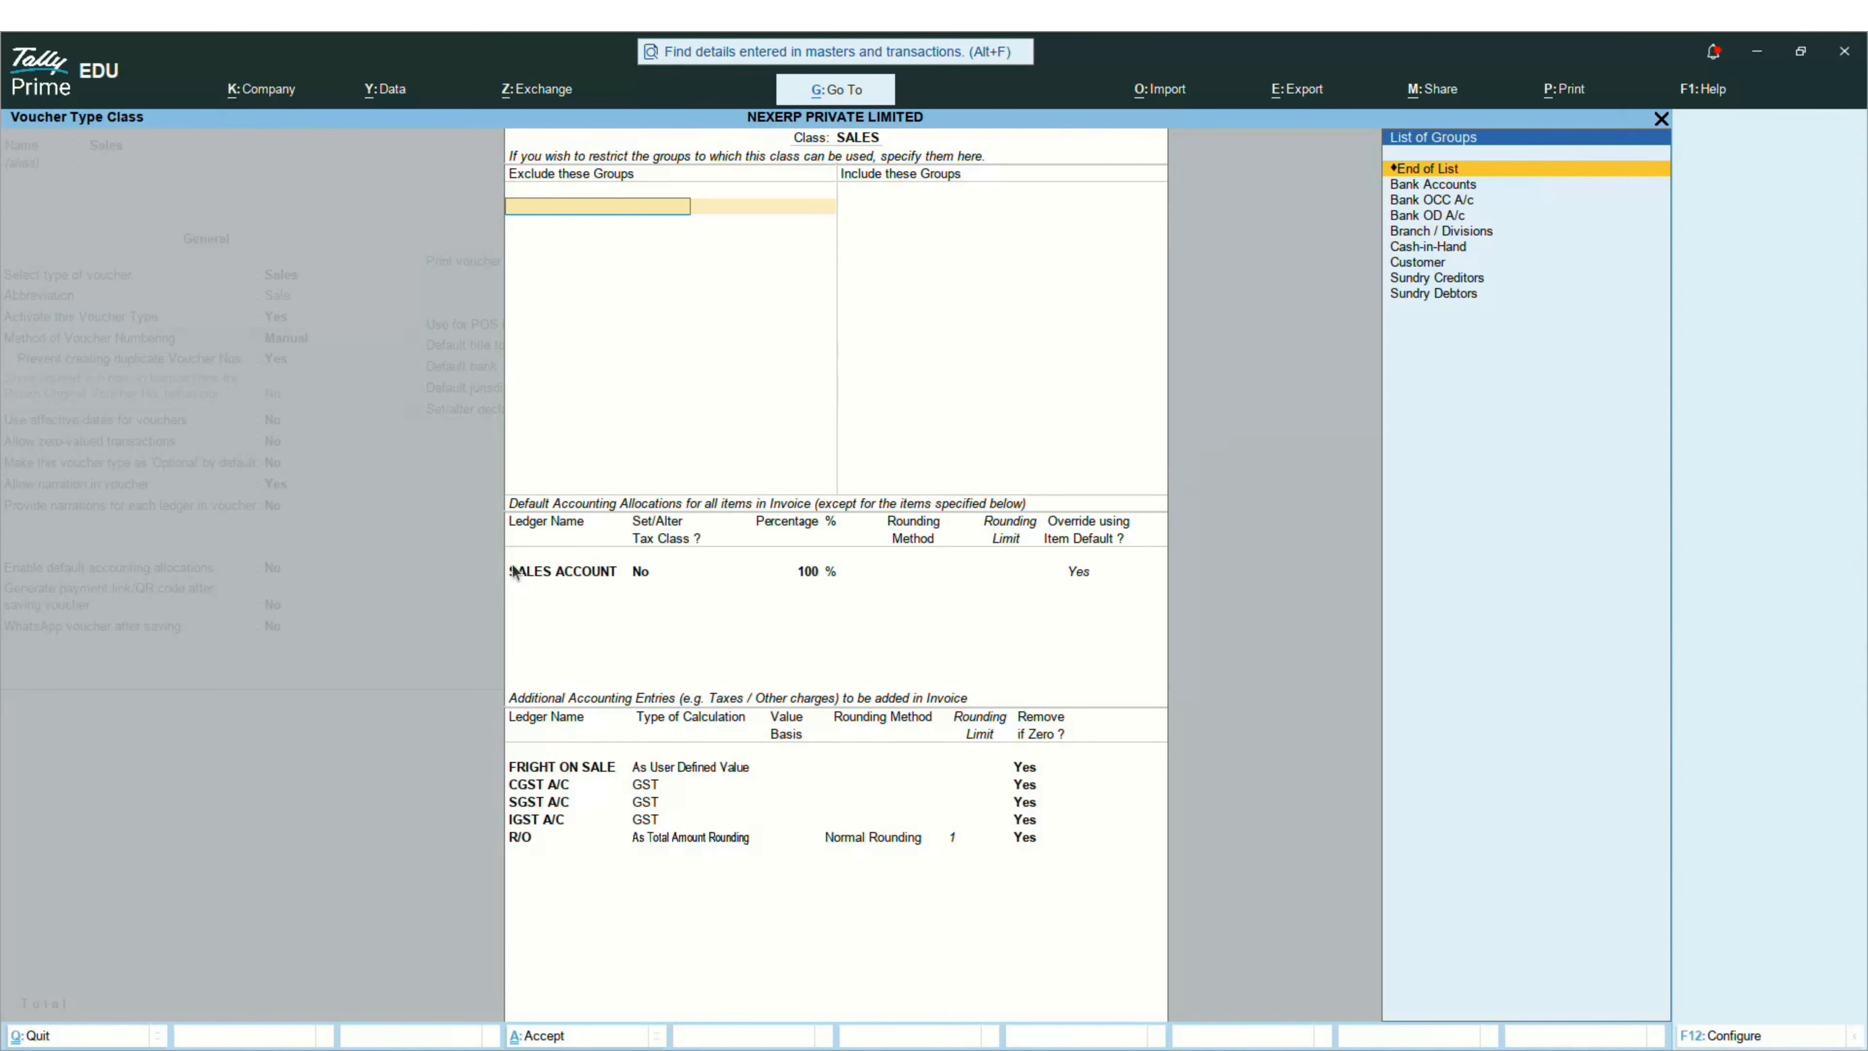
key("alt+Tab")
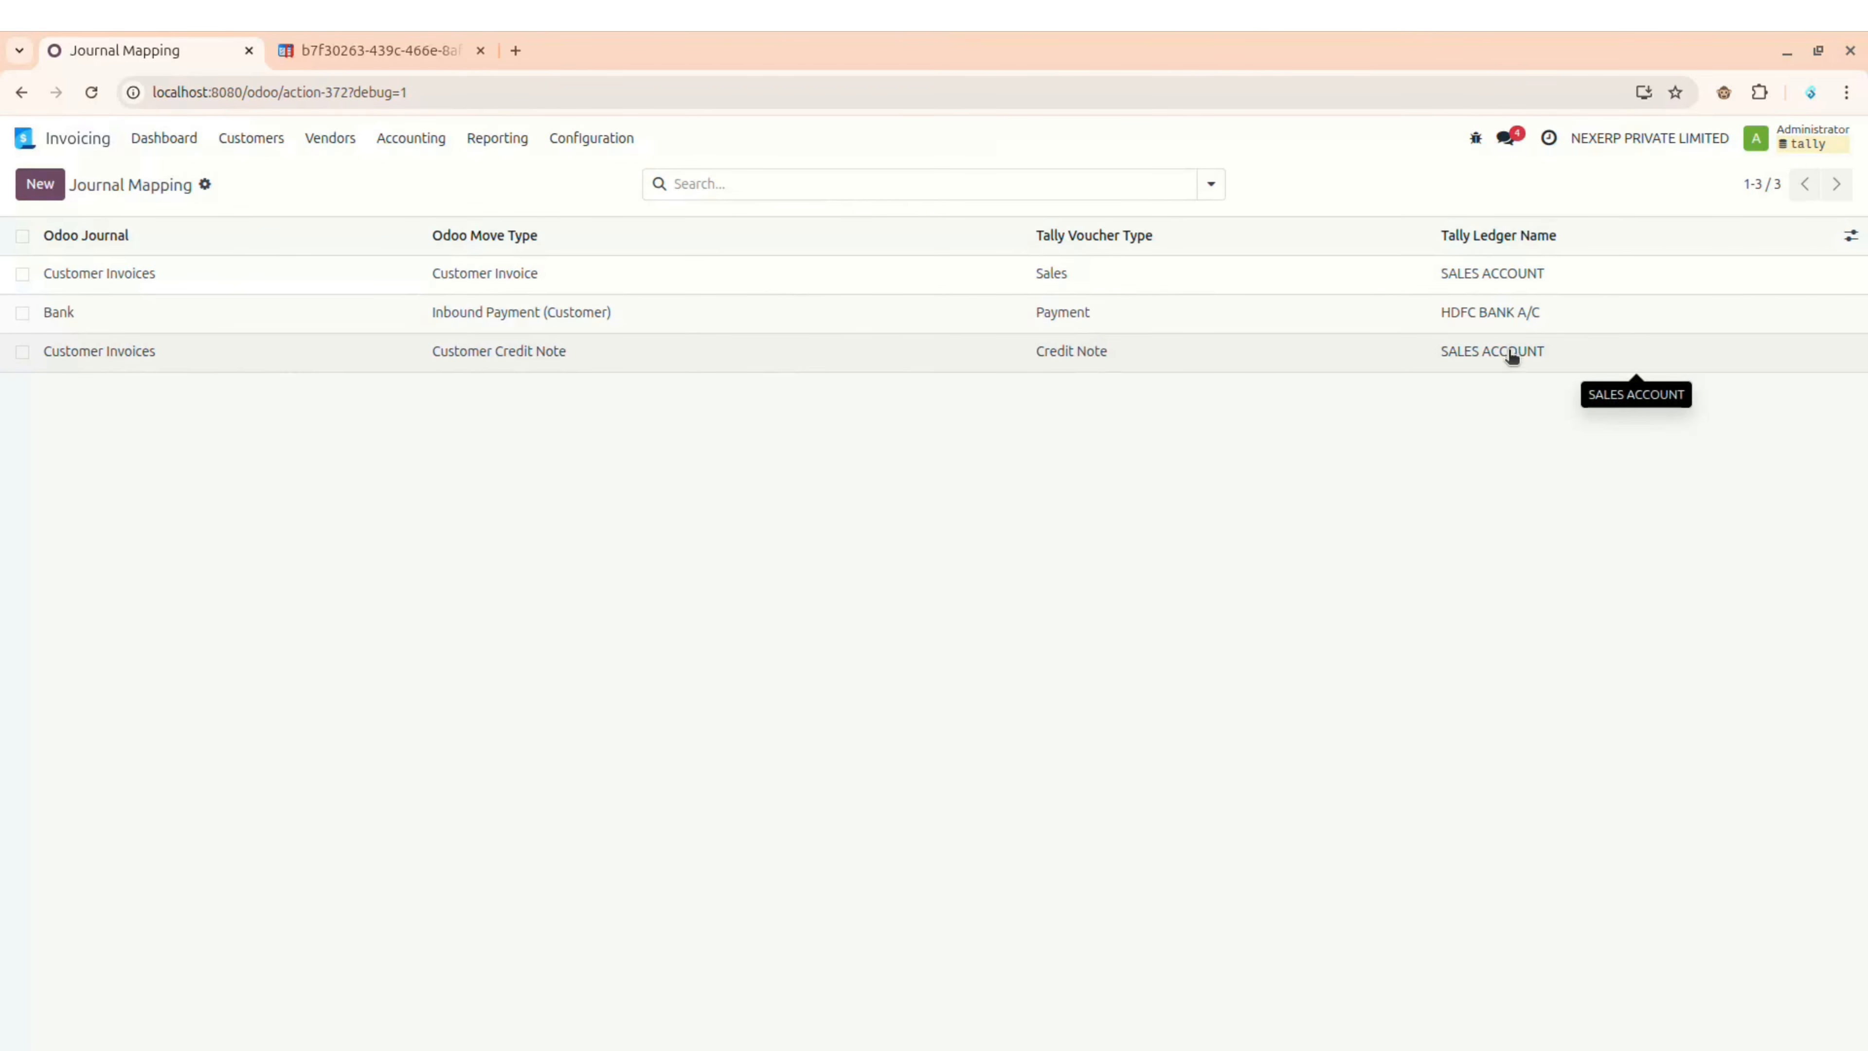
Step: Open Invoicing's Tally Account Mappings for the IGST, CGST and SGST Payable accounts
left_click(596, 138)
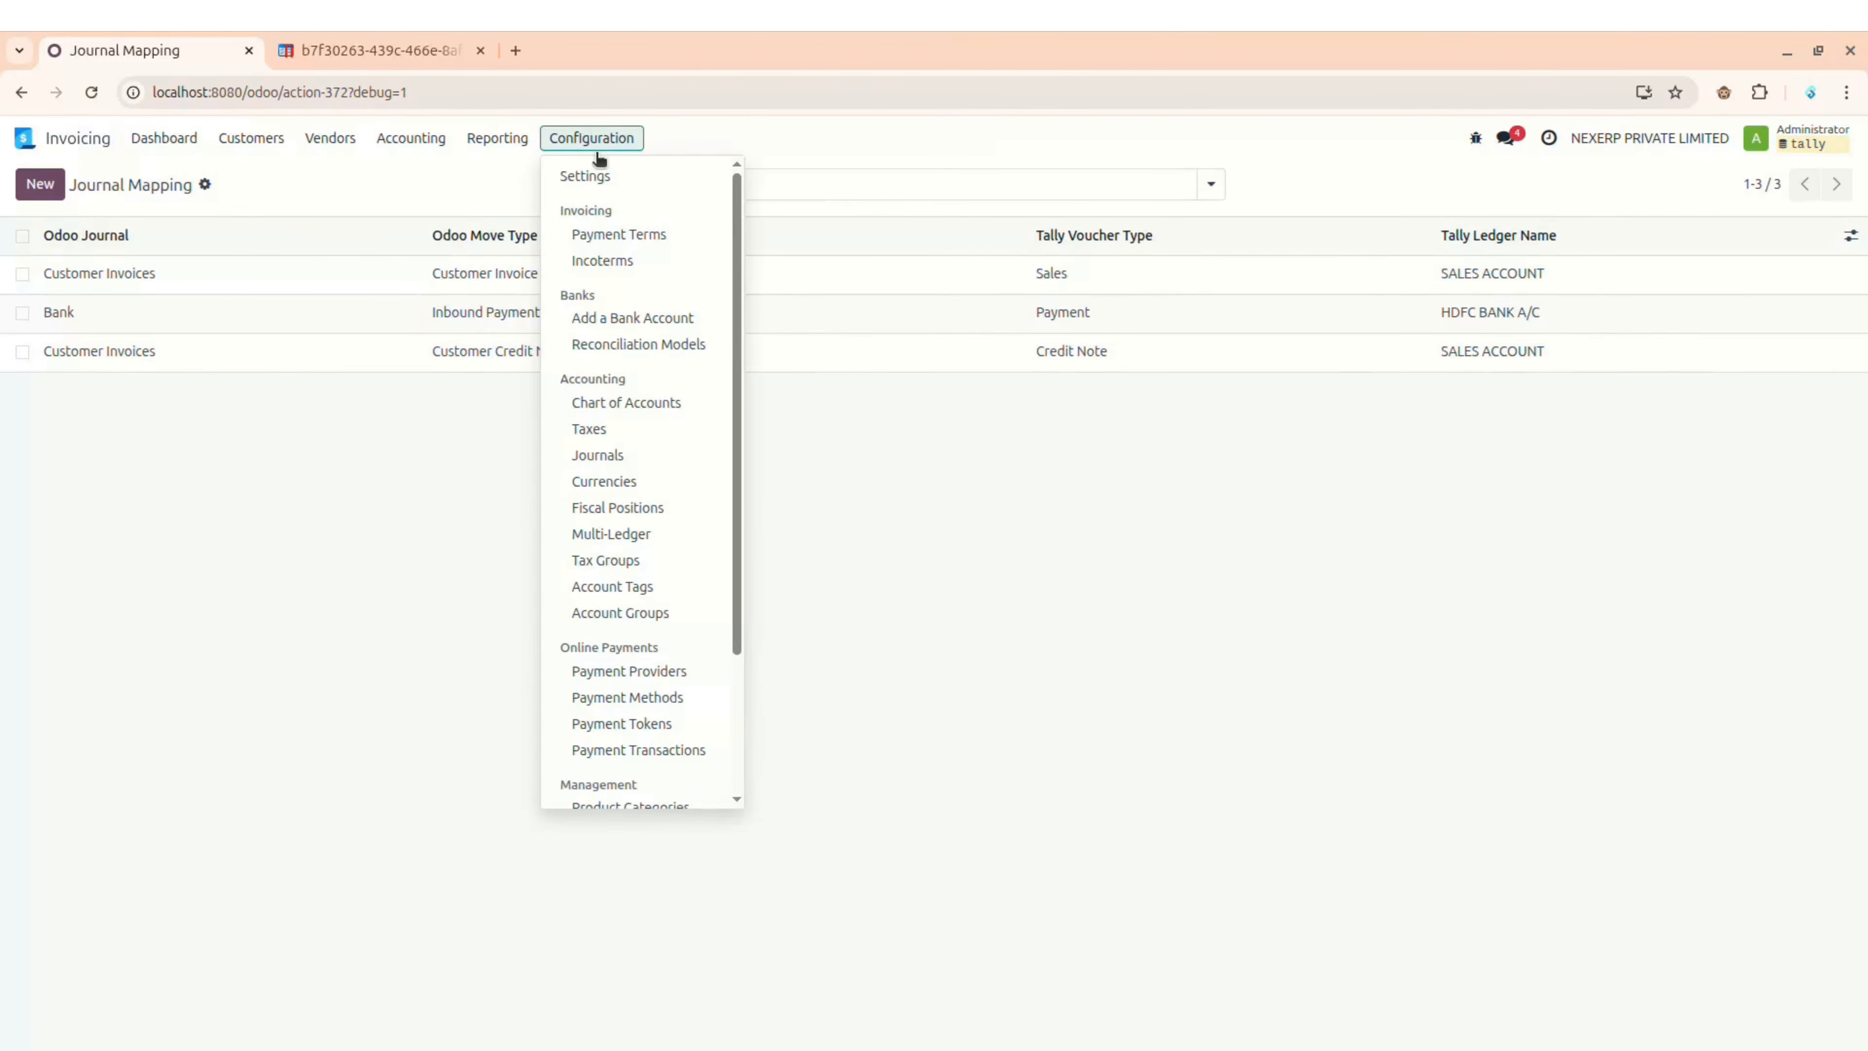
scroll(616, 623, "down", 3)
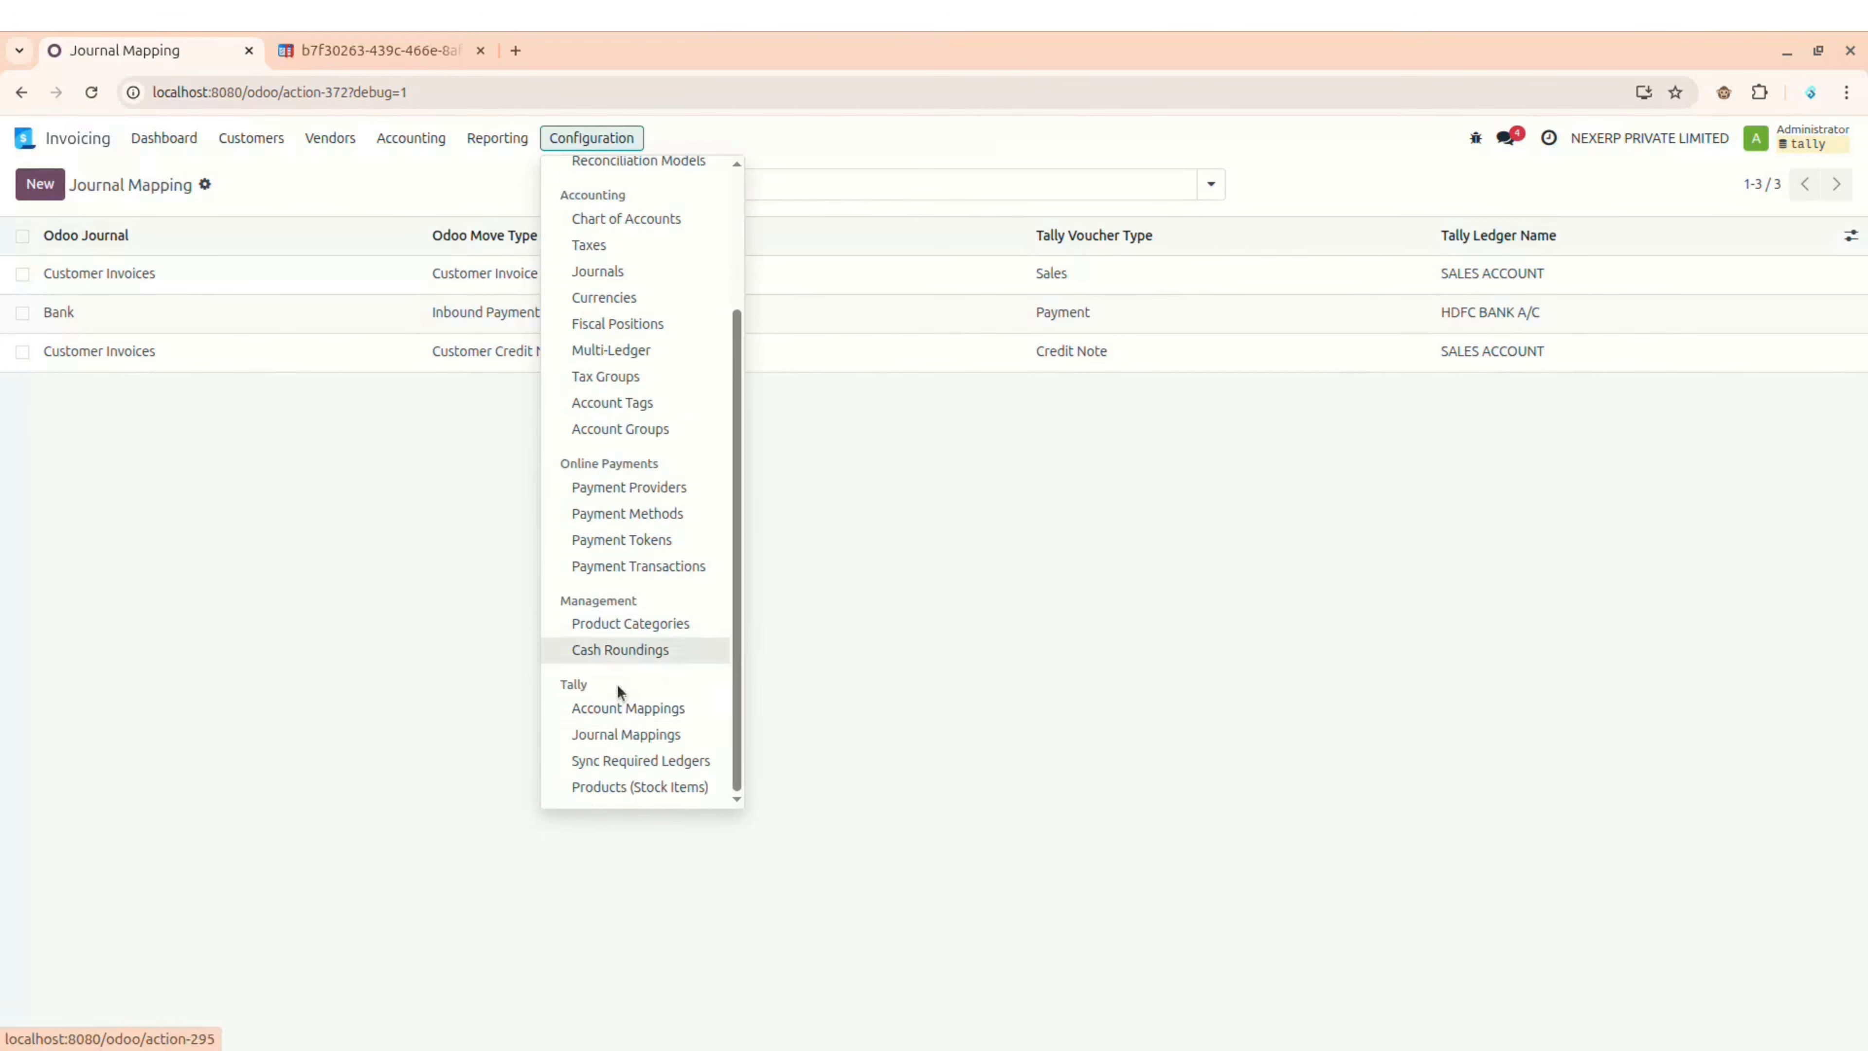
left_click(618, 714)
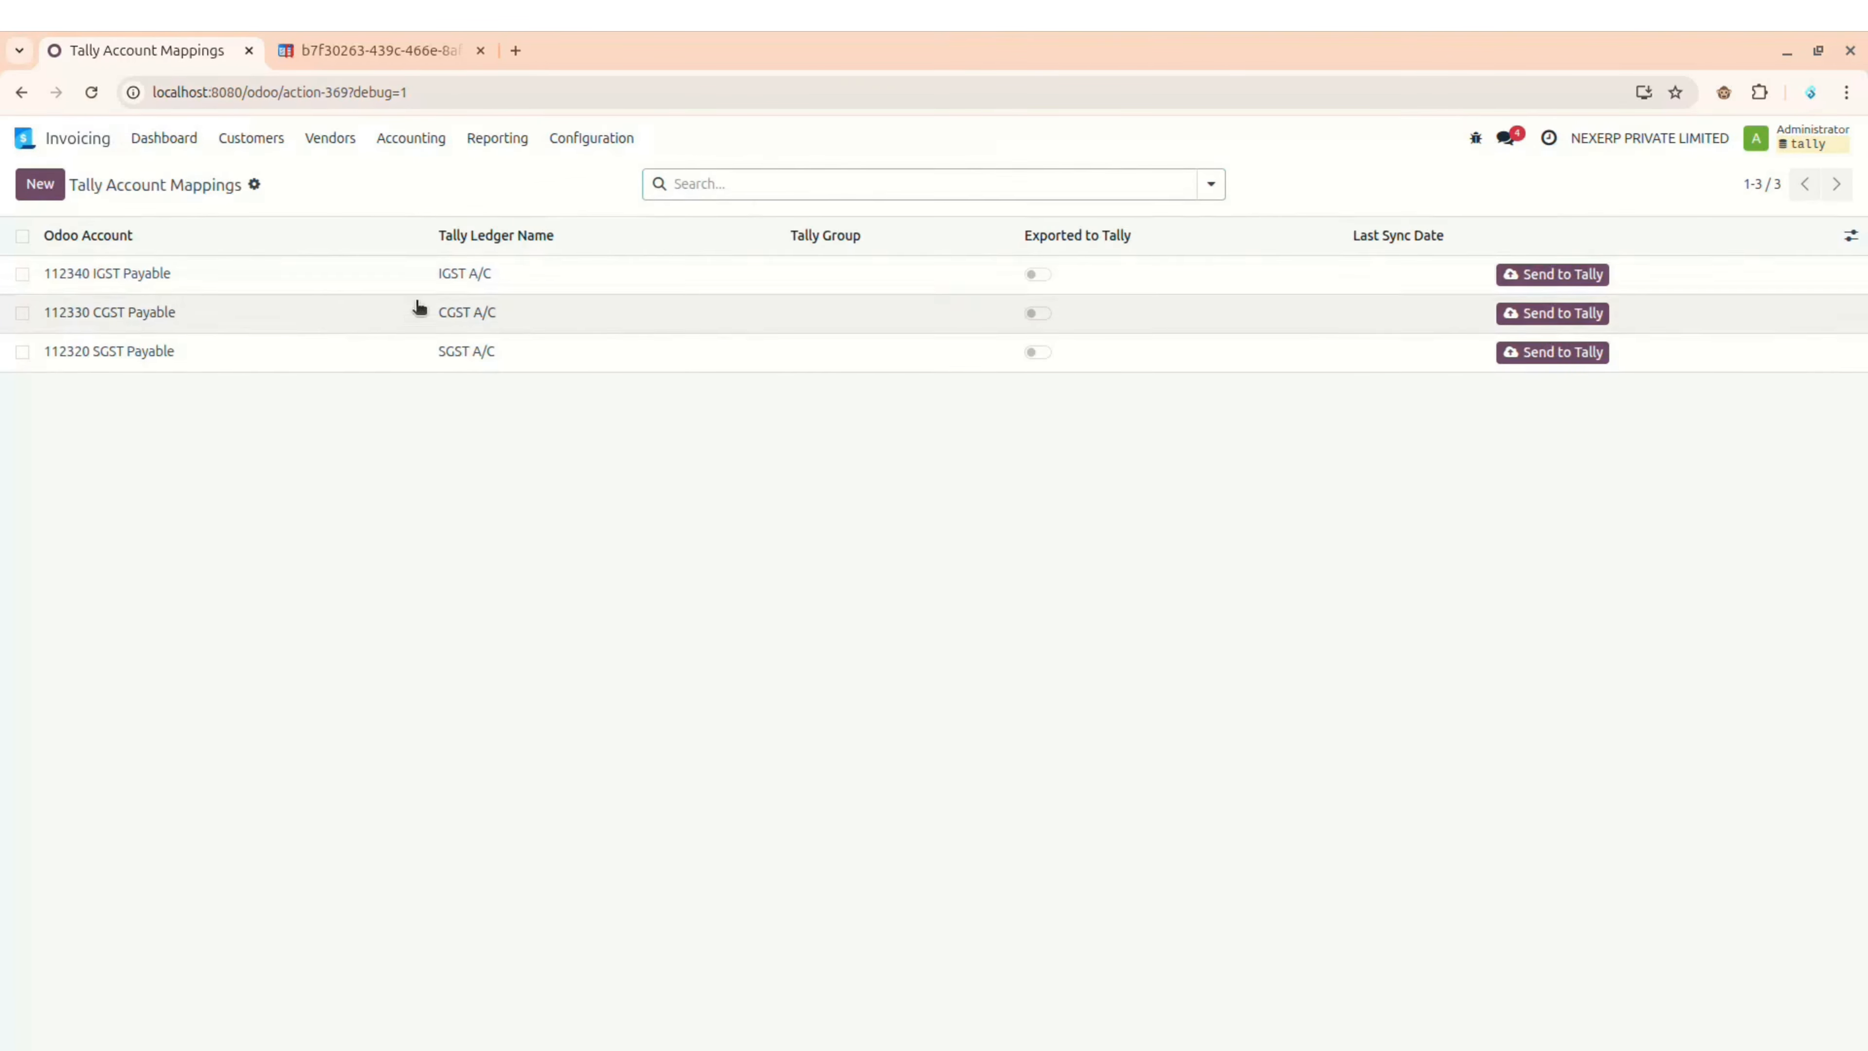
Step: Compare the mappings with Tally's tax ledgers and Sales voucher class, then exit Tally to Odoo
key("alt+Tab")
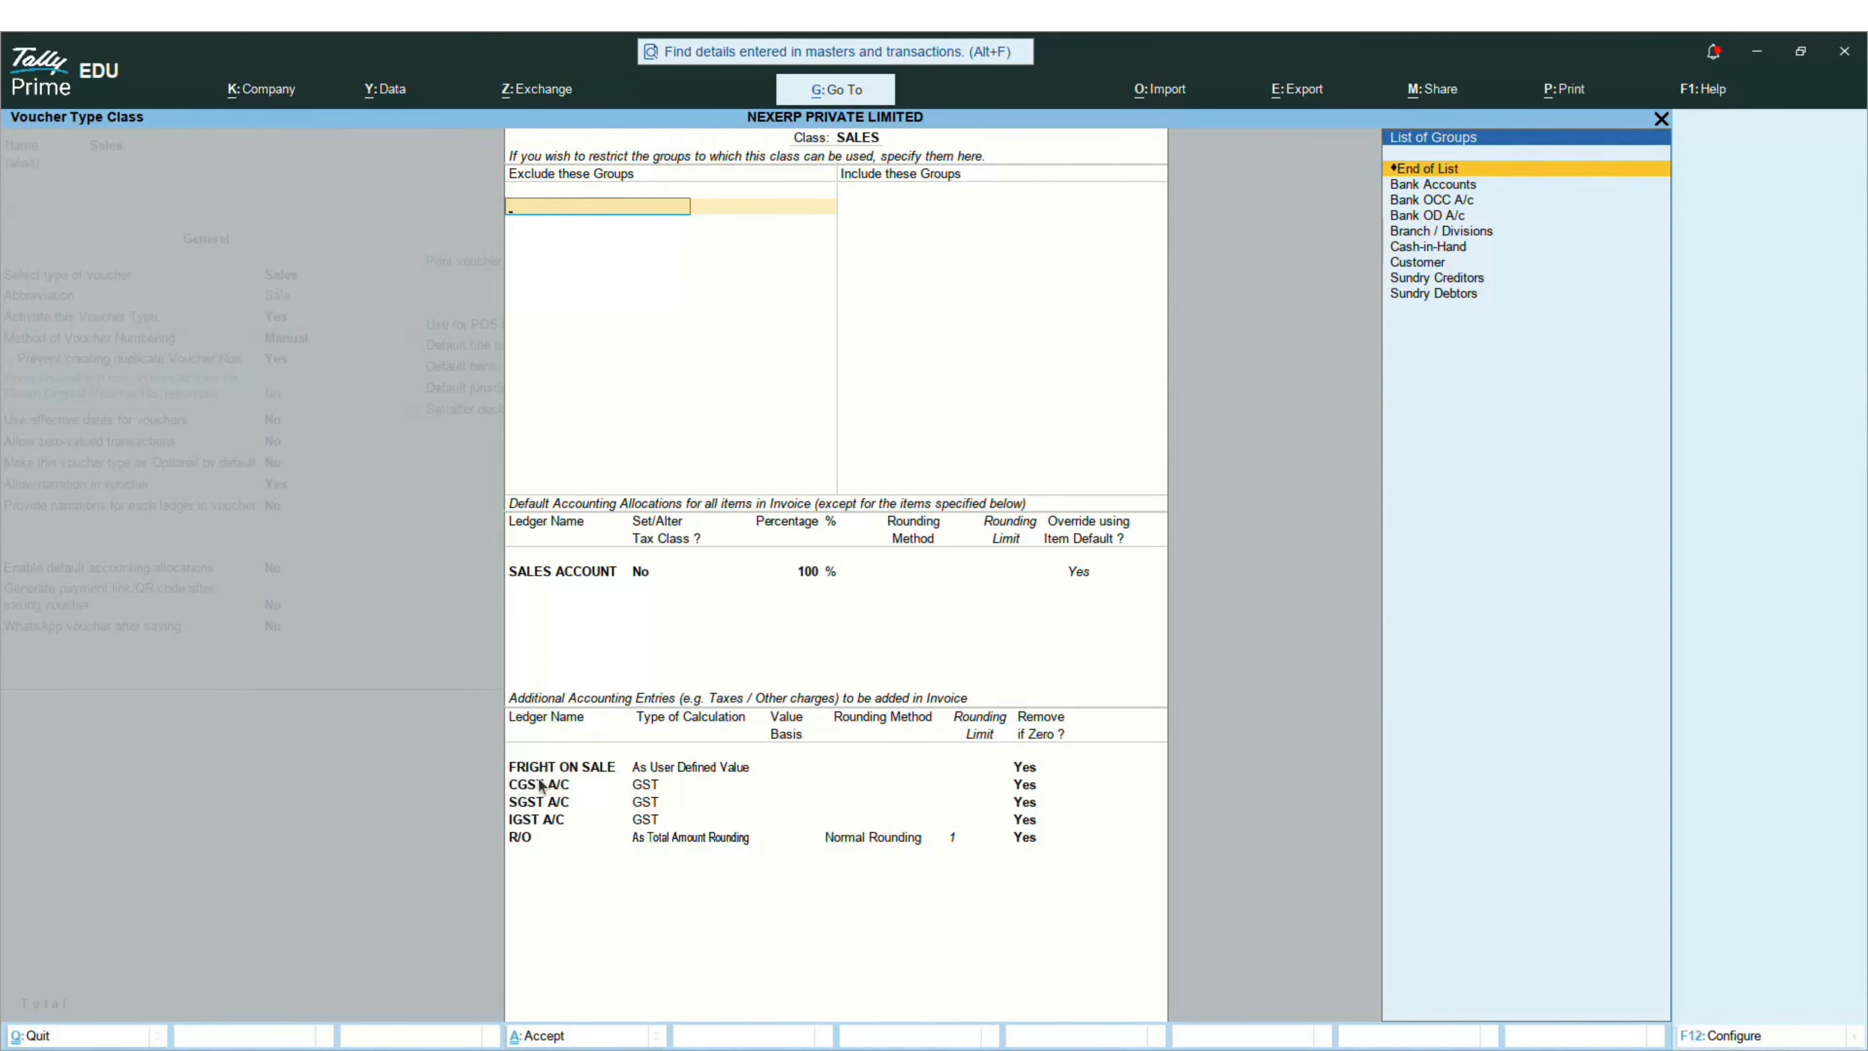
key("alt+Tab")
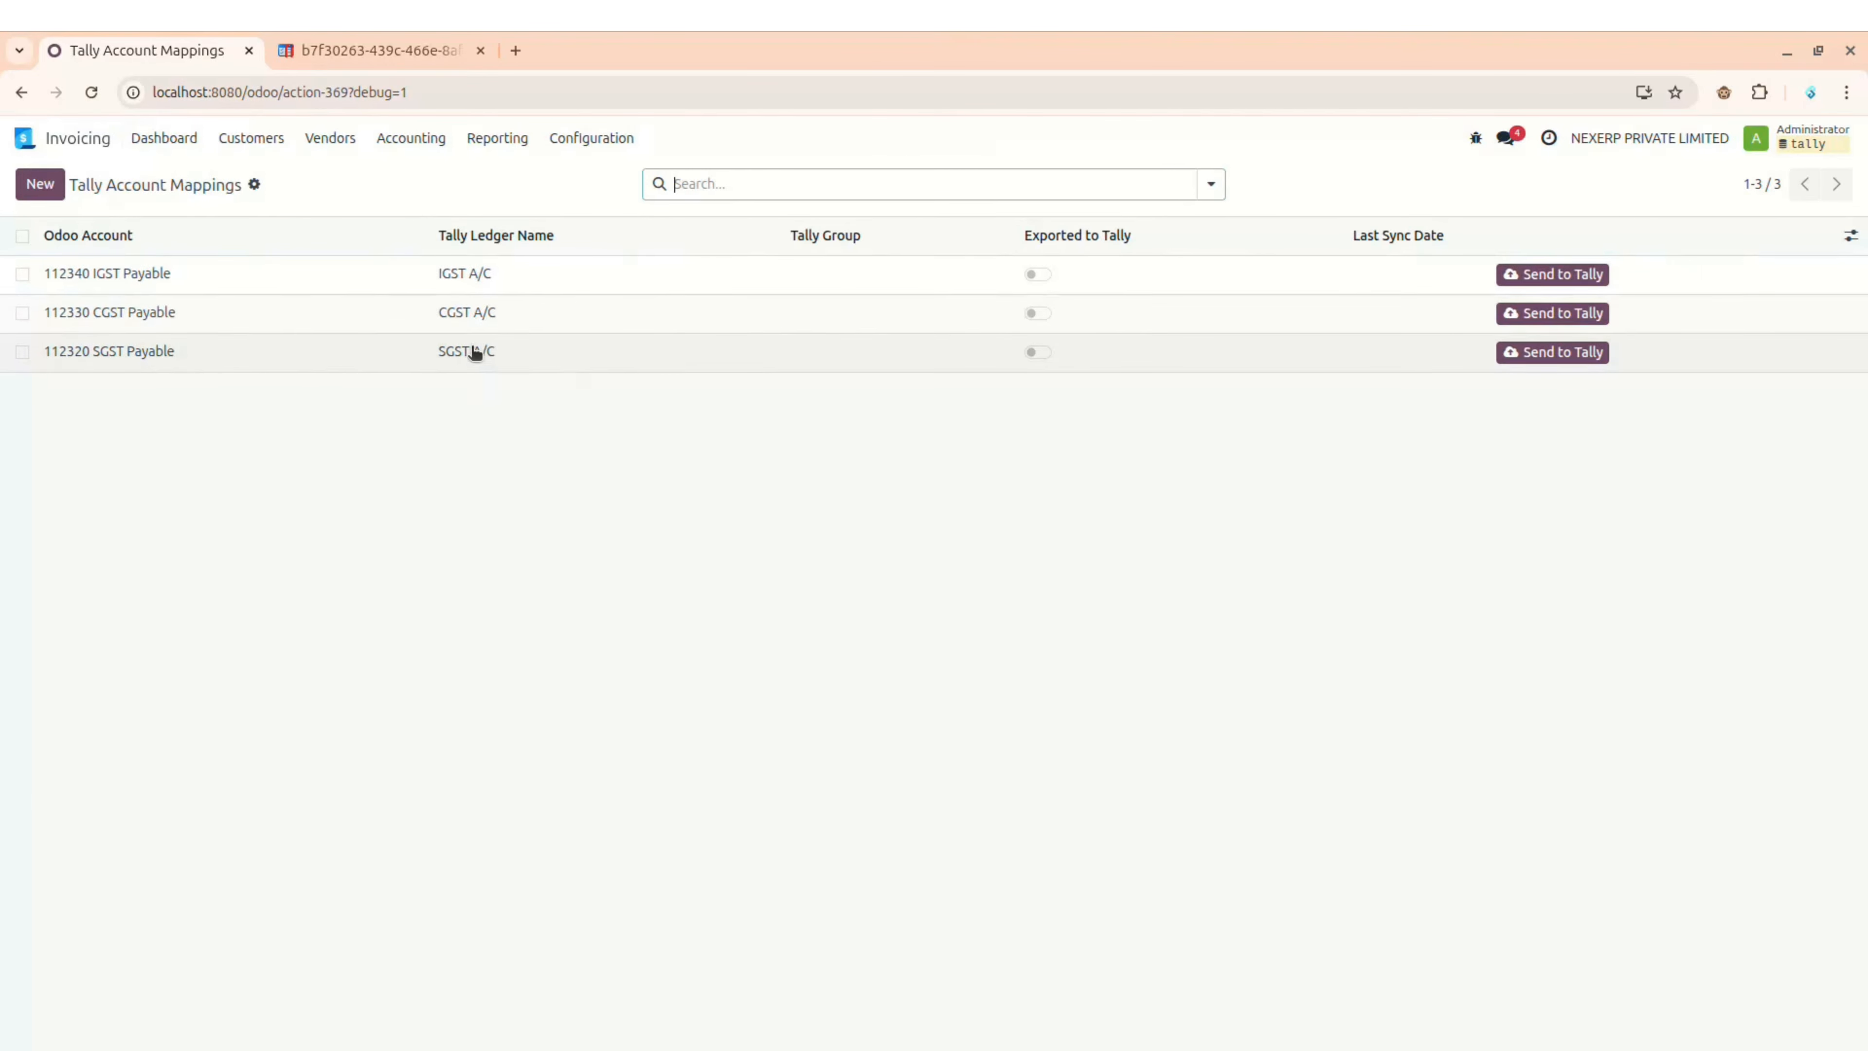
key("alt+Tab")
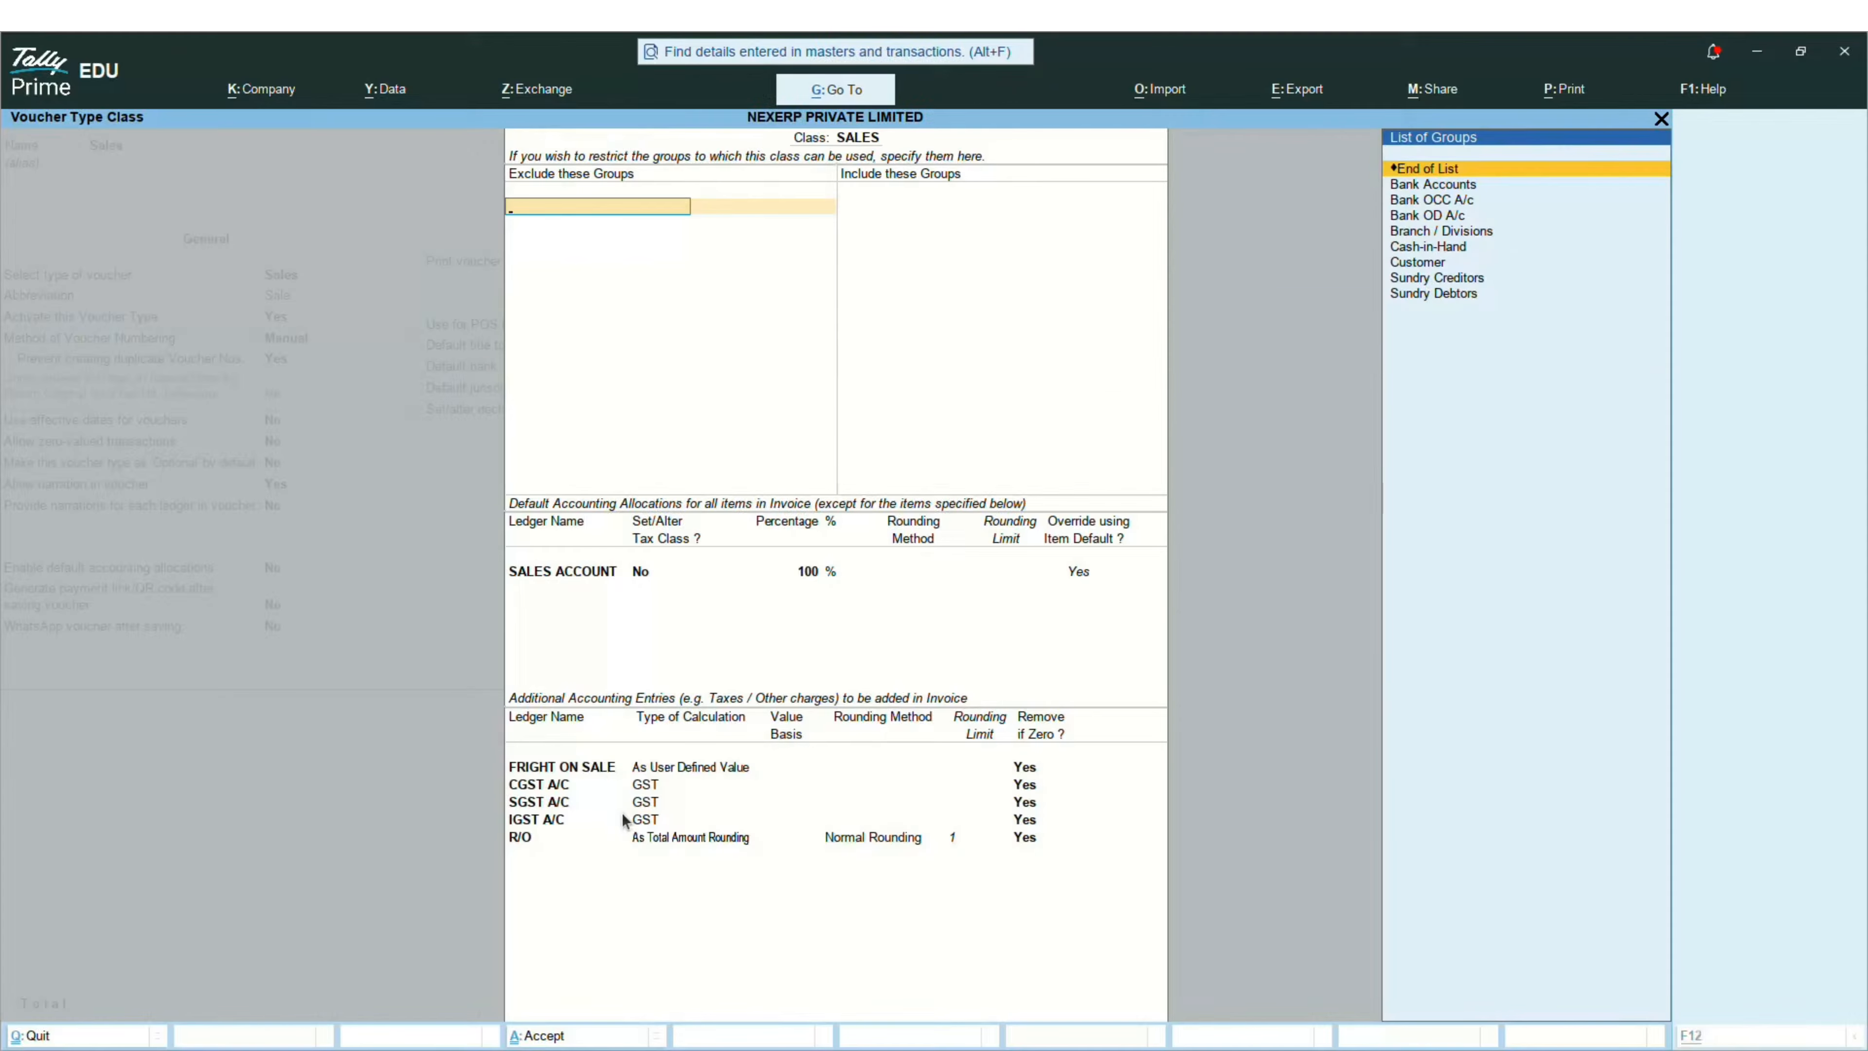
key("alt+Tab")
key("alt")
key("alt+Tab")
key("Escape")
key("Escape")
key("Return")
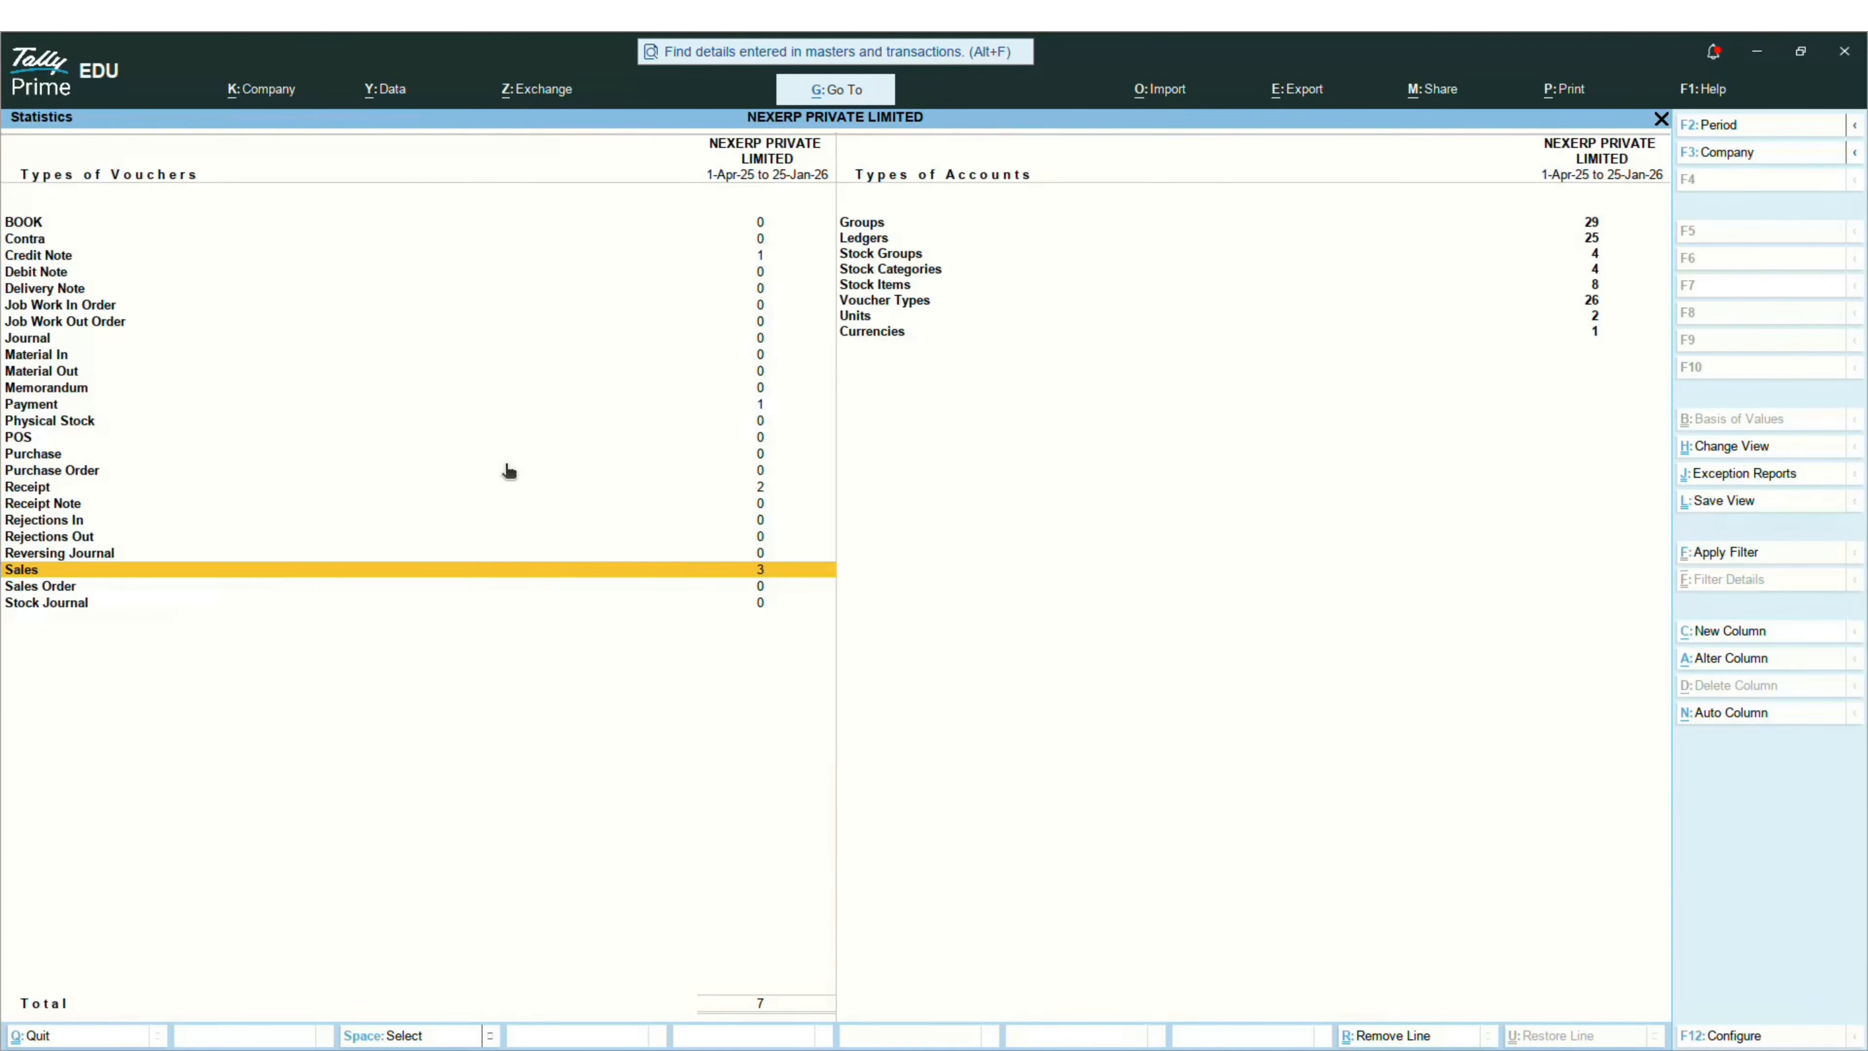
key("Escape")
key("Escape")
key("Escape")
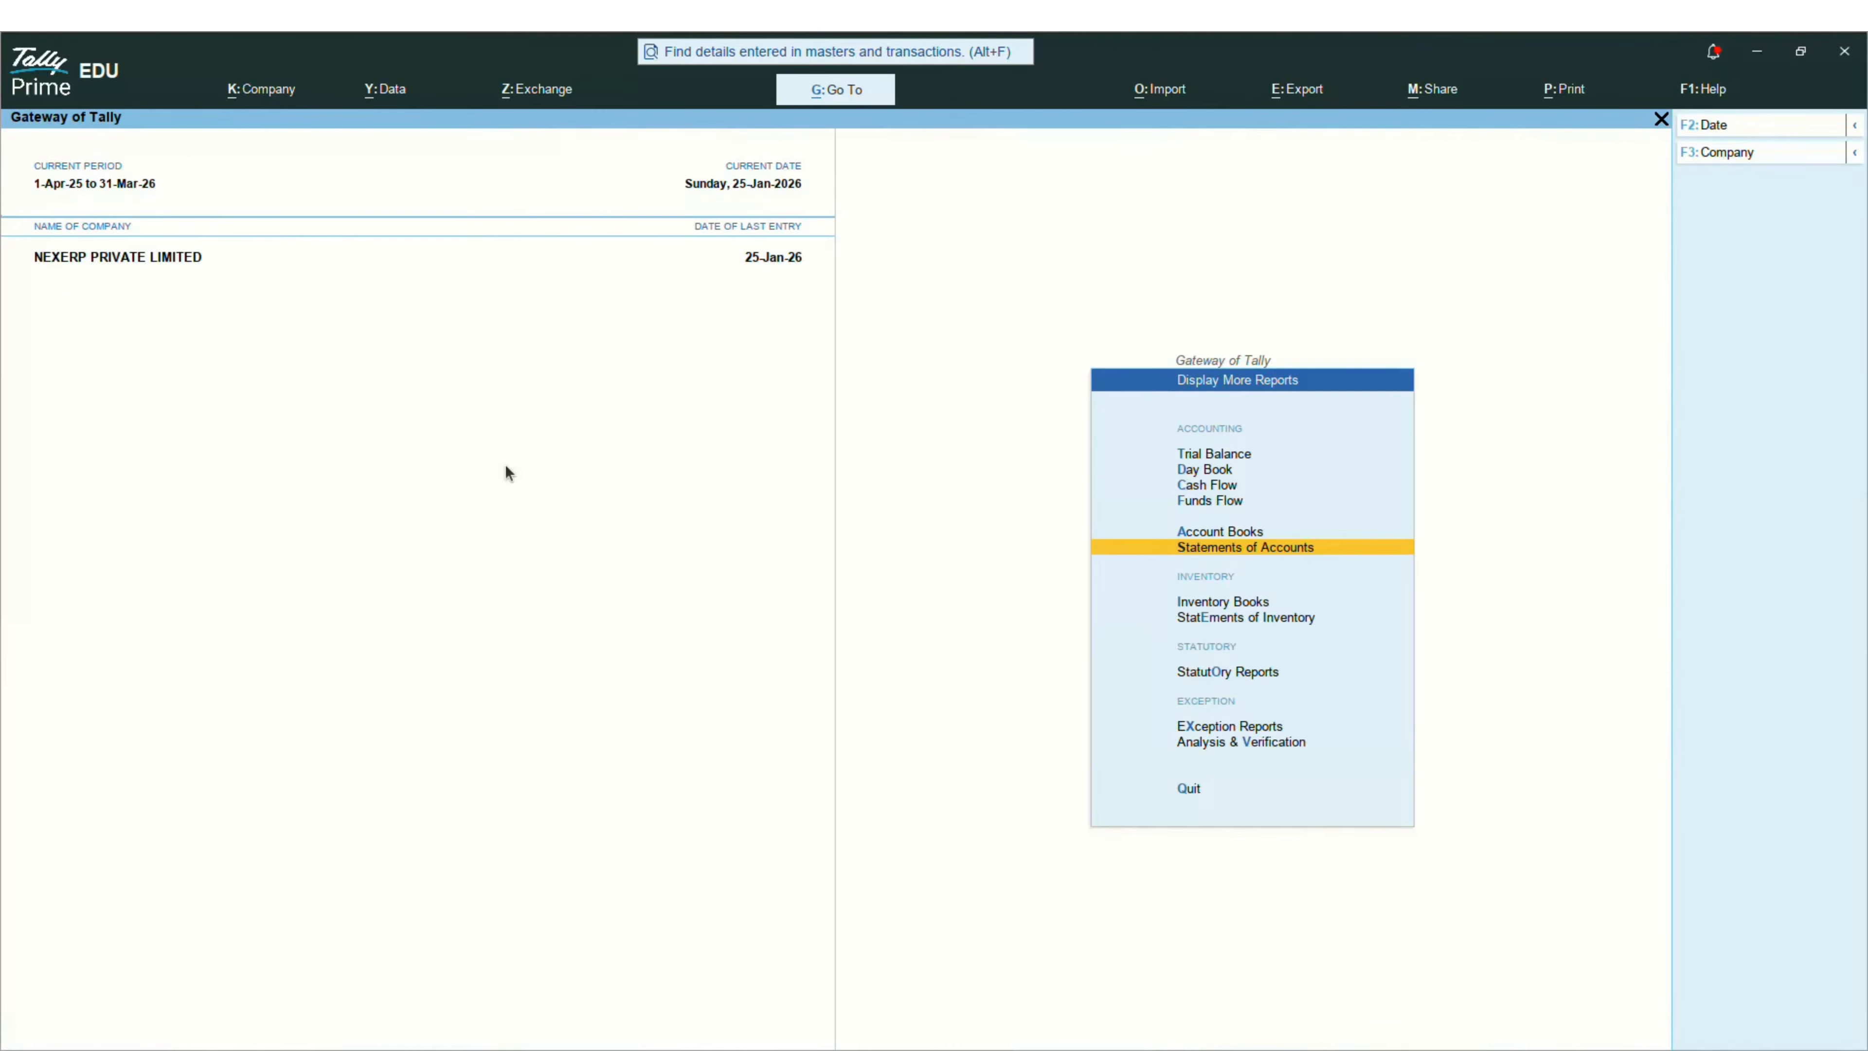
key("alt+Tab")
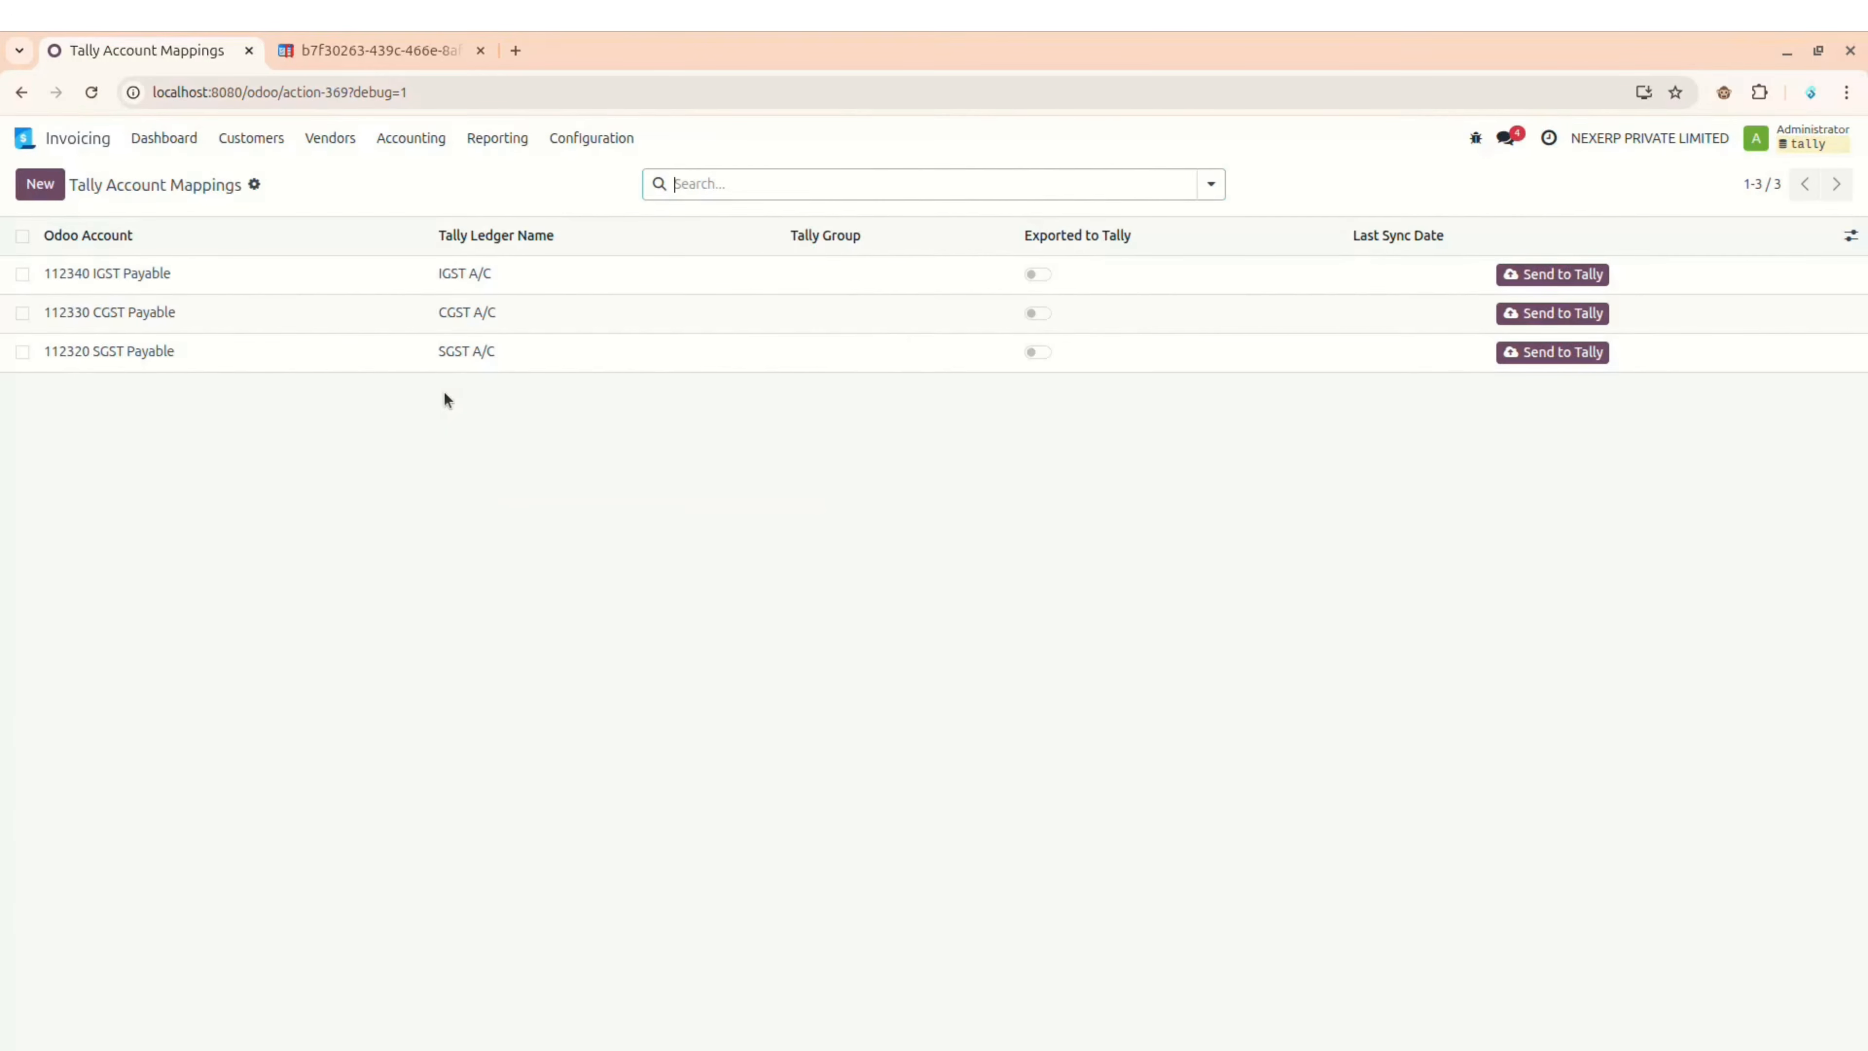
Step: Change the Bank journal mapping's Tally voucher type from Payment to Receipt and save
left_click(609, 145)
scroll(636, 695, "down", 3)
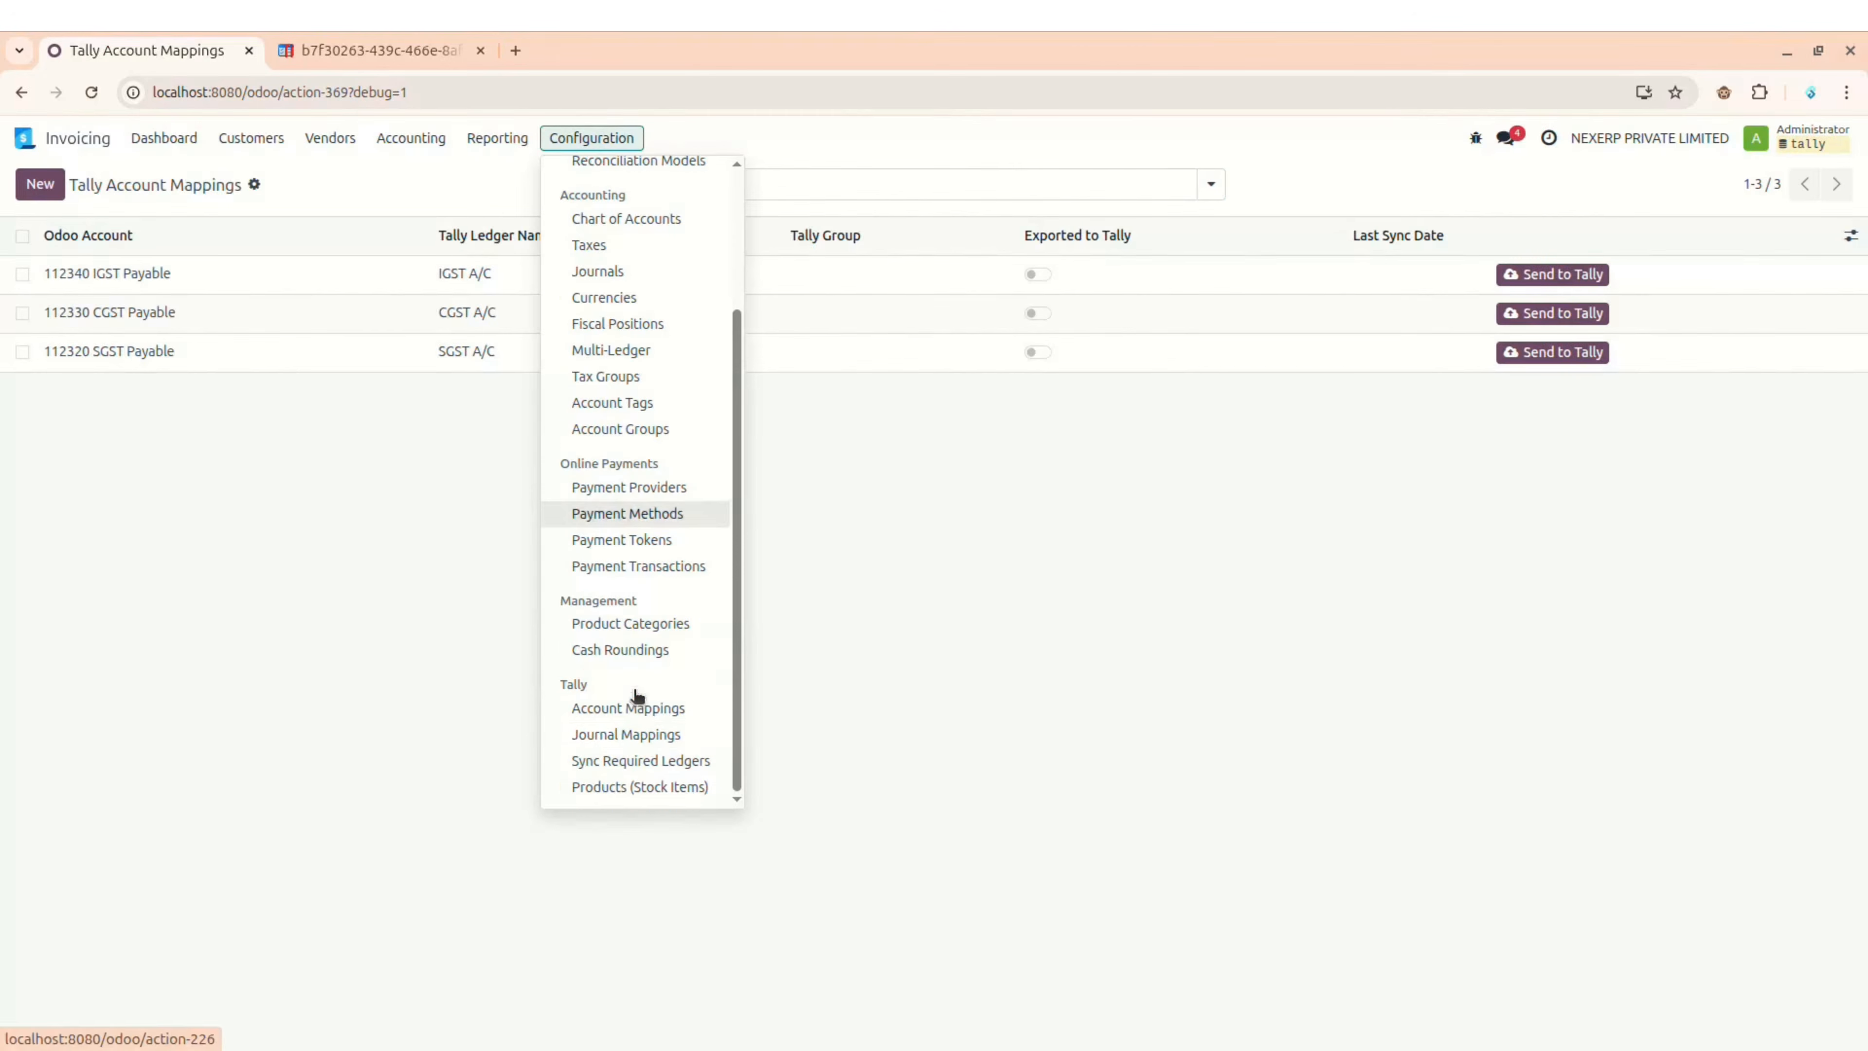
left_click(629, 735)
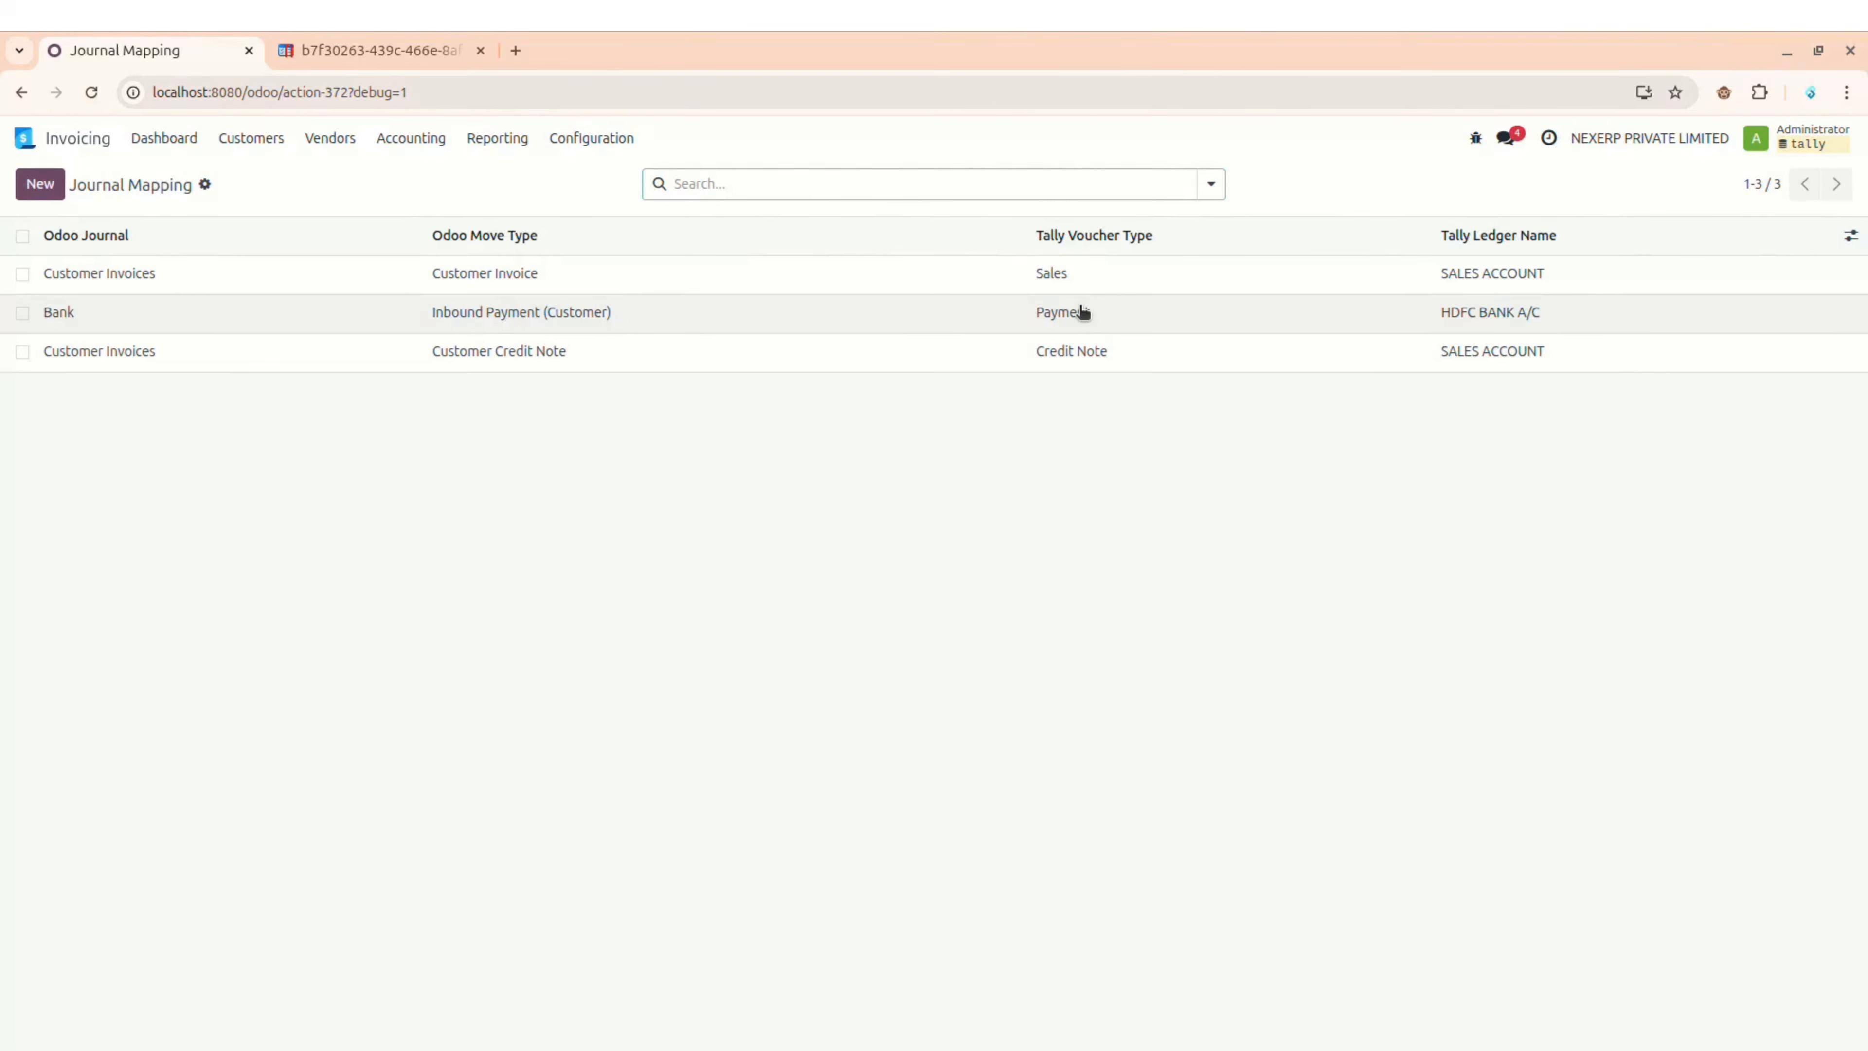
left_click(1110, 313)
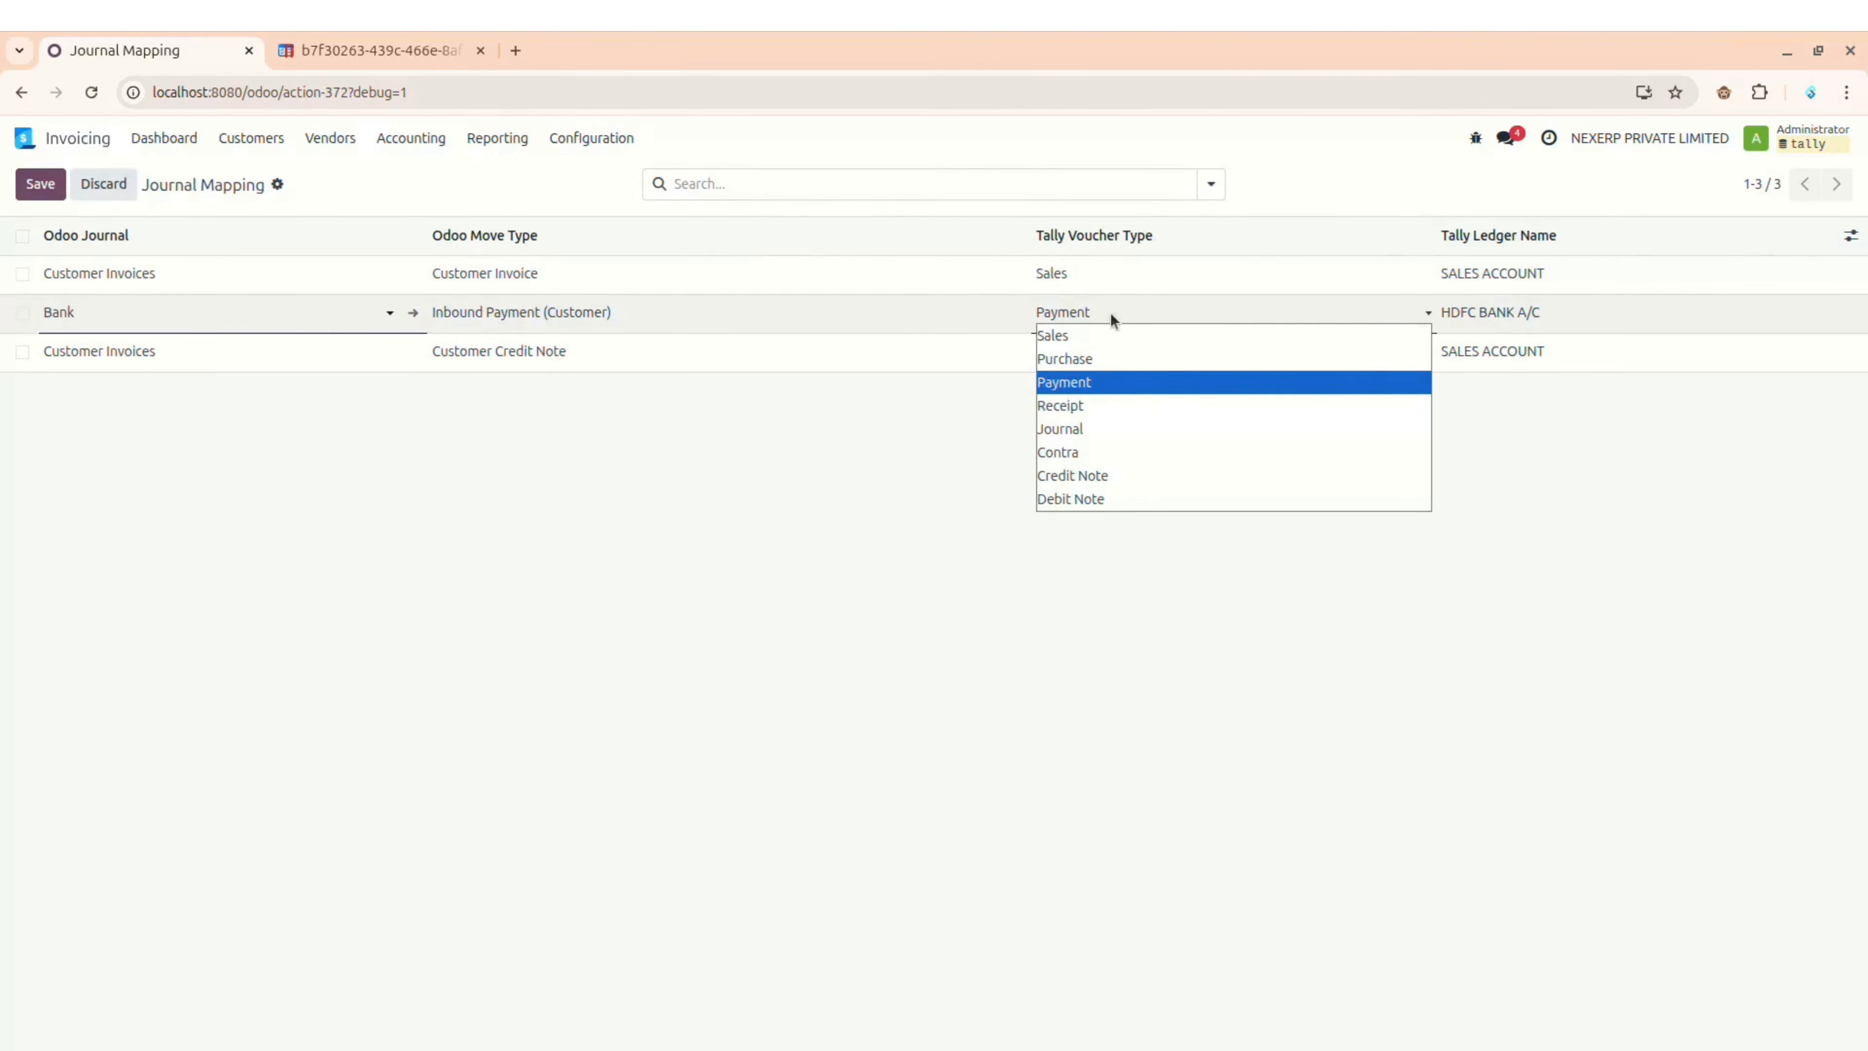
left_click(1105, 412)
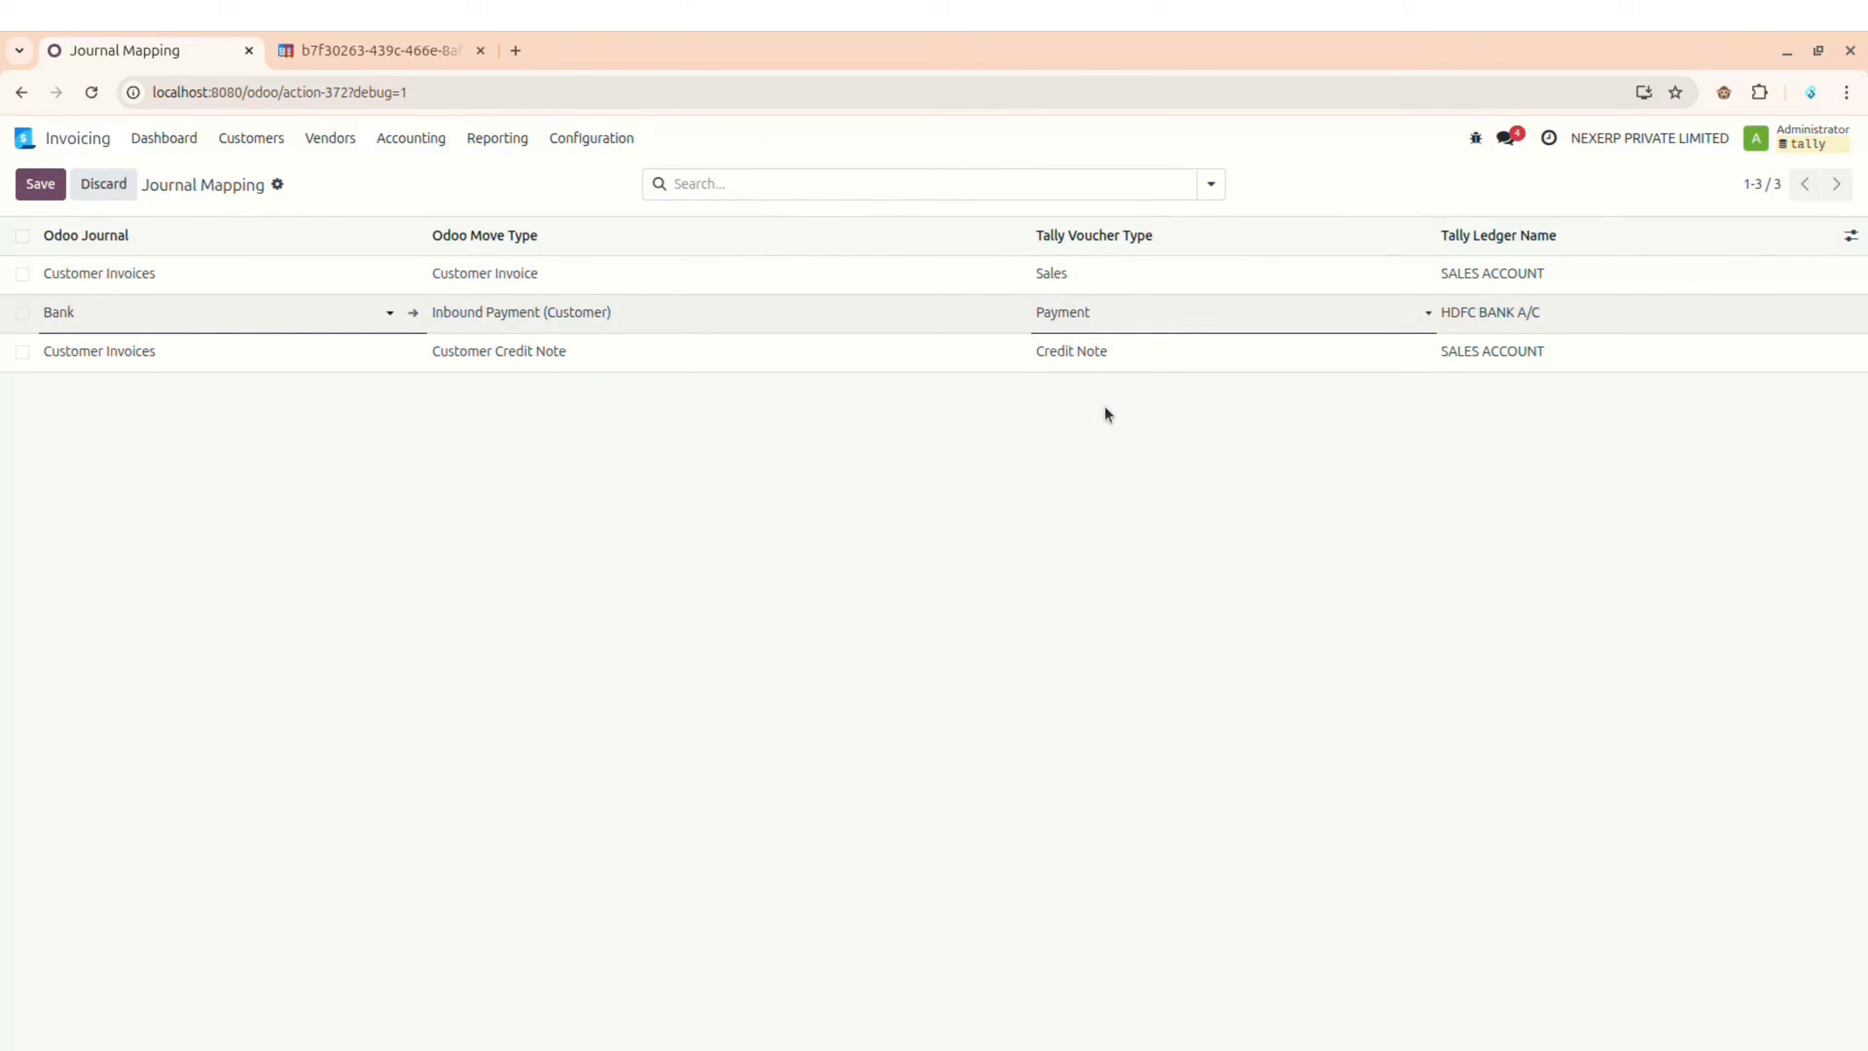
left_click(836, 455)
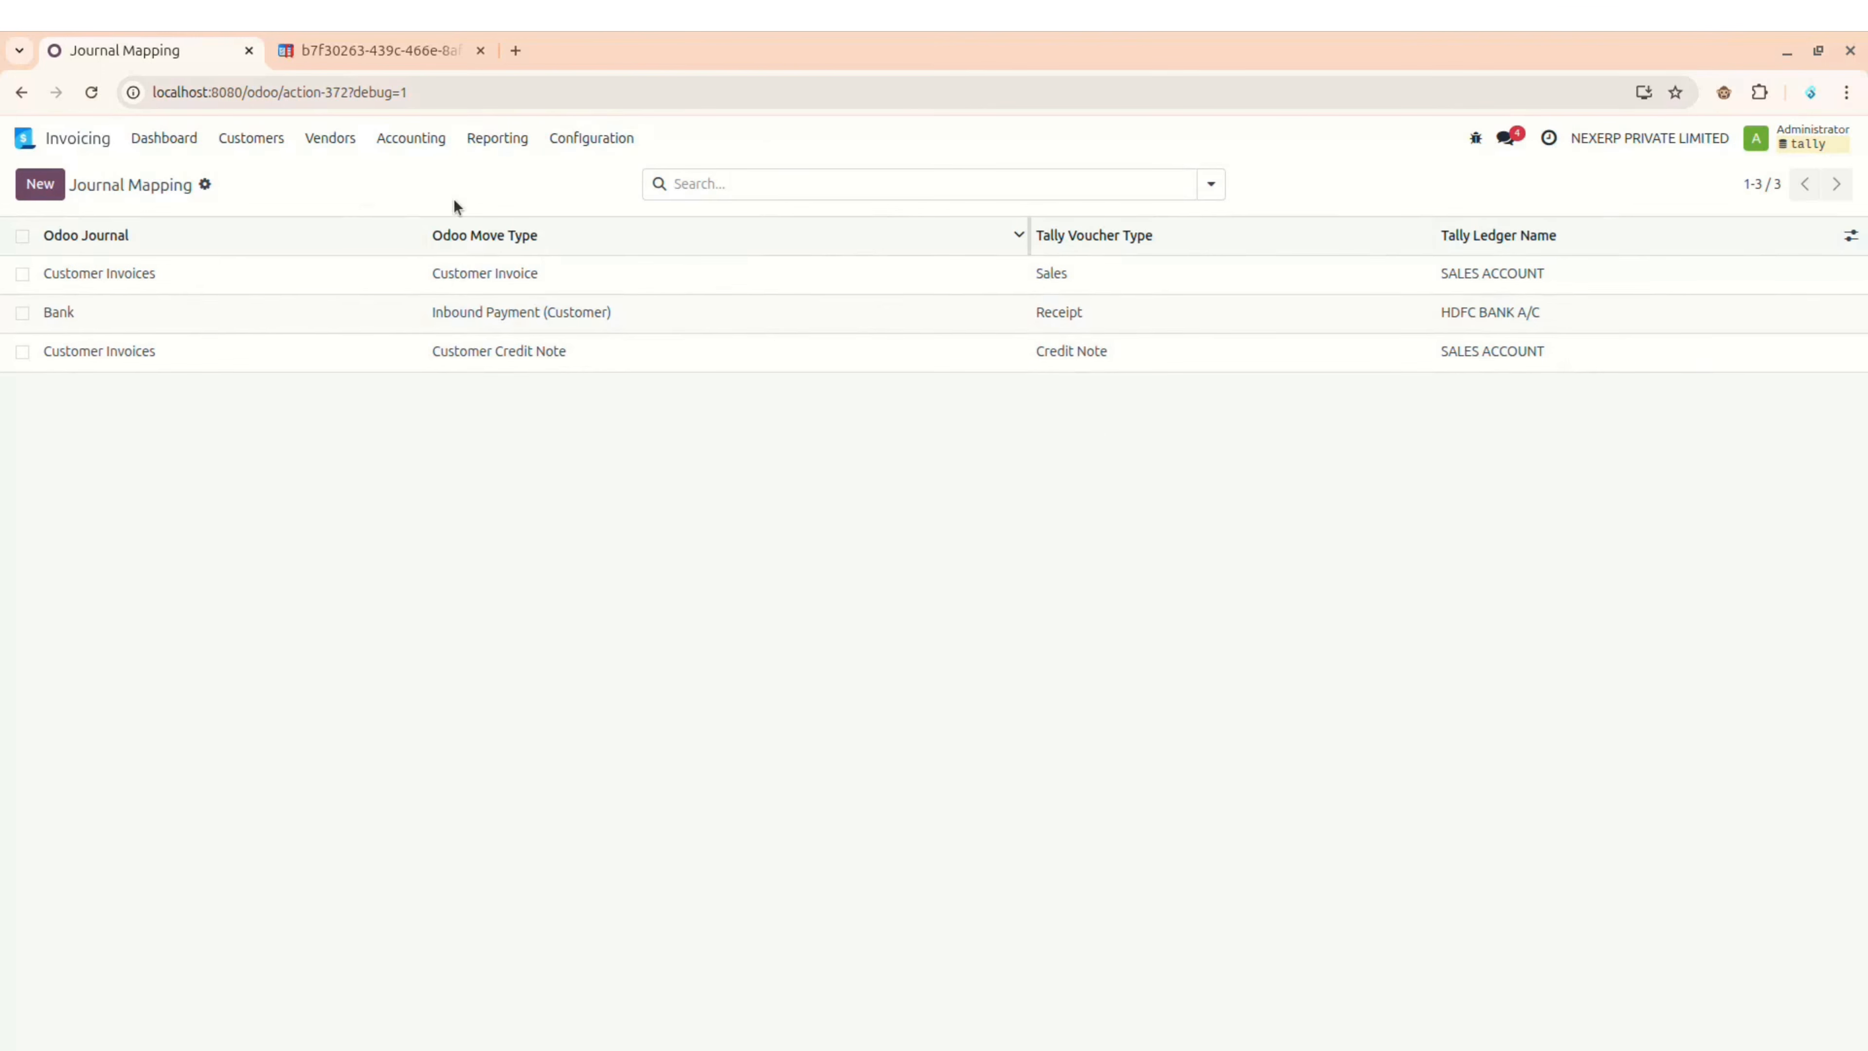
Step: Start a customer invoice for HINDUSTAN COPPER LIMITED with invoice and due dates 12/02/2025
left_click(237, 141)
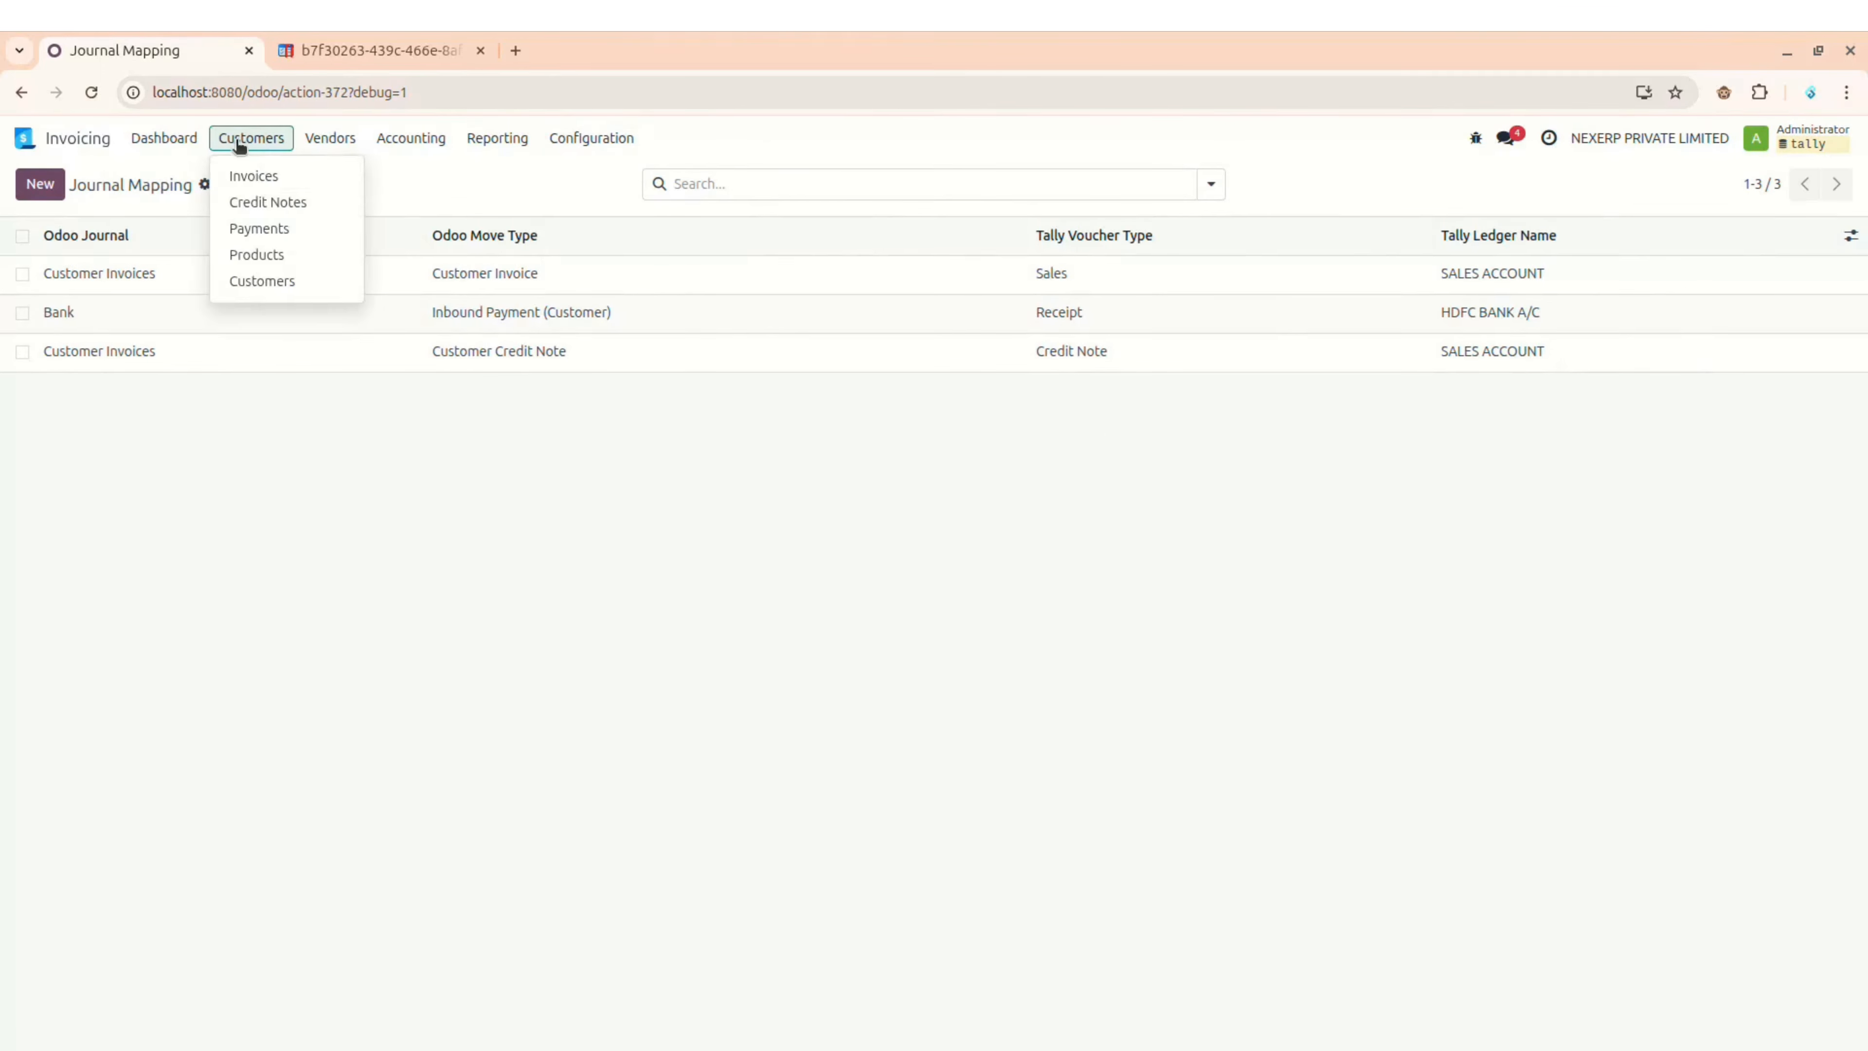
left_click(255, 178)
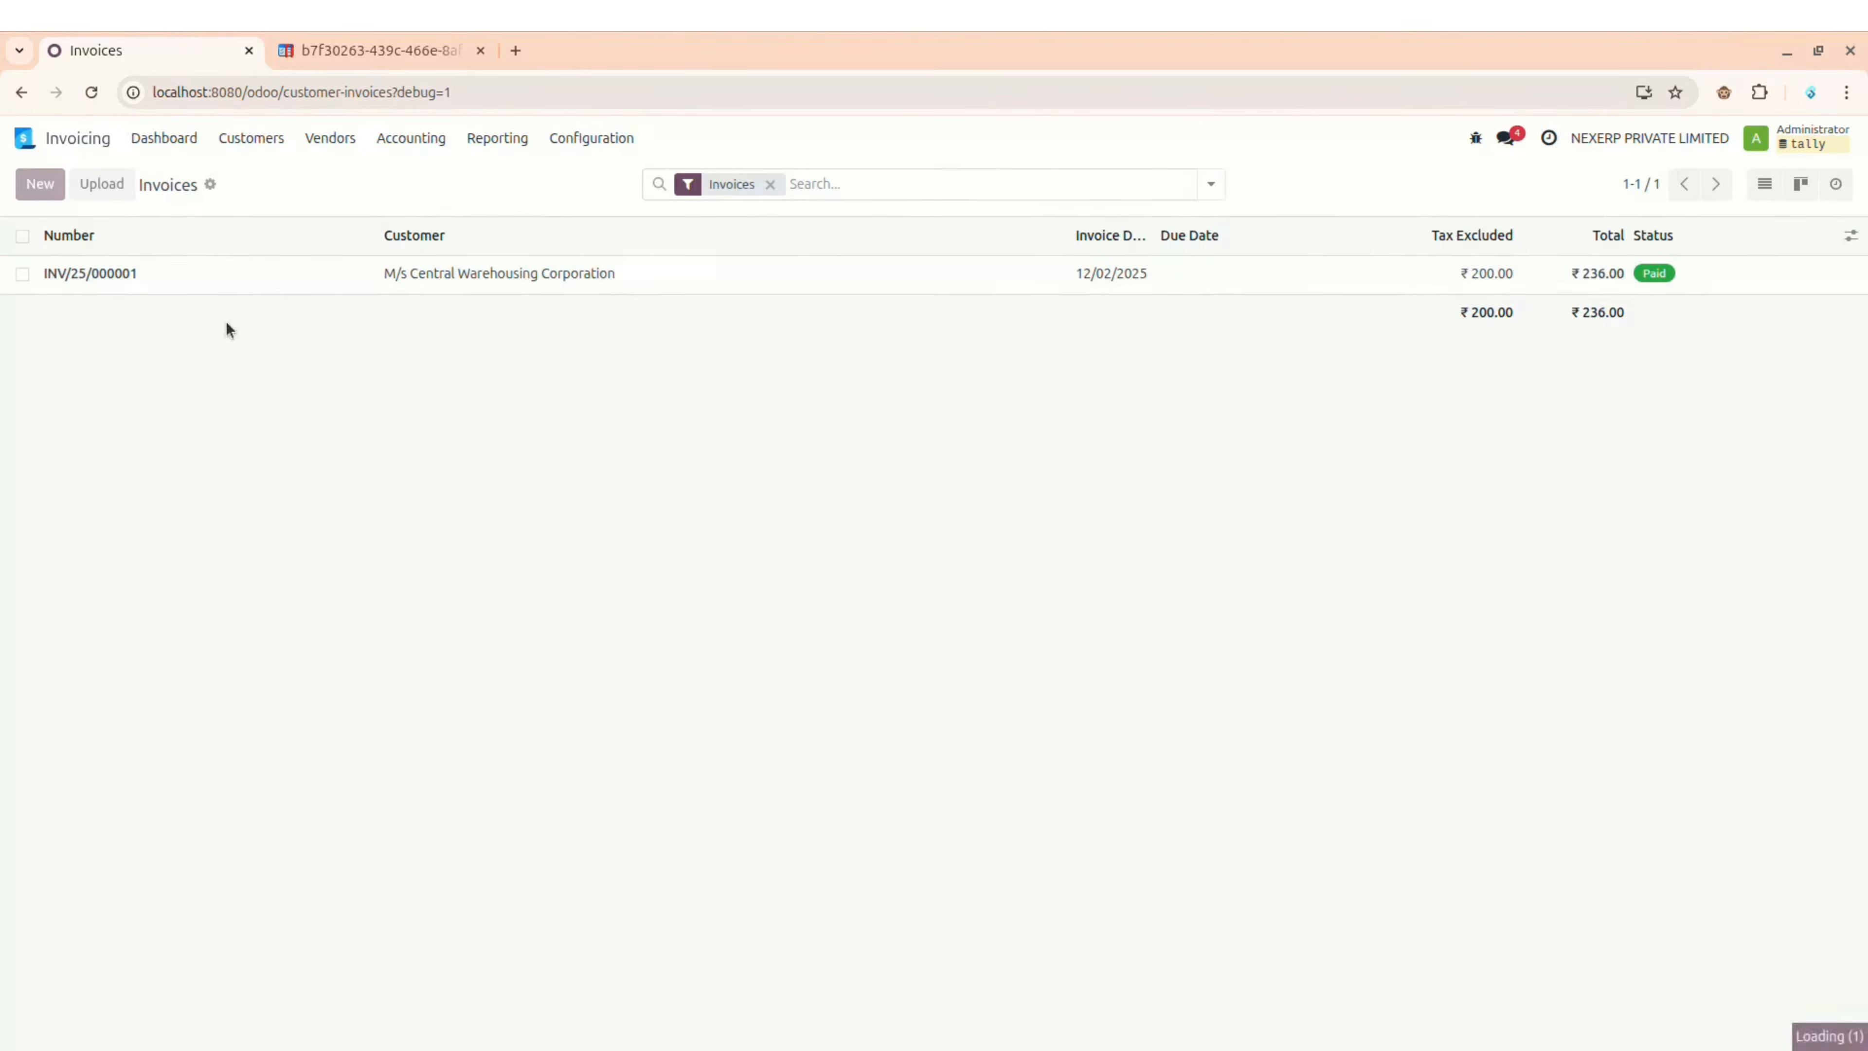
left_click(293, 370)
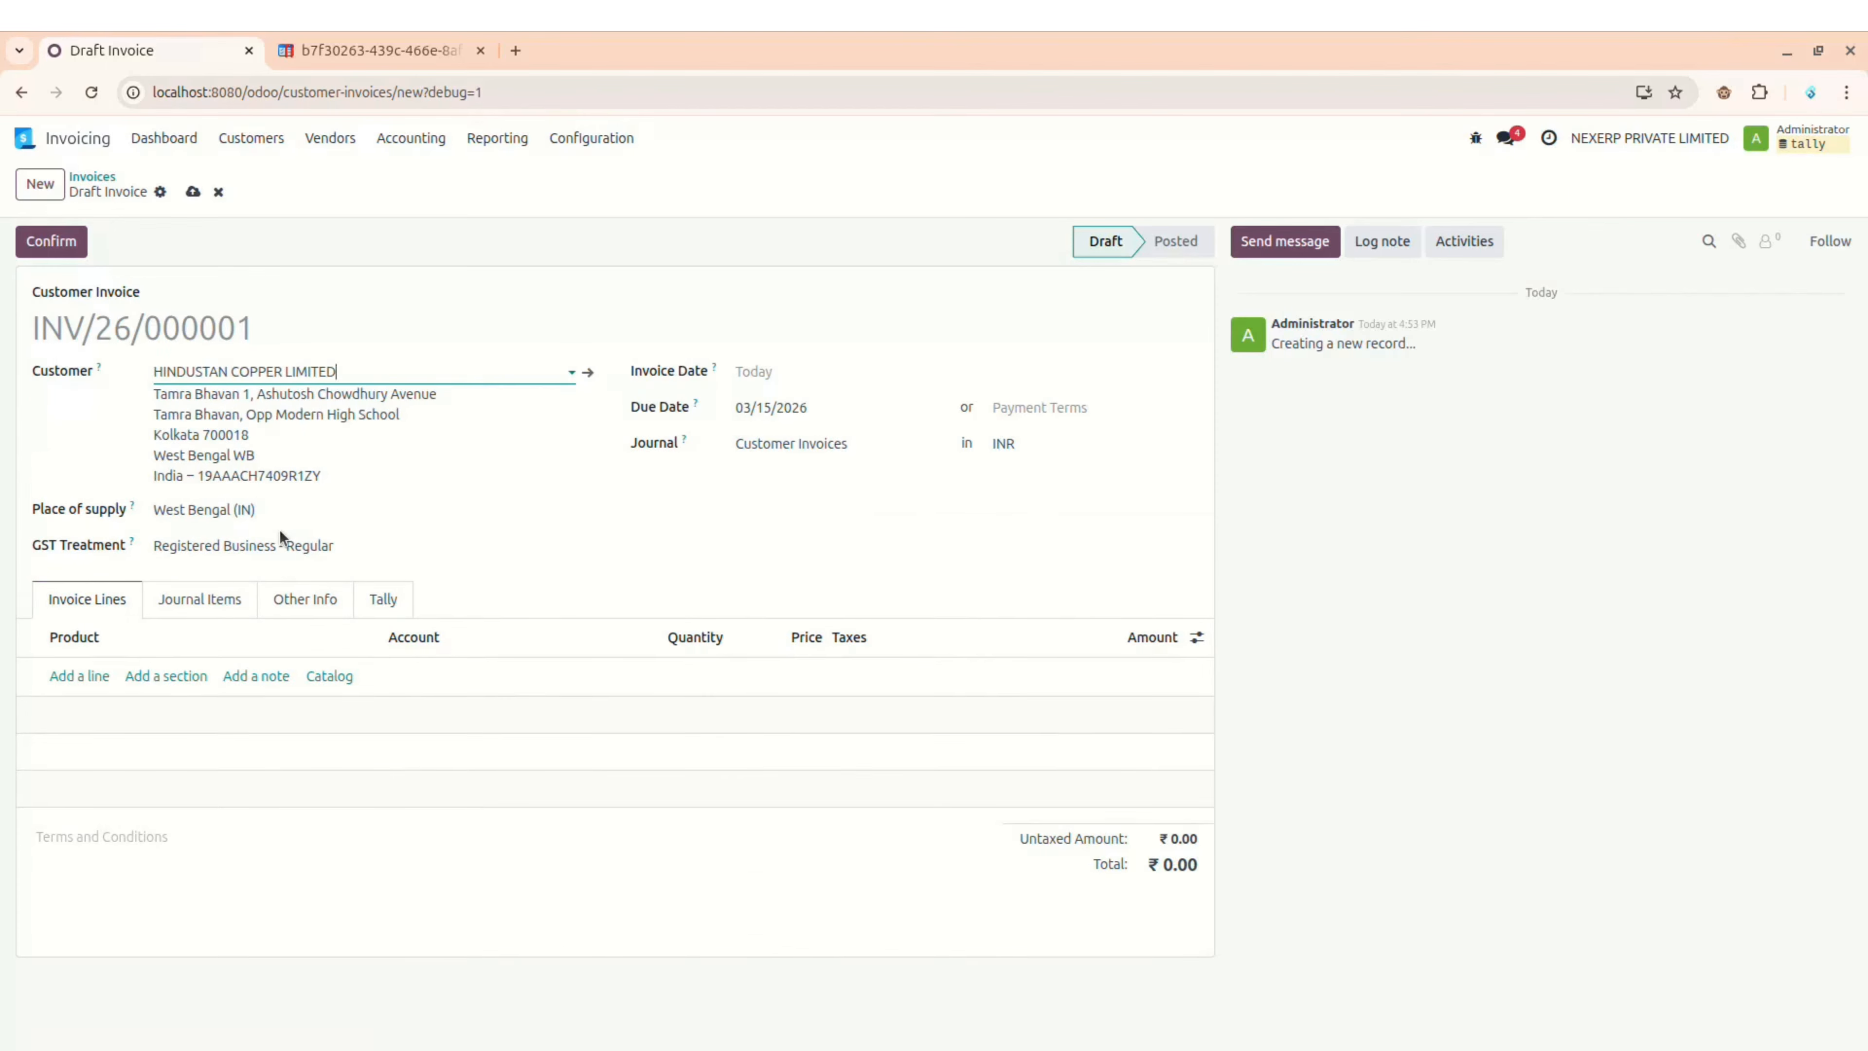
left_click(836, 379)
left_click(801, 428)
left_click(802, 428)
left_click(802, 428)
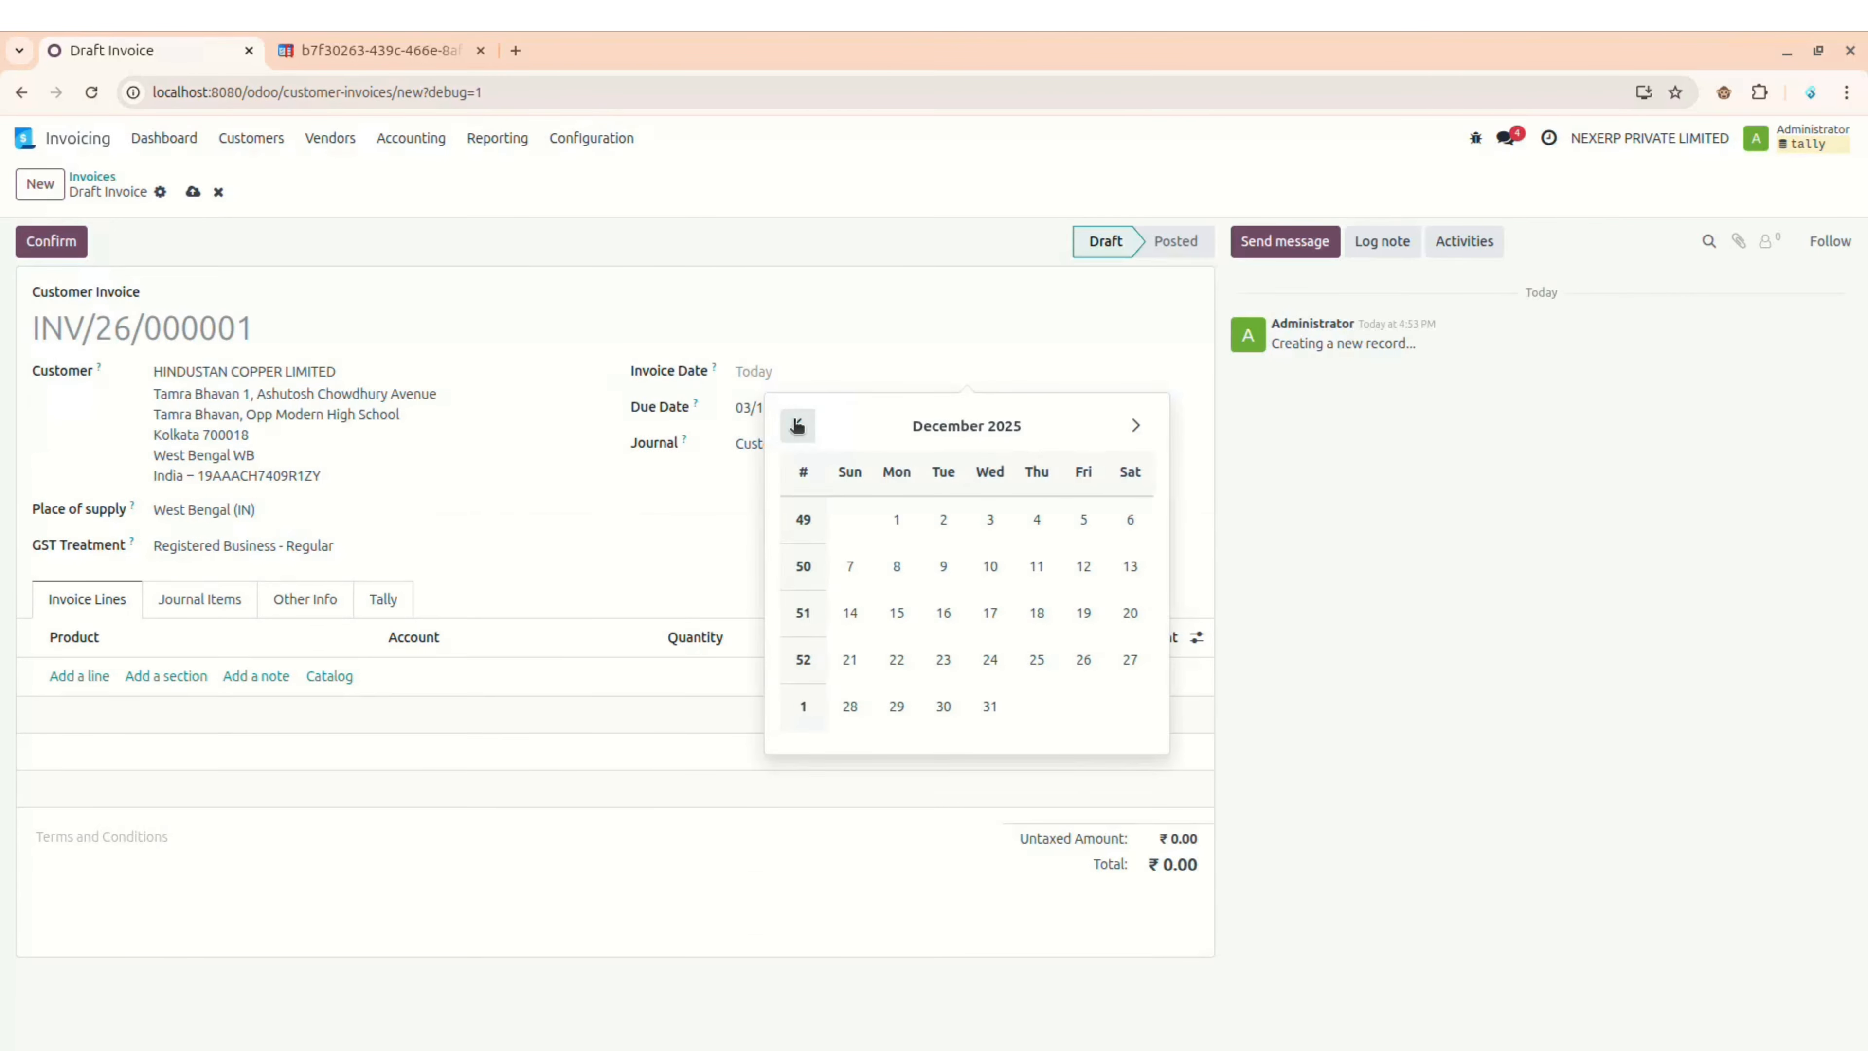
left_click(945, 519)
left_click(786, 412)
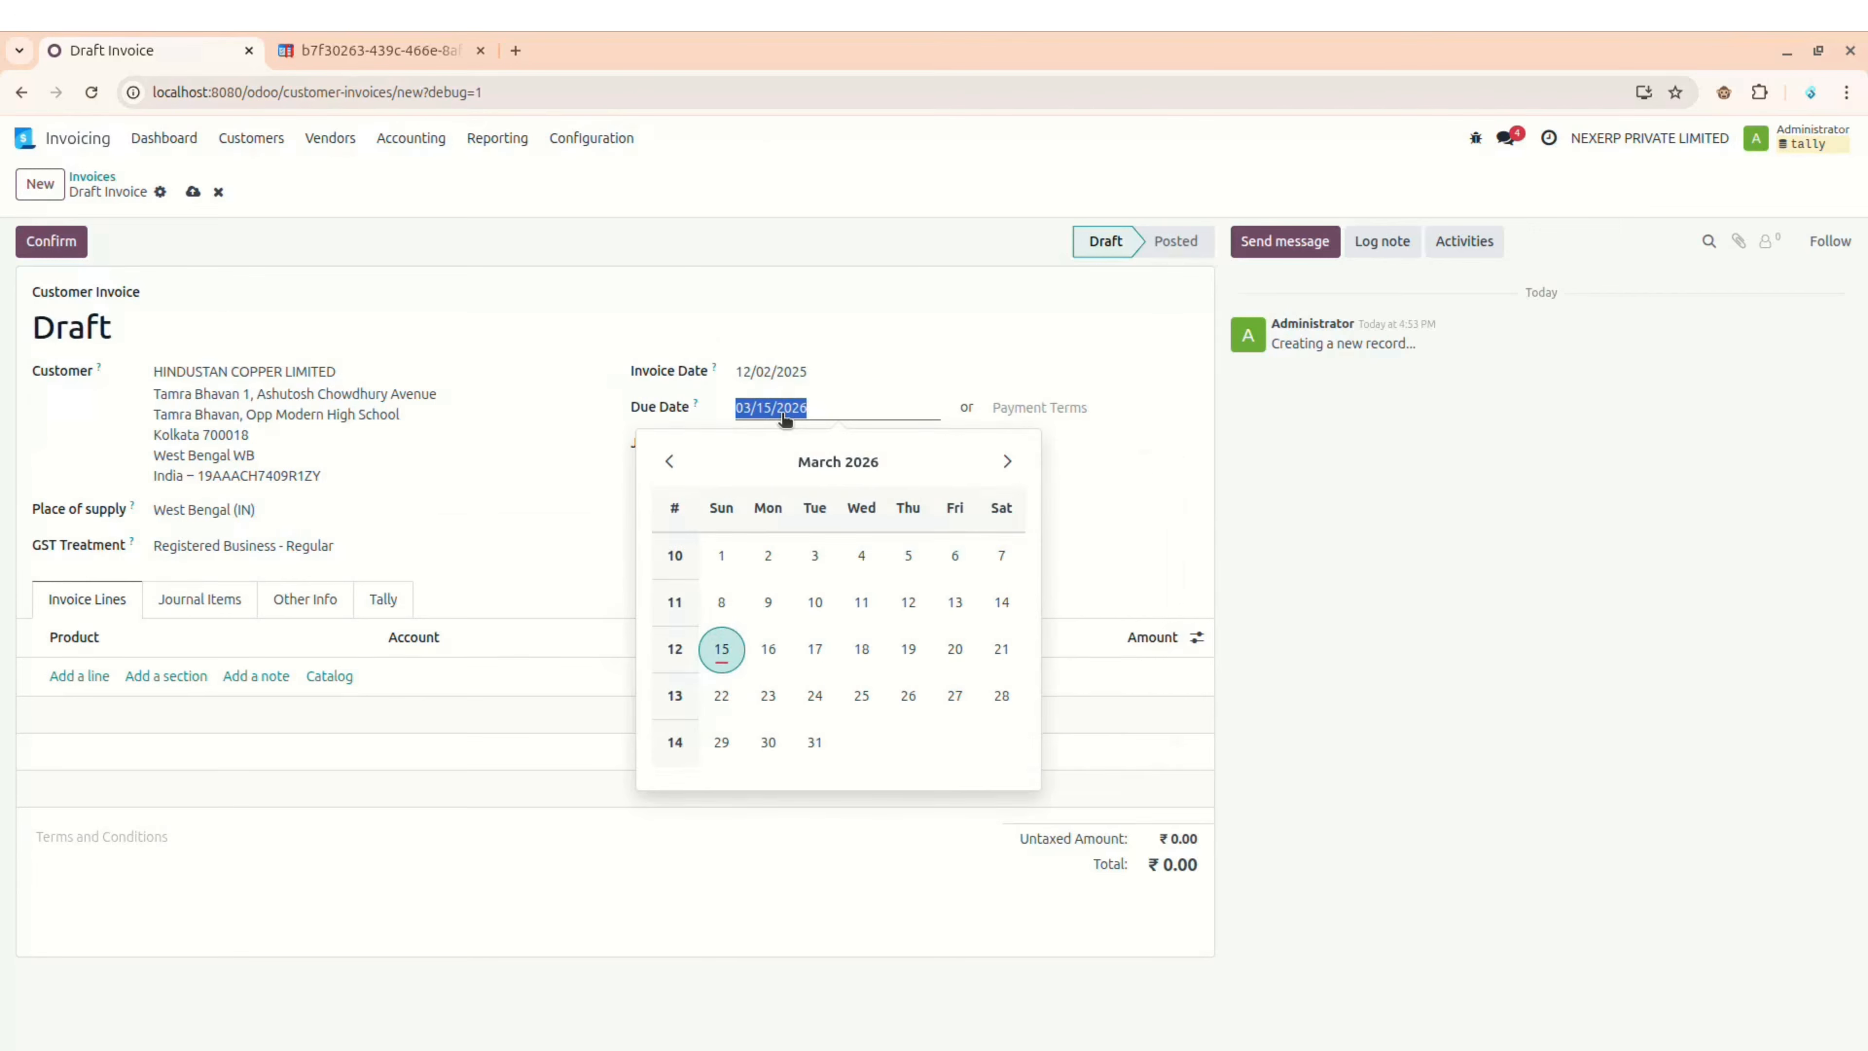
left_click(818, 553)
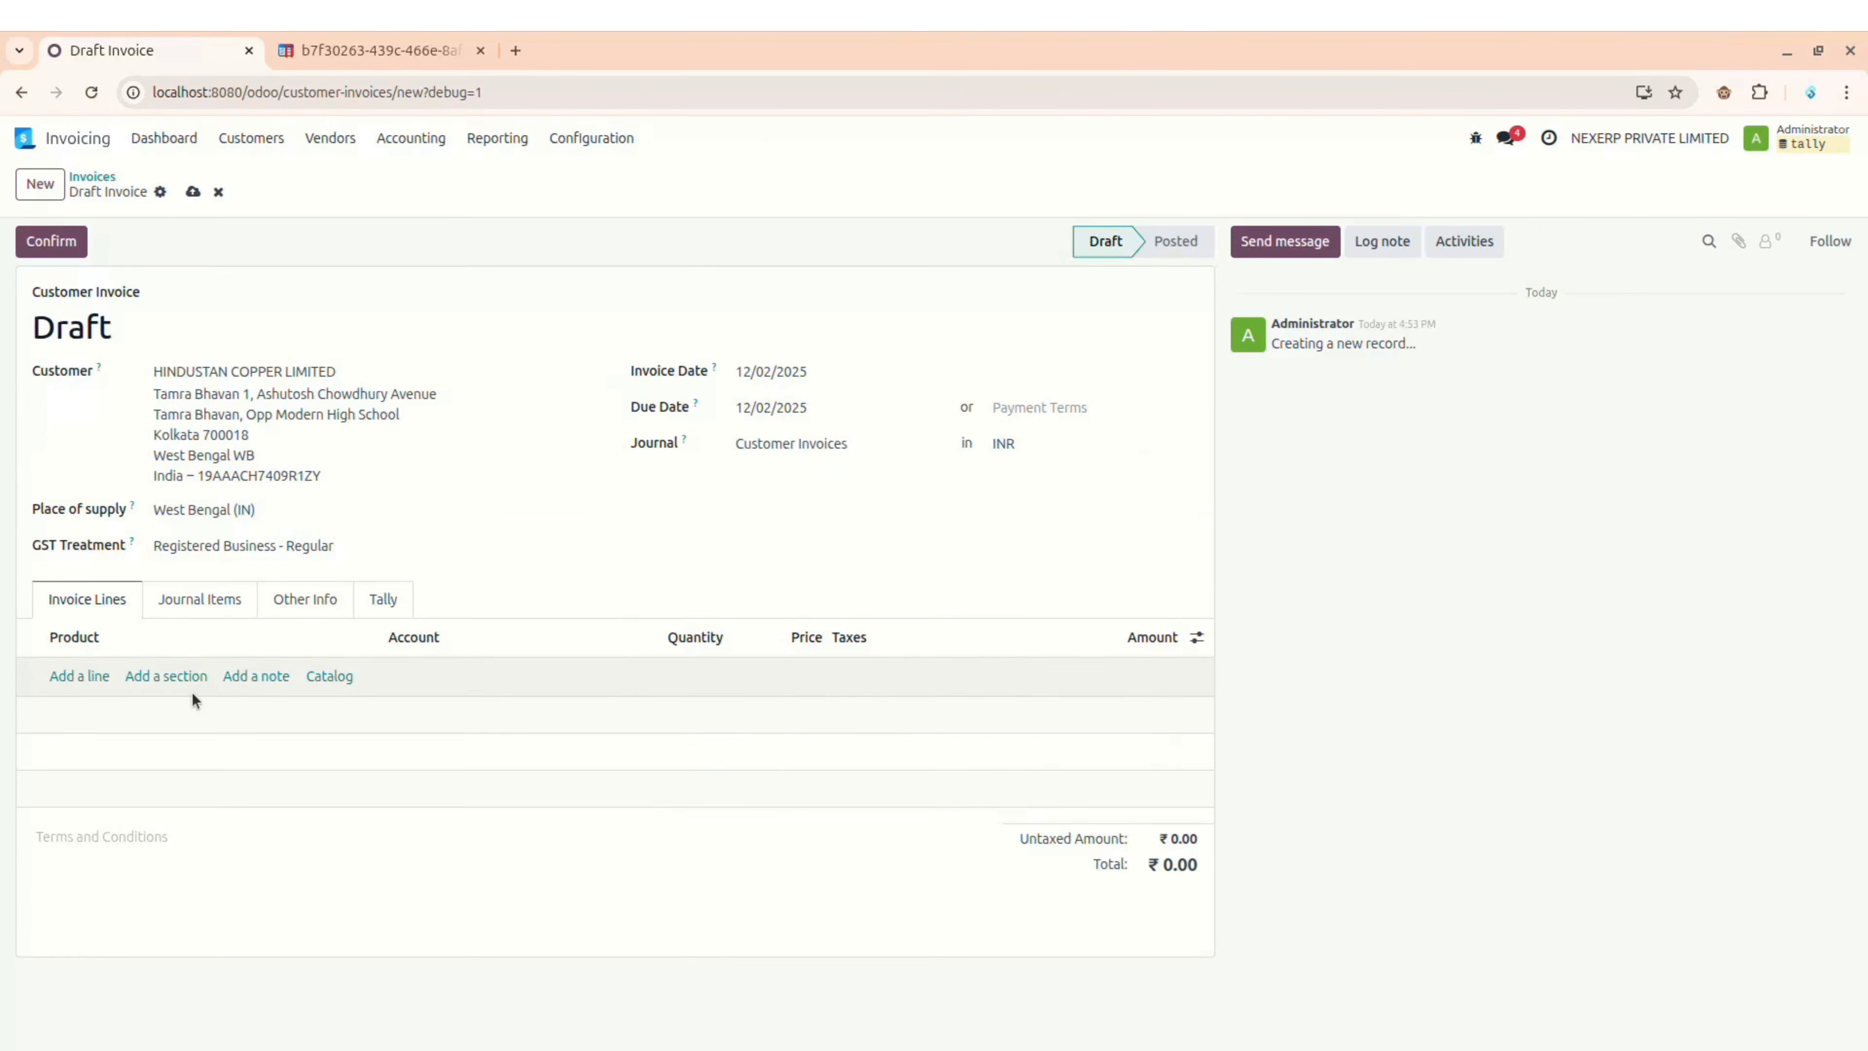
Step: Add an Iphone 17 Pro invoice line with unit price 100,000
left_click(59, 676)
left_click(60, 677)
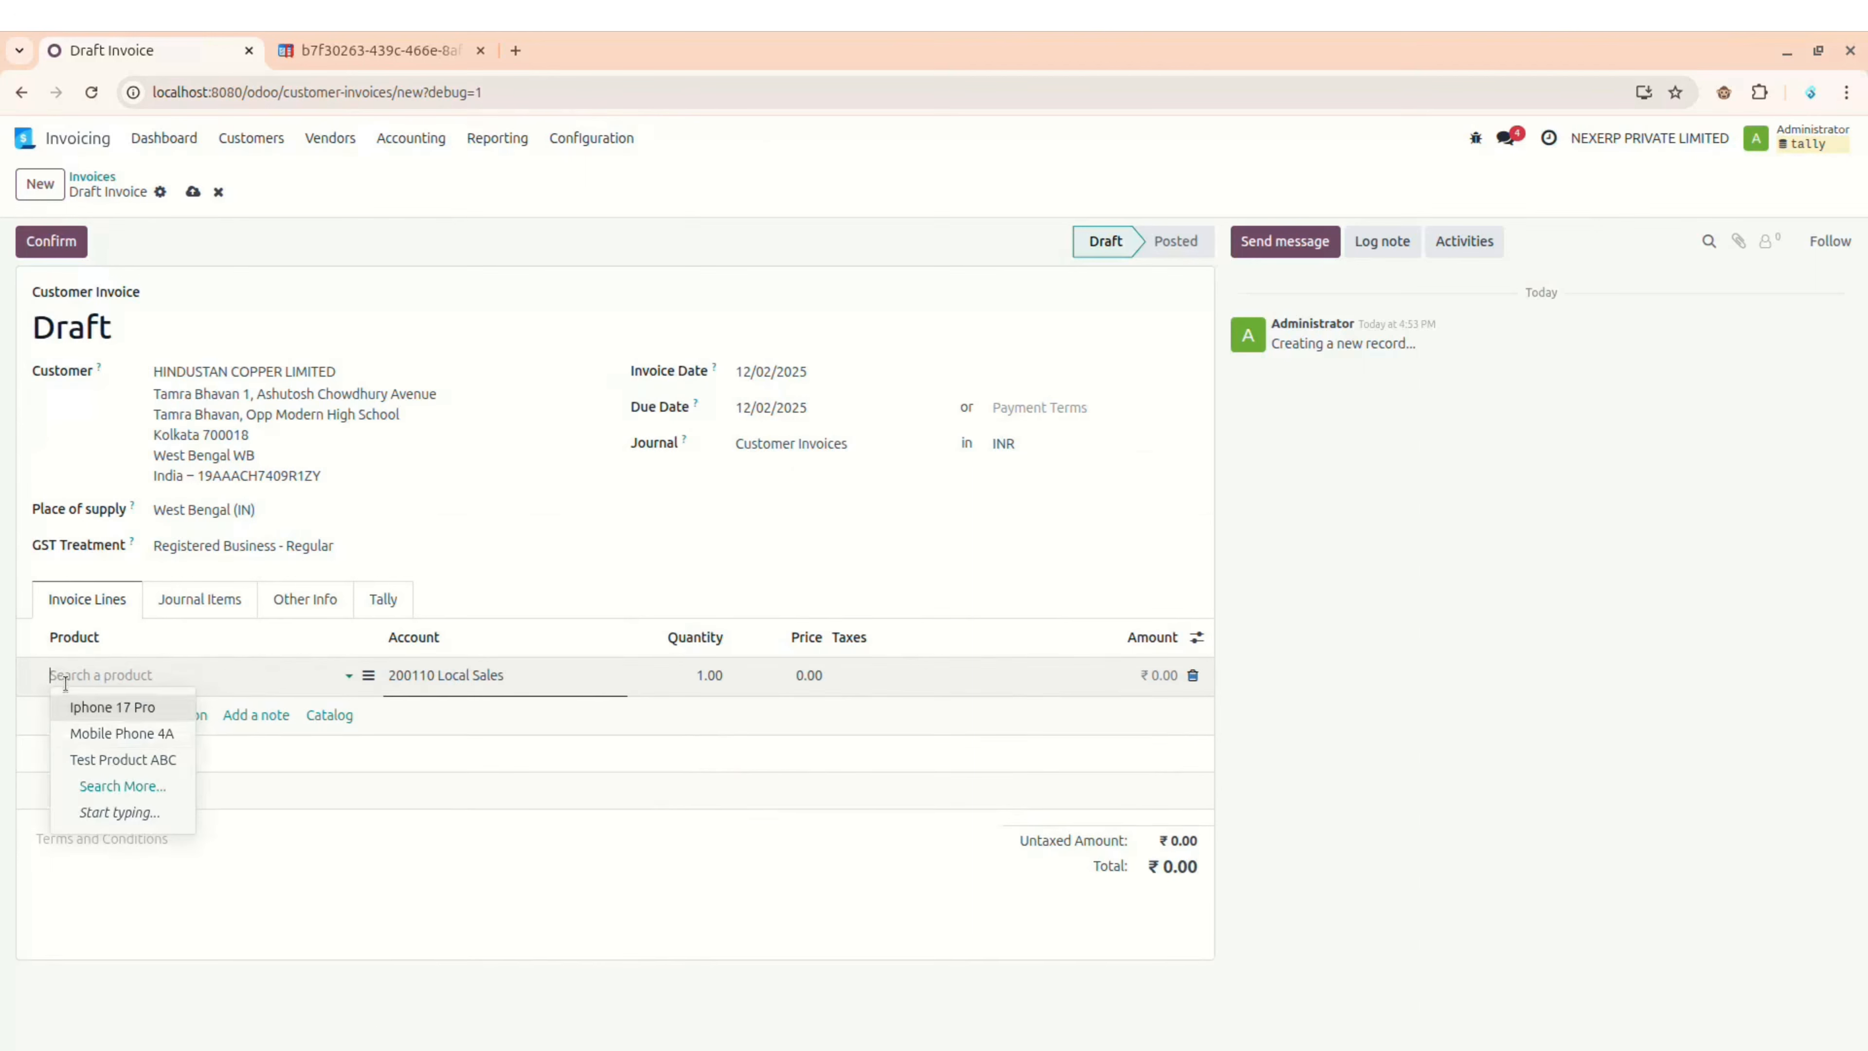
left_click(140, 710)
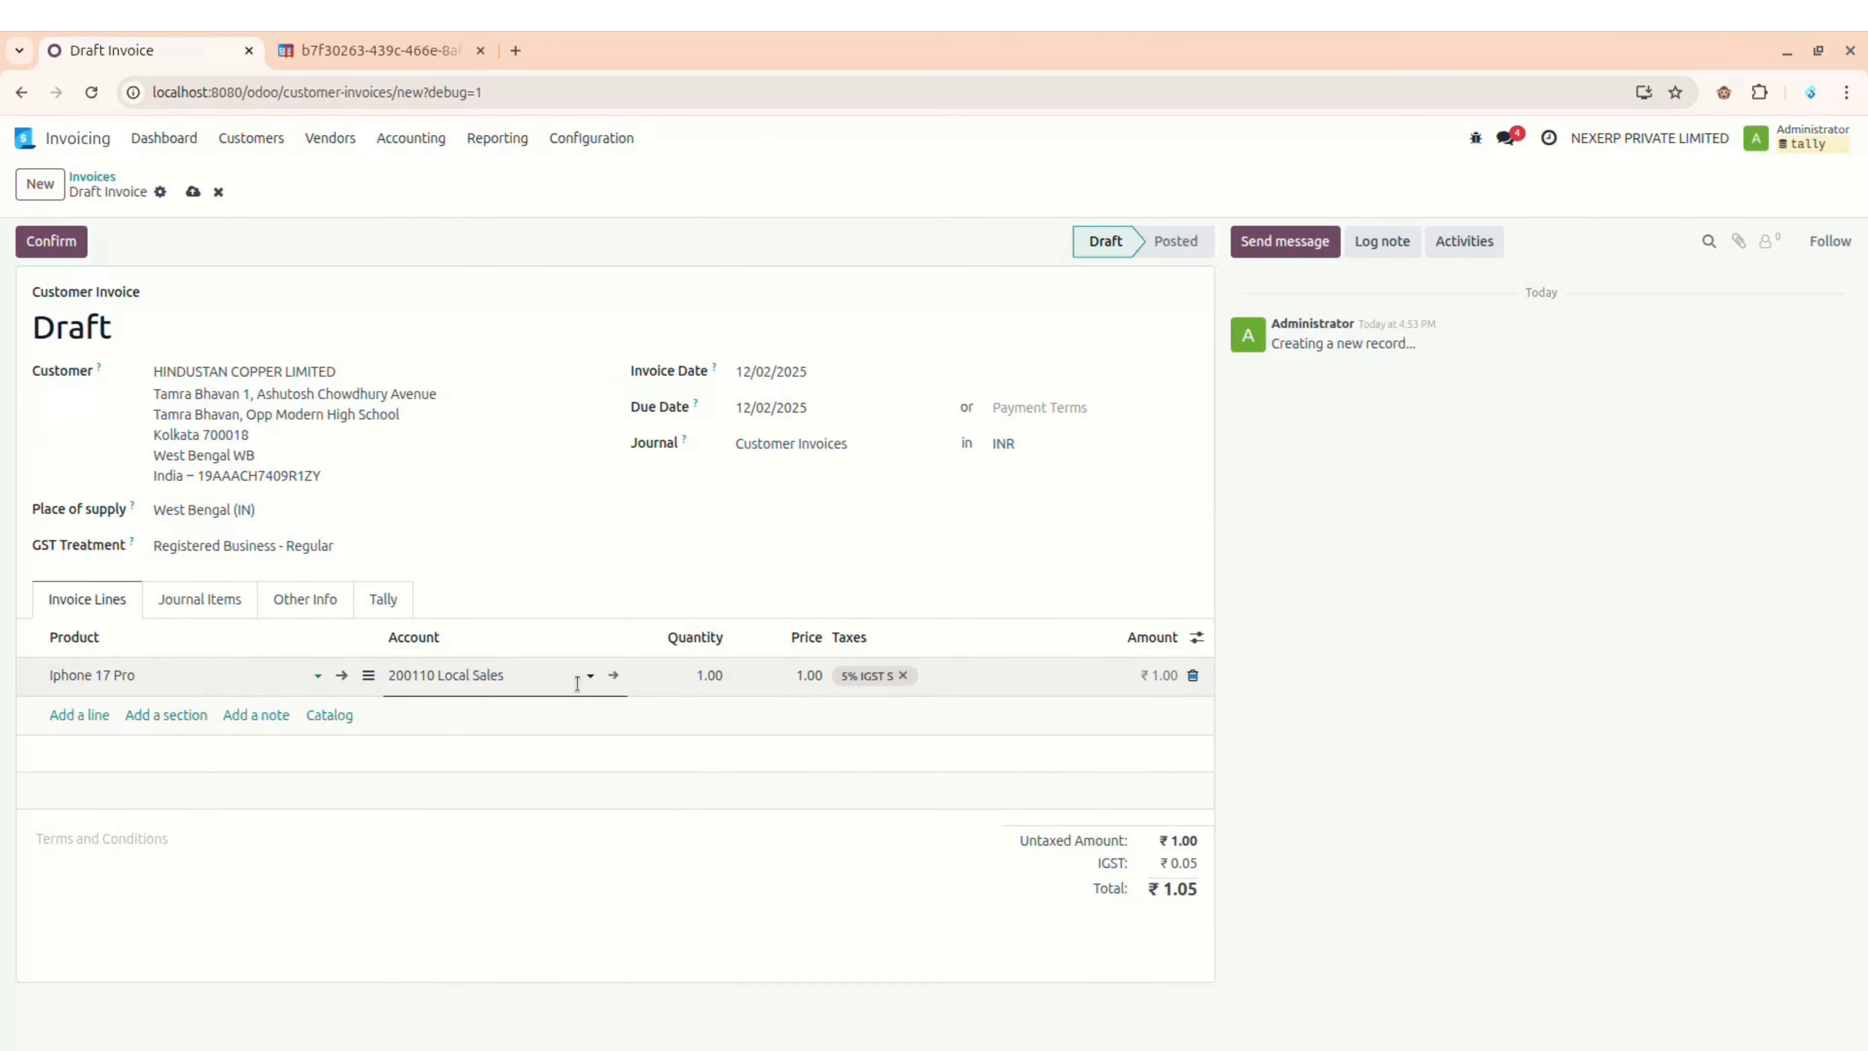
left_click(787, 675)
type("100000")
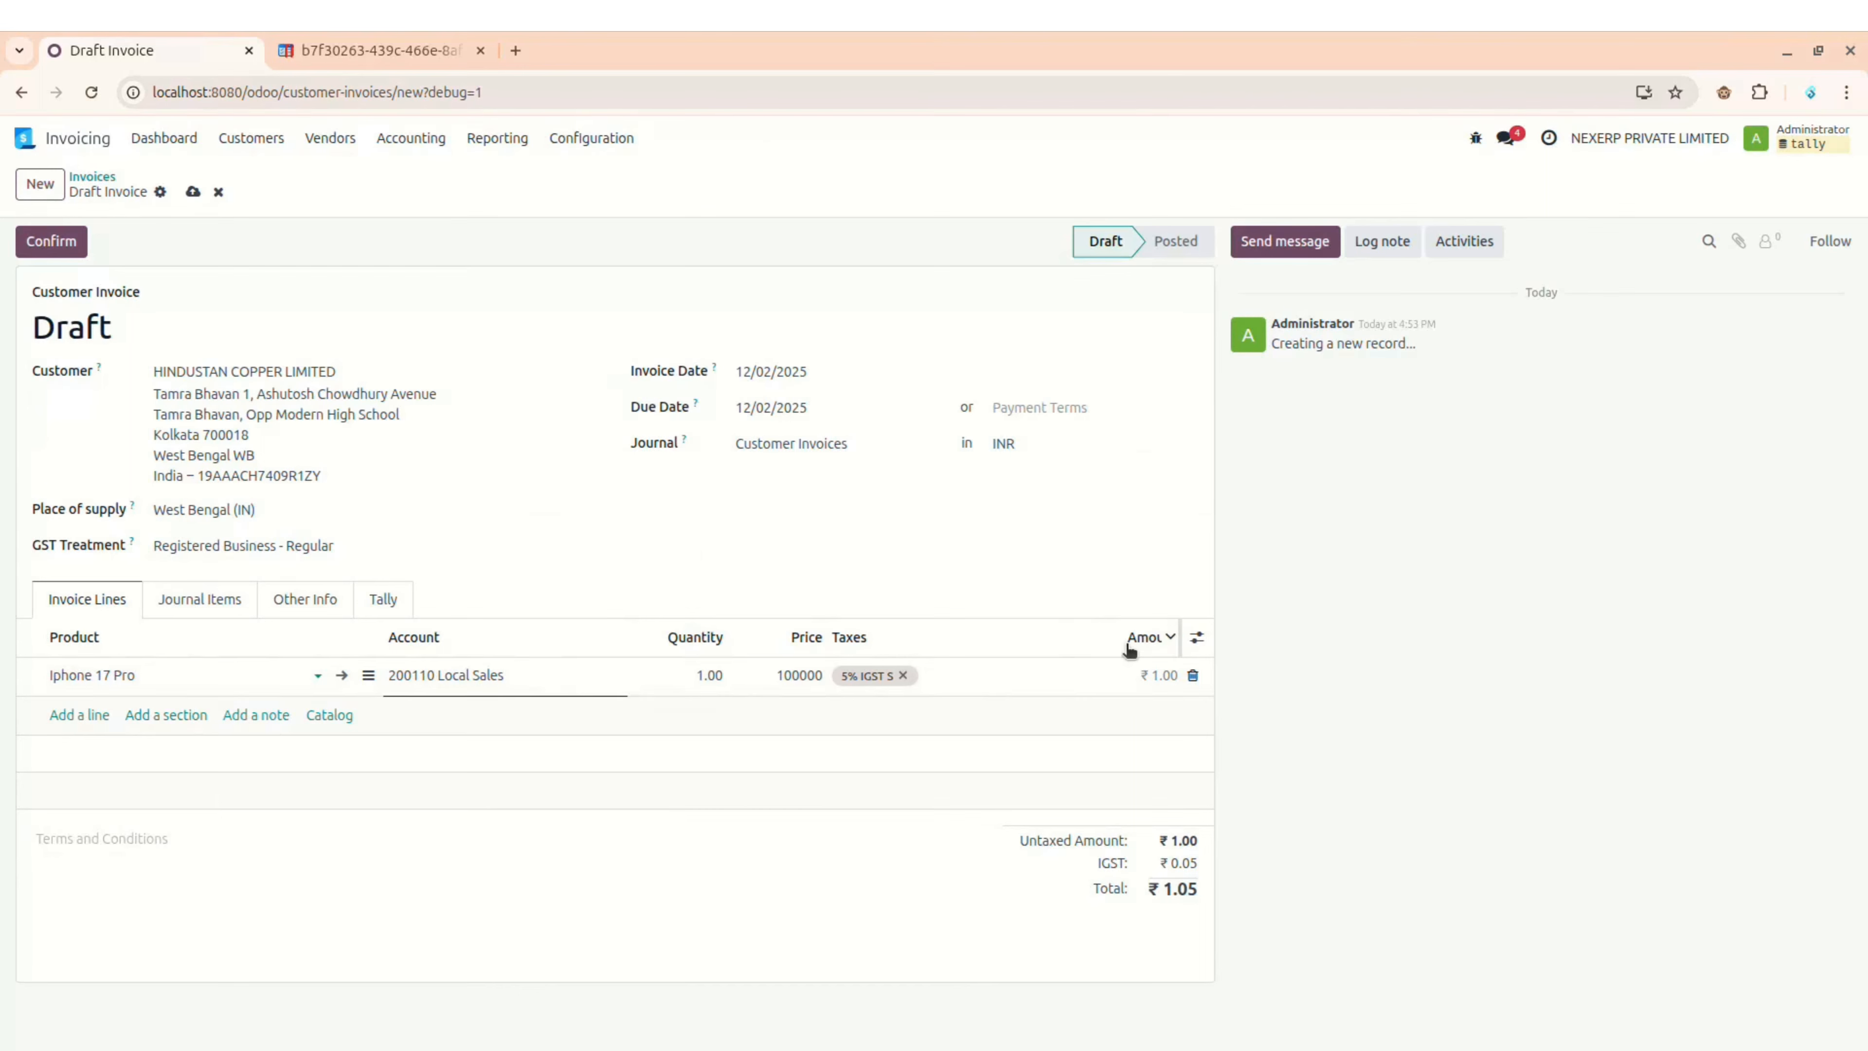
left_click(904, 674)
Step: Replace the line's 5% IGST S tax with 18% GST S
left_click(904, 674)
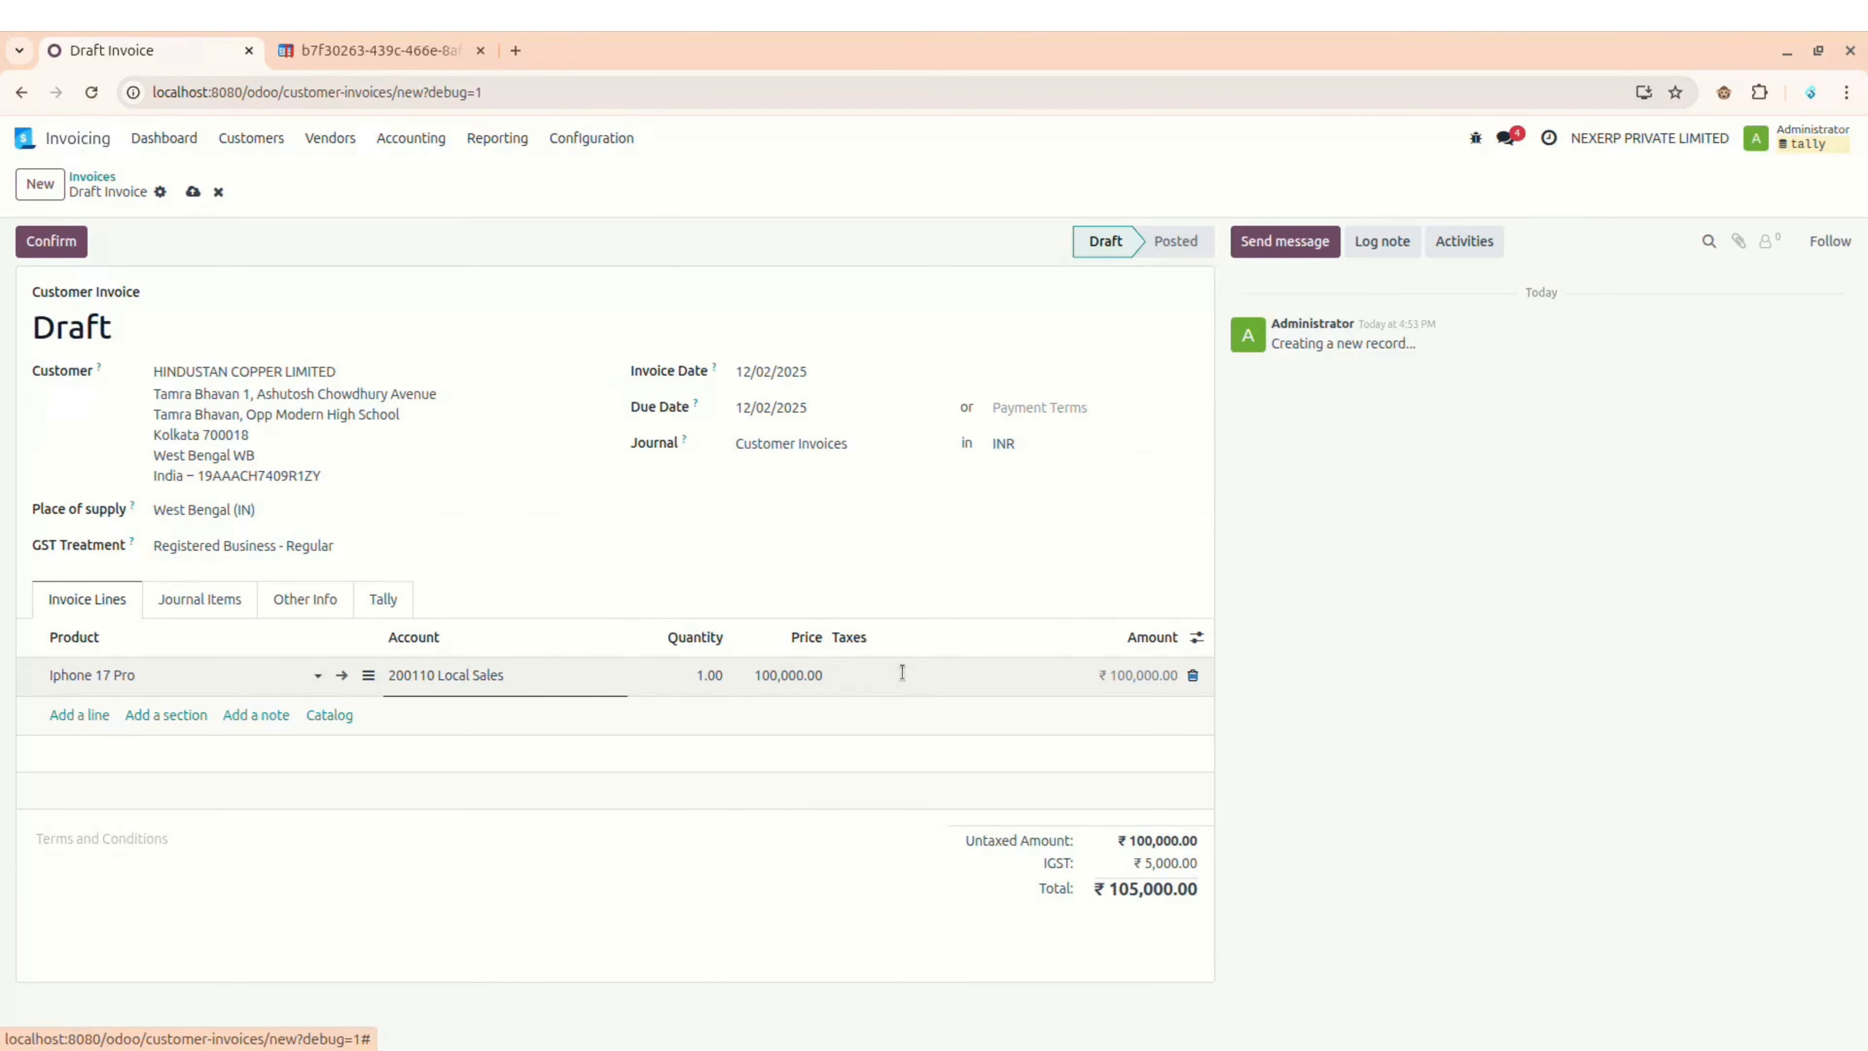
left_click(902, 672)
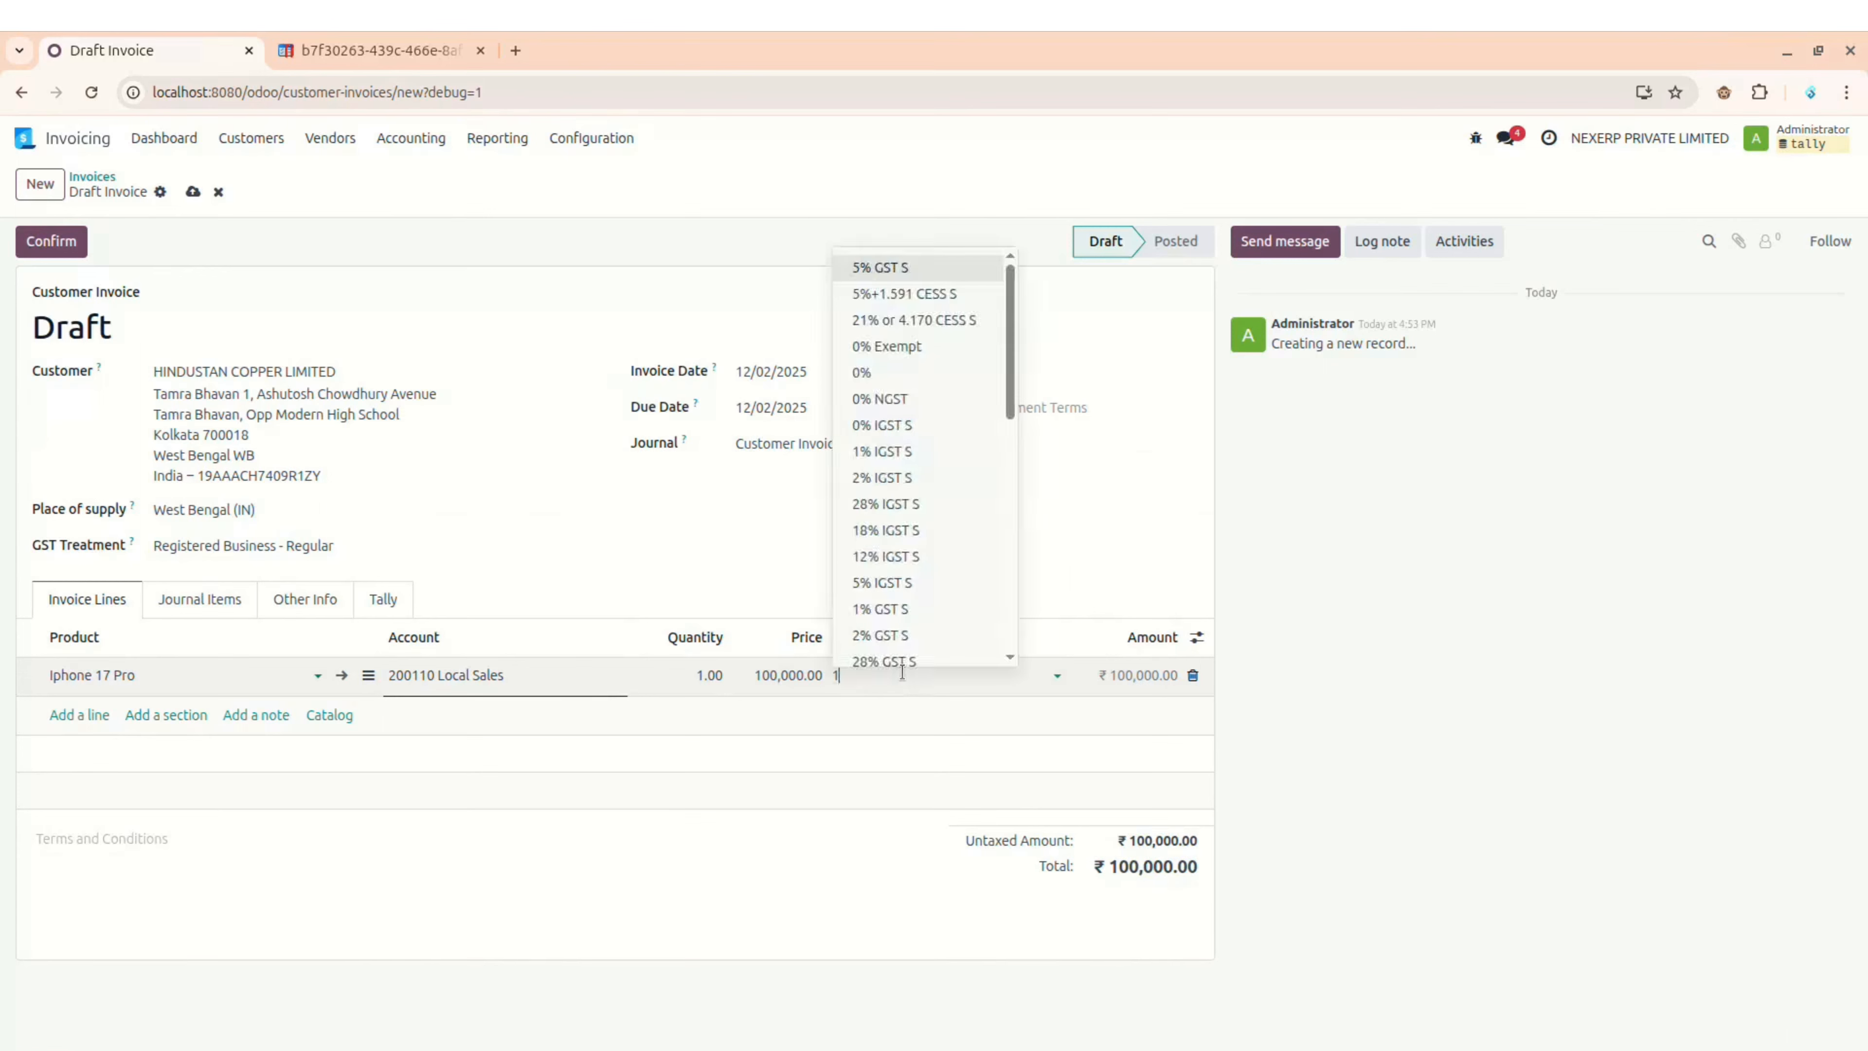
type("18")
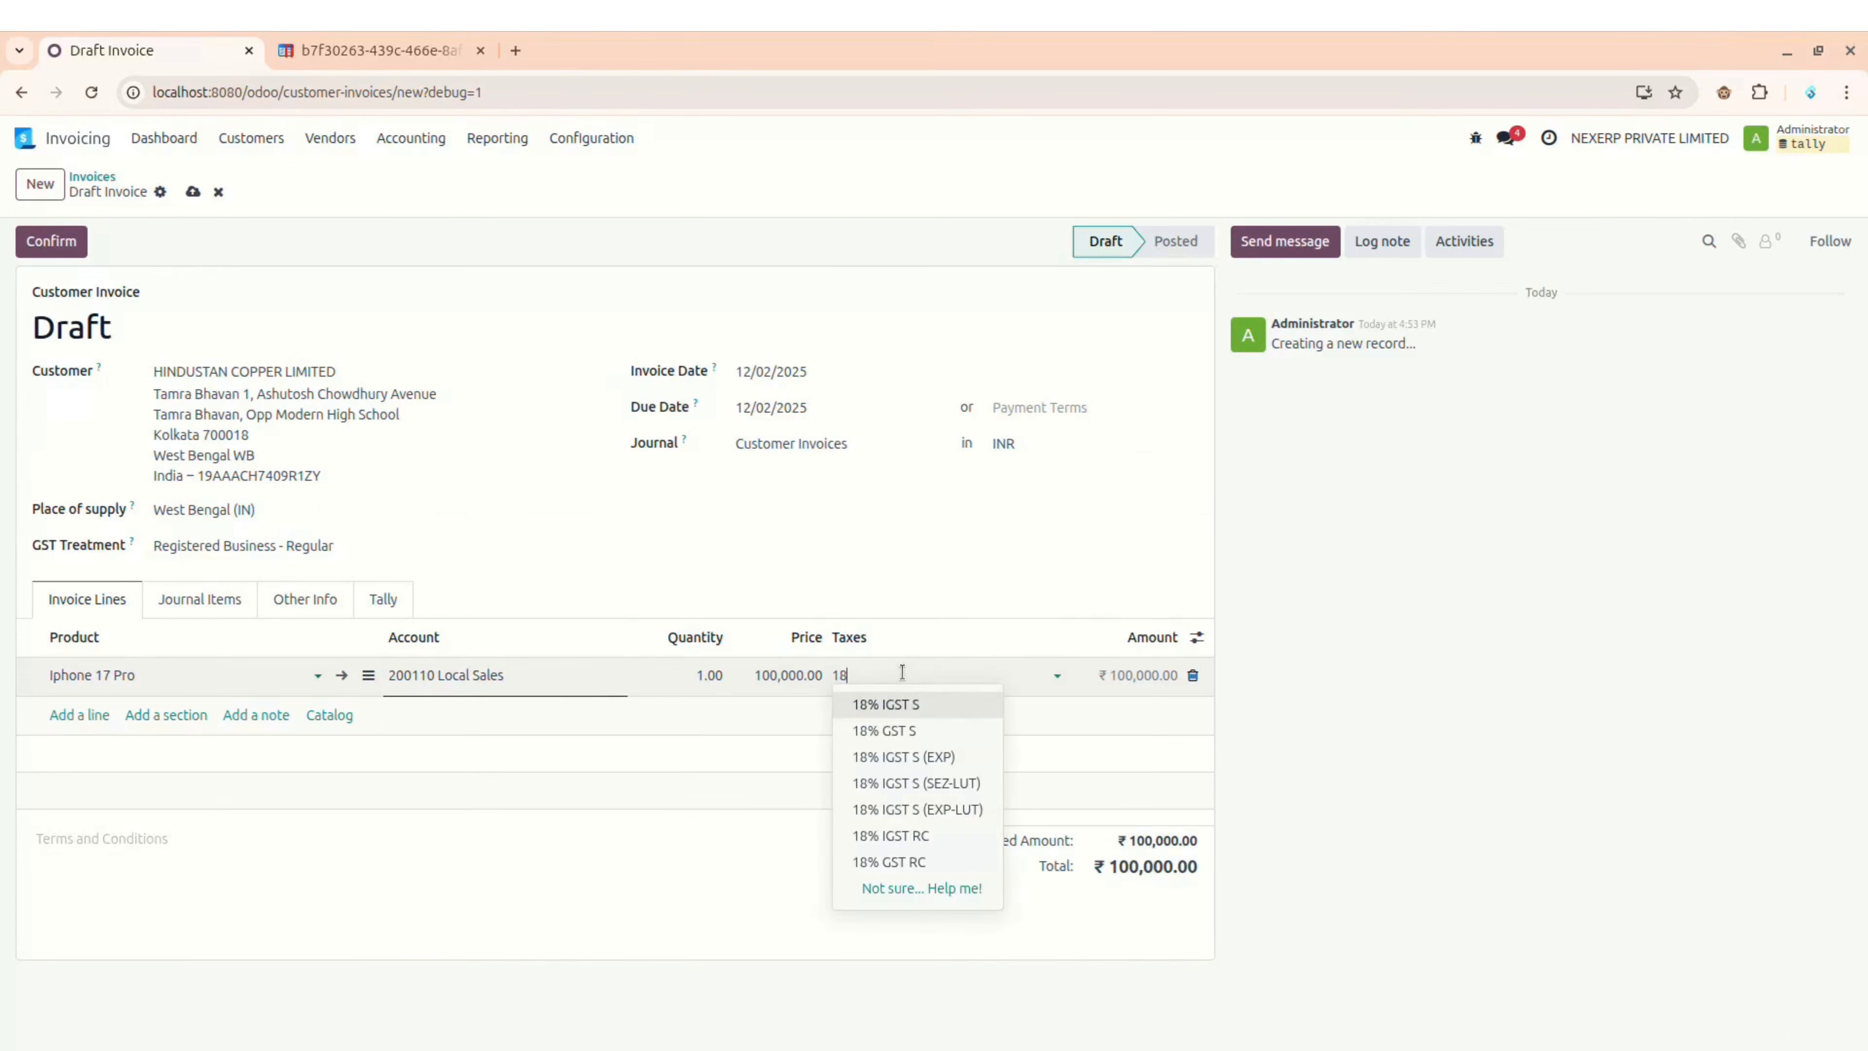
left_click(904, 728)
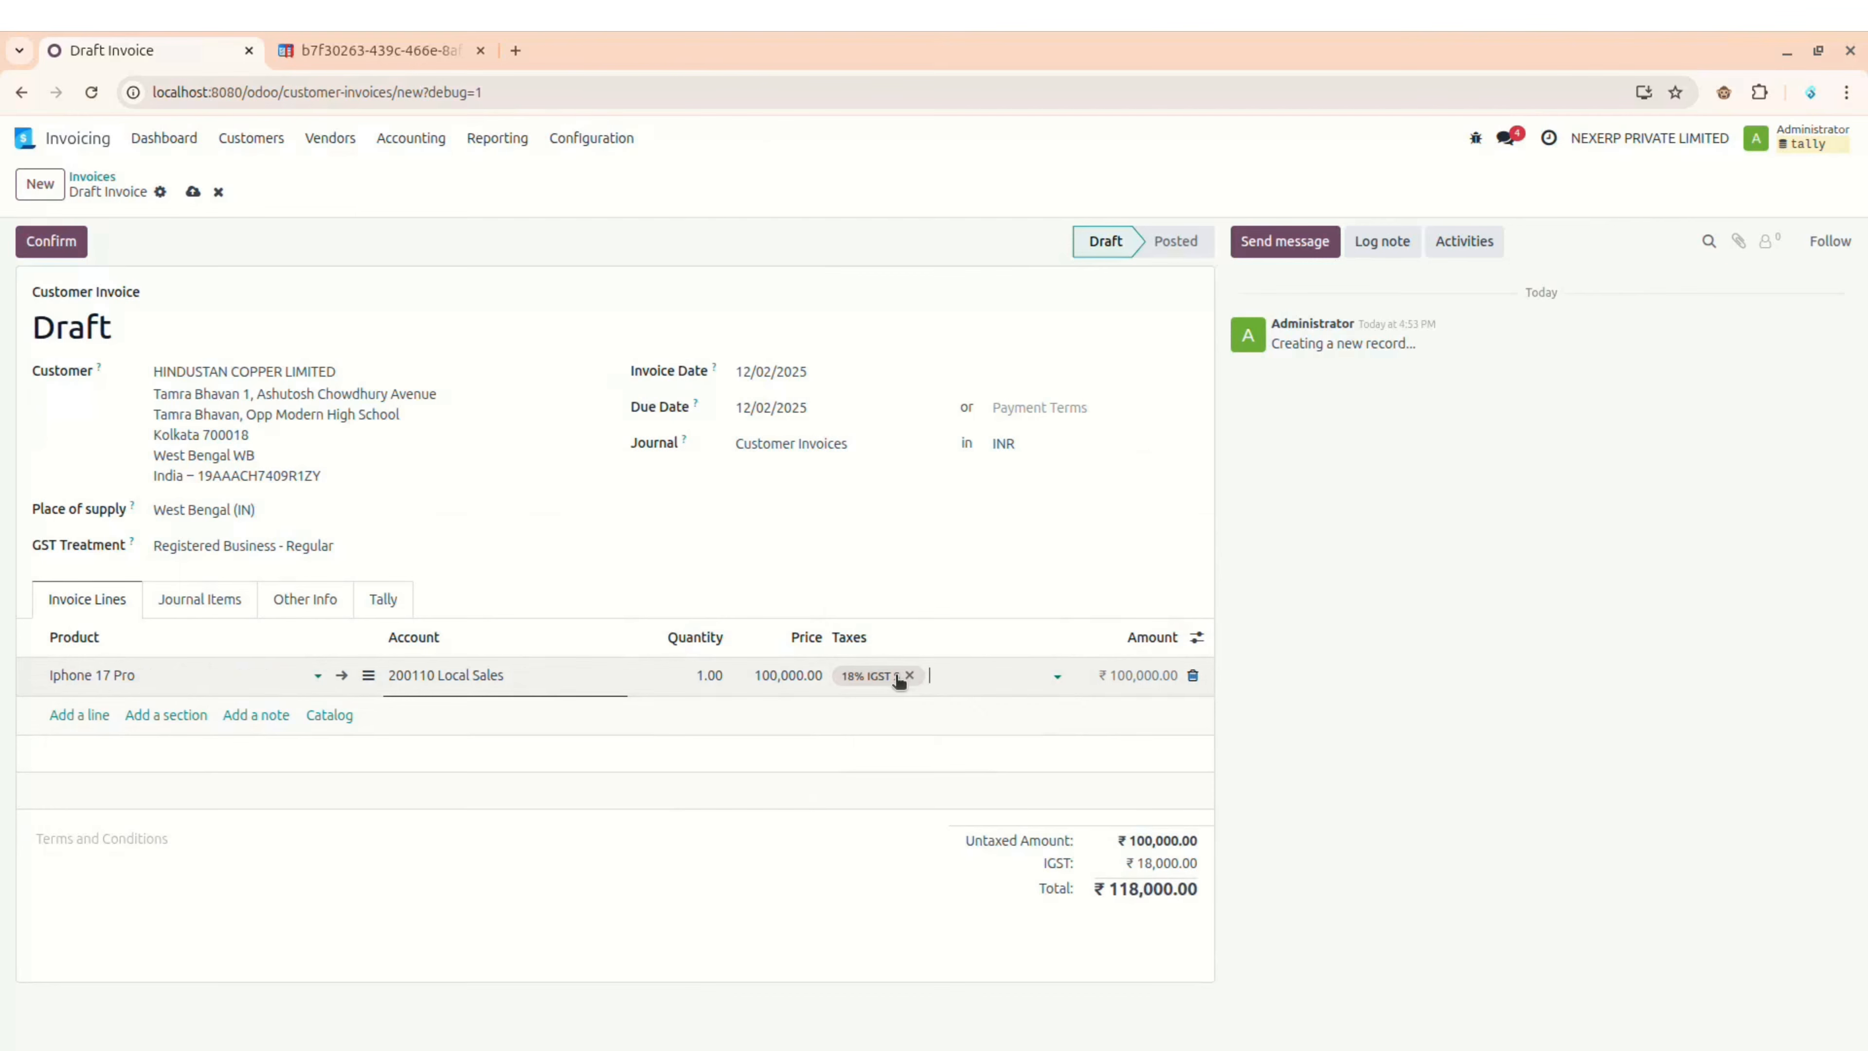
left_click(879, 895)
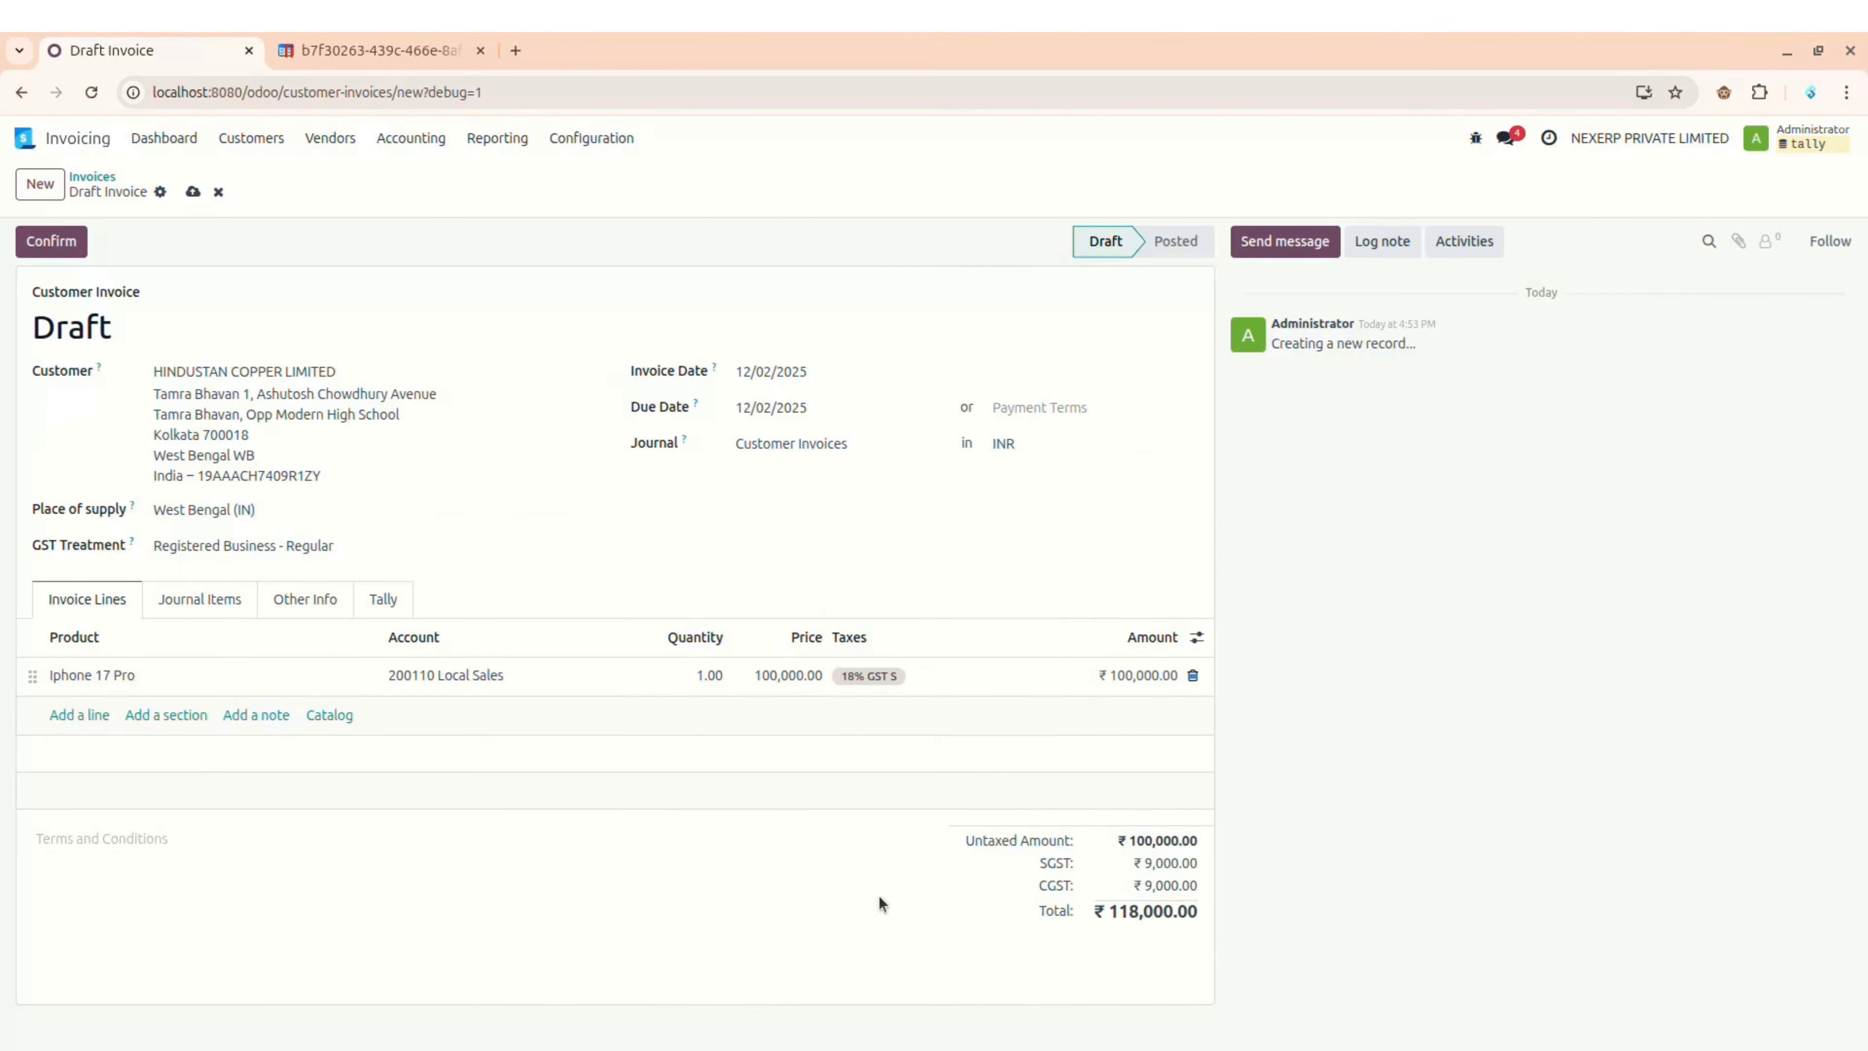
Step: Save and confirm the draft invoice so it posts as INV/25/000002
left_click(193, 191)
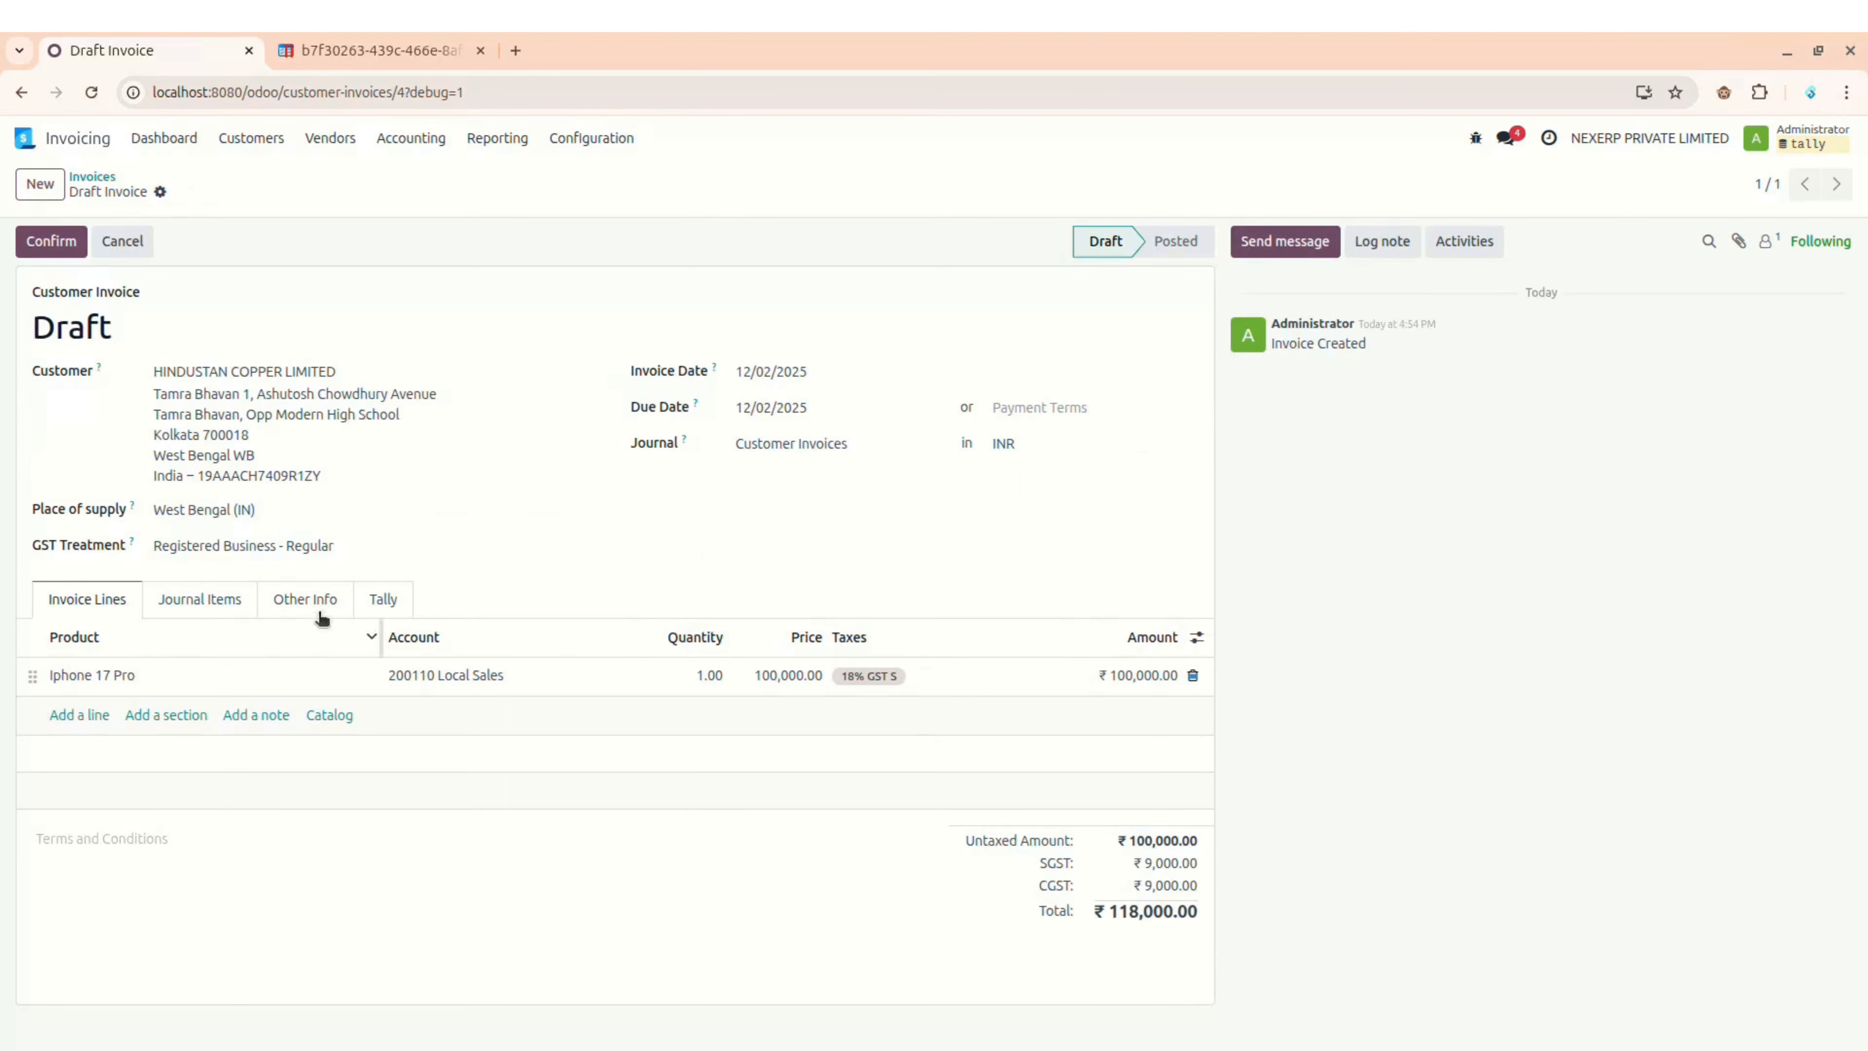
left_click(51, 242)
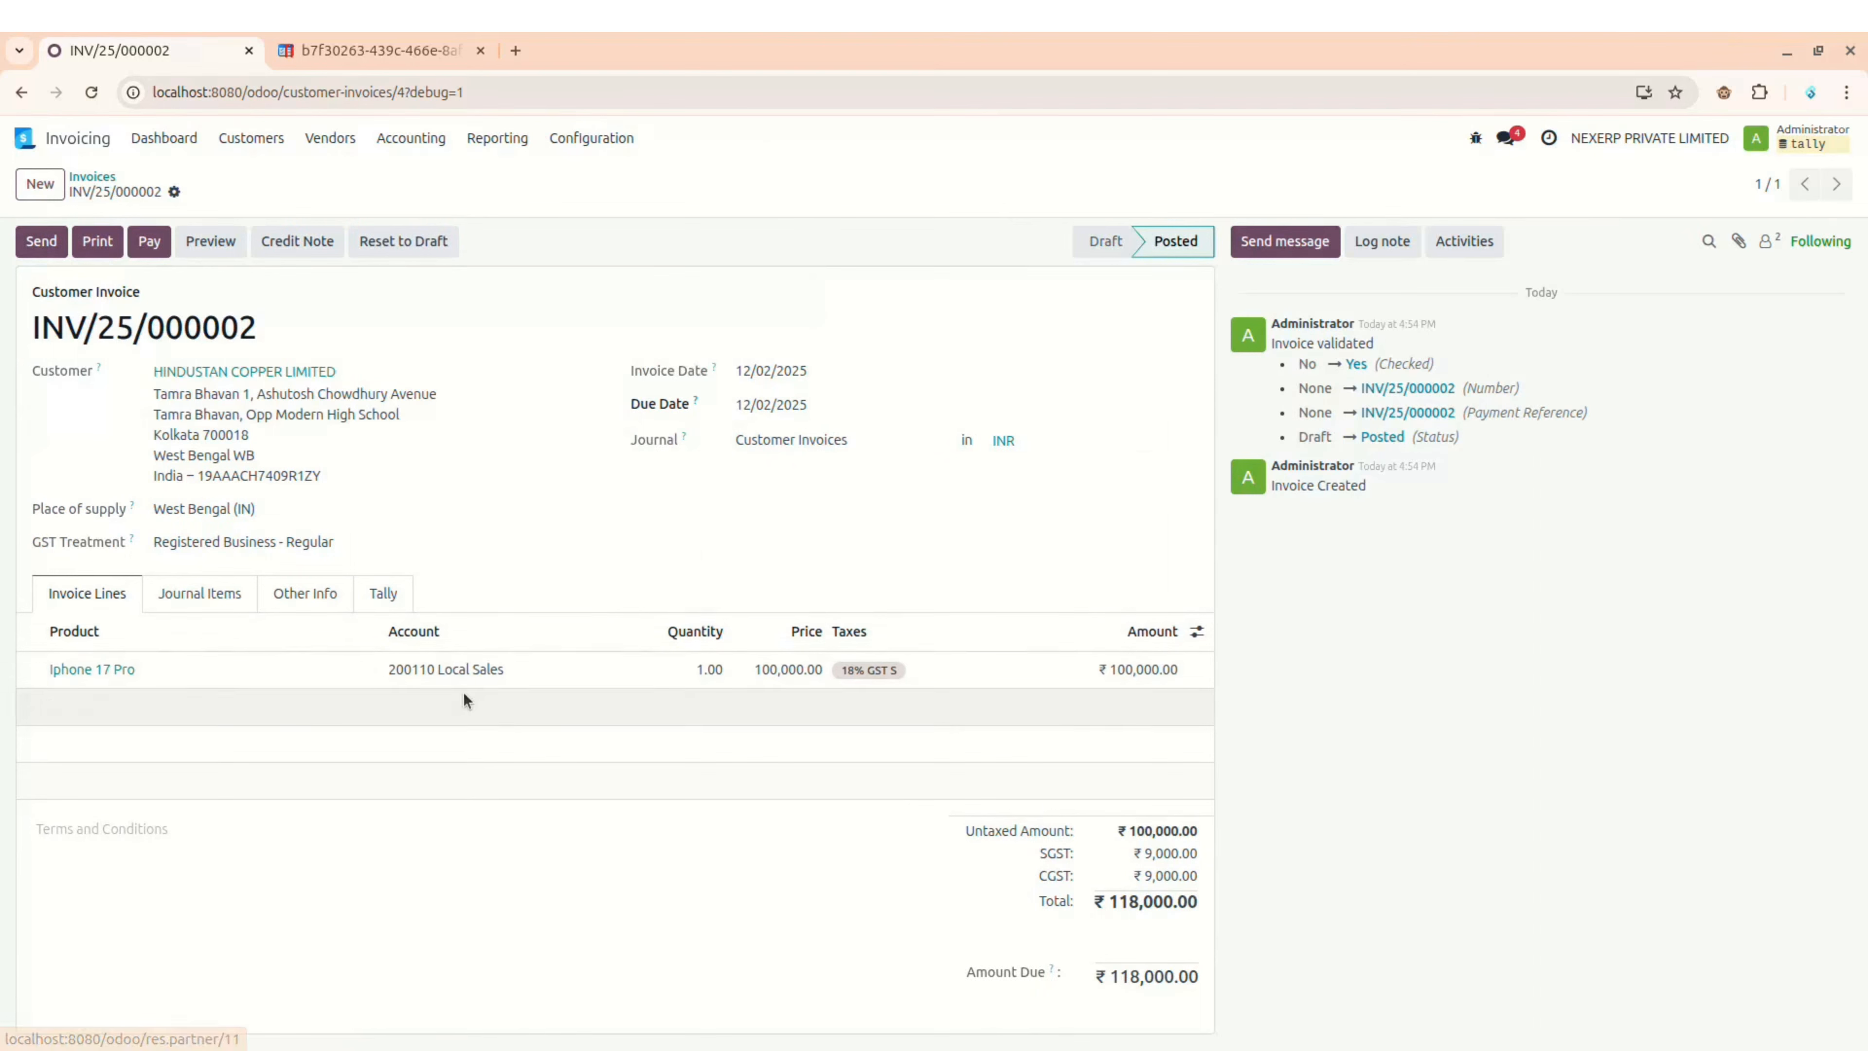
key("alt")
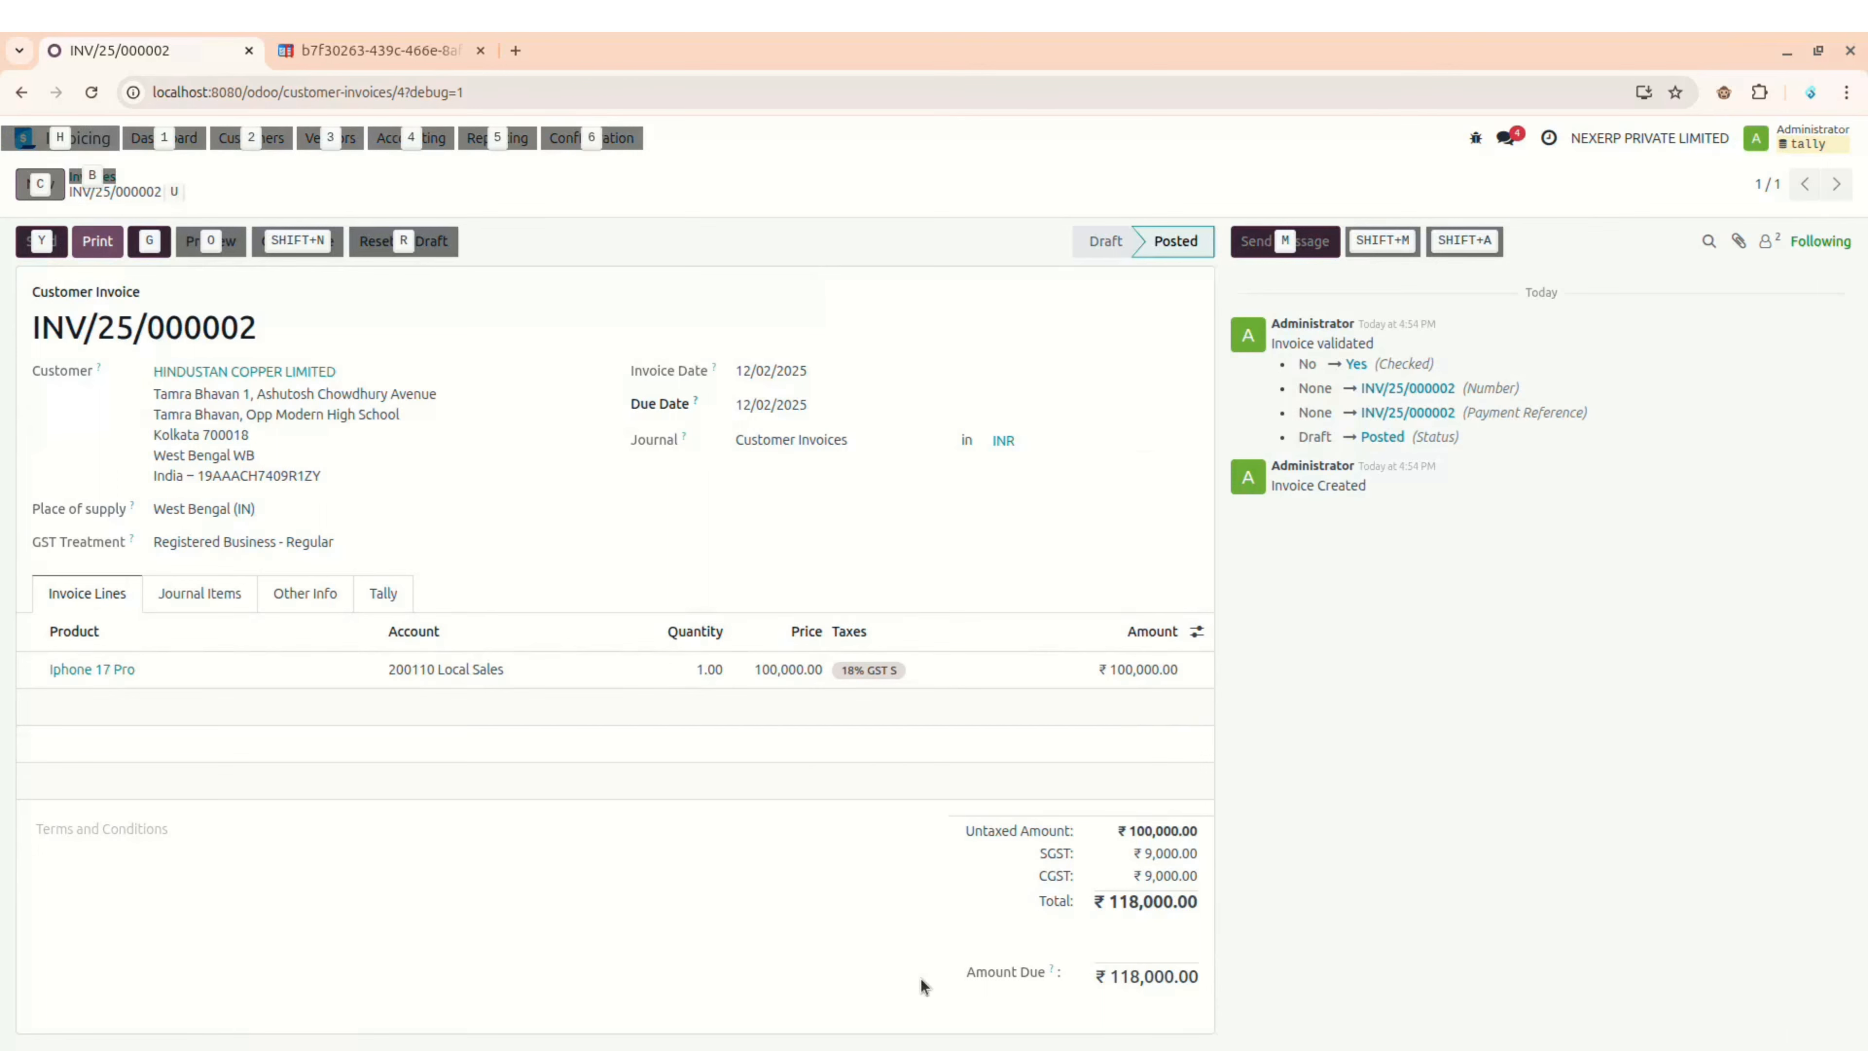
Step: Check Tally's Sales voucher INV/25/000002 for HINDUSTAN COPPER LIMITED totalling 1,18,000.00, then return to Odoo
key("alt+Tab")
key("Down")
key("Down")
key("Down")
key("Down")
key("Down")
key("Down")
key("Down")
key("Down")
key("Down")
key("Down")
key("Down")
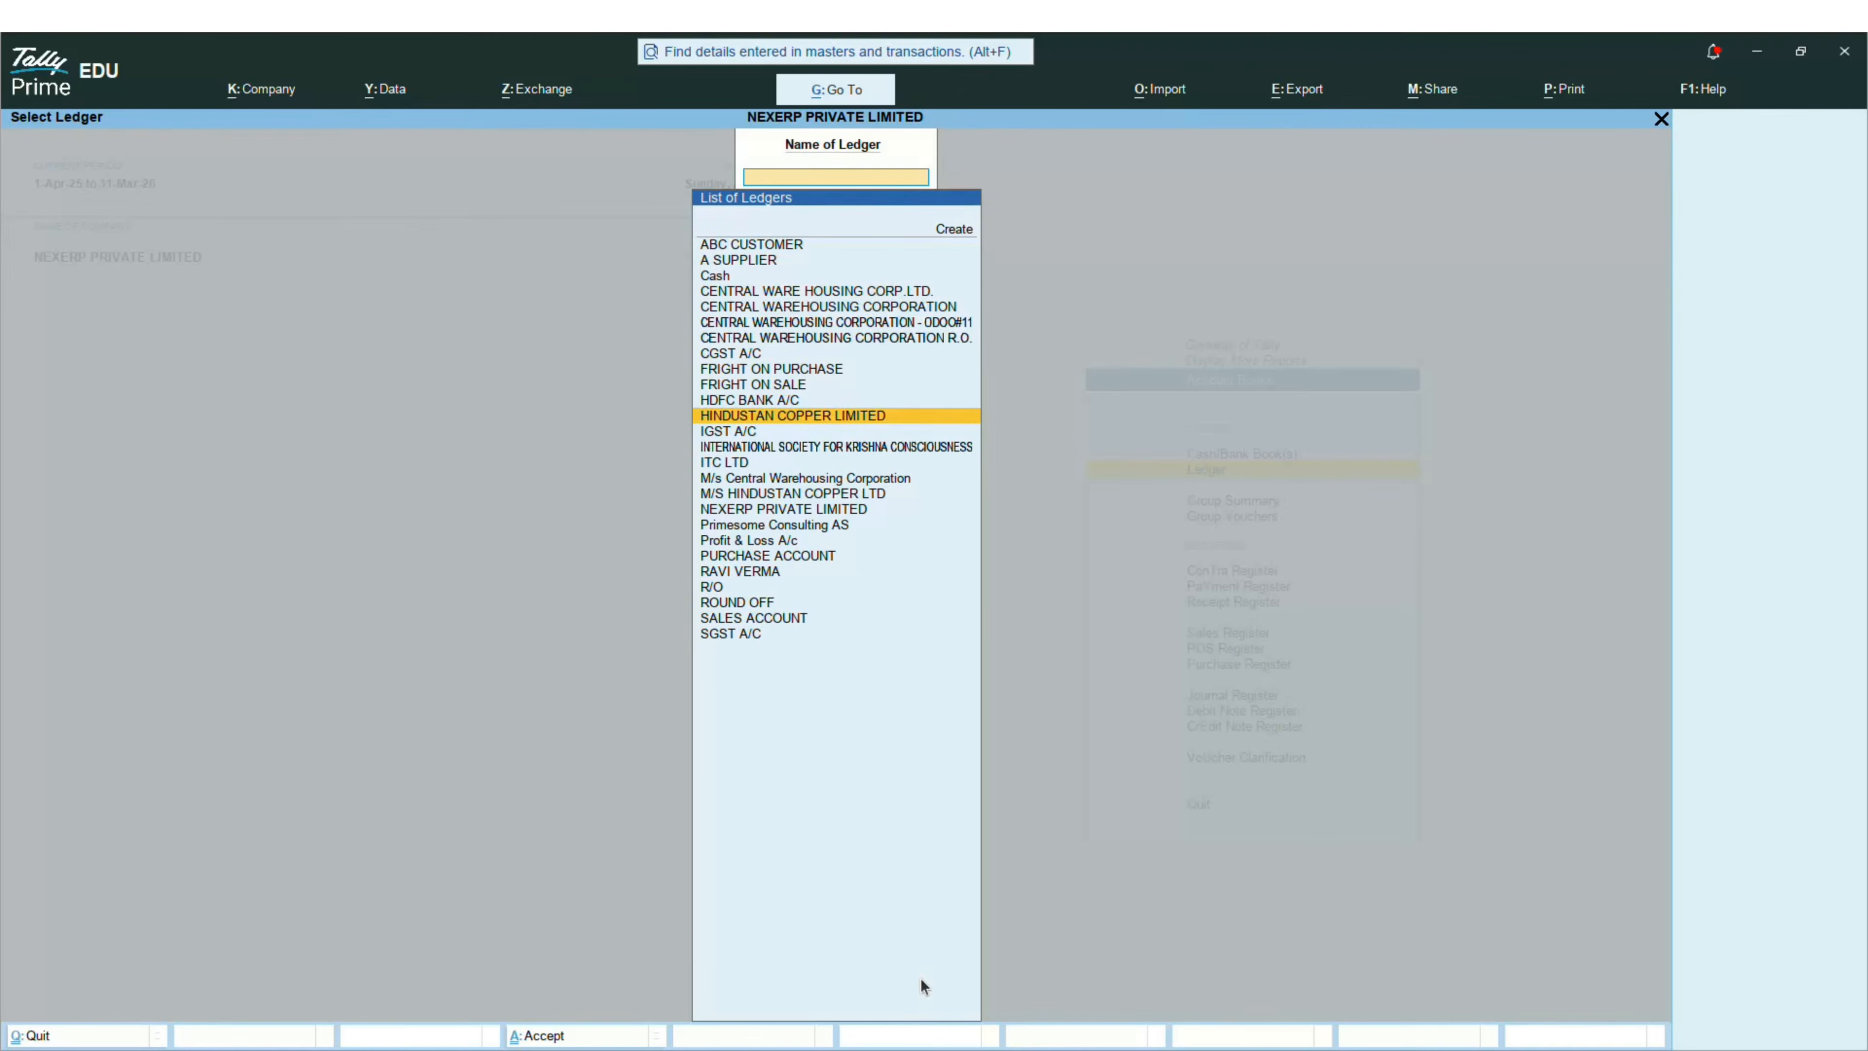
key("Return")
key("Return")
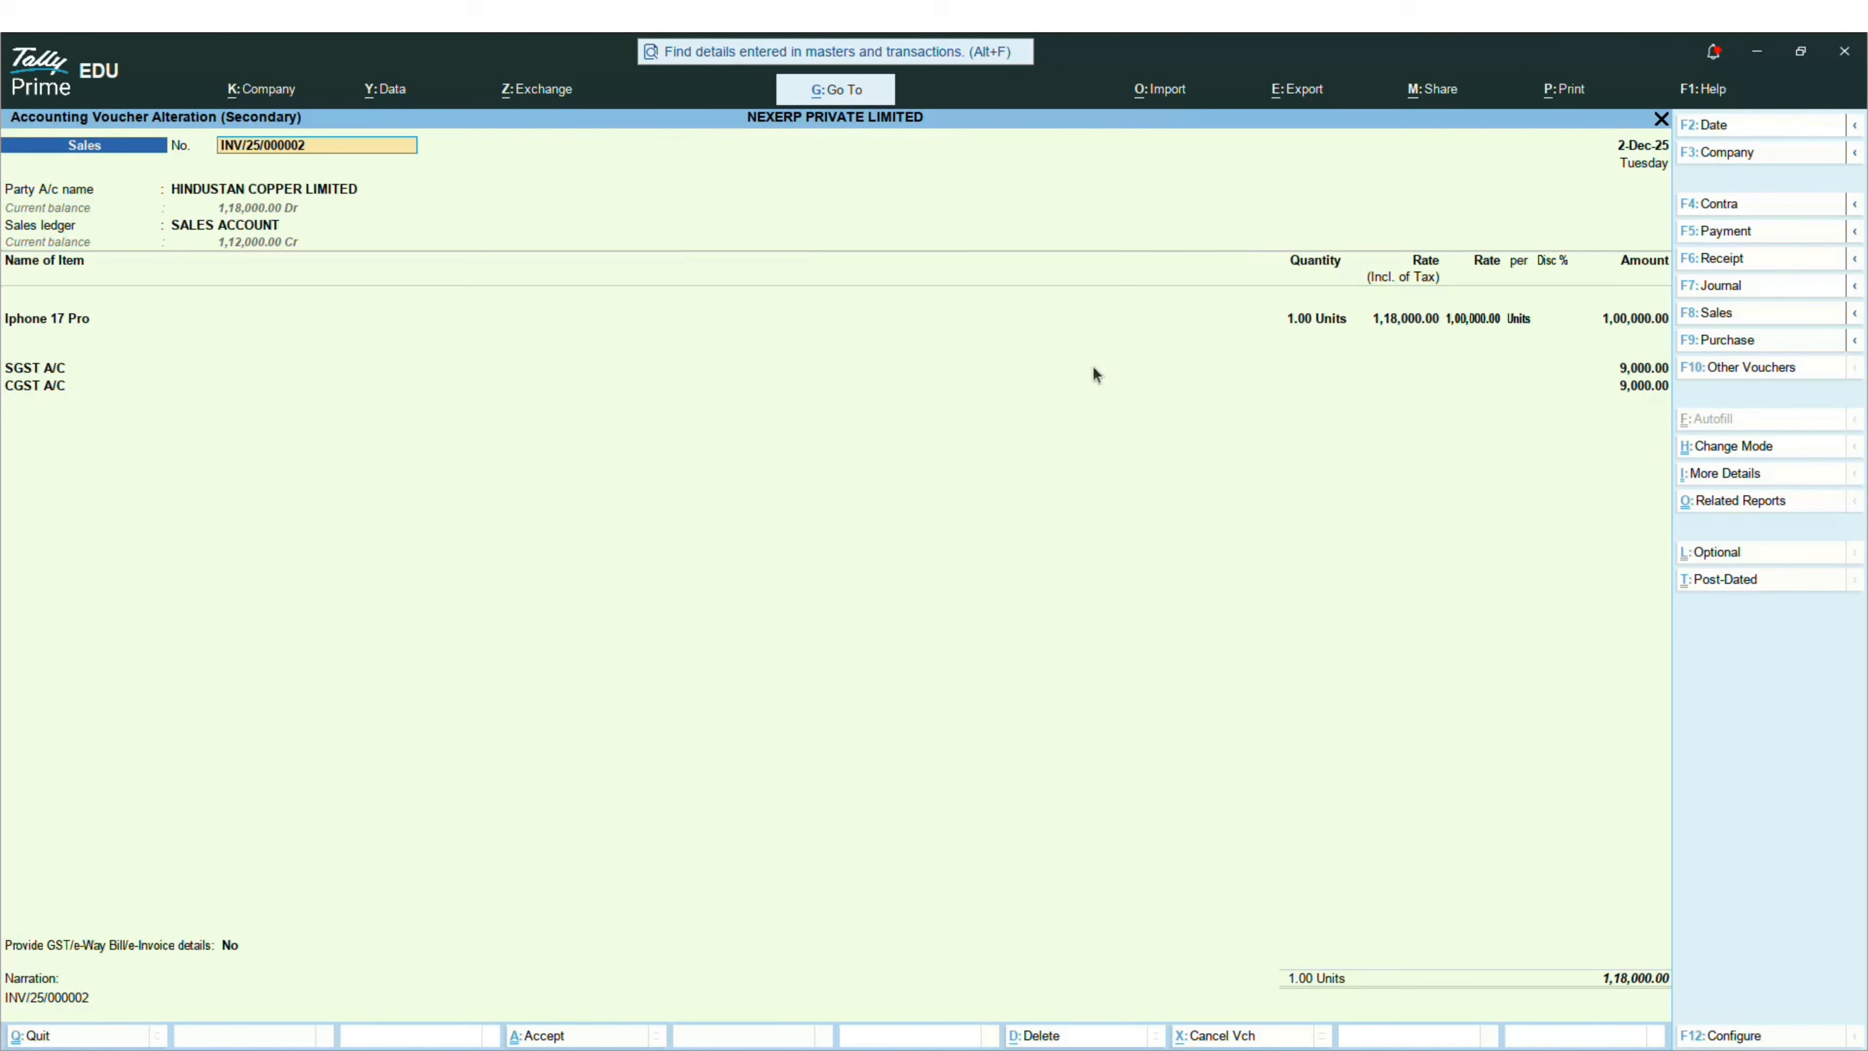
key("alt+Tab")
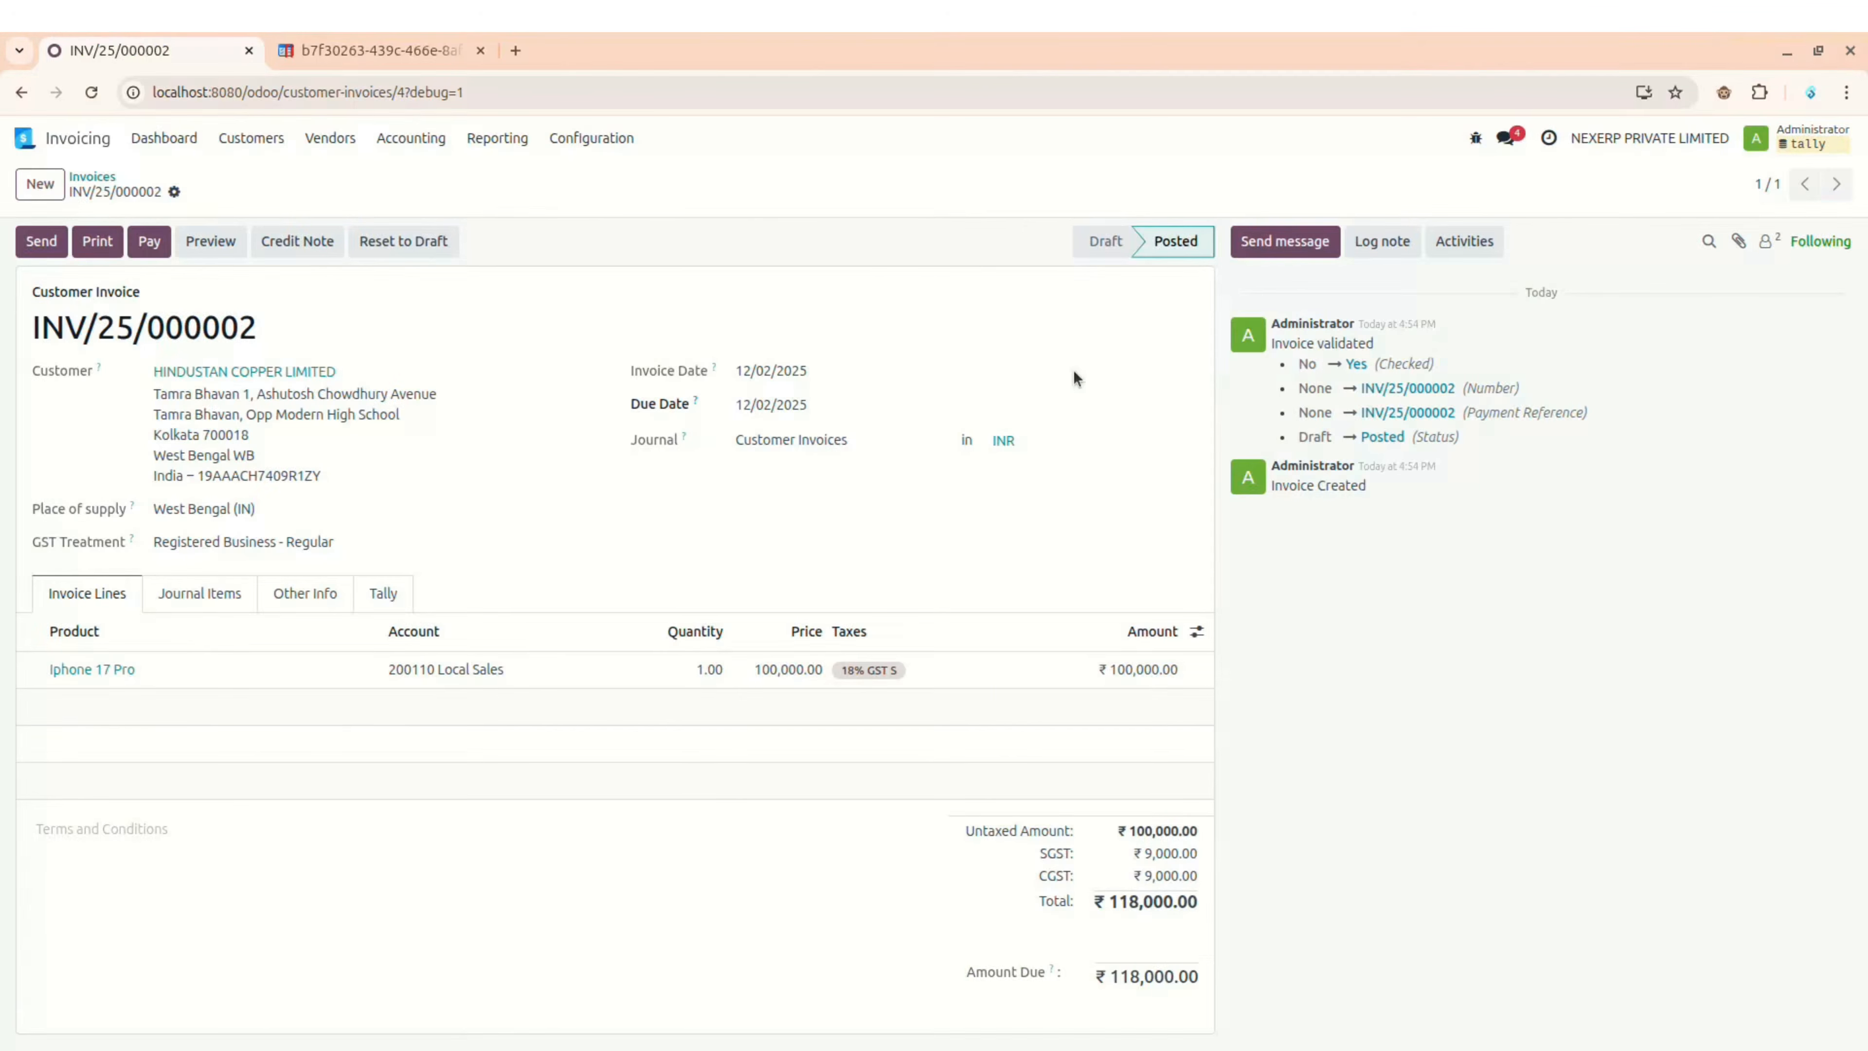
Step: Register a ₹118,000 Bank journal payment dated 12/02/2025 against the invoice
left_click(147, 242)
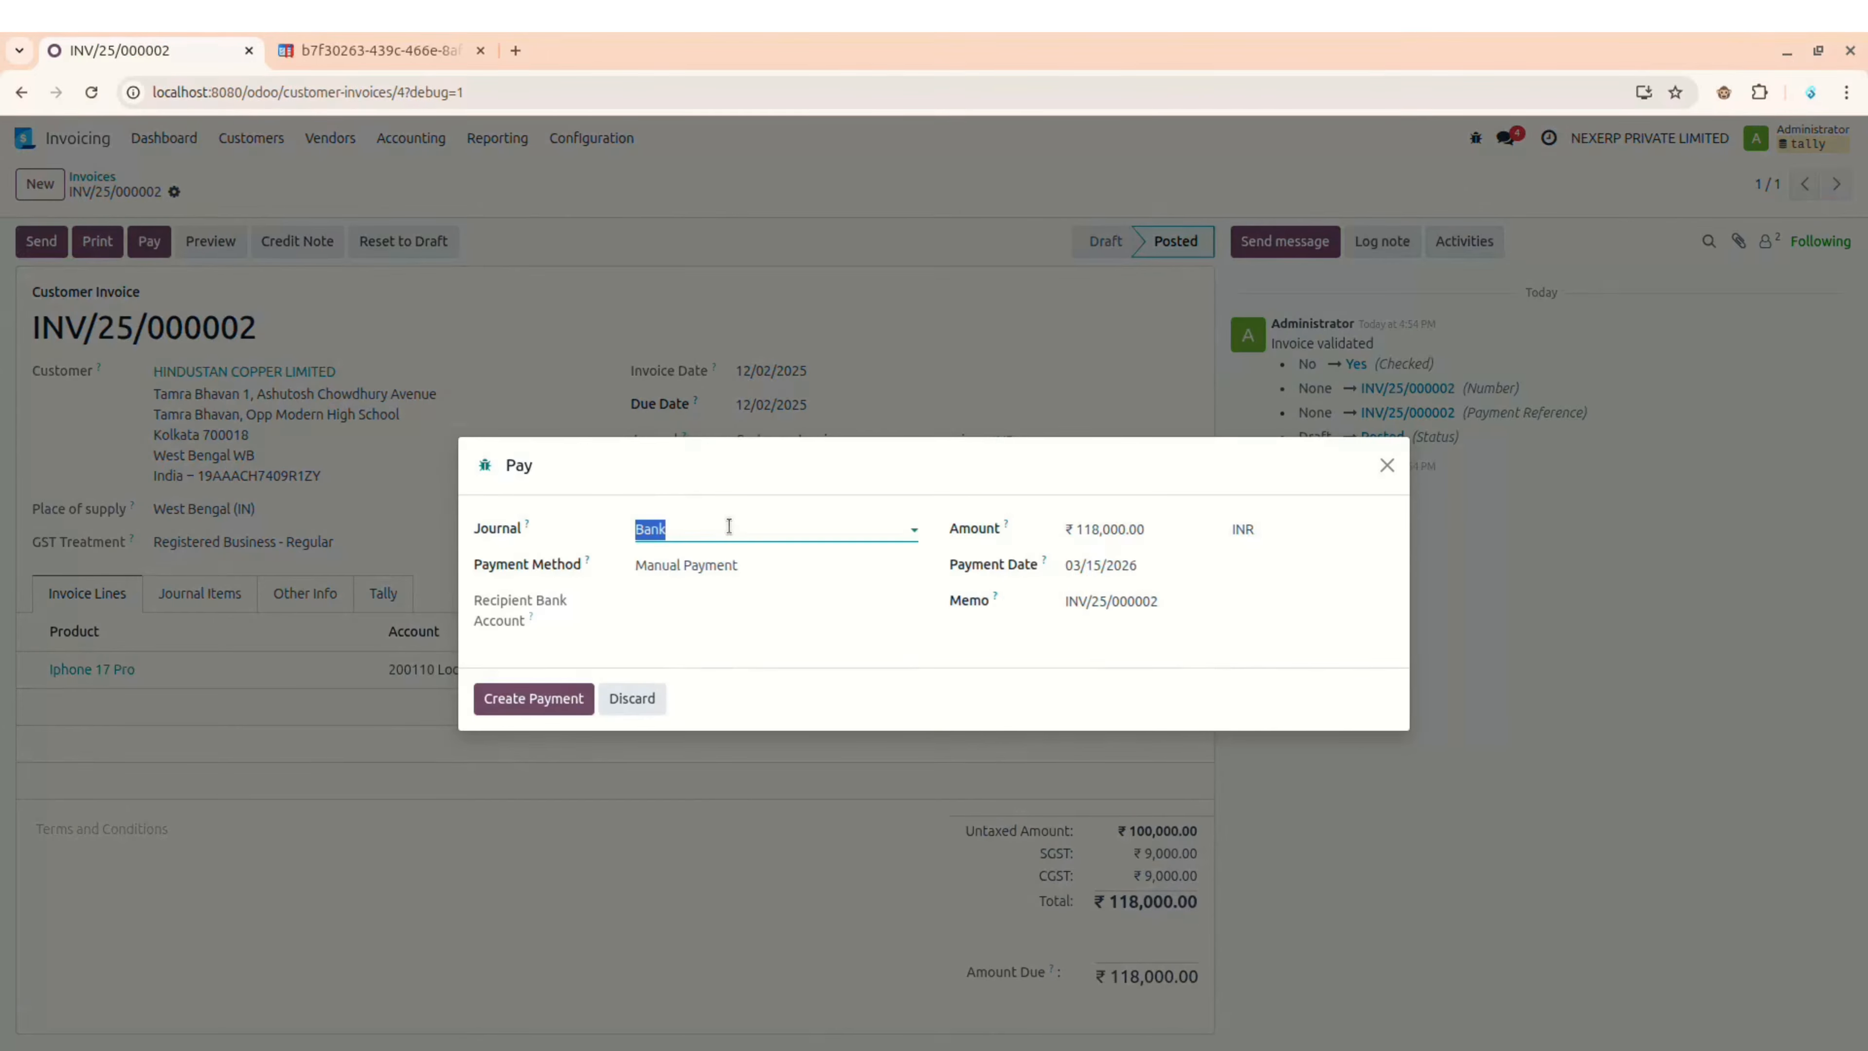
left_click(722, 527)
left_click(692, 573)
left_click(1119, 568)
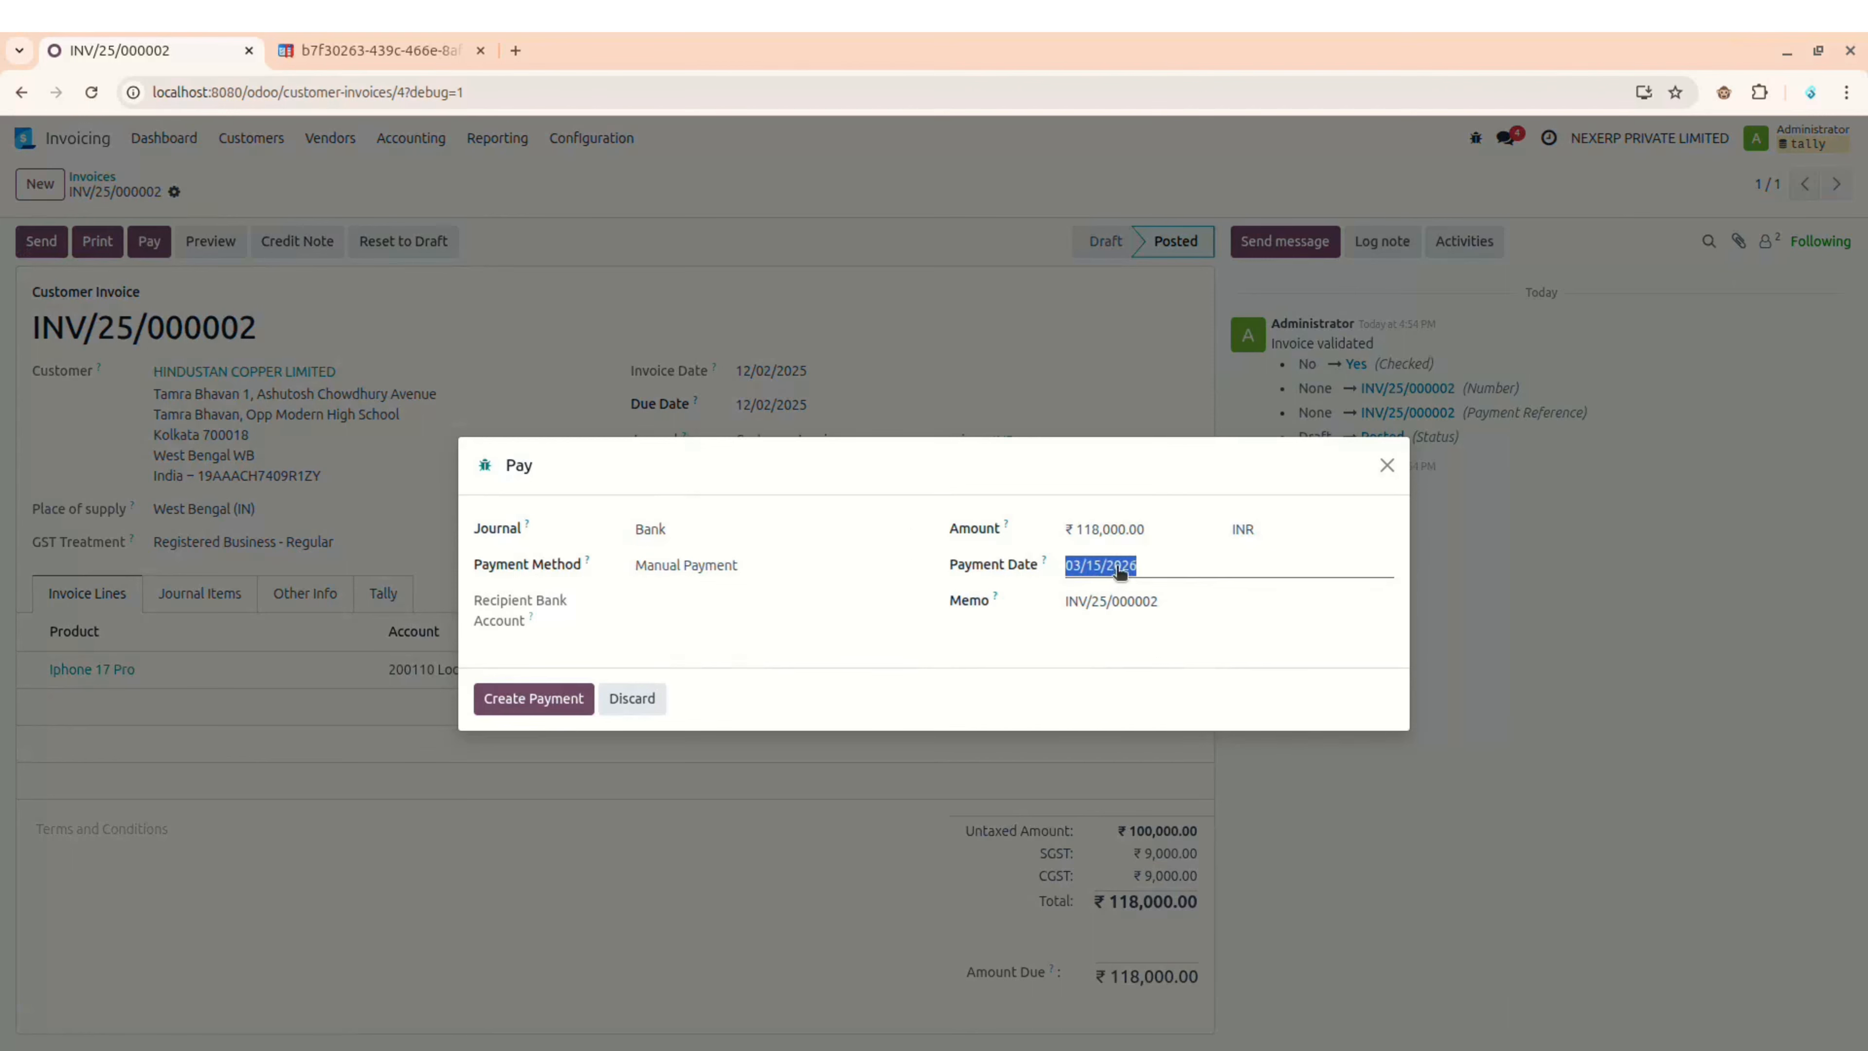
left_click(1060, 619)
left_click(1060, 619)
left_click(1059, 618)
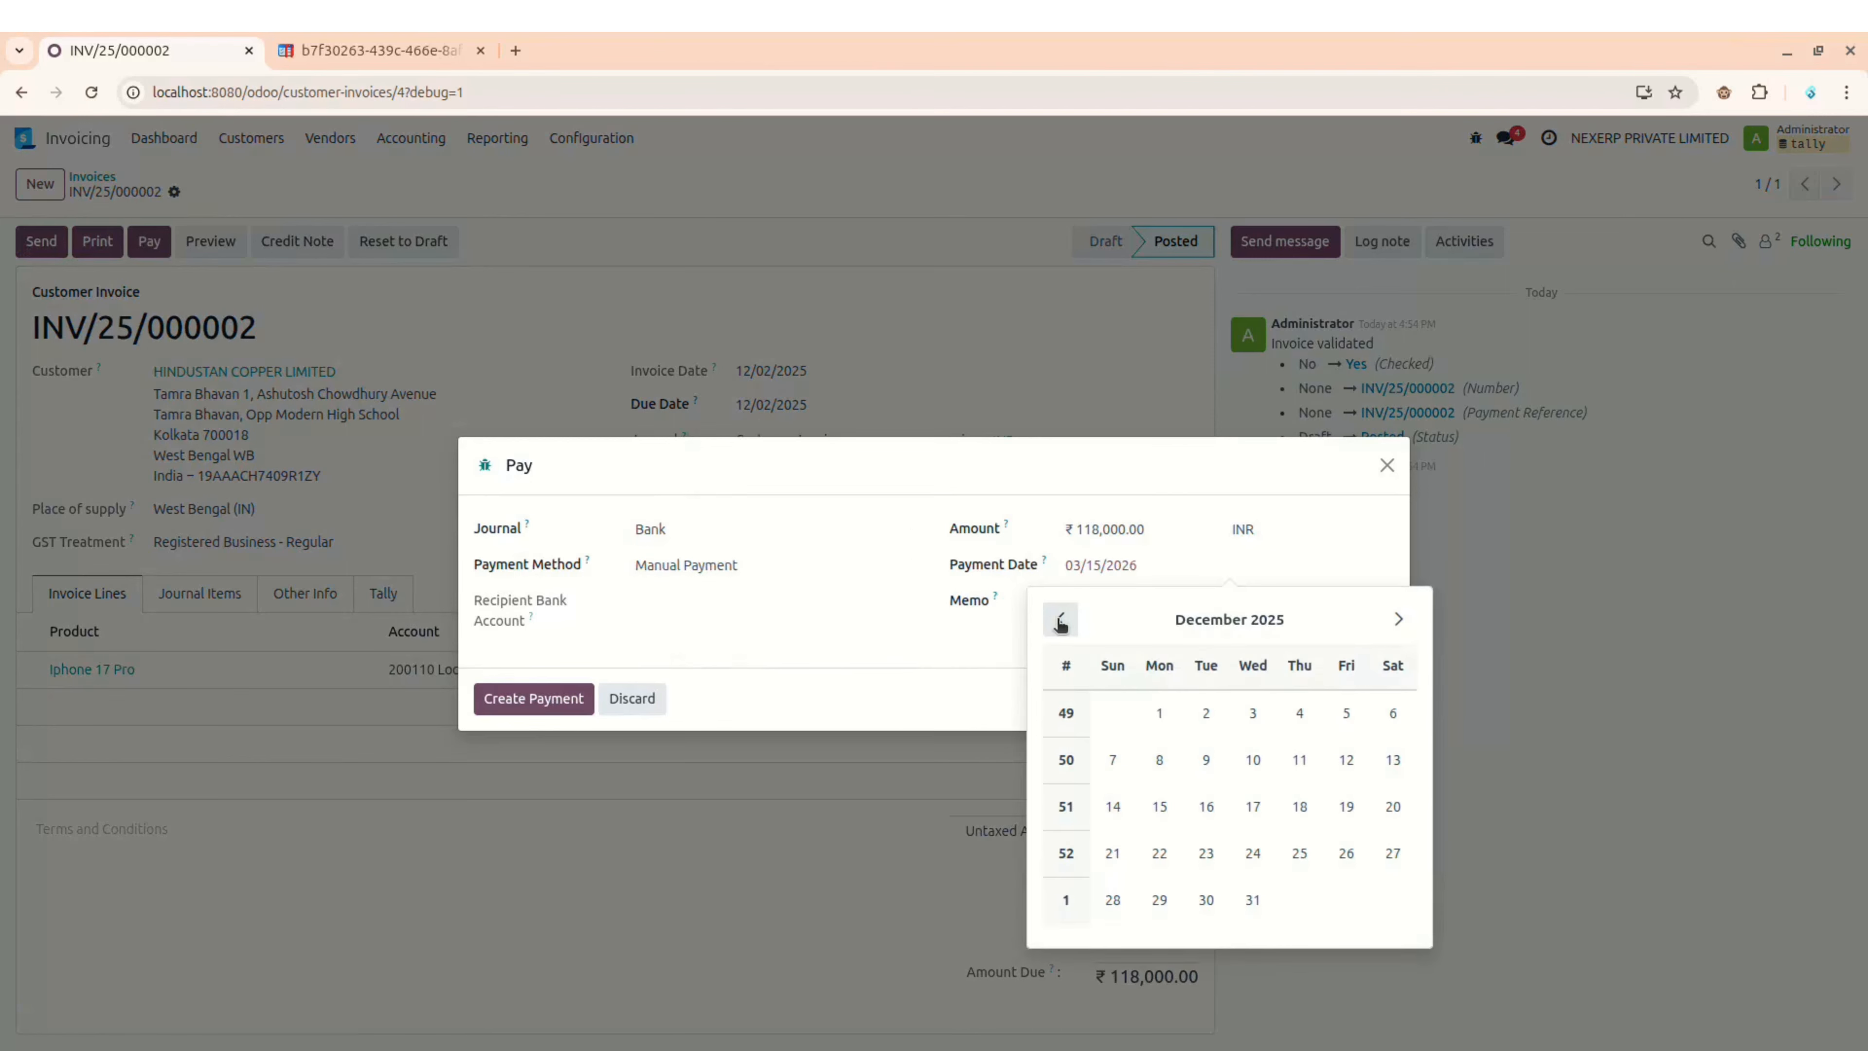
left_click(1203, 714)
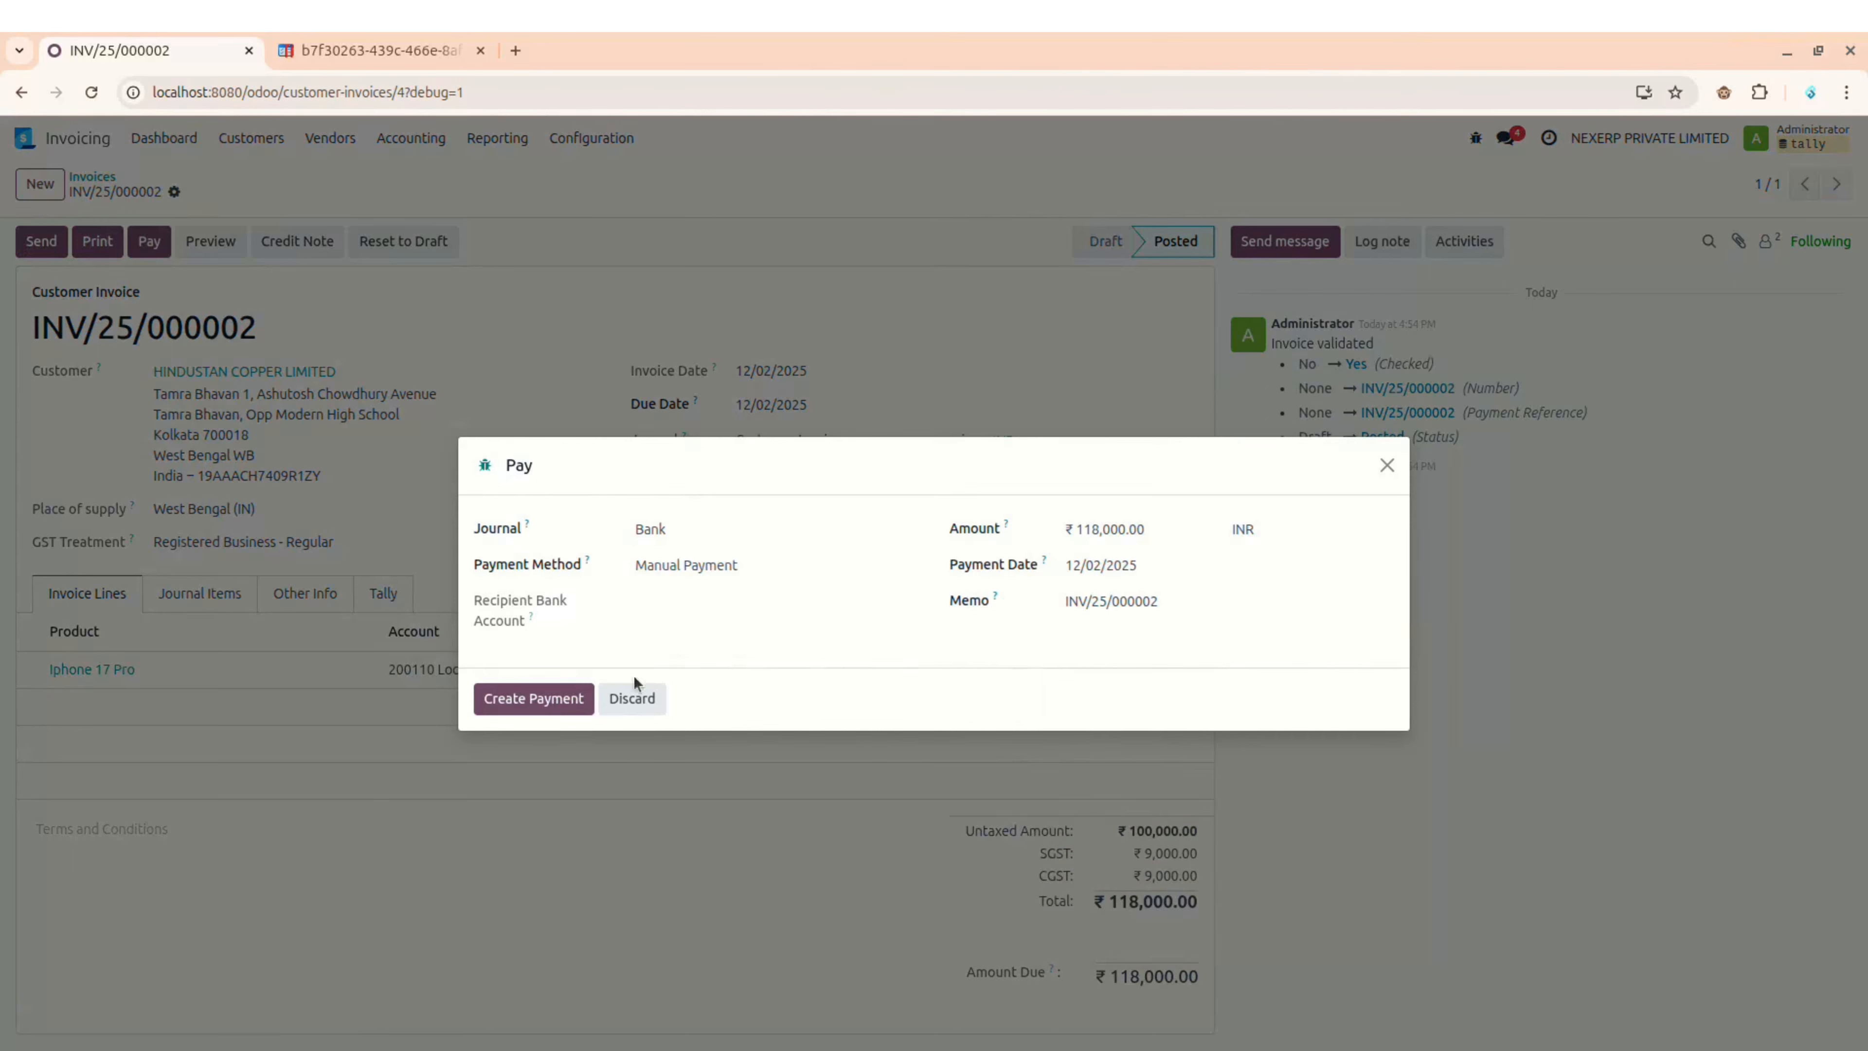
left_click(510, 698)
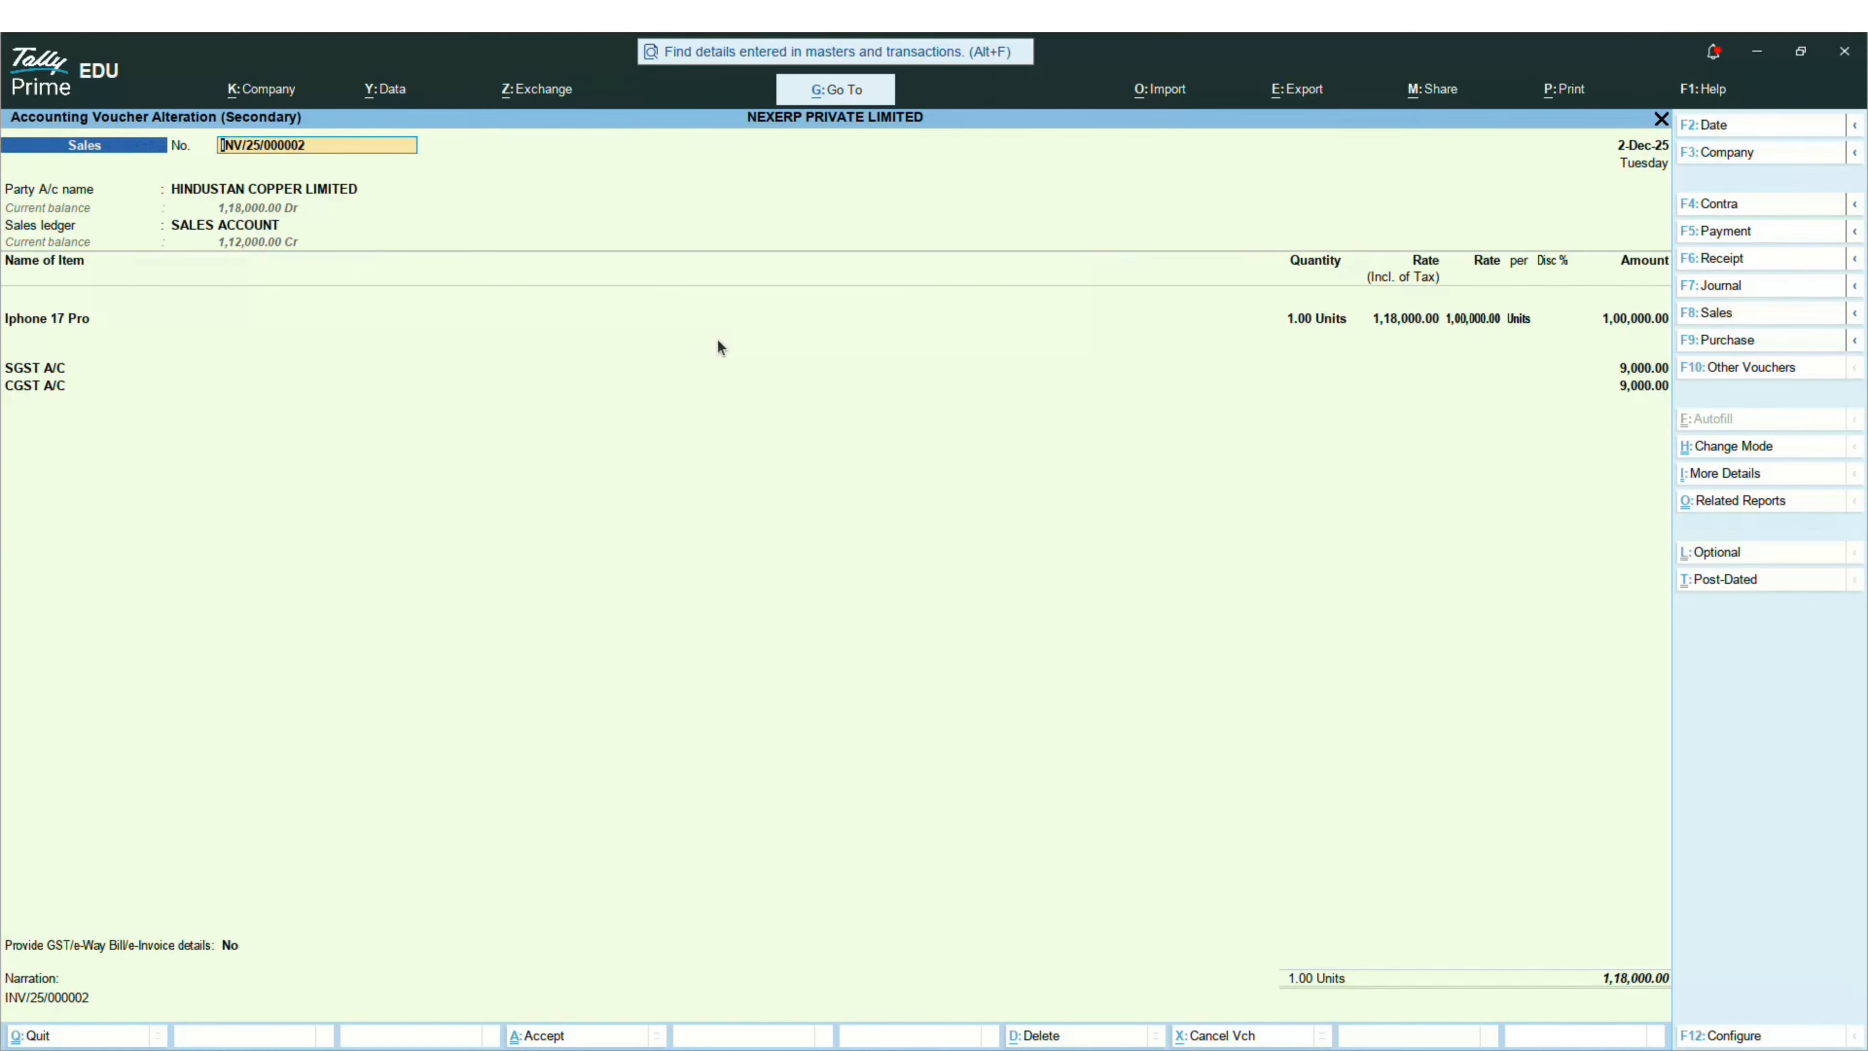
Step: Verify Tally's Receipt voucher 3 from HDFC BANK A/C for 1,18,000, then go back to Odoo
key("Escape")
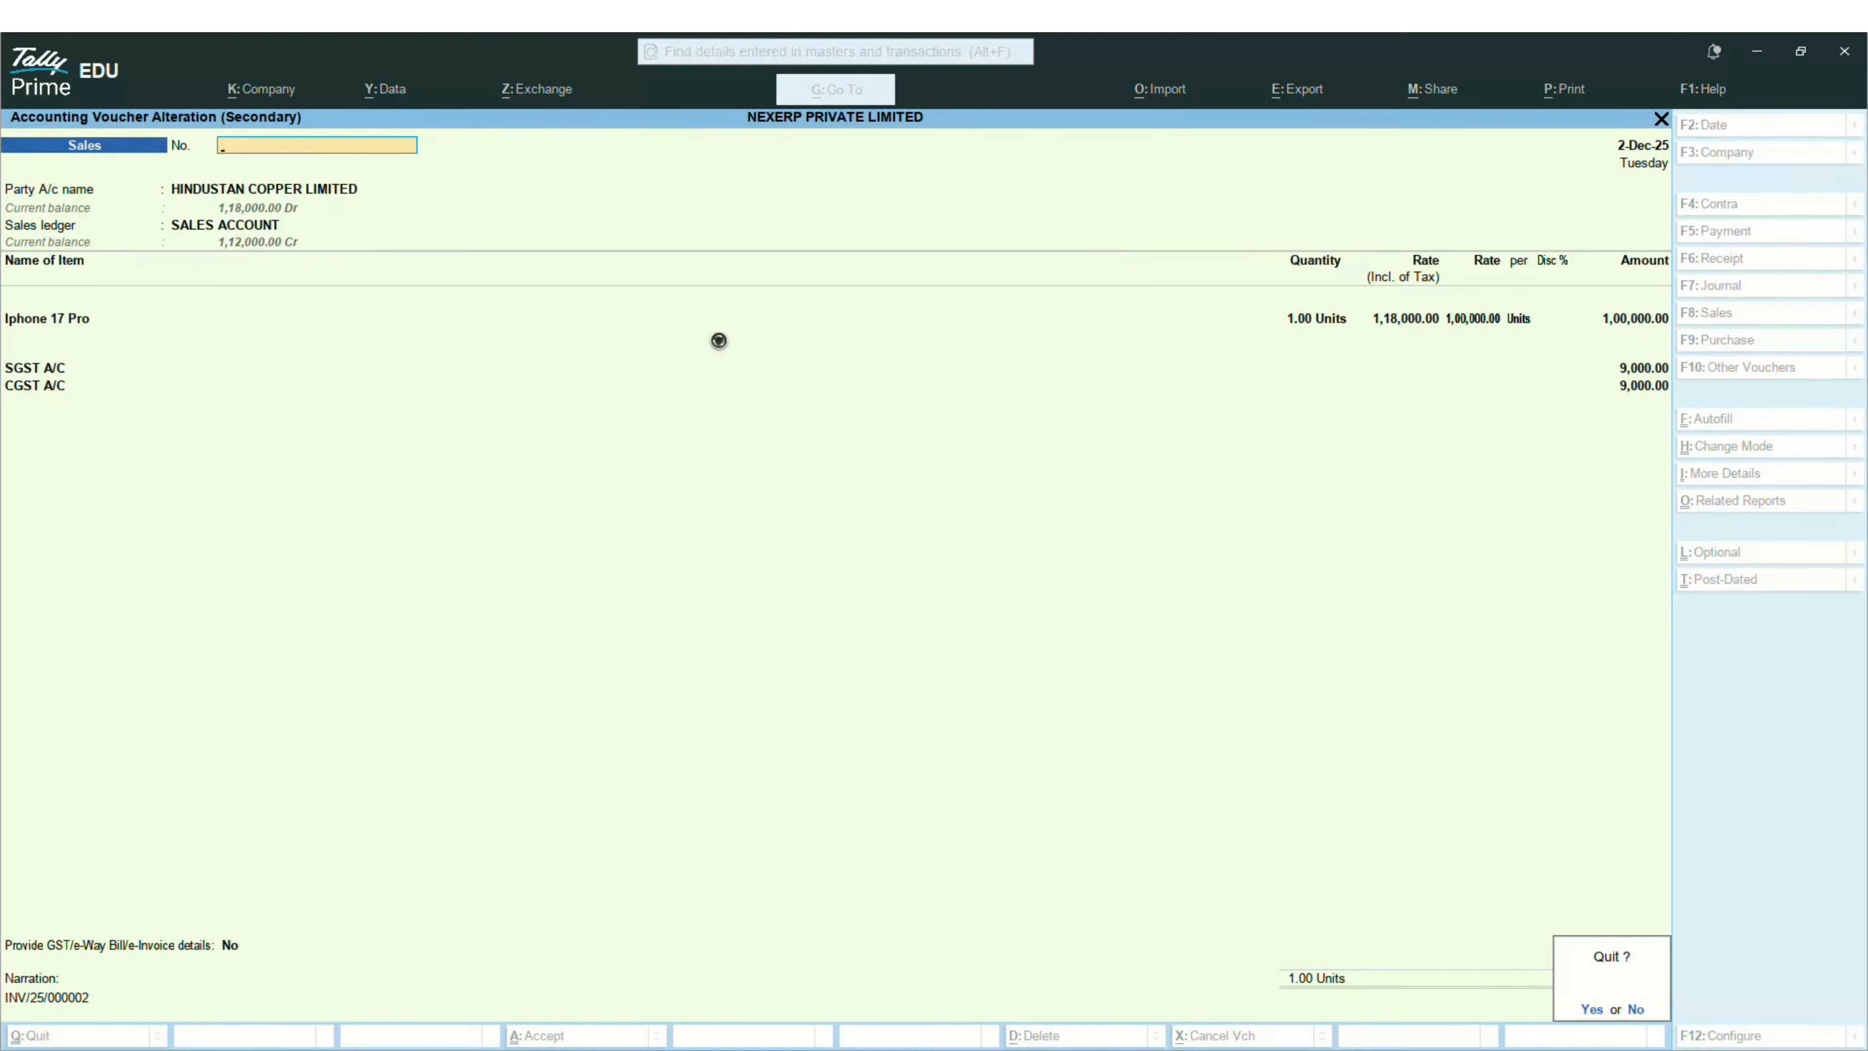
key("Return")
key("Down")
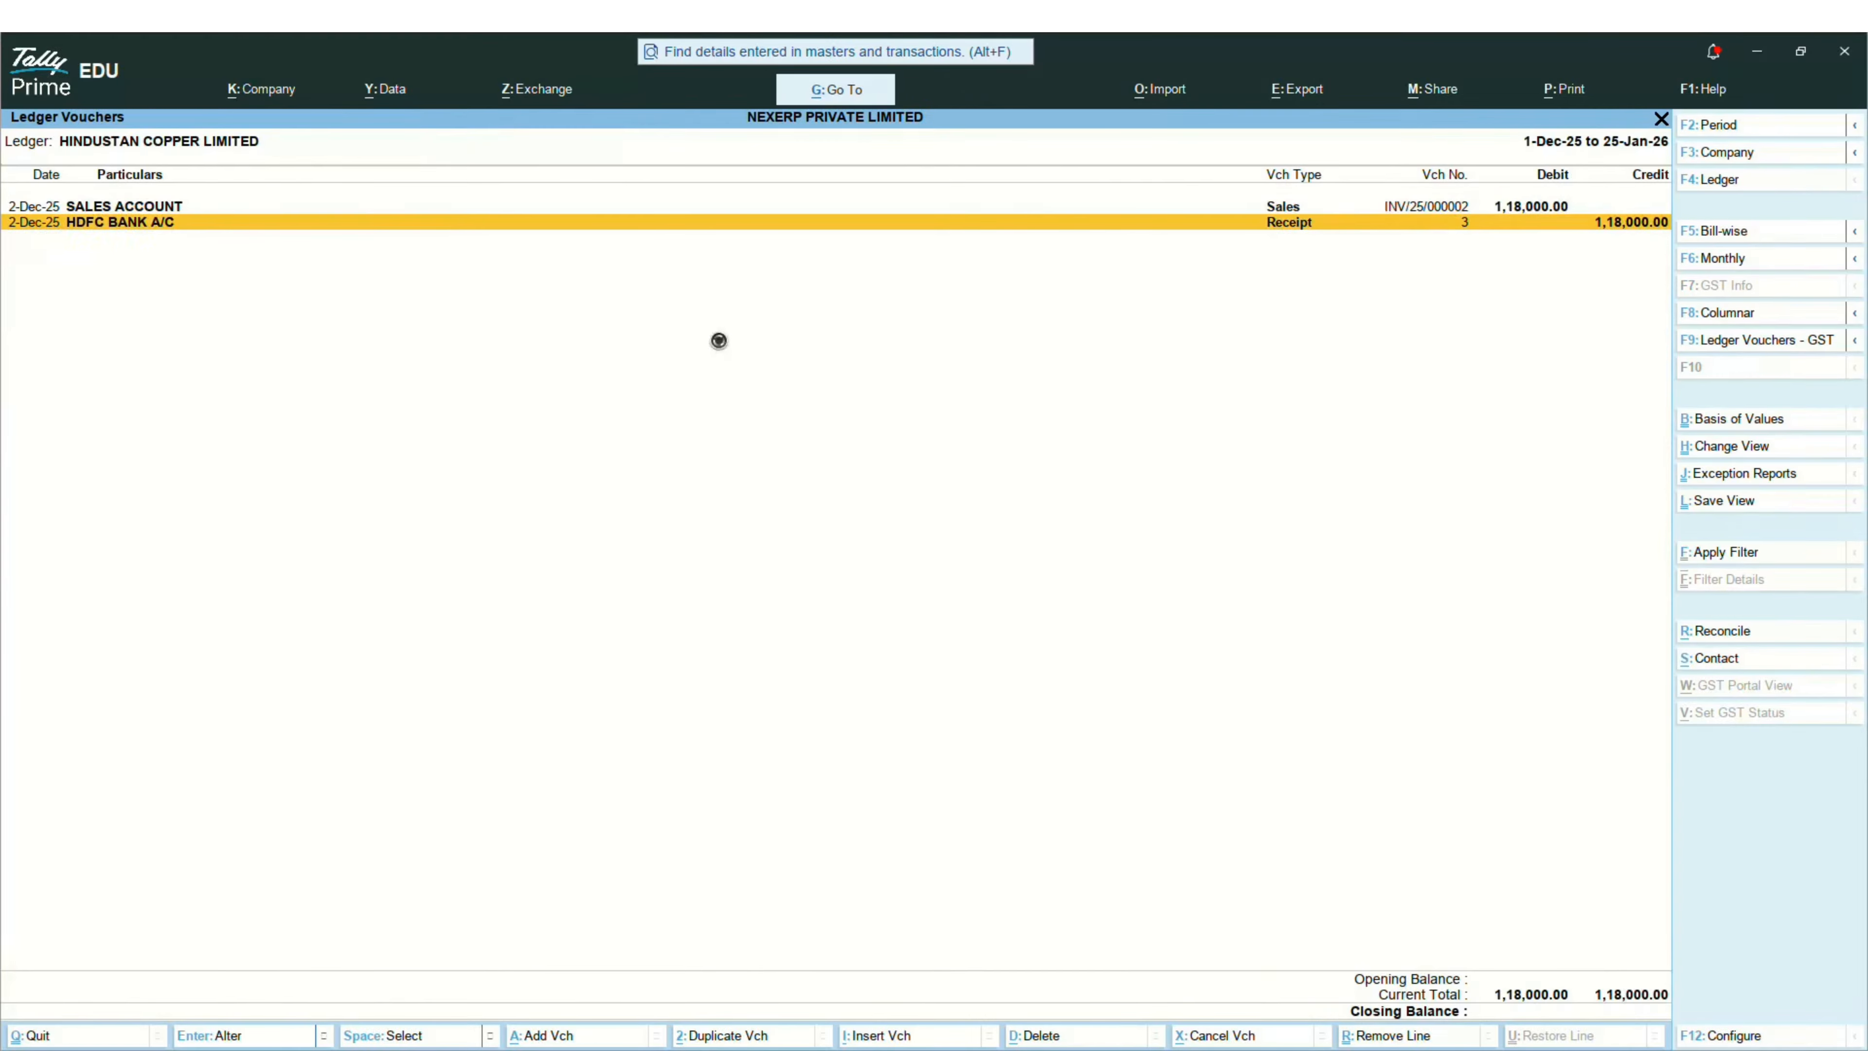
key("Return")
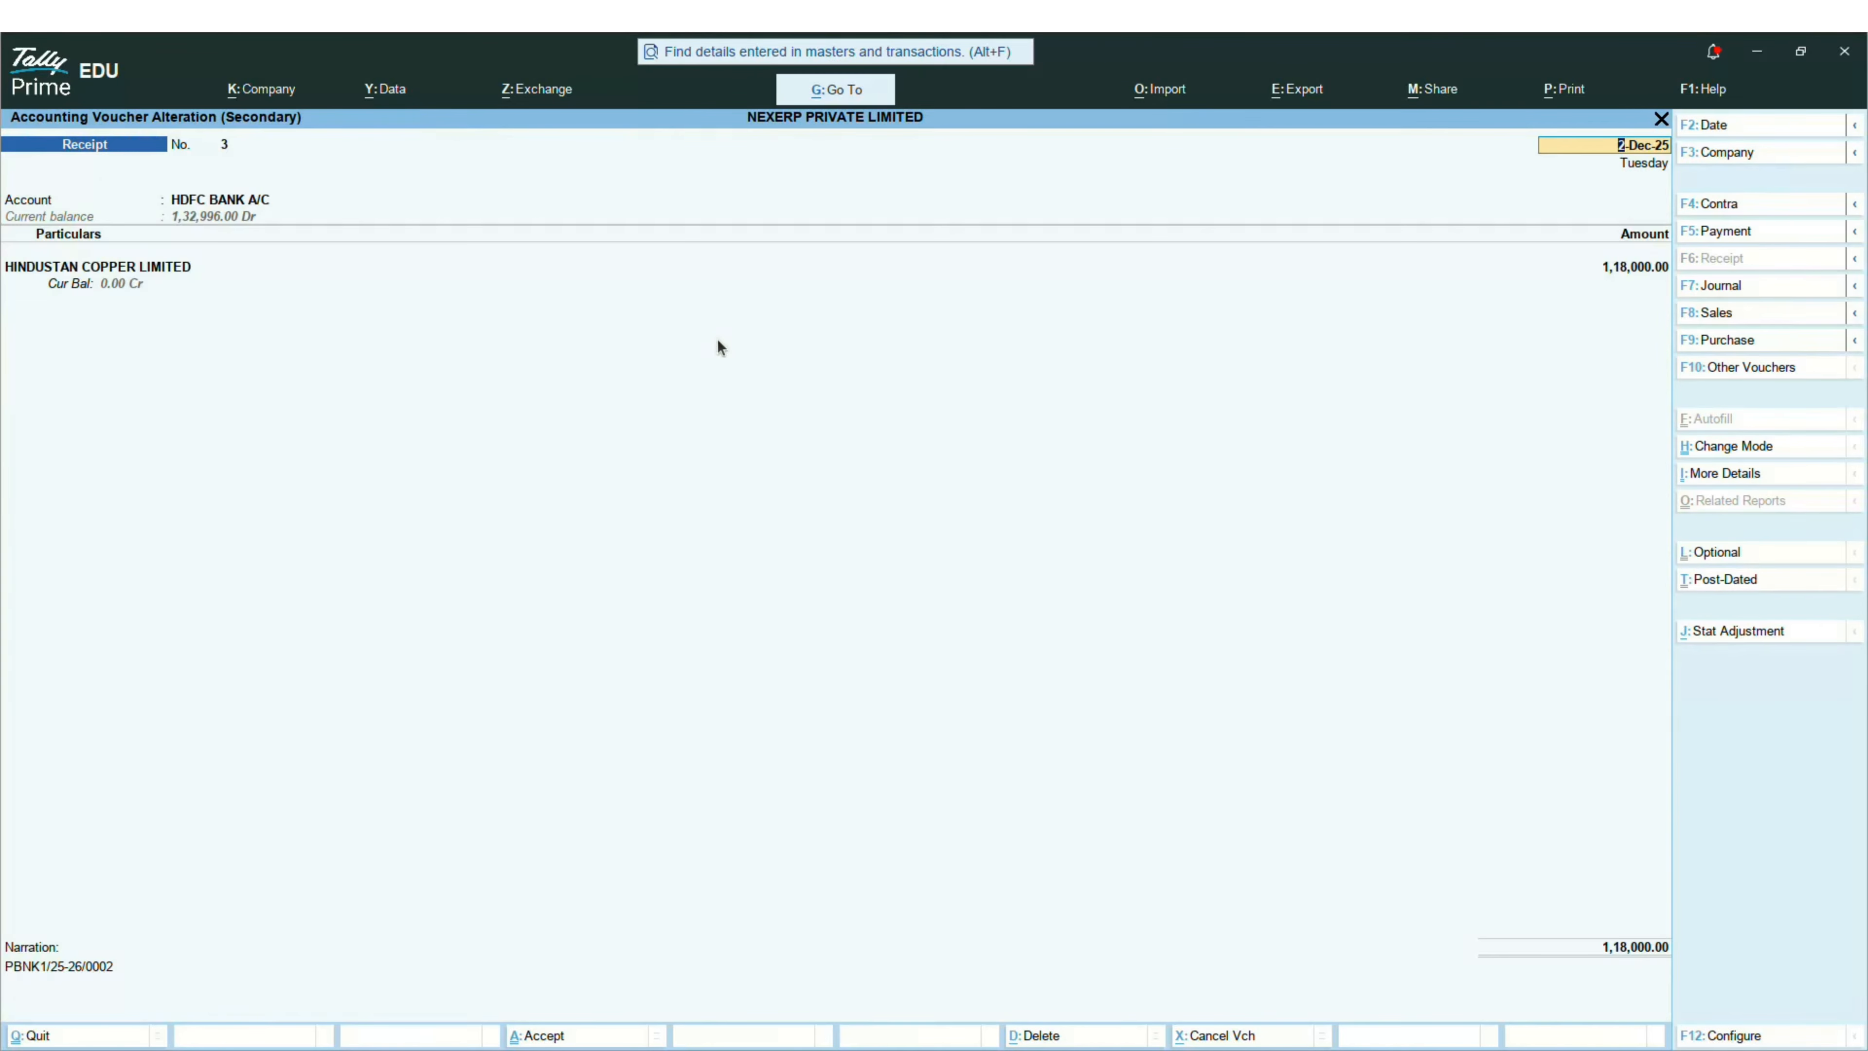
key("Escape")
key("Return")
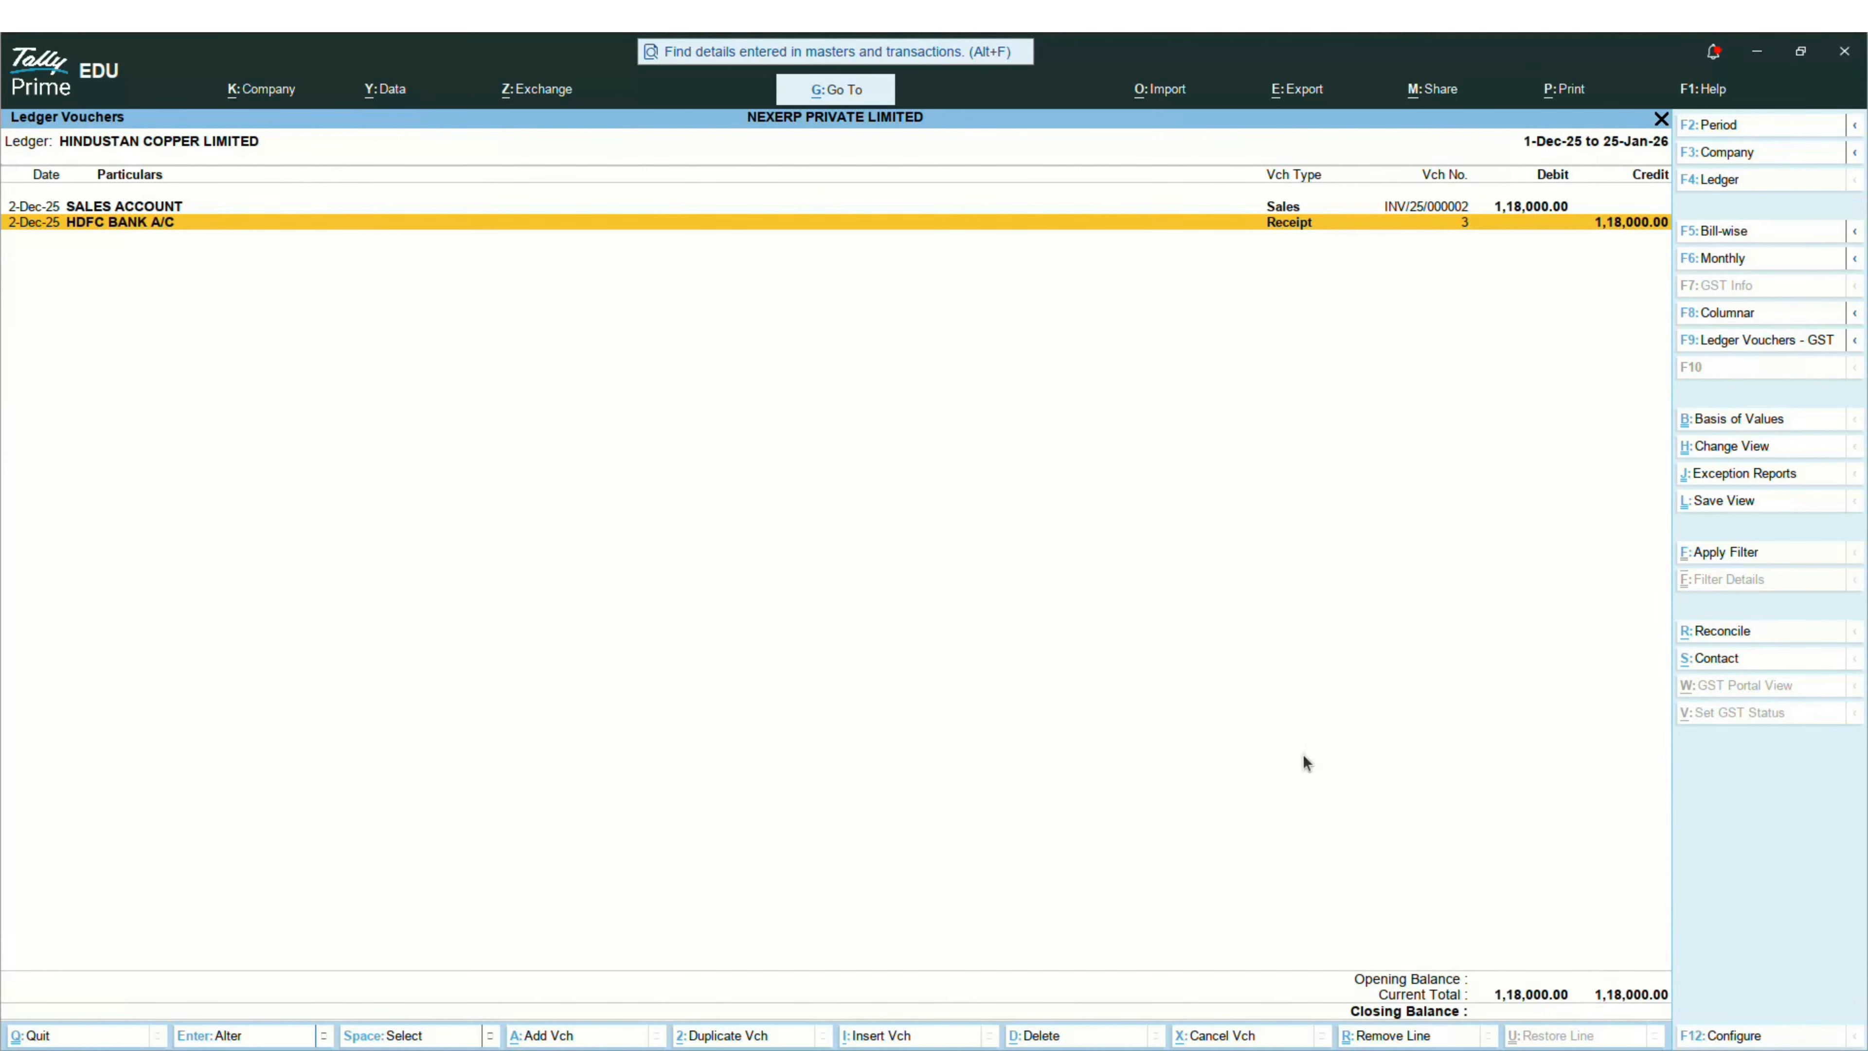
key("alt+Tab")
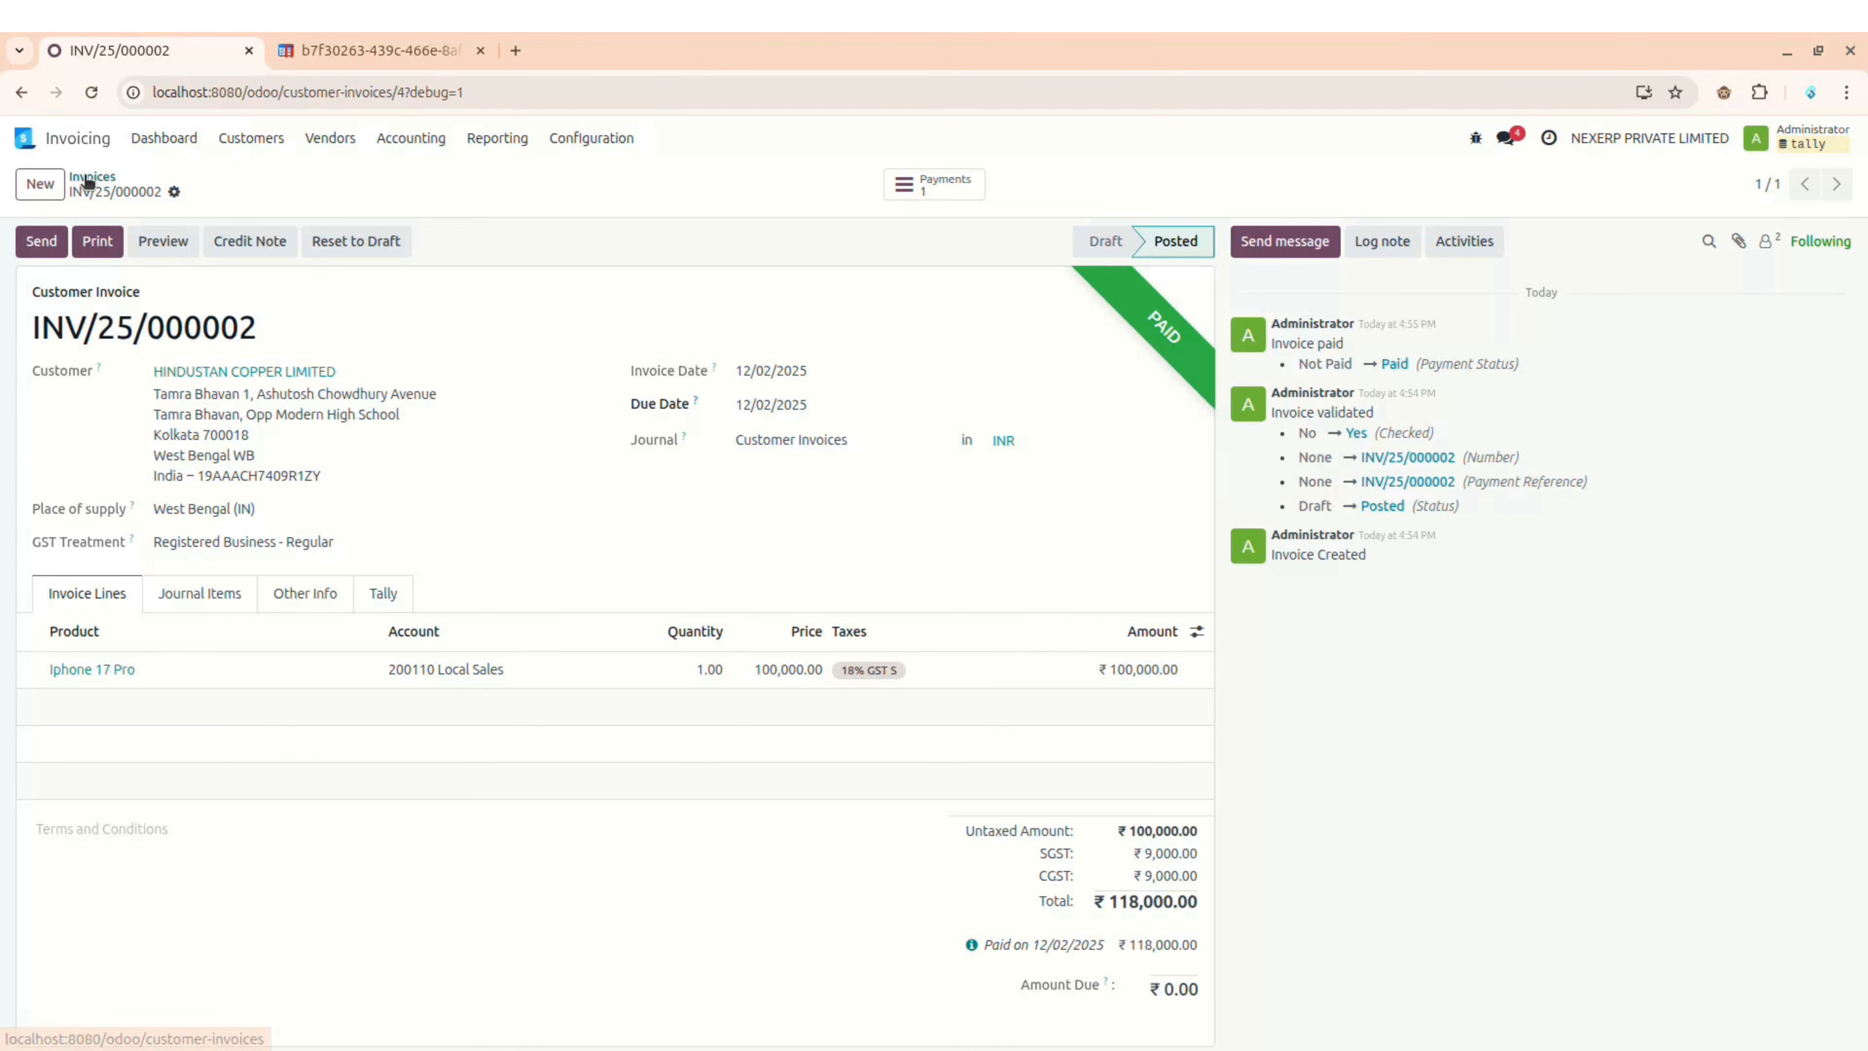
Step: Reverse the invoice with a credit note dated 12/02/2025, reason 'Test', and post it
left_click(254, 245)
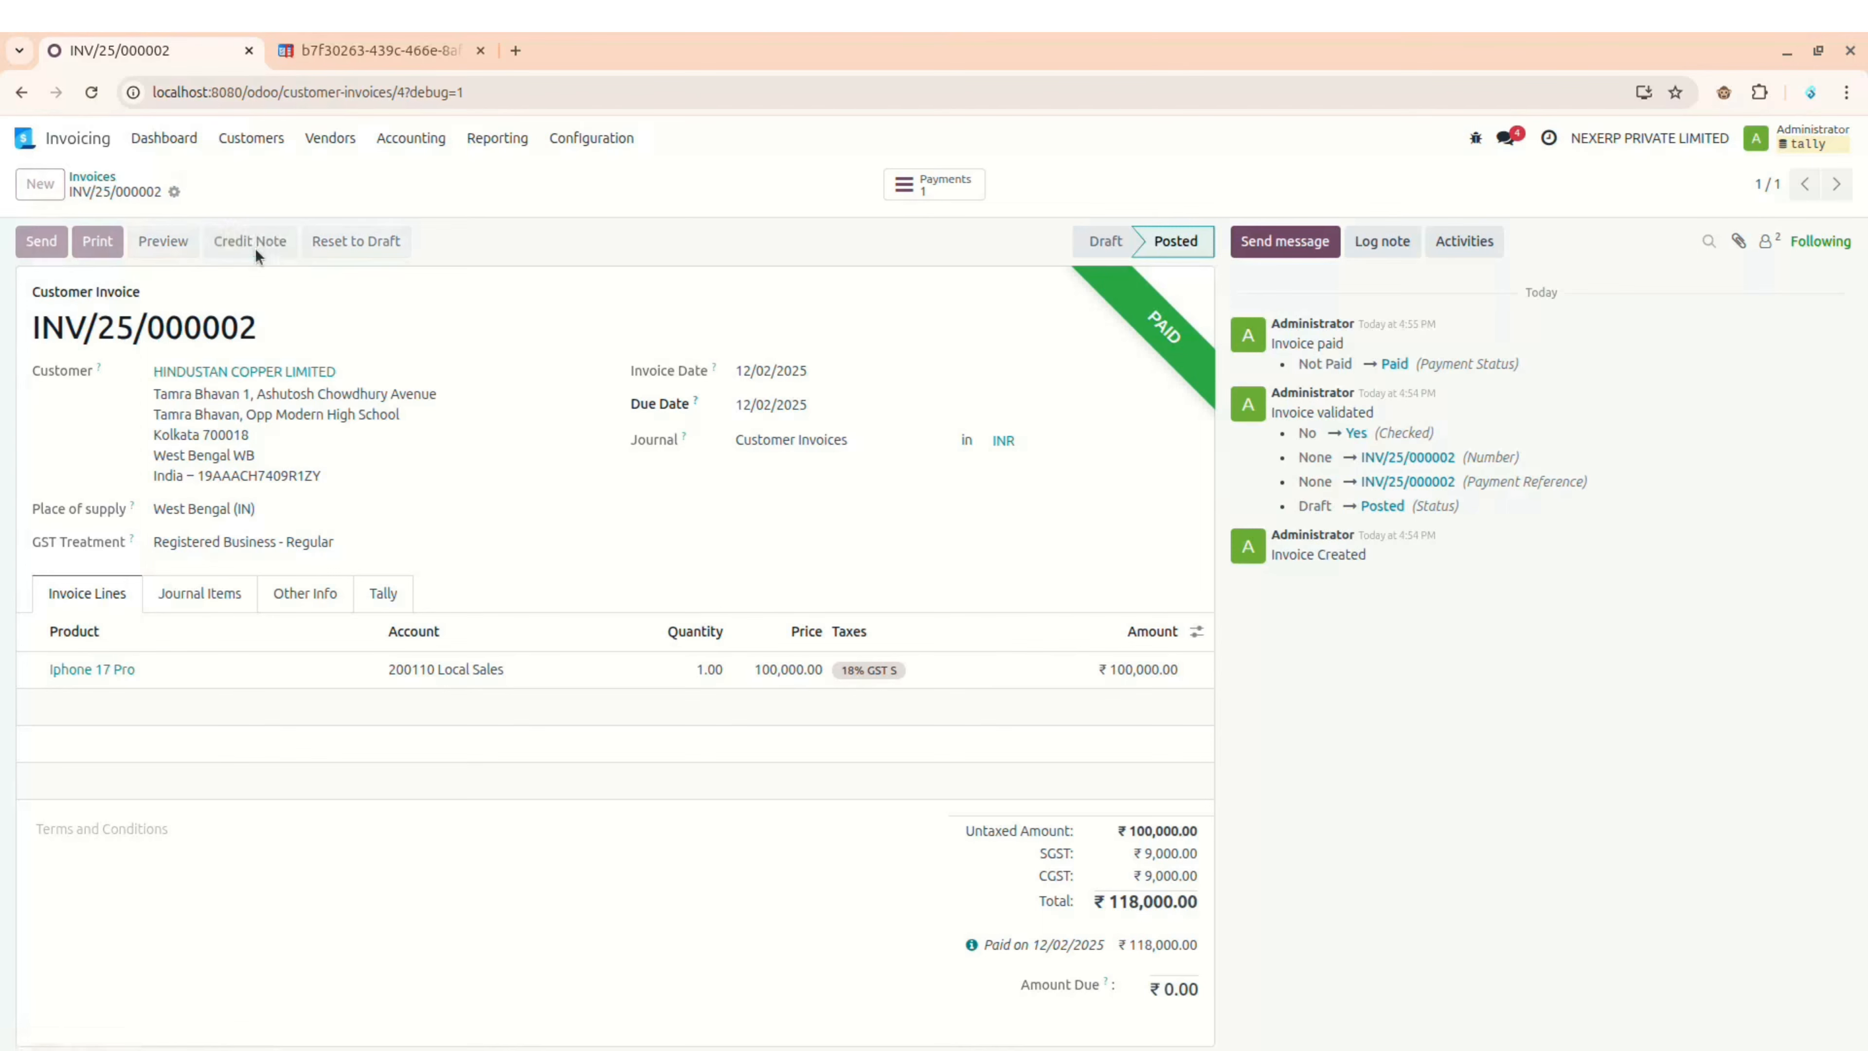
left_click(692, 615)
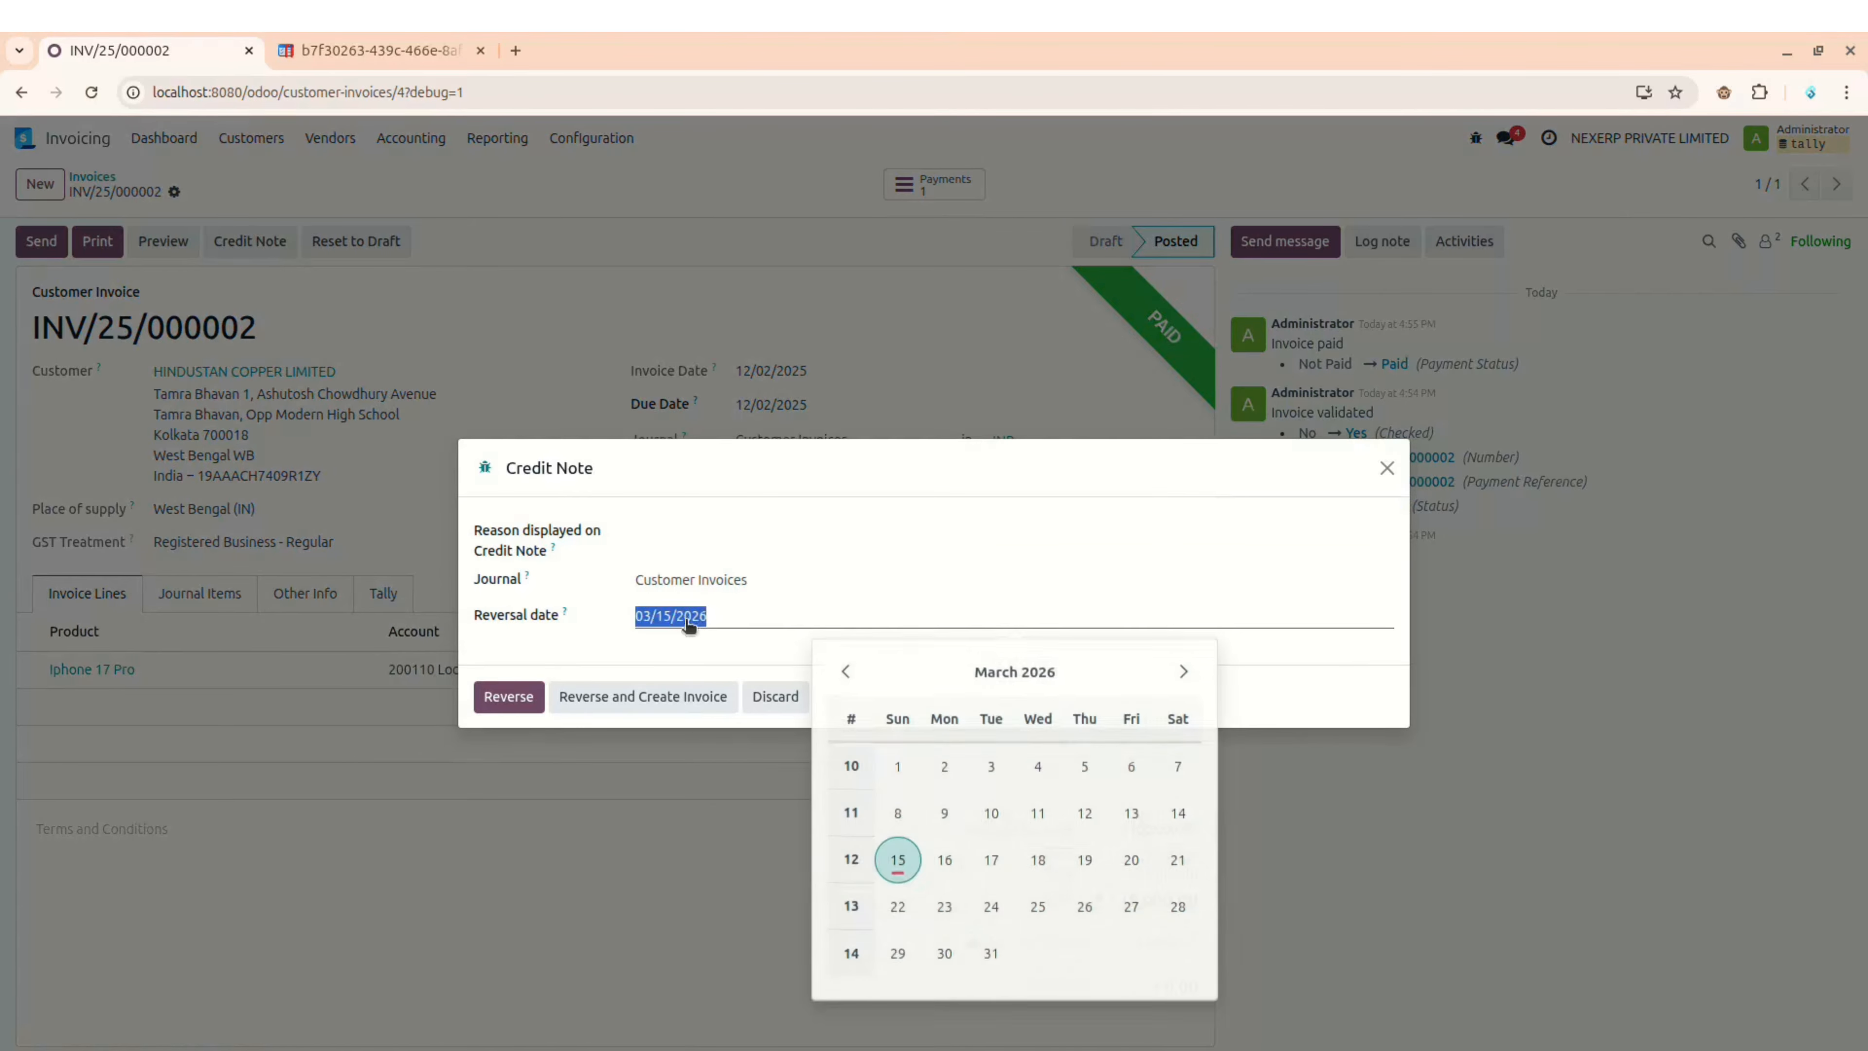
left_click(842, 669)
left_click(842, 669)
left_click(842, 669)
left_click(842, 669)
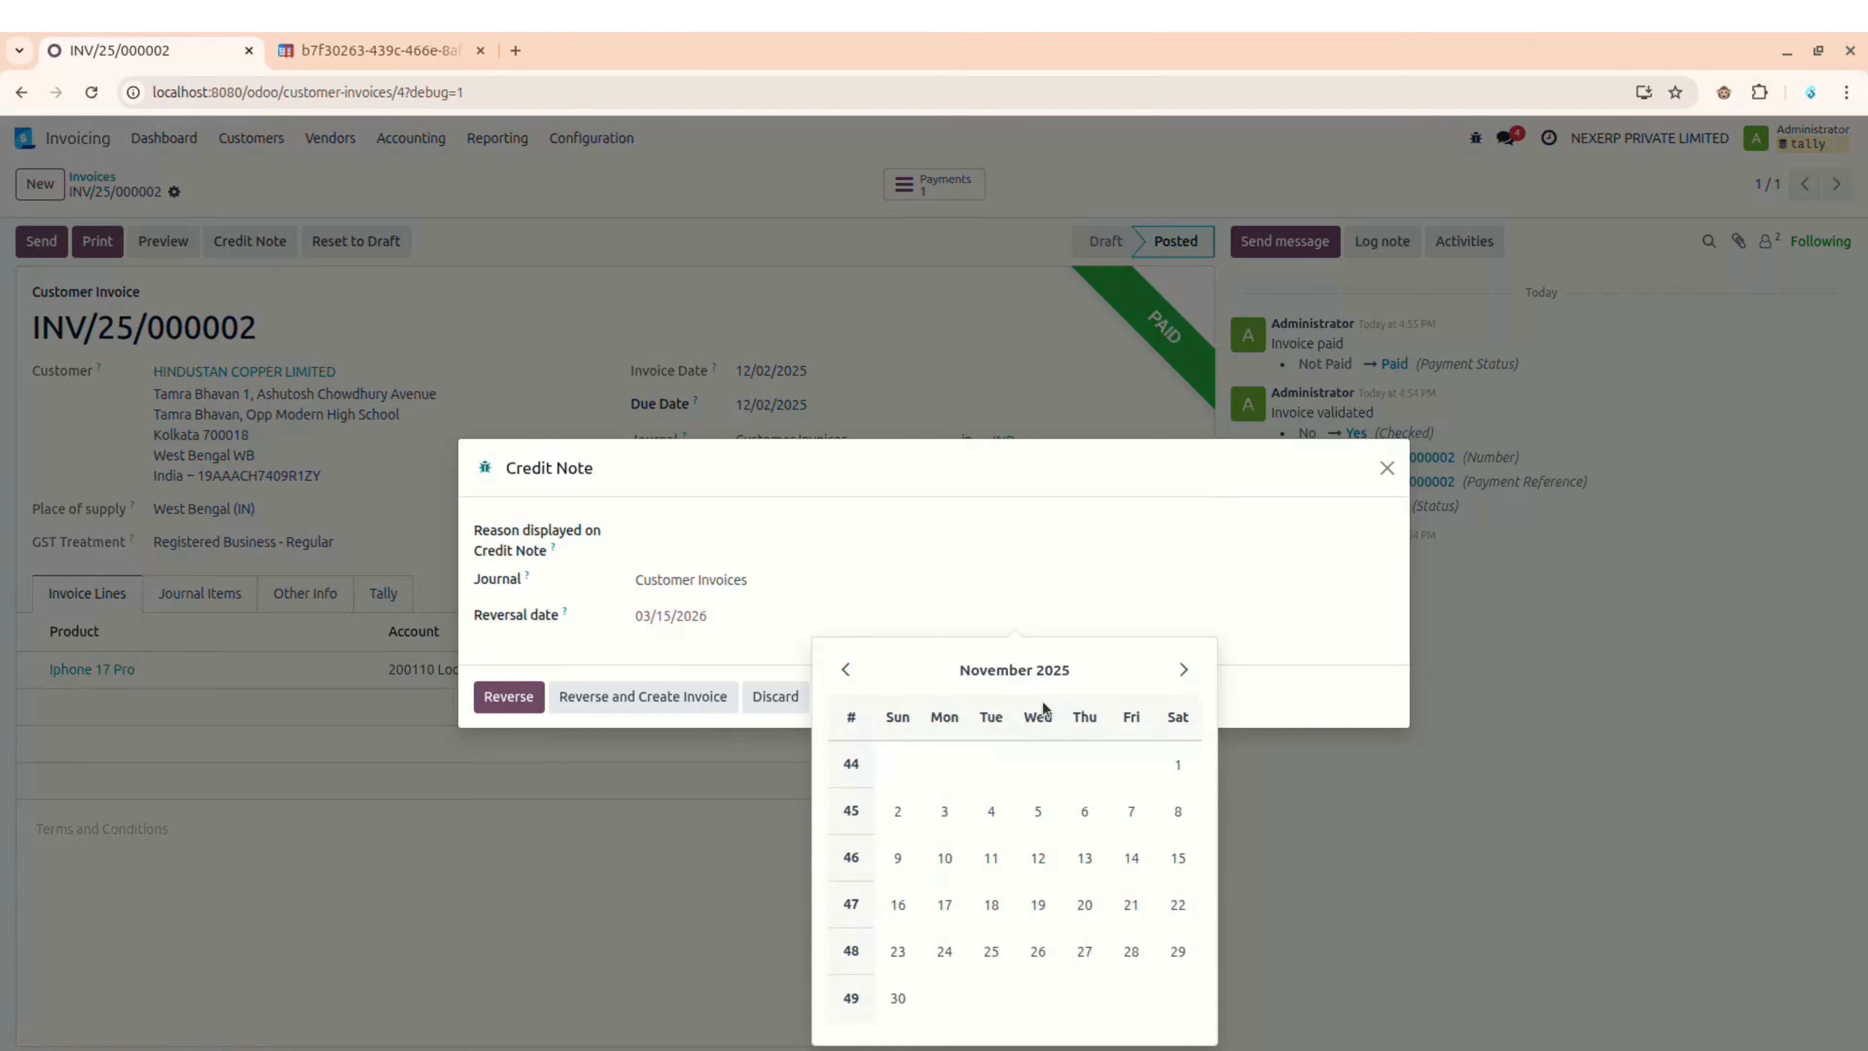
left_click(1183, 669)
left_click(990, 764)
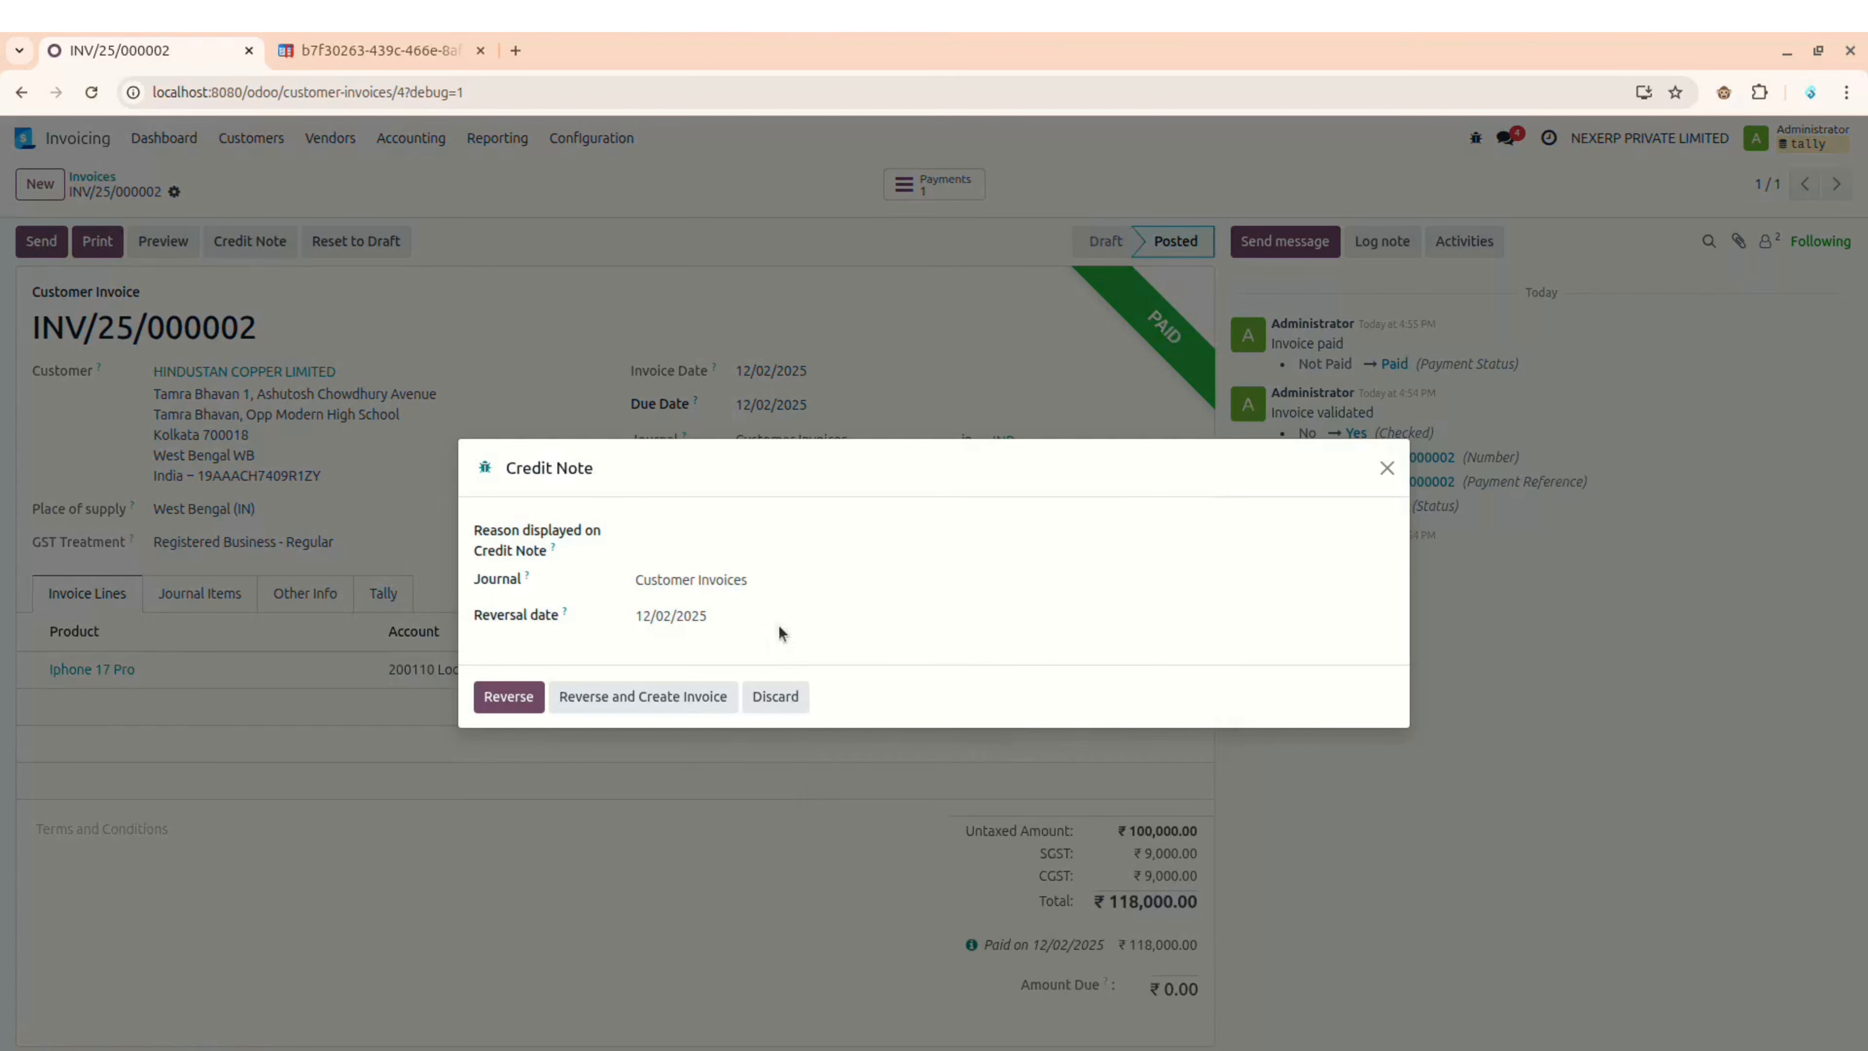
left_click(704, 528)
type("Test")
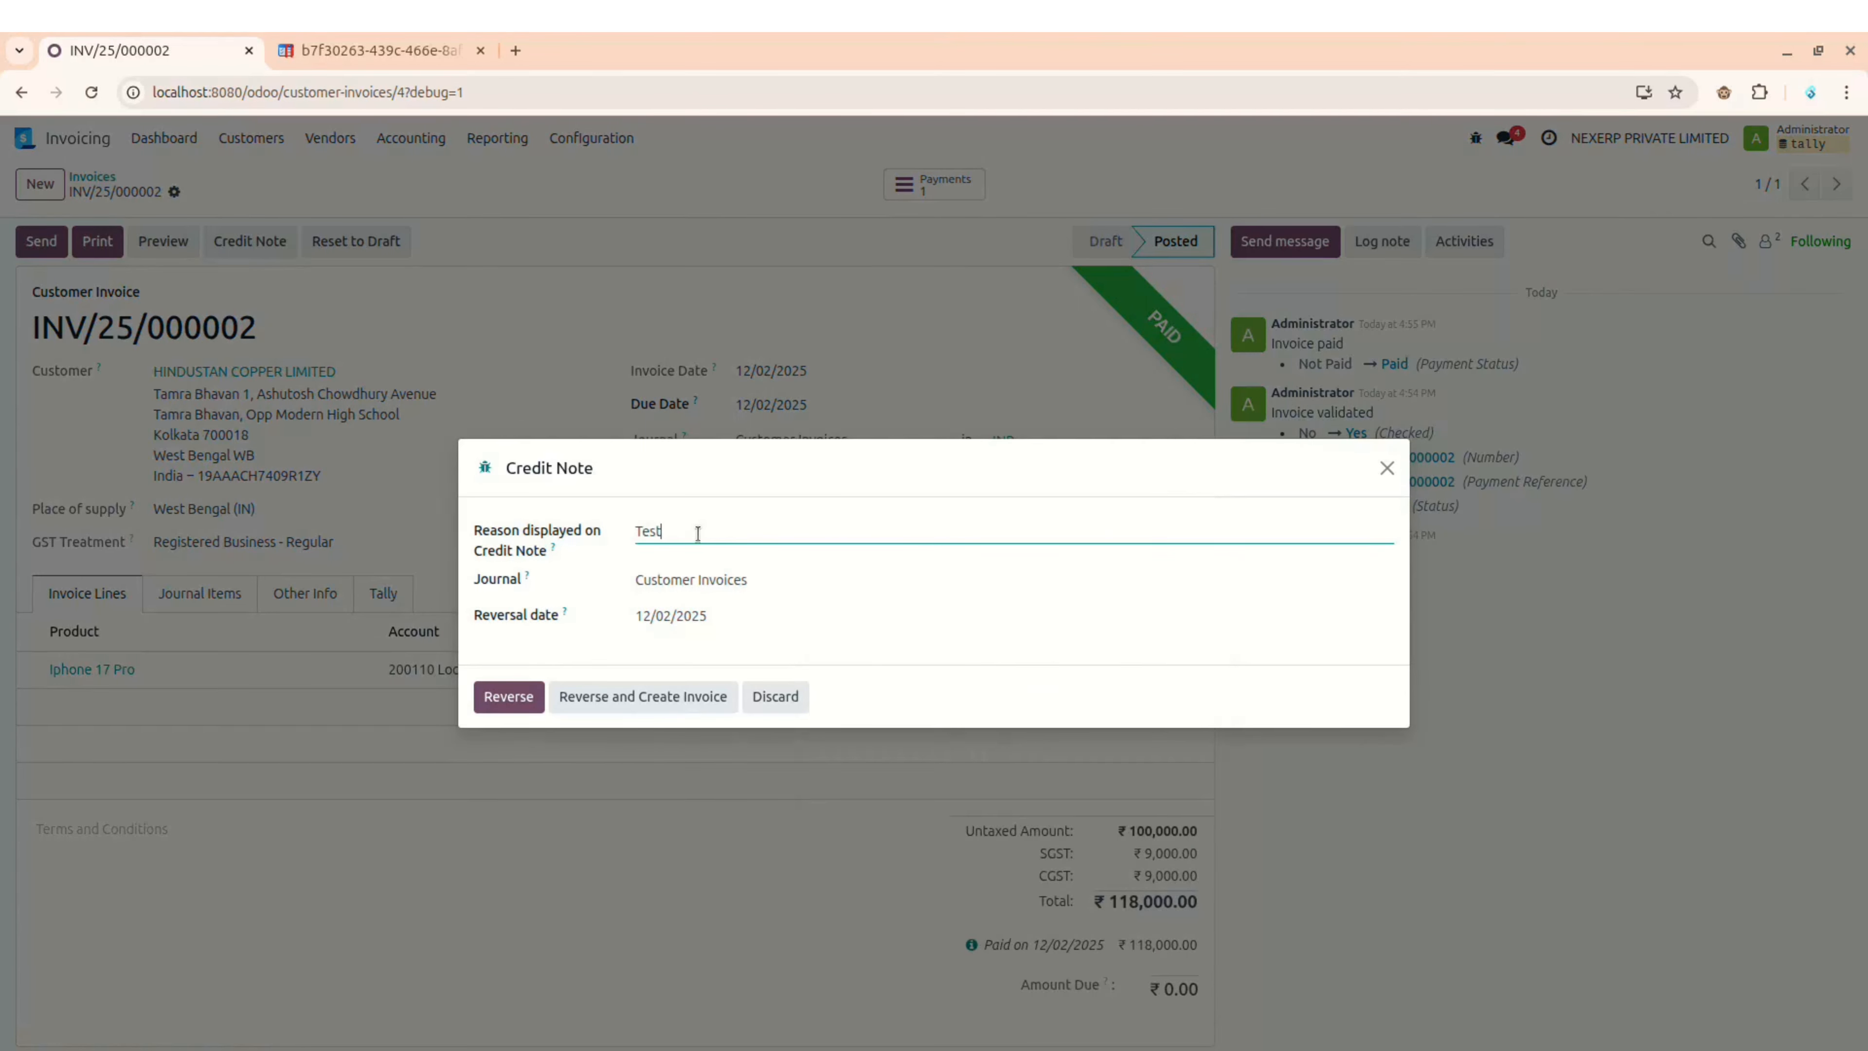
left_click(512, 704)
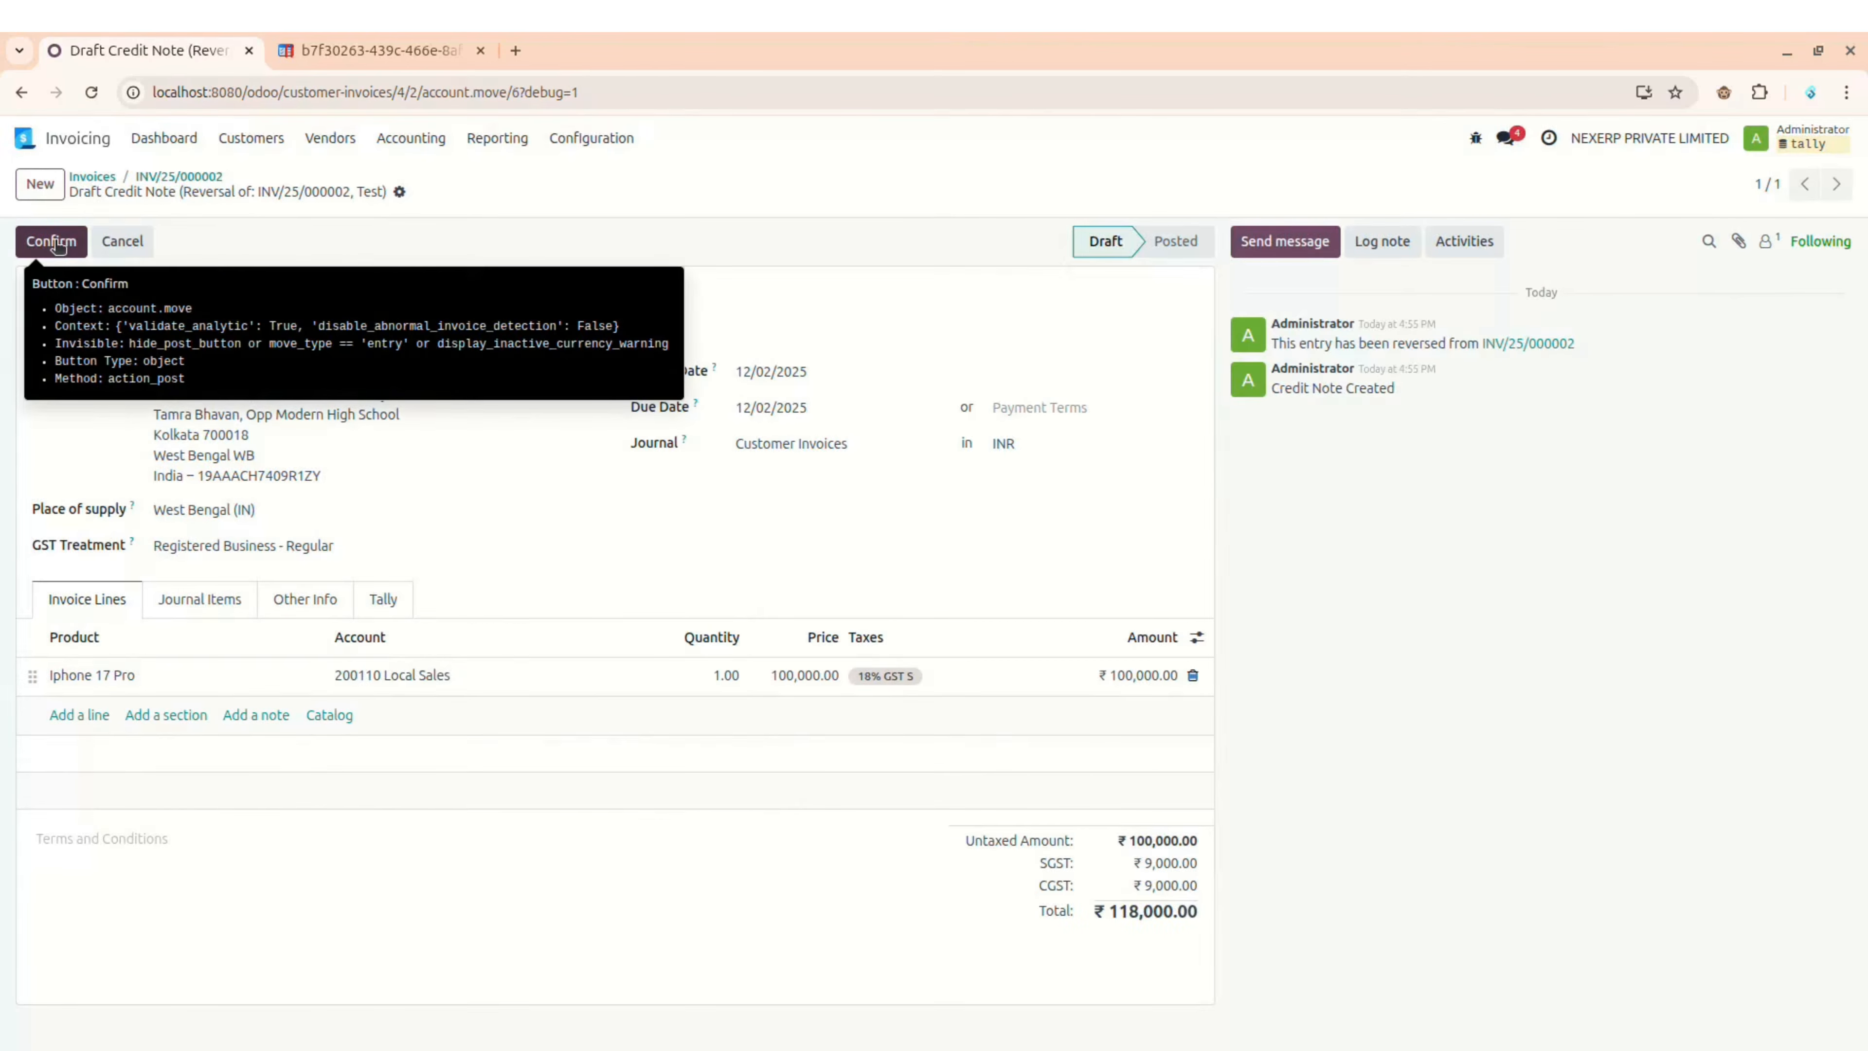
left_click(57, 244)
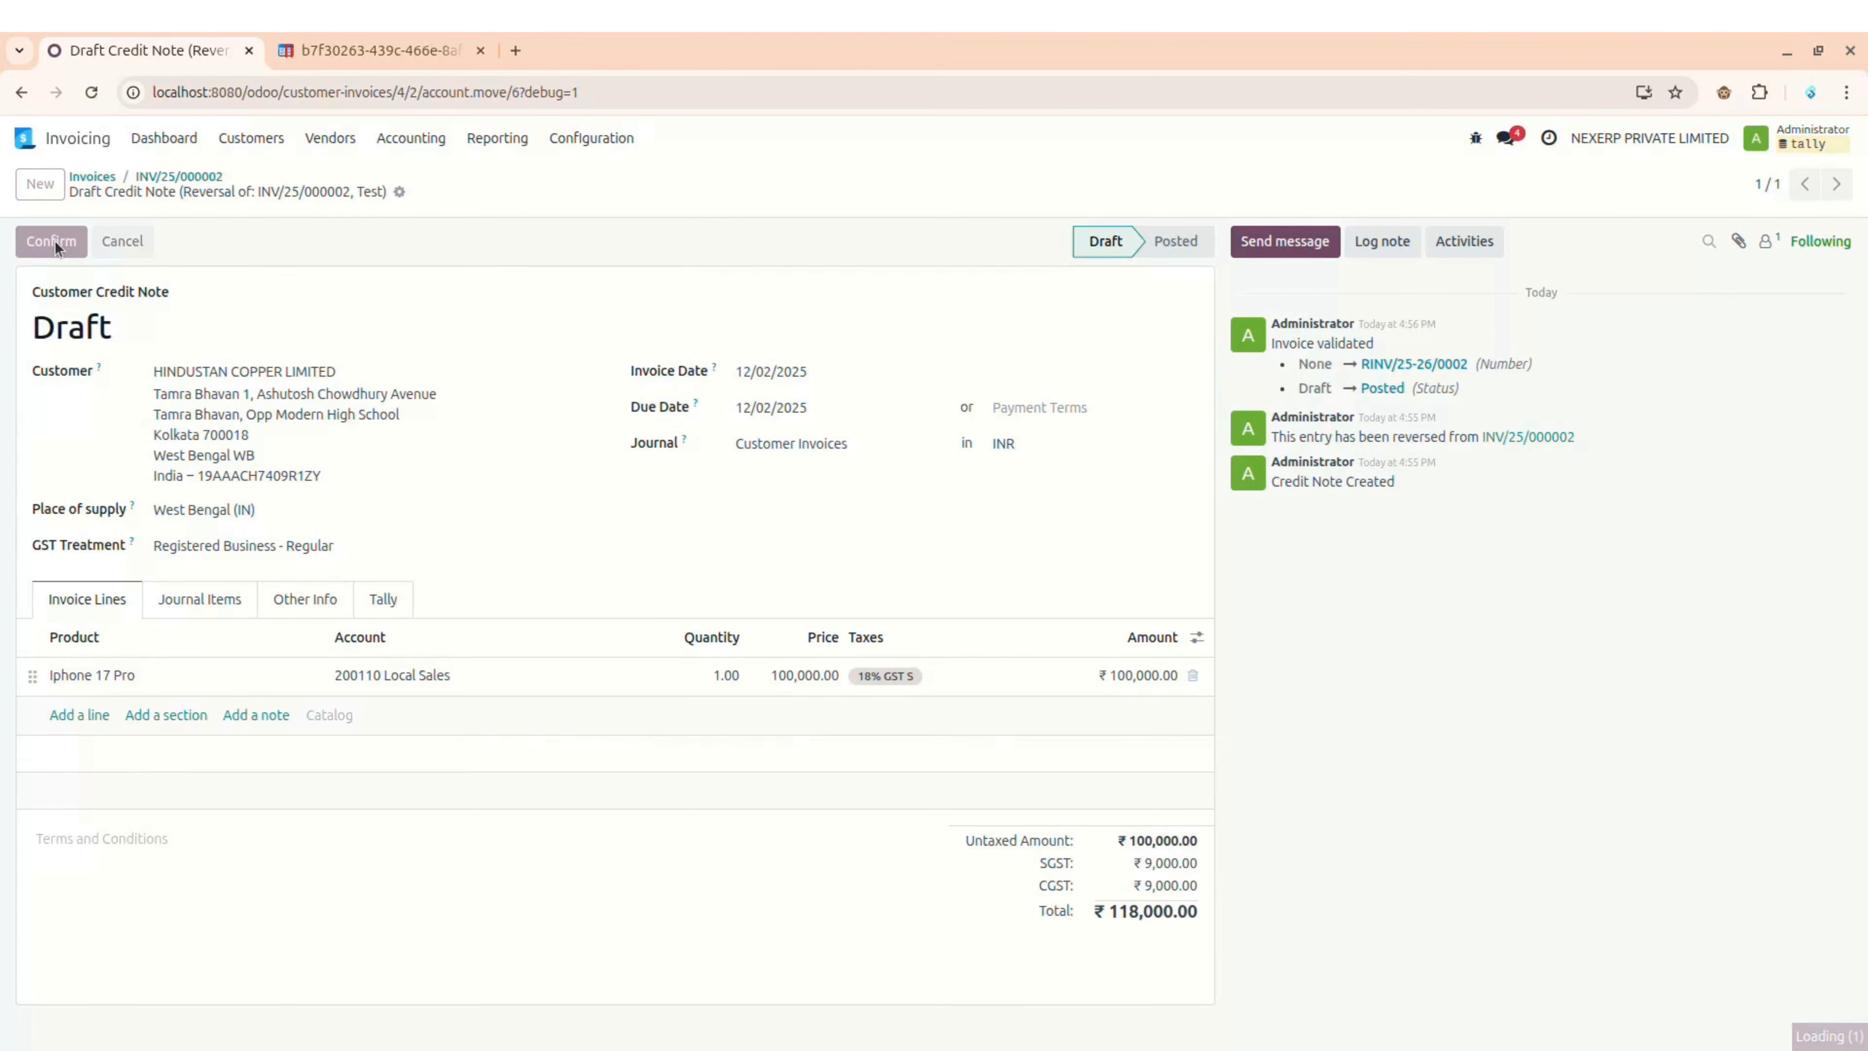
Step: Open HINDUSTAN COPPER LIMITED's voucher list in Tally to see Credit Note 2 for 1,18,000.00
key("alt+Tab")
key("Escape")
key("Return")
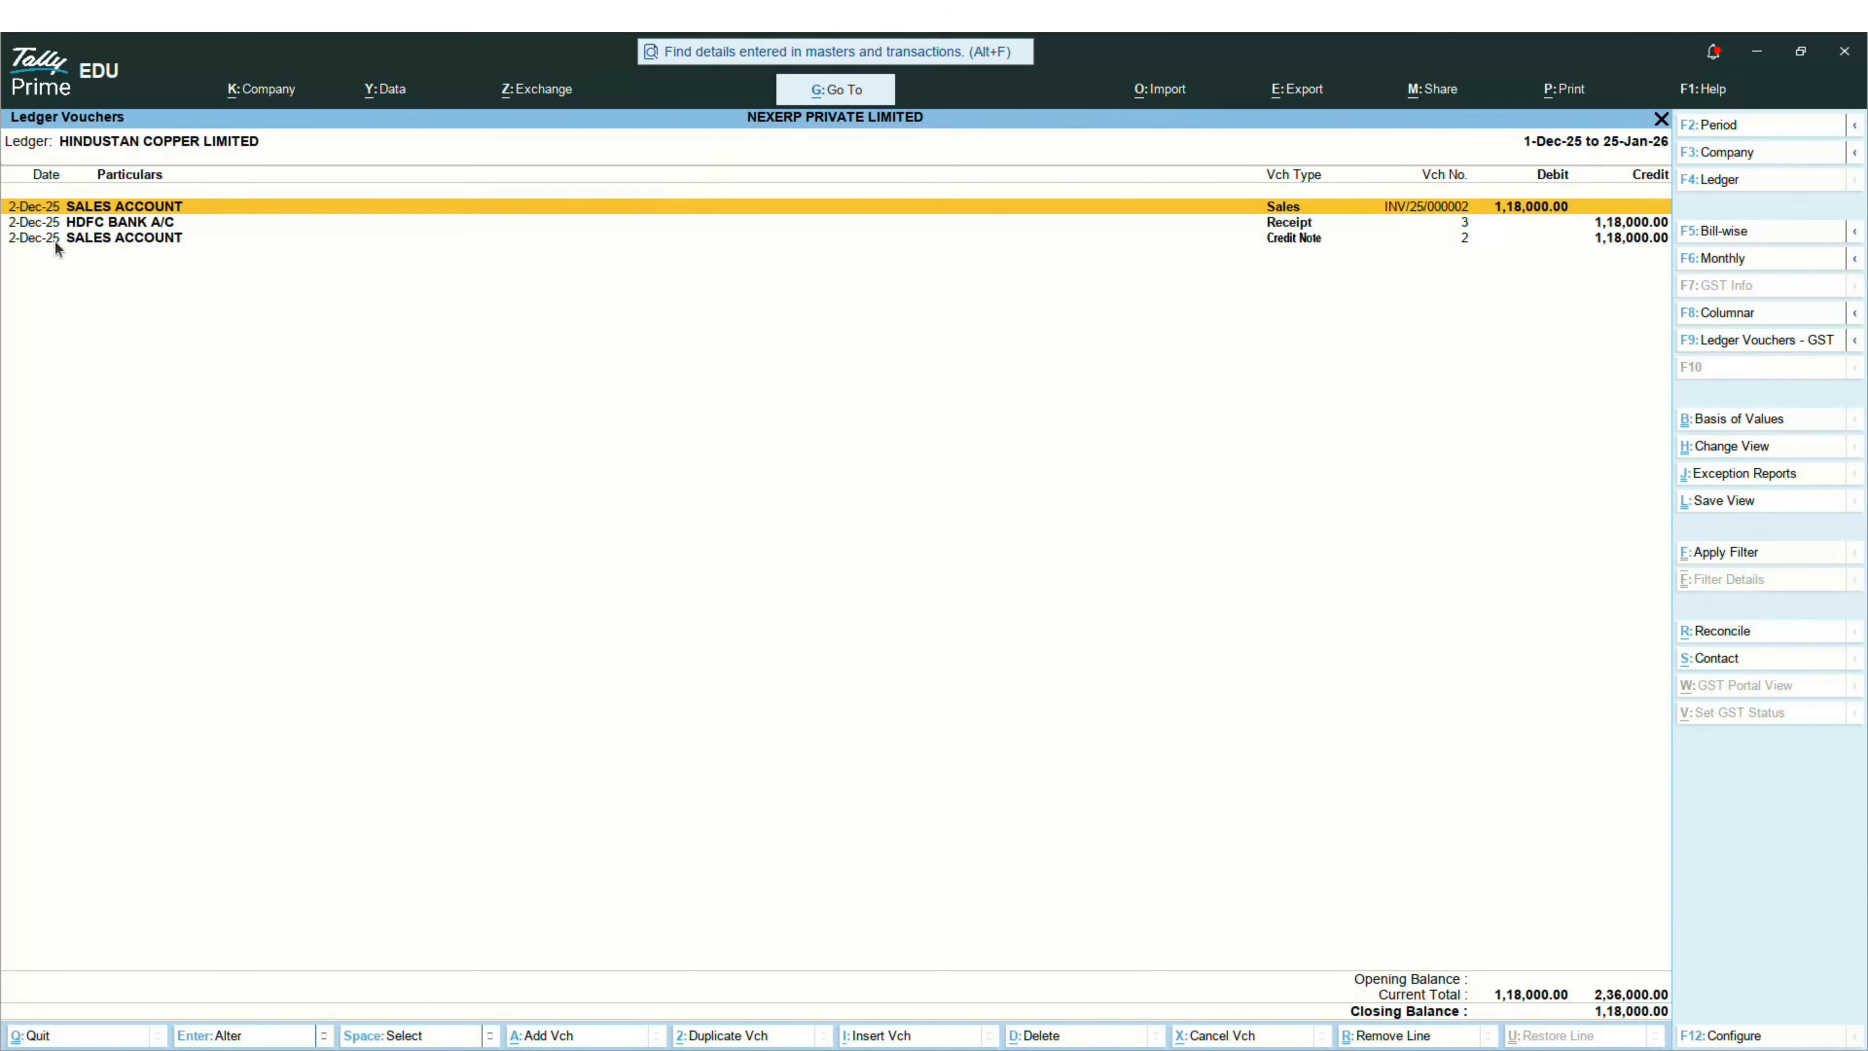
Step: Highlight the ₹1,18,000 Credit Note row in Tally's ledger, then return to credit note RINV/25-26/0002
key("Down")
key("Down")
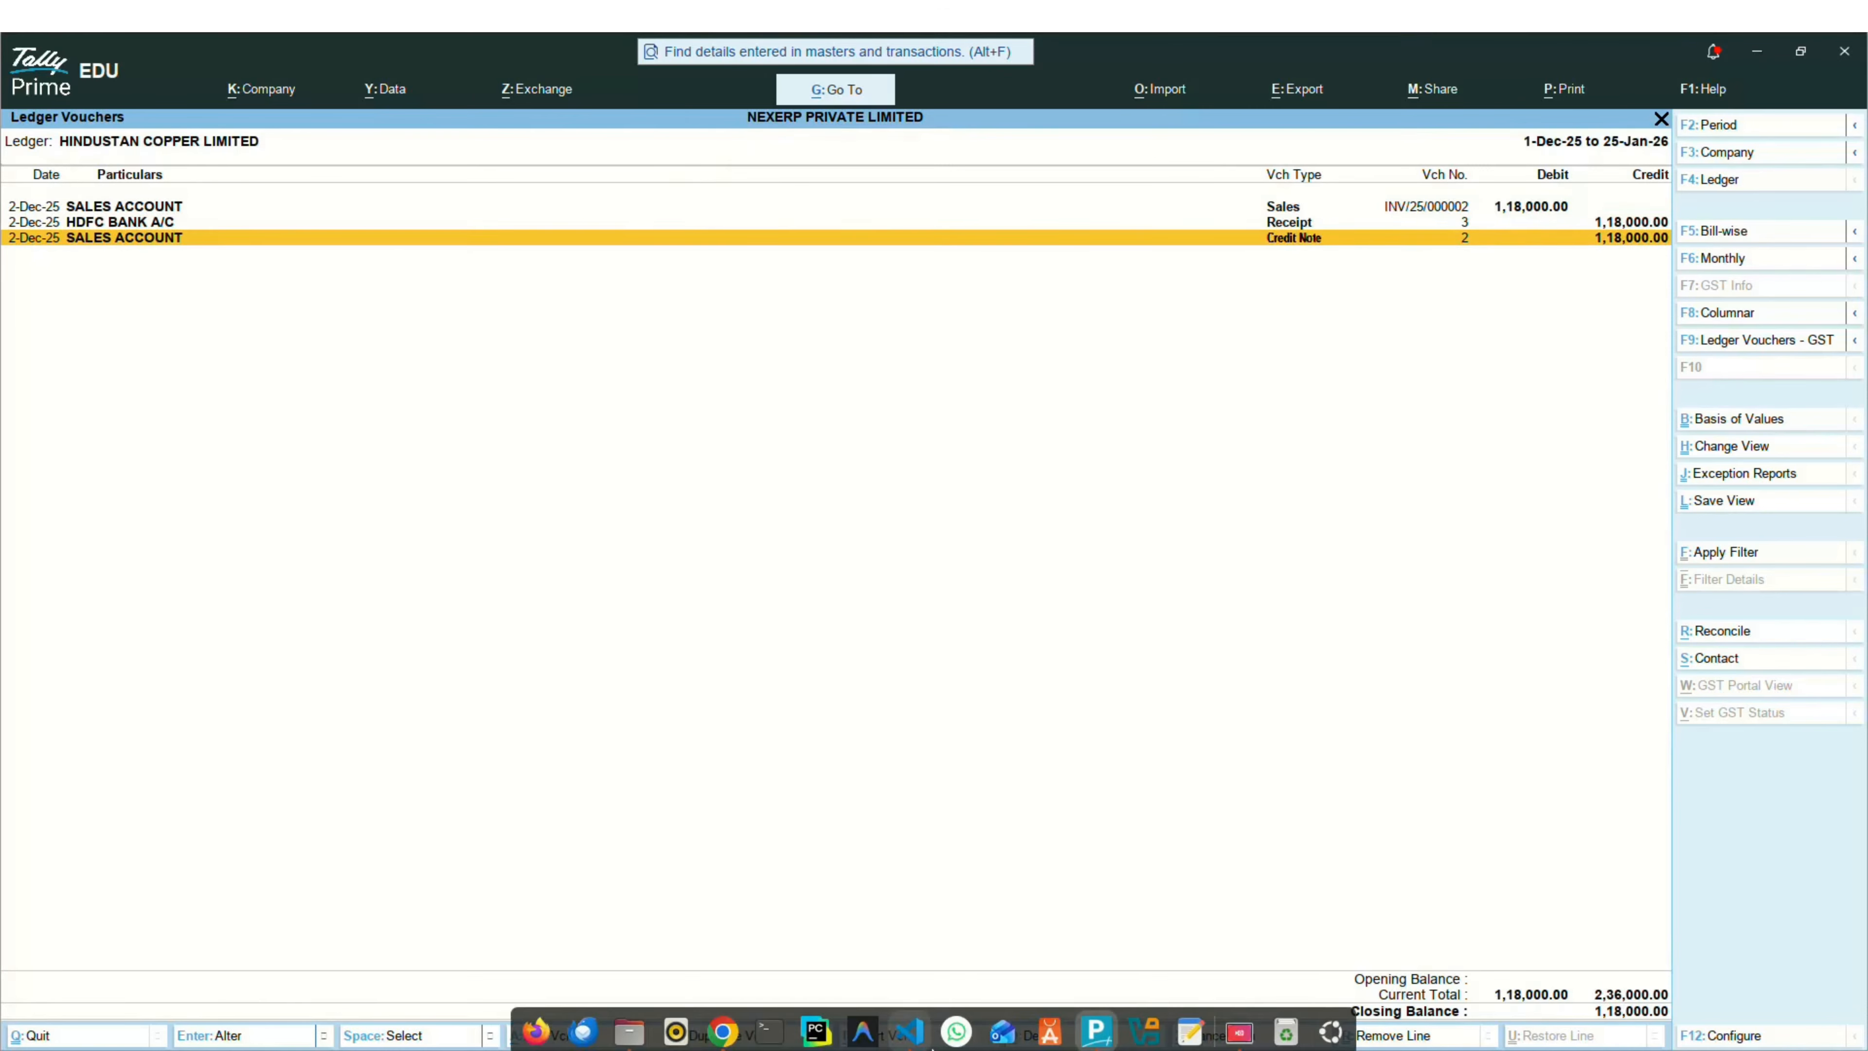
left_click(722, 1032)
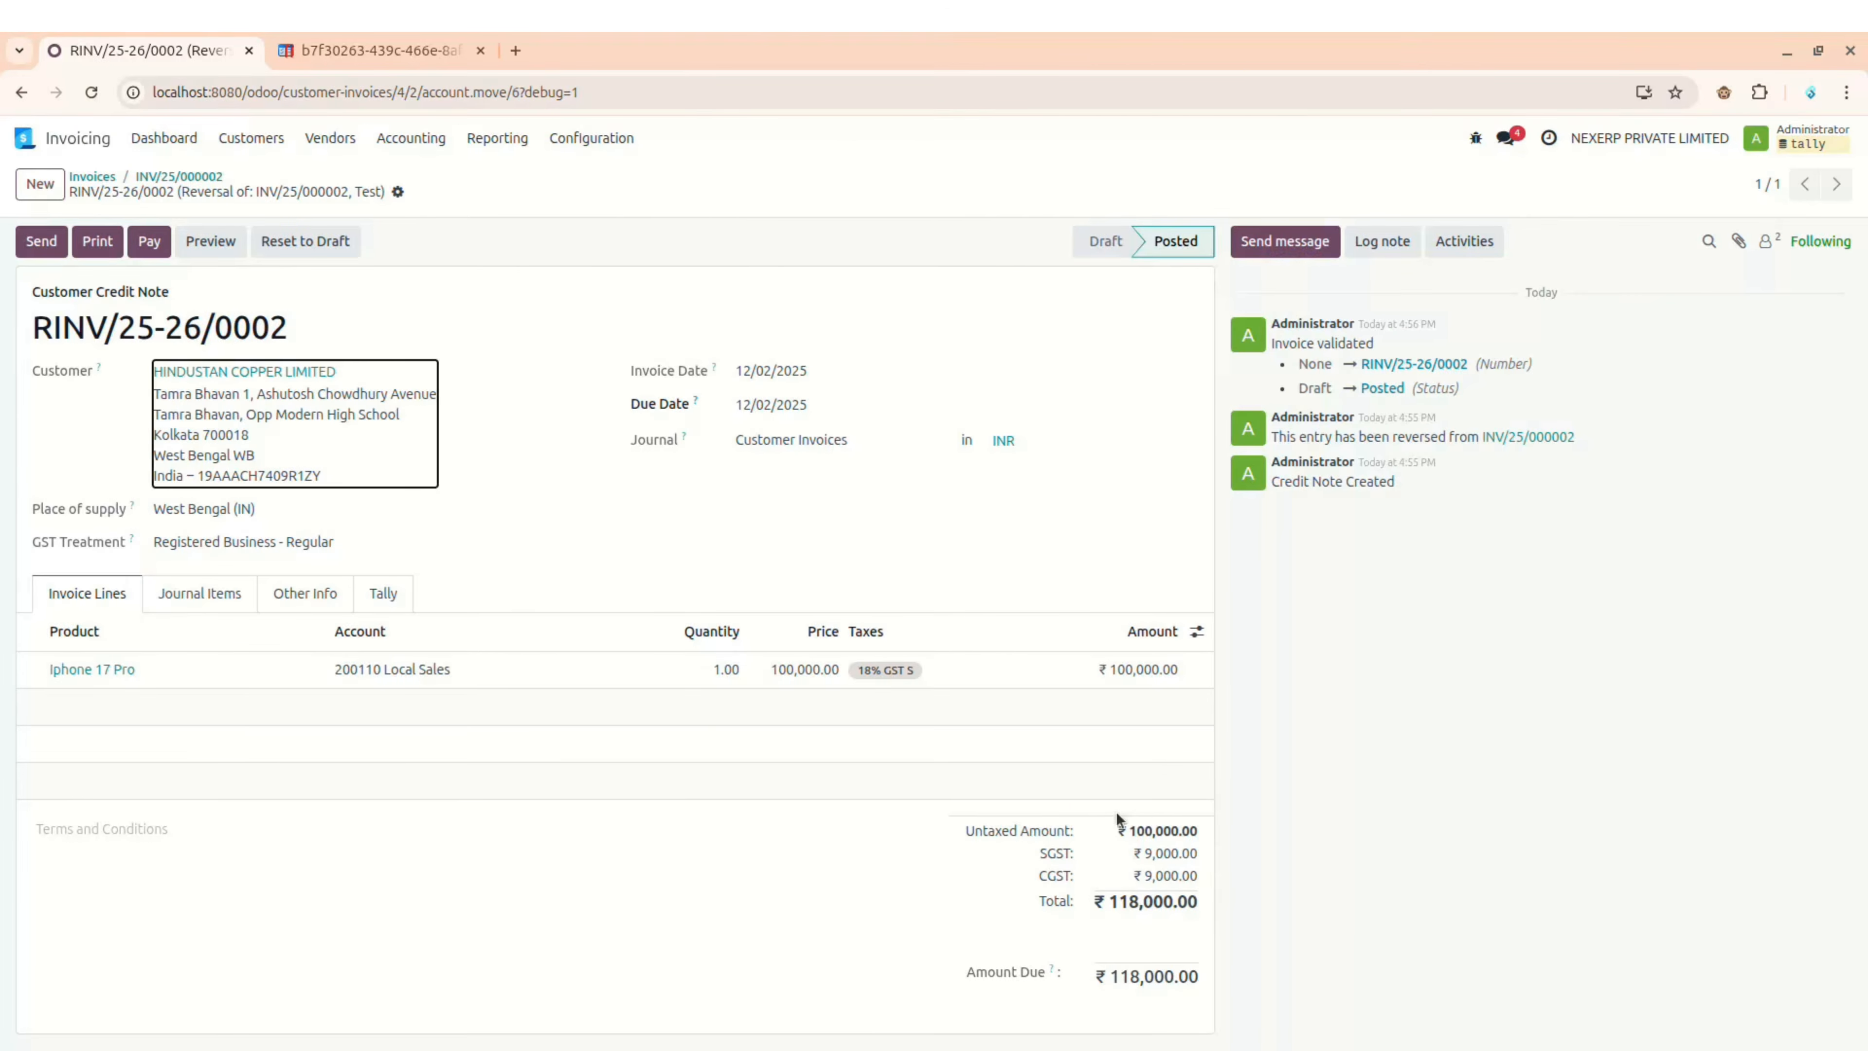
key("alt+Tab")
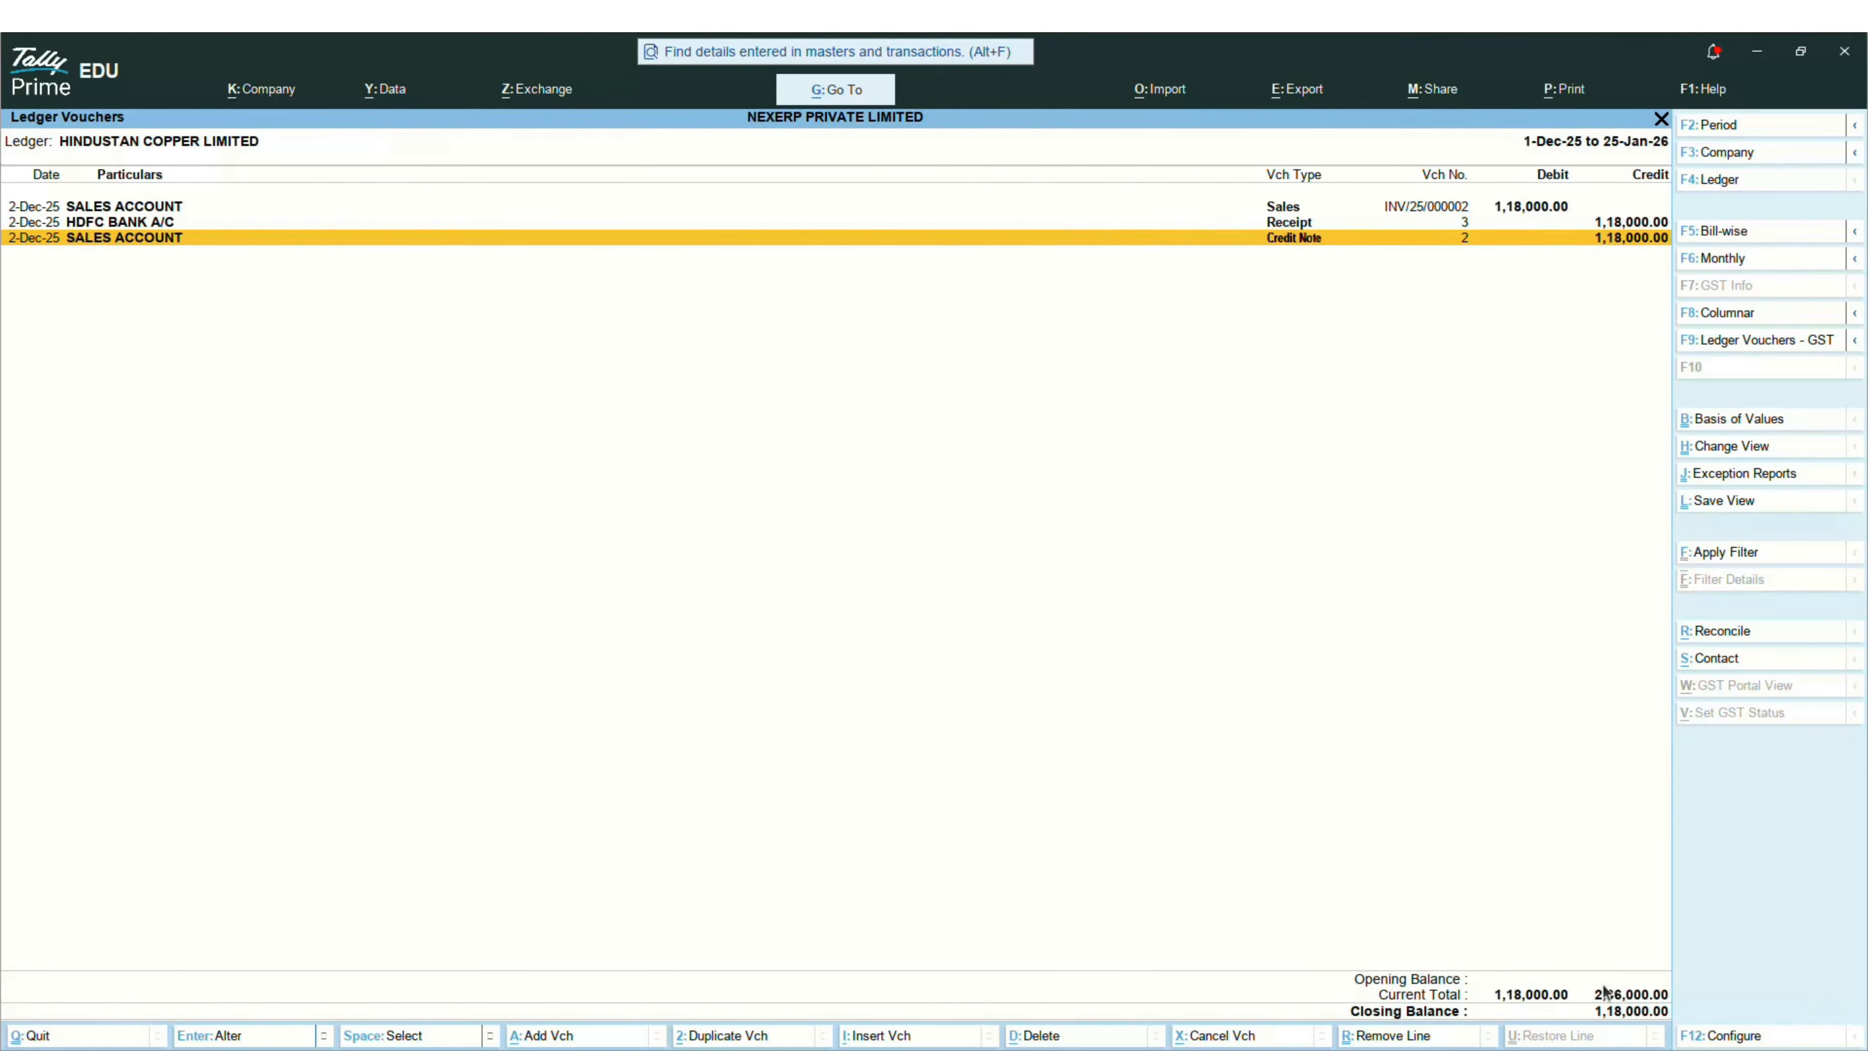
key("alt+Tab")
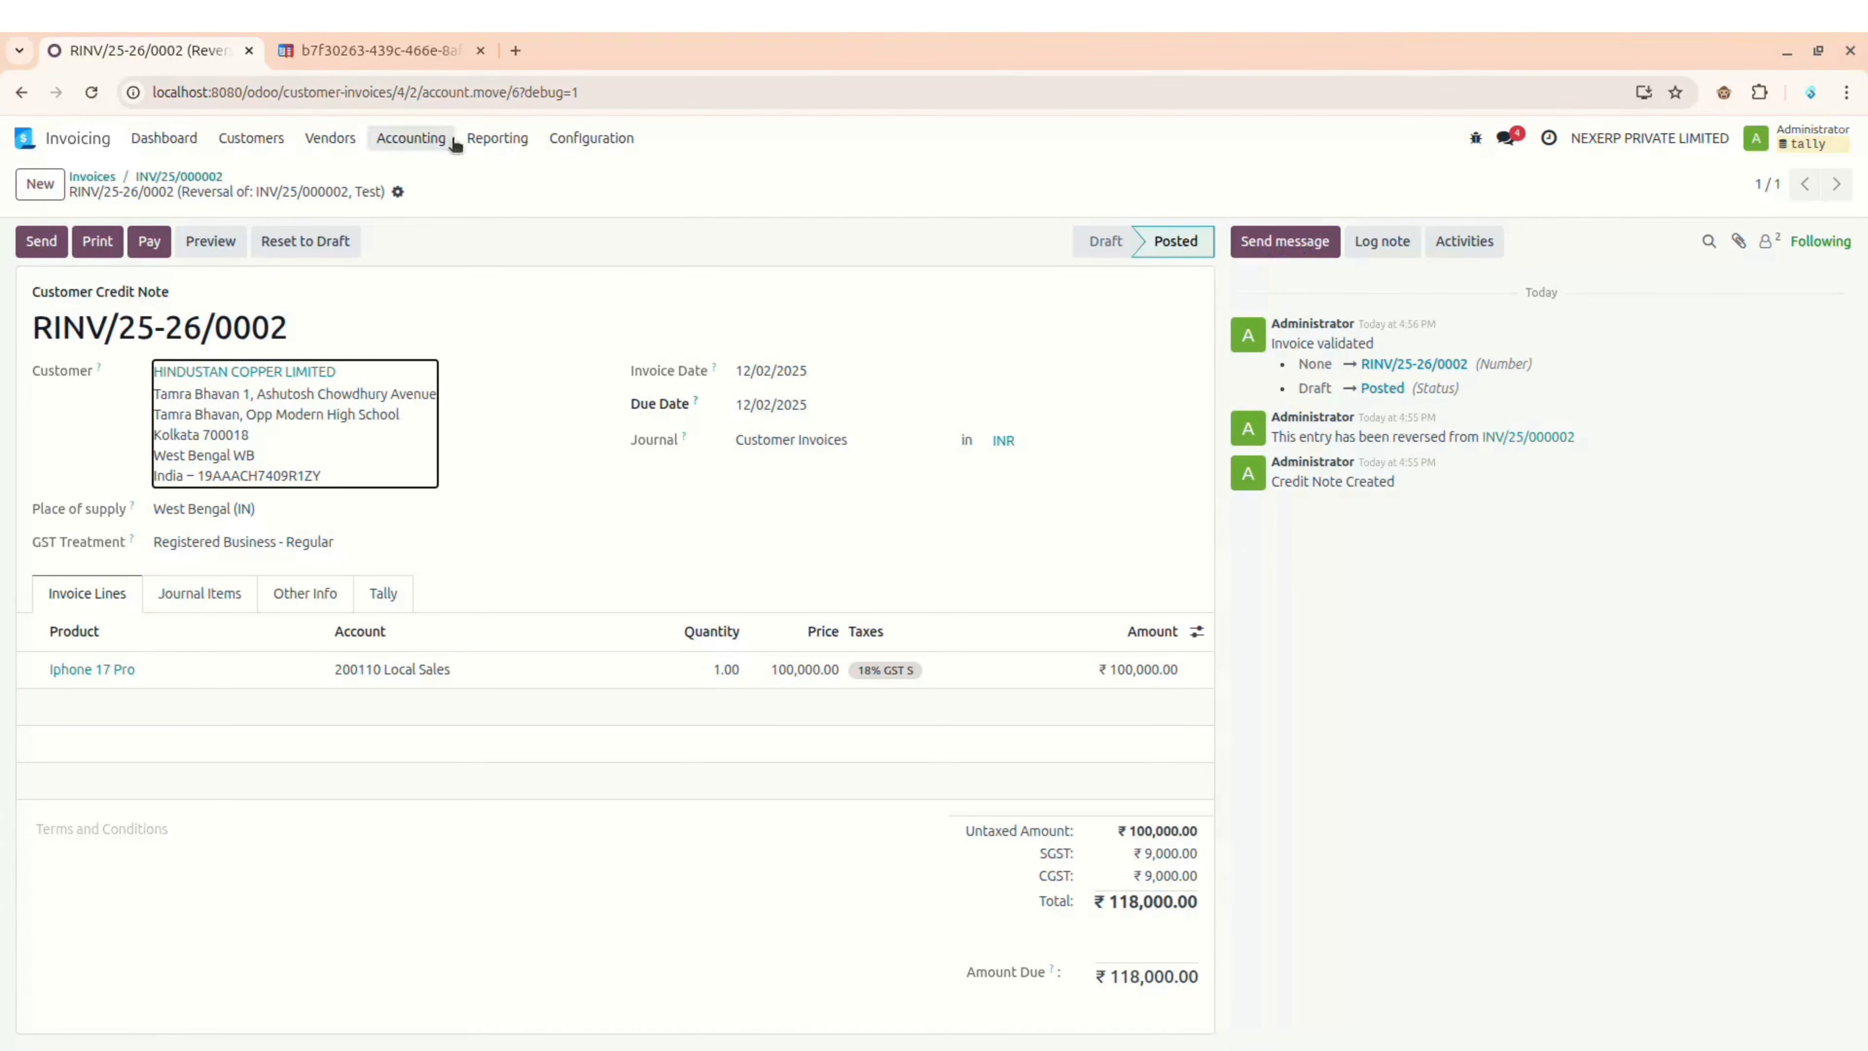
Step: Duplicate the credit note tab and open the Journal Mappings list from Configuration
right_click(180, 51)
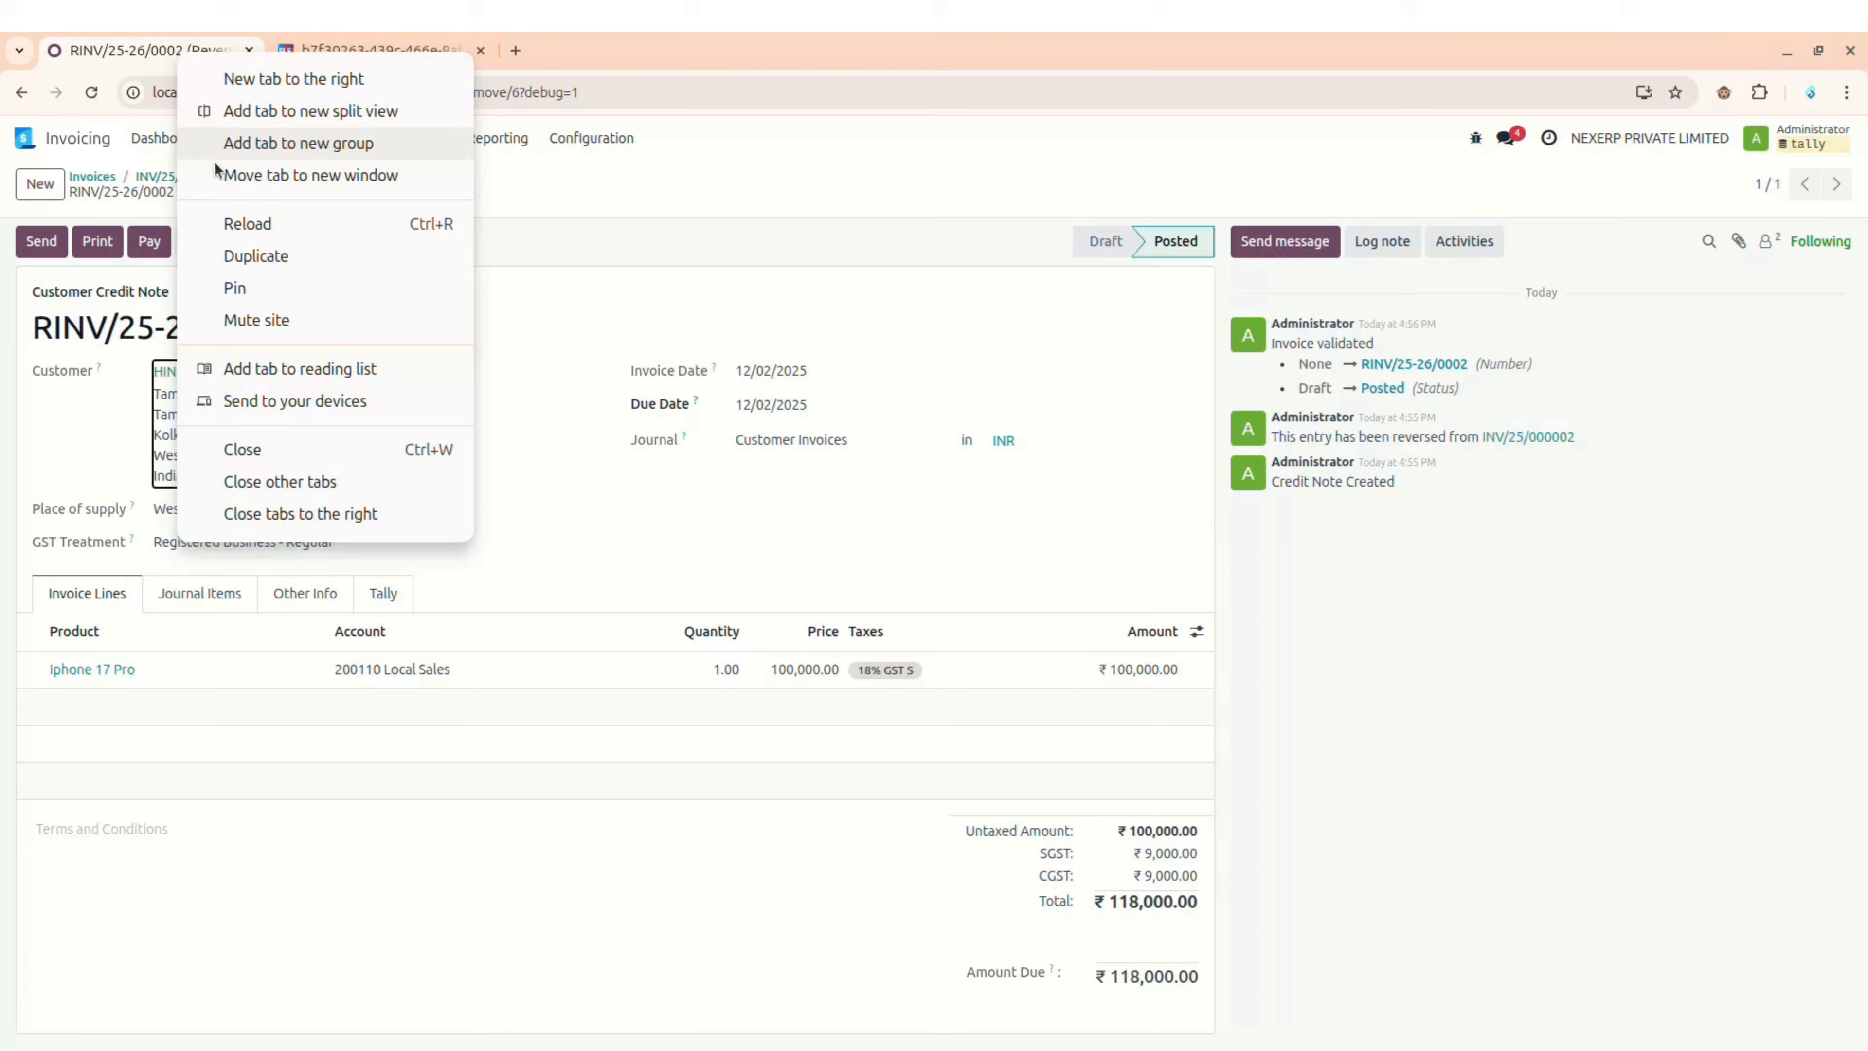
left_click(261, 253)
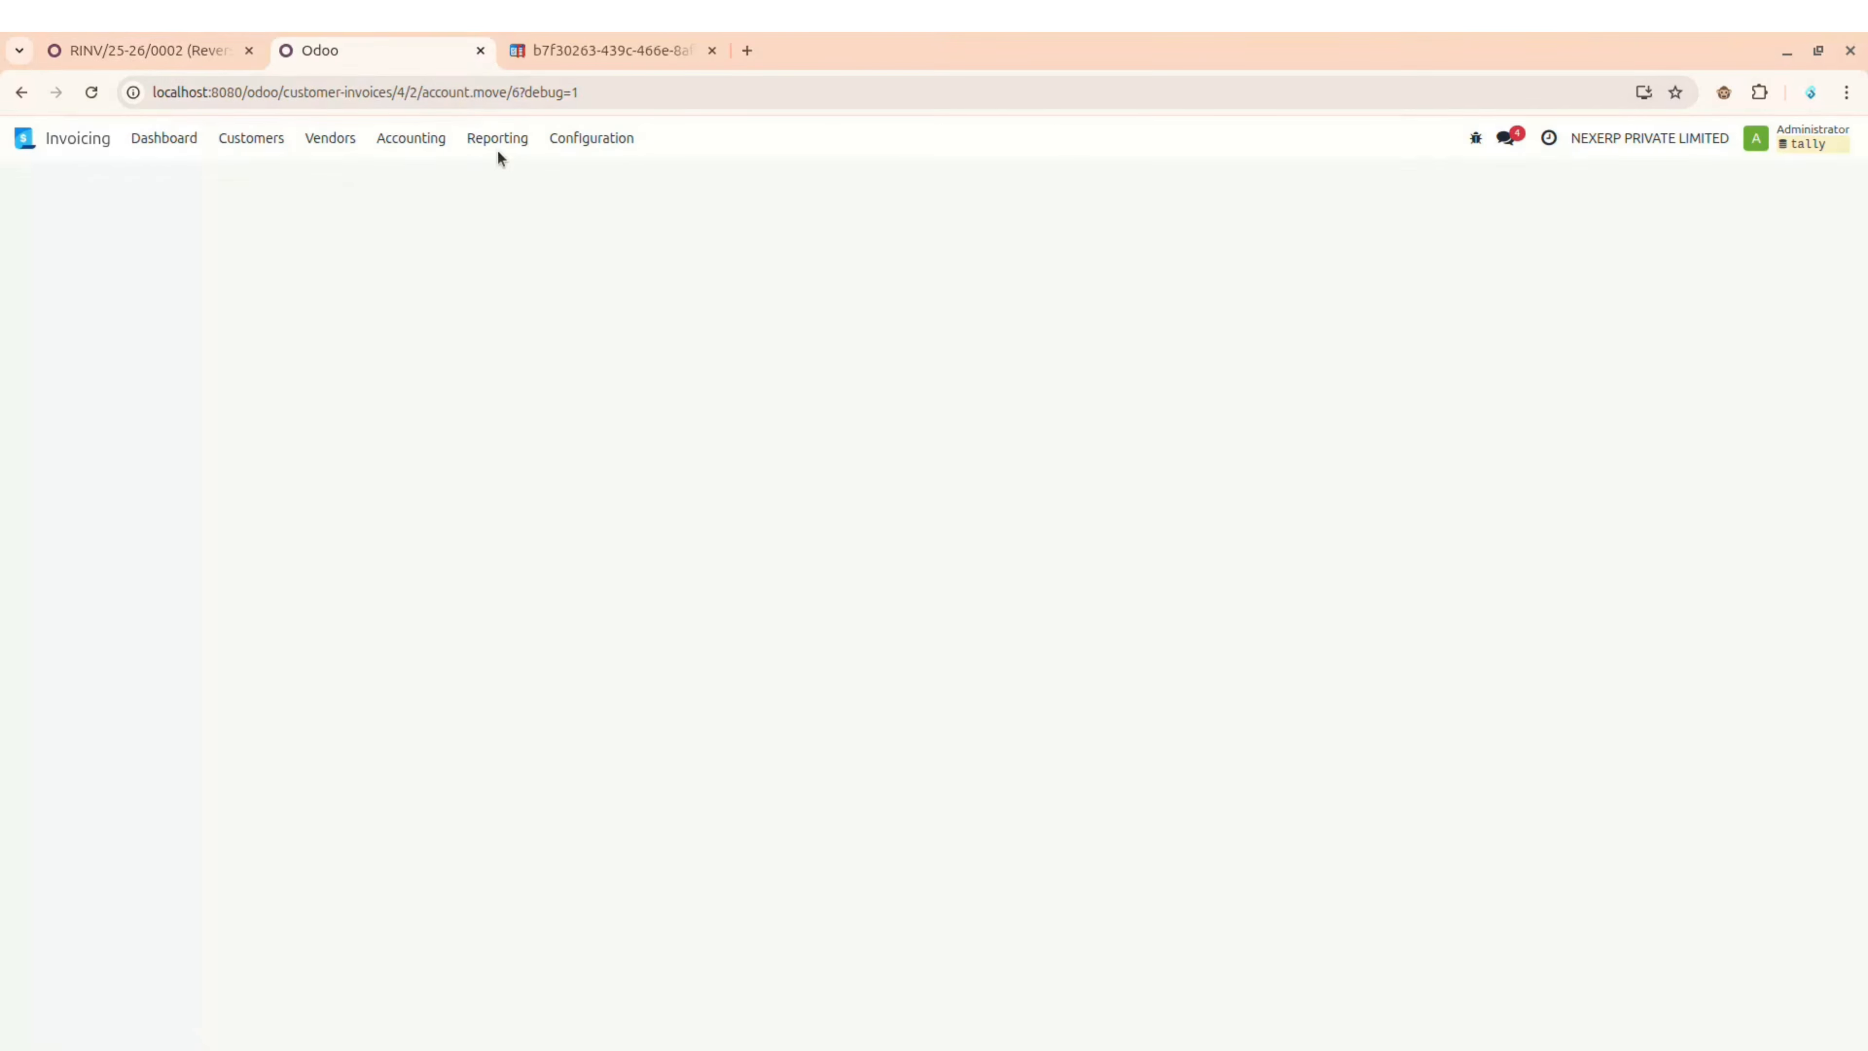
left_click(591, 139)
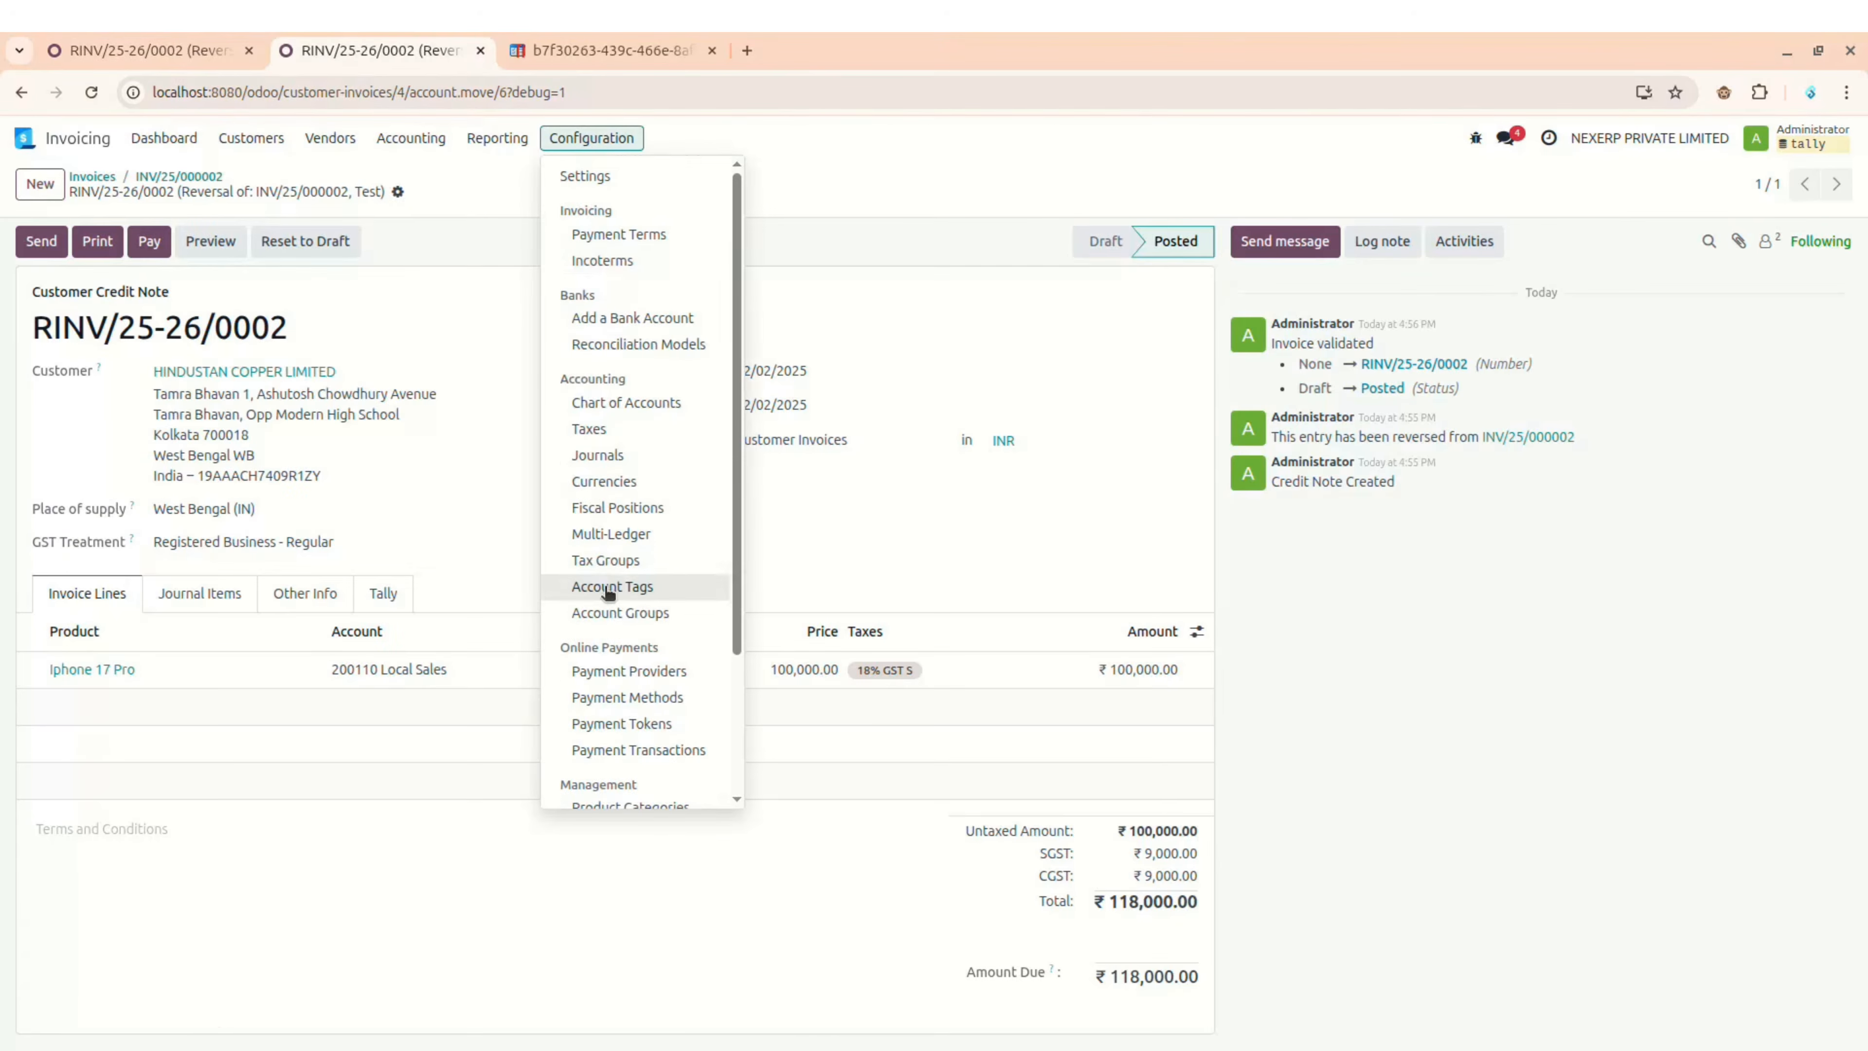
scroll(609, 593, "down", 3)
left_click(619, 728)
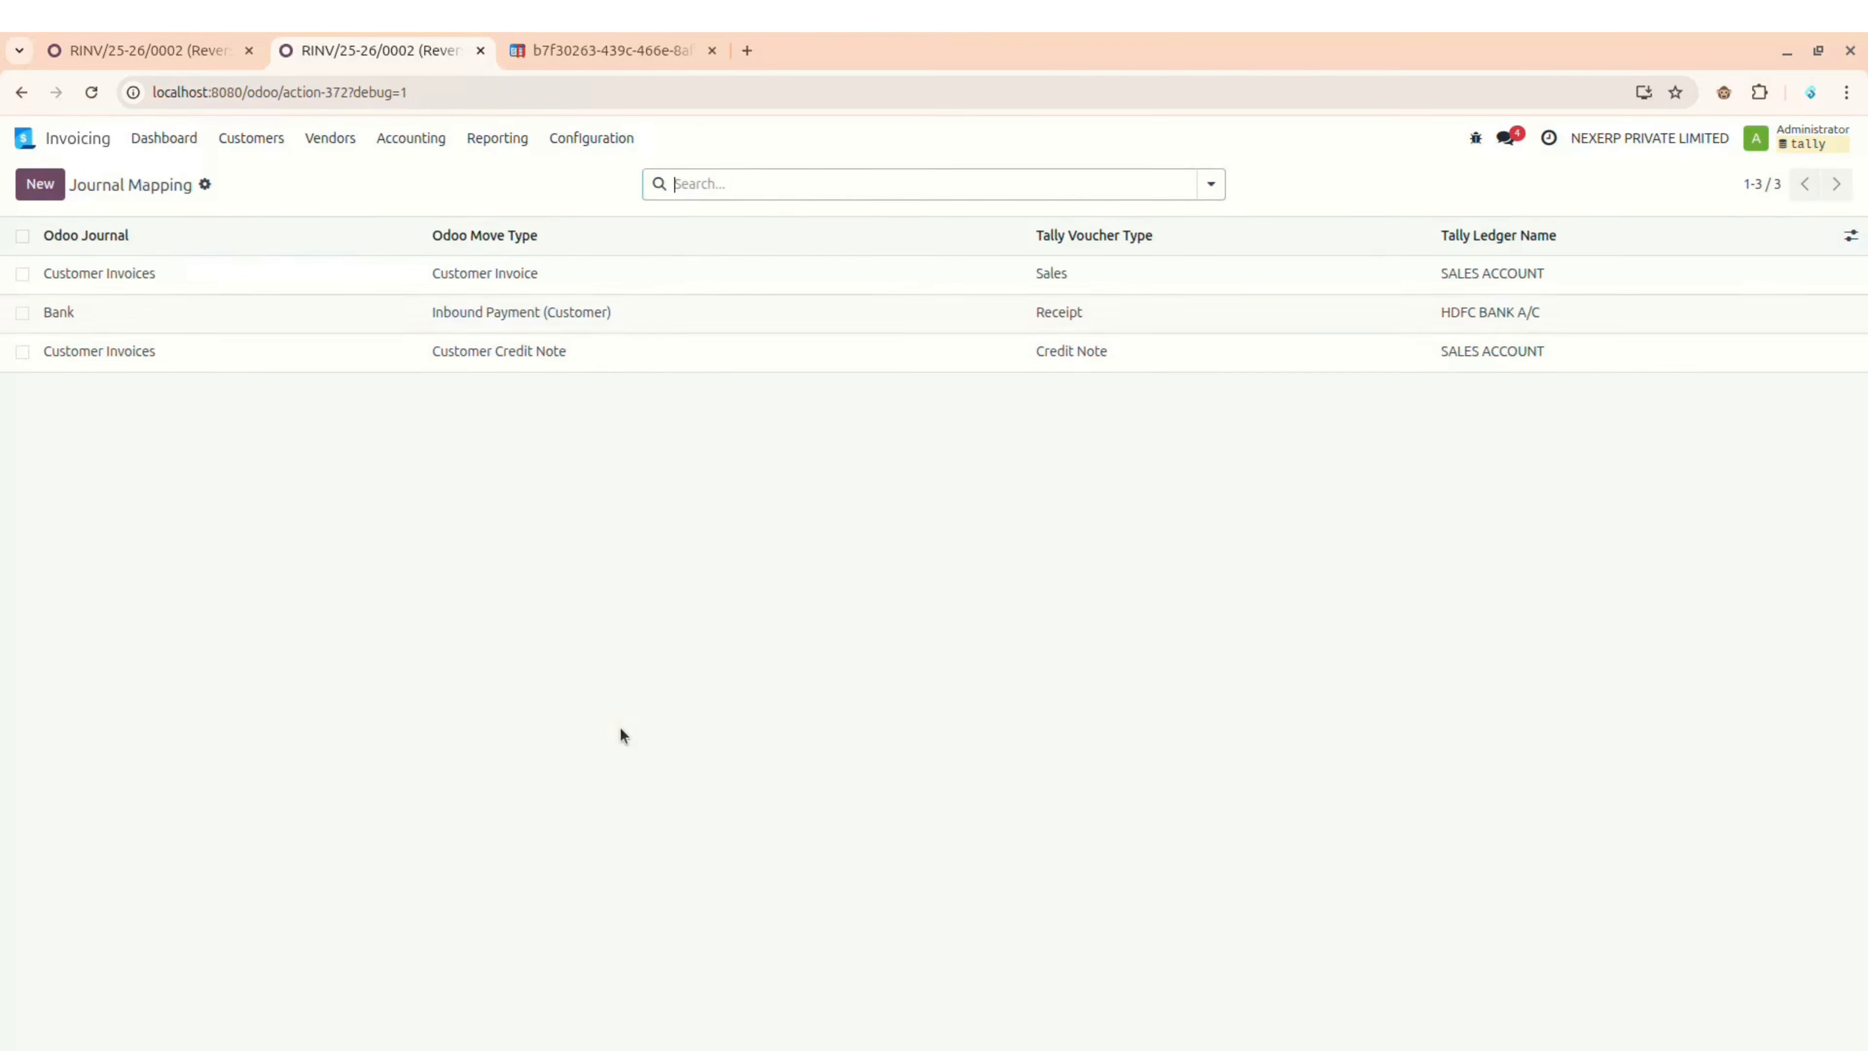
Step: Add and save a mapping: Bank, Outbound Payment (Vendor), Tally Receipt, ledger HDFC BANK A/C
left_click(37, 182)
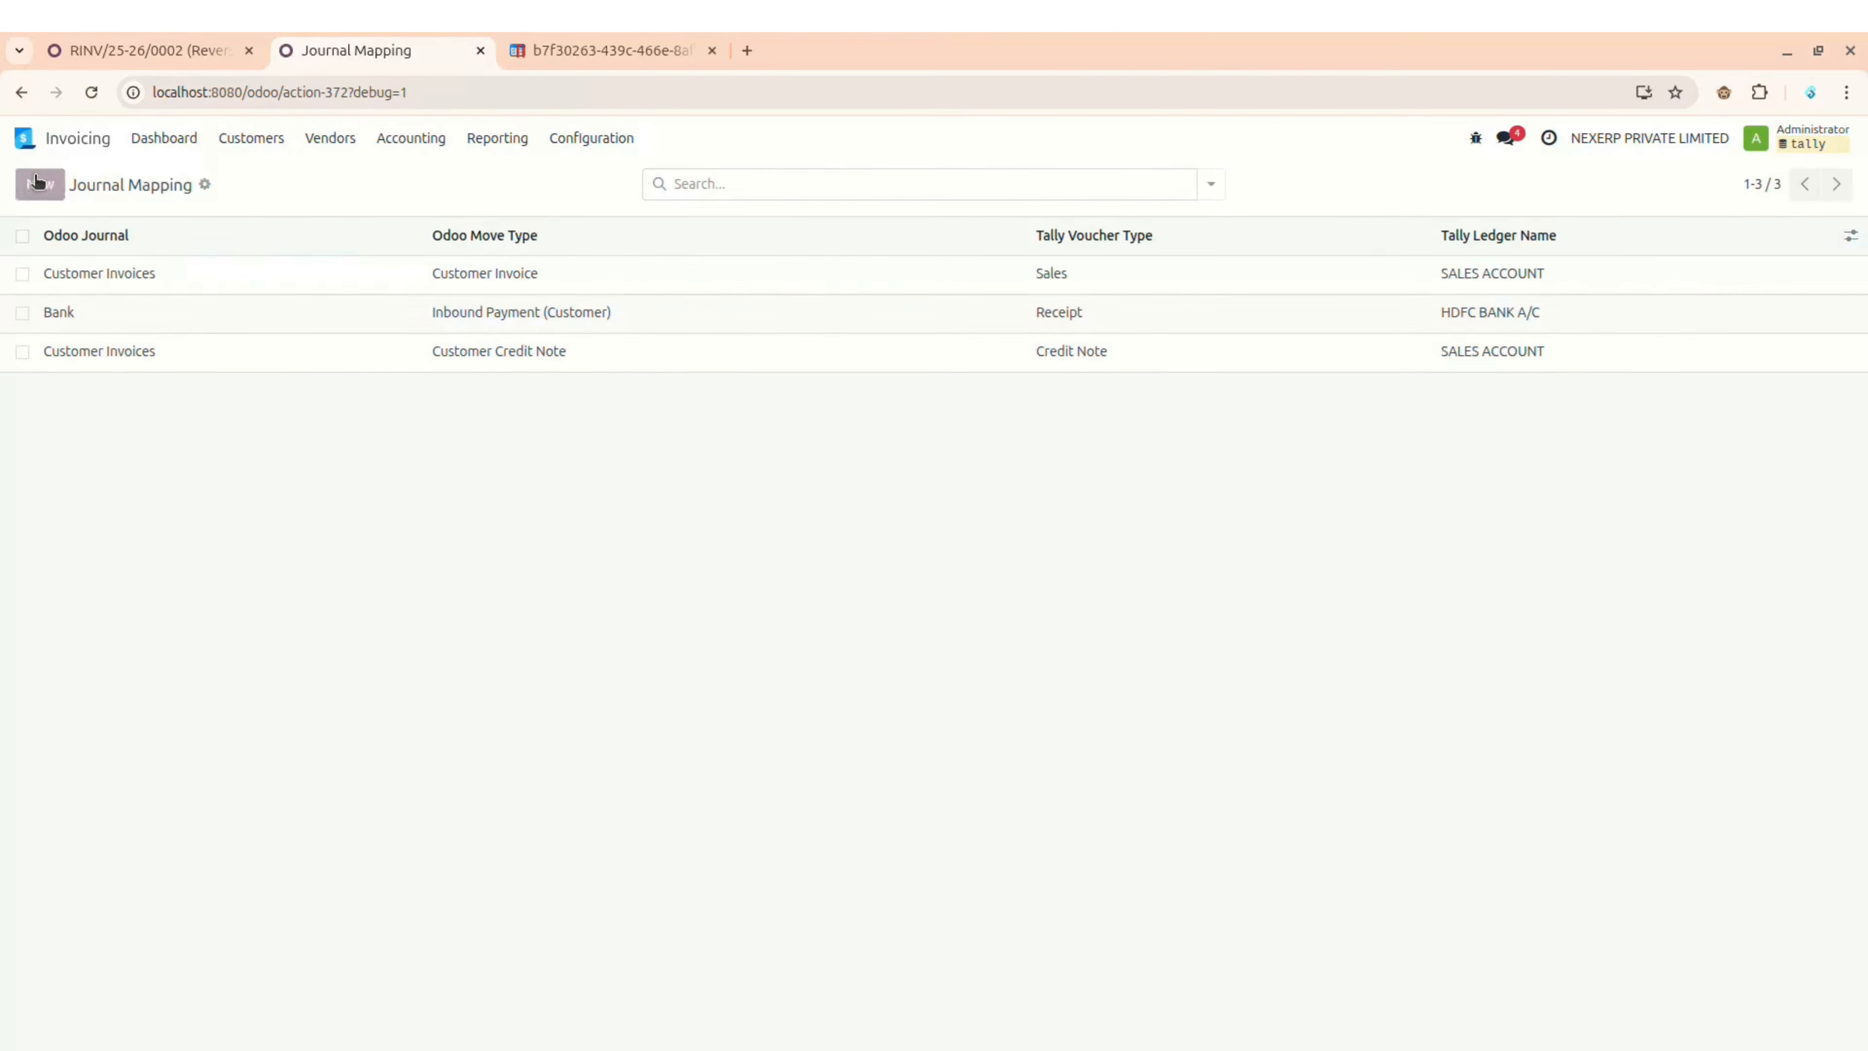
left_click(145, 391)
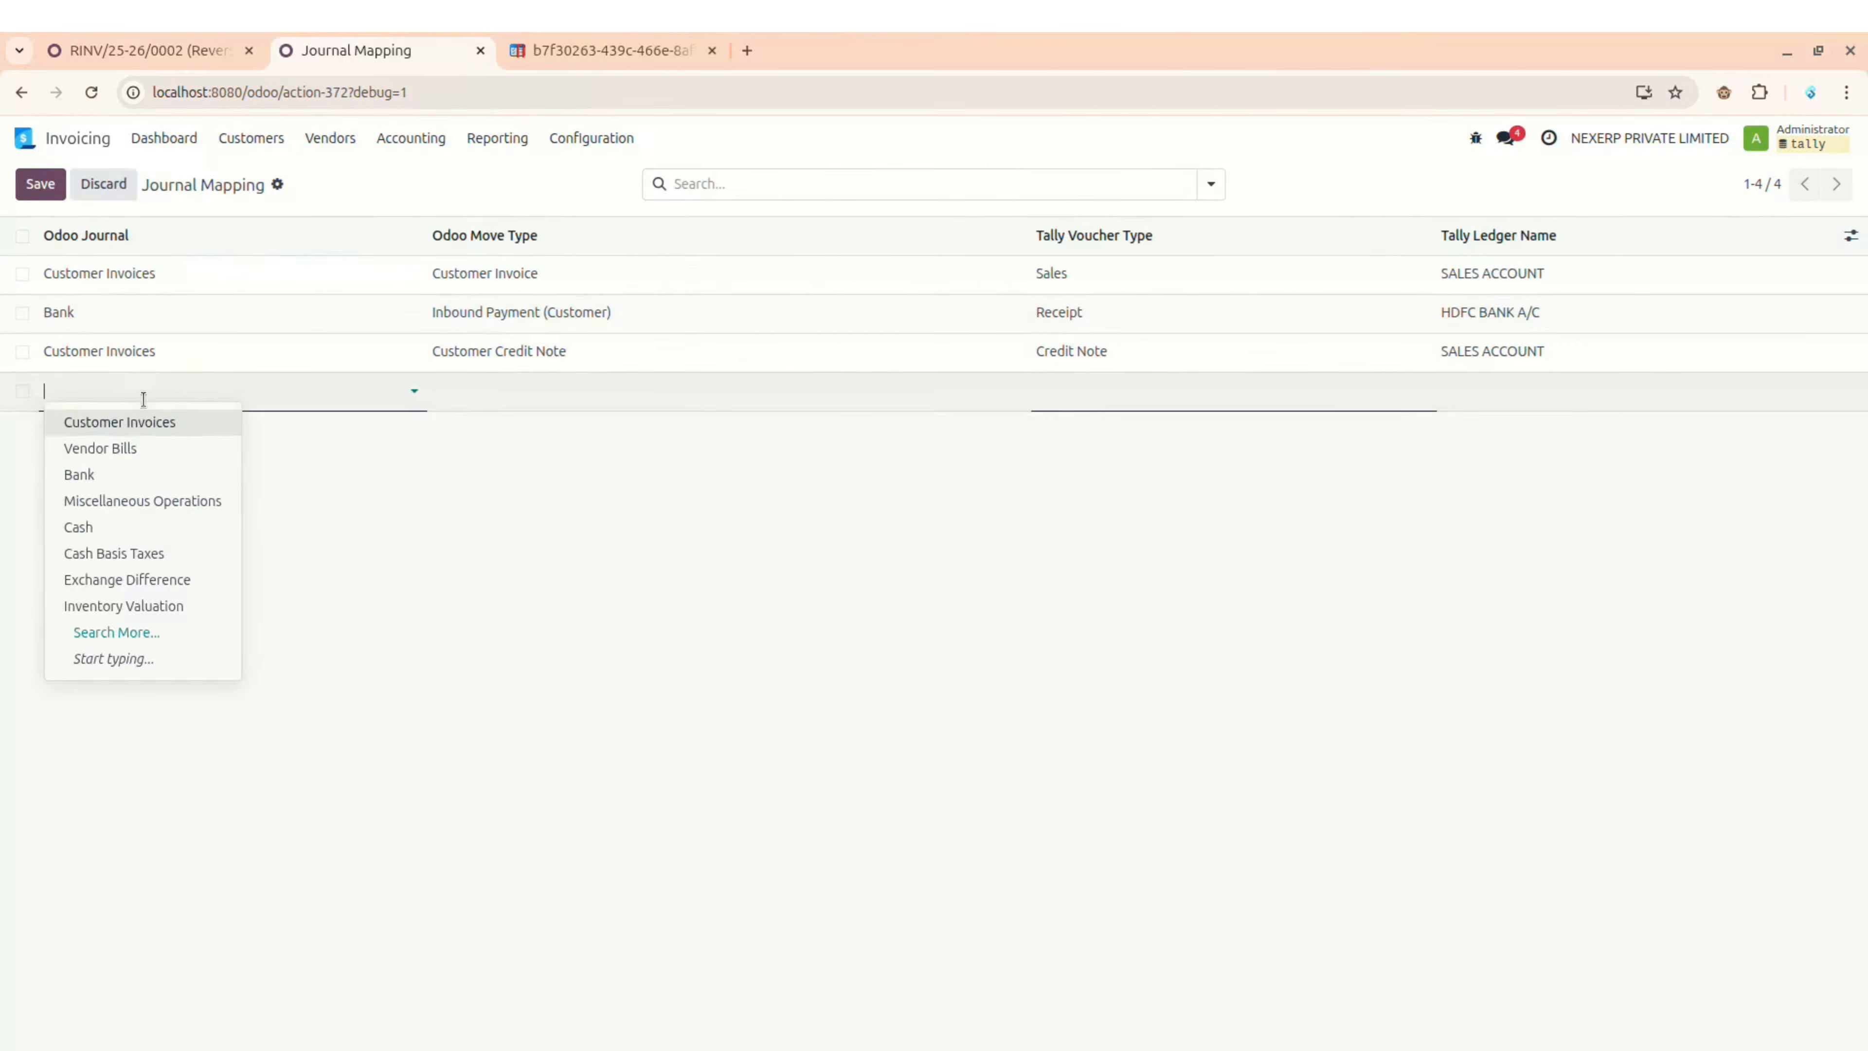
left_click(129, 477)
left_click(542, 396)
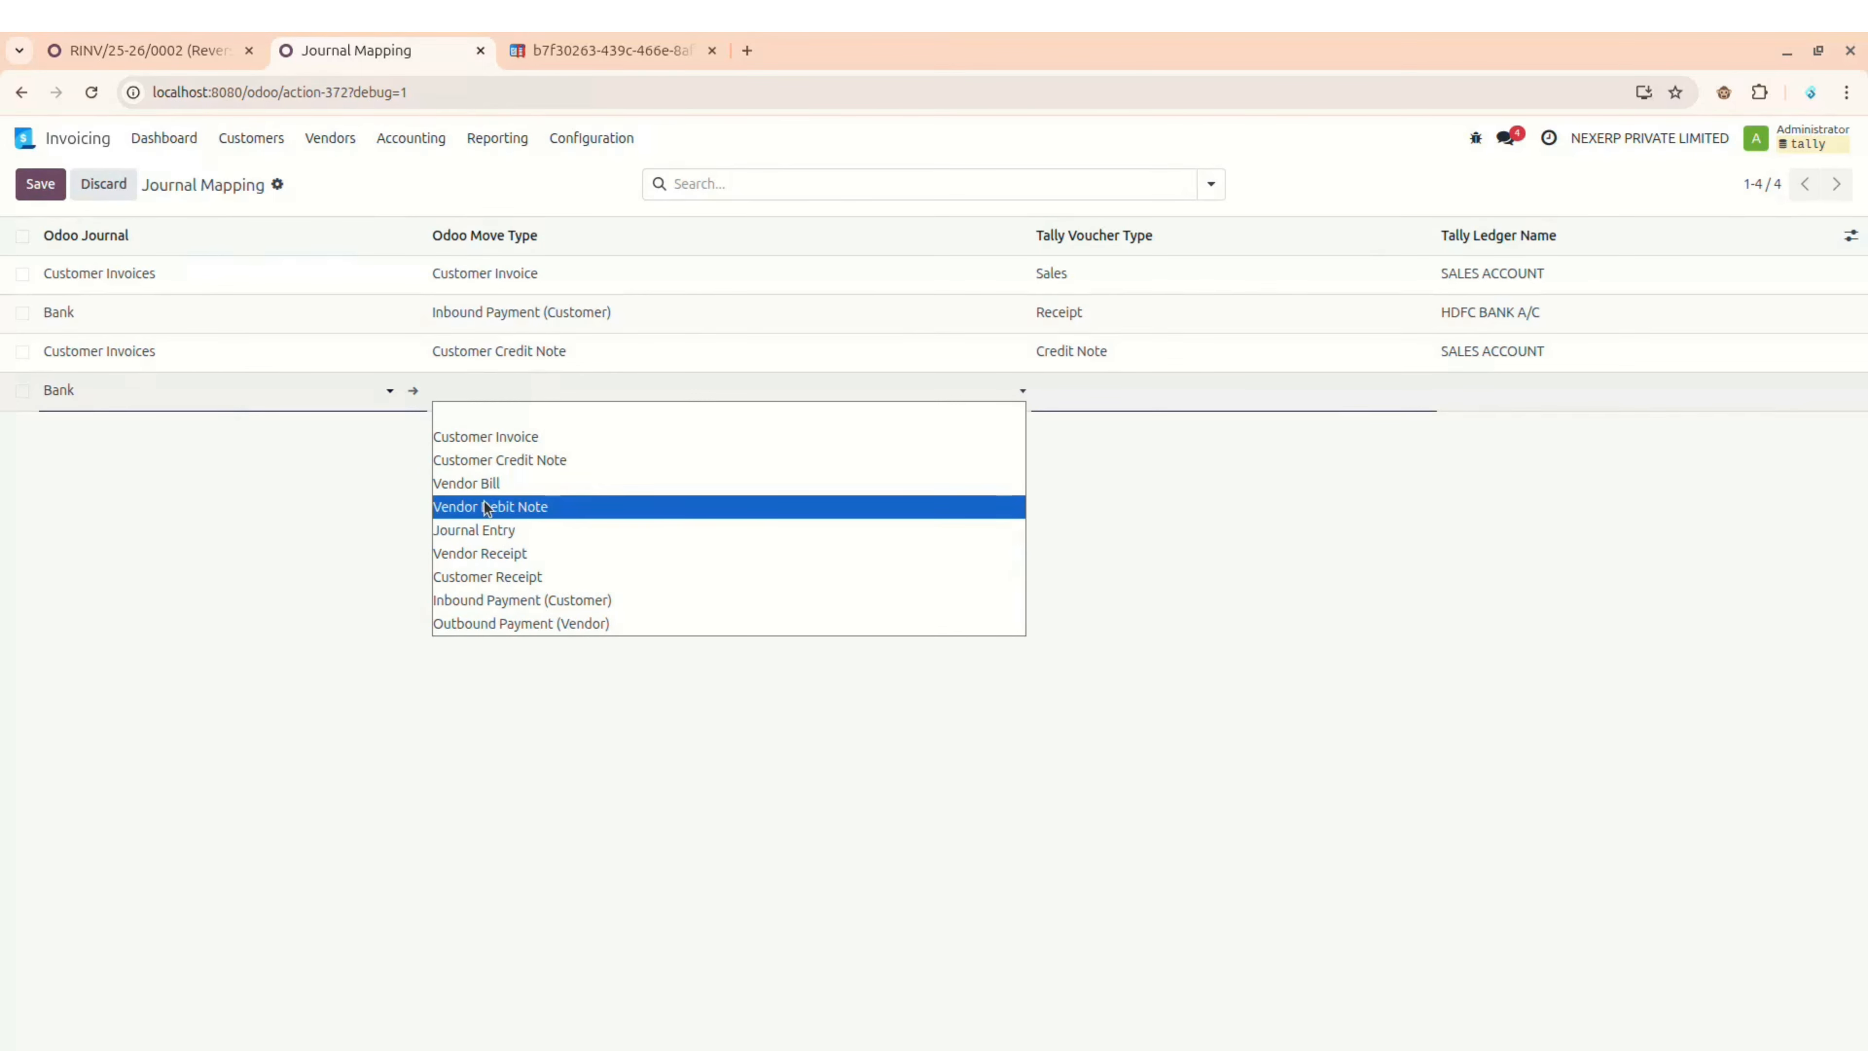
left_click(487, 621)
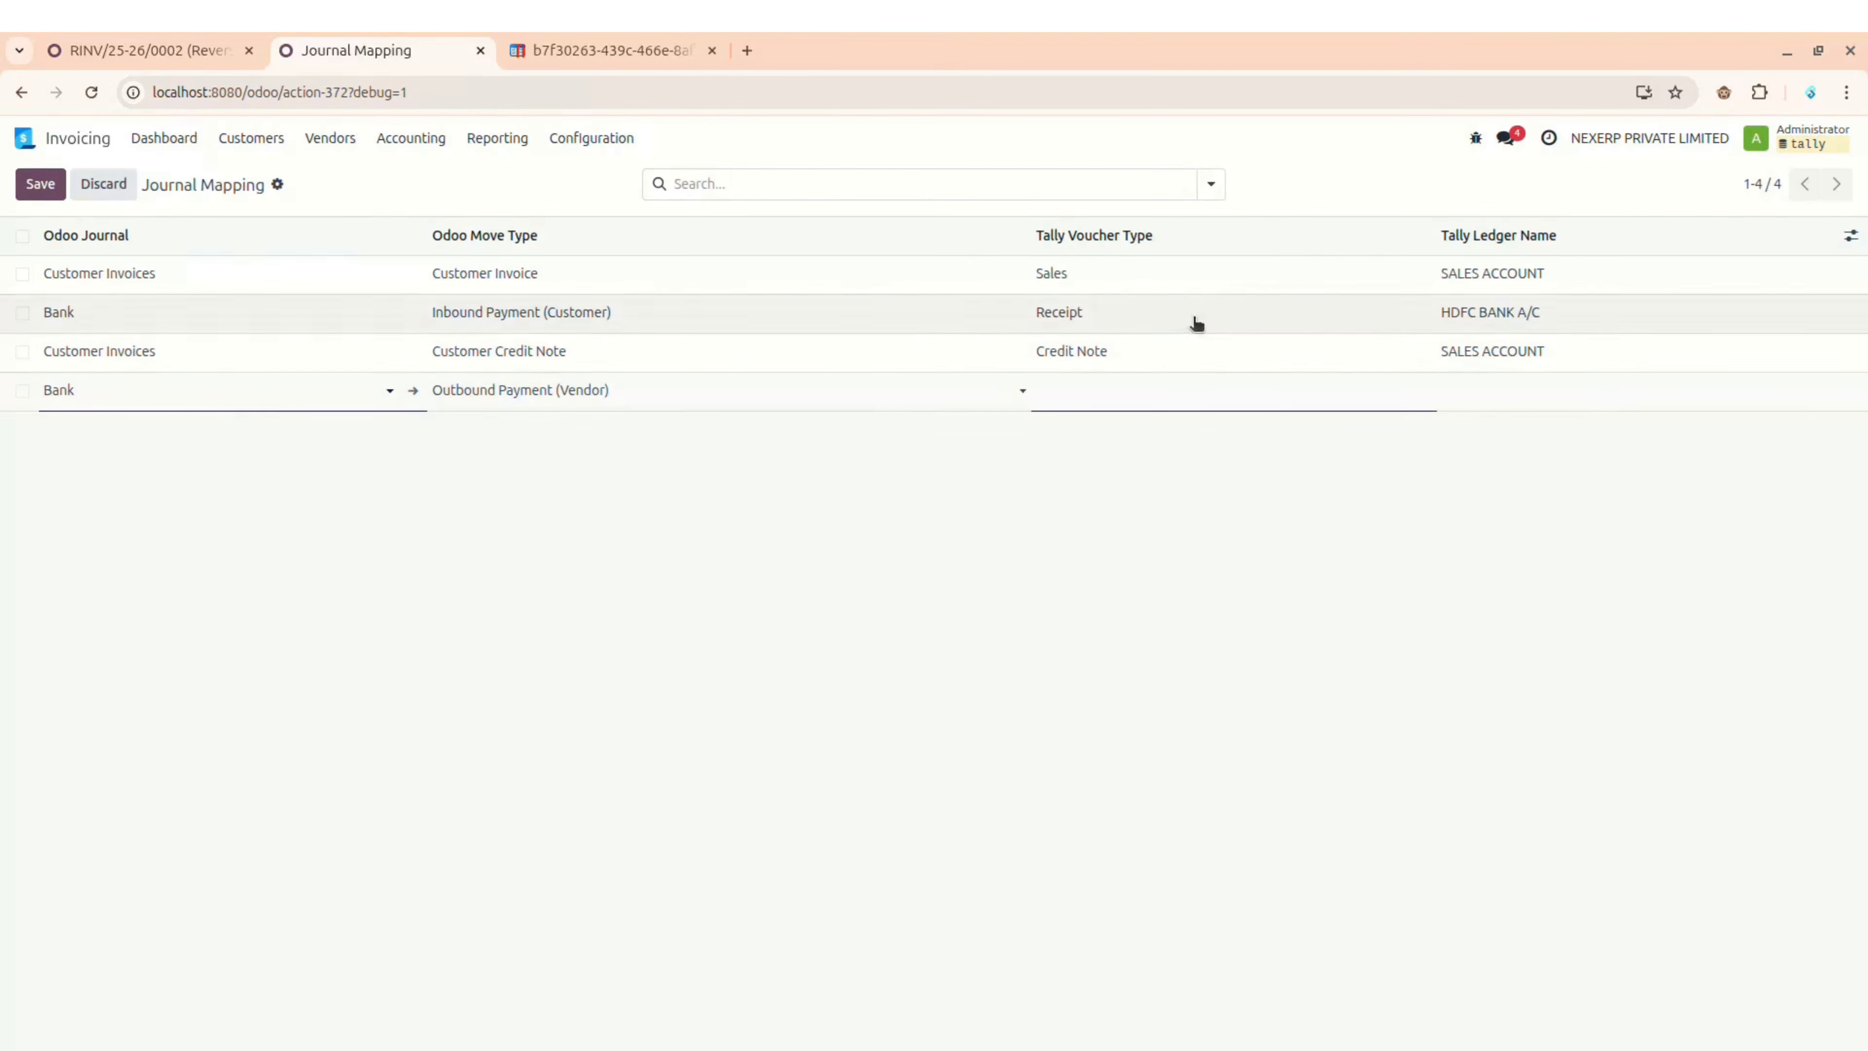
left_click(1167, 397)
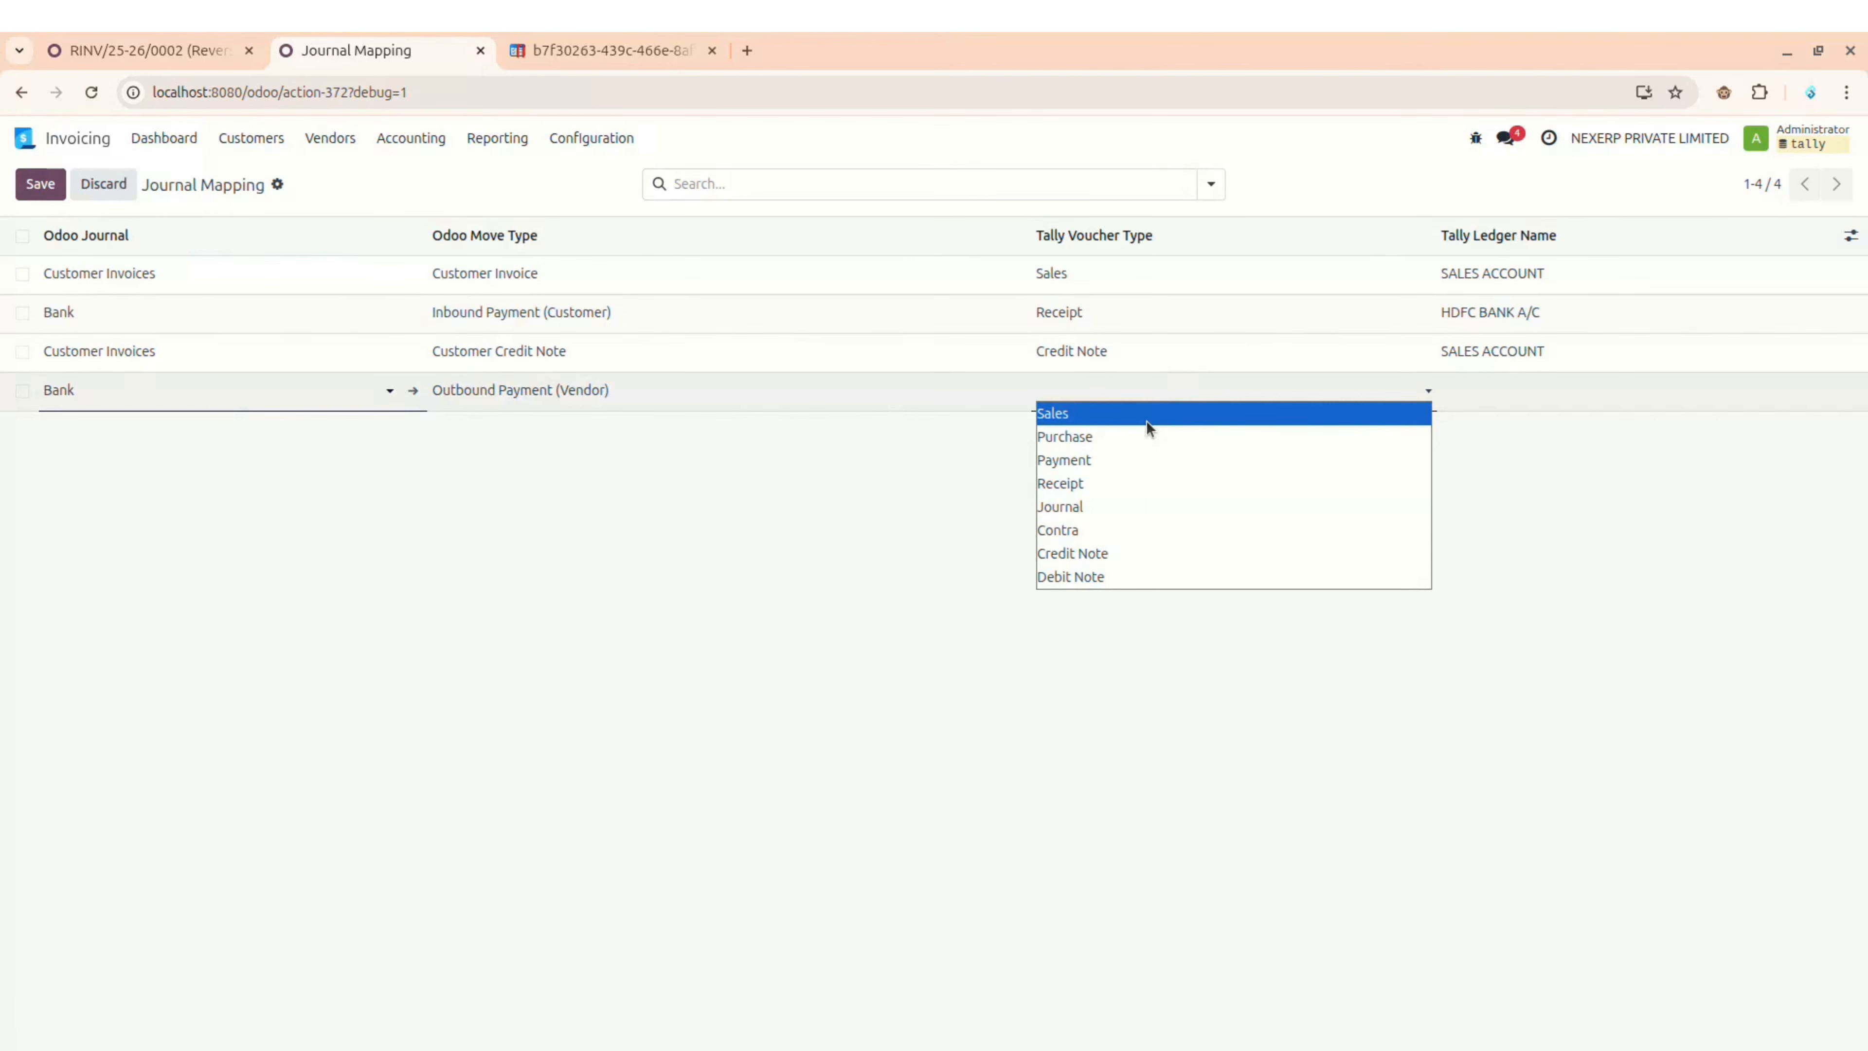
left_click(1122, 481)
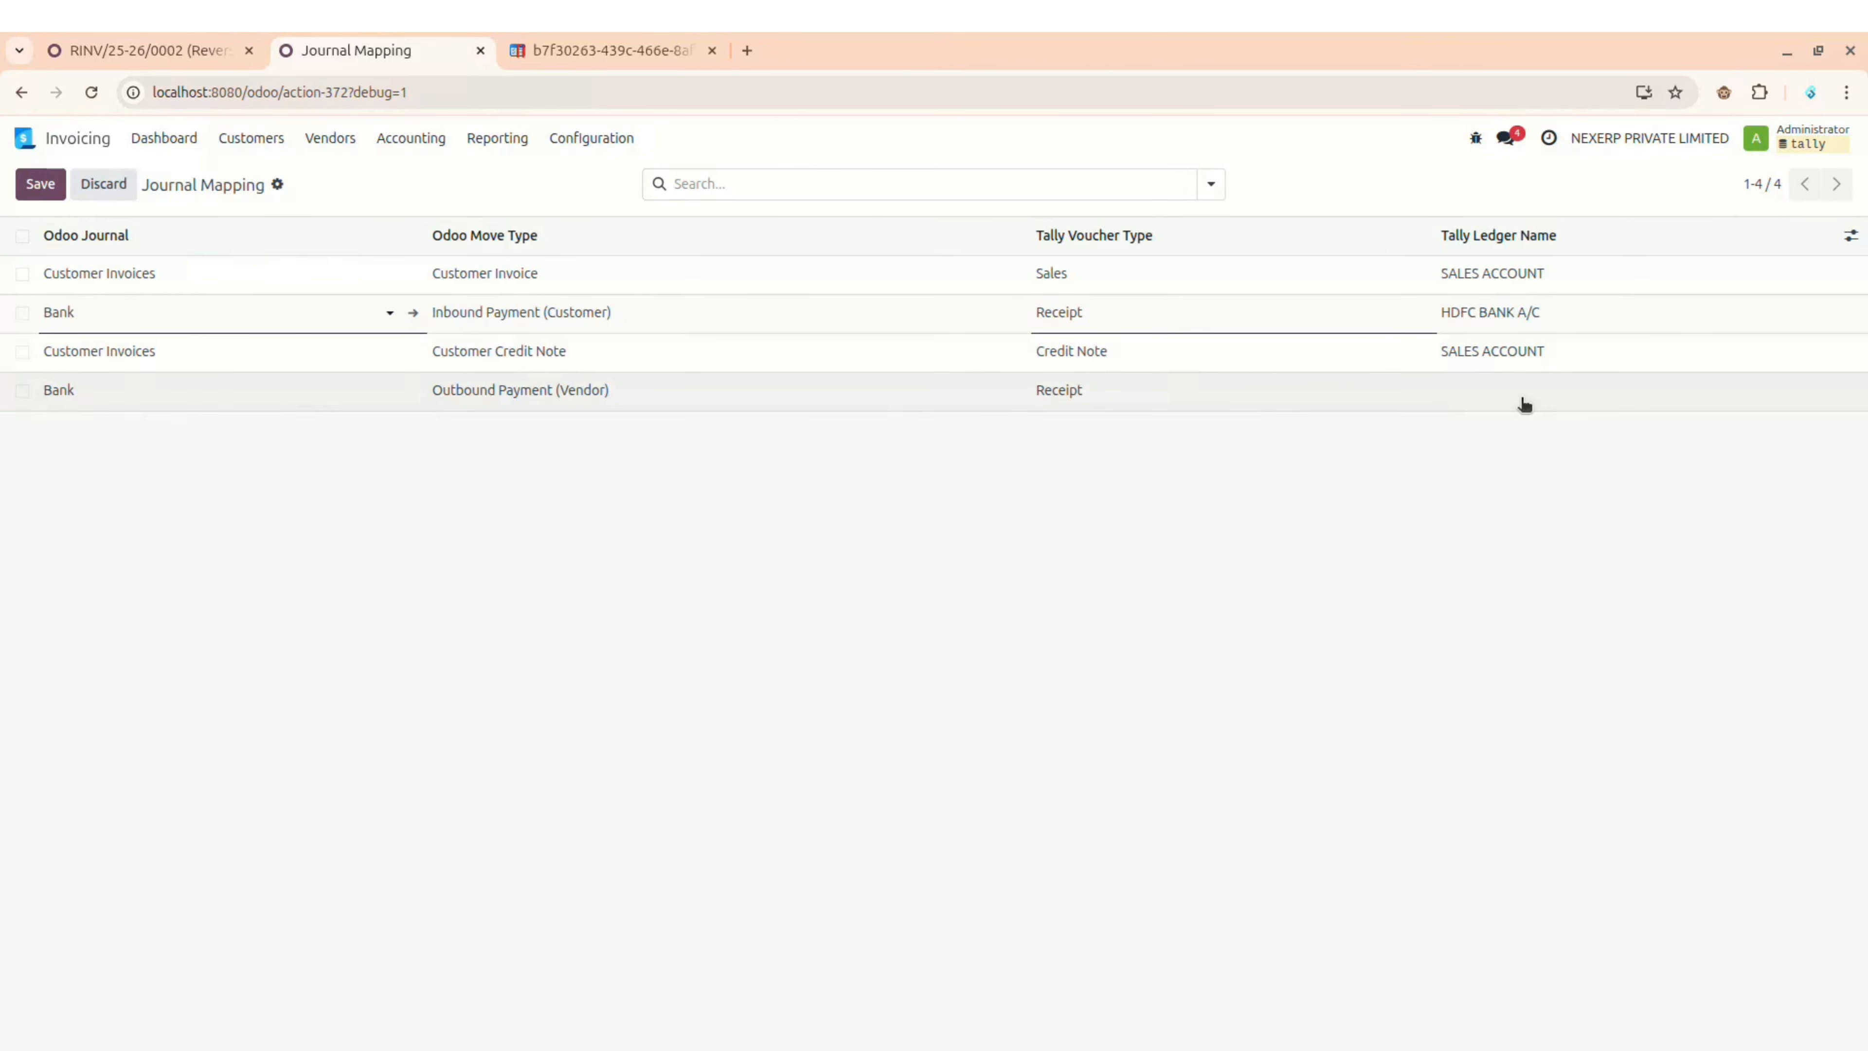
left_click(1524, 404)
type("HDFC BANK A/C")
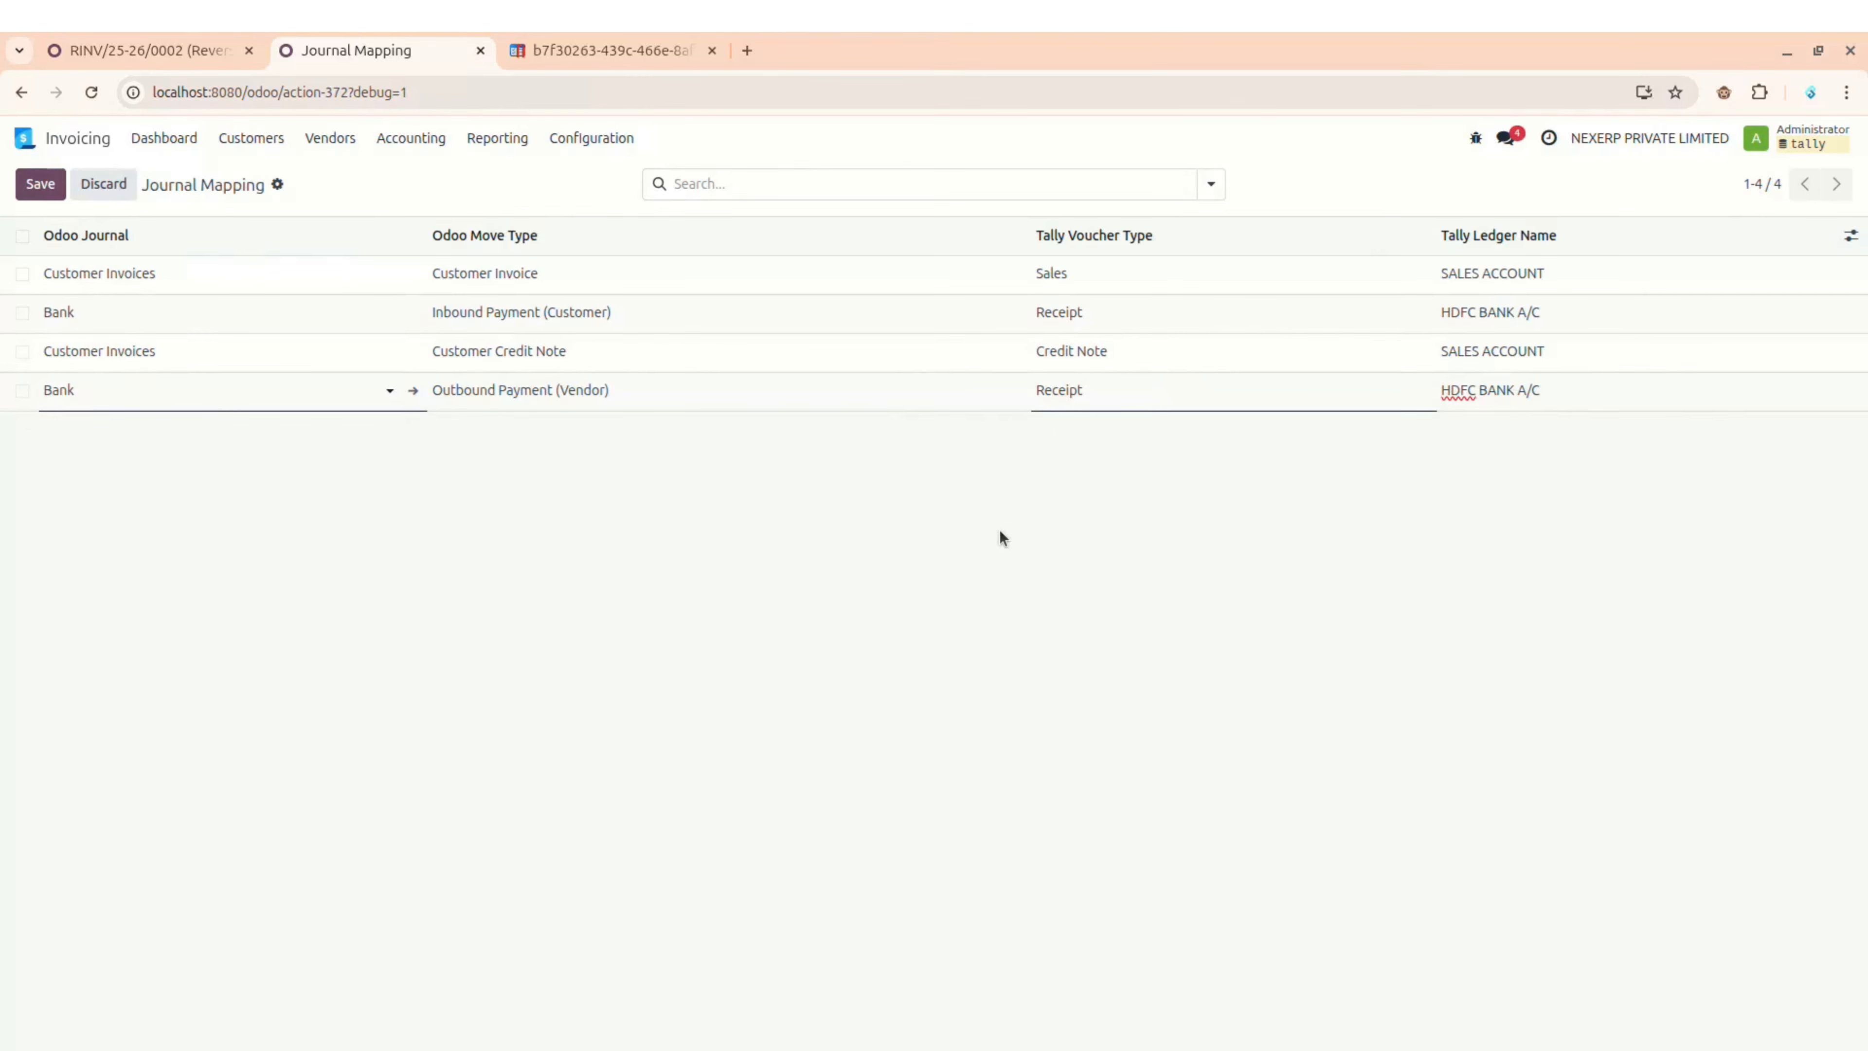
left_click(999, 538)
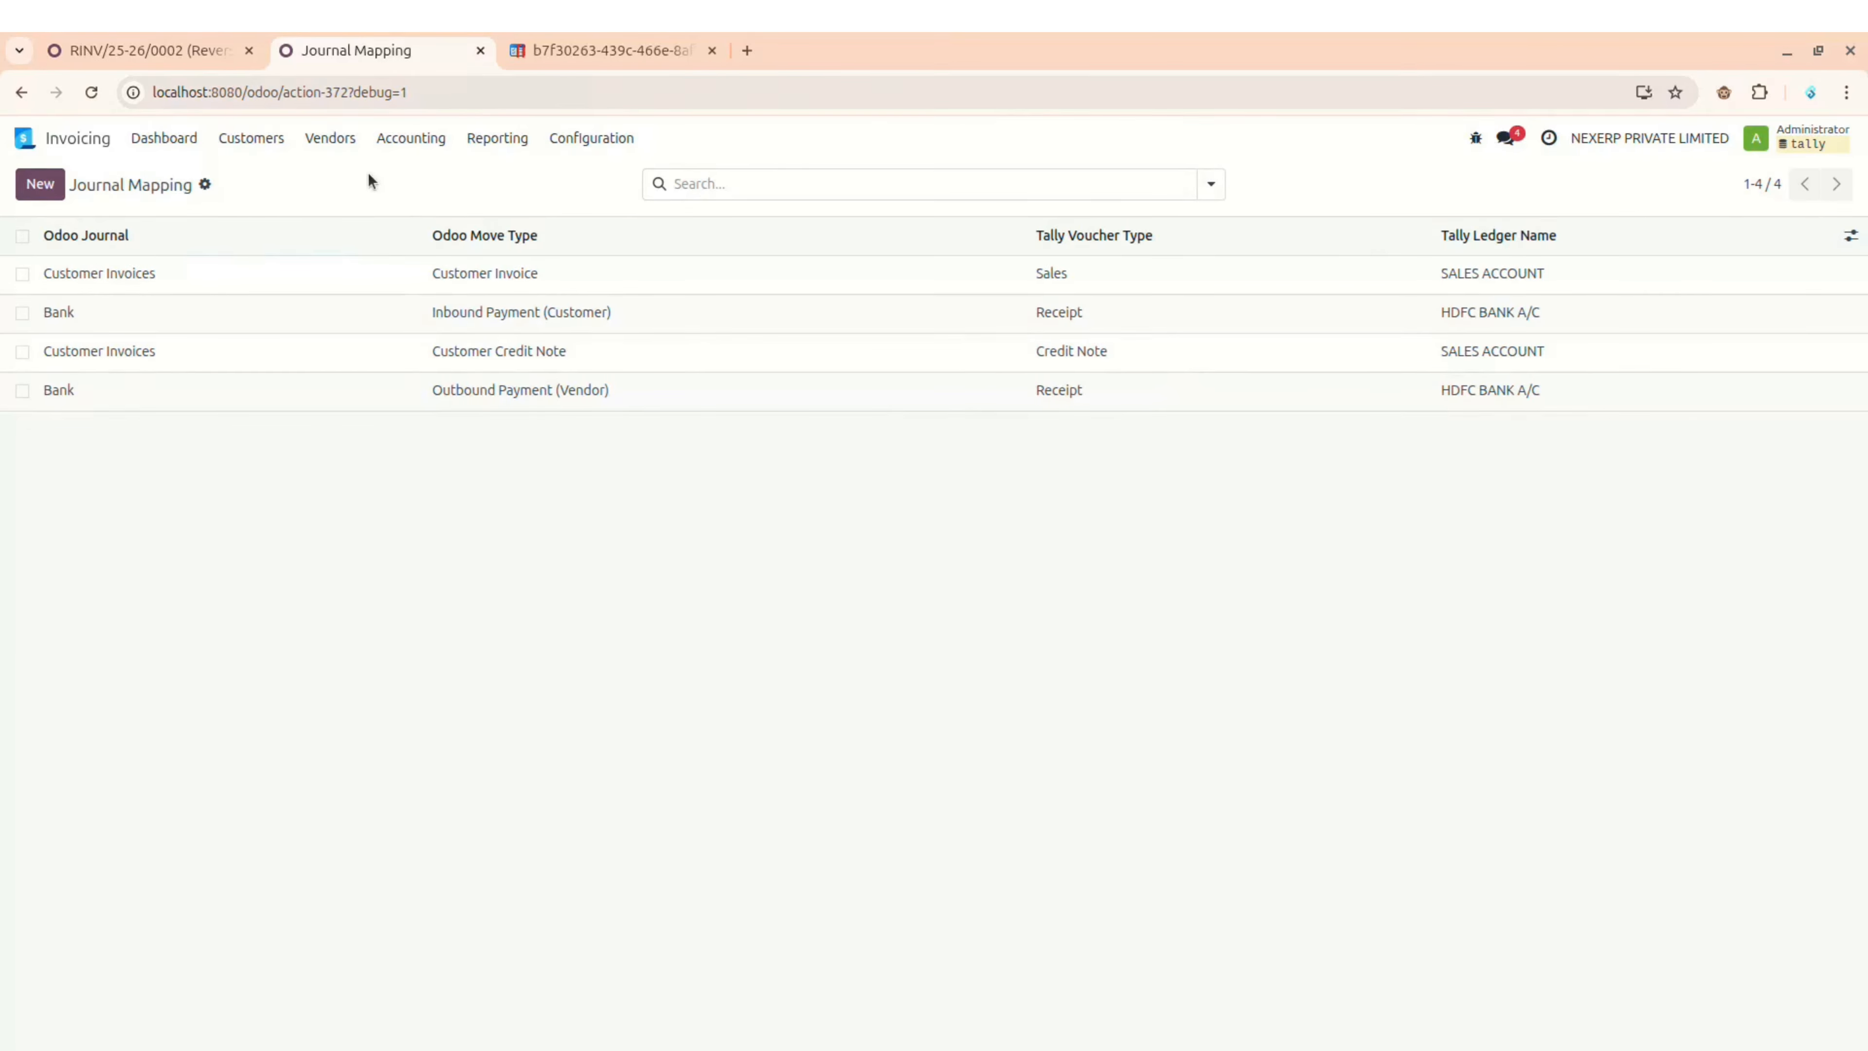
left_click(159, 52)
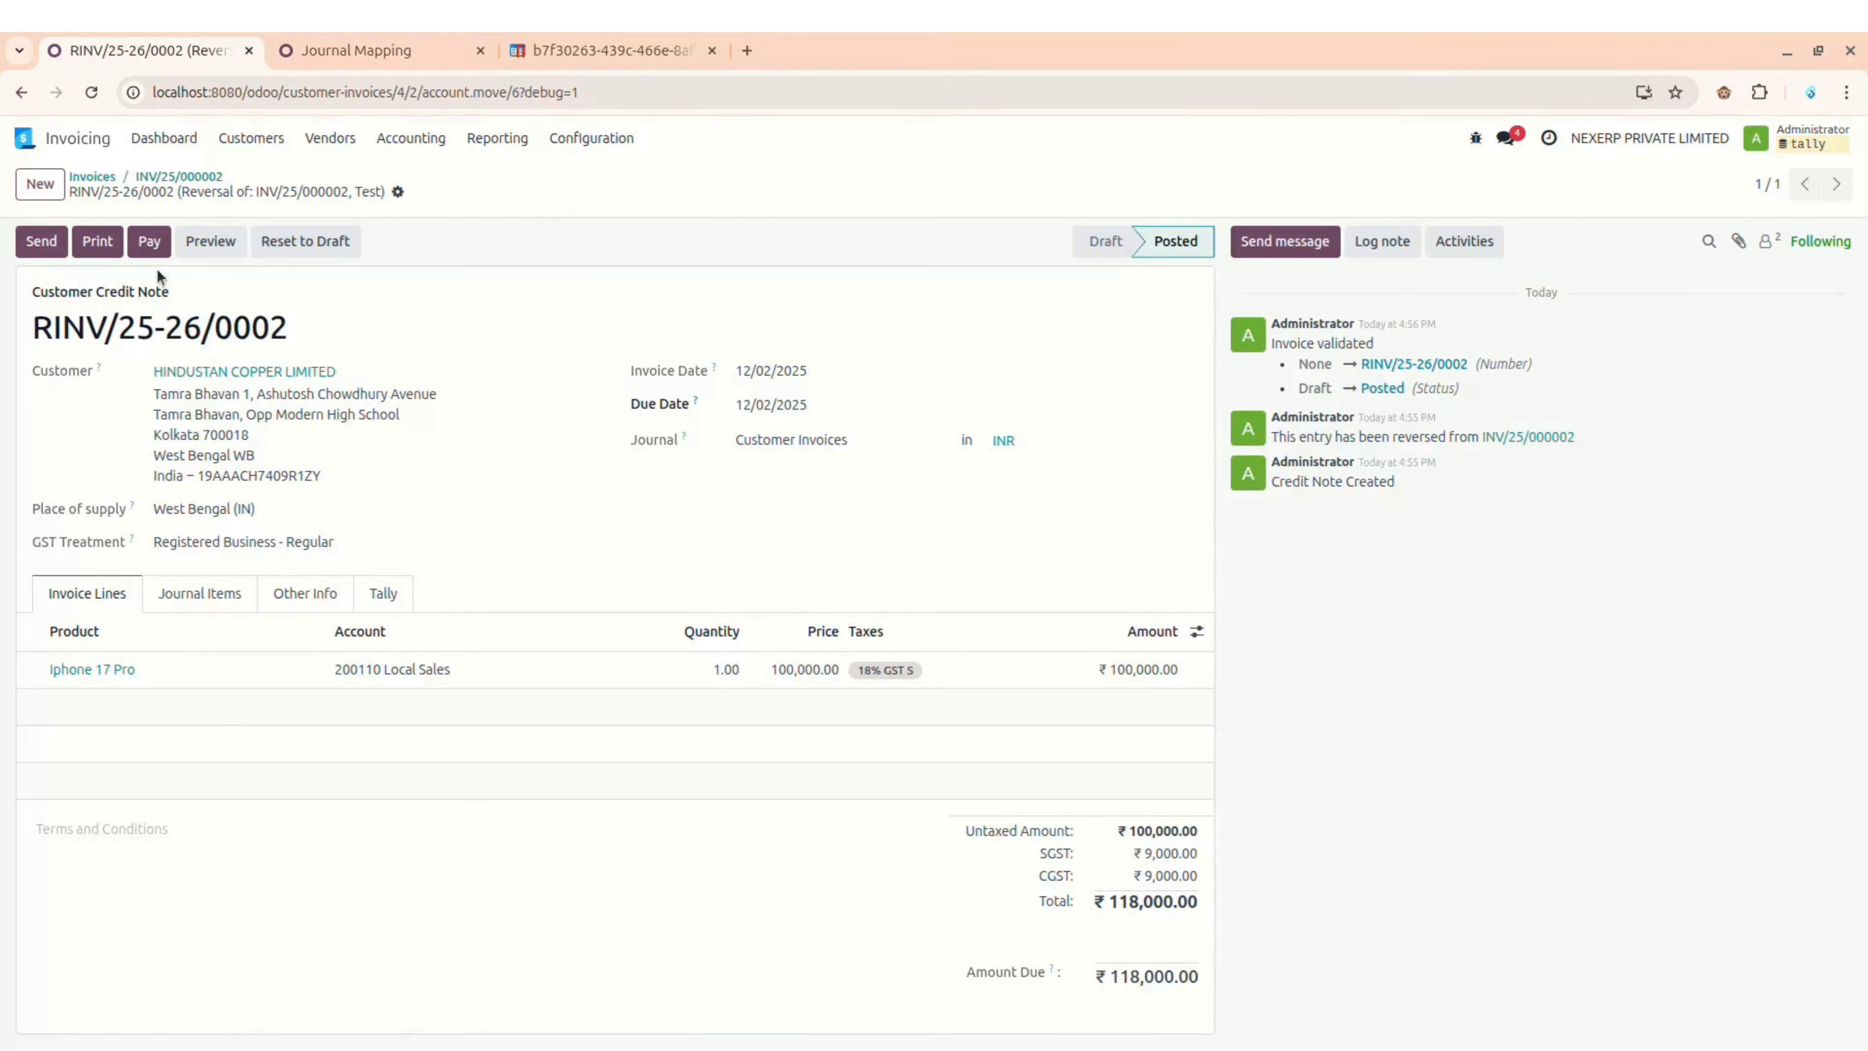
Step: Register the ₹118,000.00 refund payment for RINV/25-26/0002 dated 12/02/2025 from the Bank journal
left_click(149, 244)
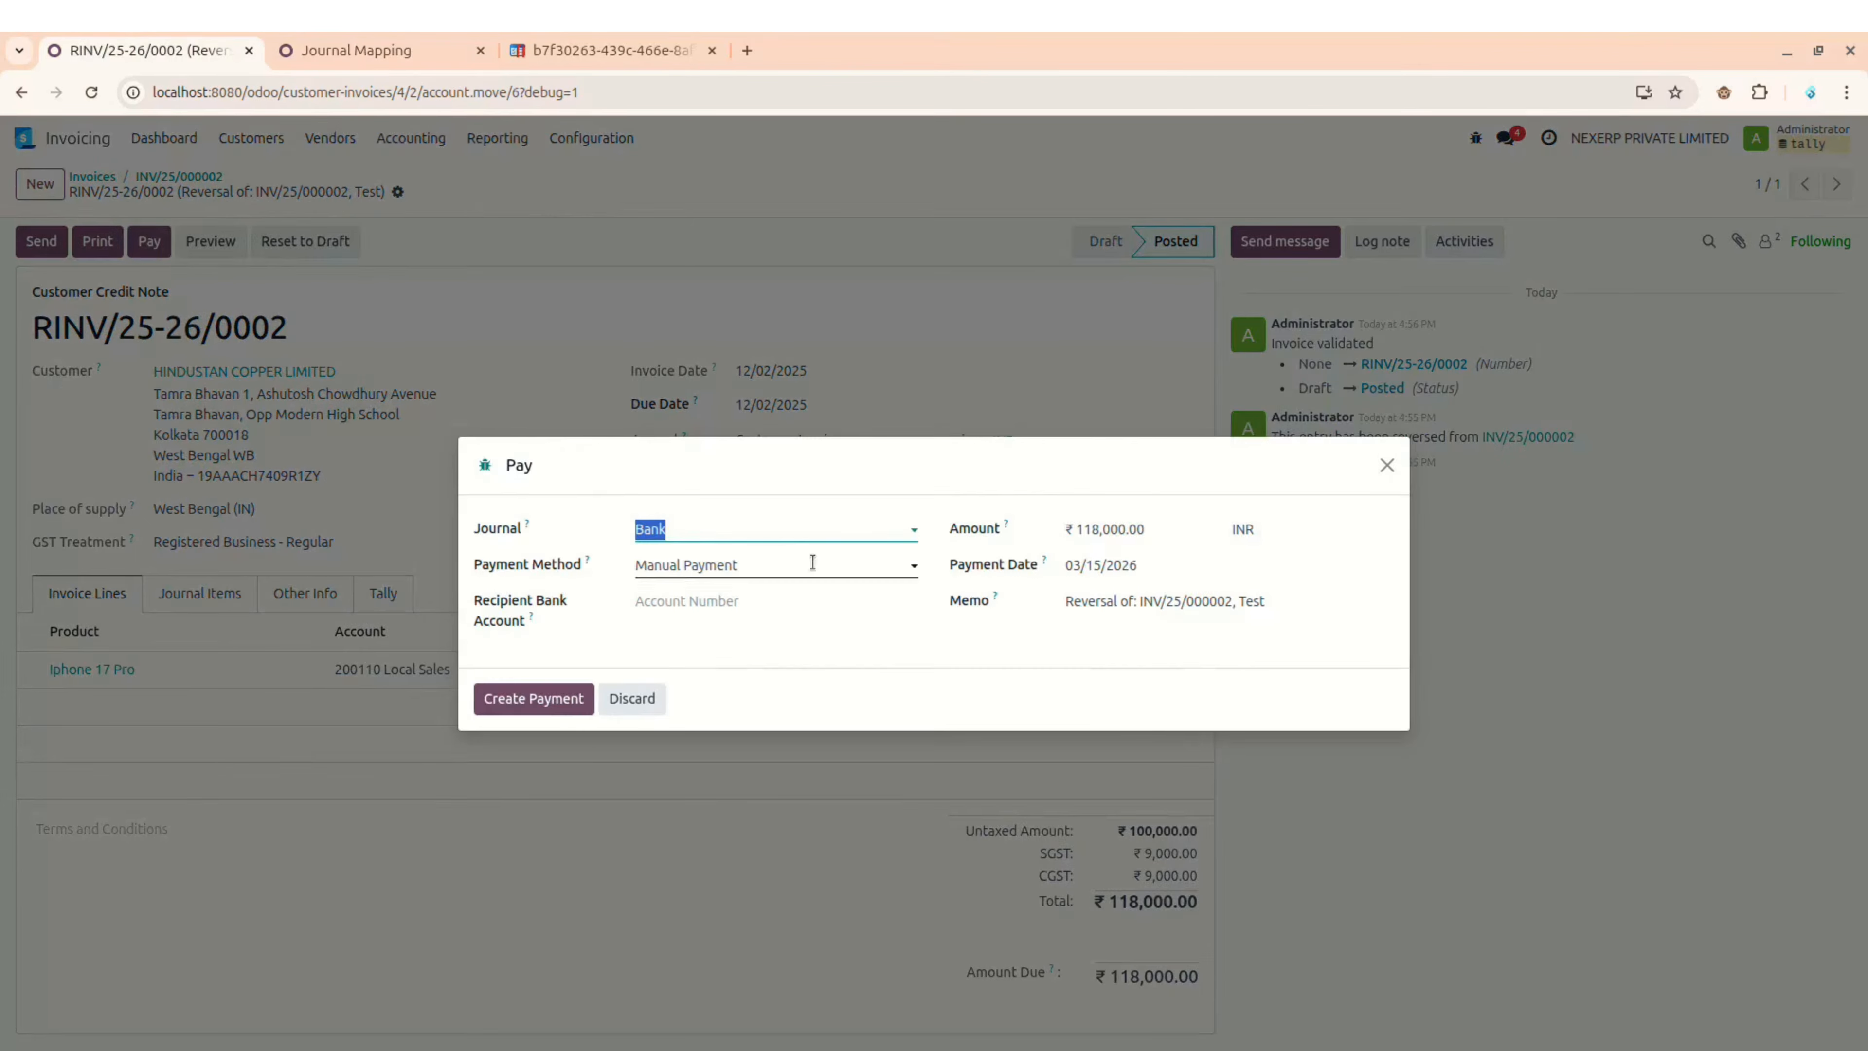
left_click(1154, 565)
left_click(1061, 619)
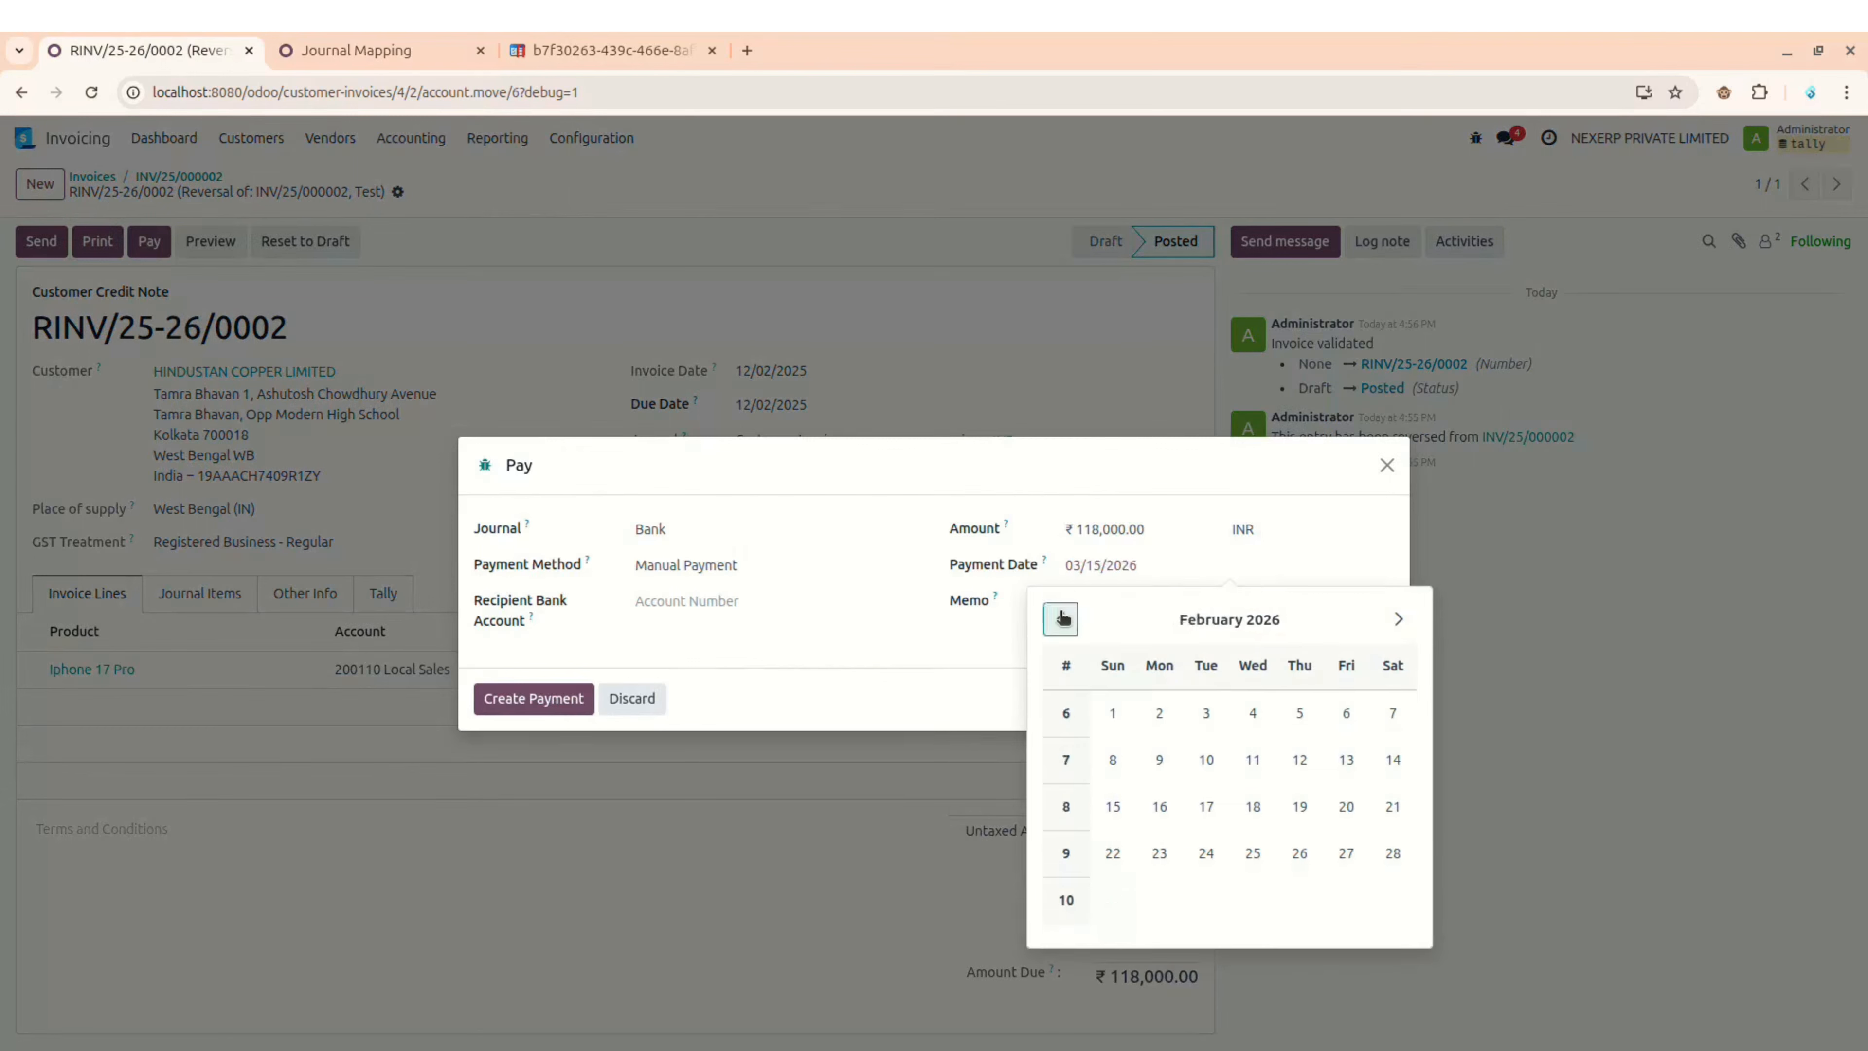
left_click(1061, 618)
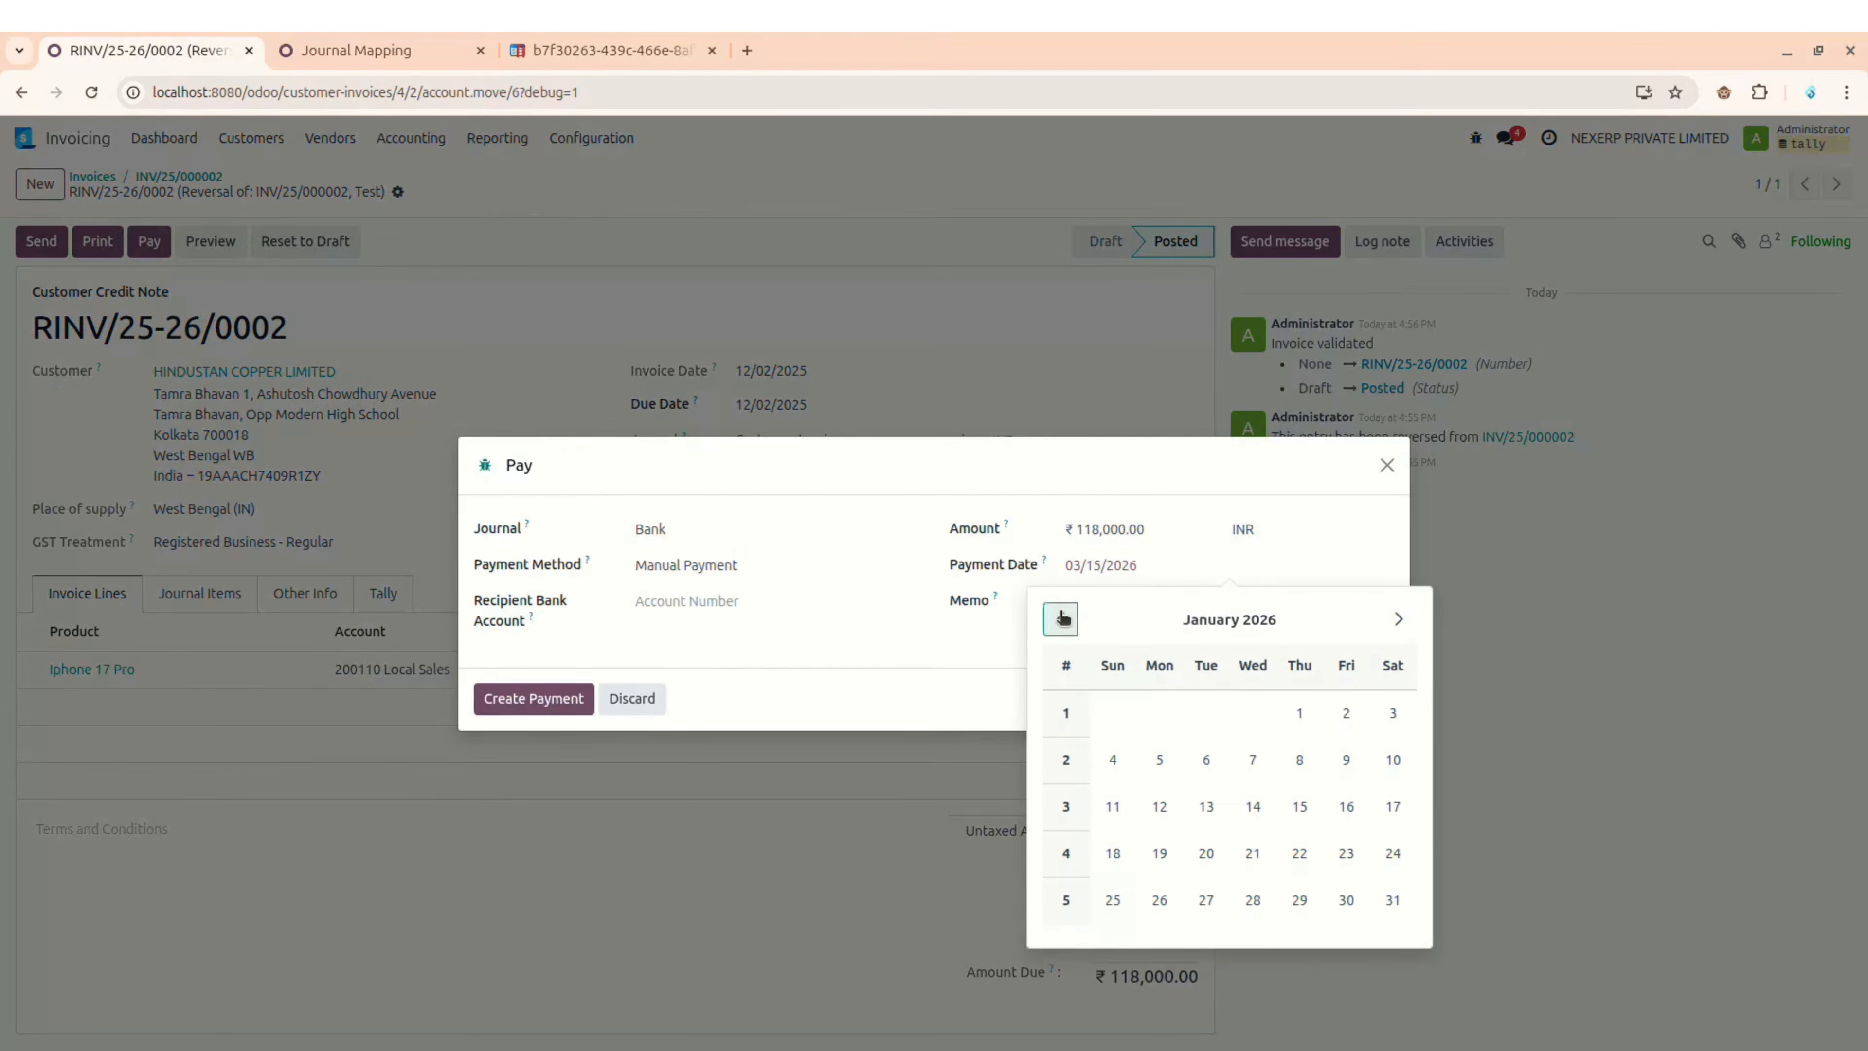
left_click(1061, 618)
left_click(1206, 712)
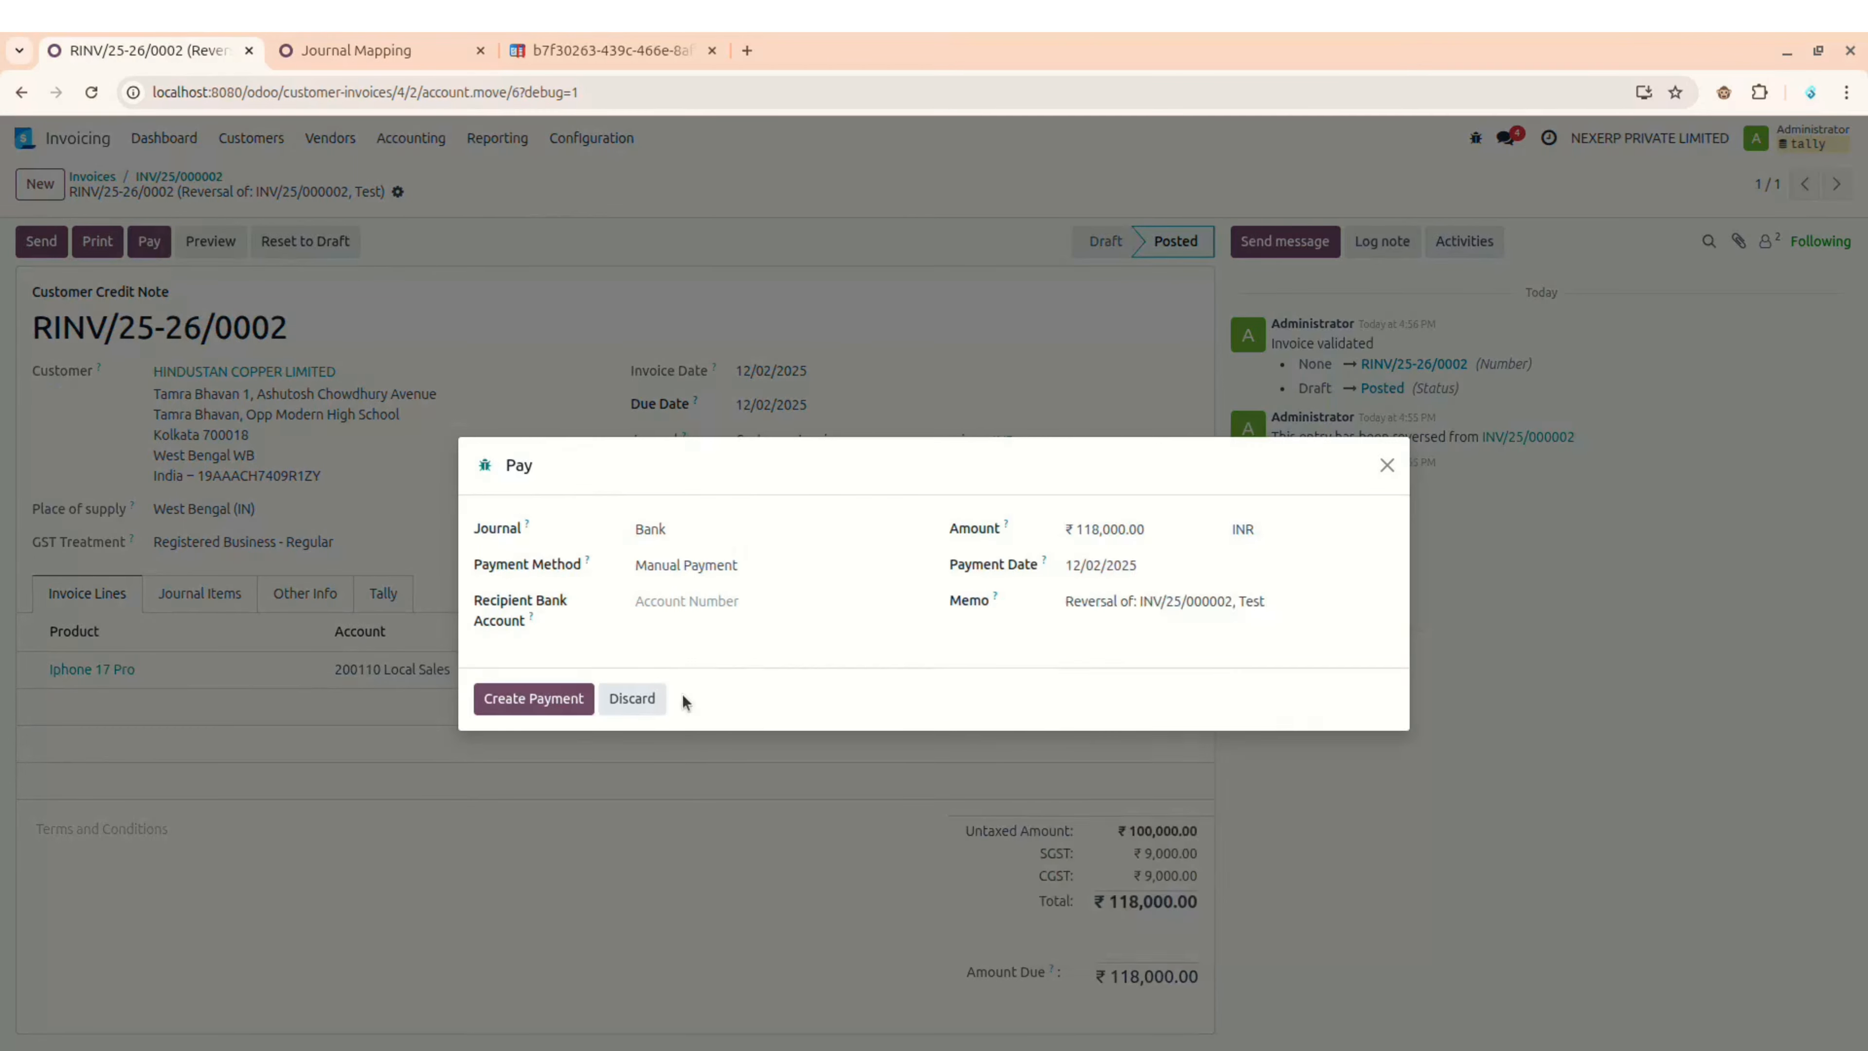
left_click(632, 699)
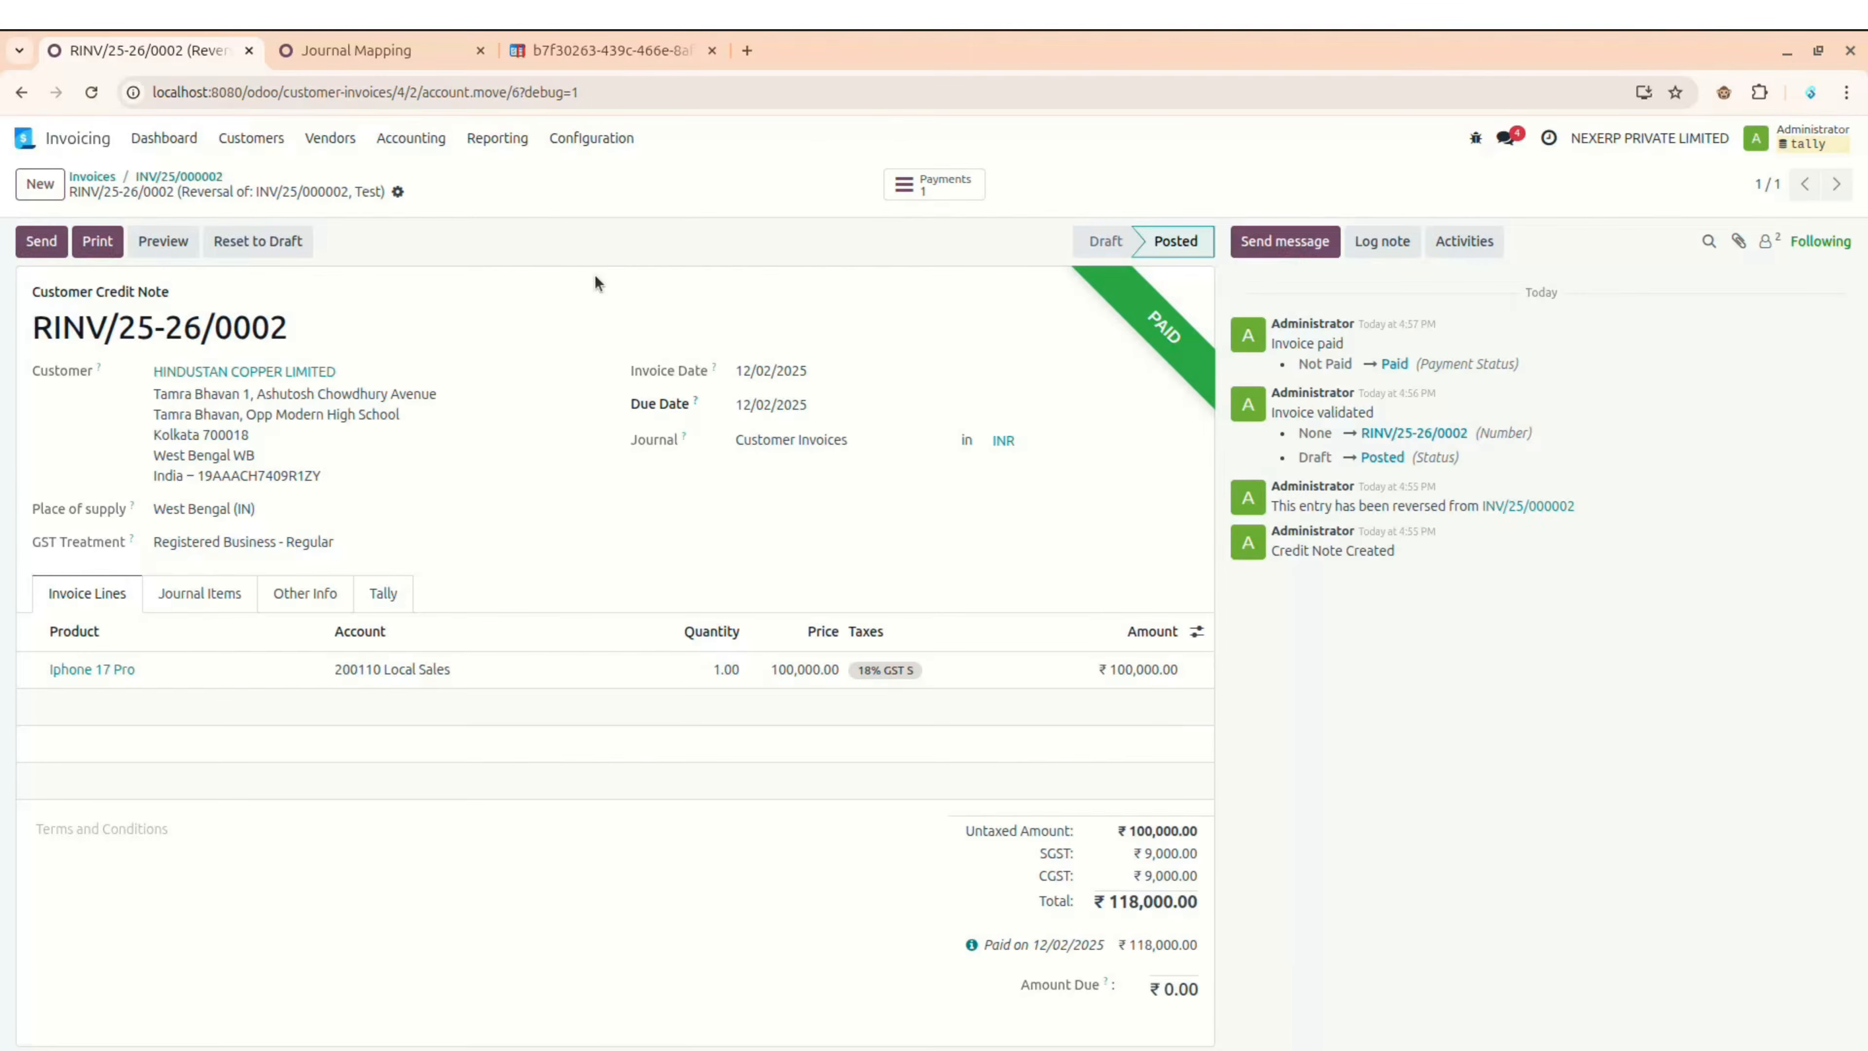
key("alt")
Step: Change the Bank / Outbound Payment (Vendor) mapping's Tally voucher type to Payment and save
left_click(589, 136)
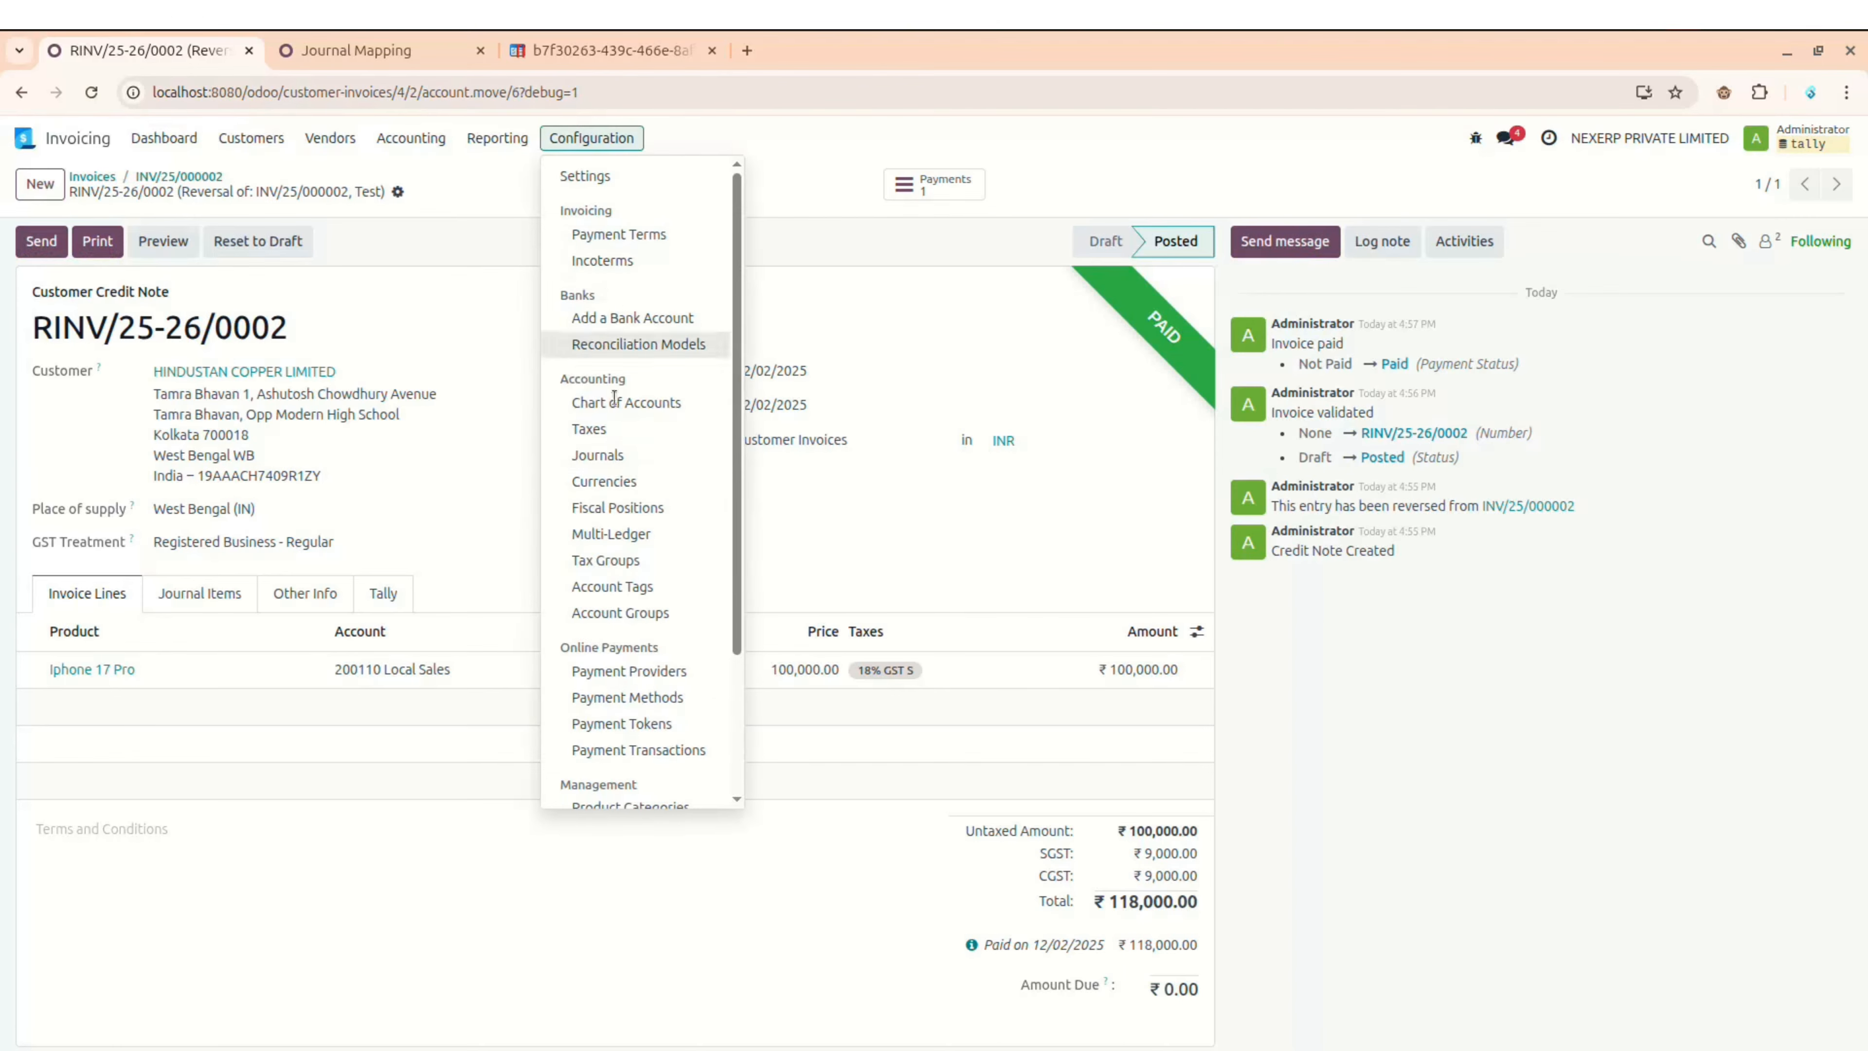
scroll(607, 620, "down", 3)
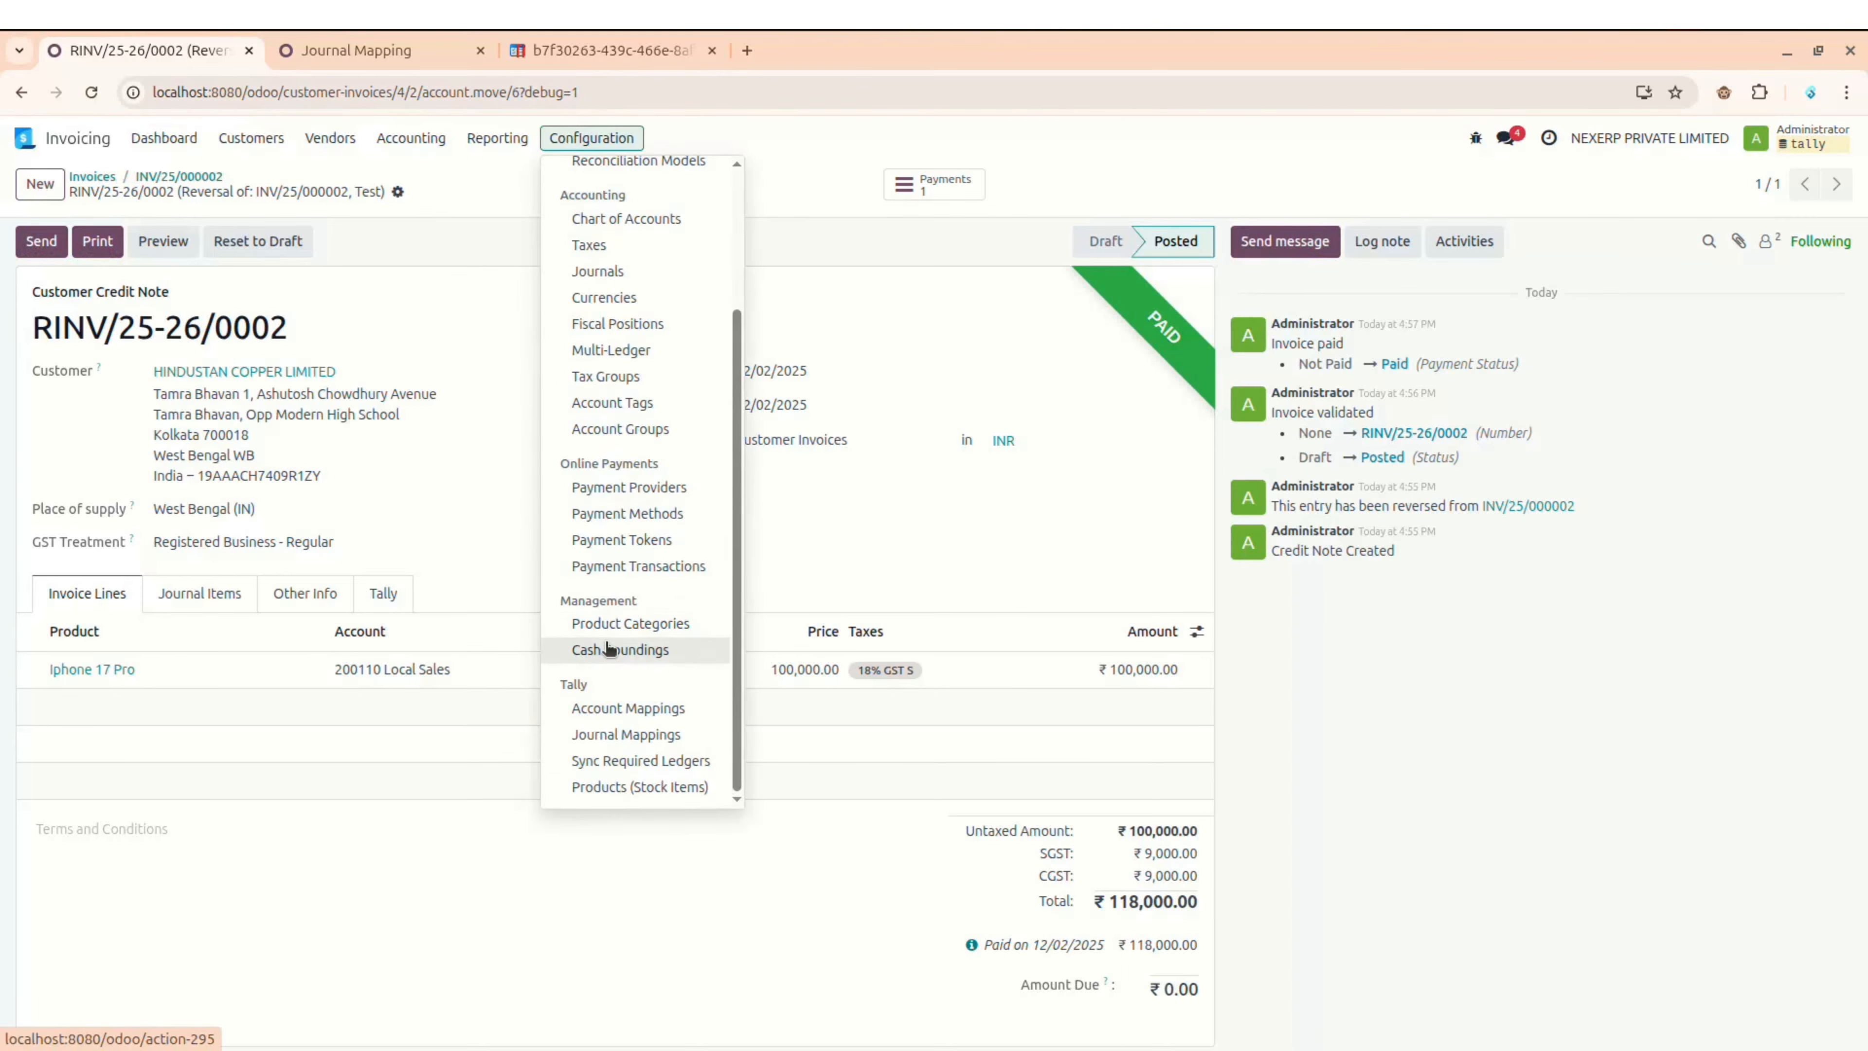
left_click(606, 736)
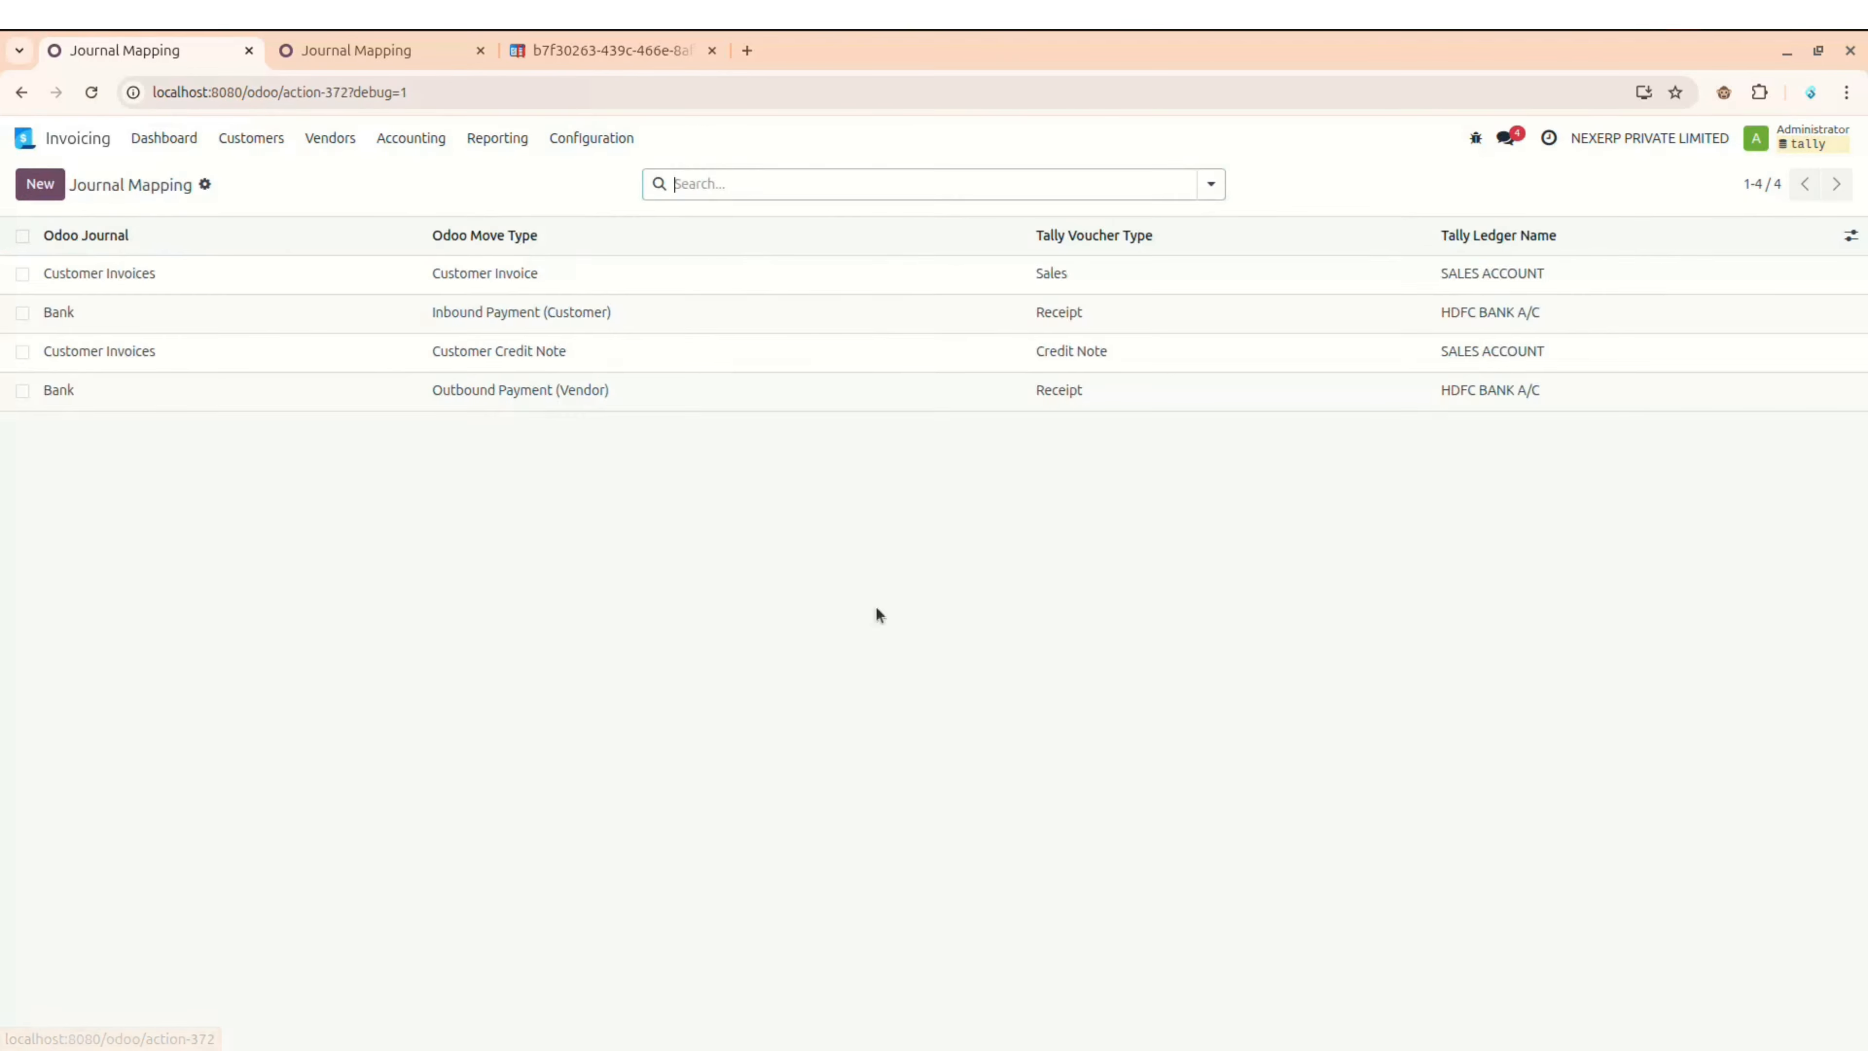
left_click(1106, 390)
left_click(1105, 388)
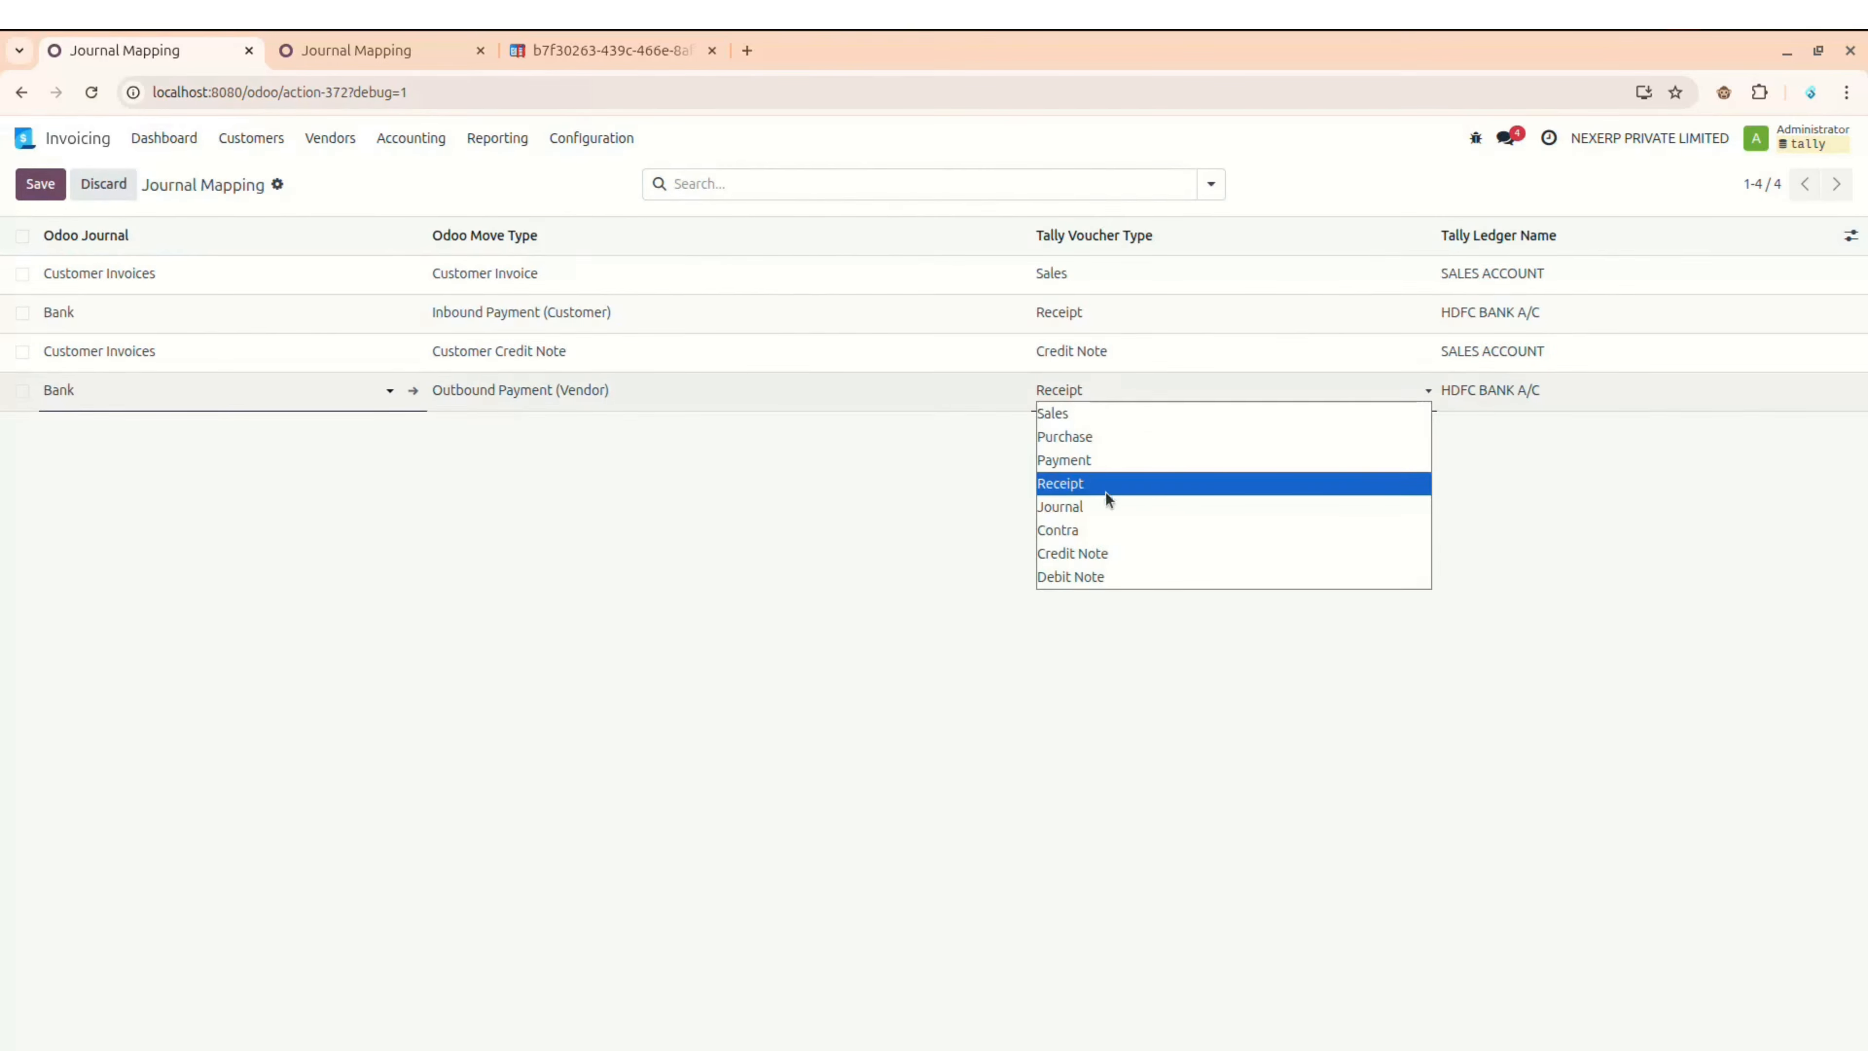
left_click(1093, 461)
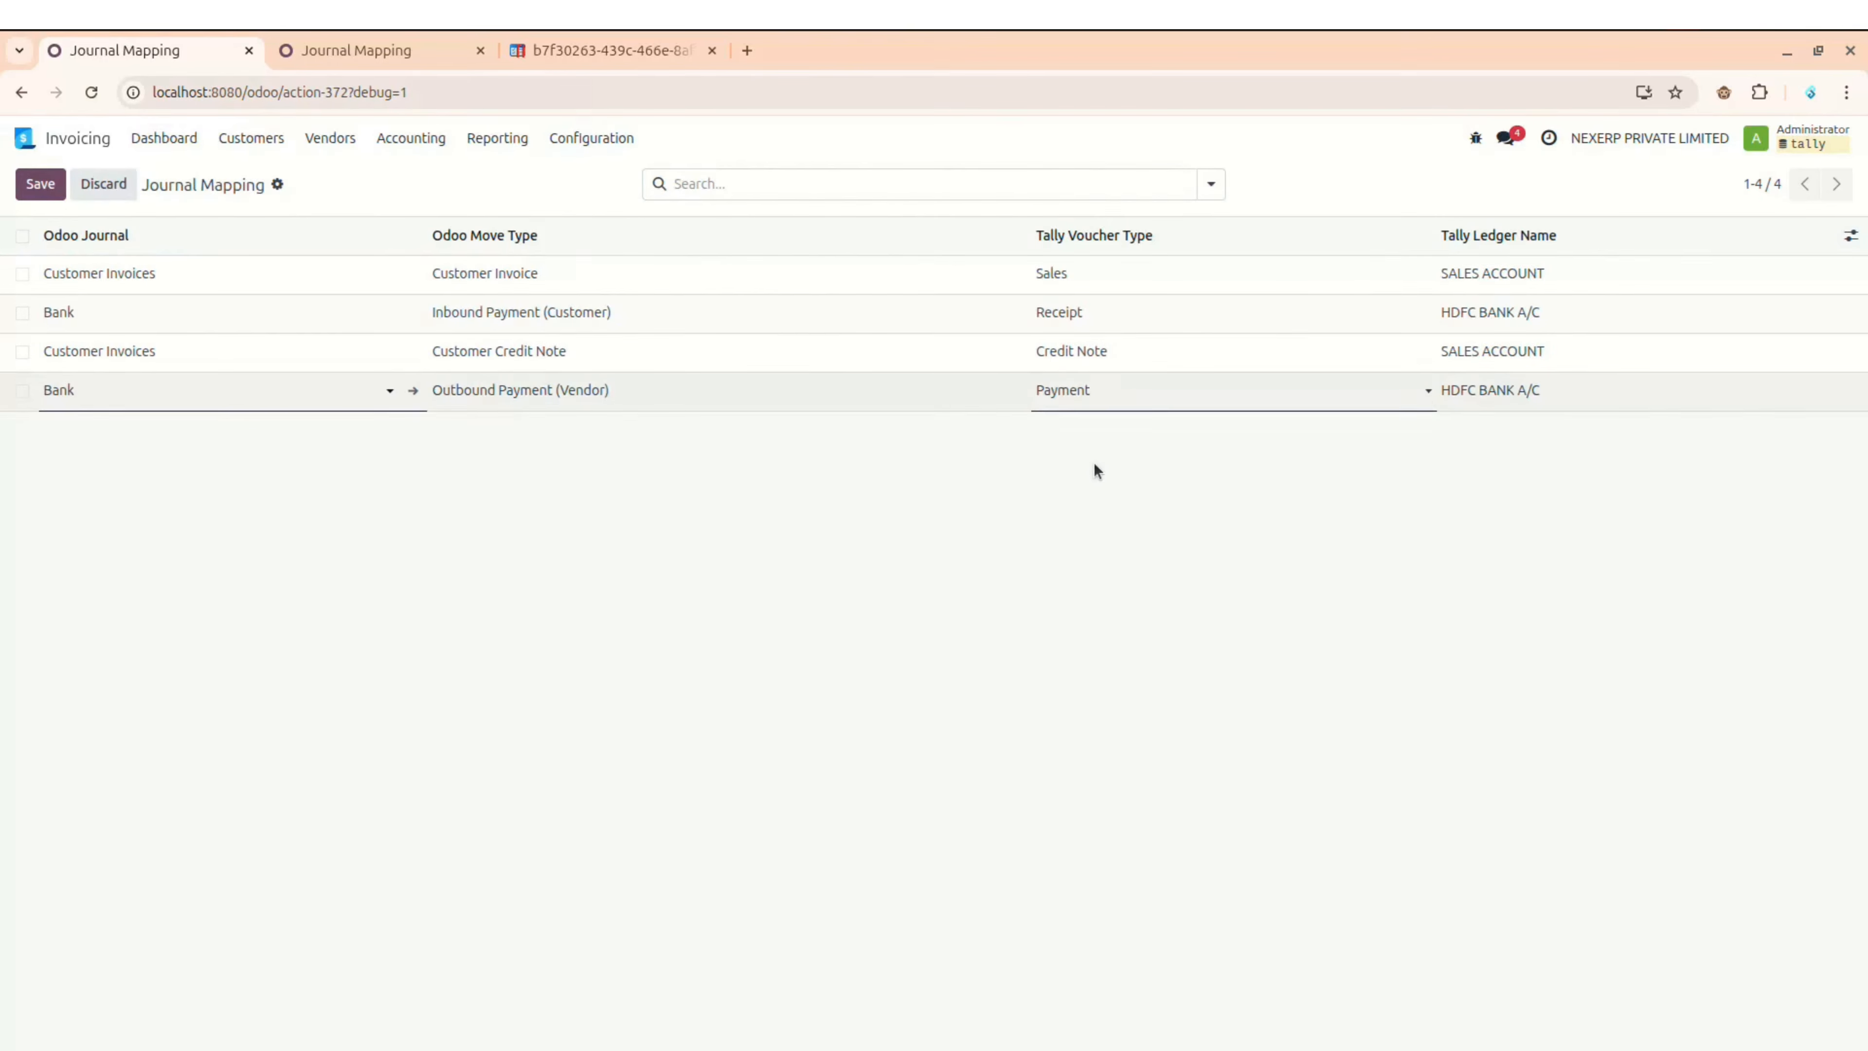
left_click(700, 461)
Step: Look at Tally's ledger vouchers, then open and close Odoo's Customers menu
triple_click(116, 187)
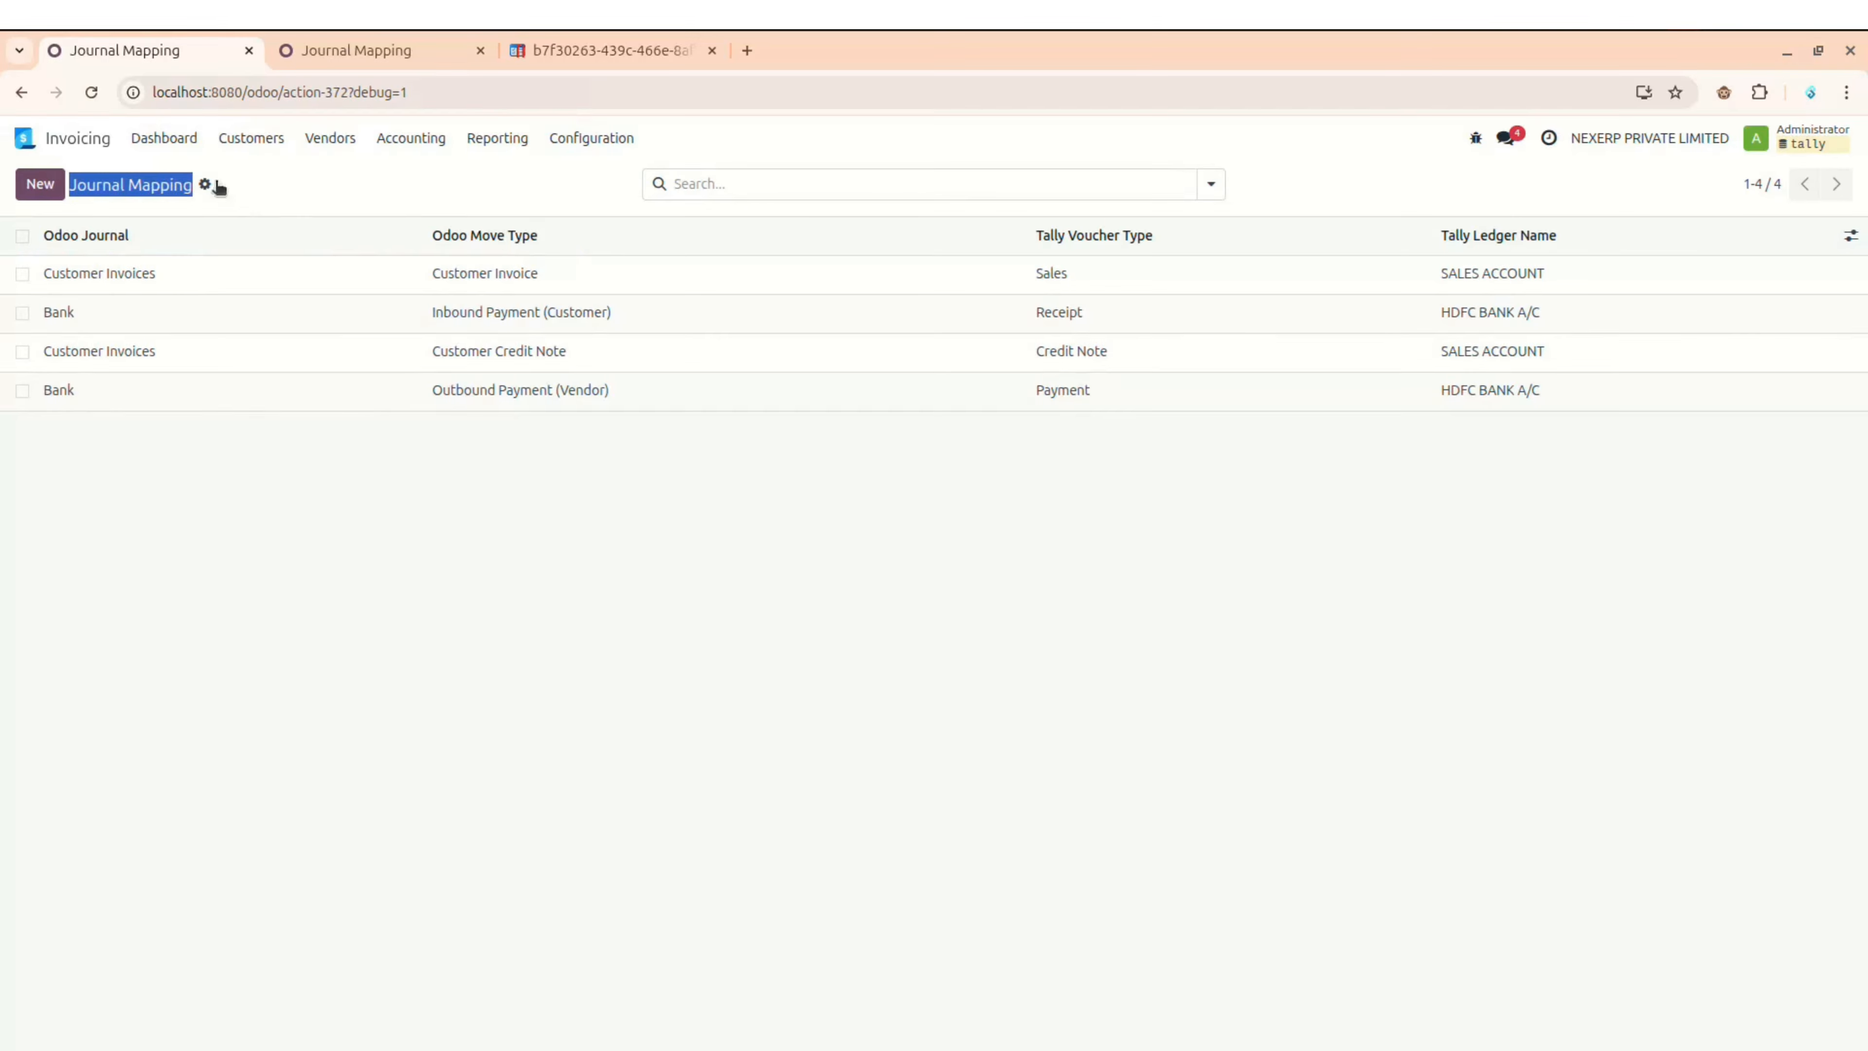
left_click(318, 197)
key("alt+Tab")
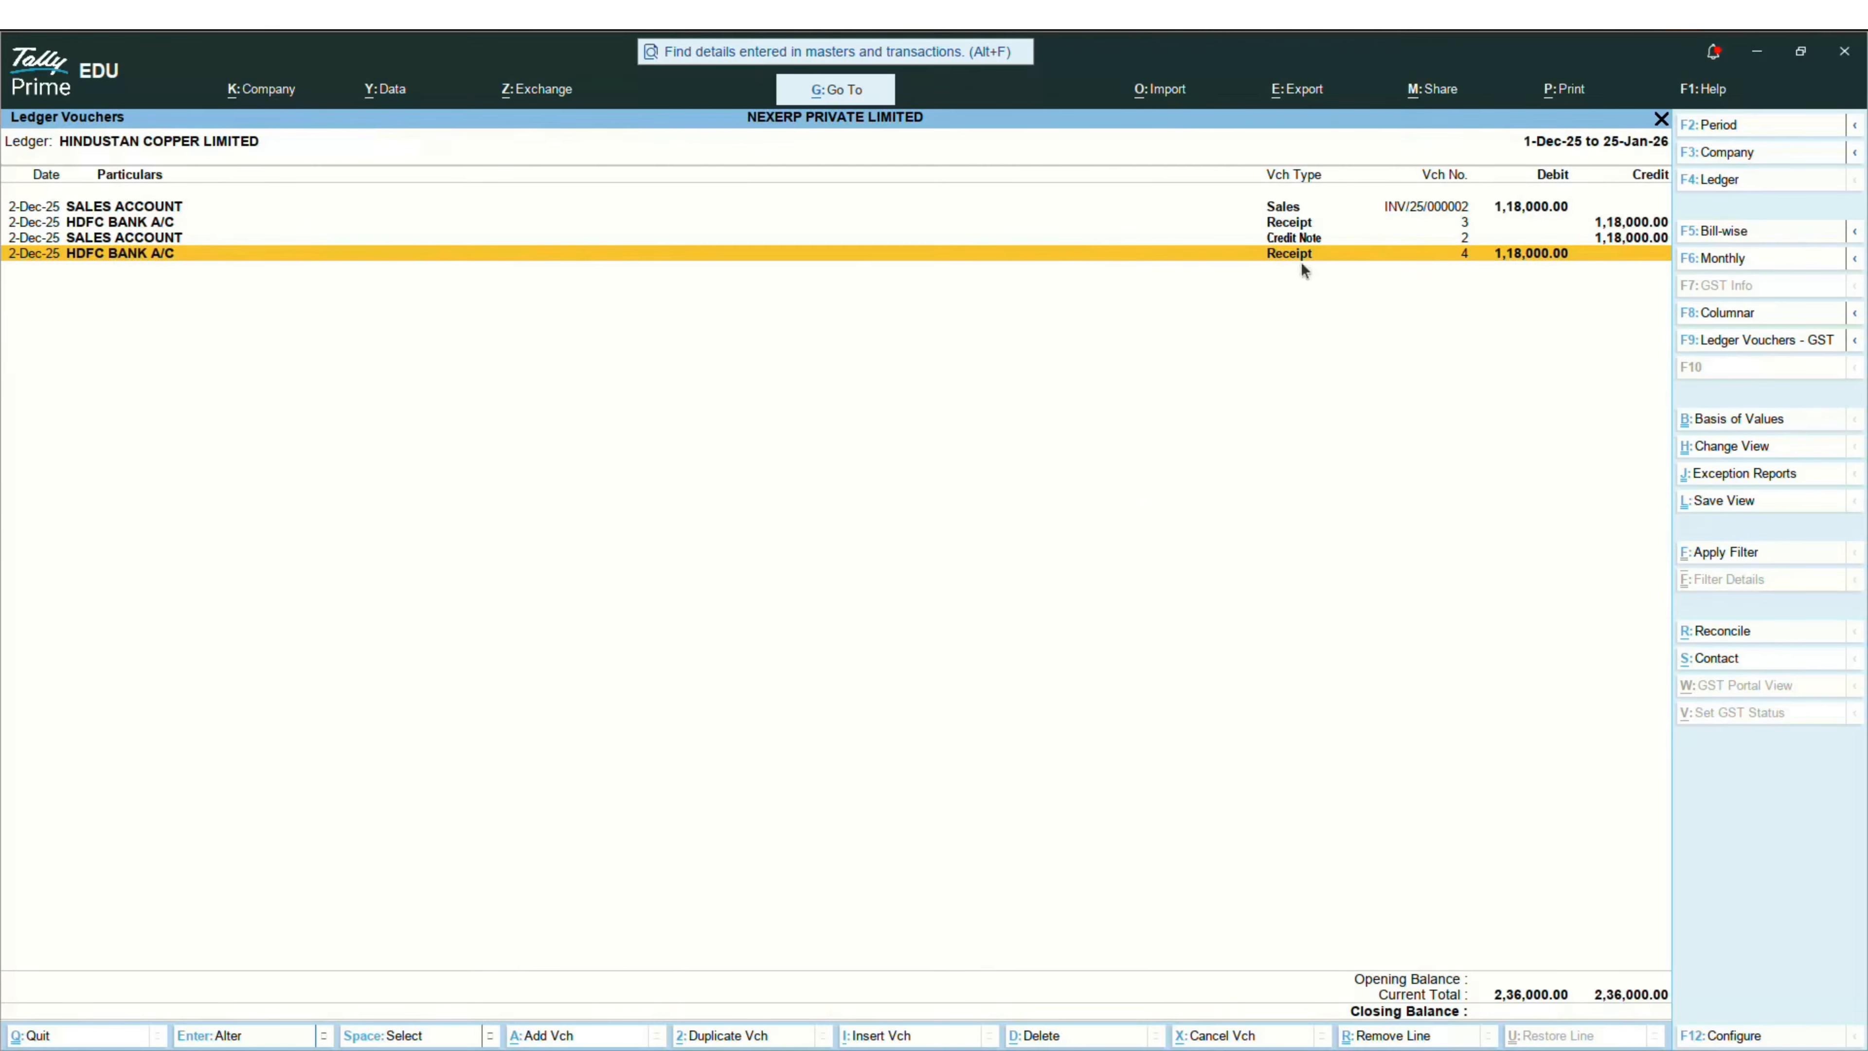
key("alt+Tab")
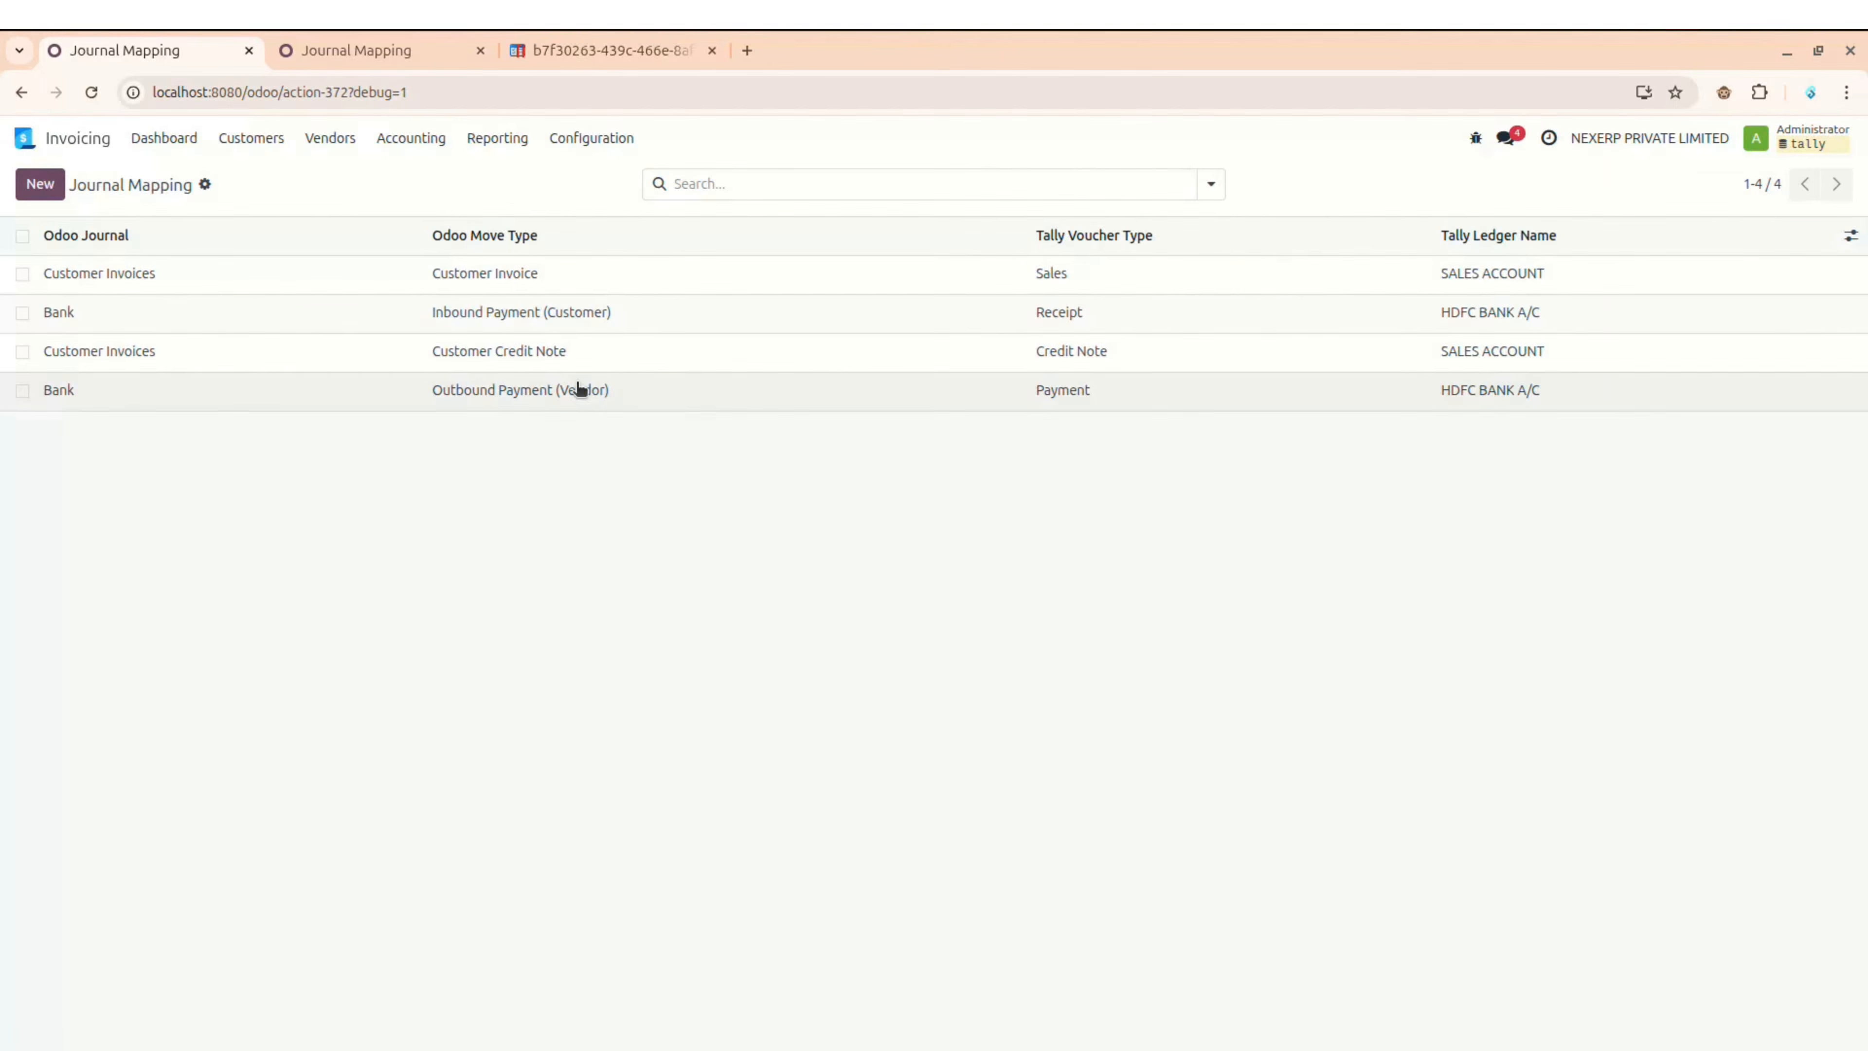
left_click(251, 138)
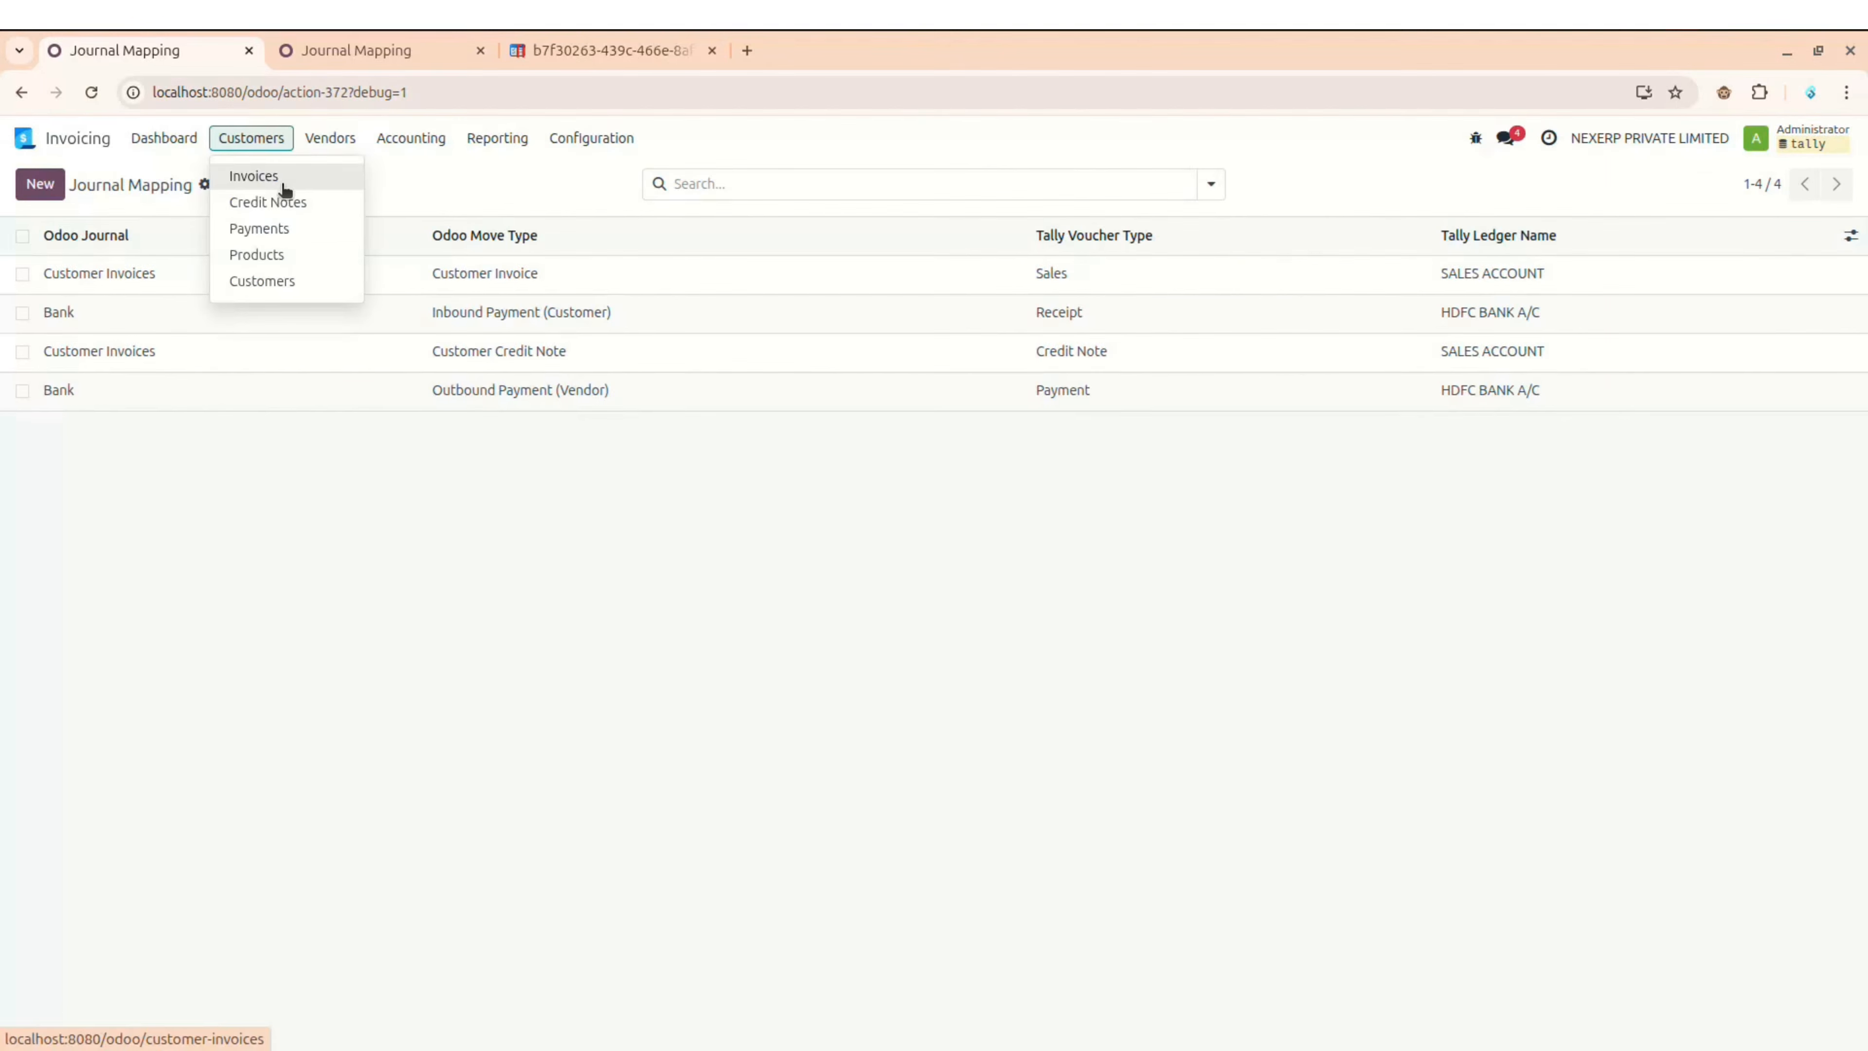
left_click(506, 166)
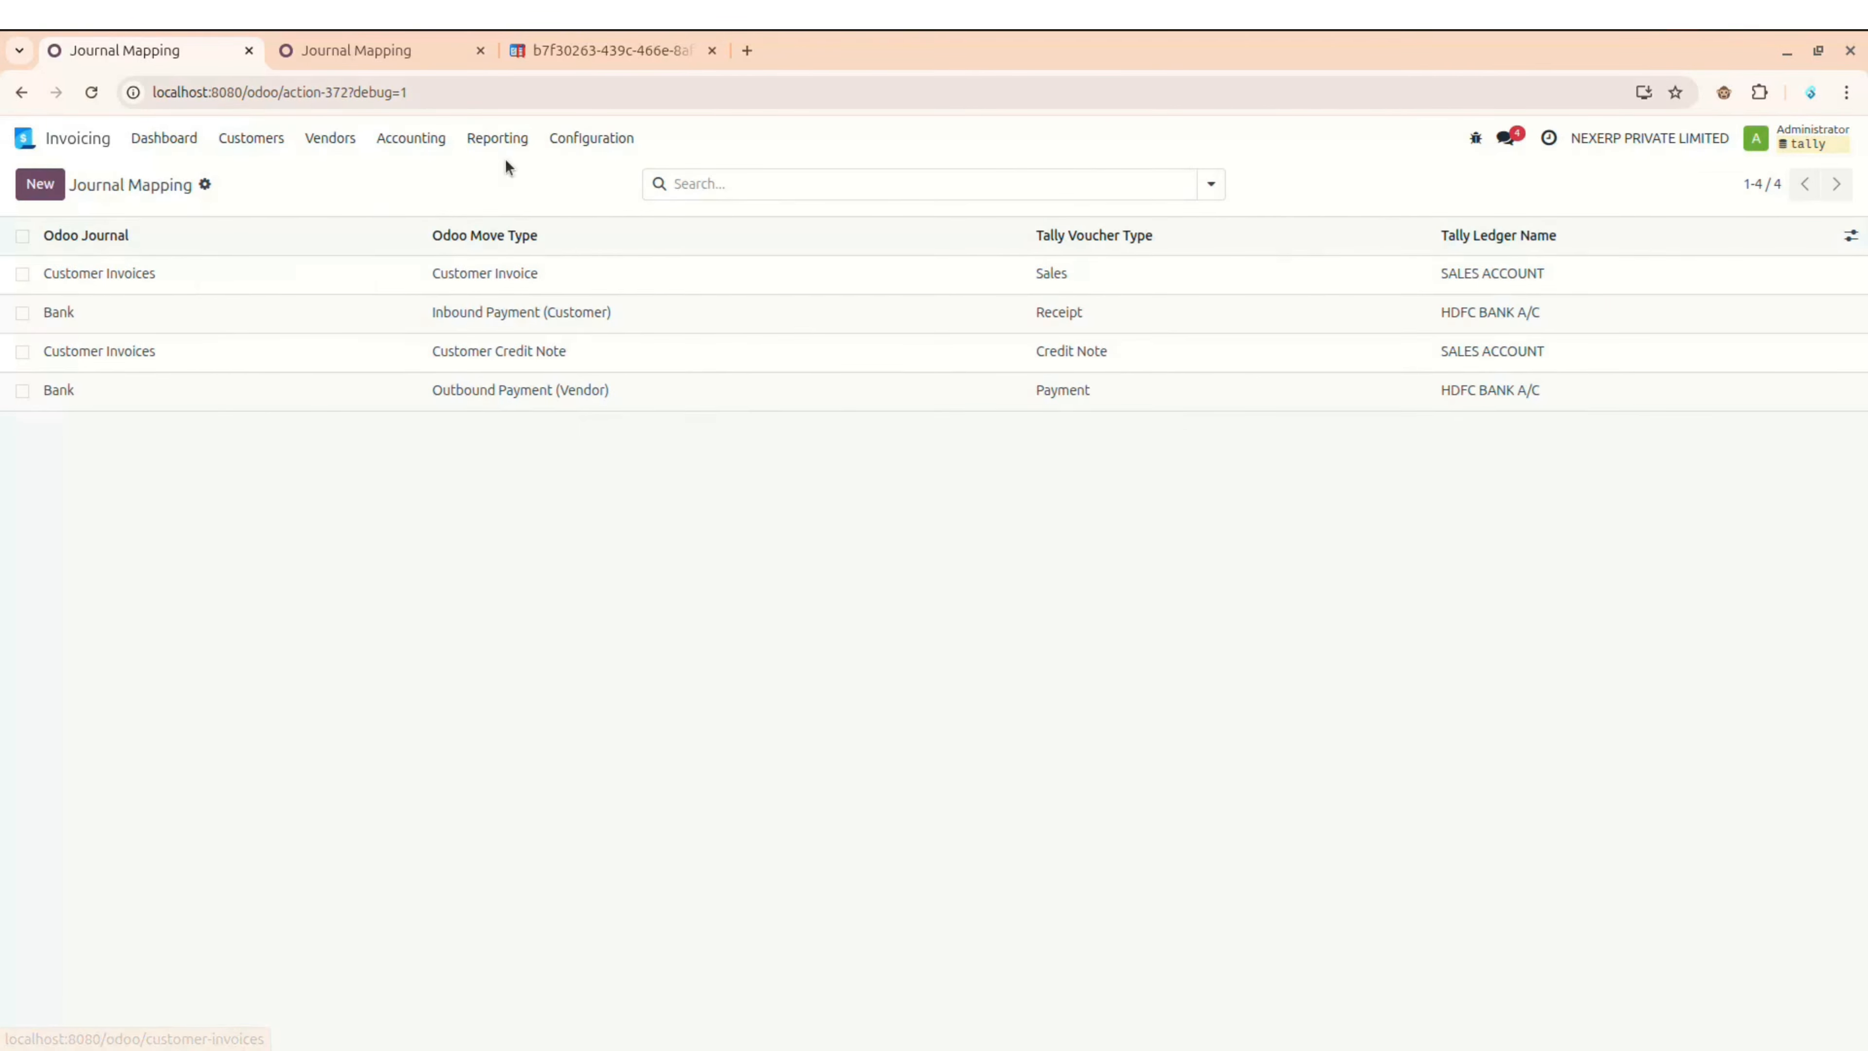
Step: Delete the wrongly synced Receipt voucher No. 4 in Tally Prime
key("alt+Tab")
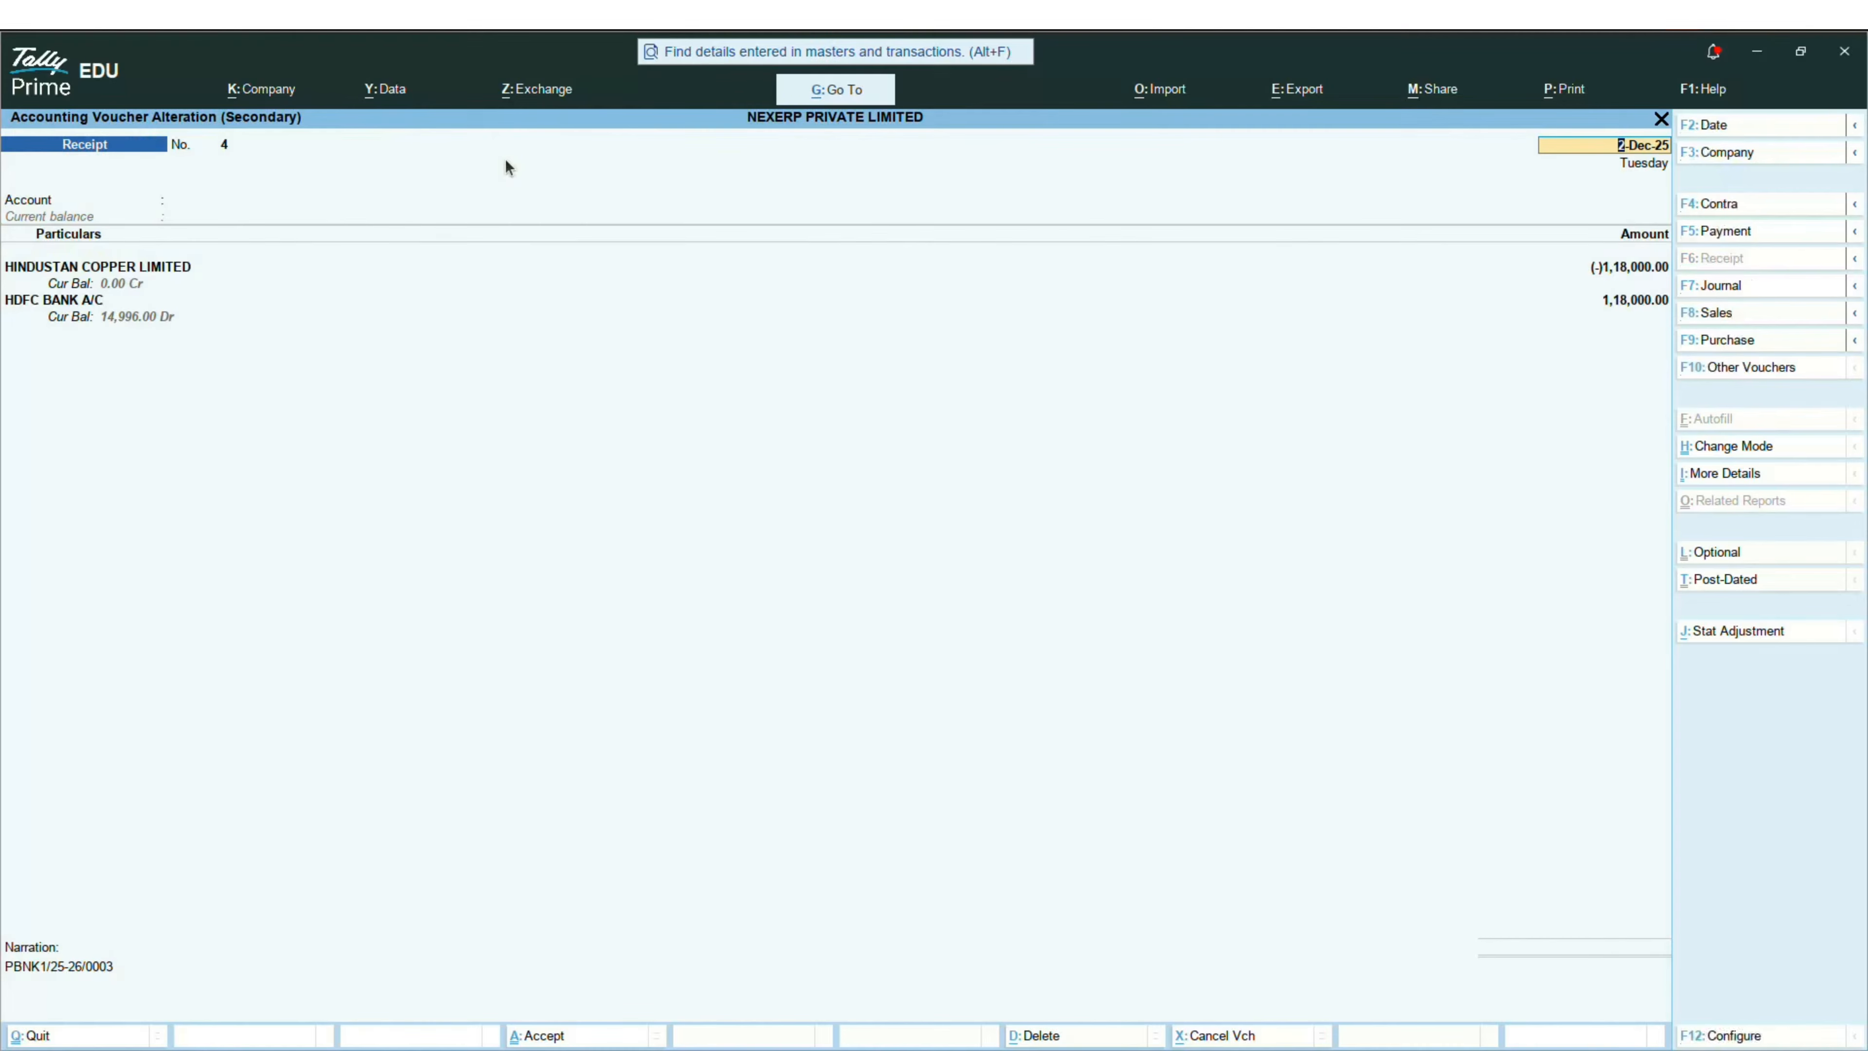
key("alt+d")
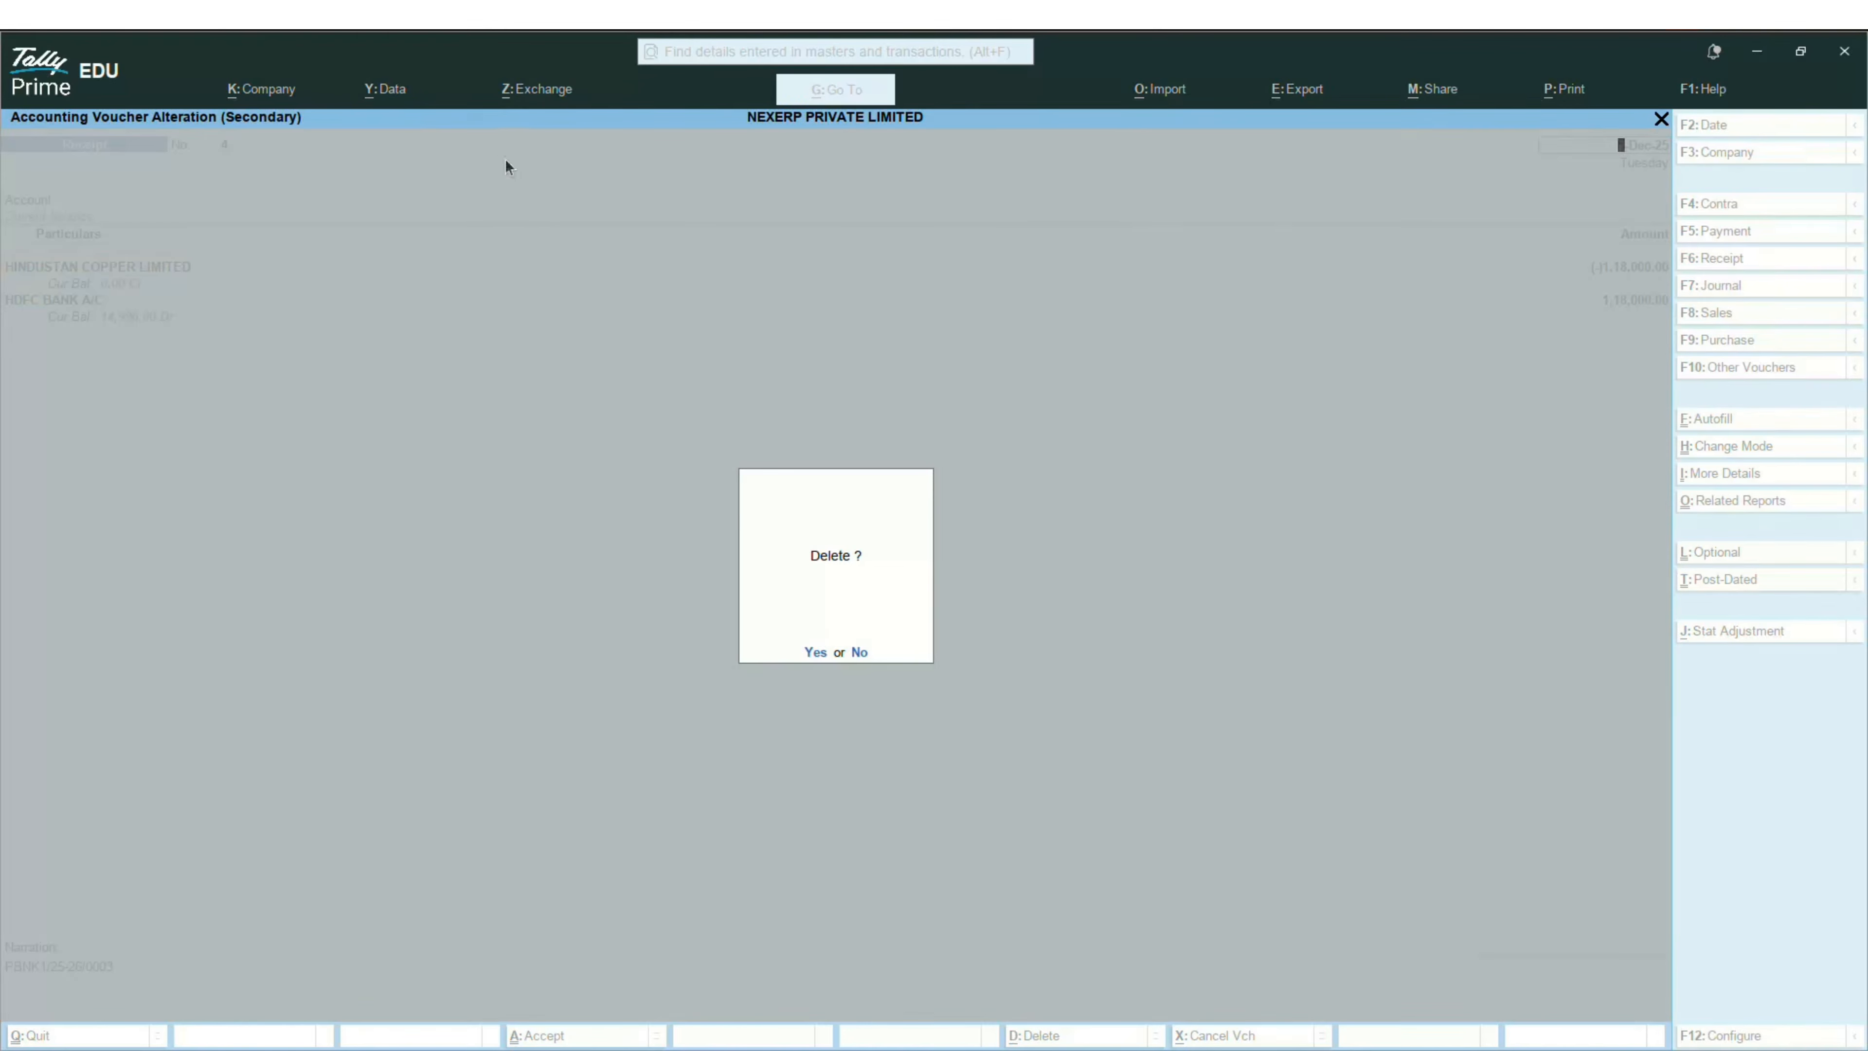
key("alt+Tab")
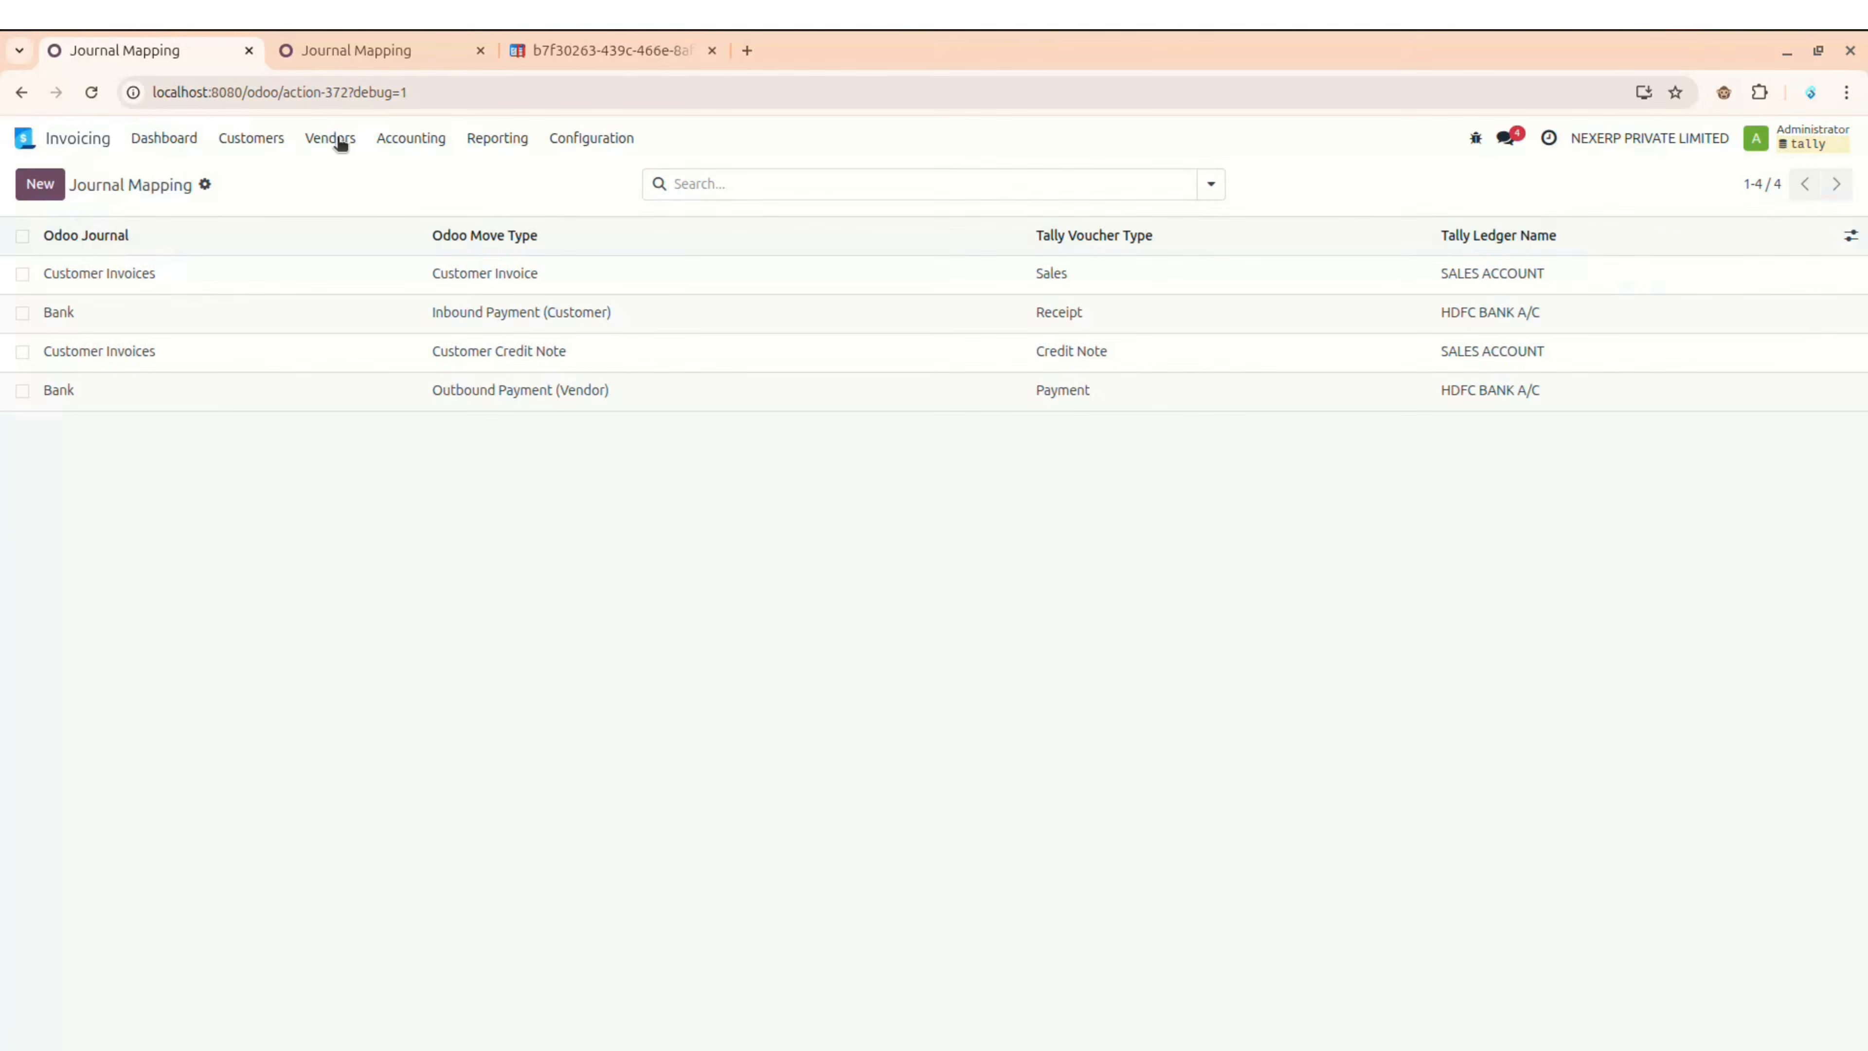
Step: Open payment PBNK1/25-26/0003 from Odoo's Customers > Payments list
left_click(251, 138)
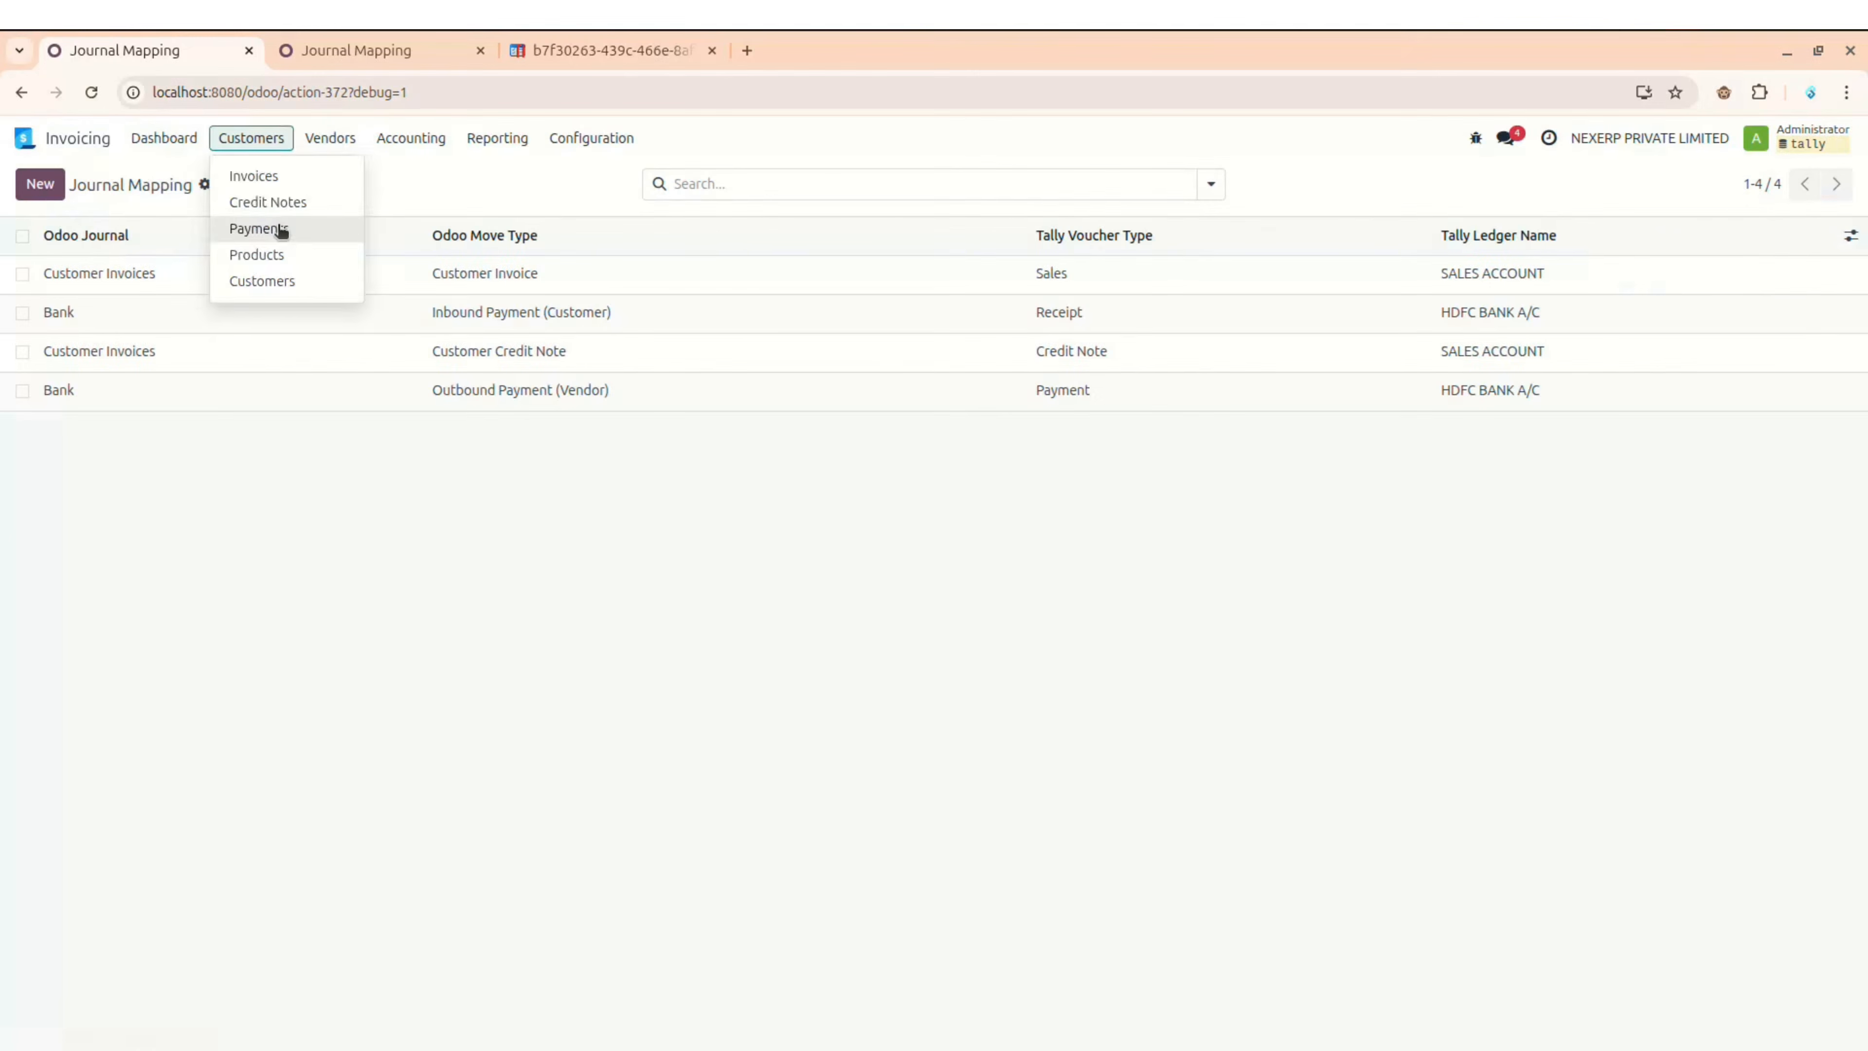
left_click(281, 229)
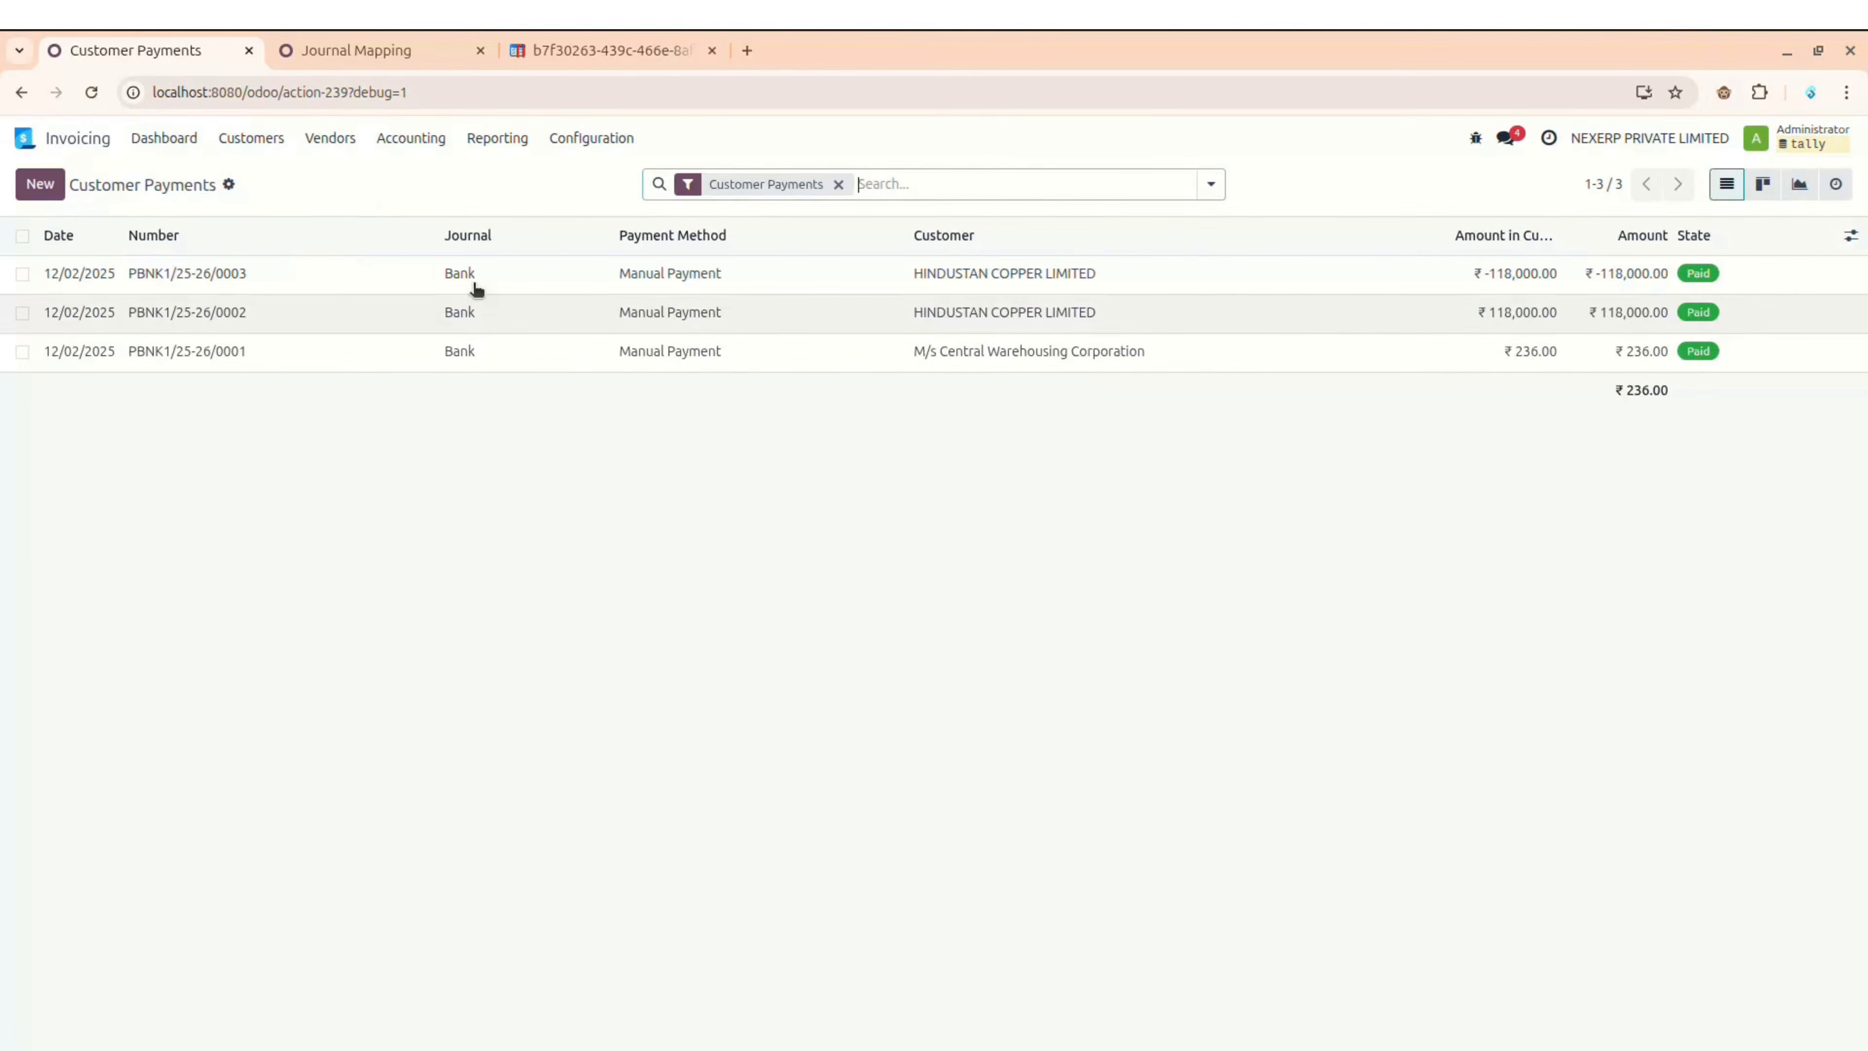
left_click(859, 266)
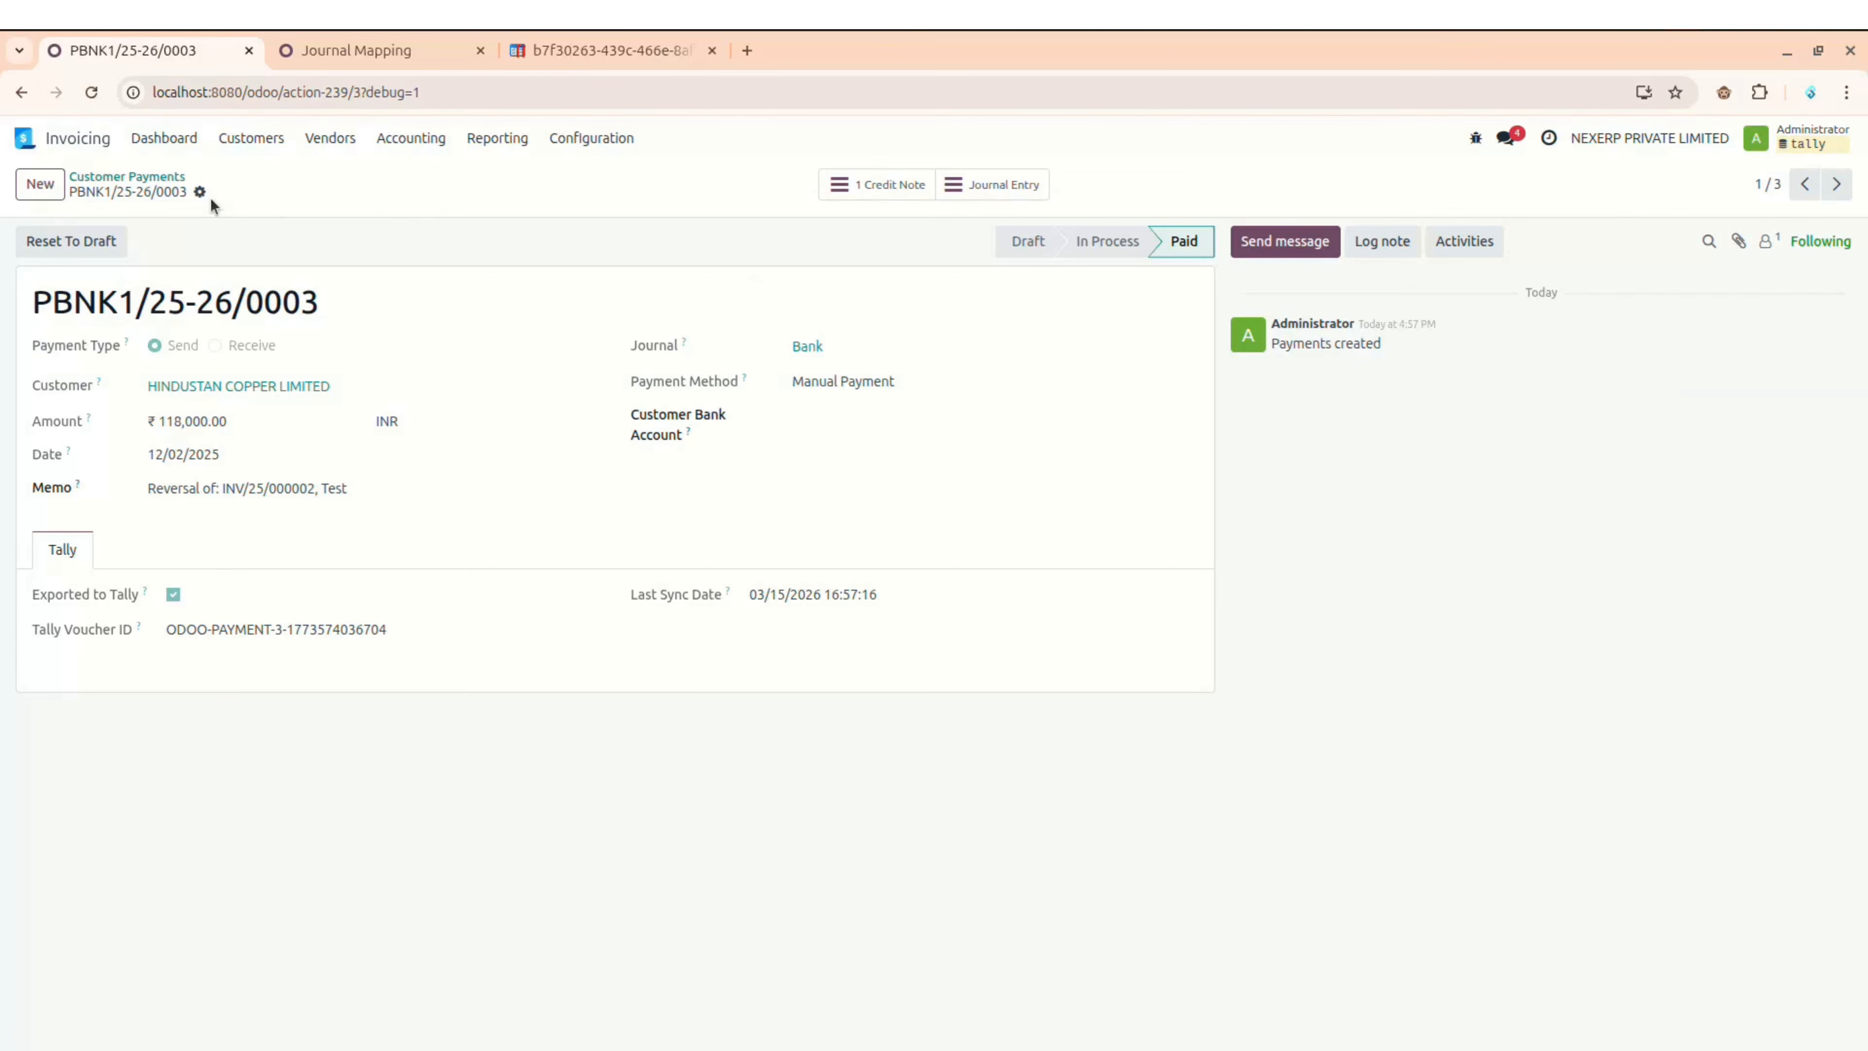
Step: Reset PBNK1/25-26/0003 to draft and re-confirm, then verify Payment voucher 2 for 1,18,000.00 in Tally
left_click(100, 241)
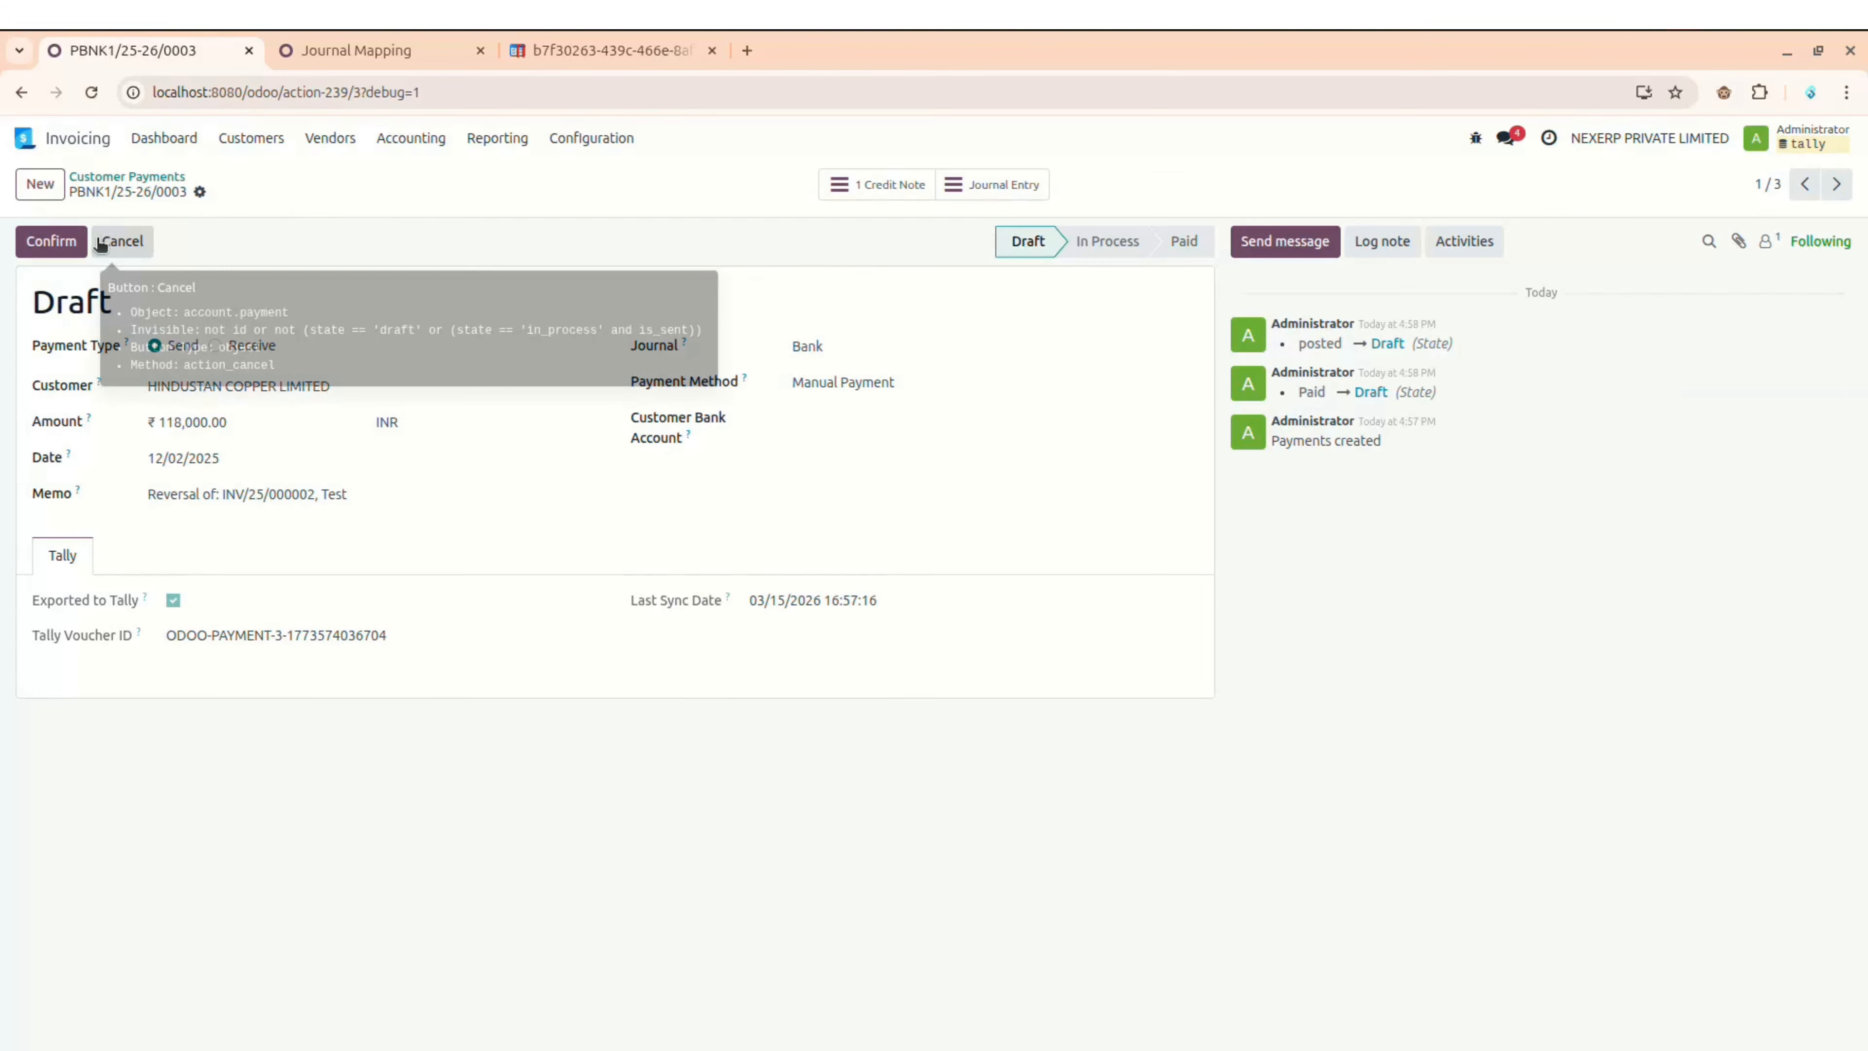
left_click(77, 244)
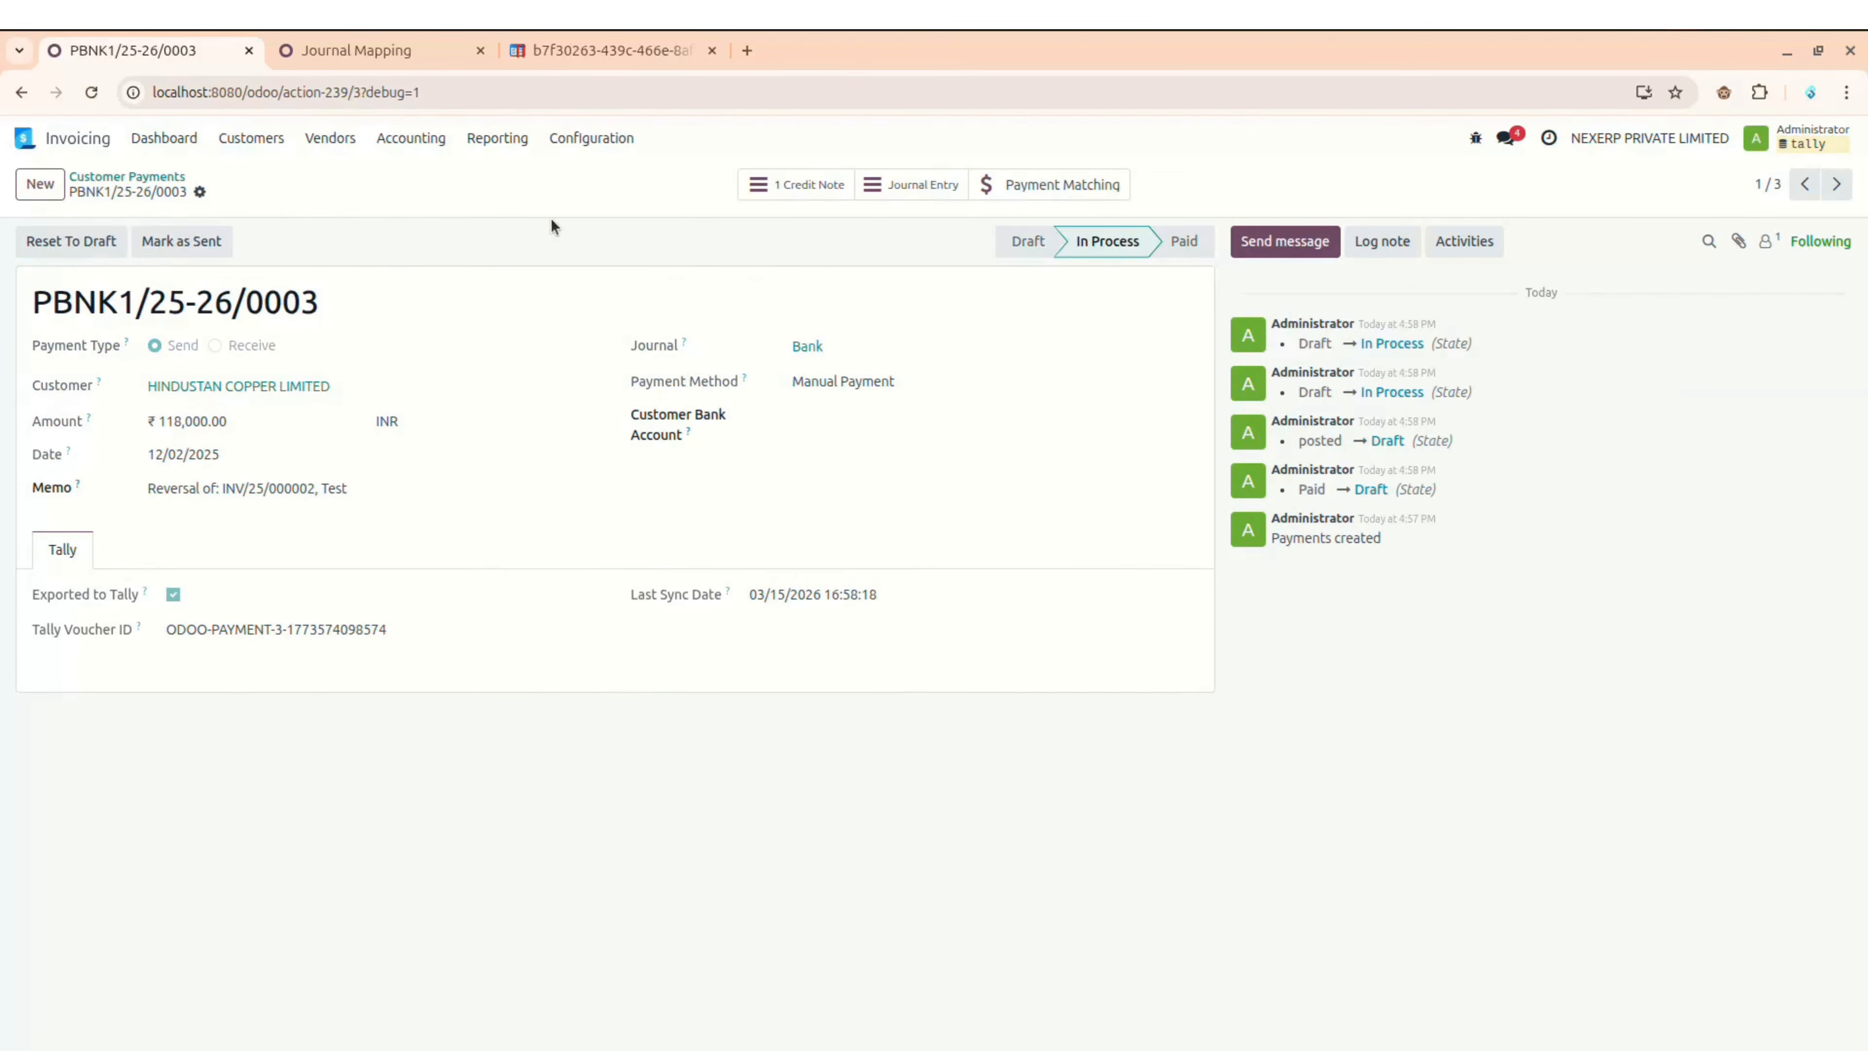
key("alt+Tab")
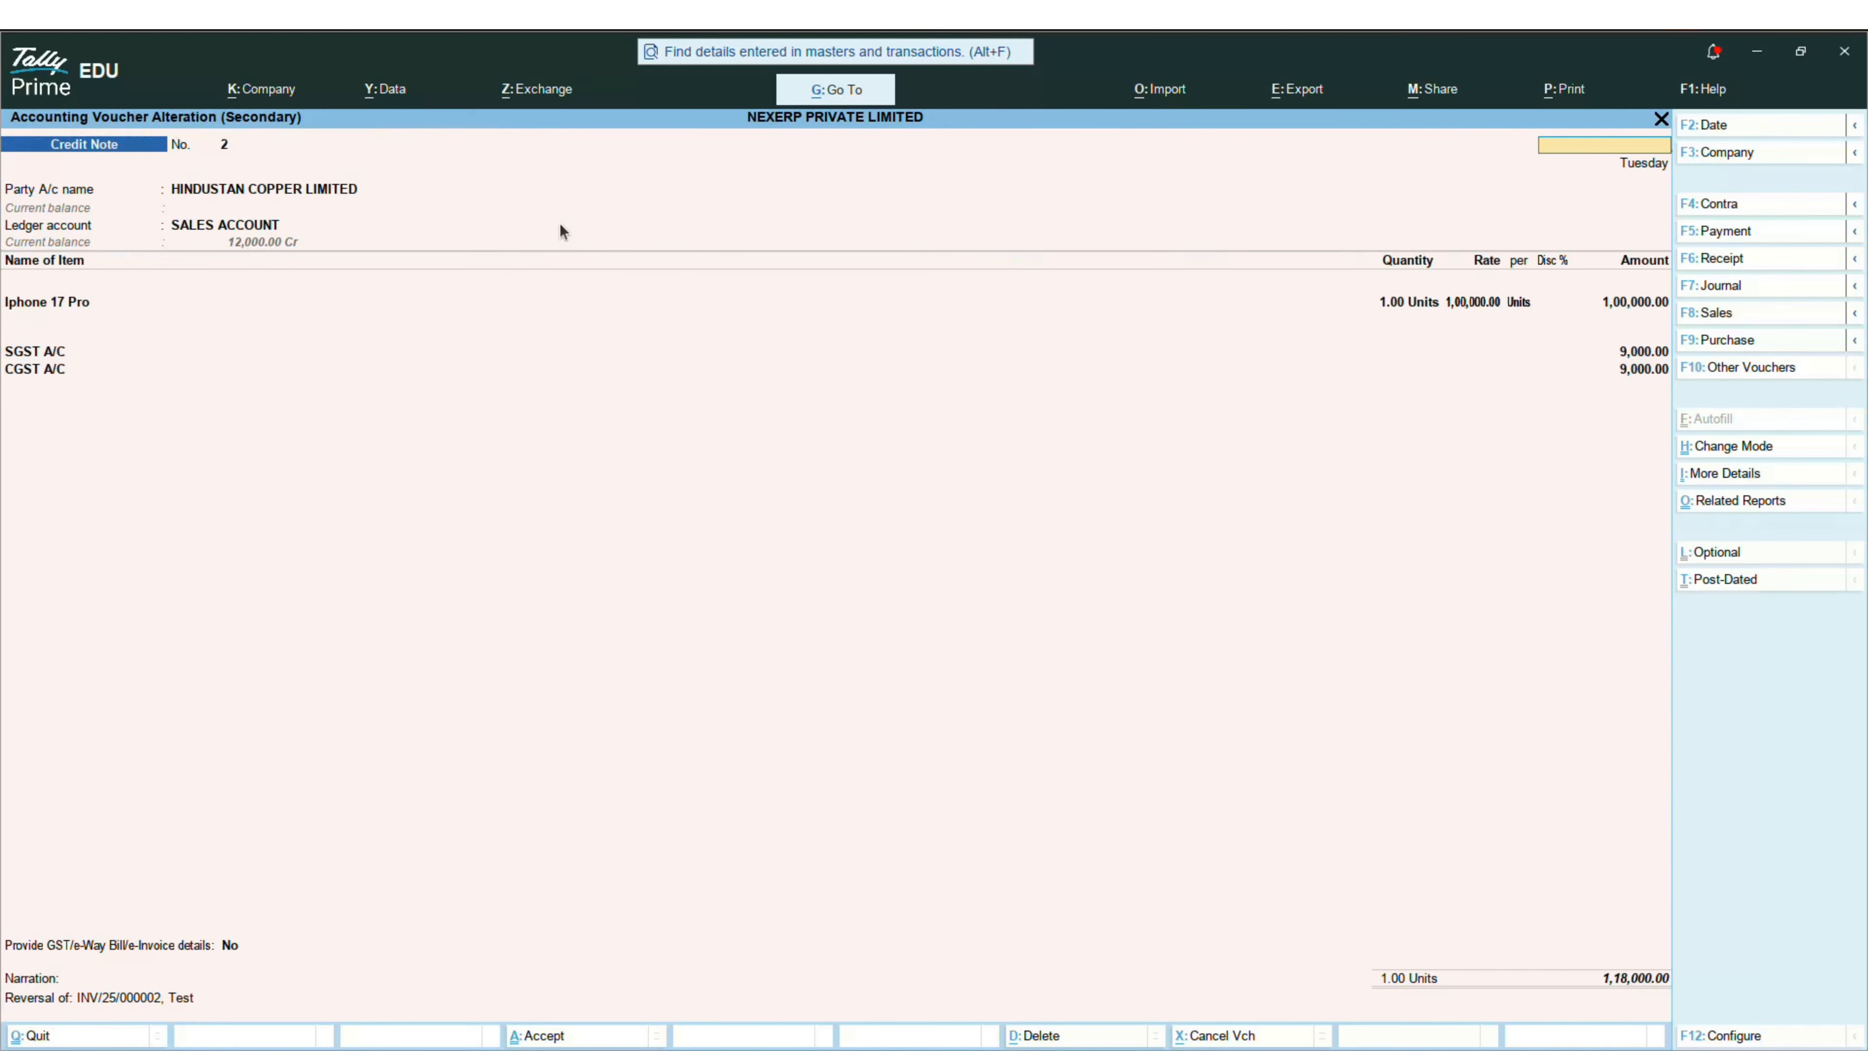
key("Escape")
key("Return")
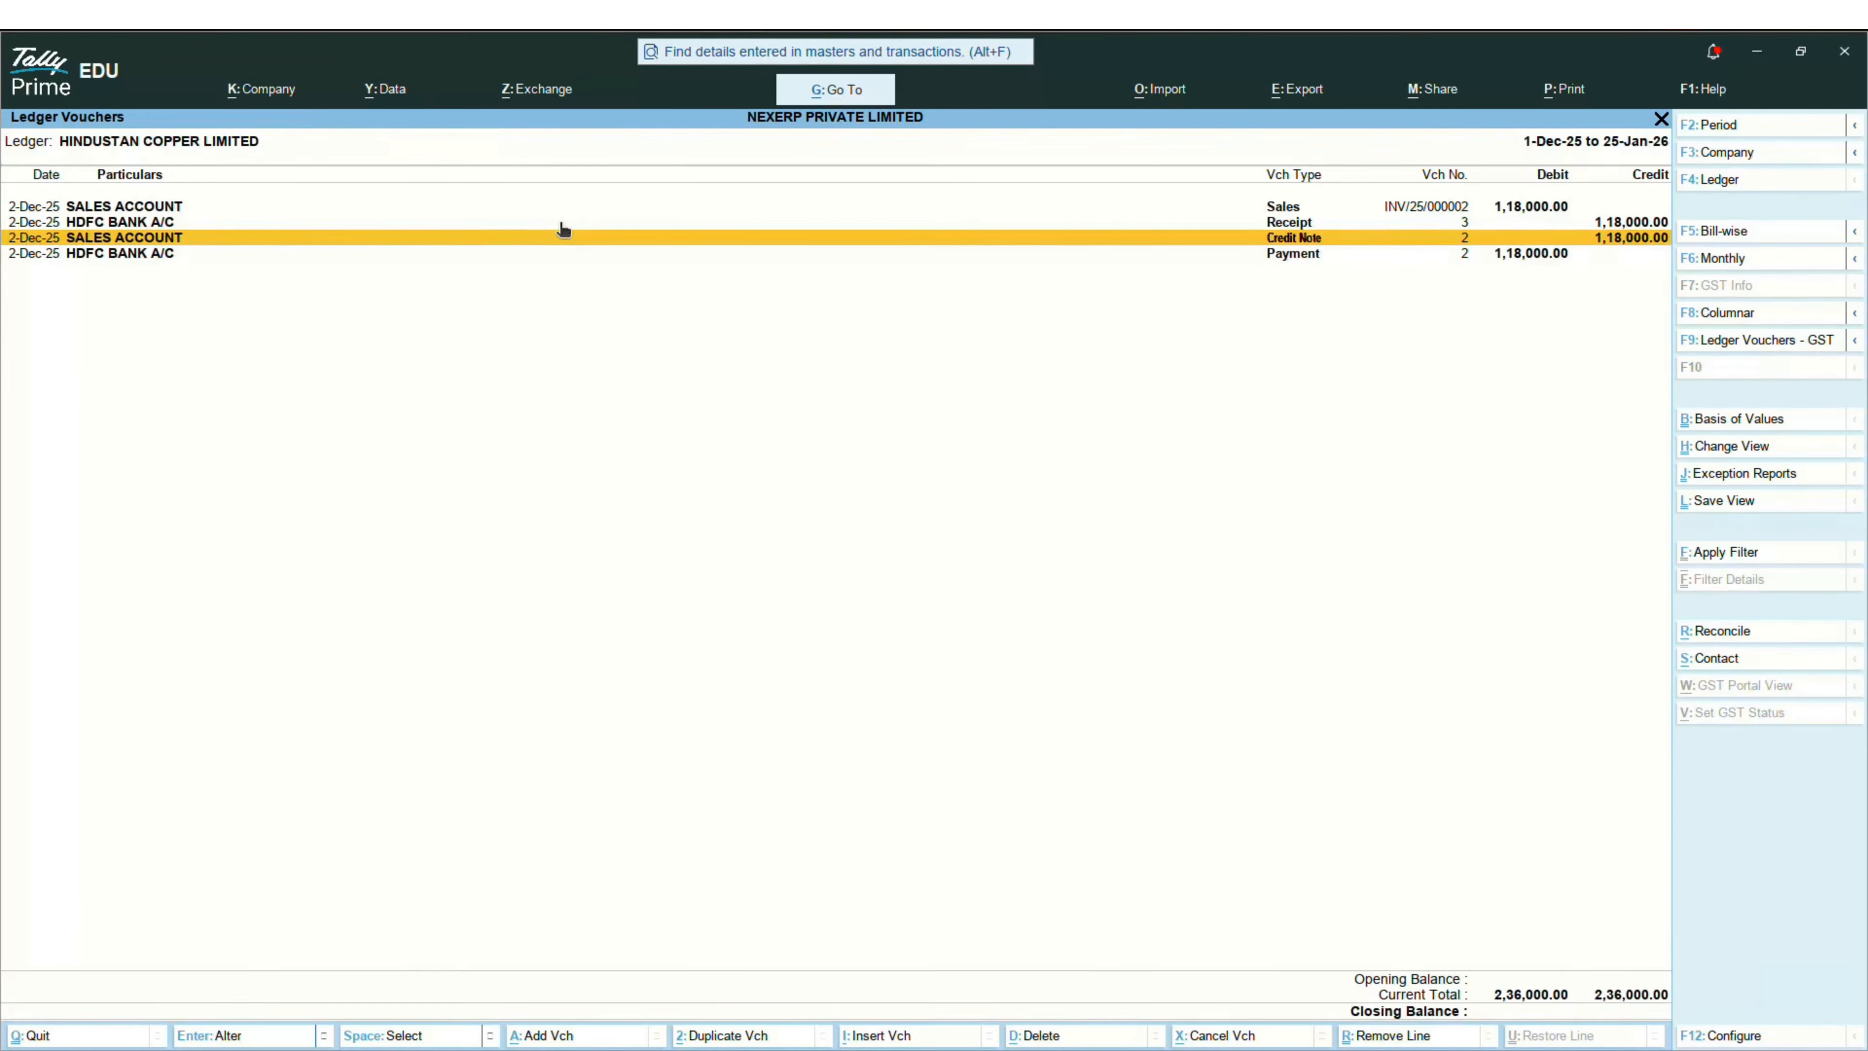
key("Down")
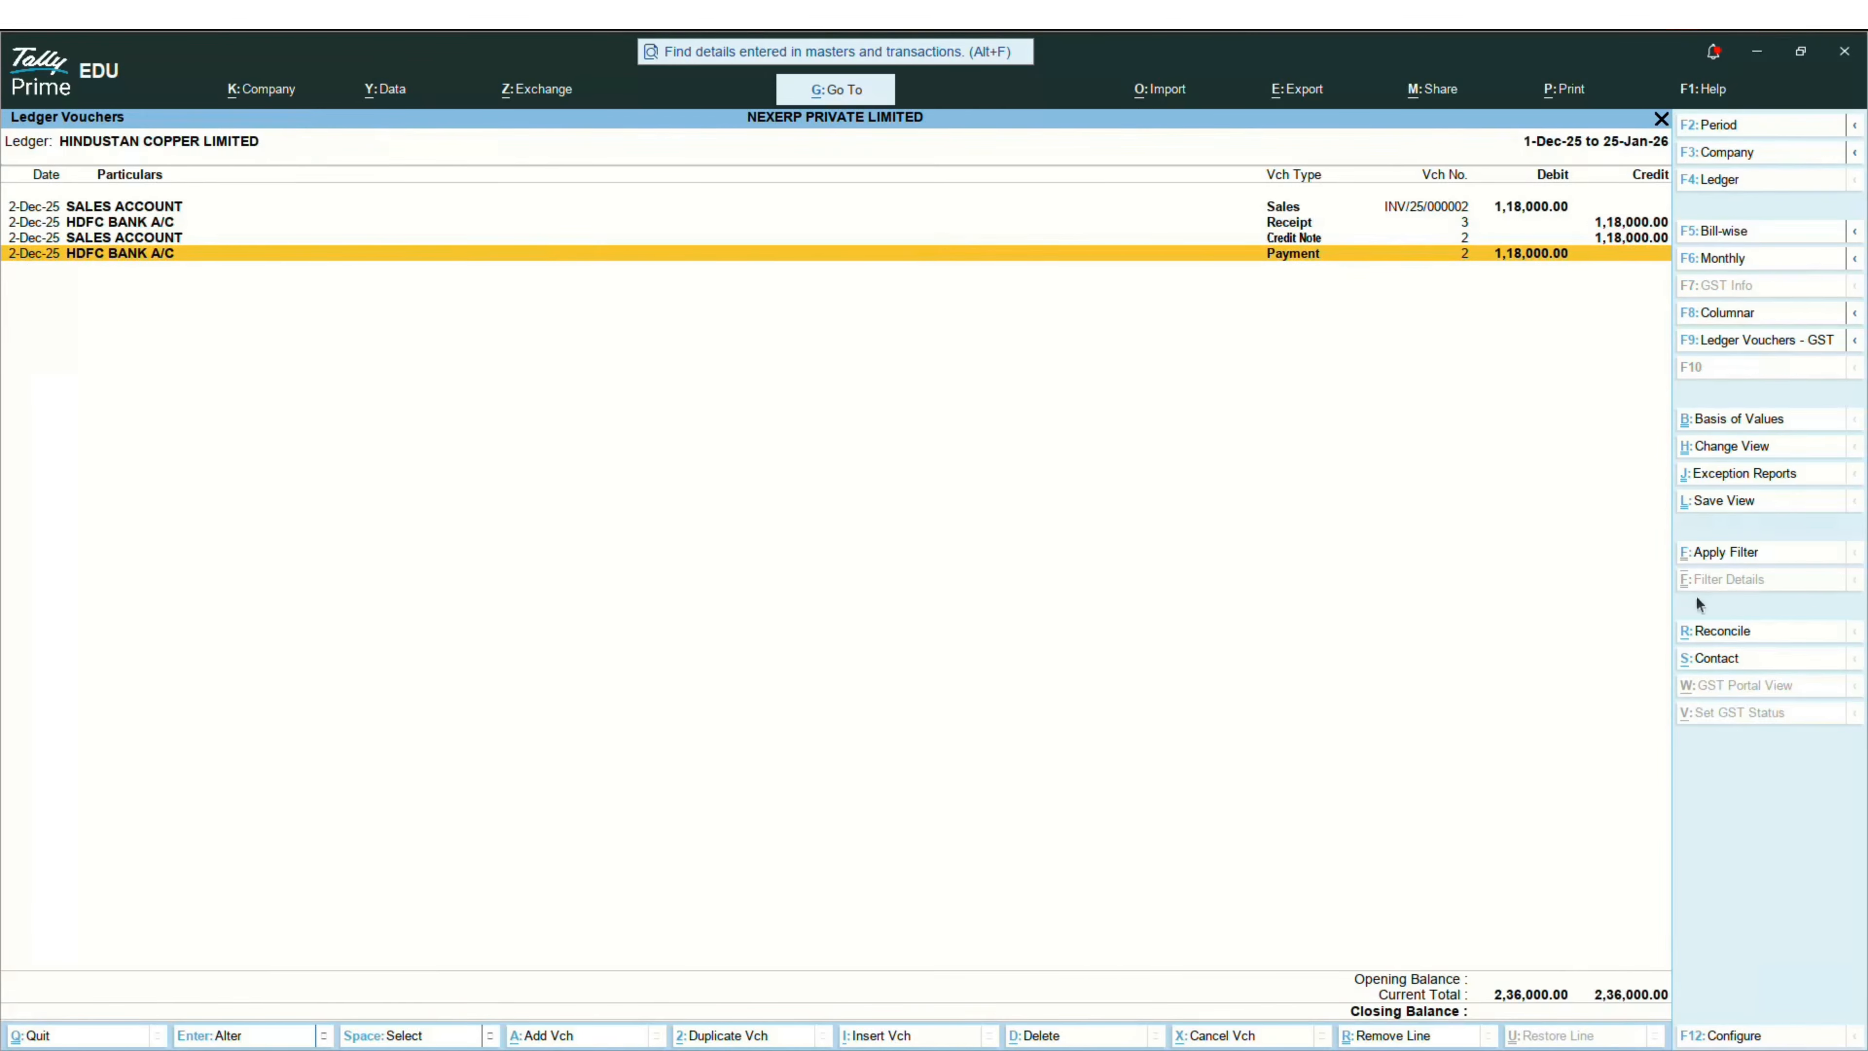
key("alt+Tab")
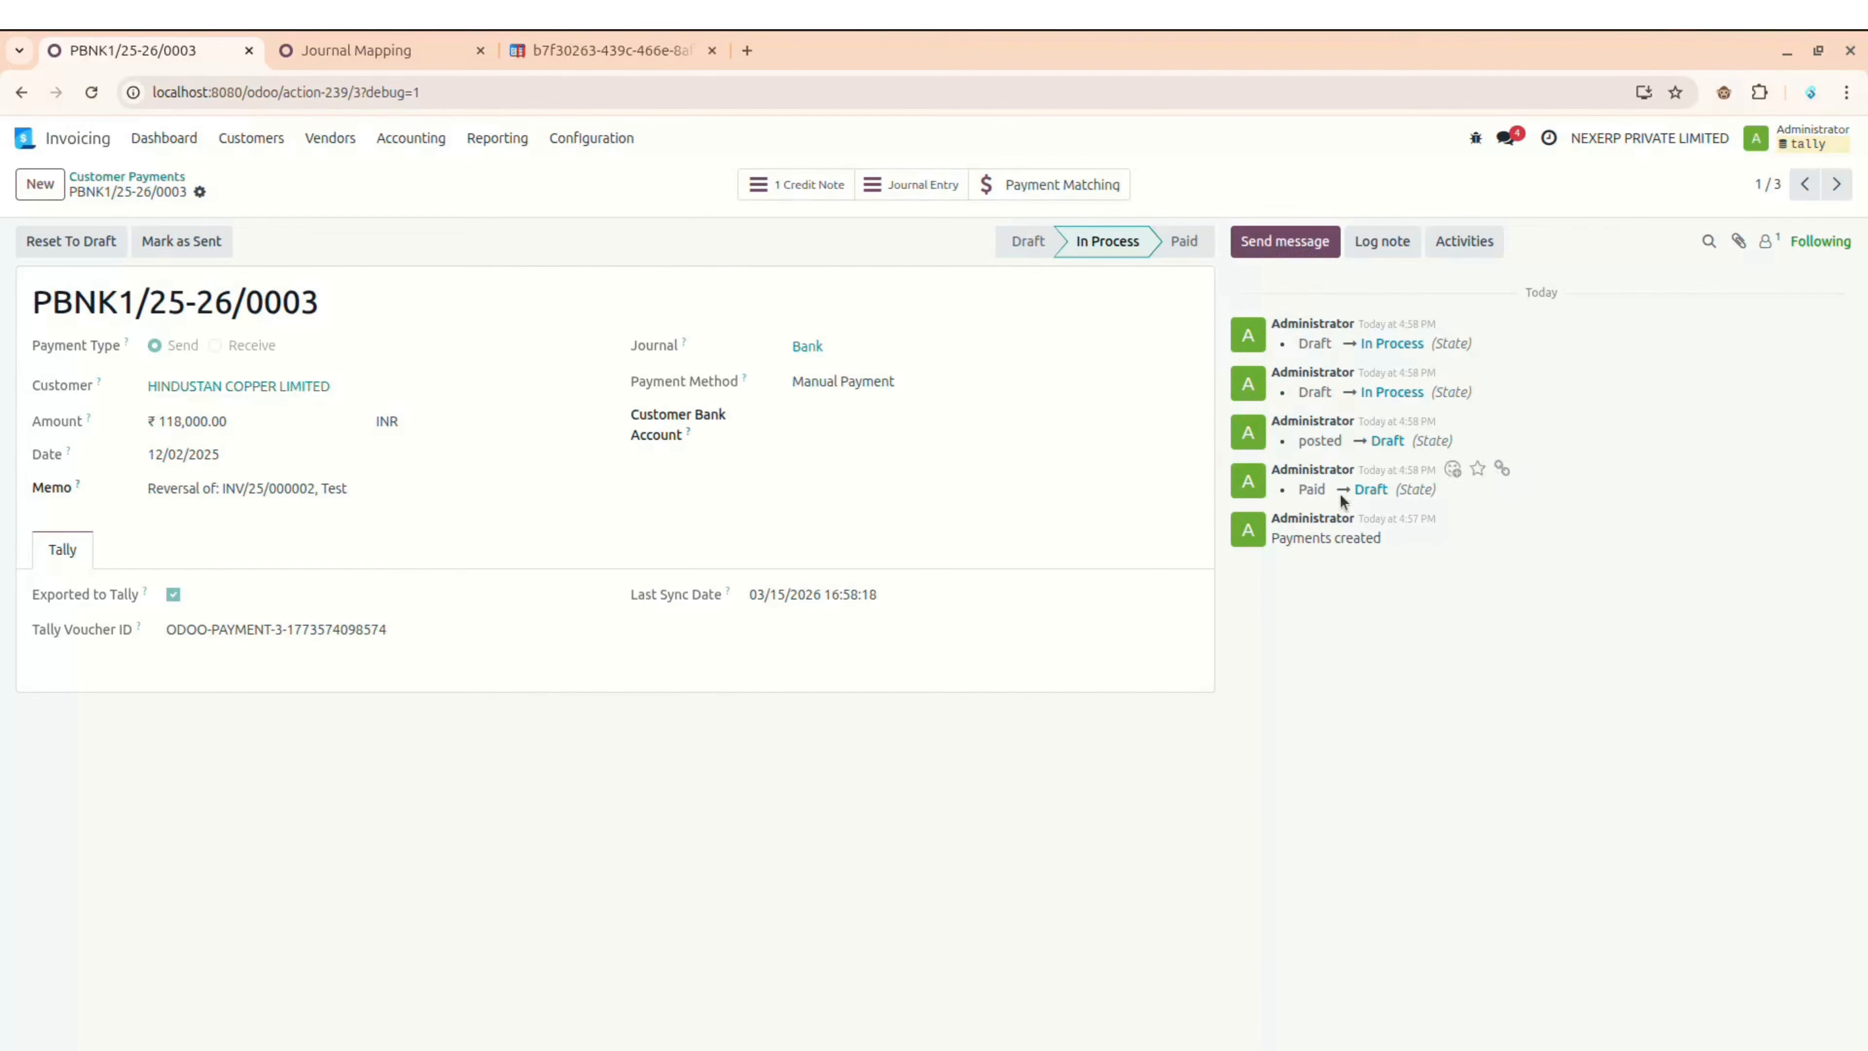
Step: Open the Vendors > Bills list and move to the Journal Mapping page
left_click(254, 140)
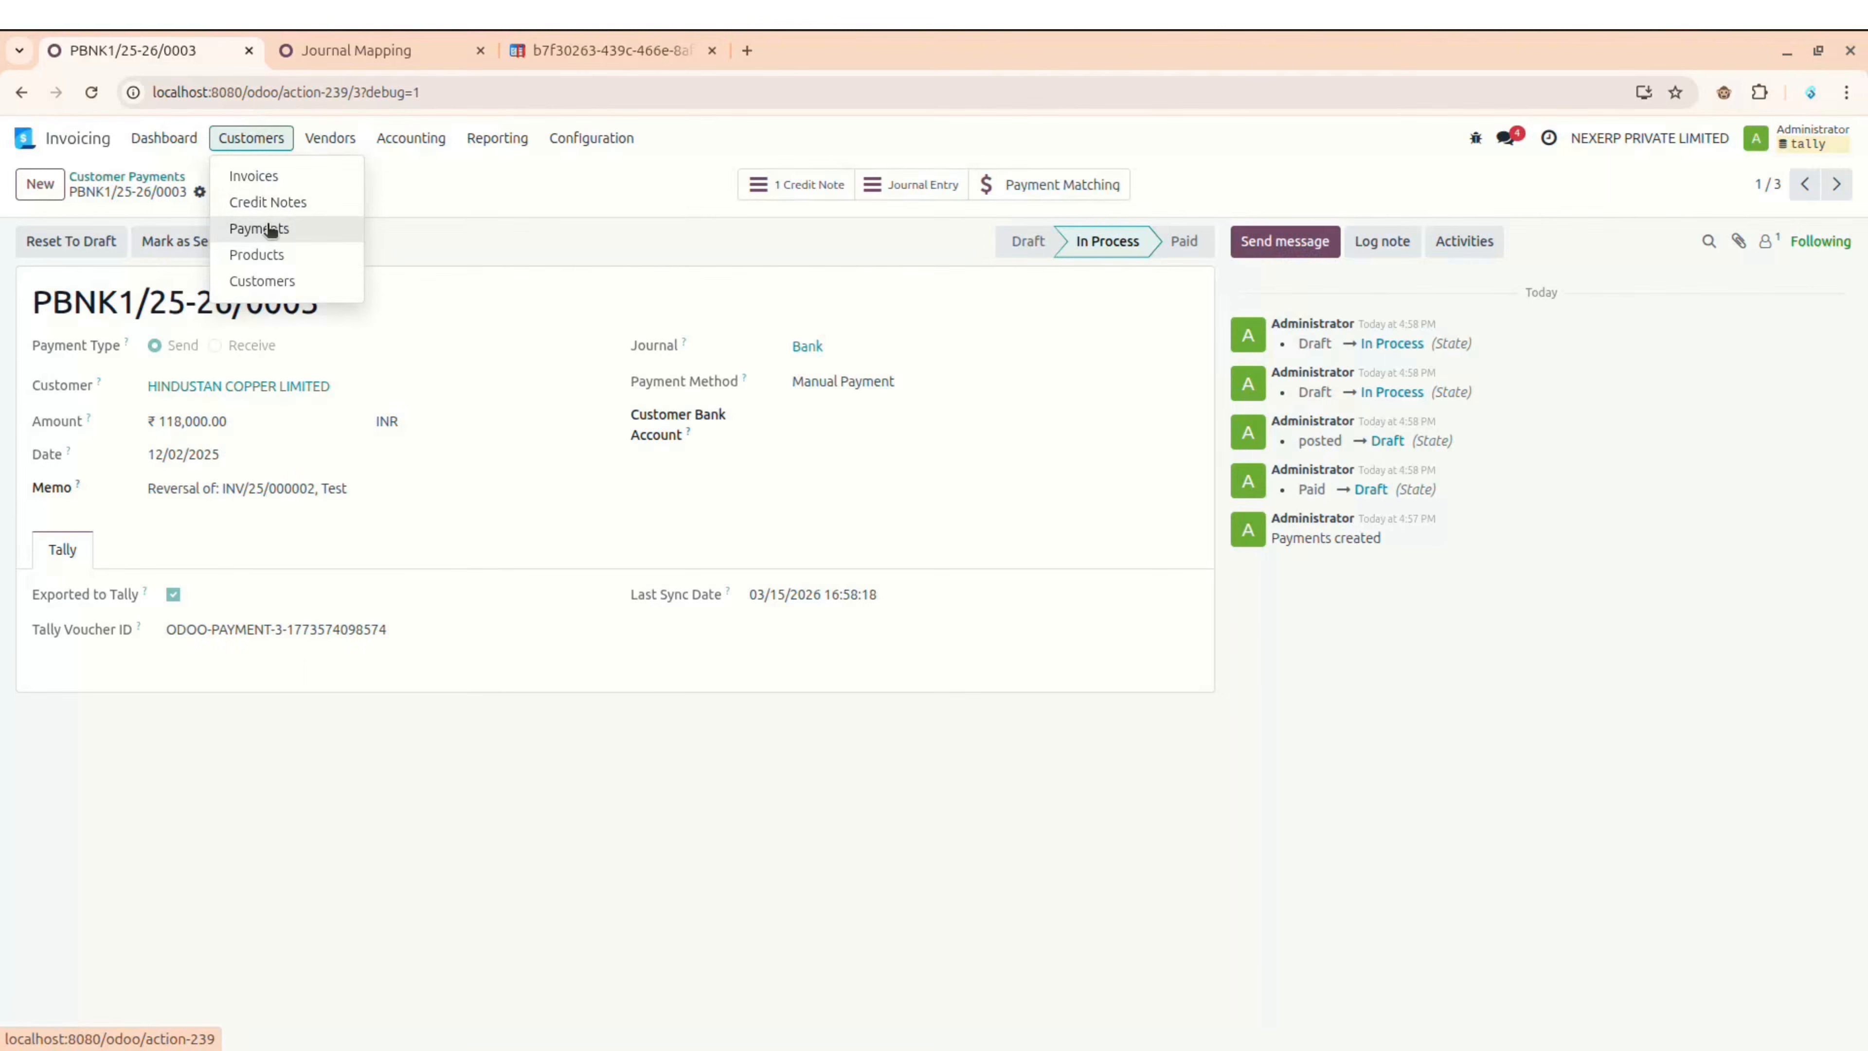
mouse_move(330, 138)
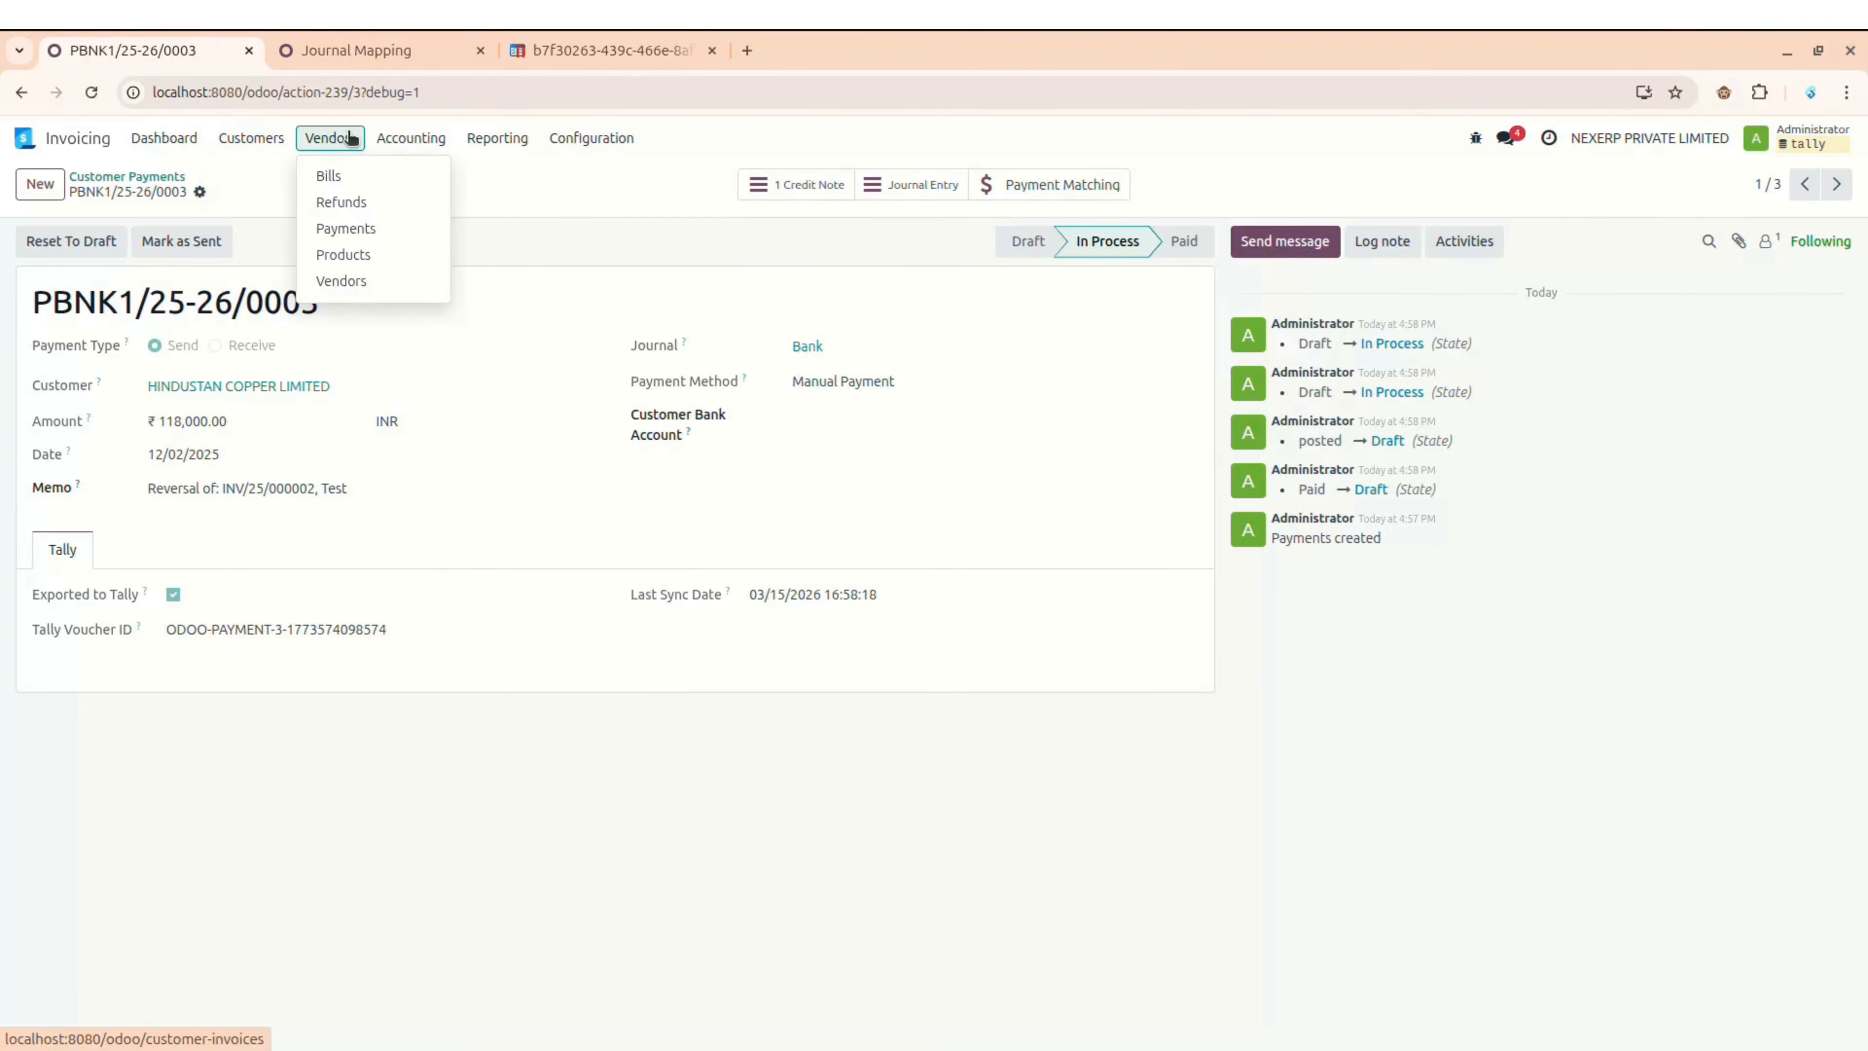
left_click(349, 186)
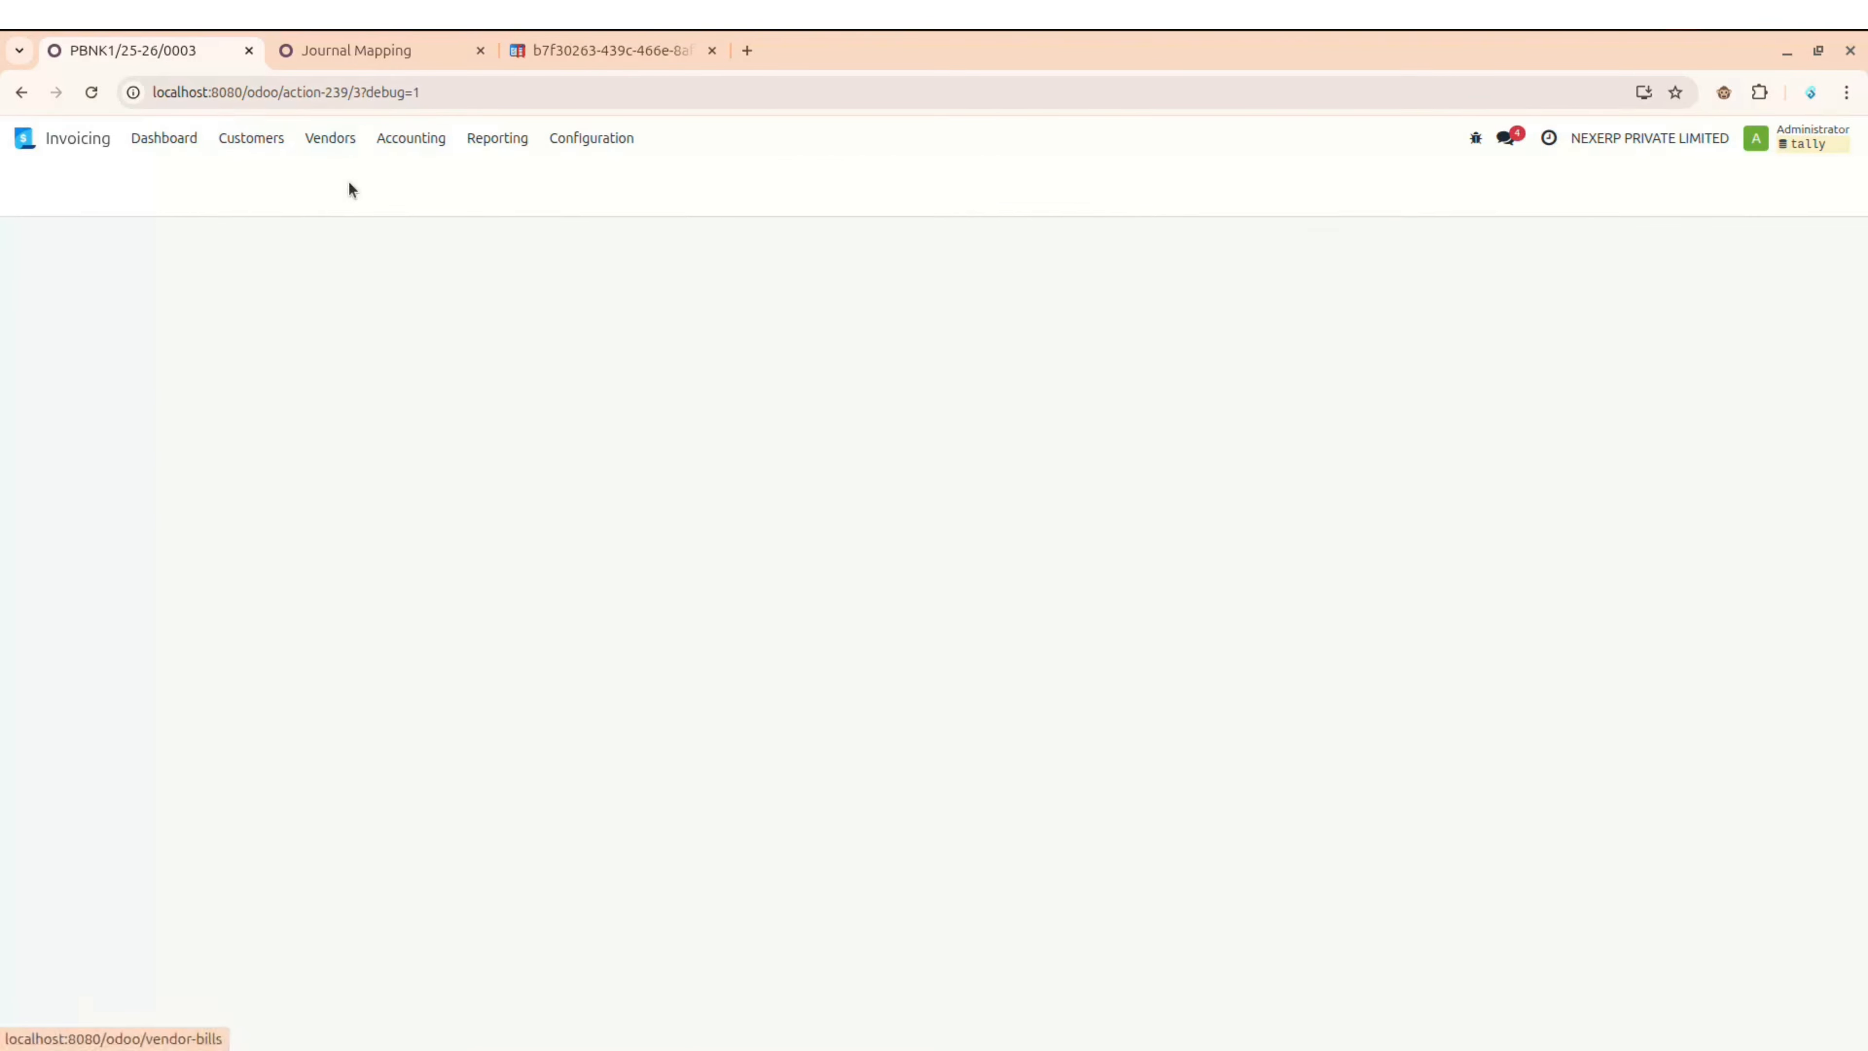
left_click(347, 46)
Step: Add a mapping row: Vendor Bills journal, Vendor Bill move type, Tally Purchase voucher type
left_click(40, 183)
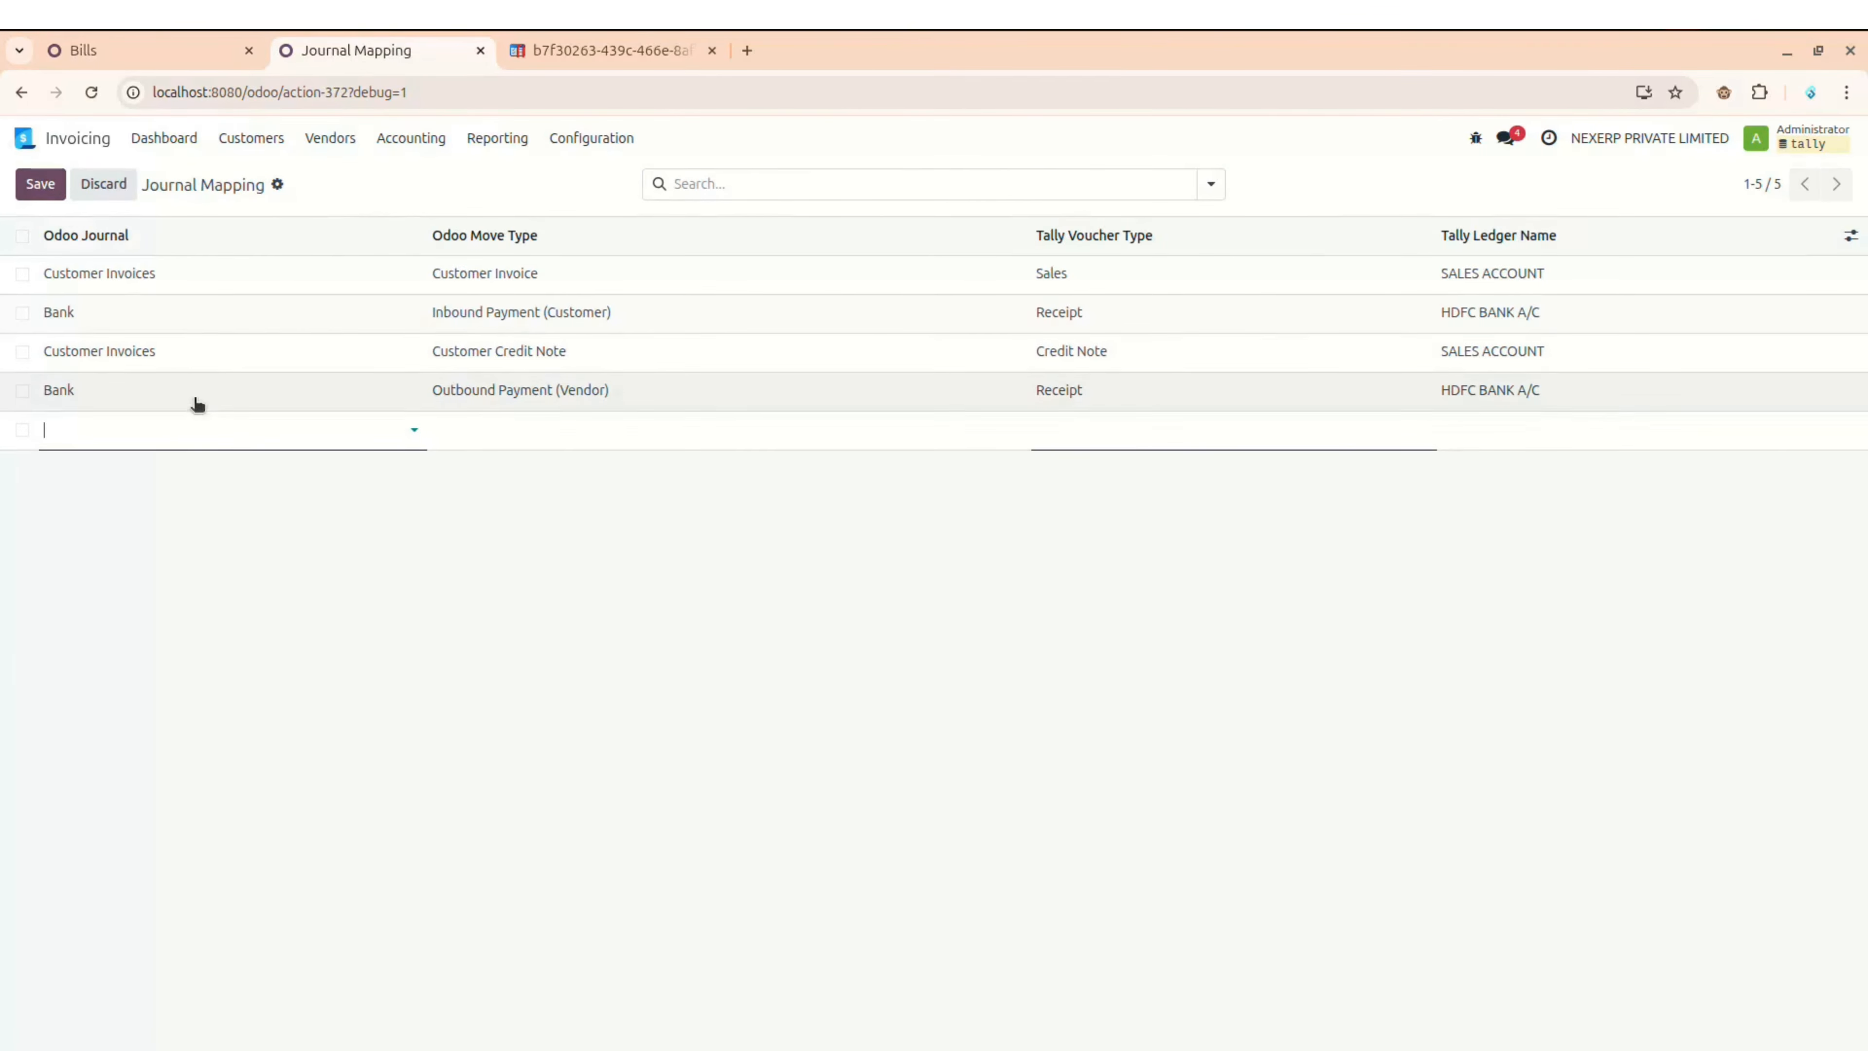
left_click(197, 429)
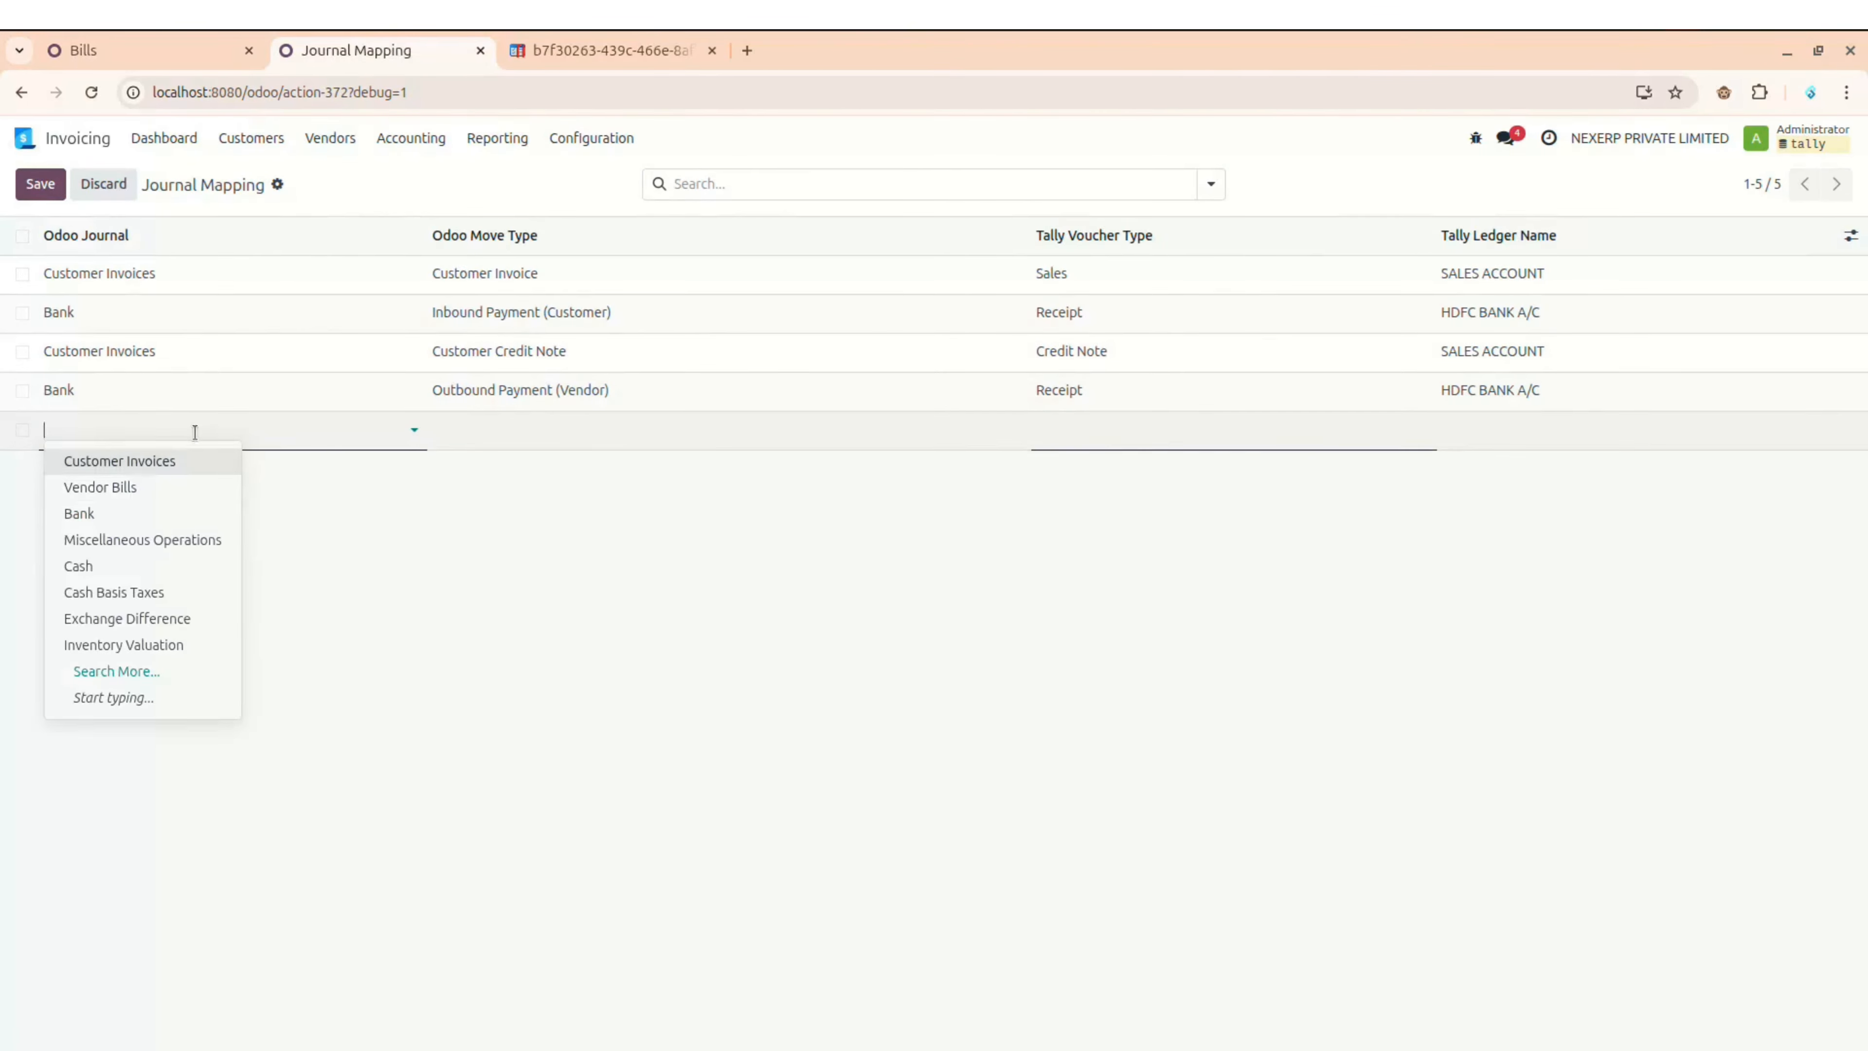
left_click(136, 486)
left_click(539, 430)
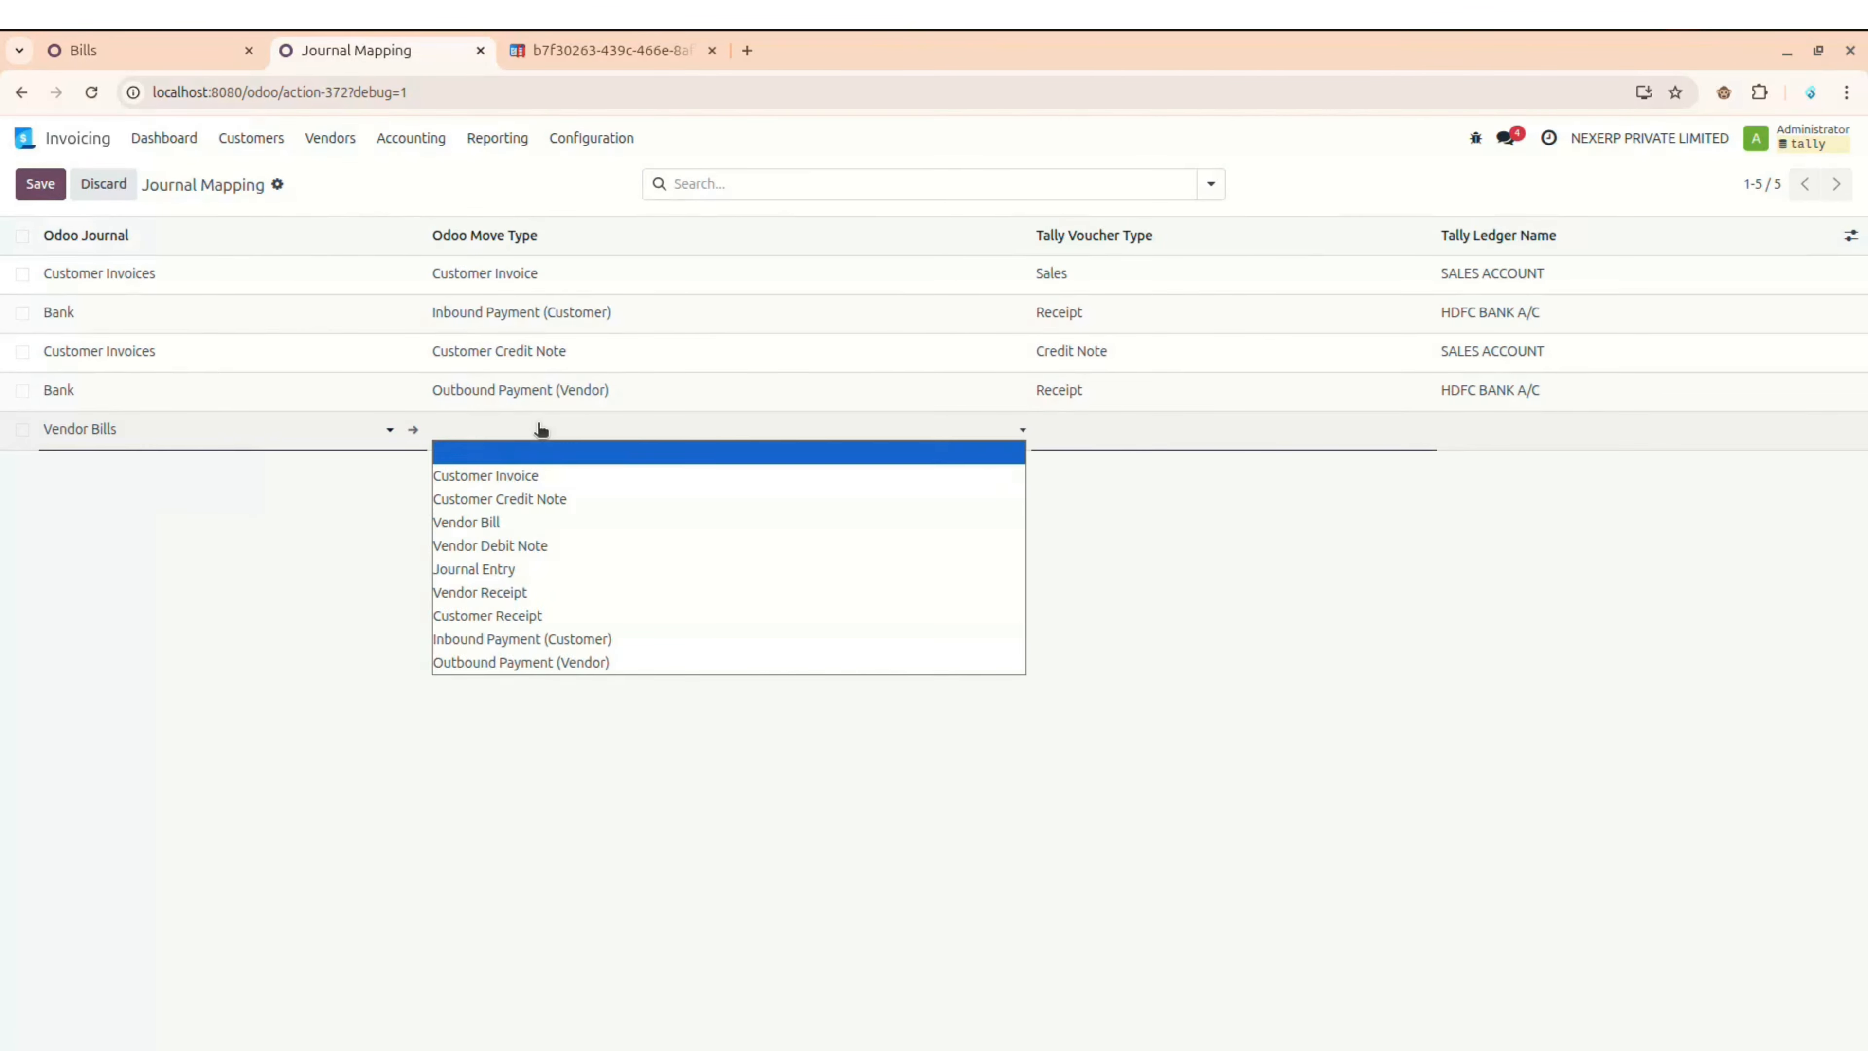
left_click(536, 523)
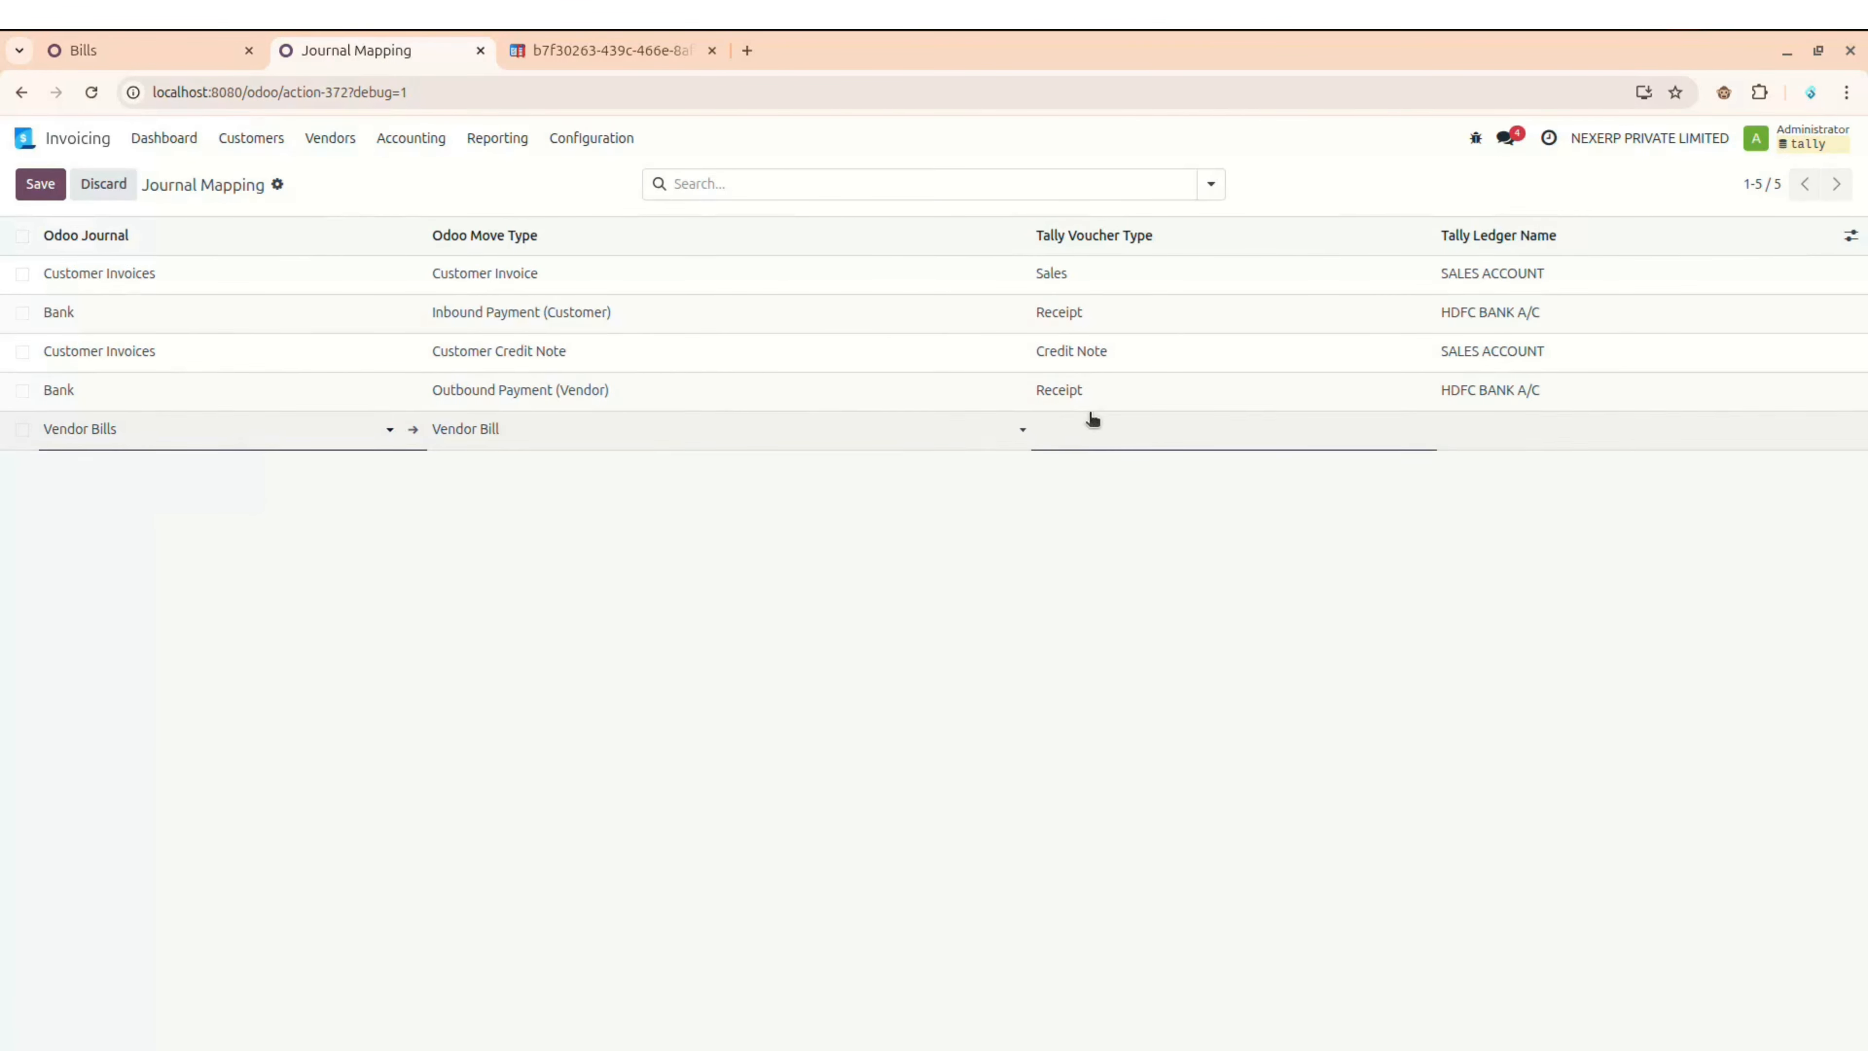
left_click(1091, 423)
left_click(1088, 476)
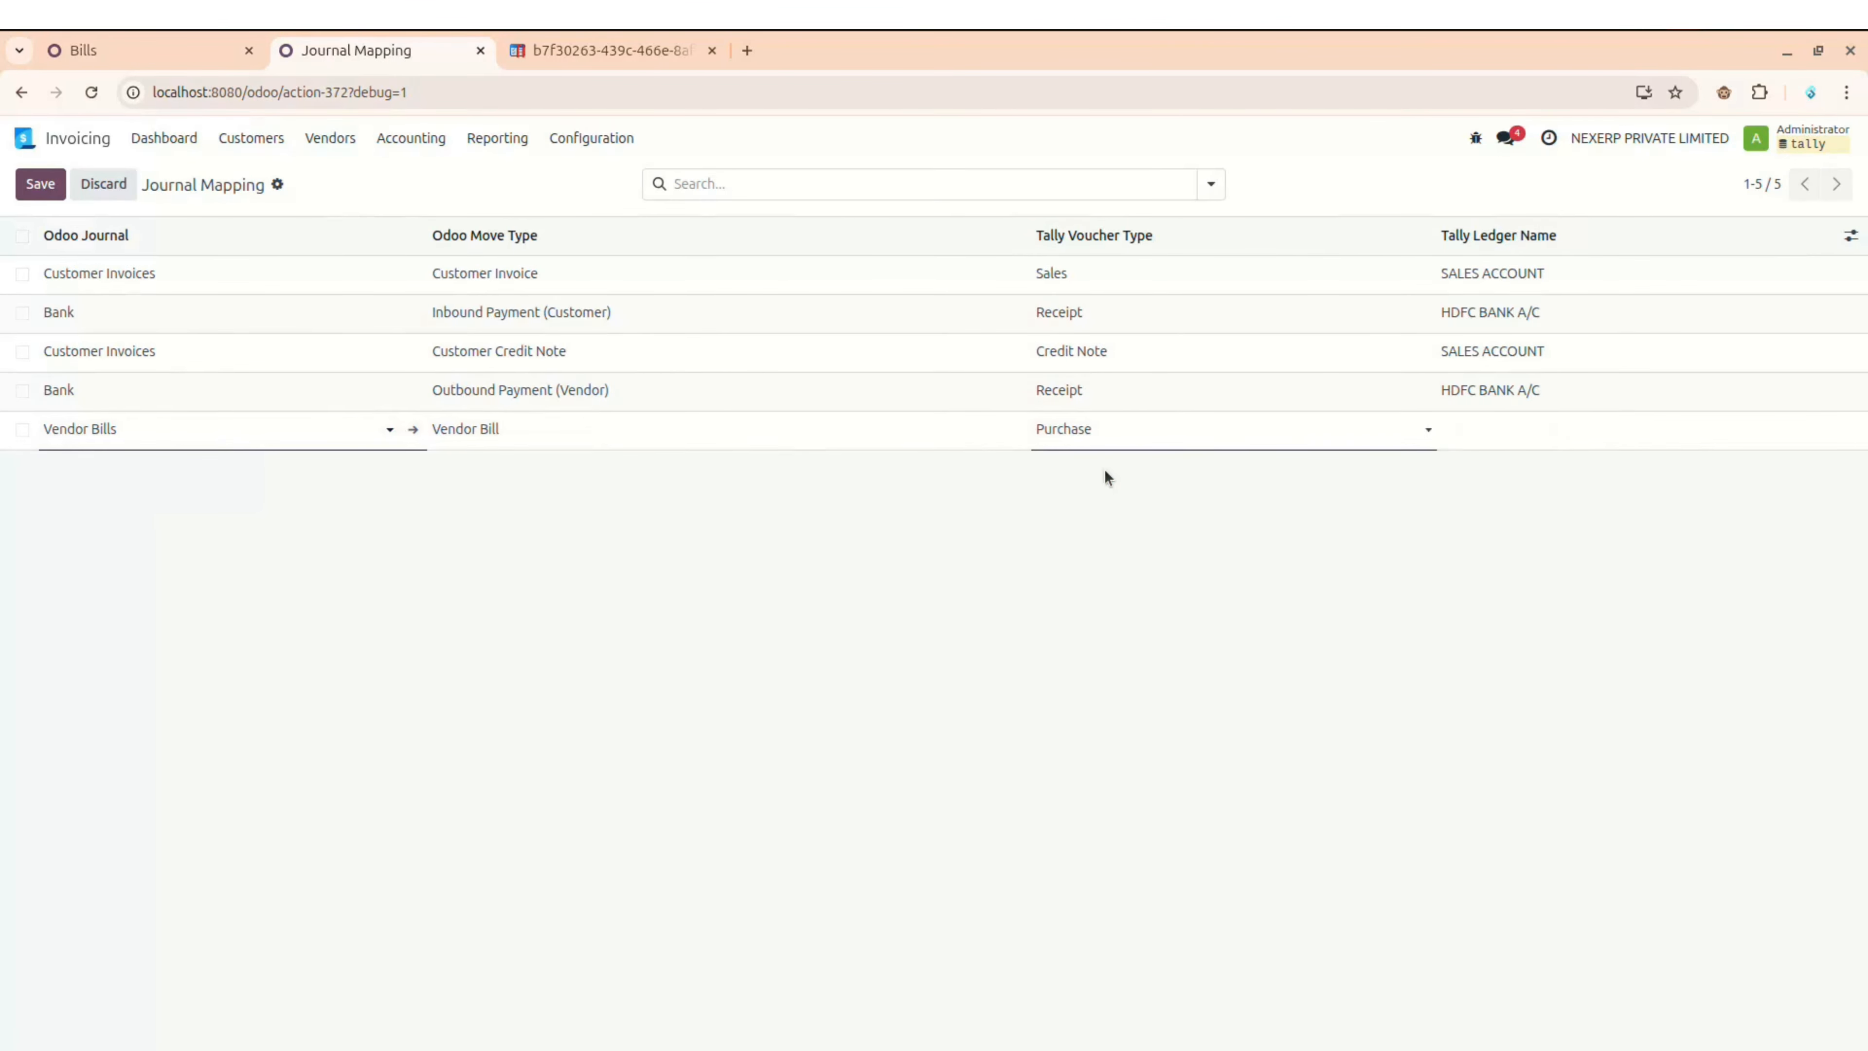
left_click(1524, 429)
key("alt+Tab")
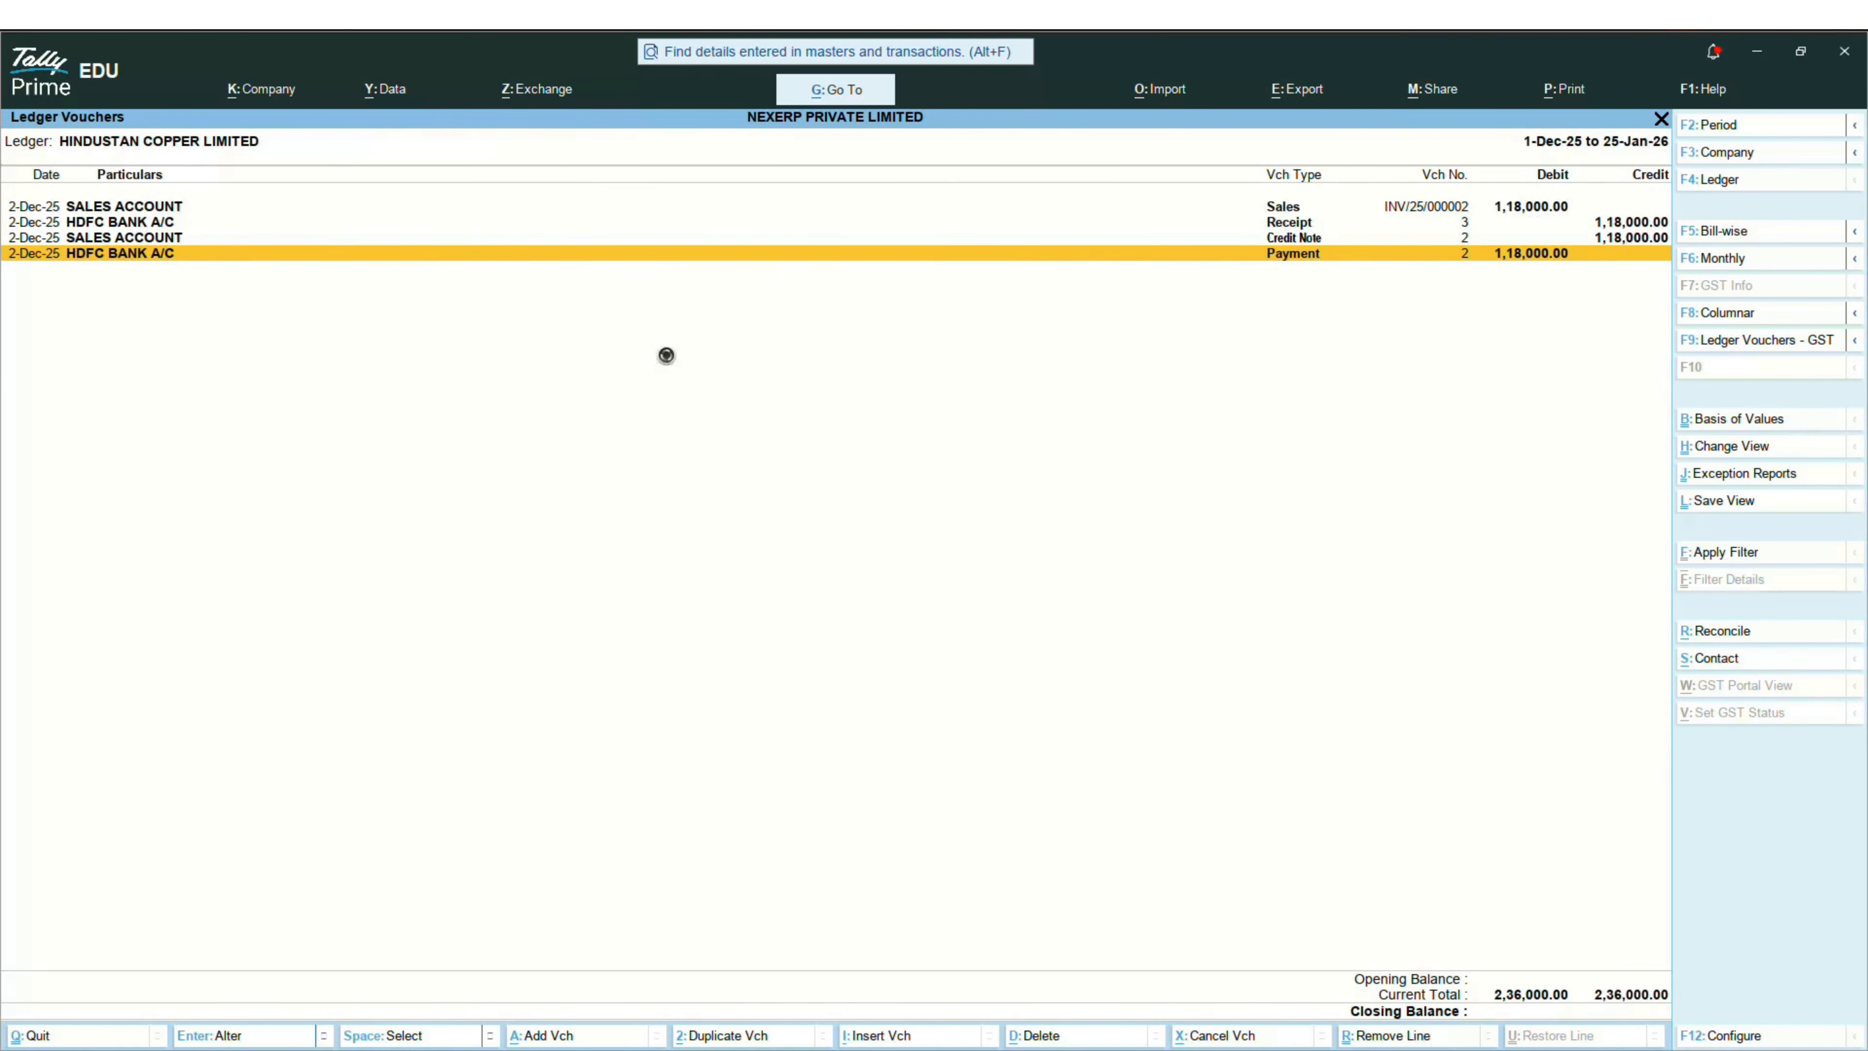
Step: Back out of the Hindustan Copper ledger to Gateway of Tally and open Vouchers entry
key("Escape")
key("Escape")
key("Escape")
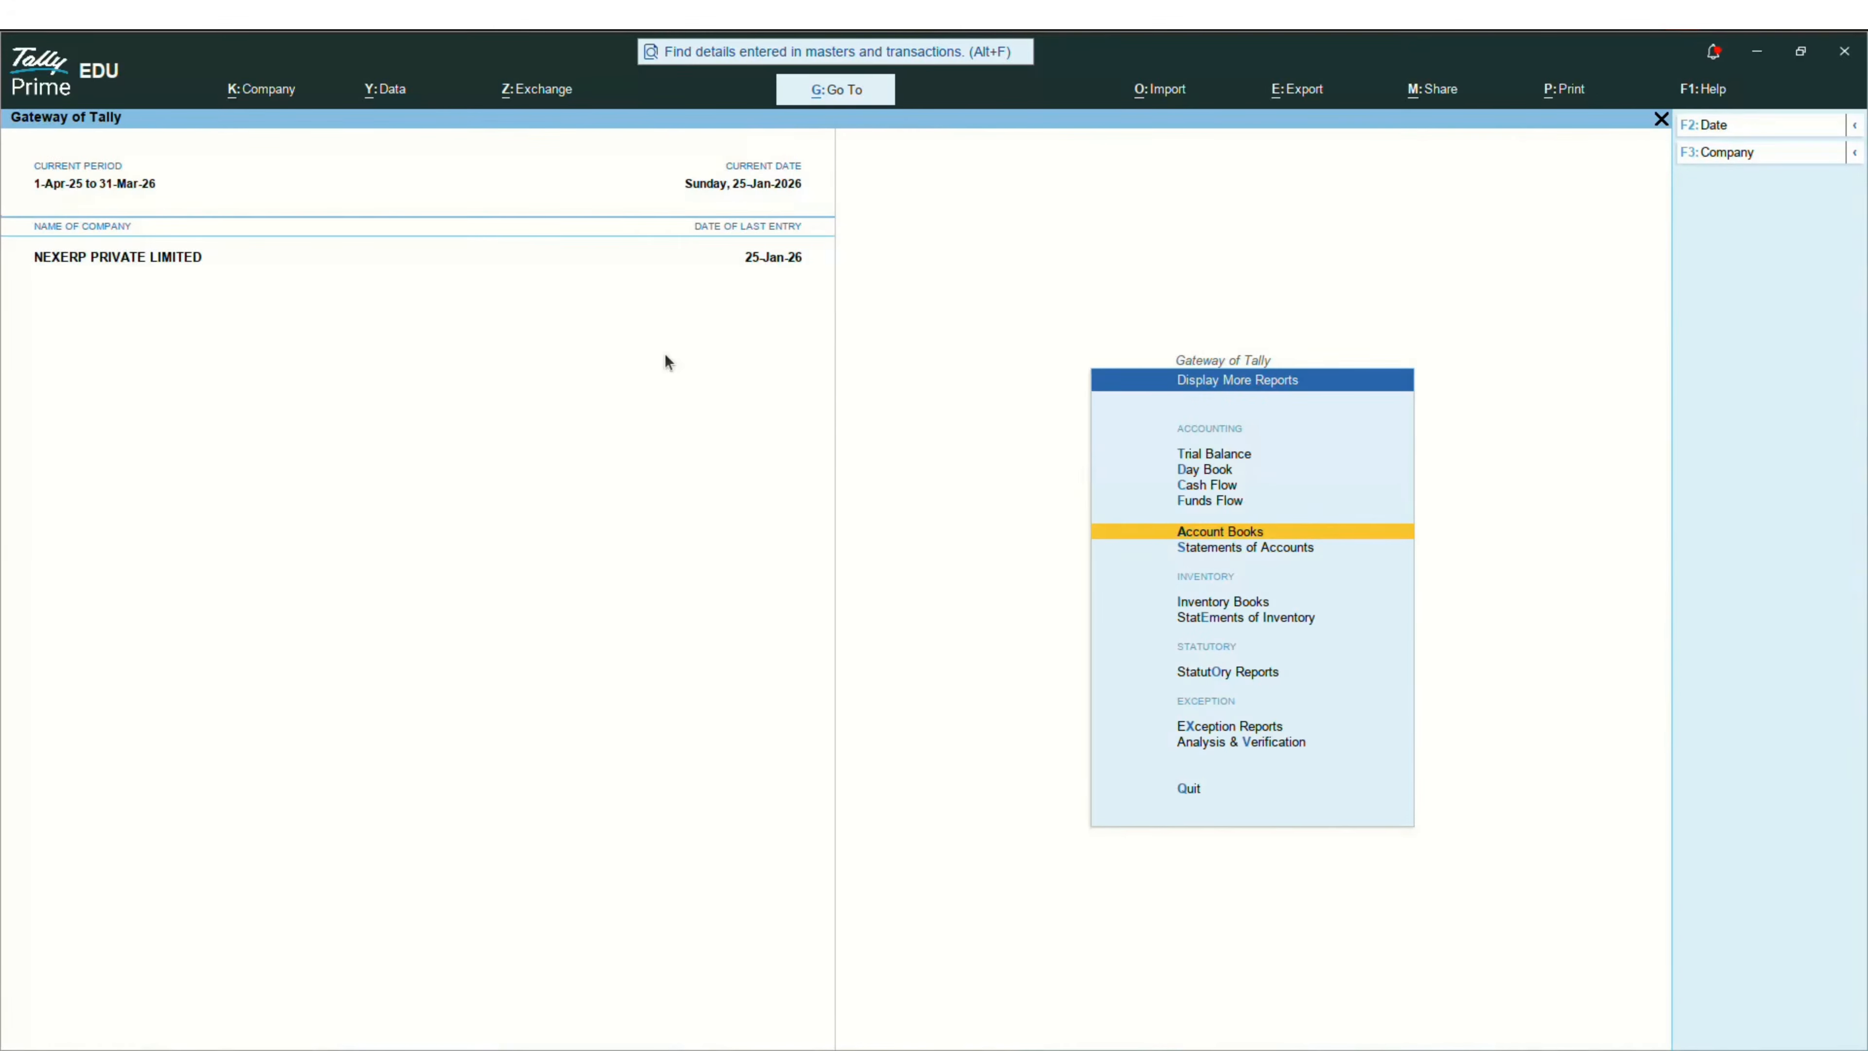
key("Escape")
key("Escape")
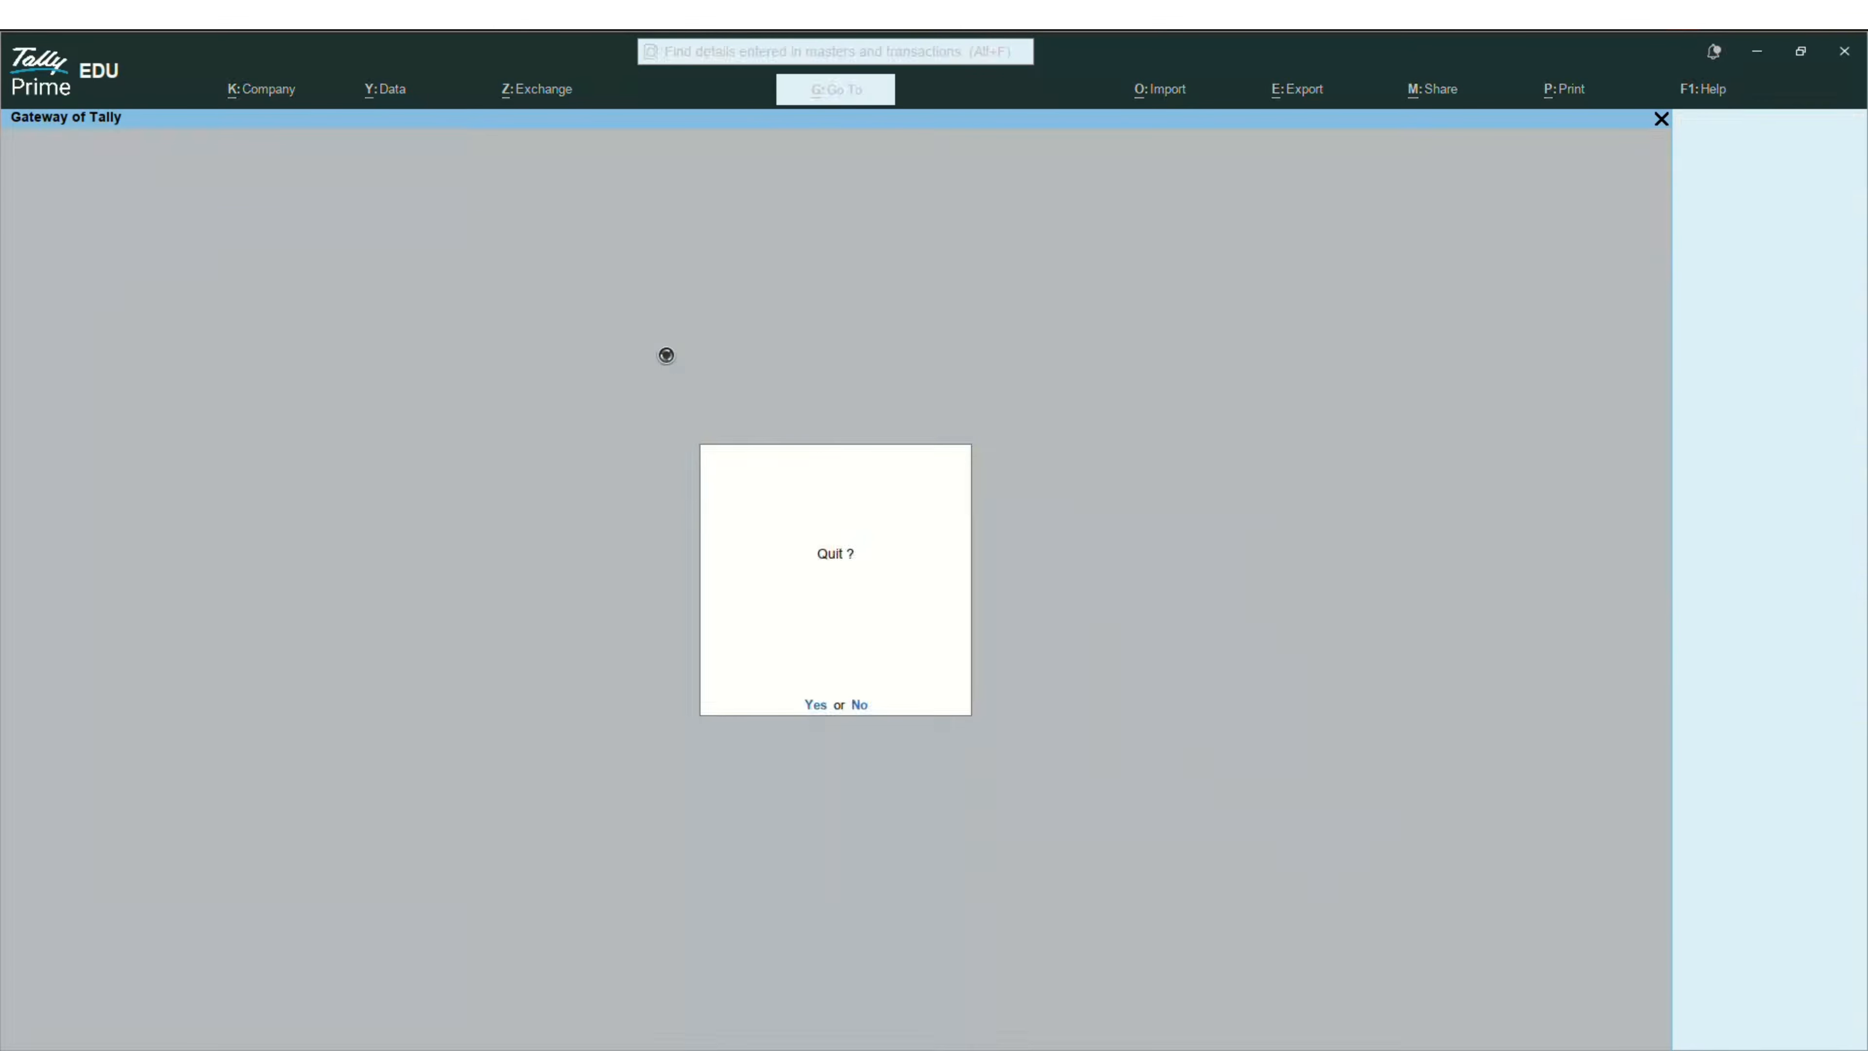
key("Escape")
key("Down")
key("Down")
key("Down")
key("Down")
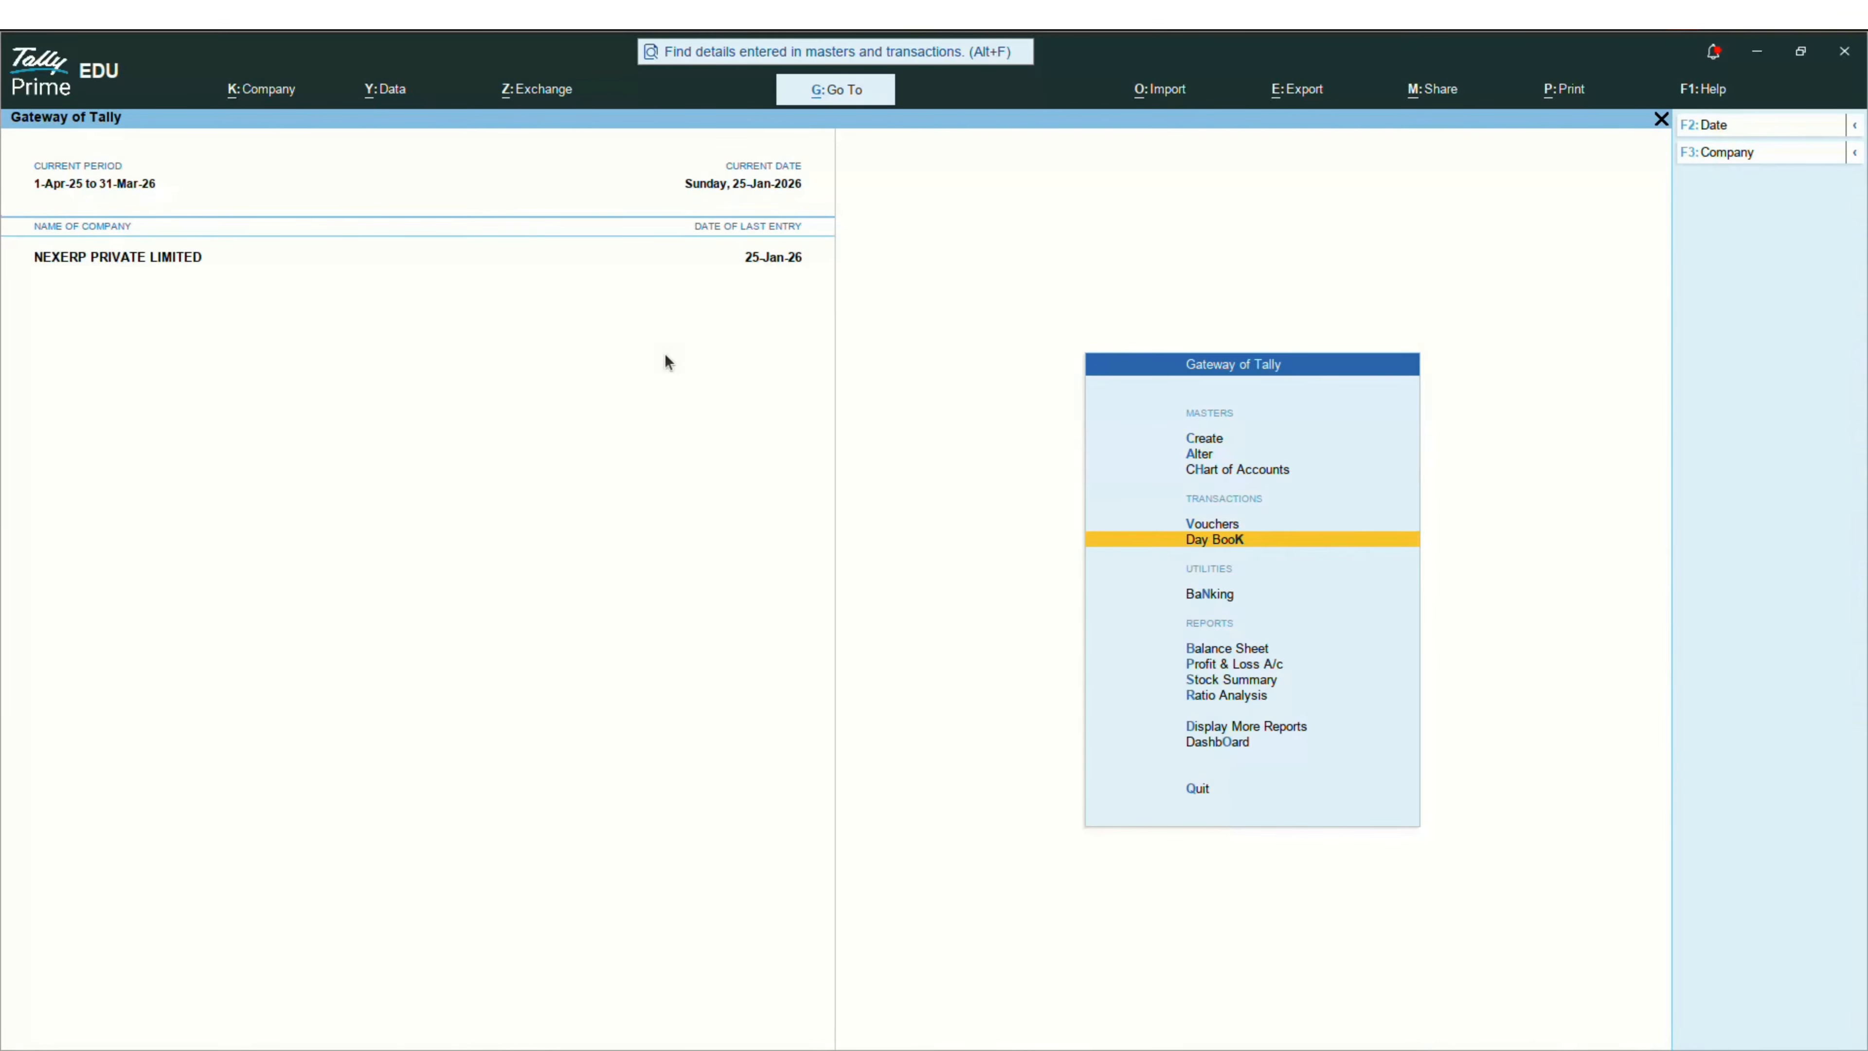
key("Up")
key("Return")
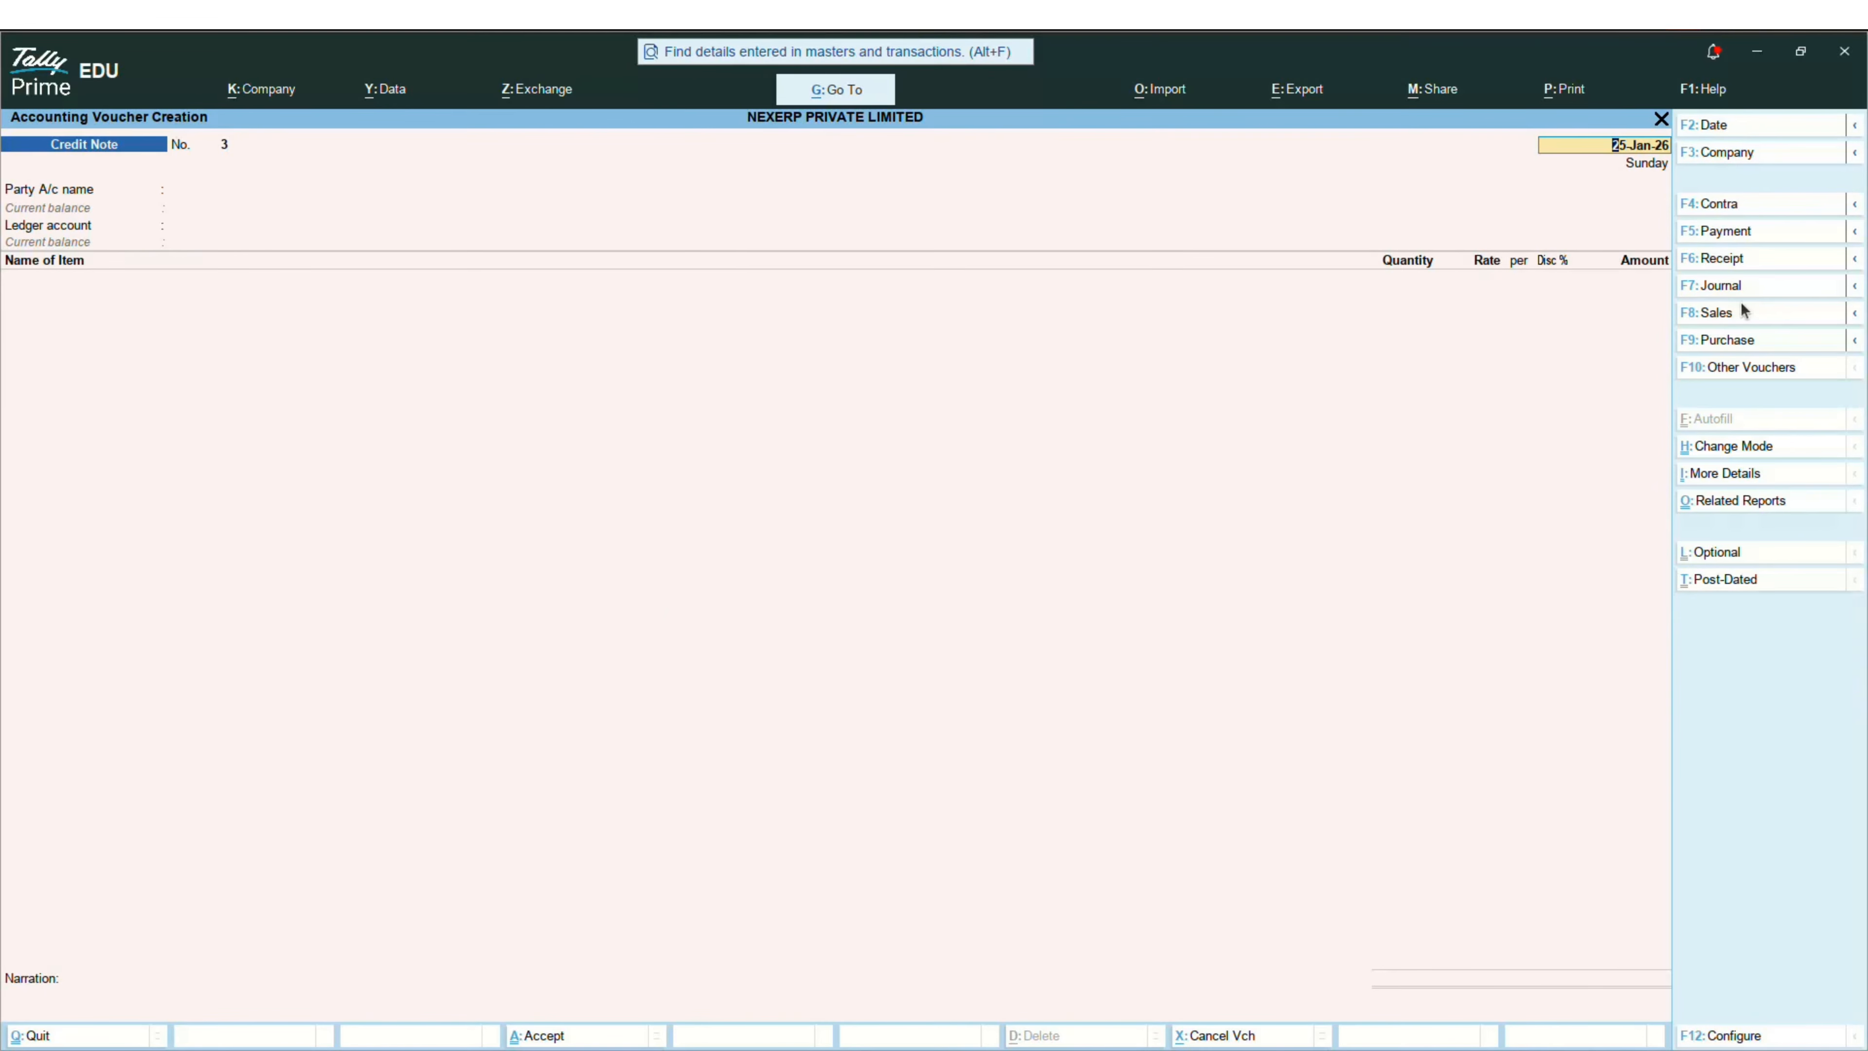
Step: Change the new voucher to type Purchase with class PURCHASE, then exit to the Statistics list
left_click(1726, 339)
key("Return")
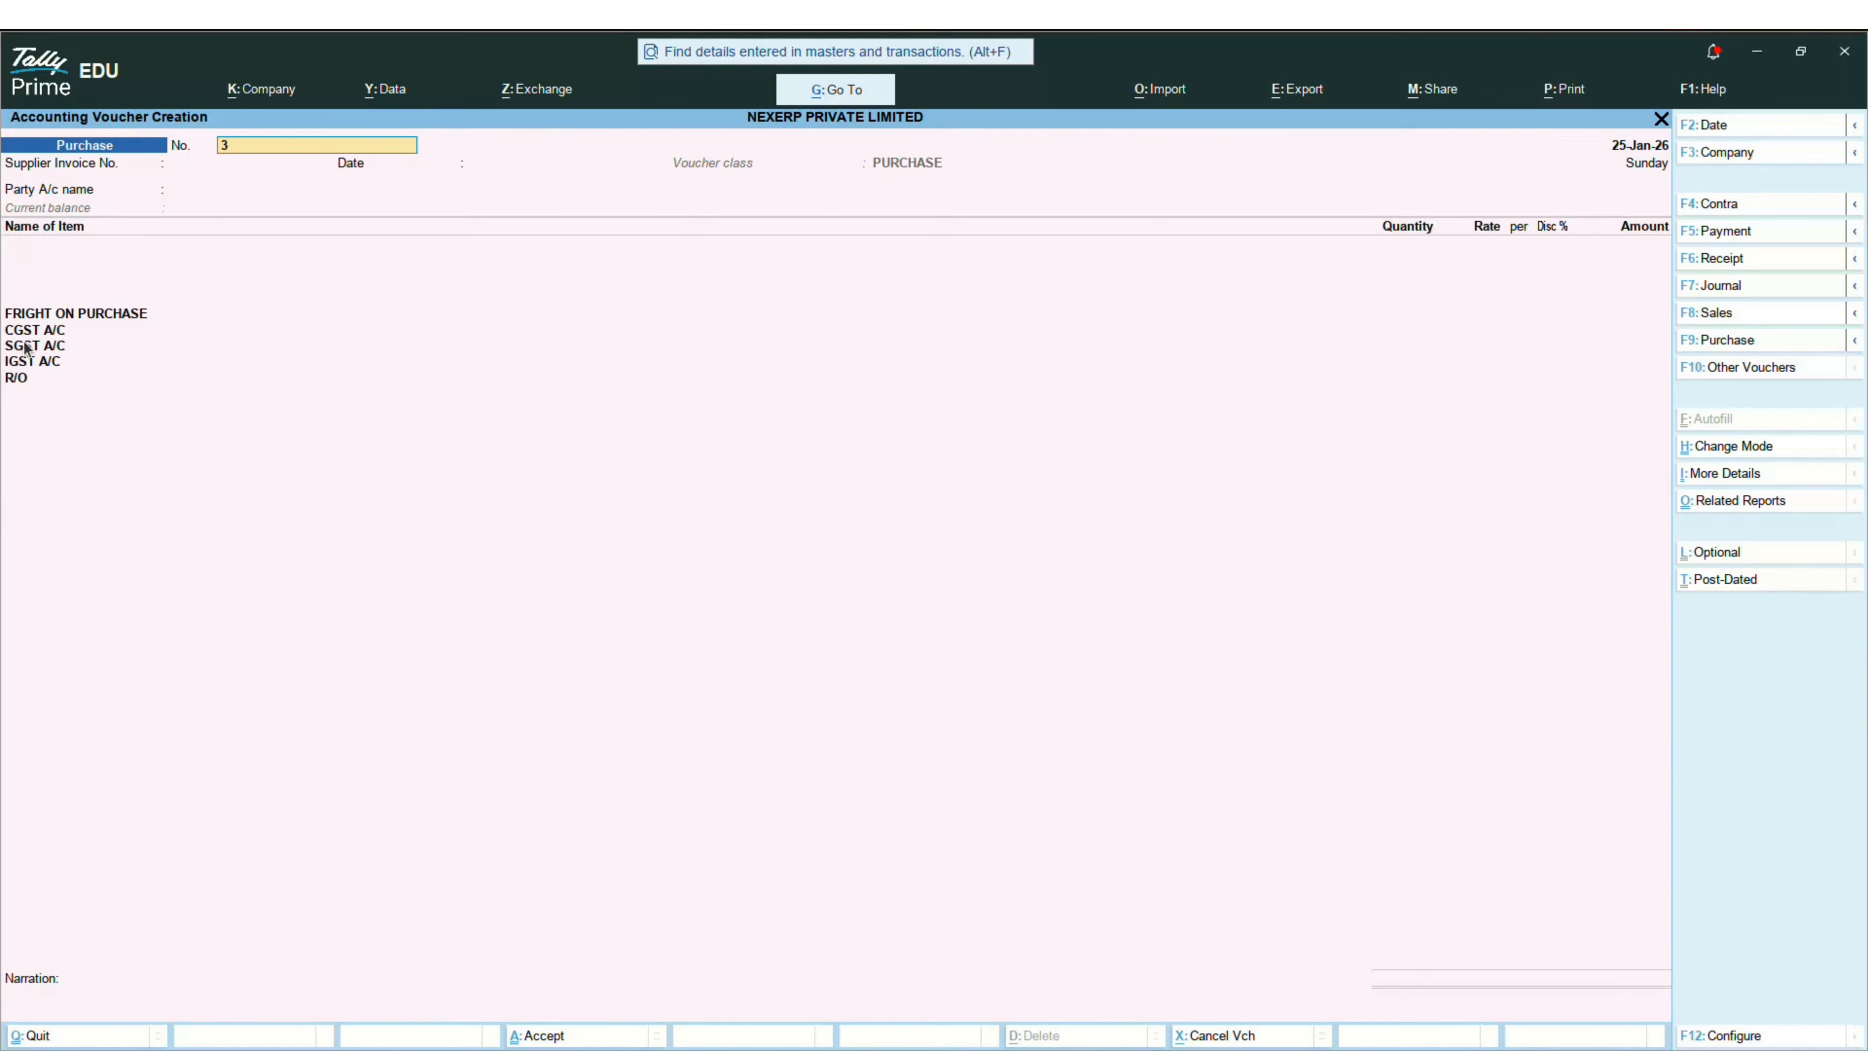
key("BackSpace")
key("Escape")
key("Down")
key("Down")
key("Down")
key("Down")
key("Down")
key("Down")
key("Down")
key("Down")
key("Down")
key("Down")
key("Down")
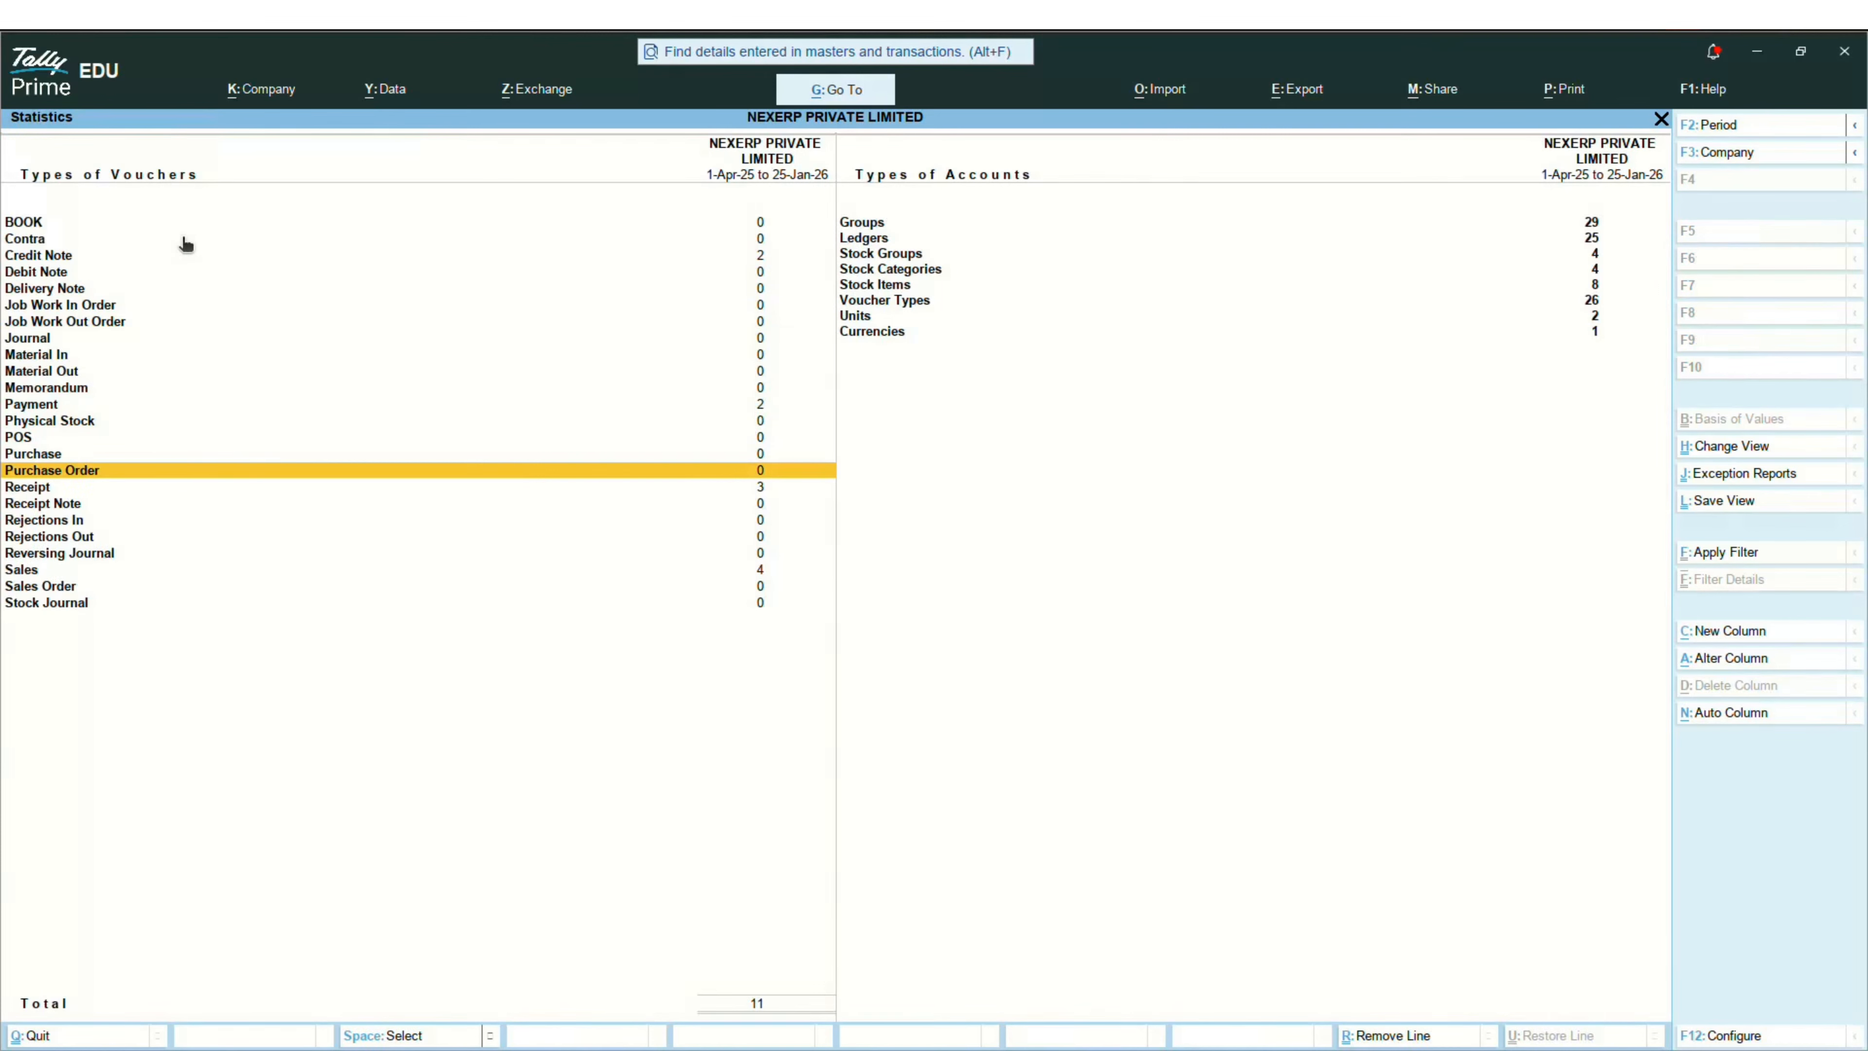
Step: Alter the Purchase voucher type and open its PURCHASE class allocation settings
key("Up")
key("ctrl+Return")
key("Return")
key("Return")
key("Return")
key("Return")
key("Return")
key("Return")
key("Return")
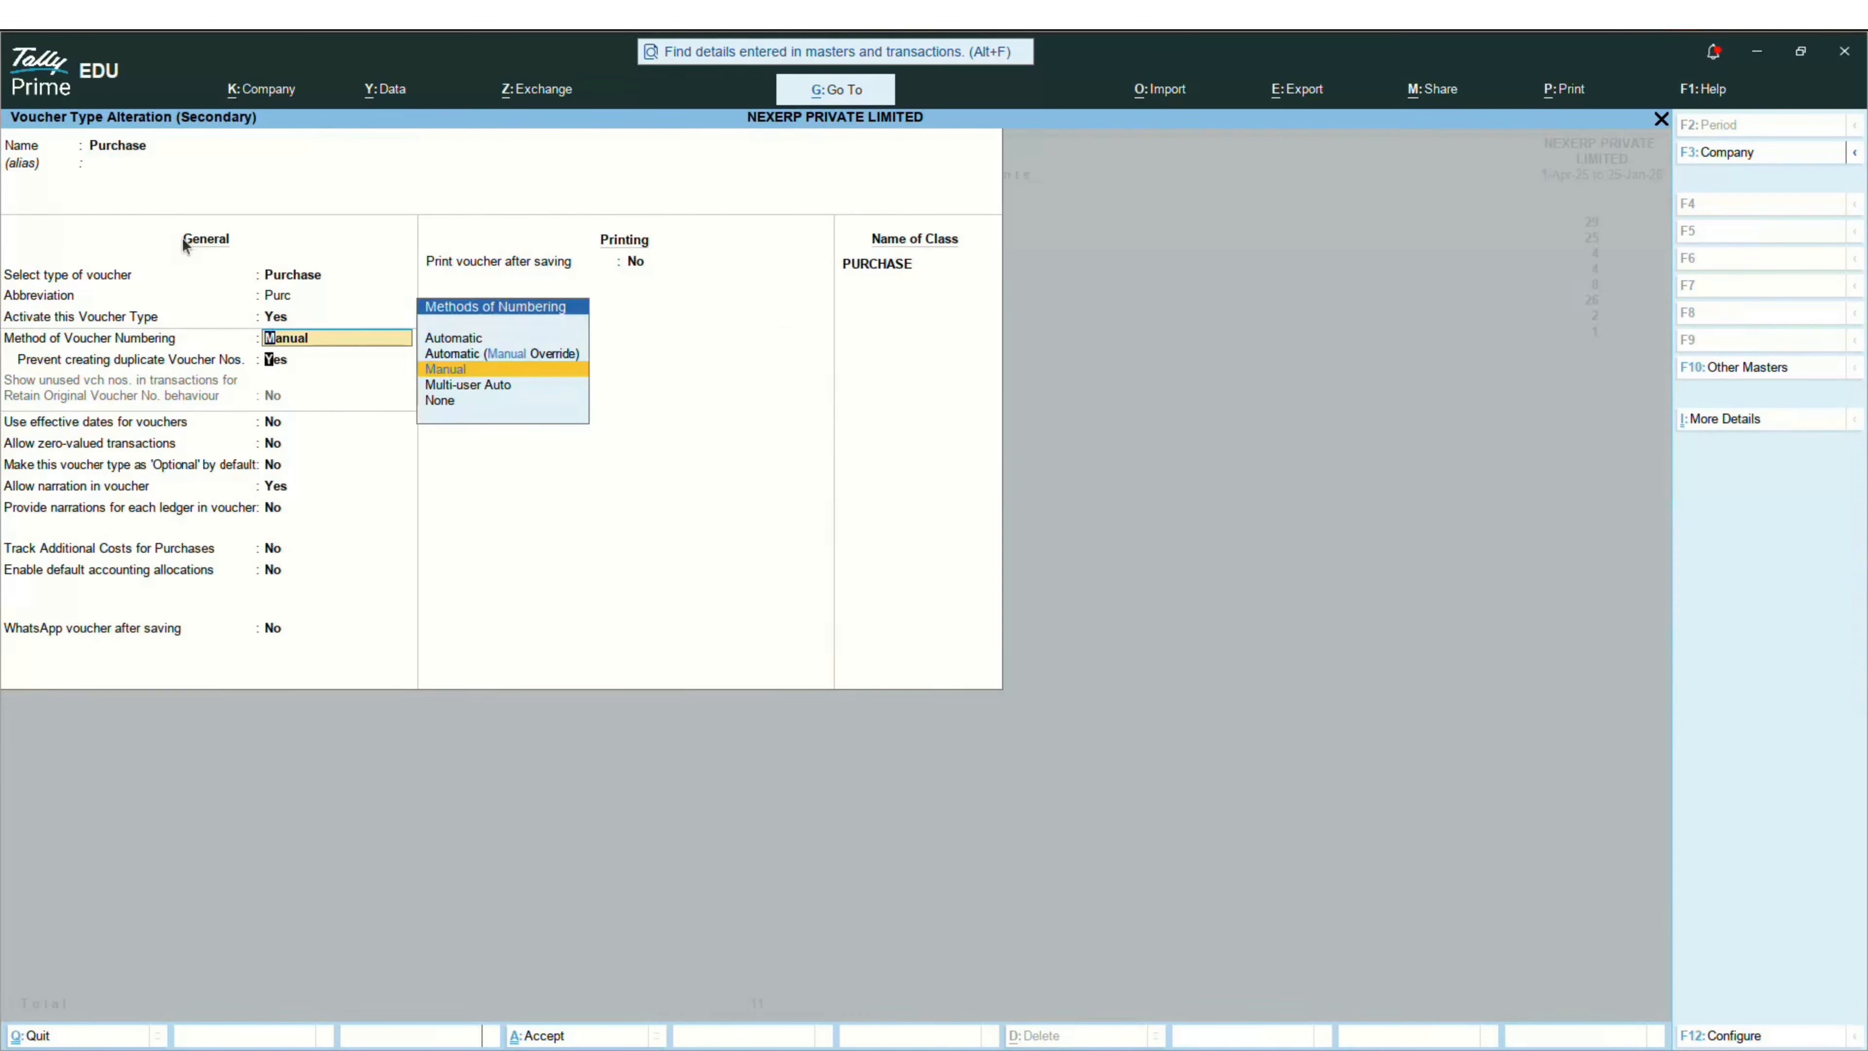
key("Return")
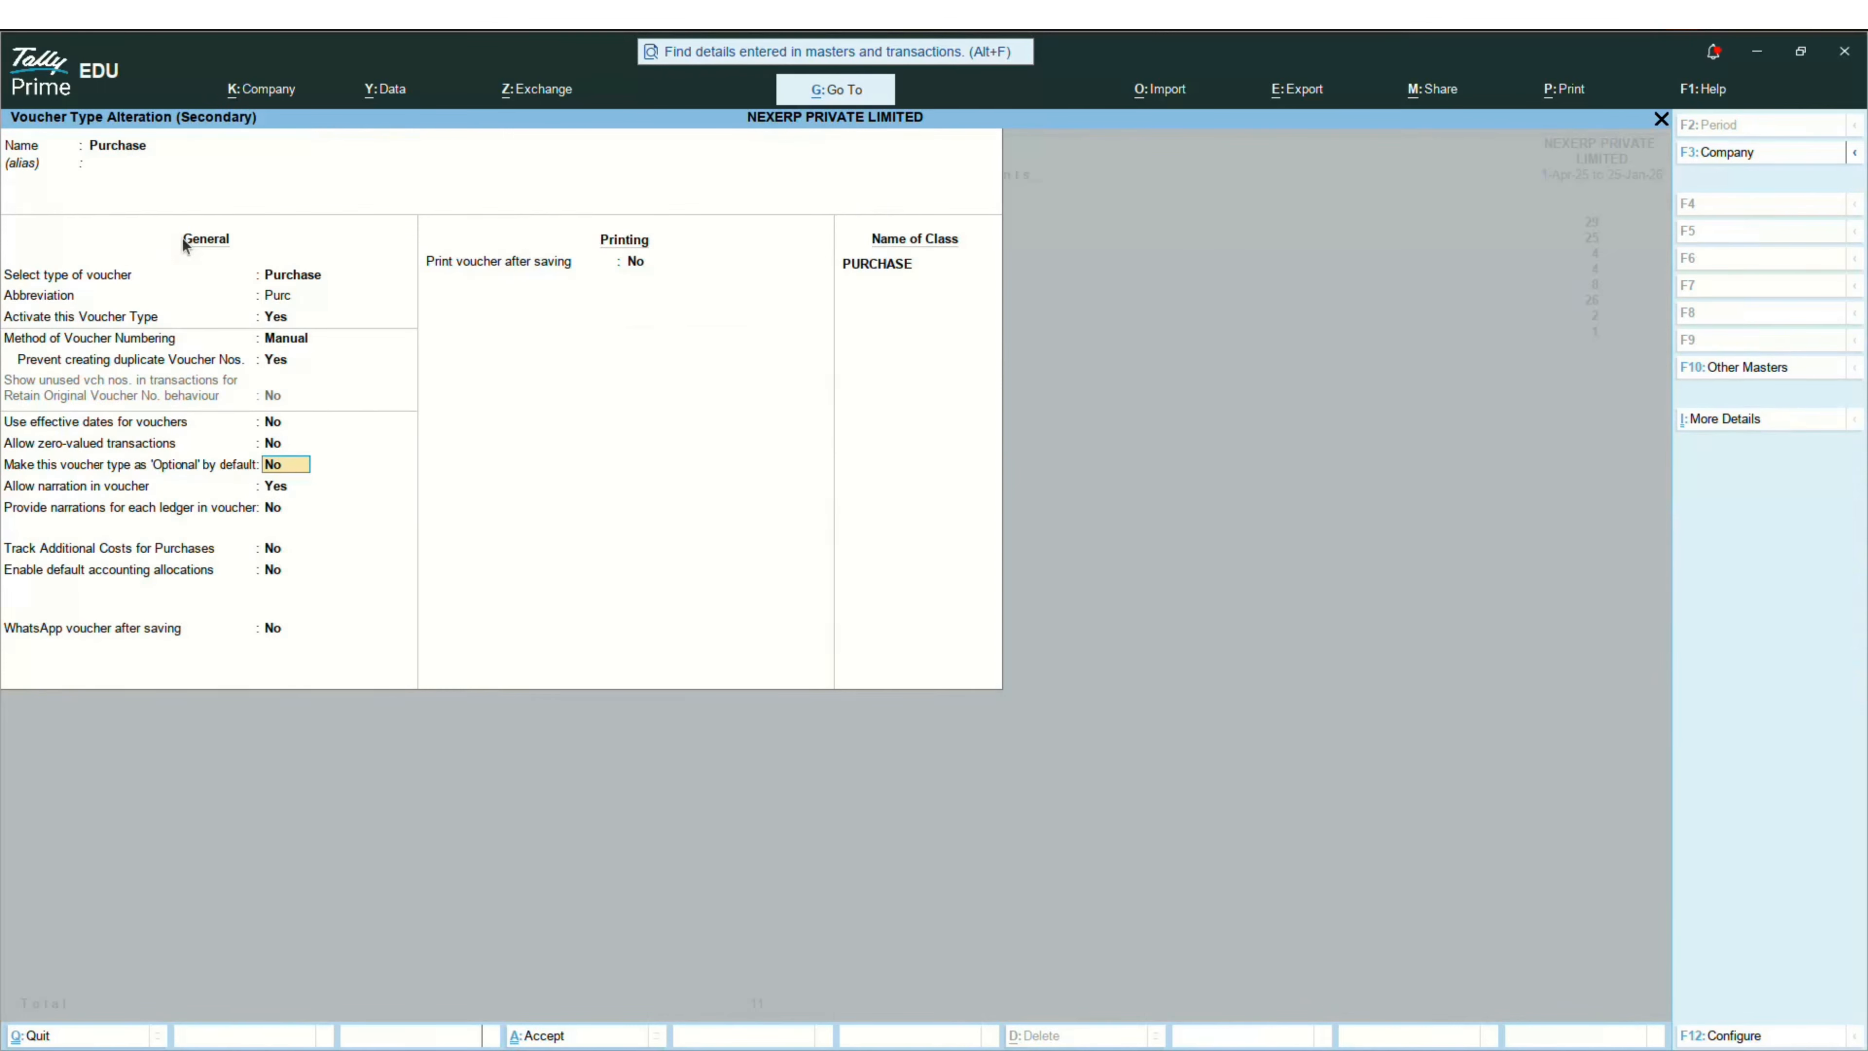
key("Return")
key("Return")
key("Return")
key("Return")
key("Return")
key("Return")
key("Return")
key("Return")
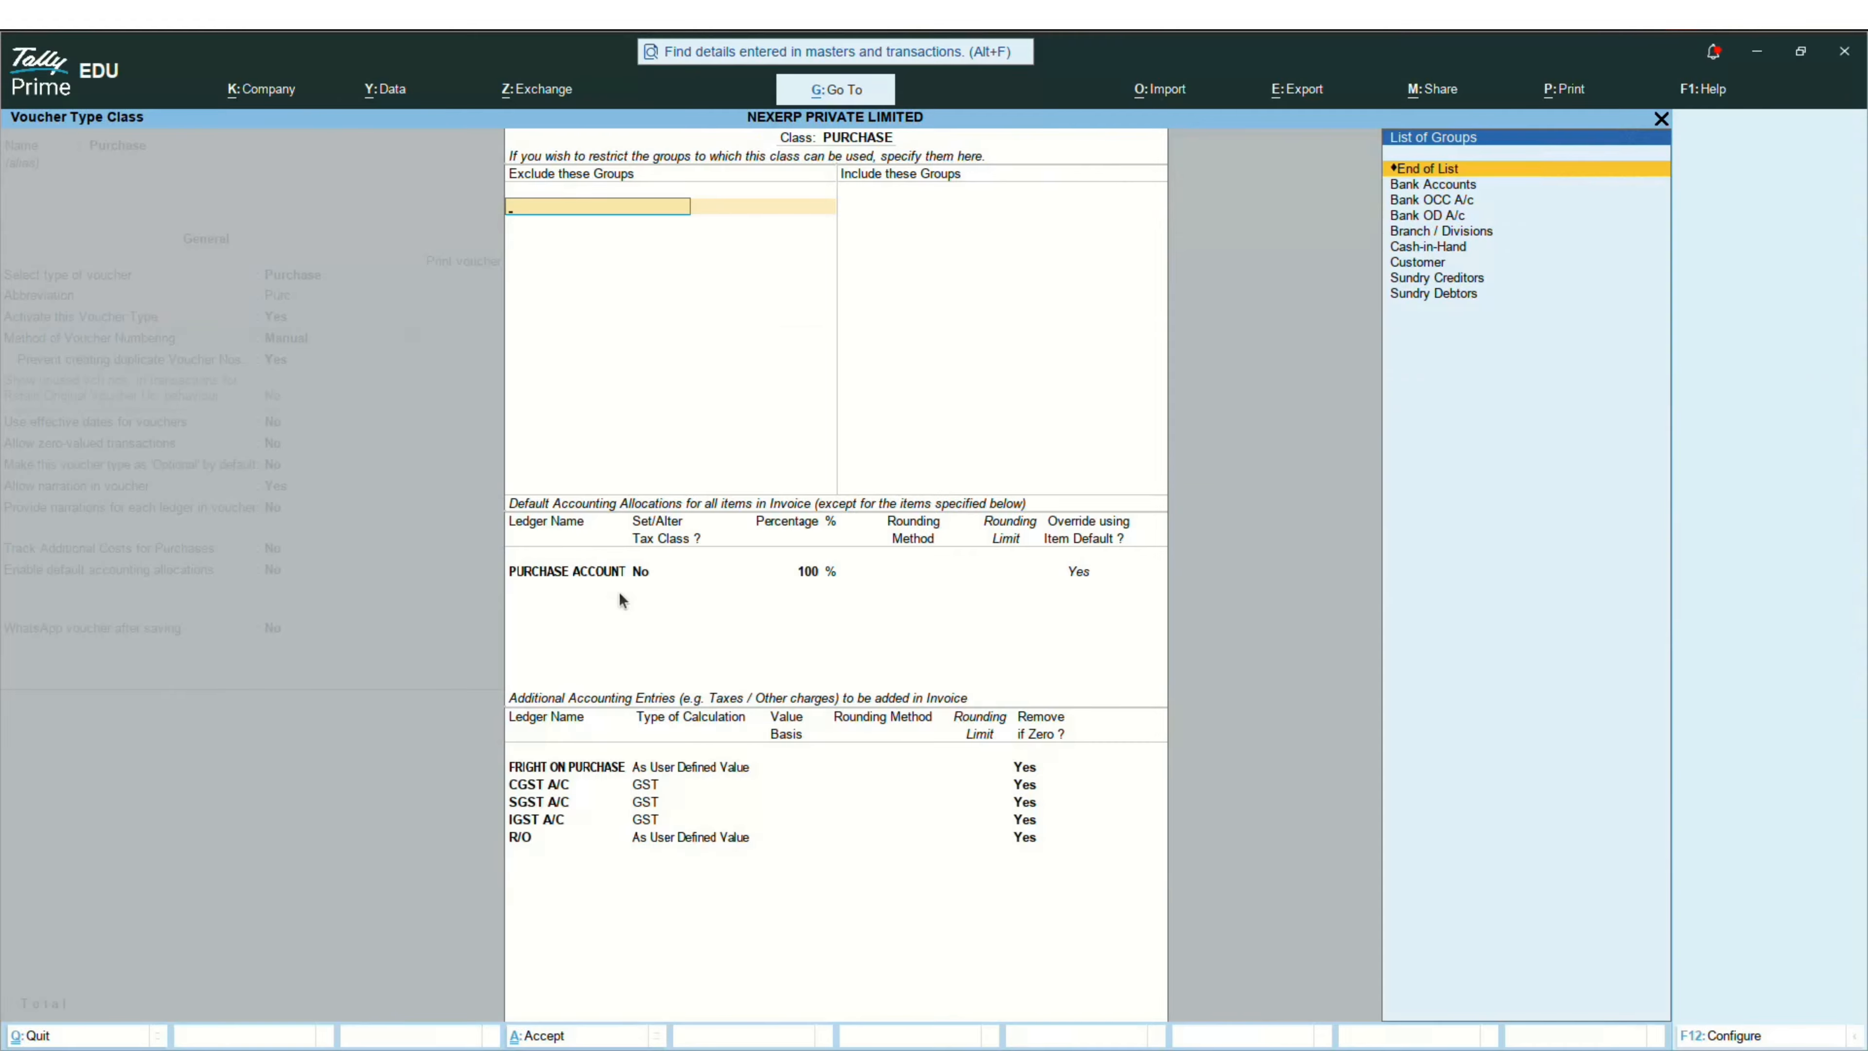
Step: Enter PURCHASE ACCOUNT as the Tally ledger in Odoo's Vendor Bill mapping, comparing with Tally
key("alt+Tab")
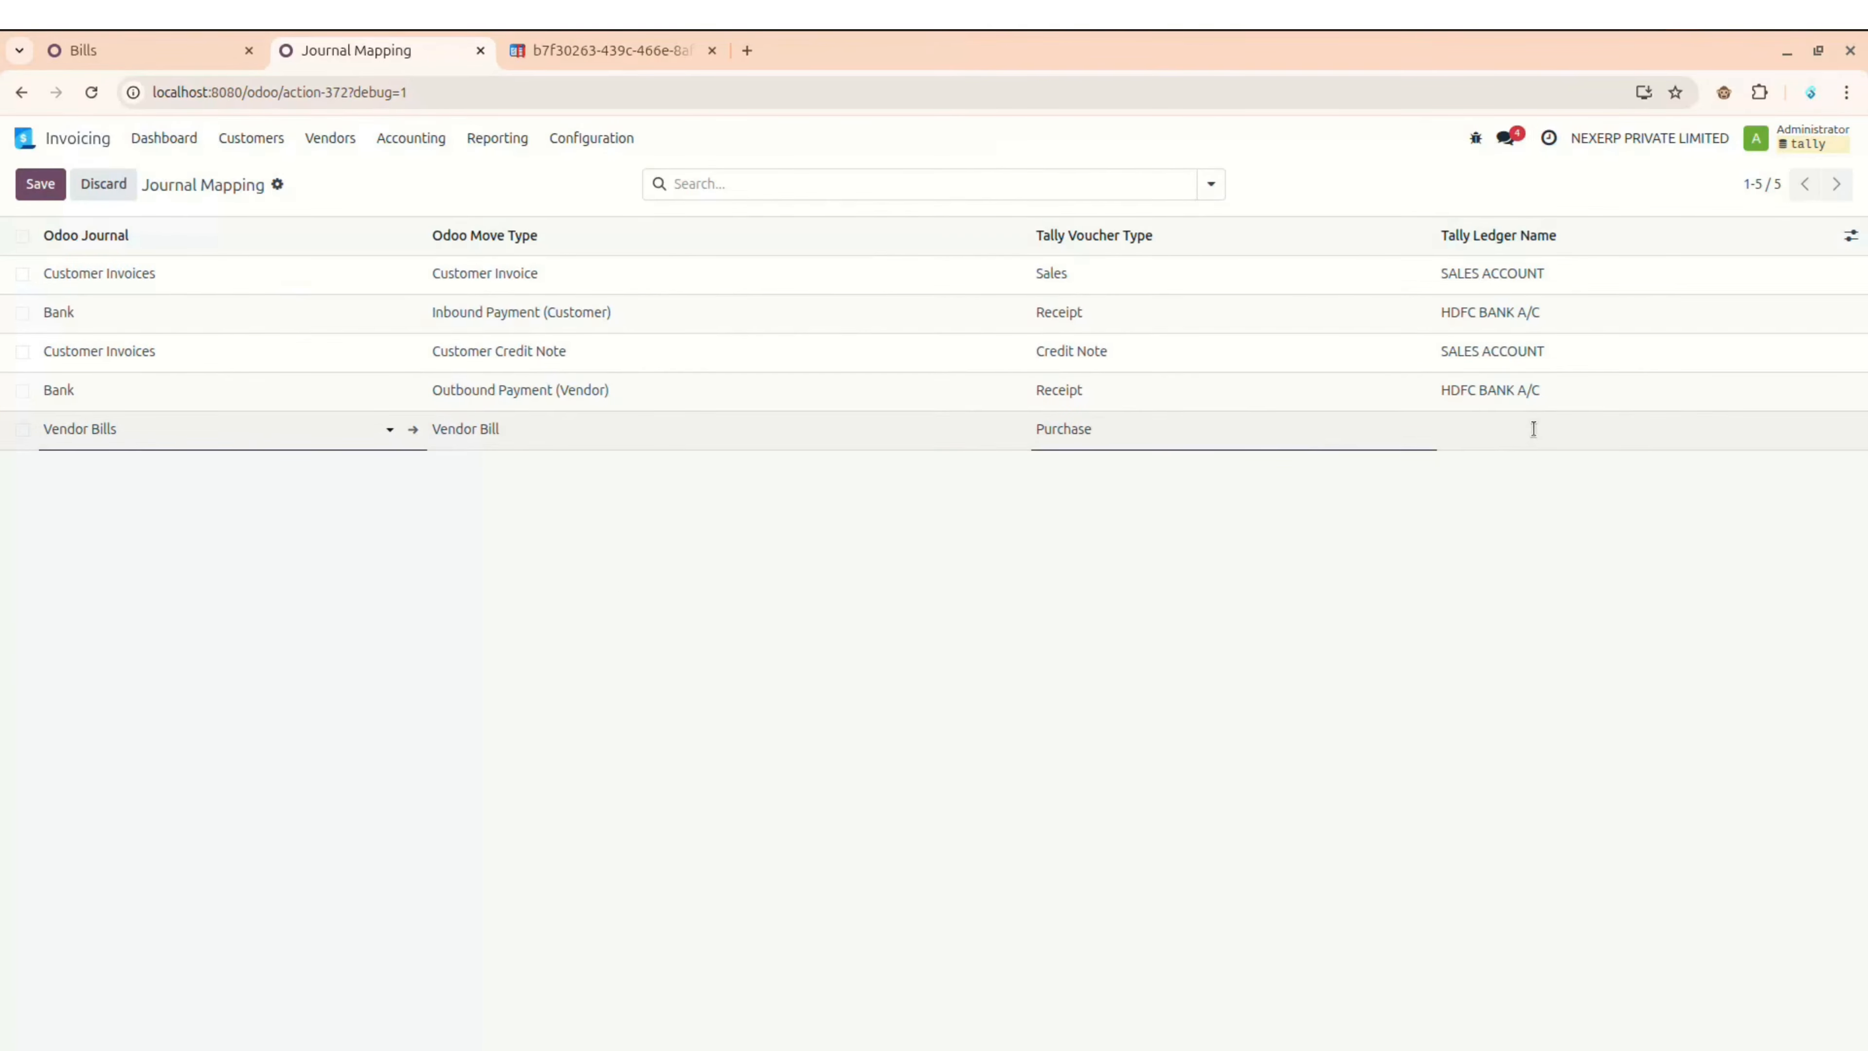
type("PURCHASE ACCOUNT")
key("alt+Tab")
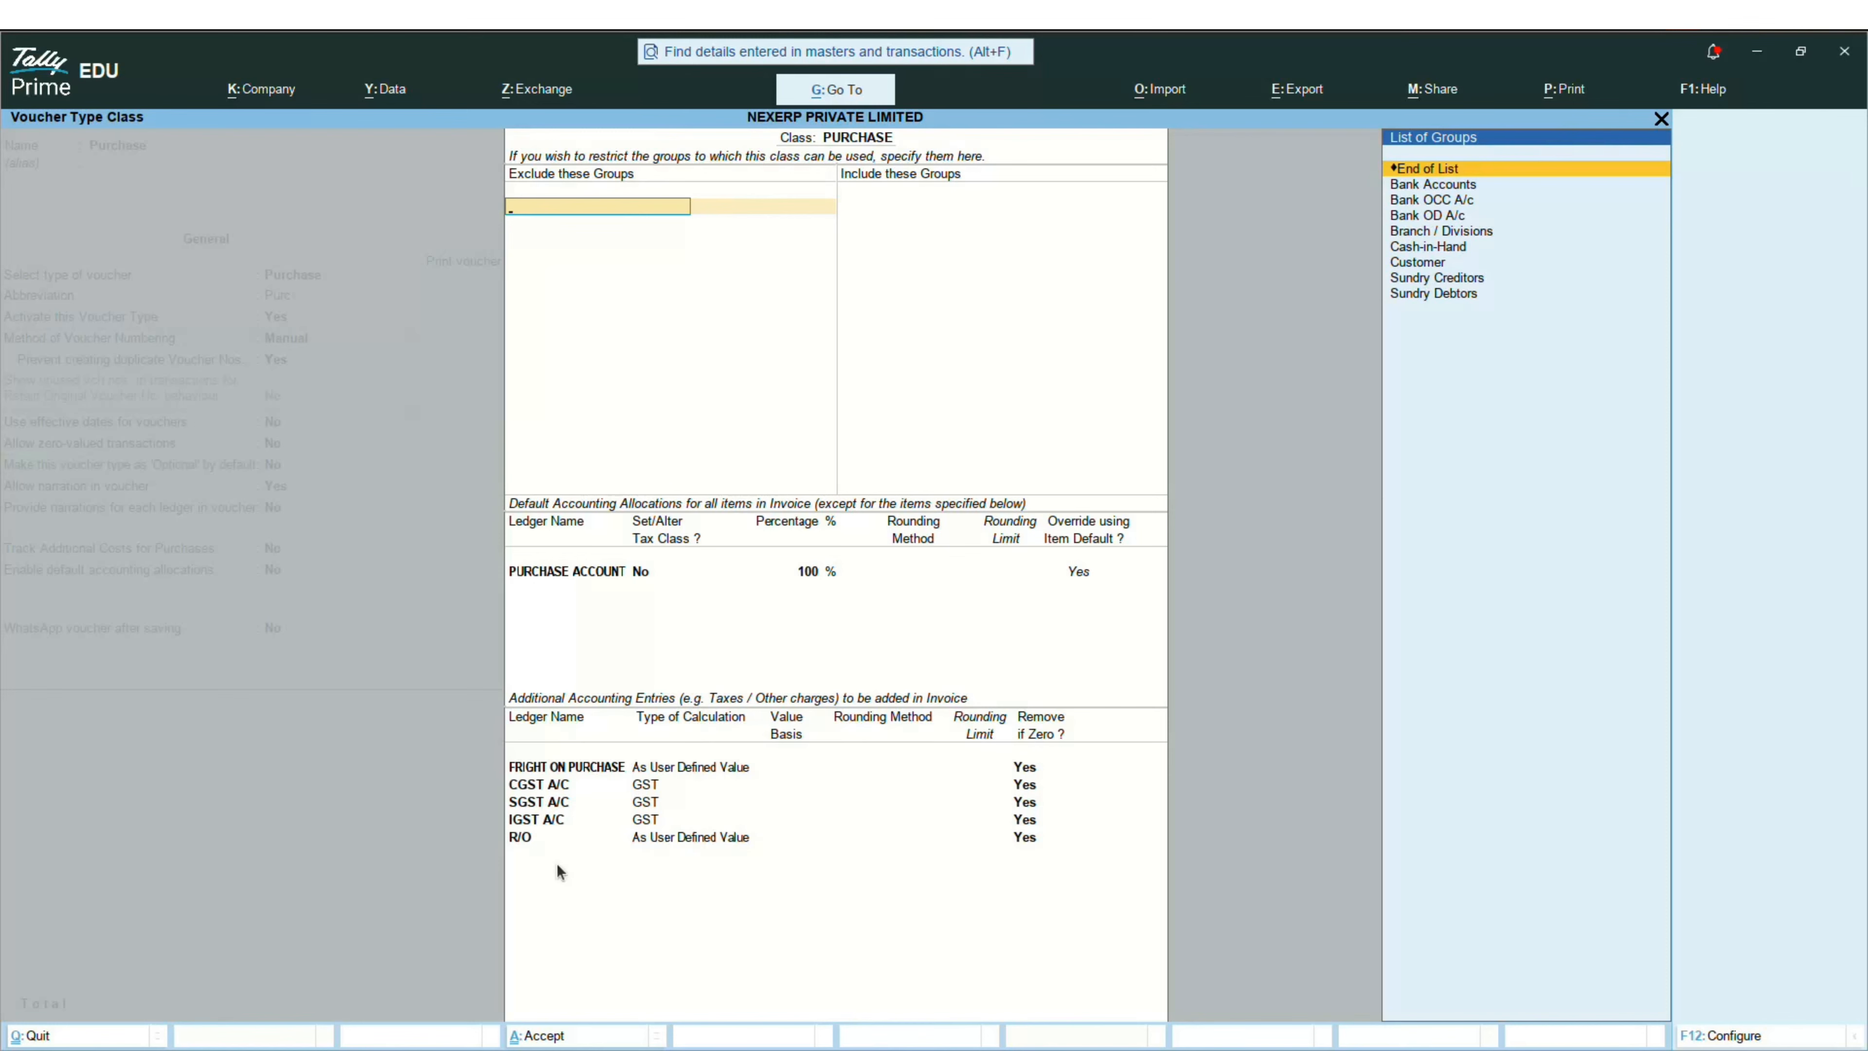
key("alt+Tab")
Step: Save the Vendor Bills row and add a Vendor Bills / Vendor Debit Note row mapped to Purchase
left_click(790, 703)
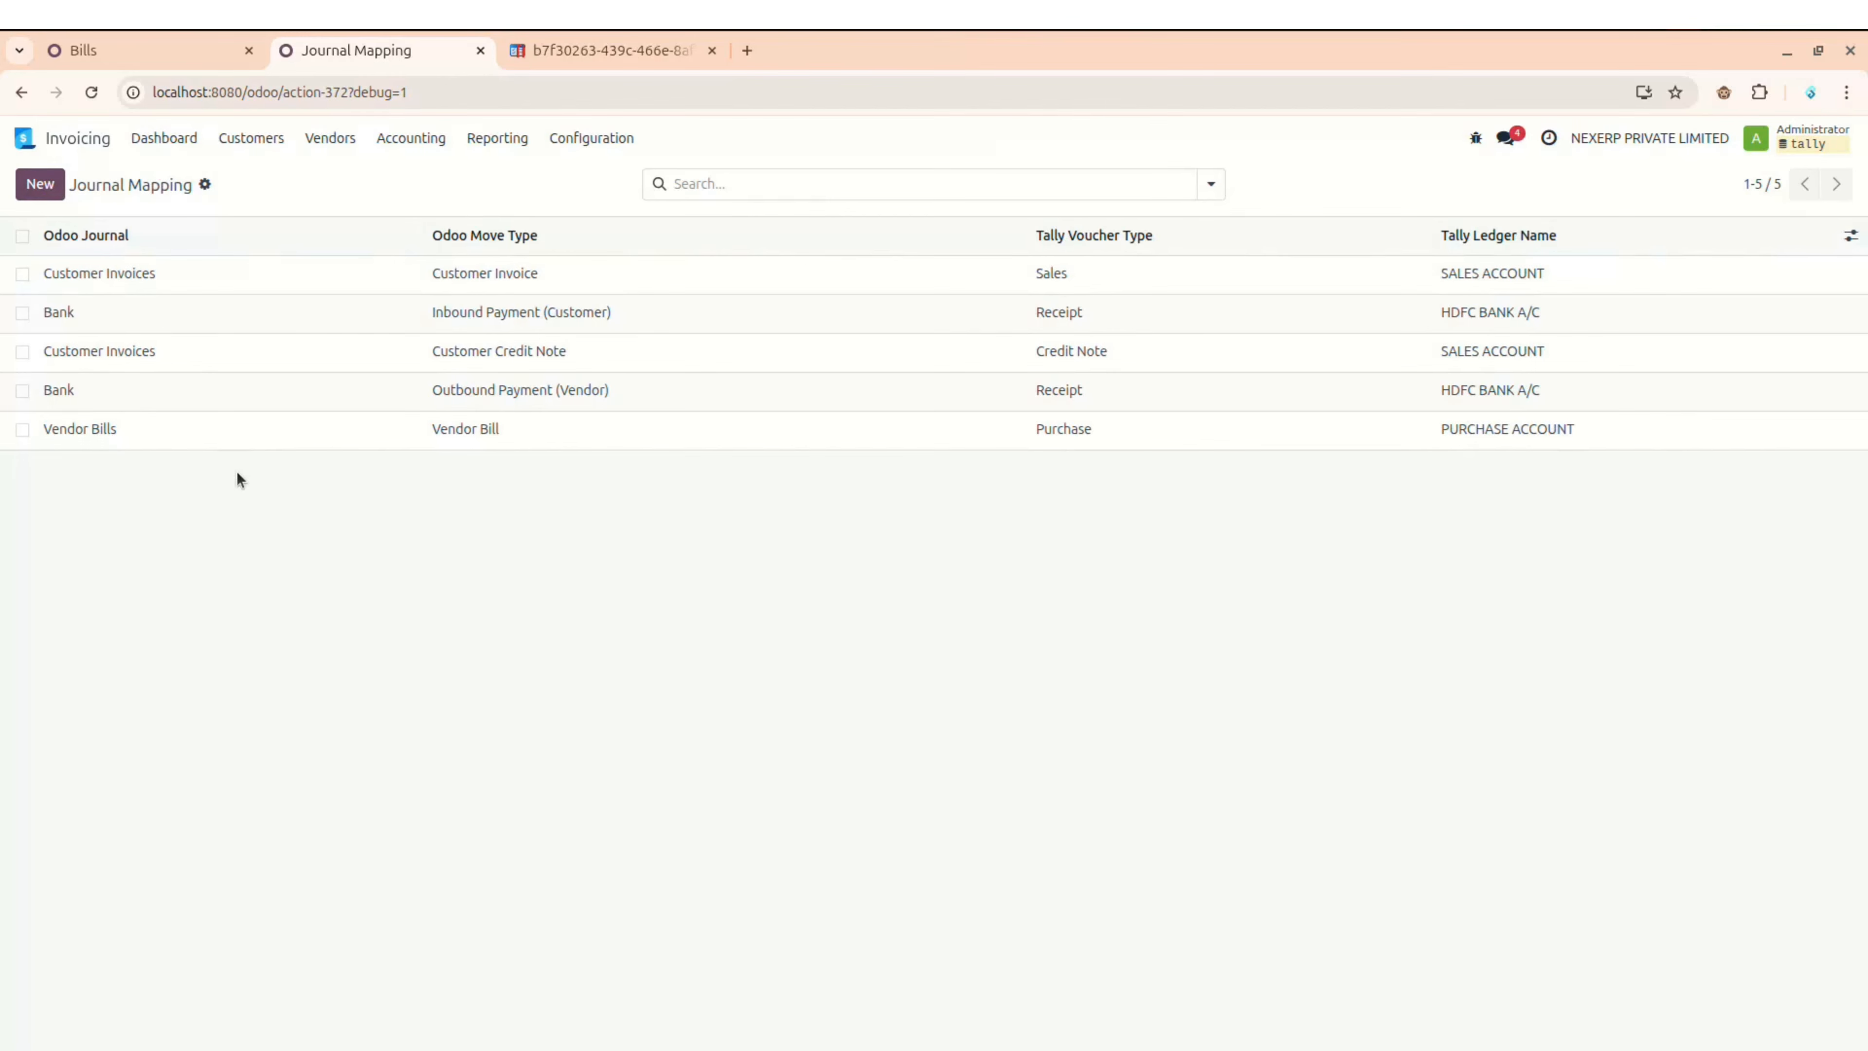
left_click(41, 188)
left_click(174, 463)
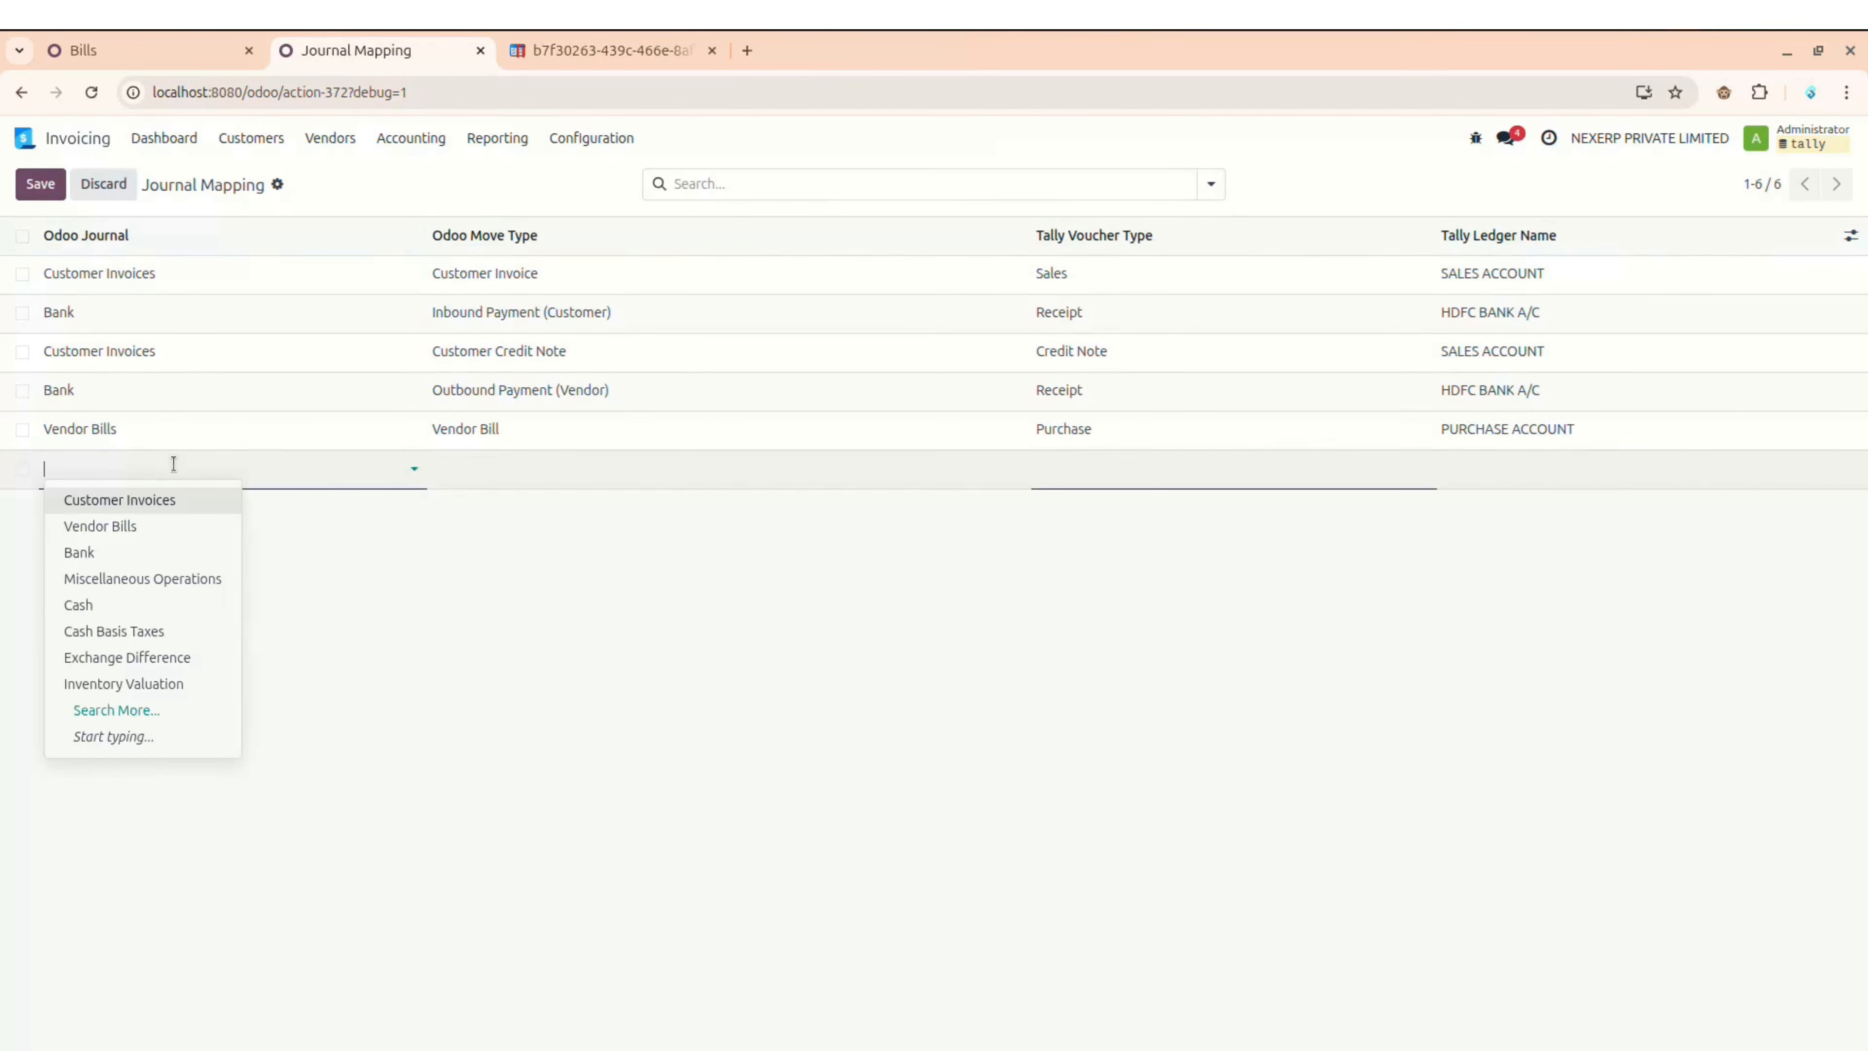
left_click(121, 525)
left_click(547, 469)
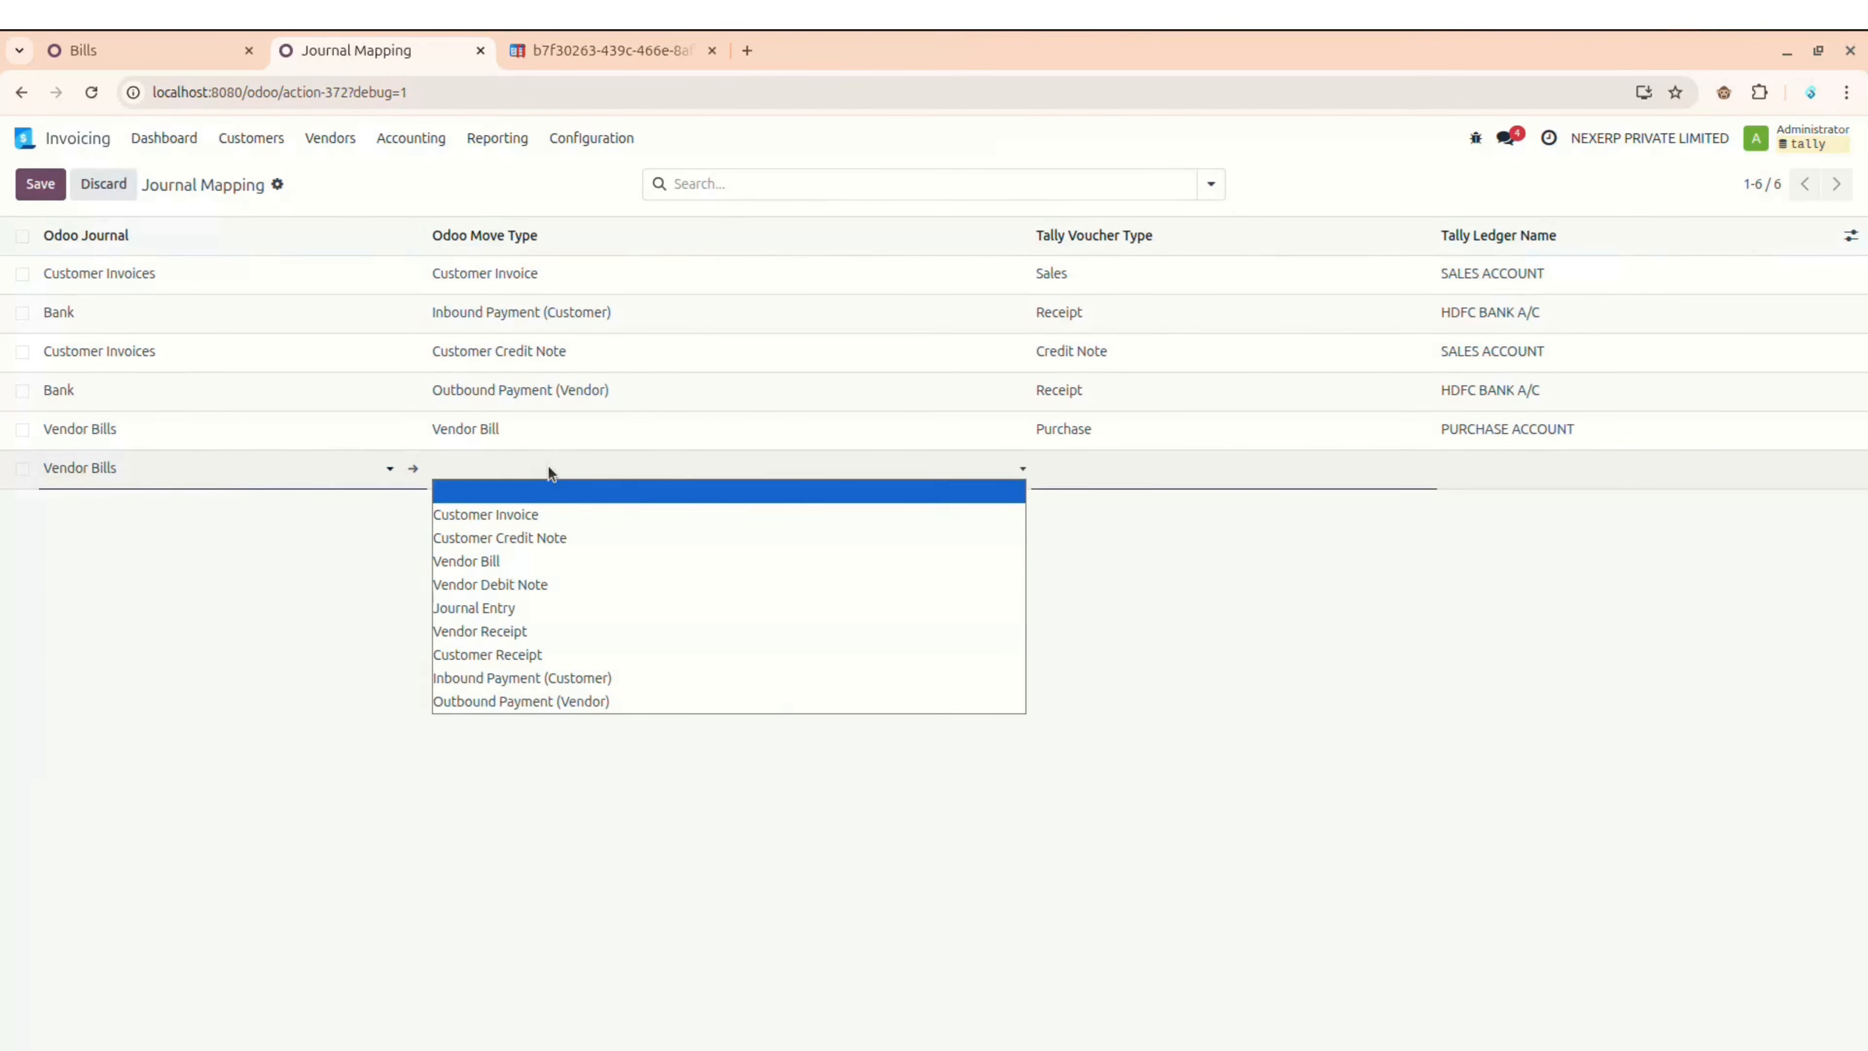
left_click(511, 593)
left_click(1158, 468)
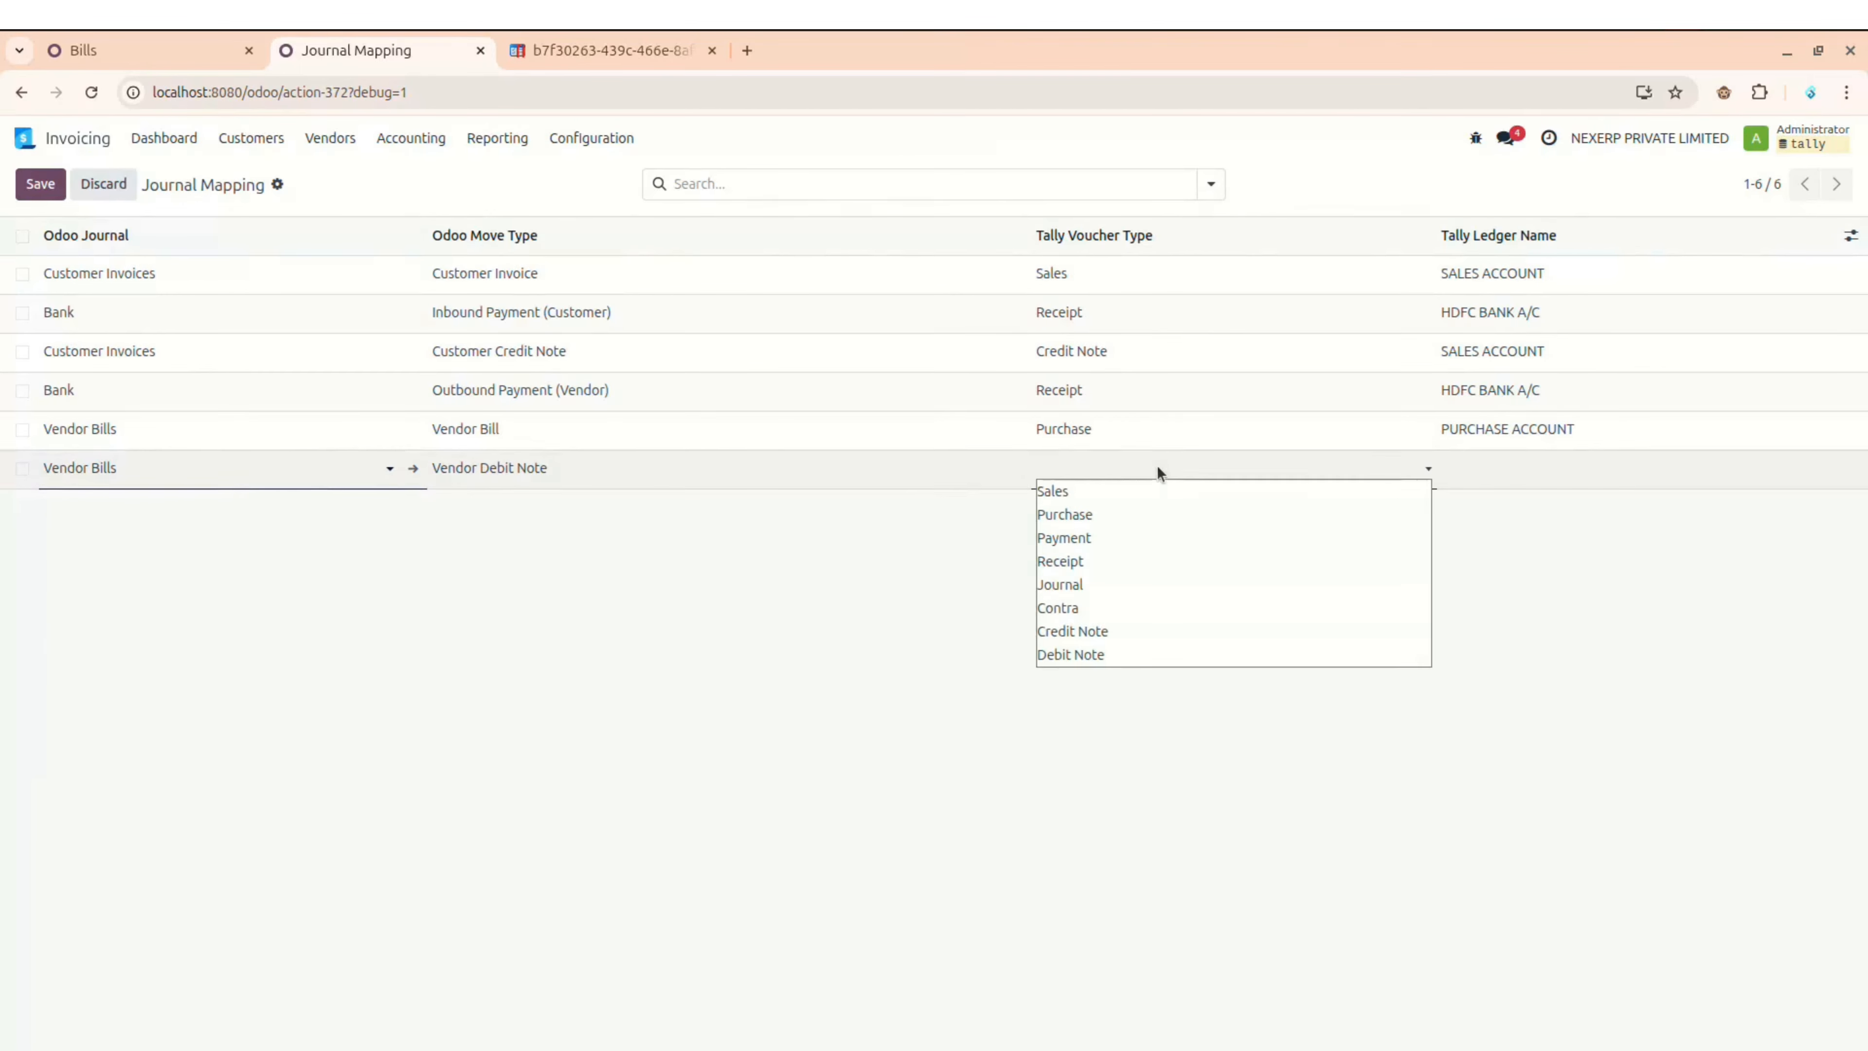
left_click(1119, 513)
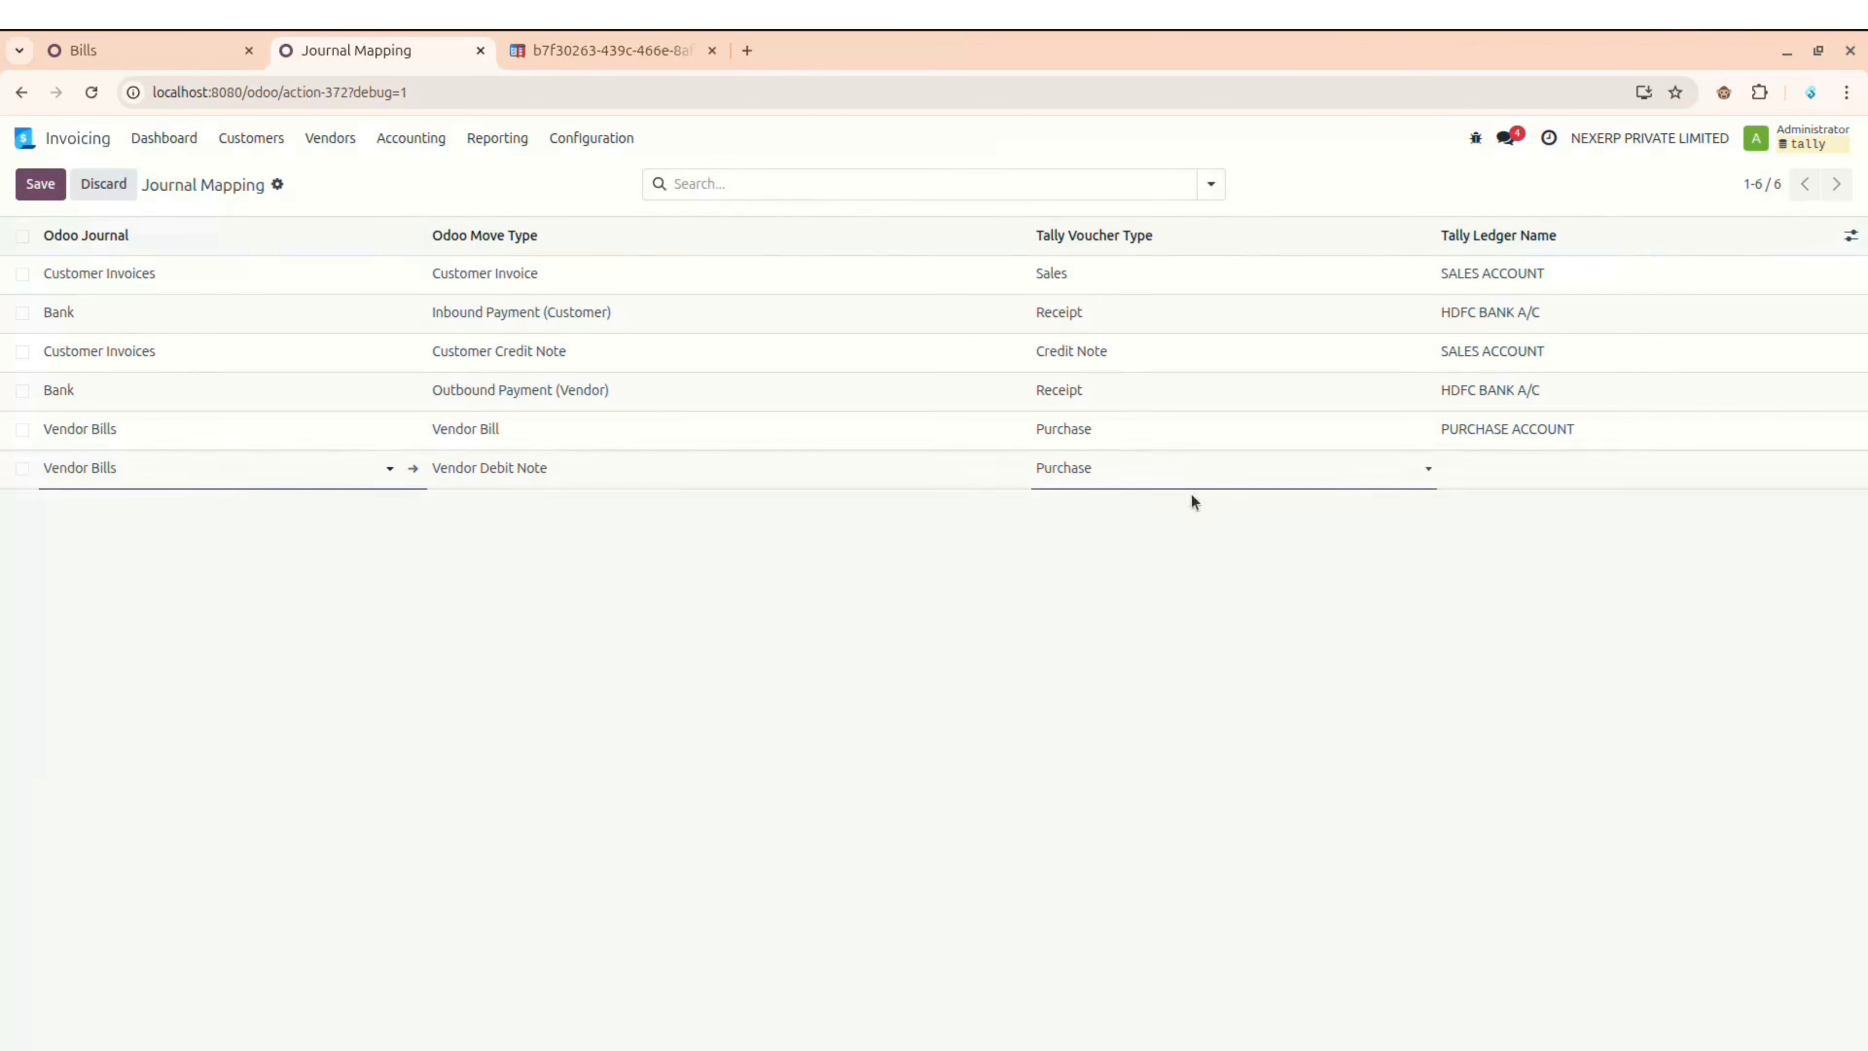
Step: Give the new Vendor Debit Note row the ledger name PURCHASE ACCOUNT and save it
left_click(1556, 431)
key("ctrl+c")
left_click(1523, 470)
key("ctrl+v")
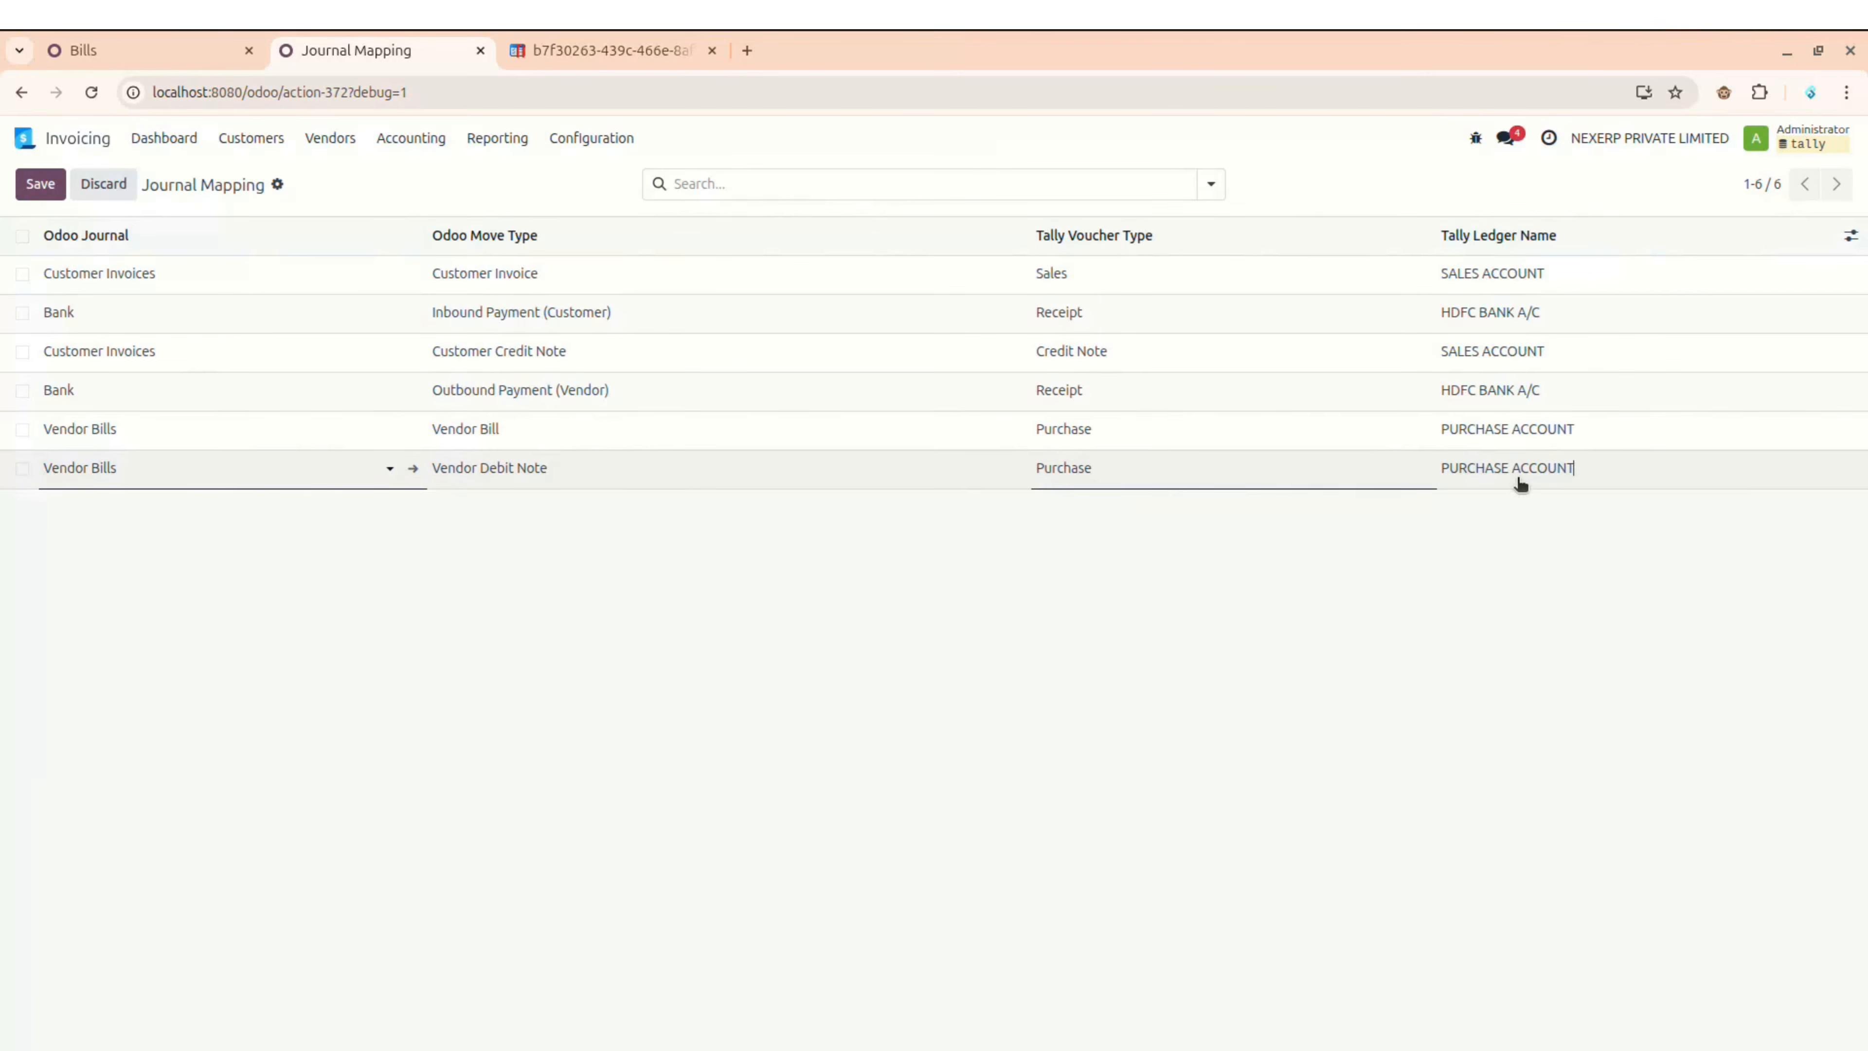
key("ctrl+a")
left_click(1000, 596)
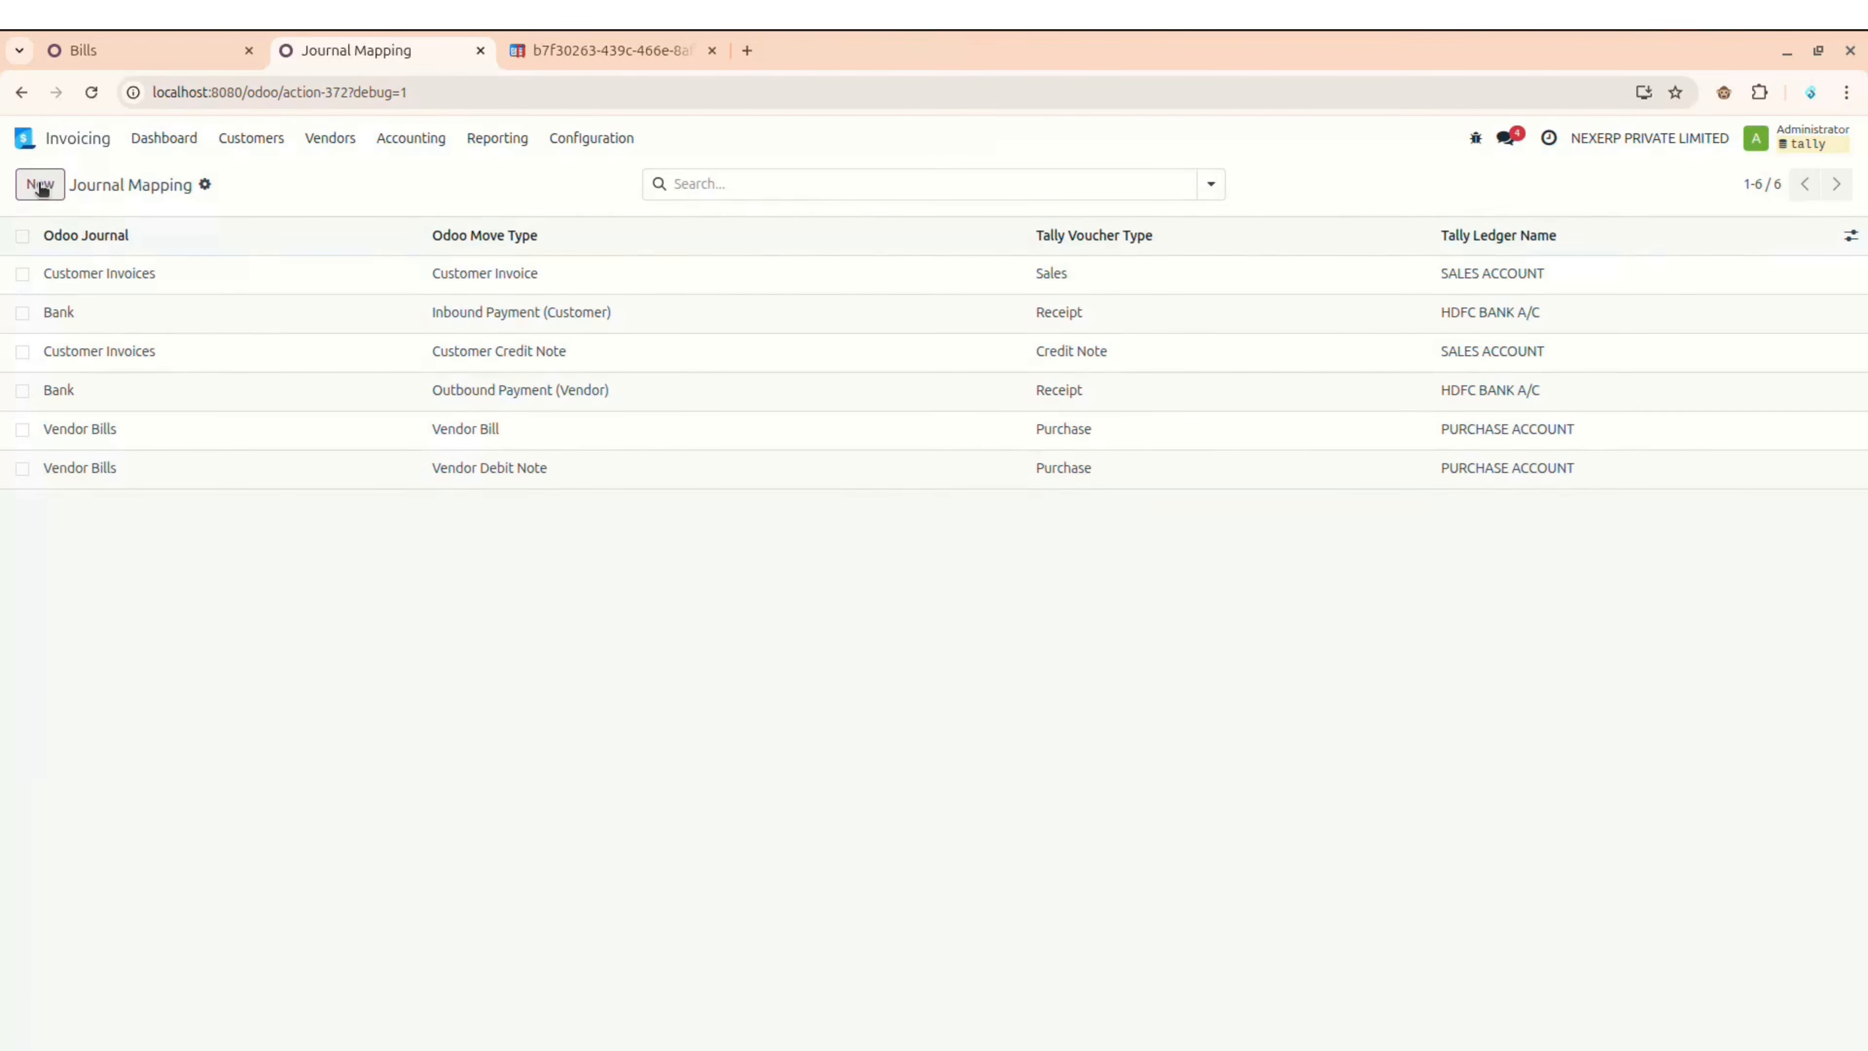
Step: Discard the empty row and switch the Bank outbound vendor payment mapping to the Payment voucher type
left_click(54, 196)
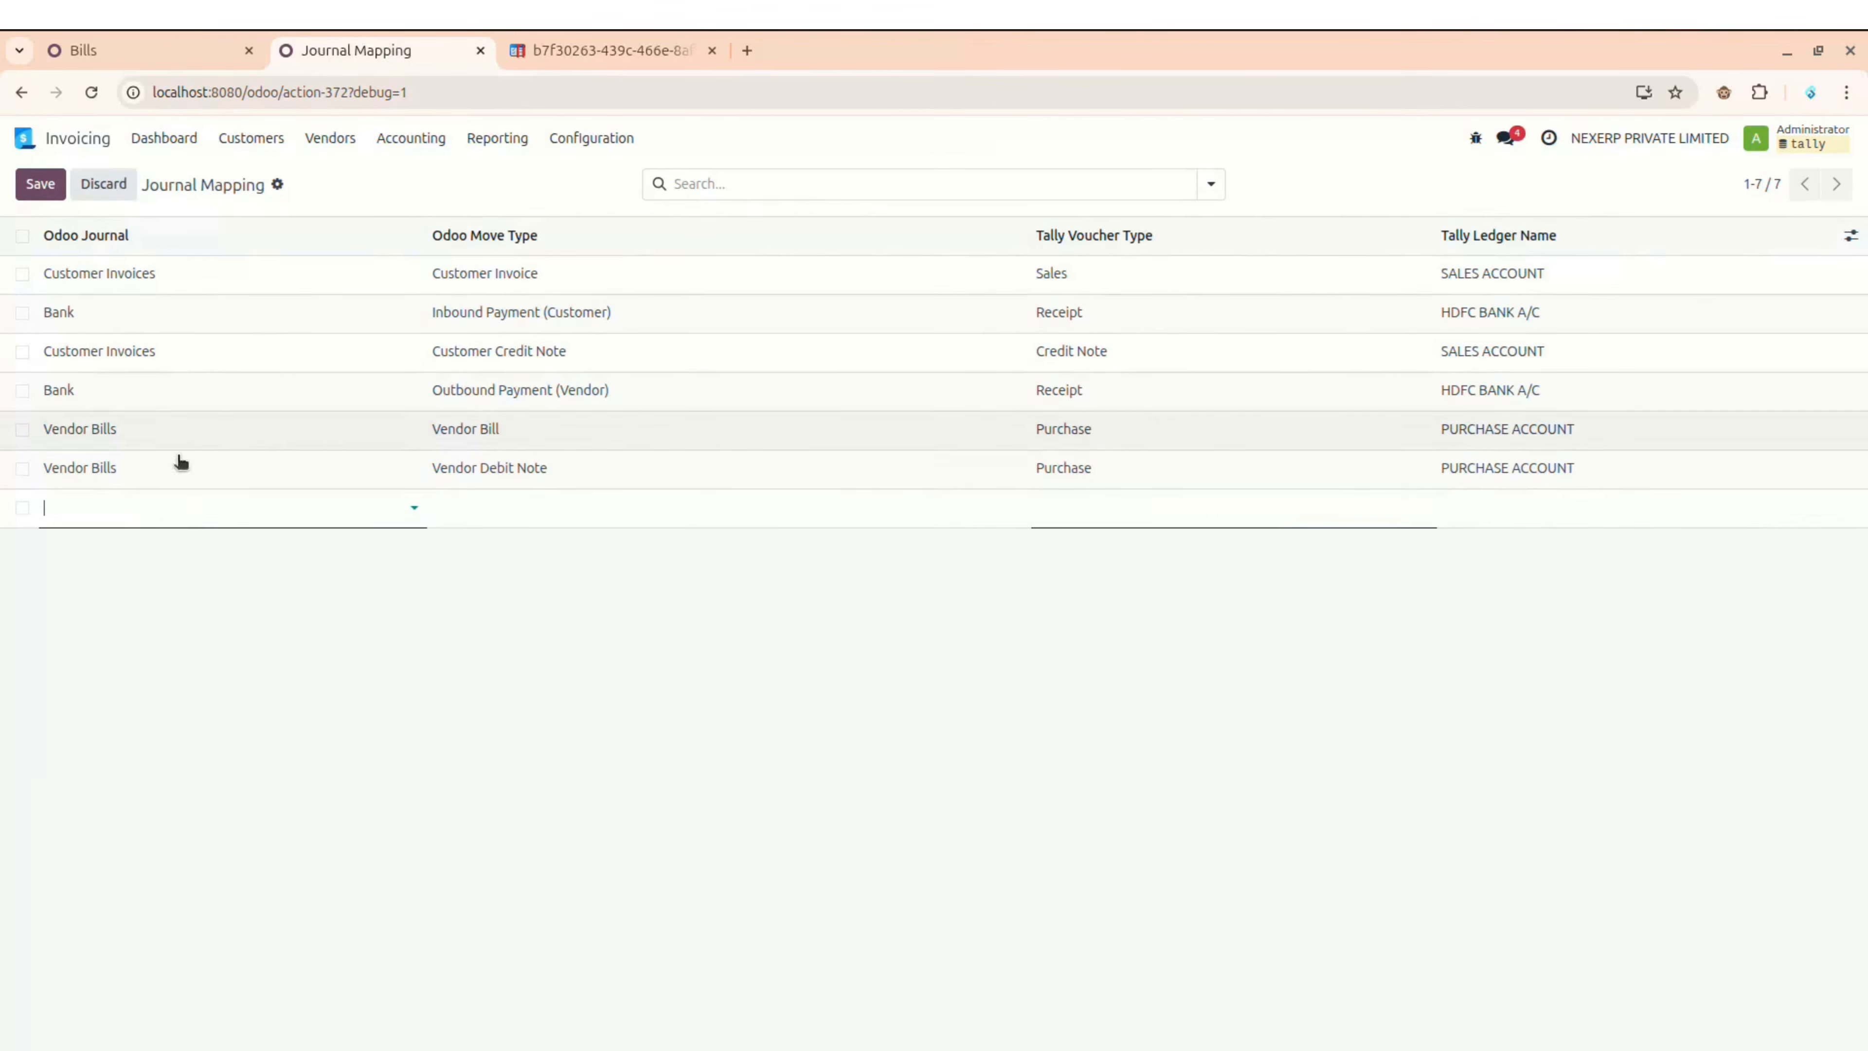
left_click(204, 555)
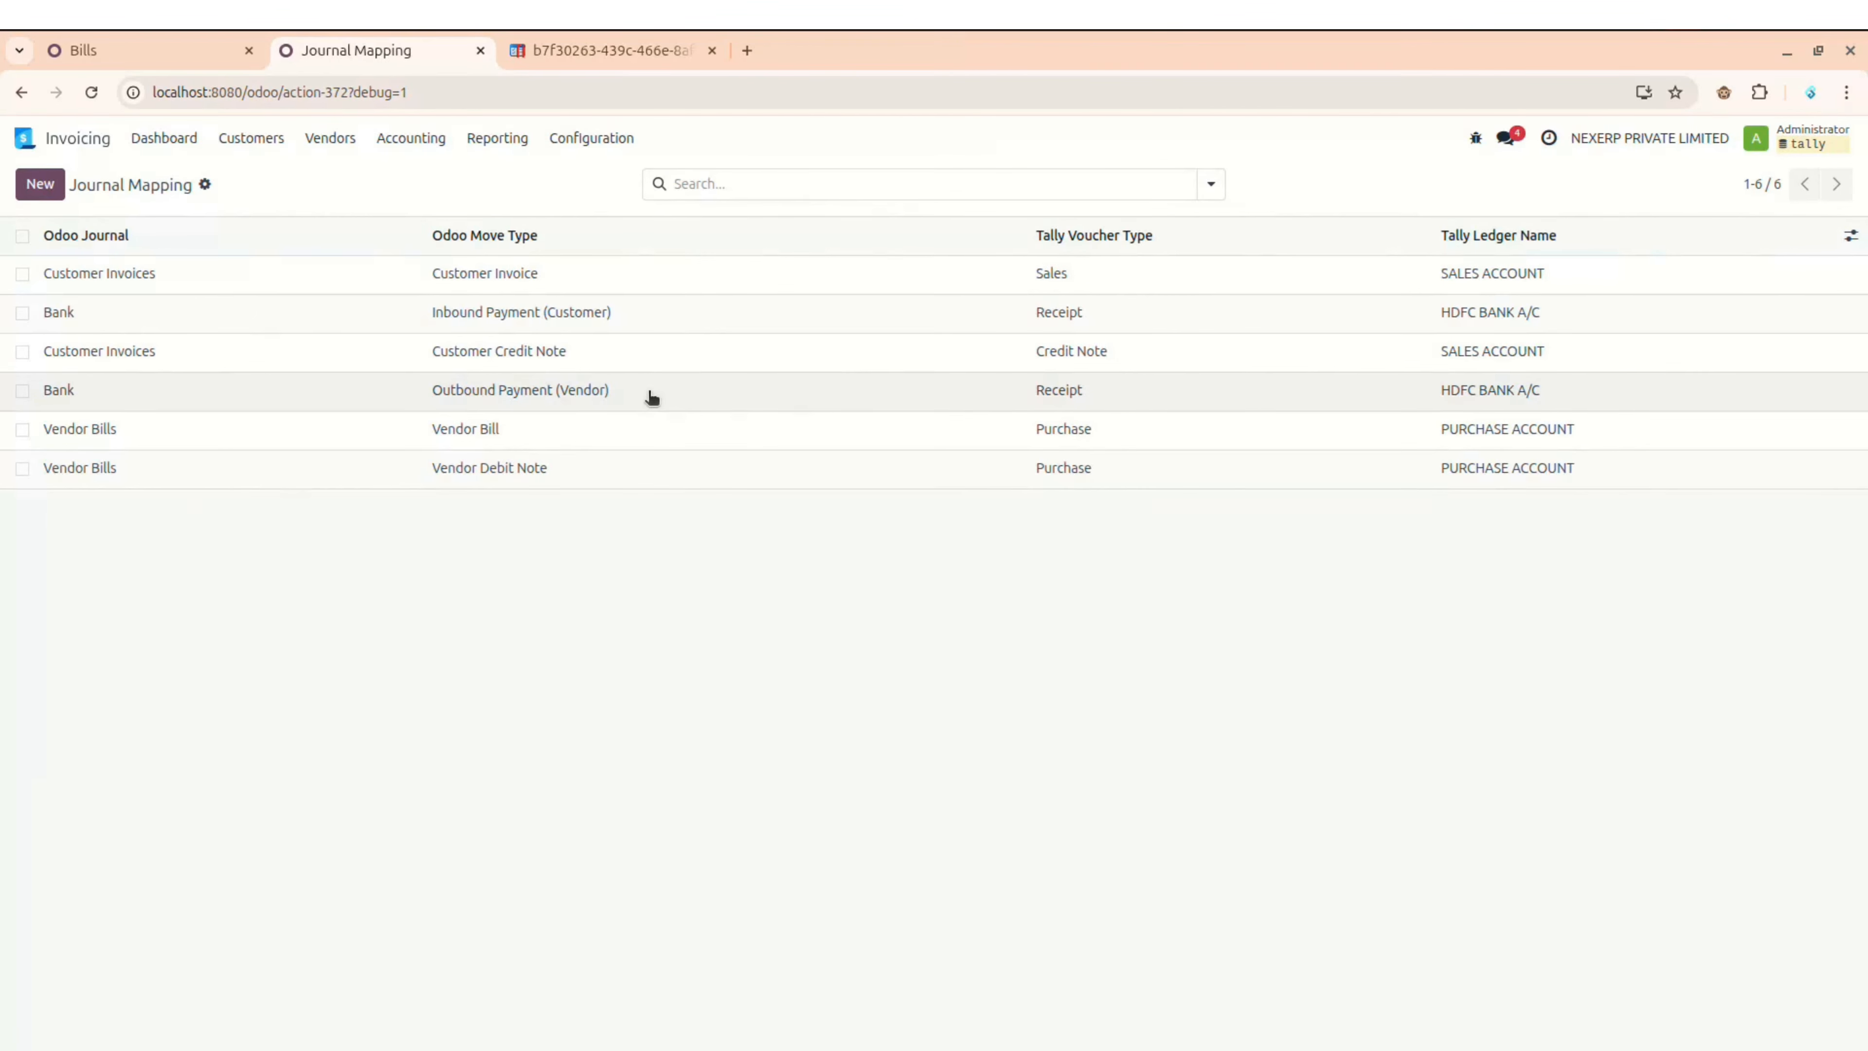
left_click(1101, 398)
left_click(1101, 397)
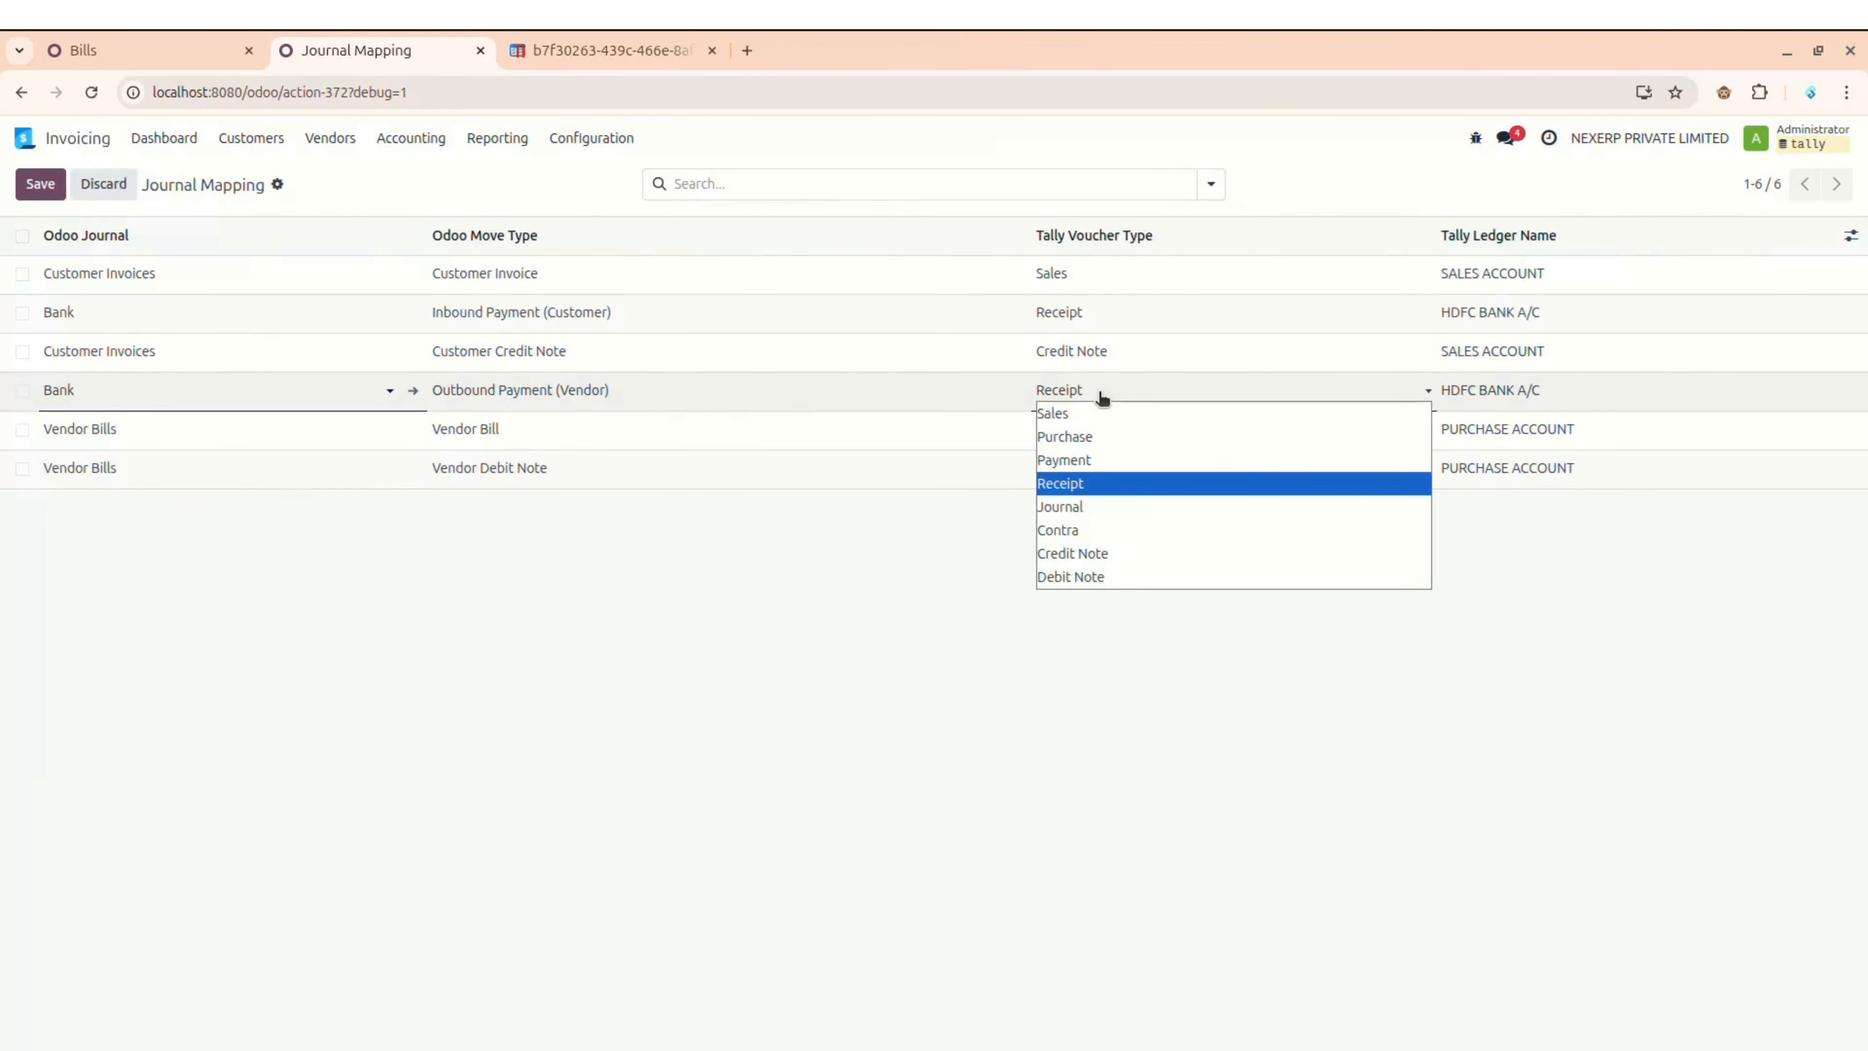
left_click(1091, 456)
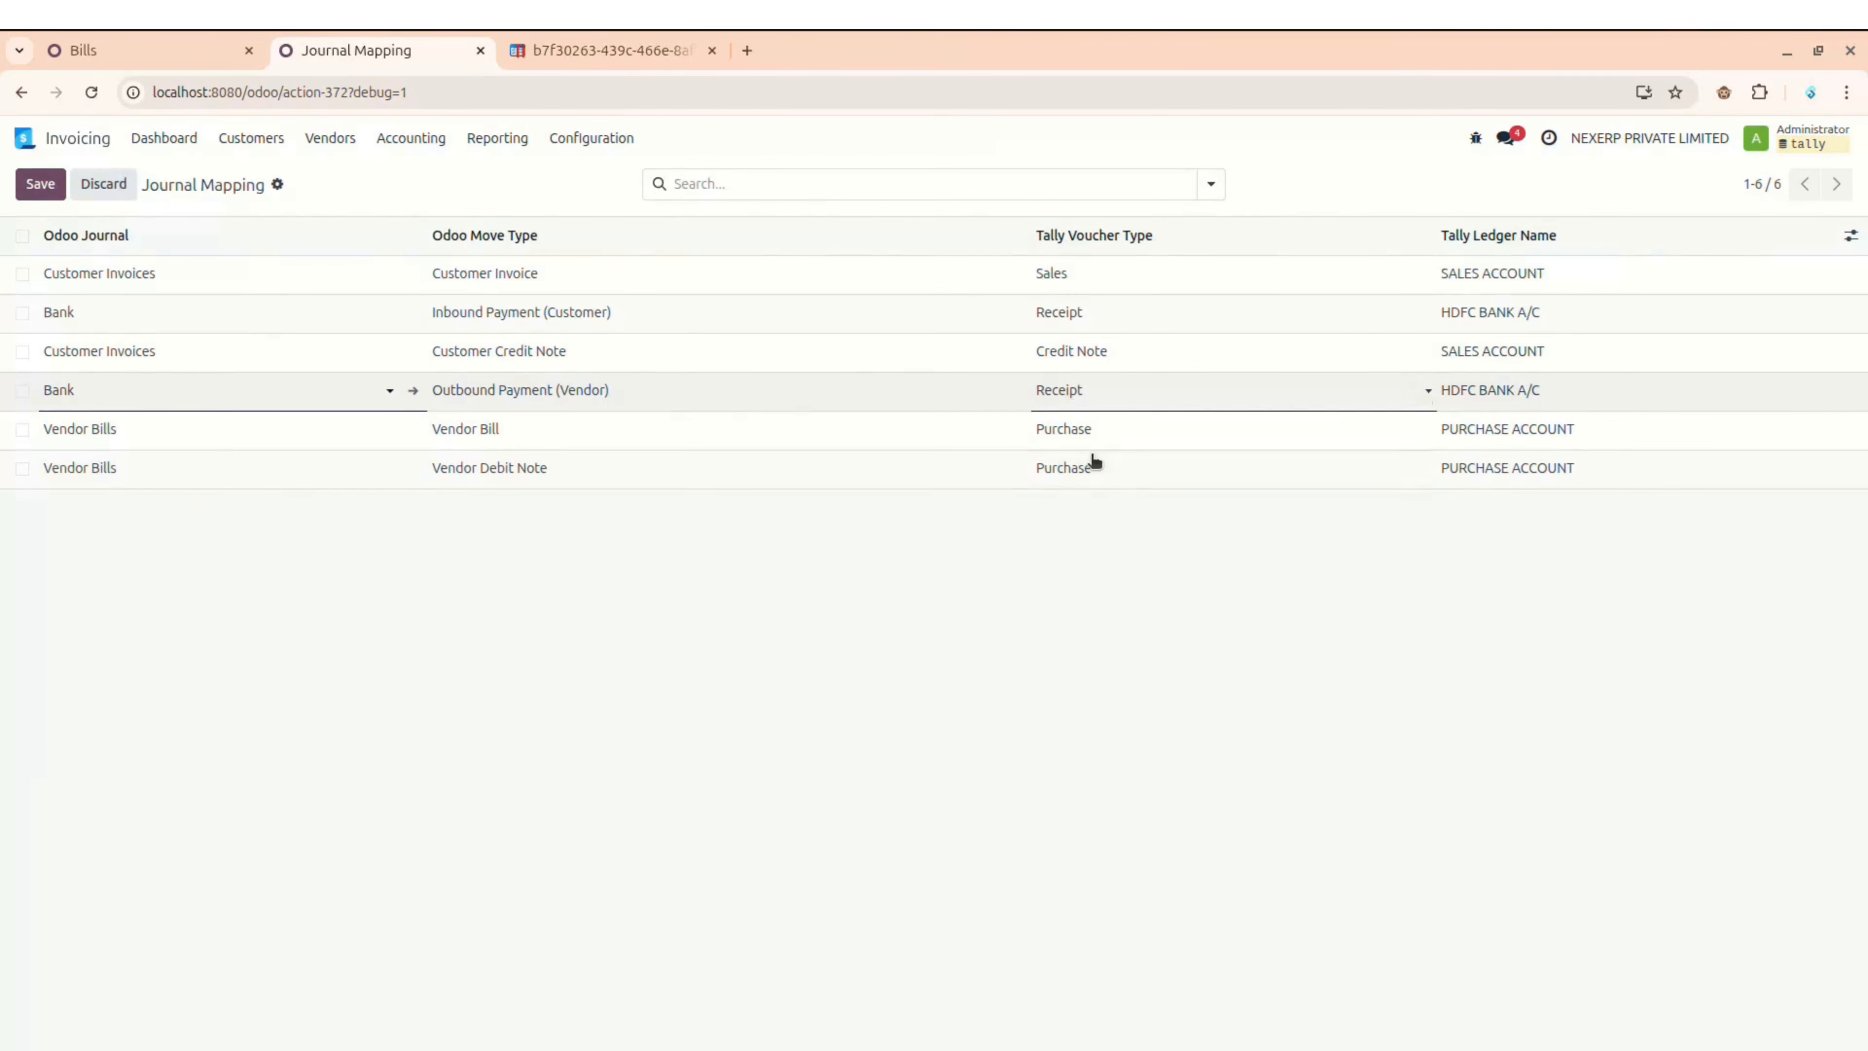
left_click(997, 601)
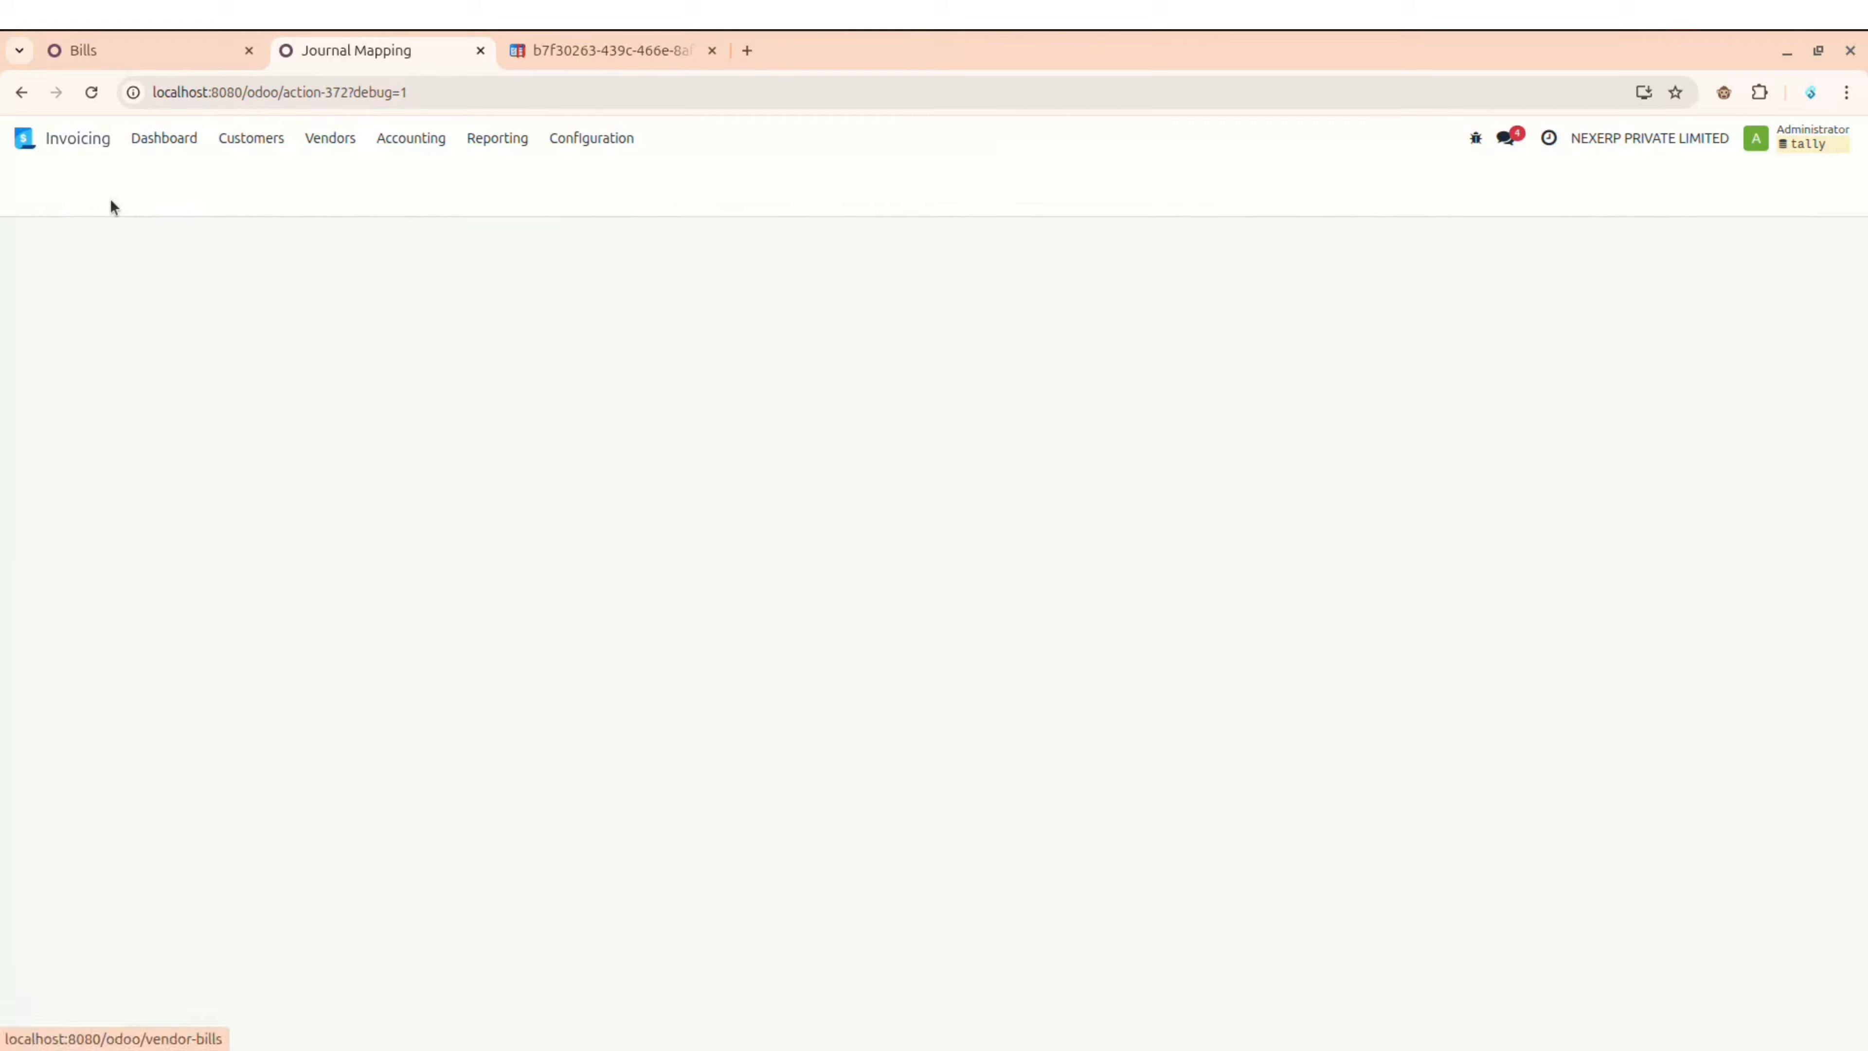
Step: Start a vendor bill for HINDUSTAN COPPER LIMITED with bill date 2 December 2025
left_click(51, 190)
left_click(254, 371)
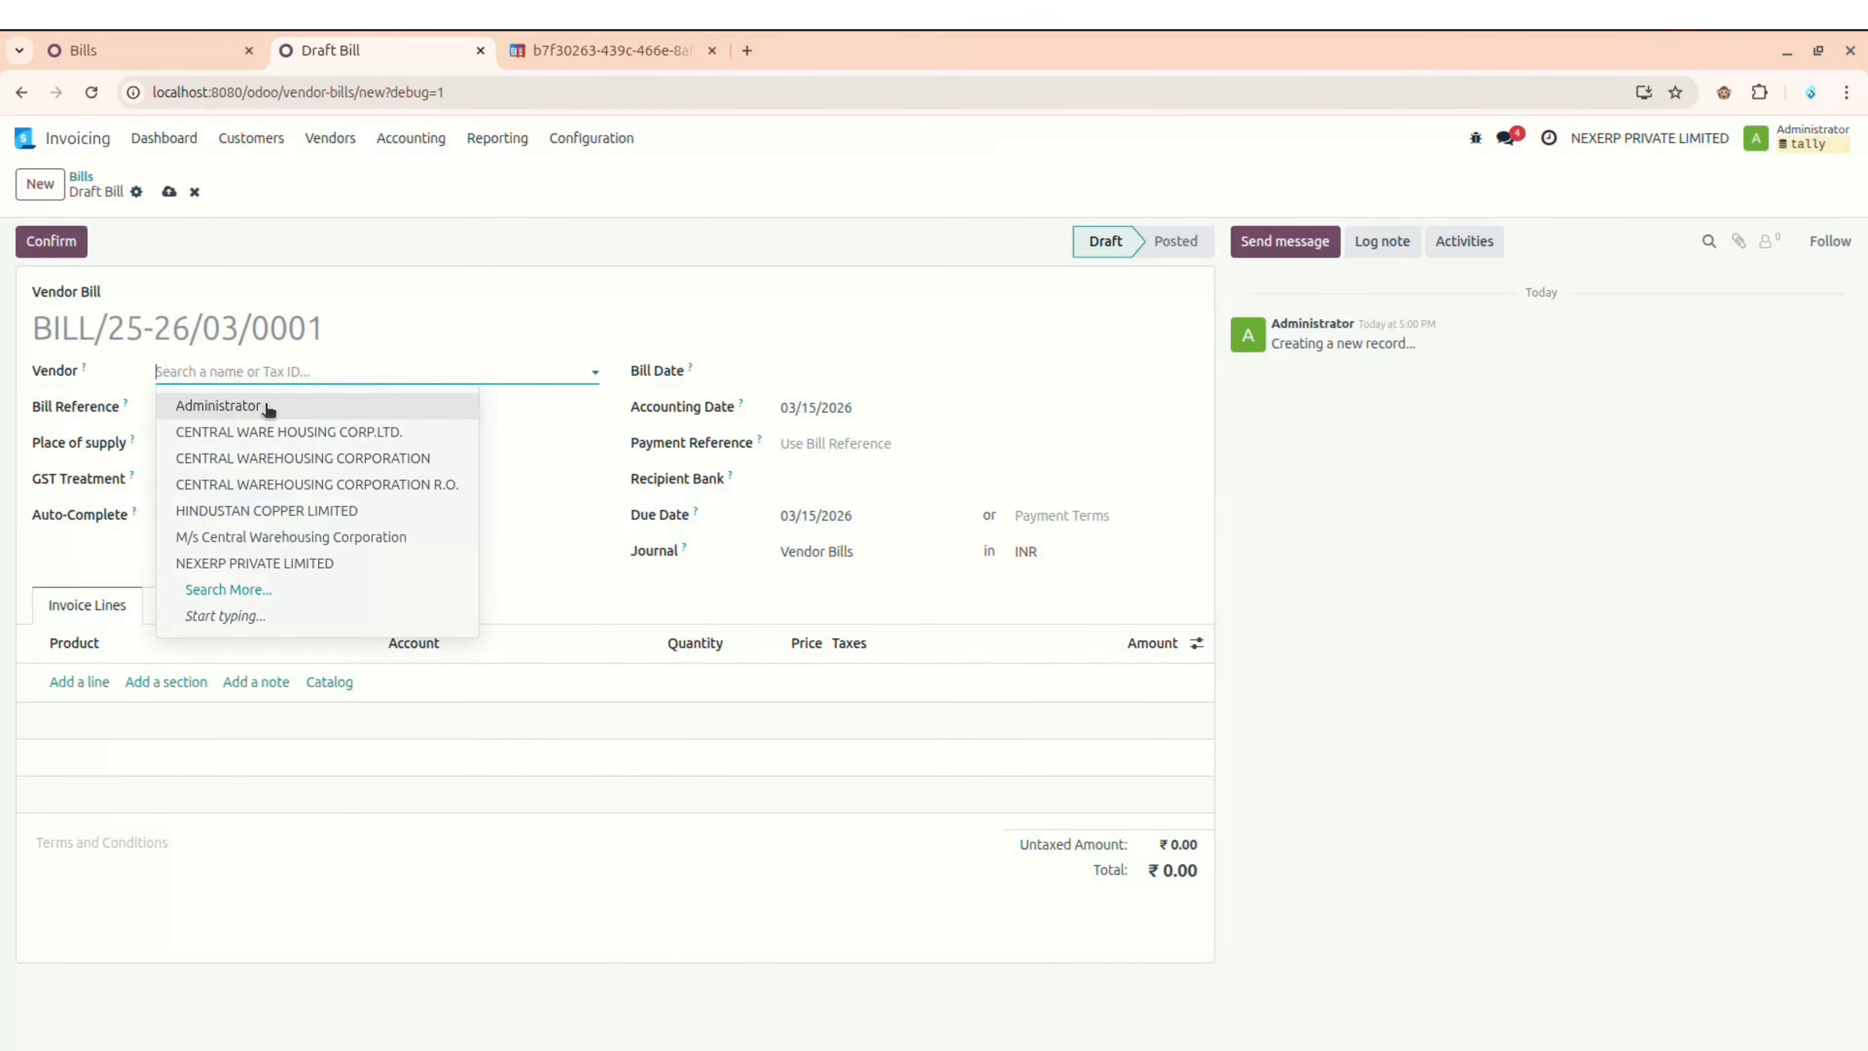
left_click(250, 508)
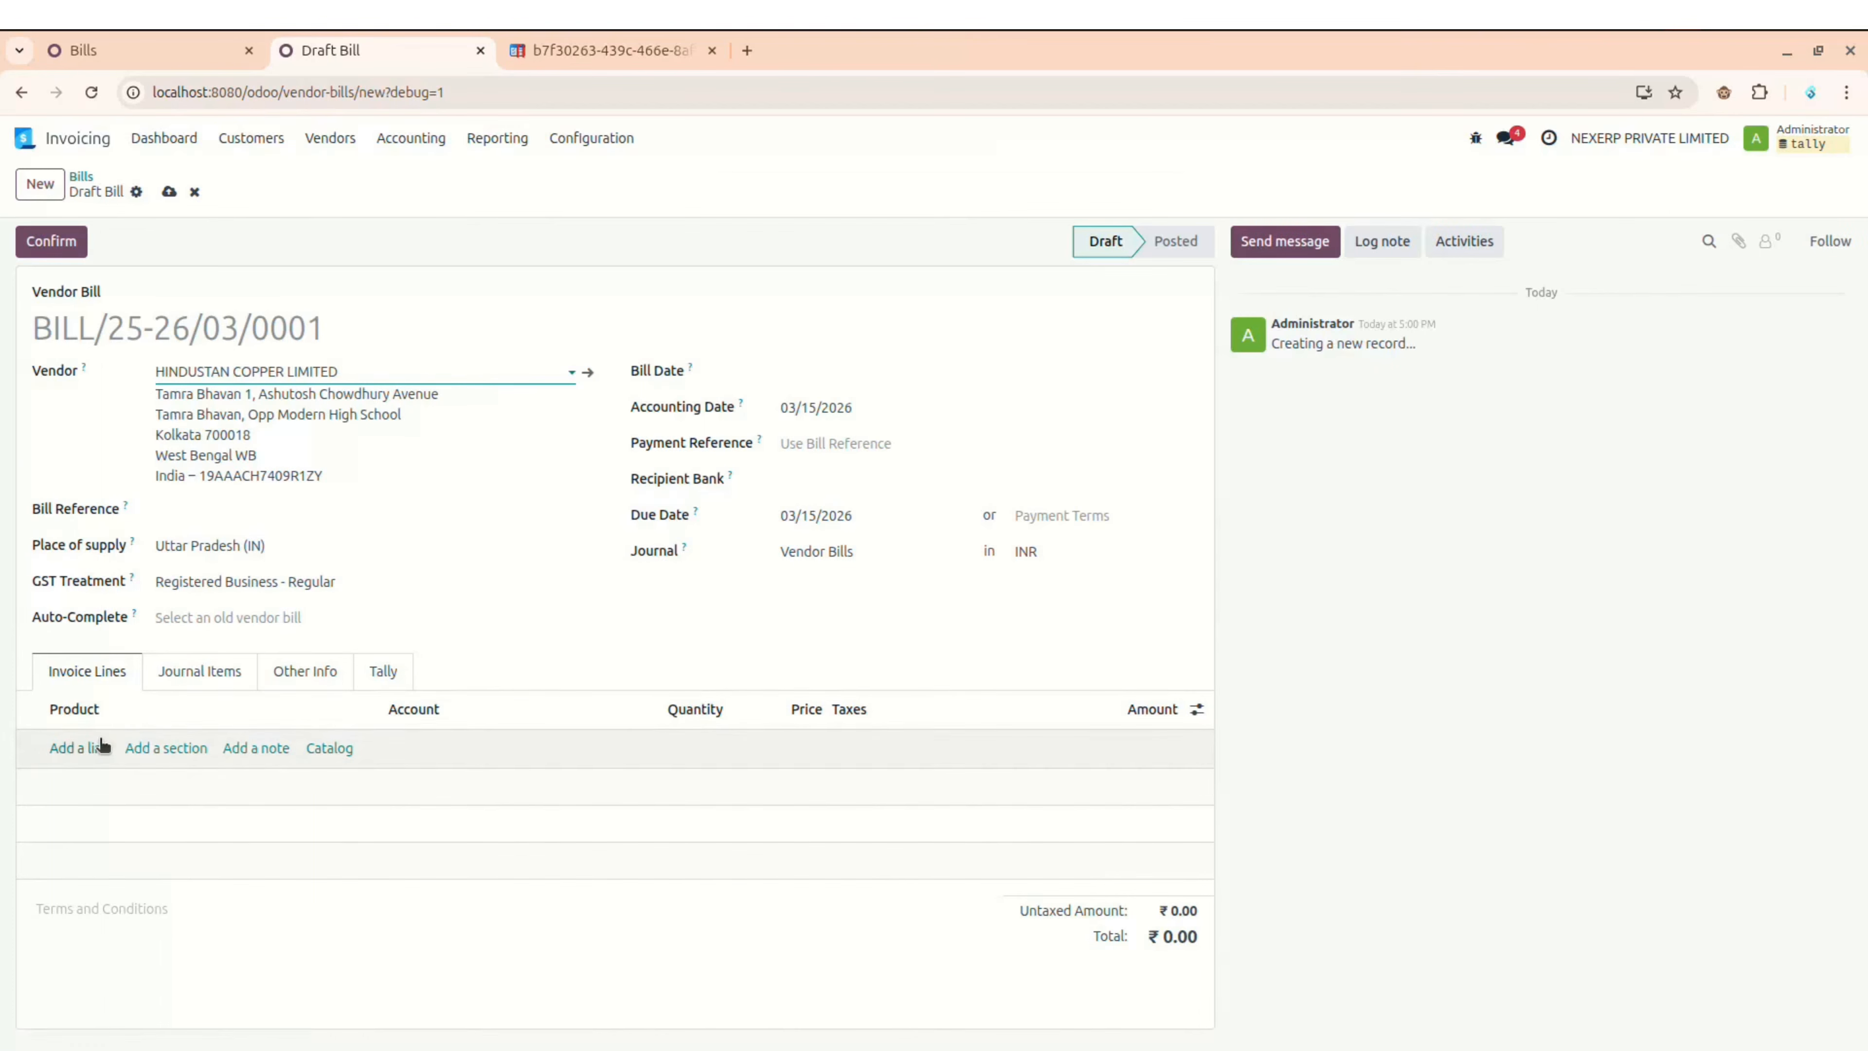
left_click(784, 372)
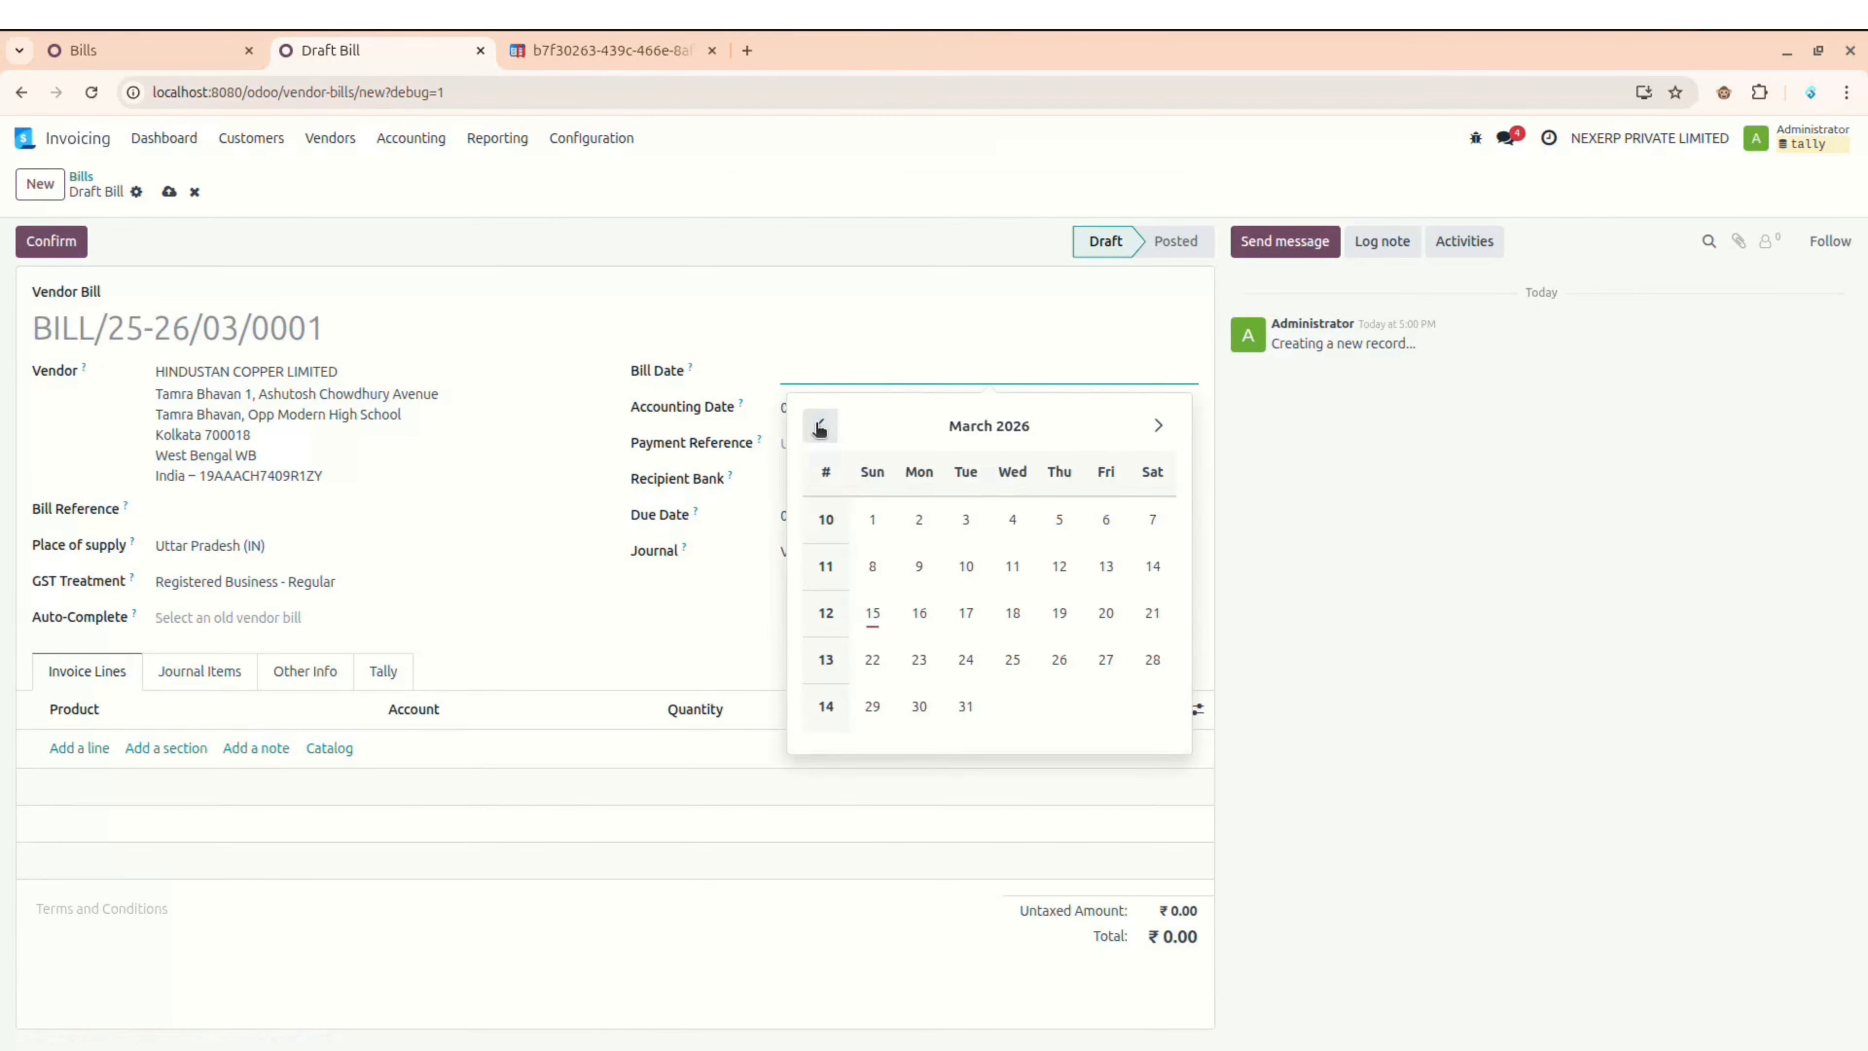
left_click(820, 427)
left_click(820, 426)
left_click(820, 426)
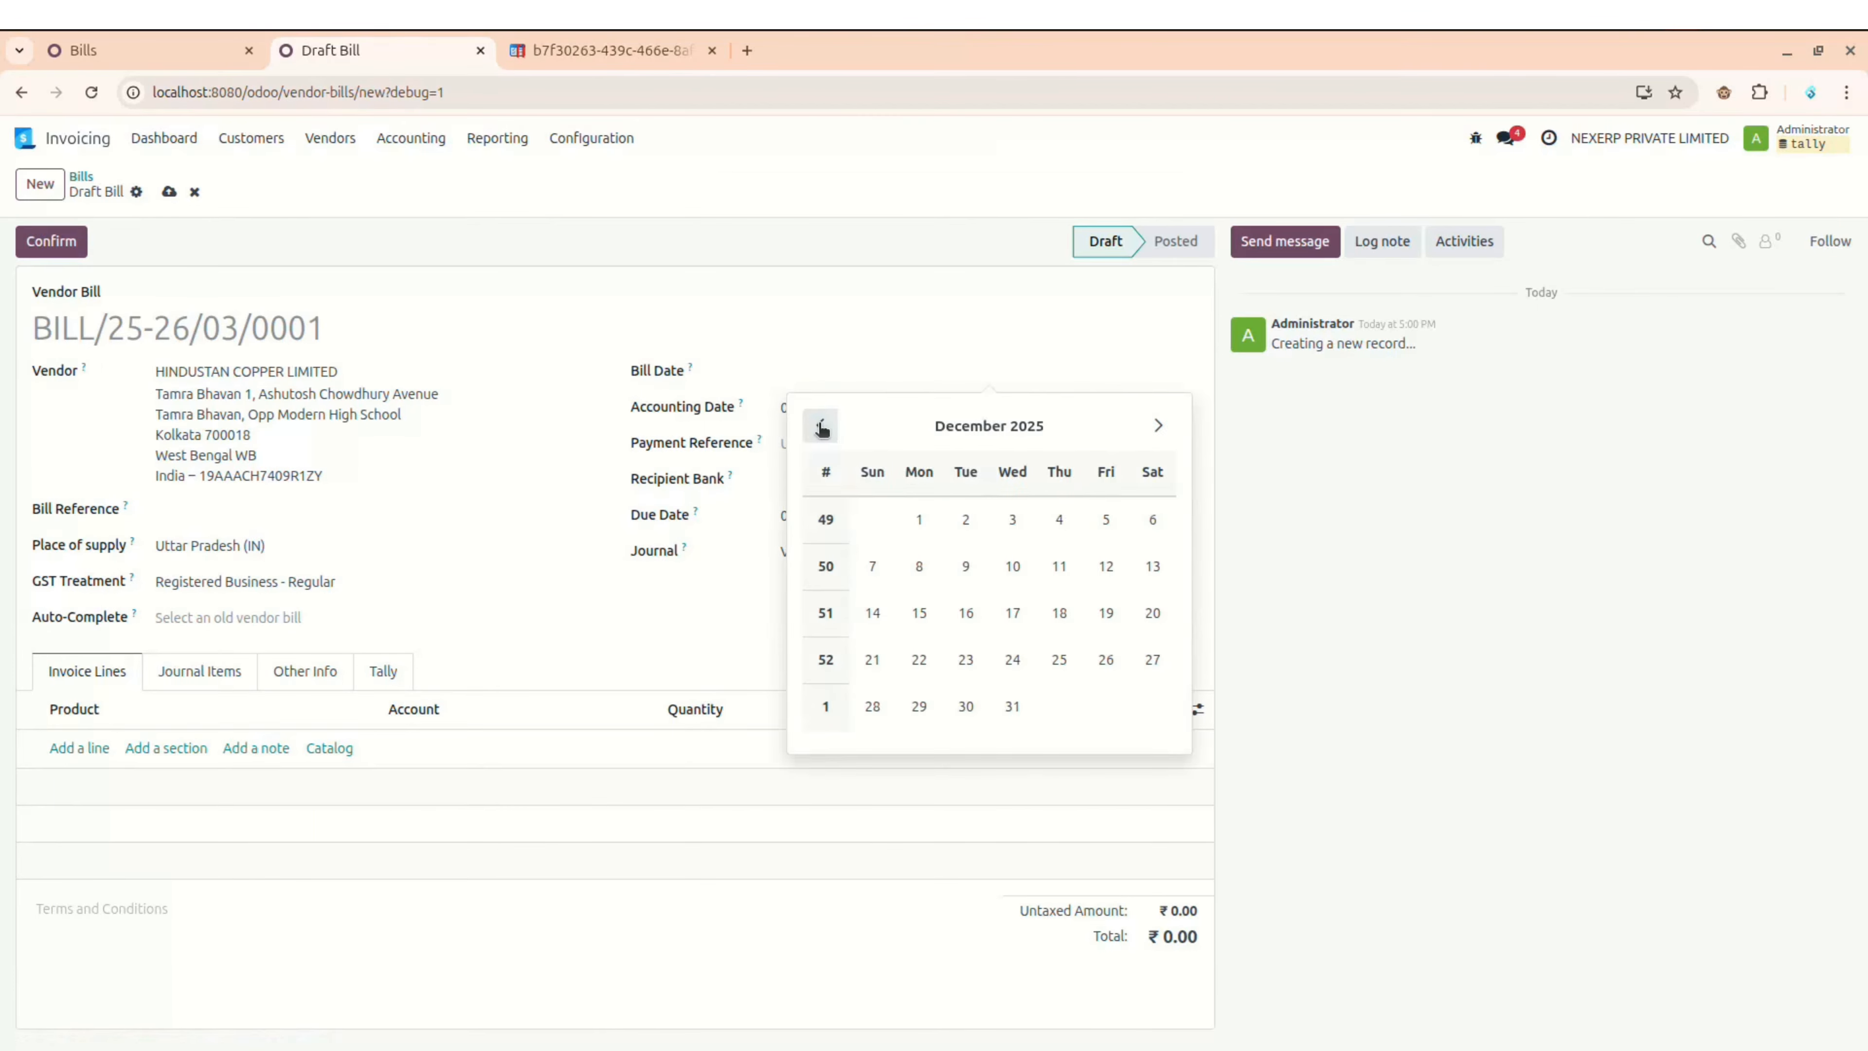
left_click(964, 526)
Step: Set the accounting date to 12/02/2025 and add a new invoice line
left_click(816, 406)
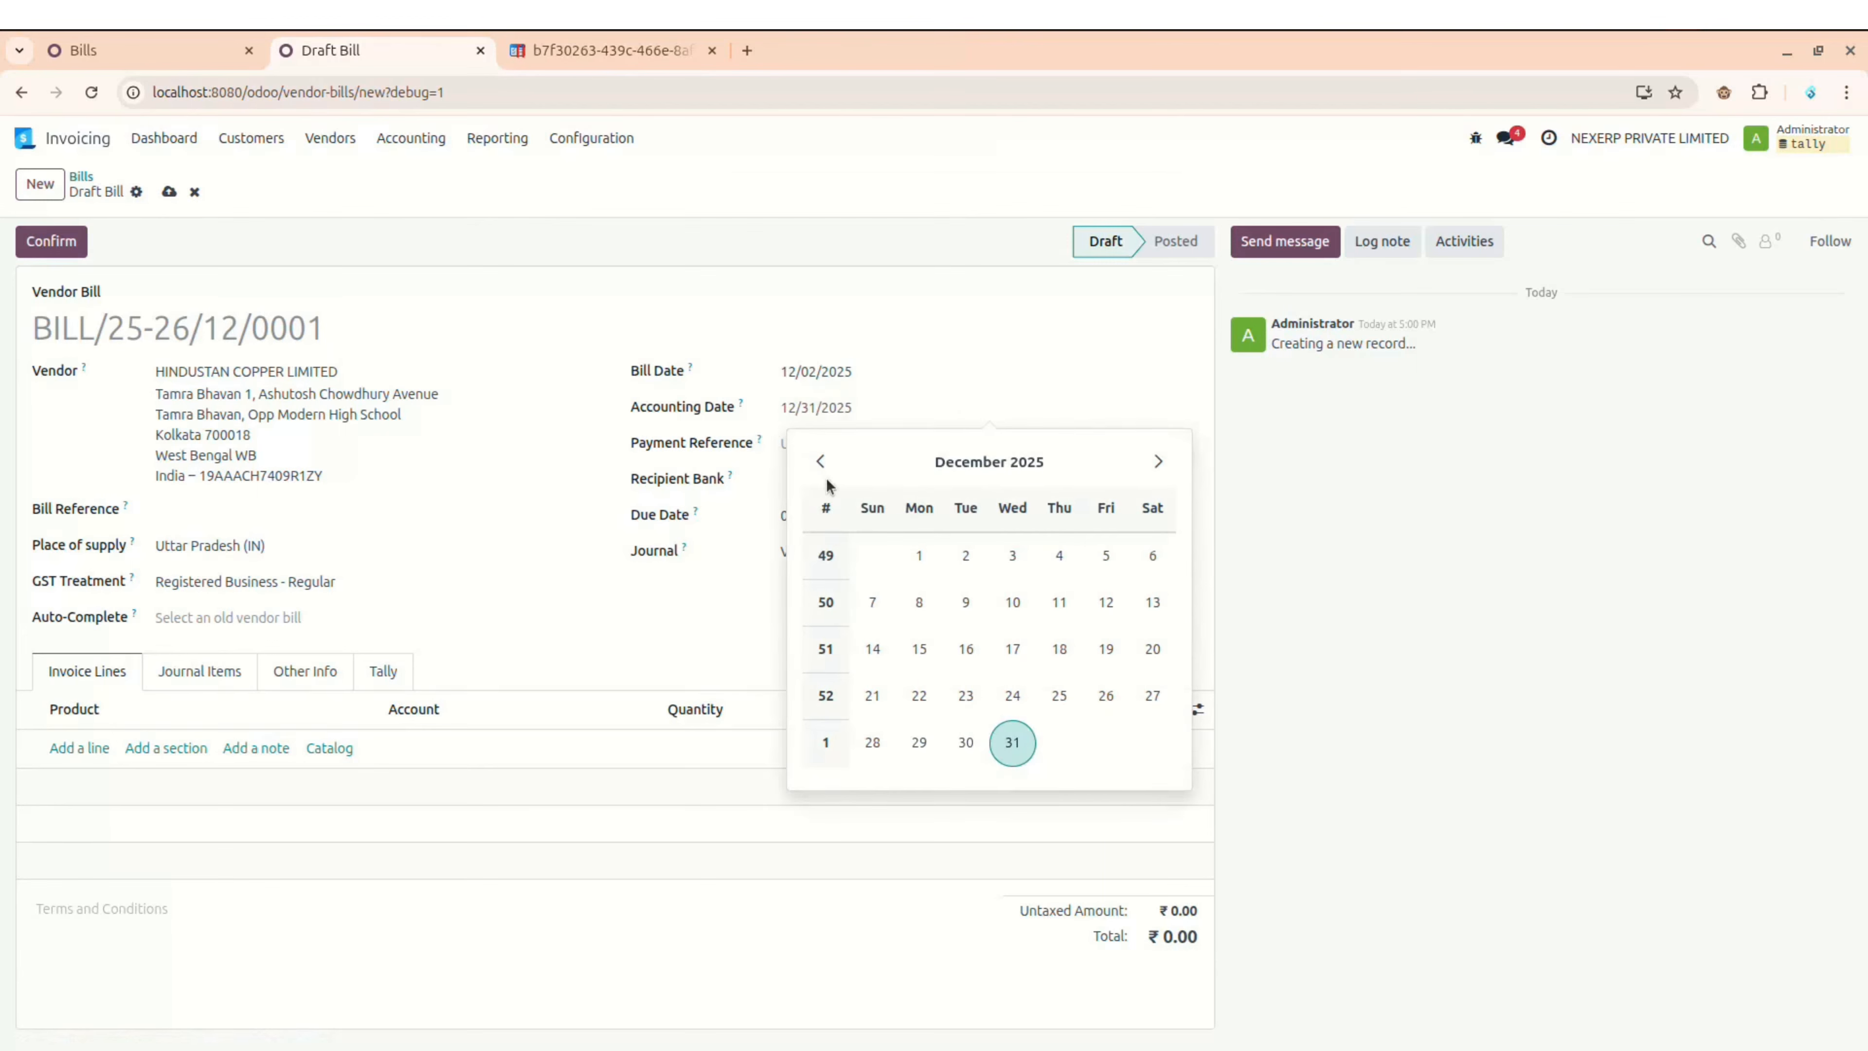
left_click(820, 461)
left_click(820, 461)
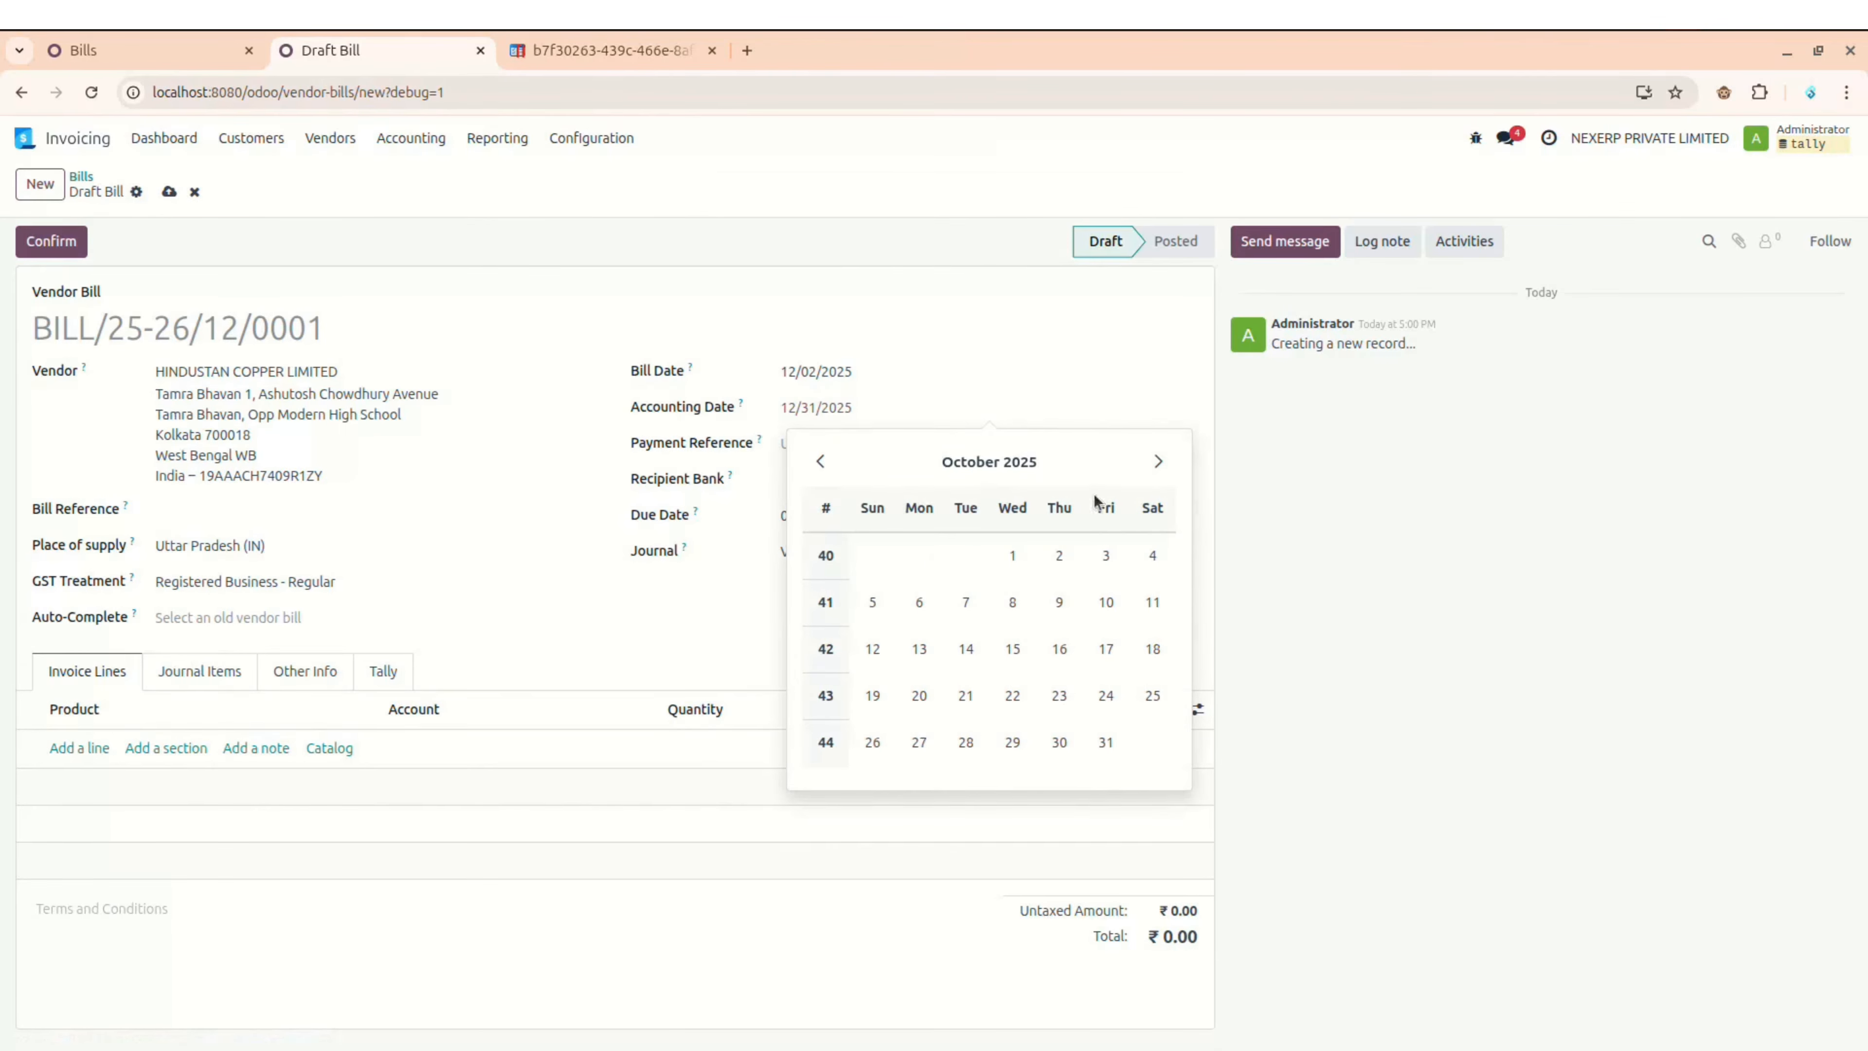
left_click(1151, 459)
left_click(1152, 460)
left_click(965, 555)
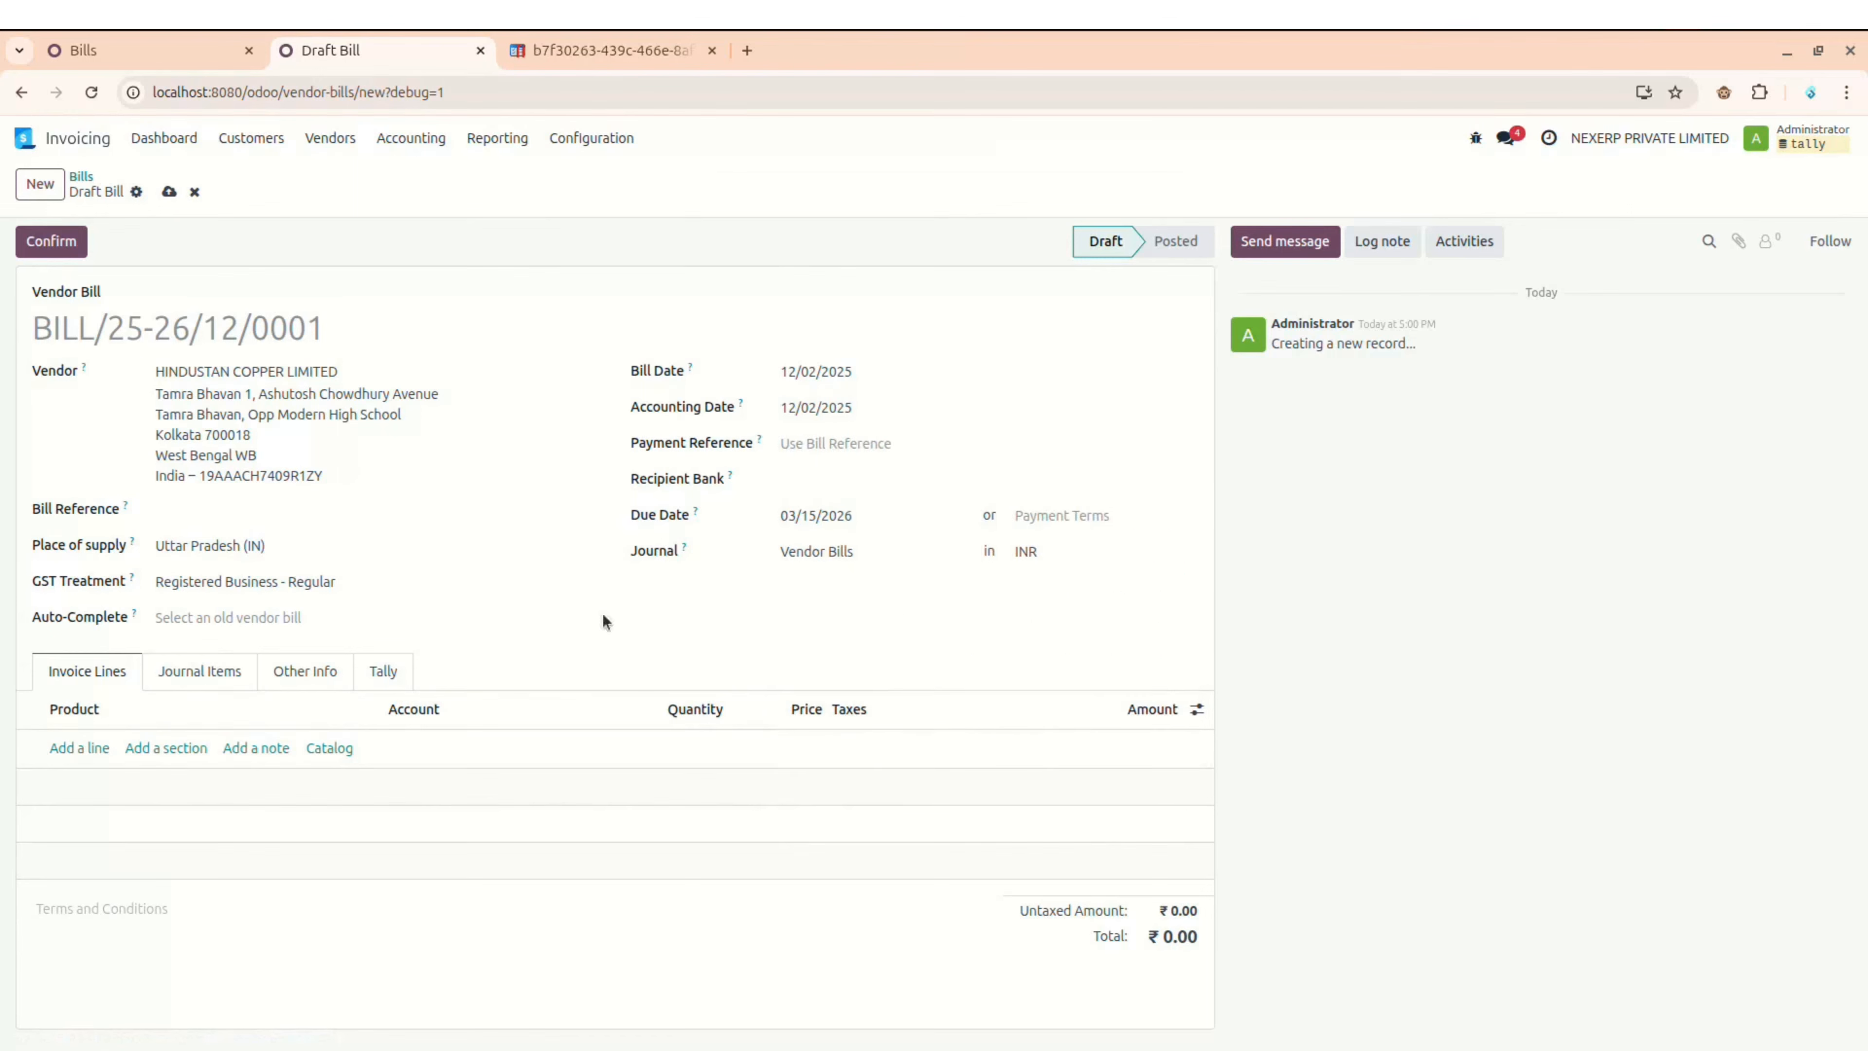
left_click(96, 748)
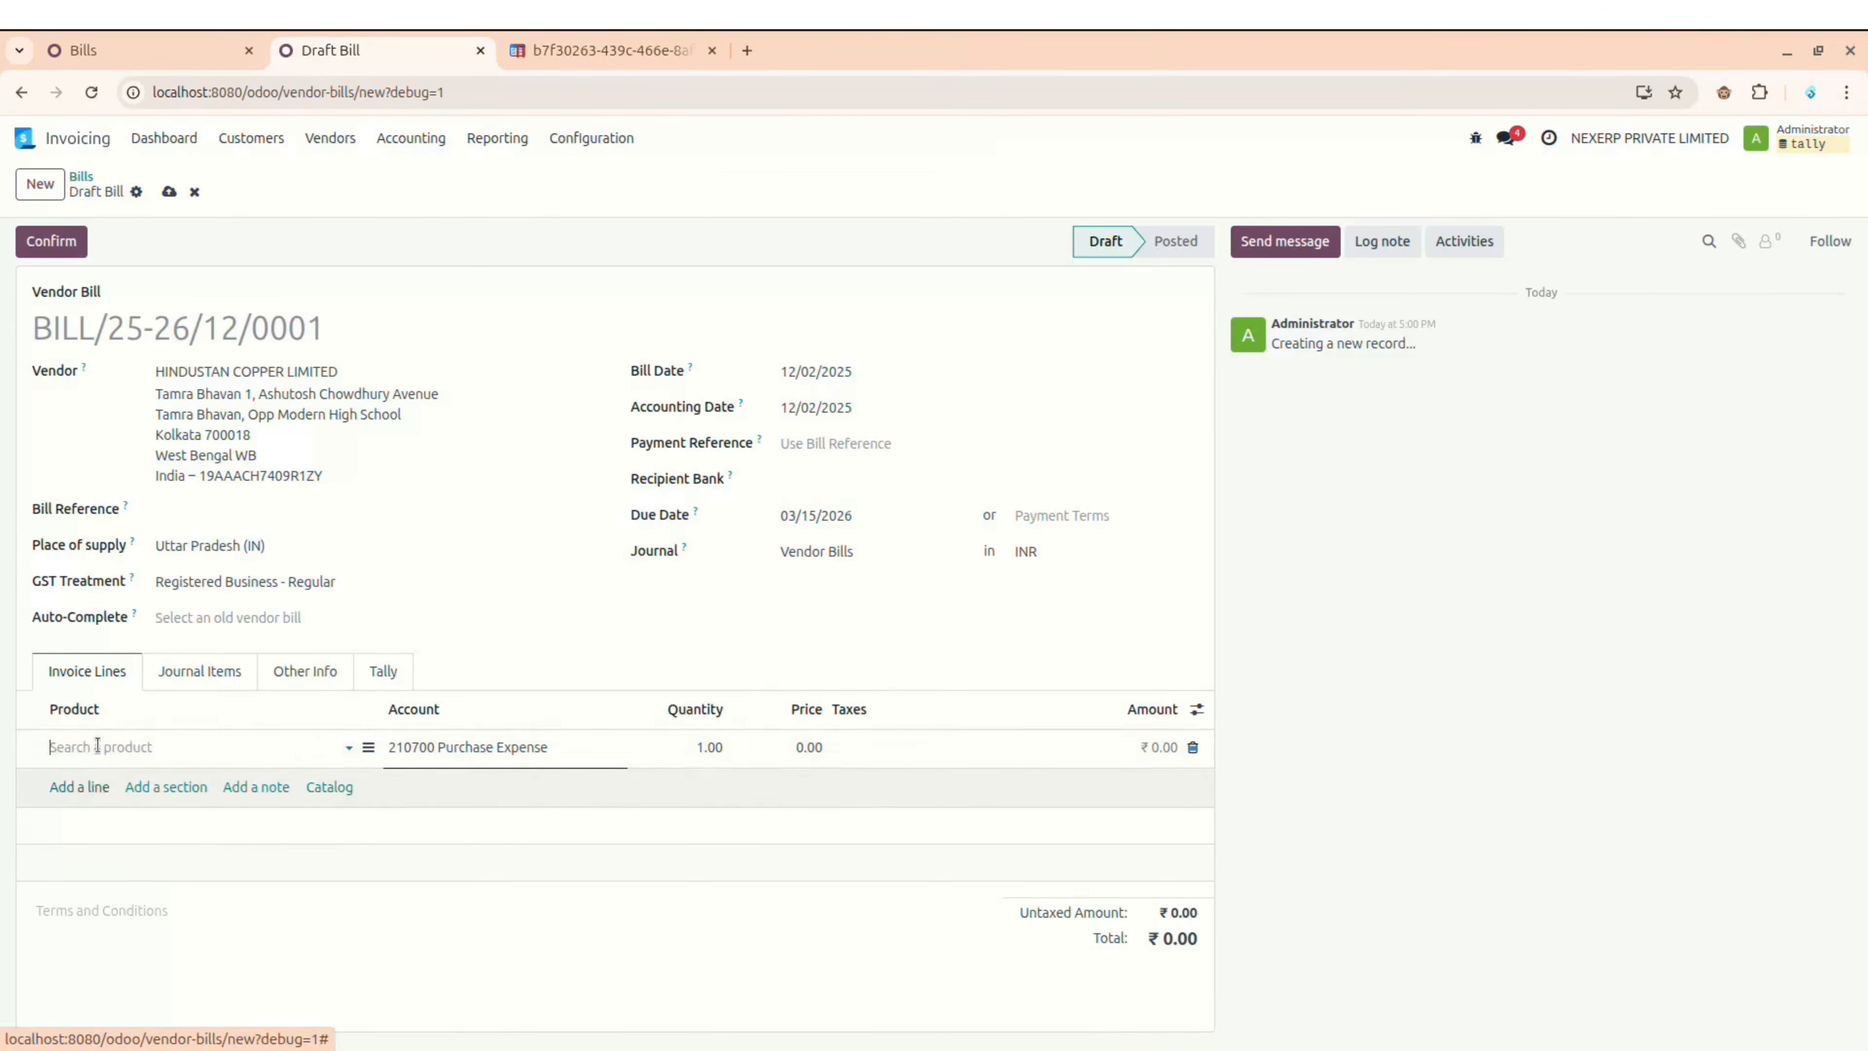
Step: Add an Iphone 17 Pro line with quantity 10 and price 80000
left_click(97, 745)
left_click(126, 803)
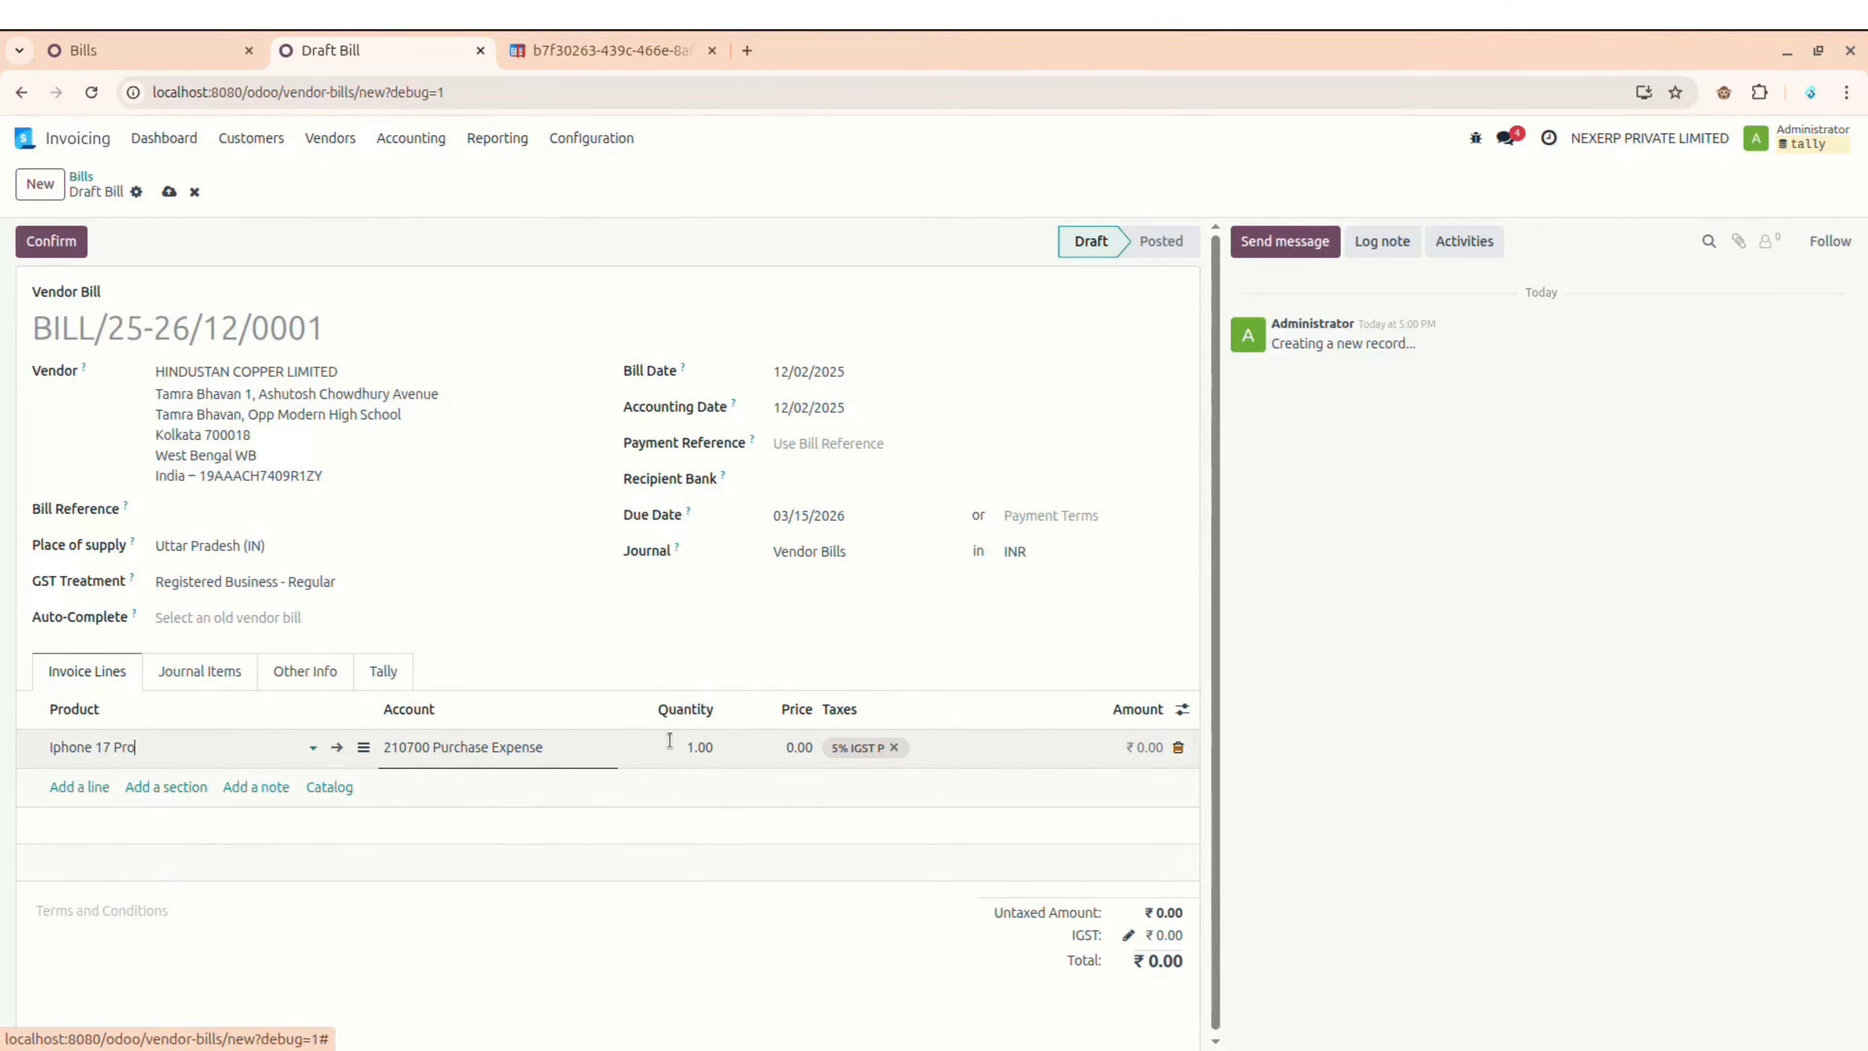
left_click(695, 745)
type("10")
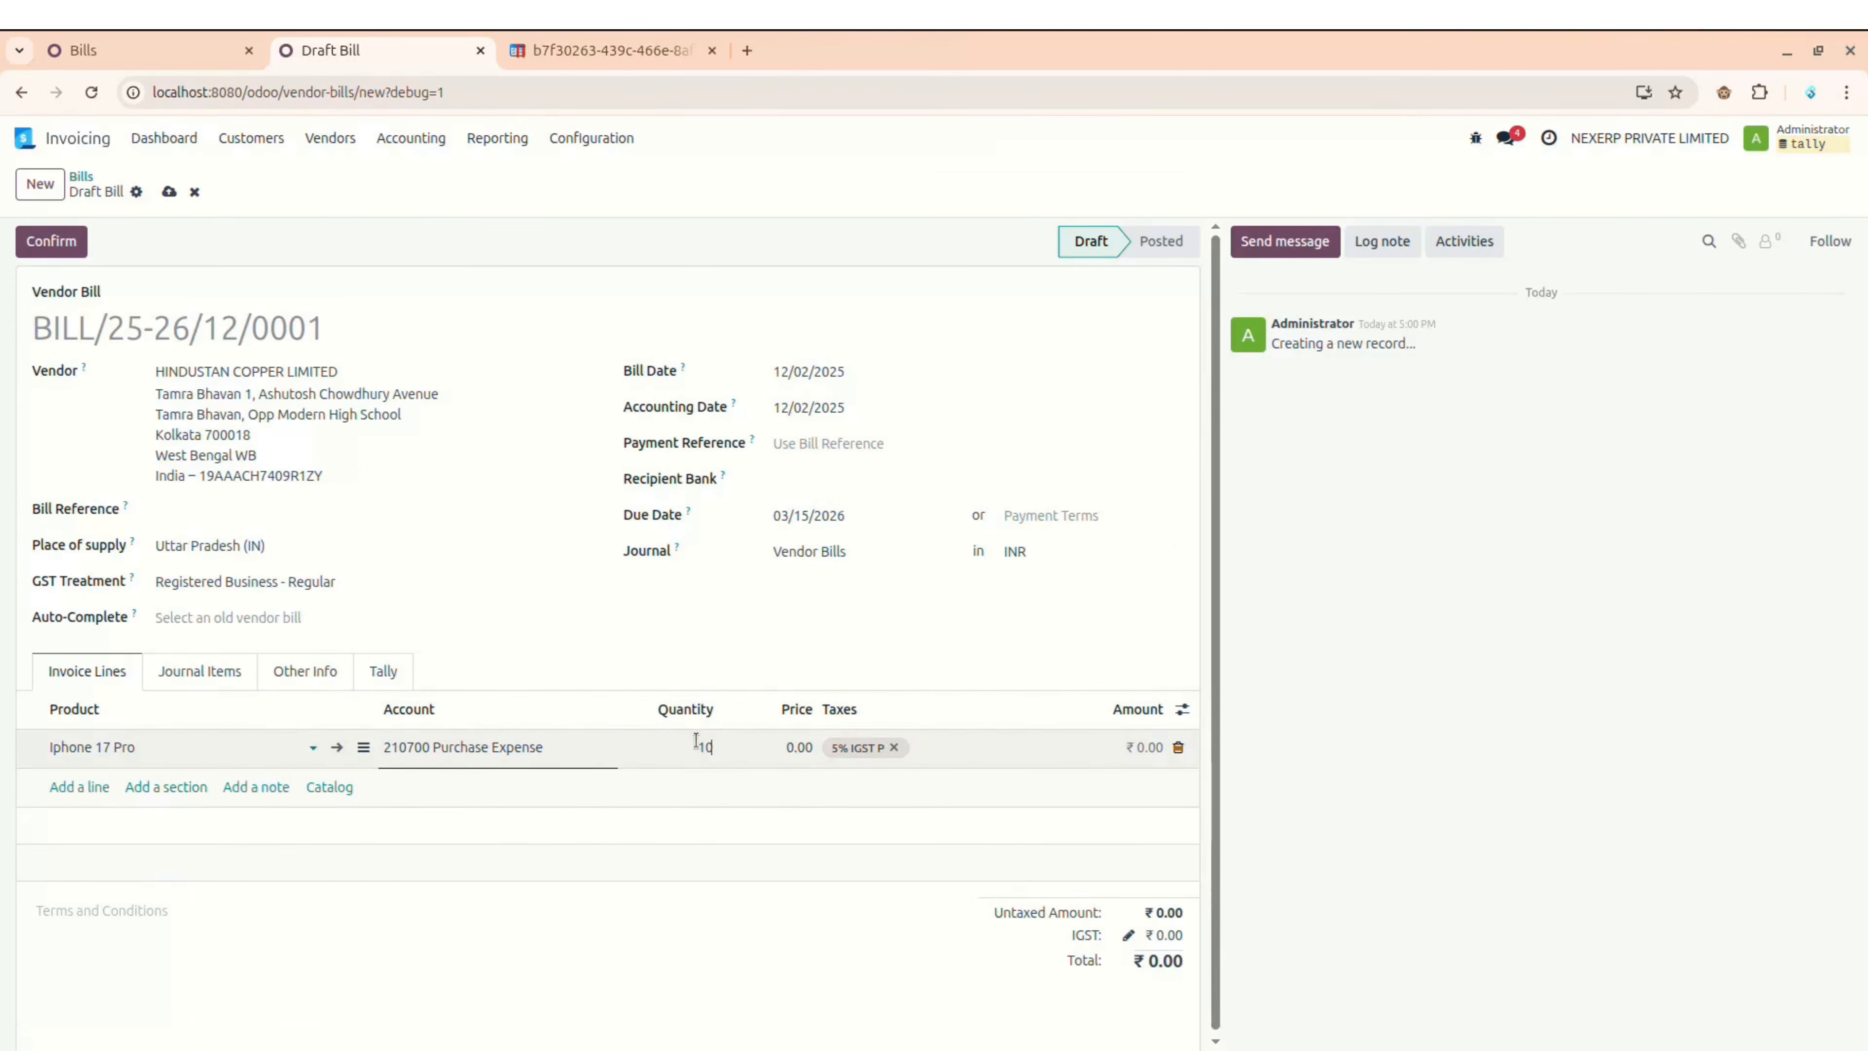
left_click(796, 745)
type("80000")
left_click(893, 746)
type("1")
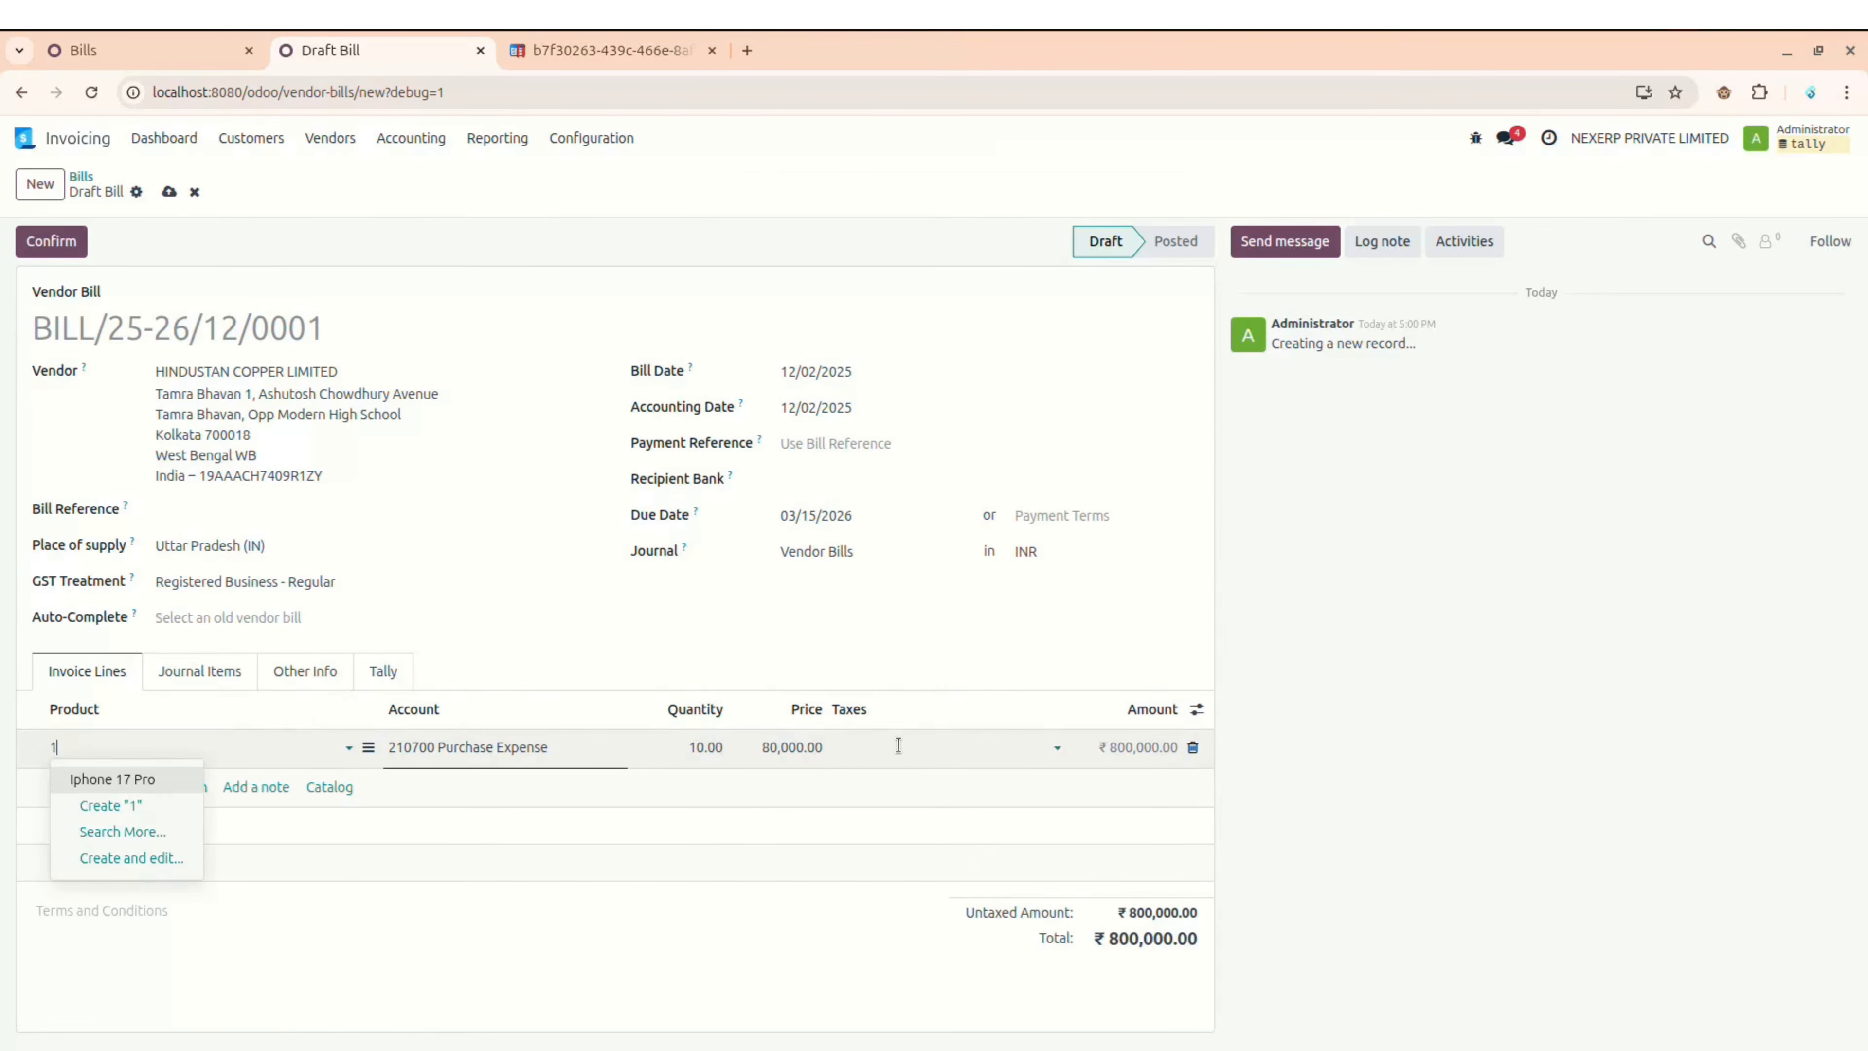
key("Tab")
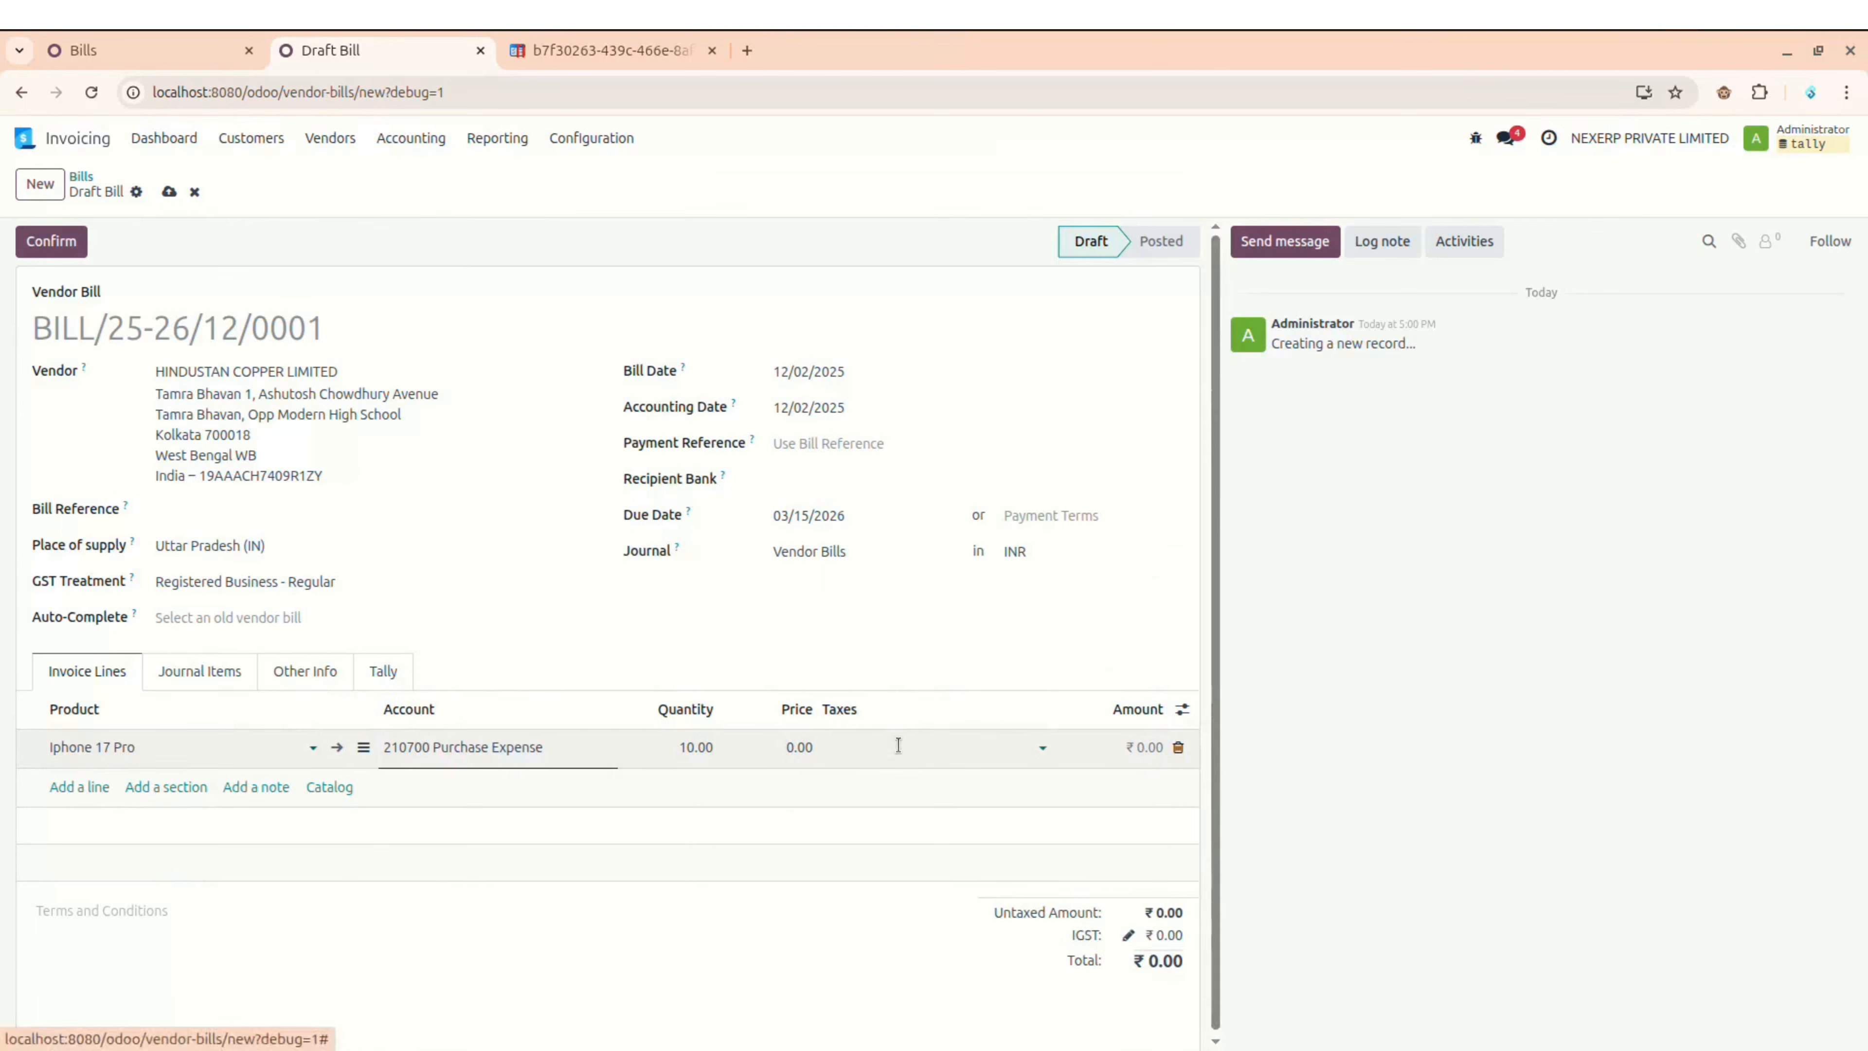
Step: Apply the 18% GST P tax, settle the unit price at 80,000.00, and save the bill
left_click(898, 745)
type("18")
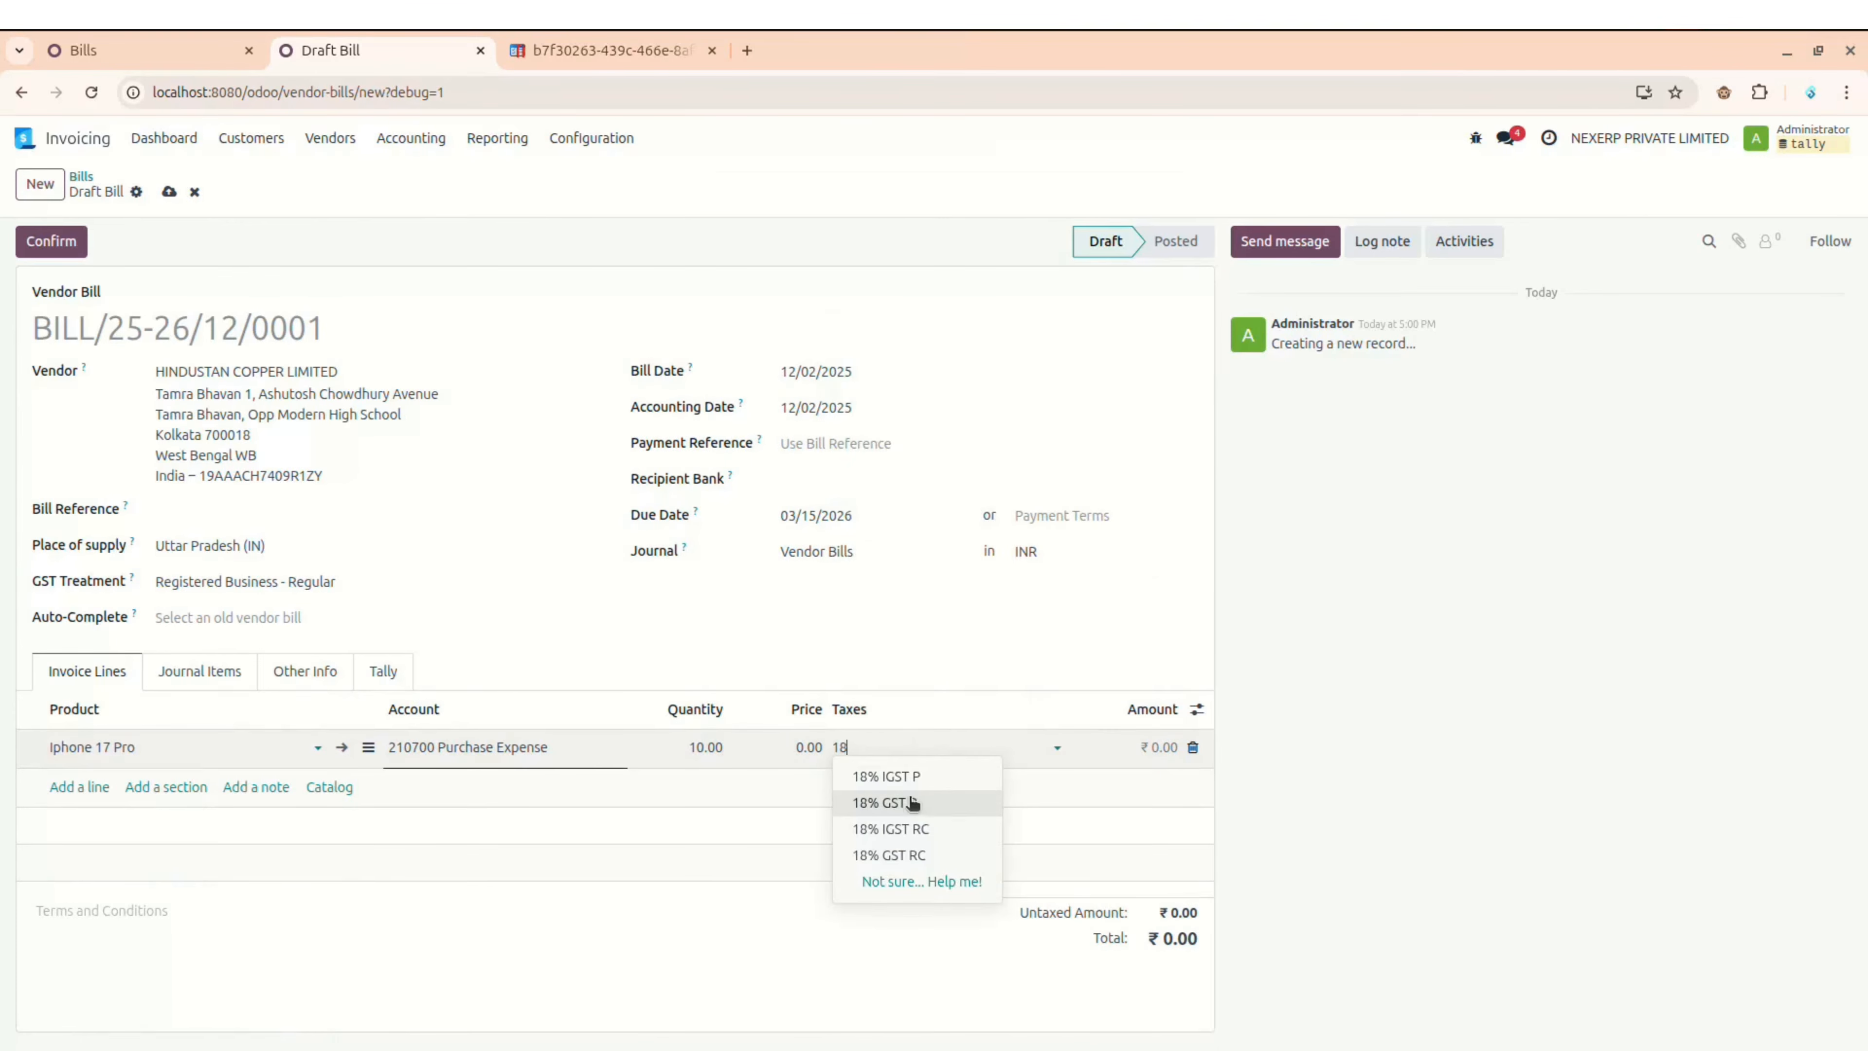
left_click(912, 803)
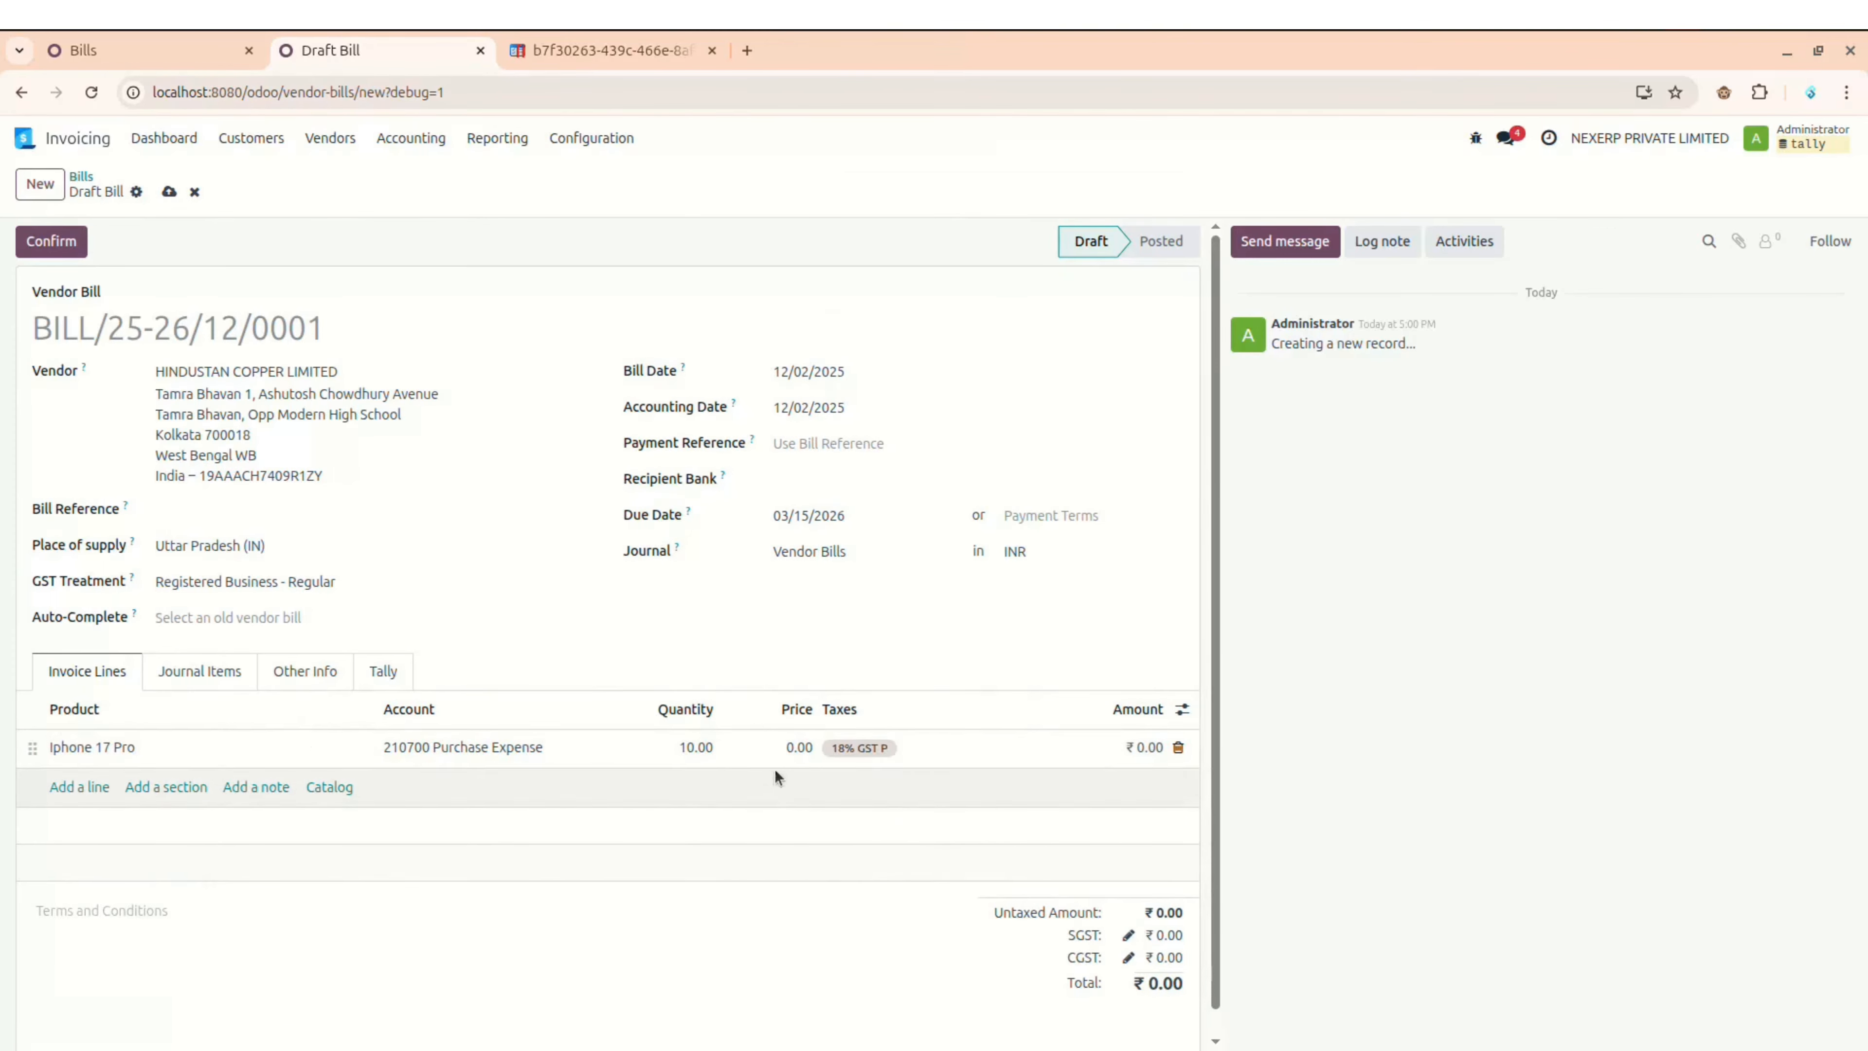
left_click(794, 748)
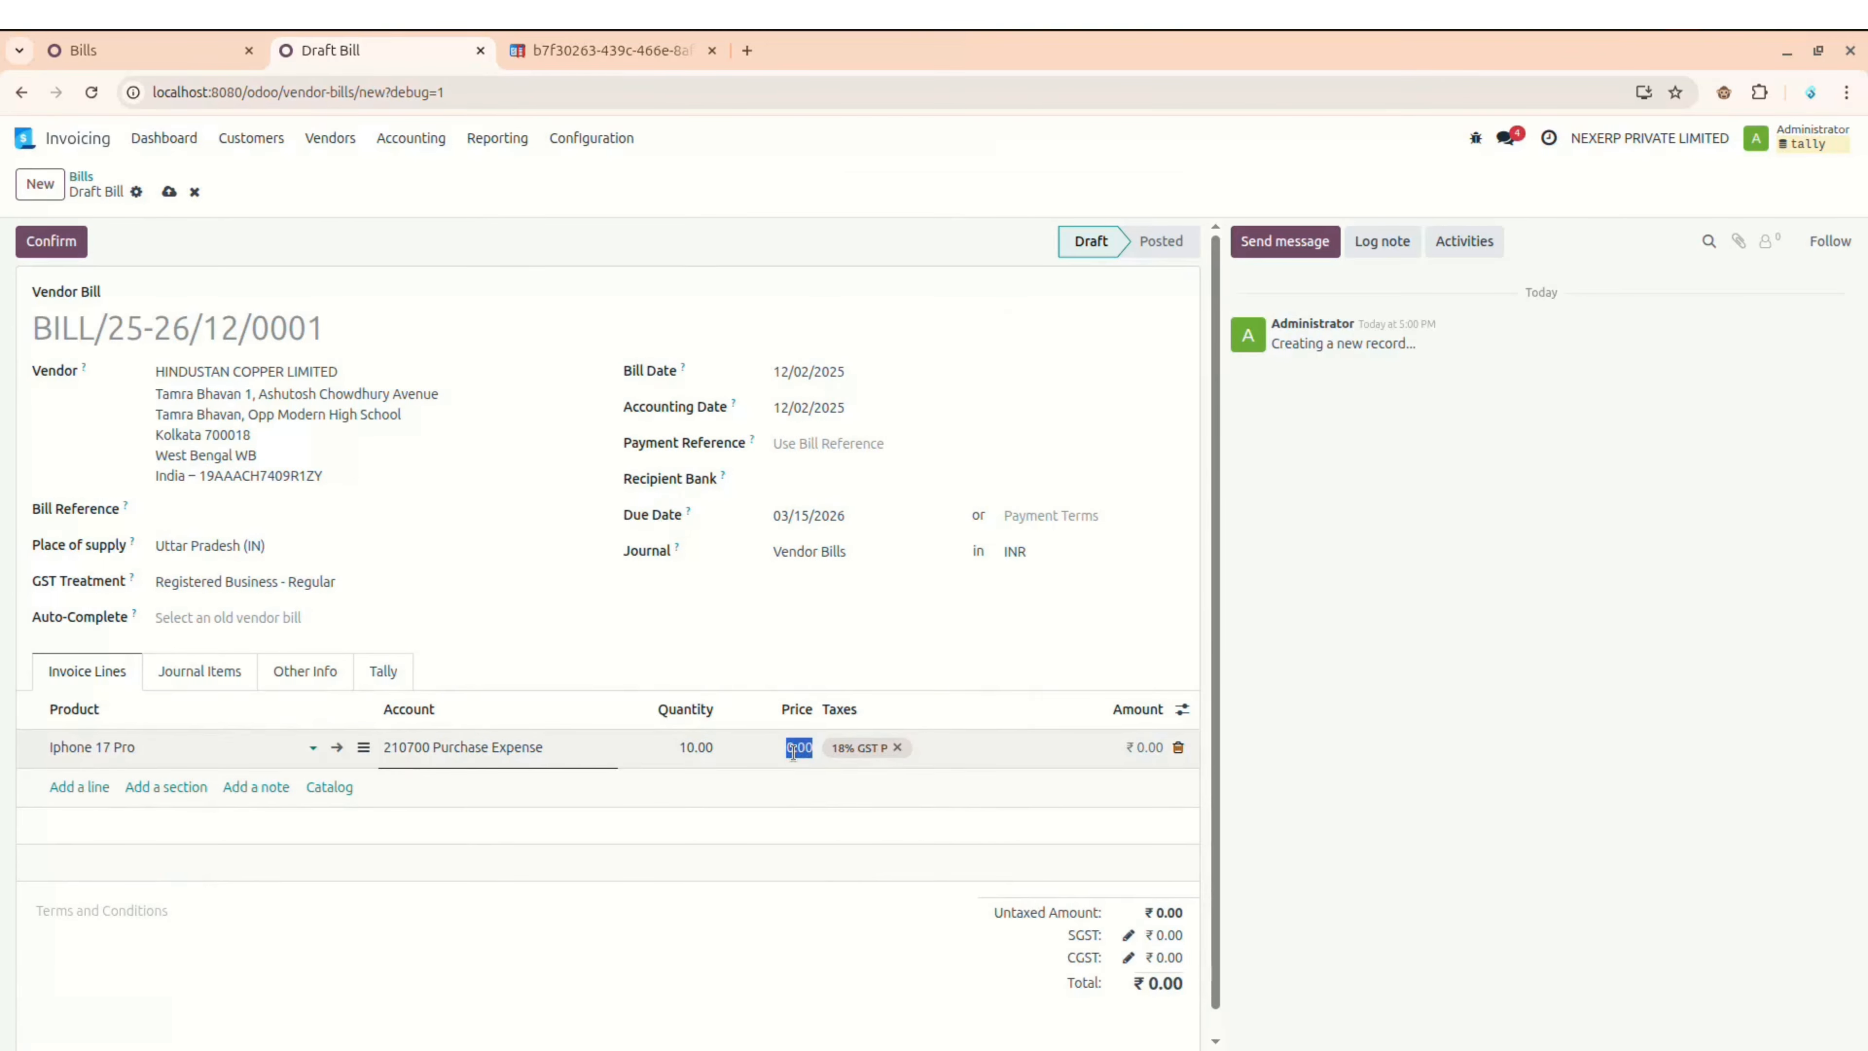
key("BackSpace")
type("500")
left_click(1008, 616)
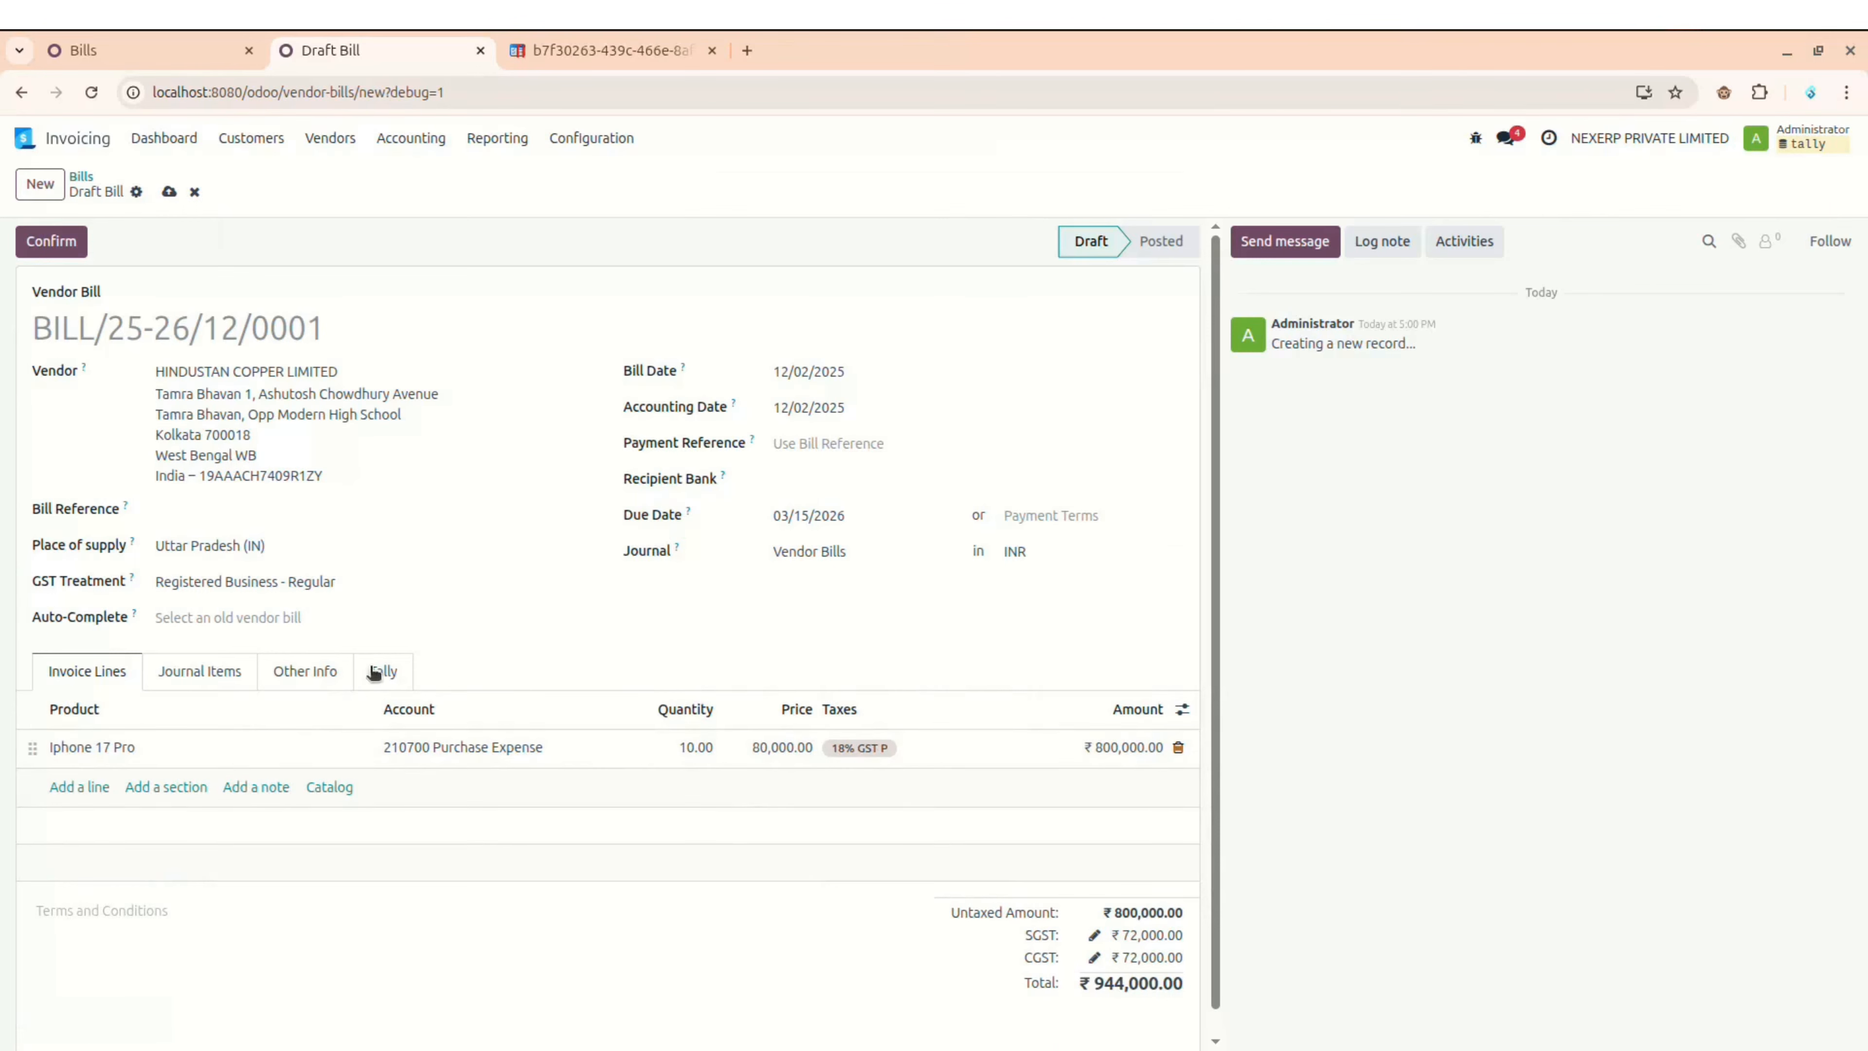
left_click(169, 191)
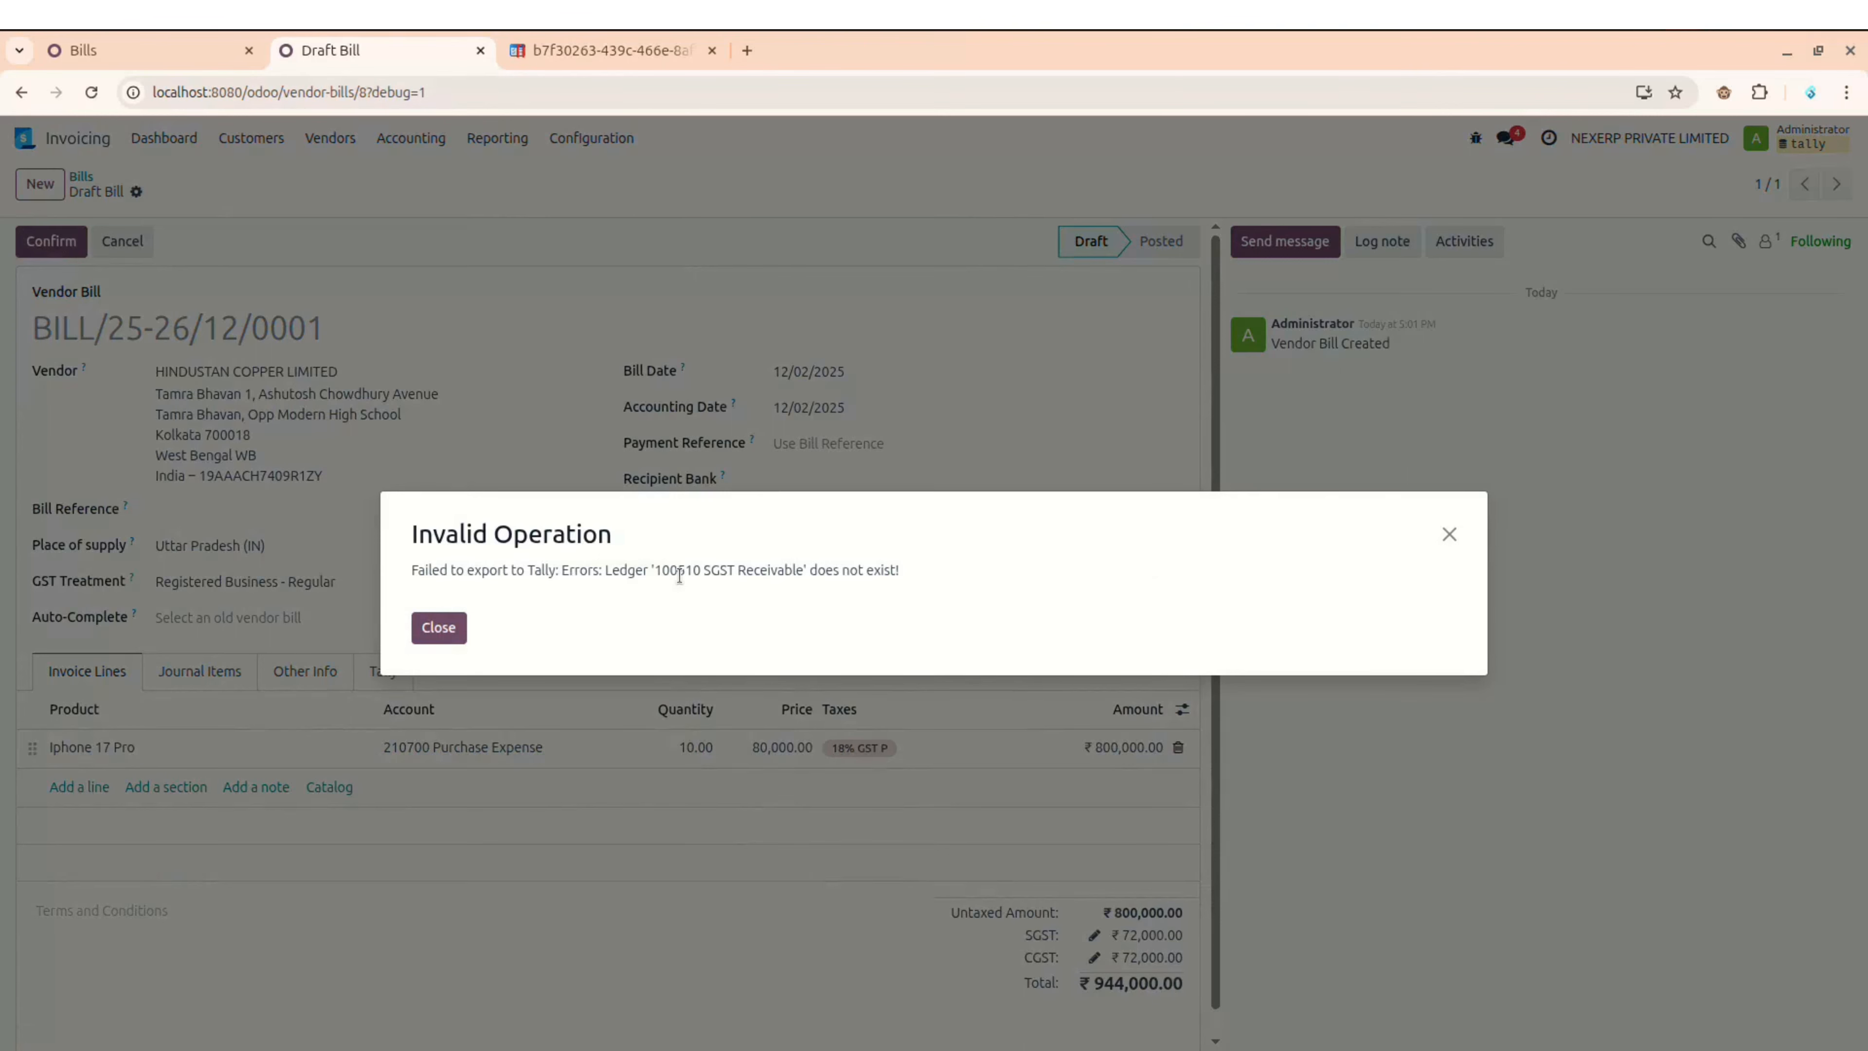
Step: Dismiss the Tally export error and check the bill's journal items
left_click(439, 628)
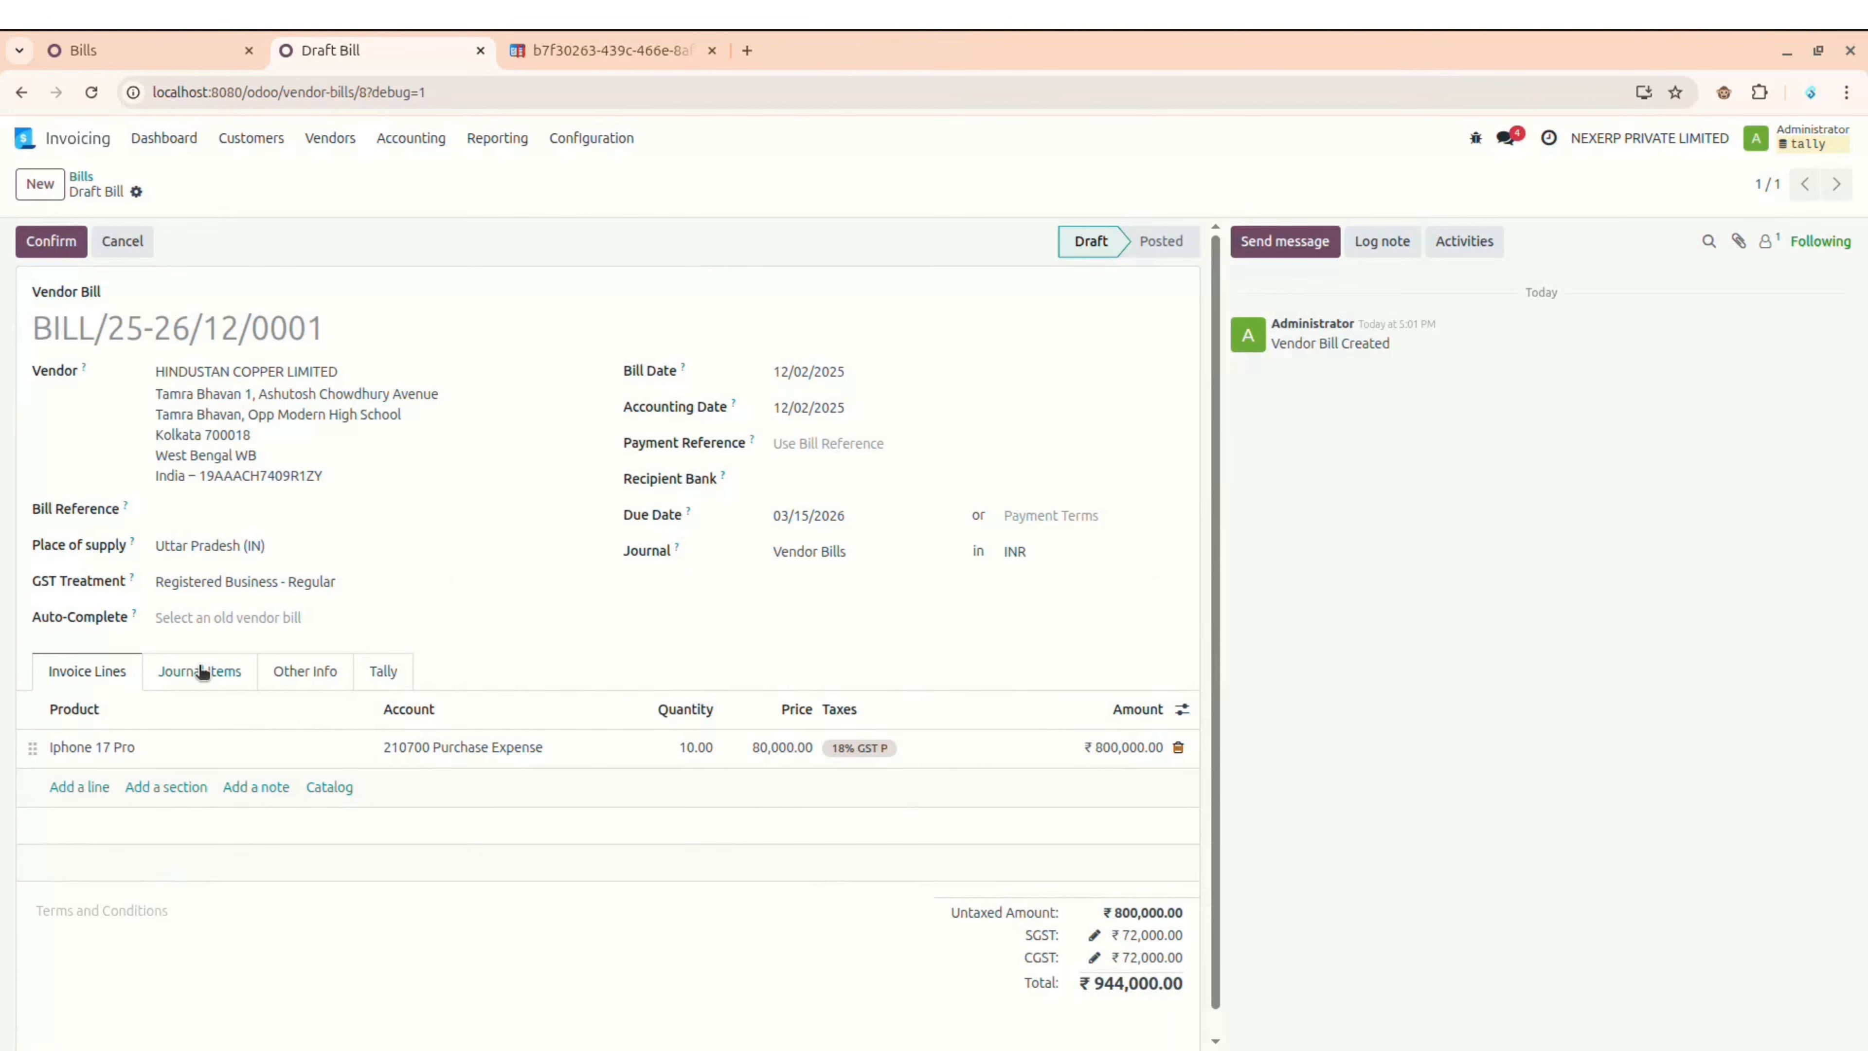
left_click(202, 671)
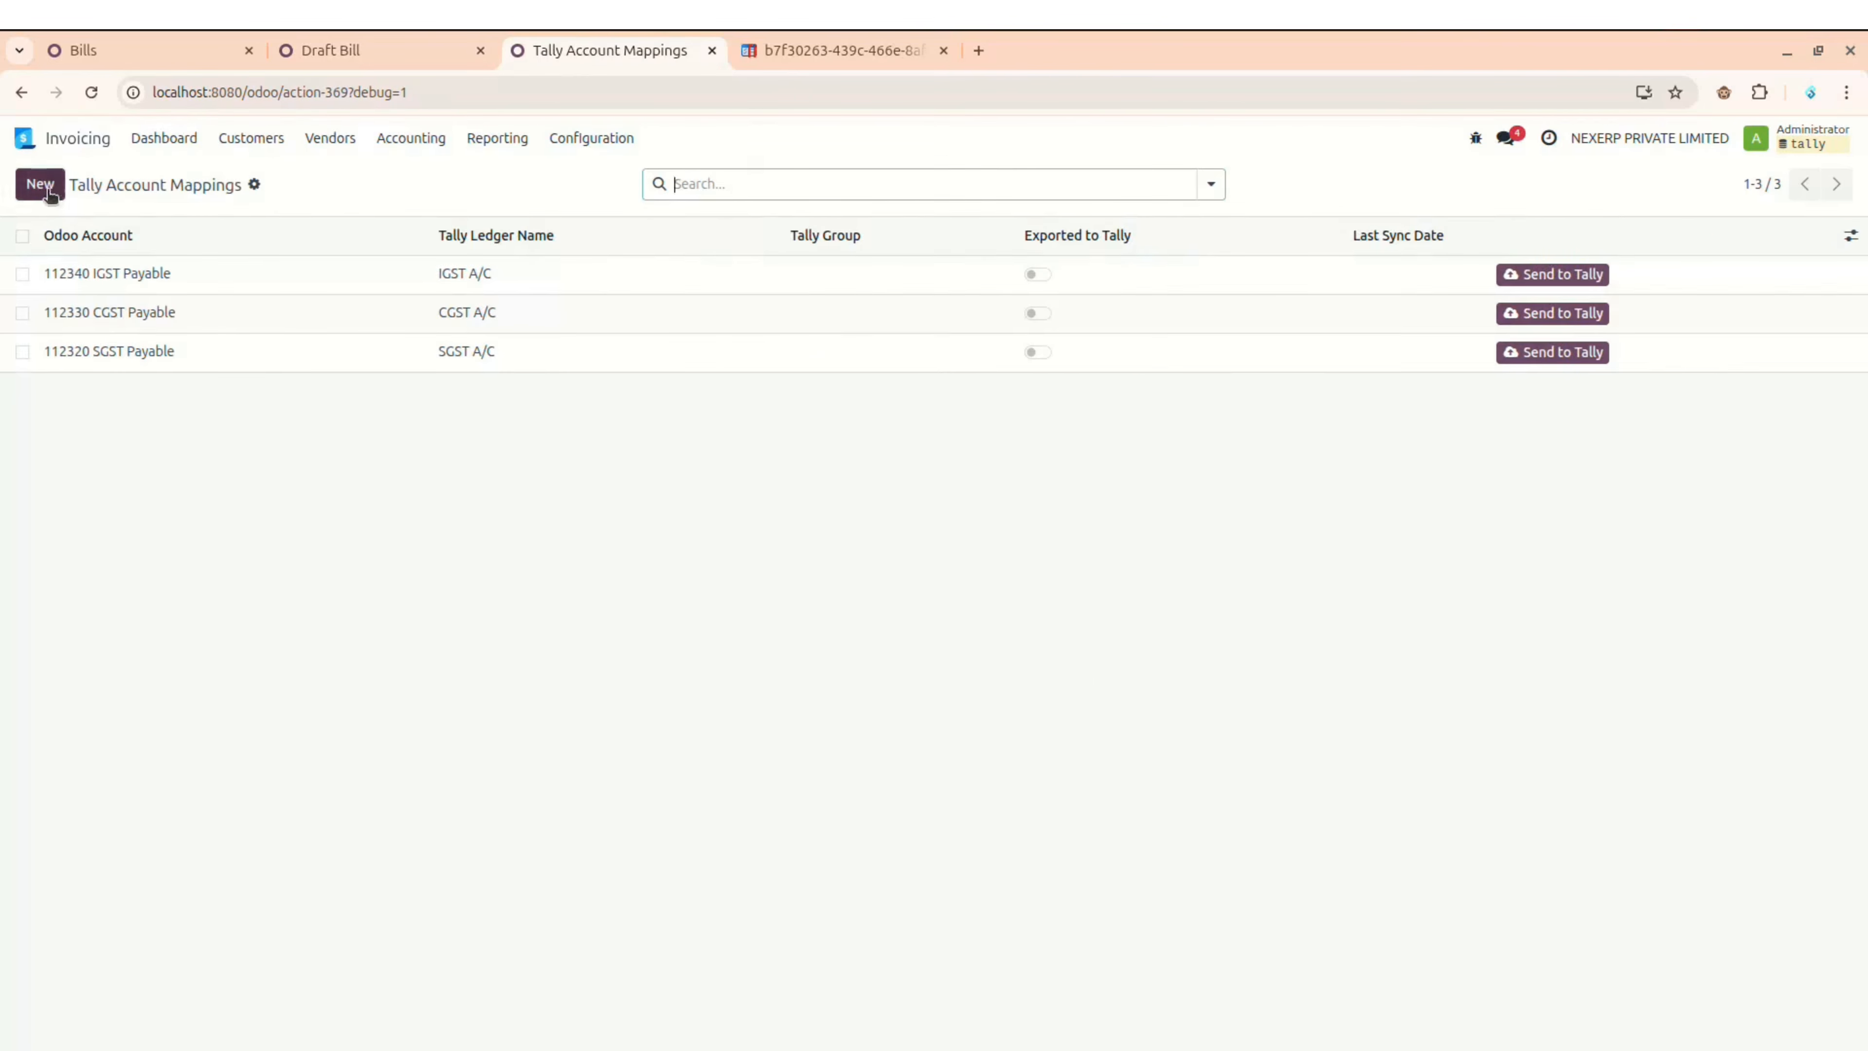
Step: Create a new mapping for 112340 IGST Payable with an empty Tally group and try saving it
left_click(49, 190)
type("ig")
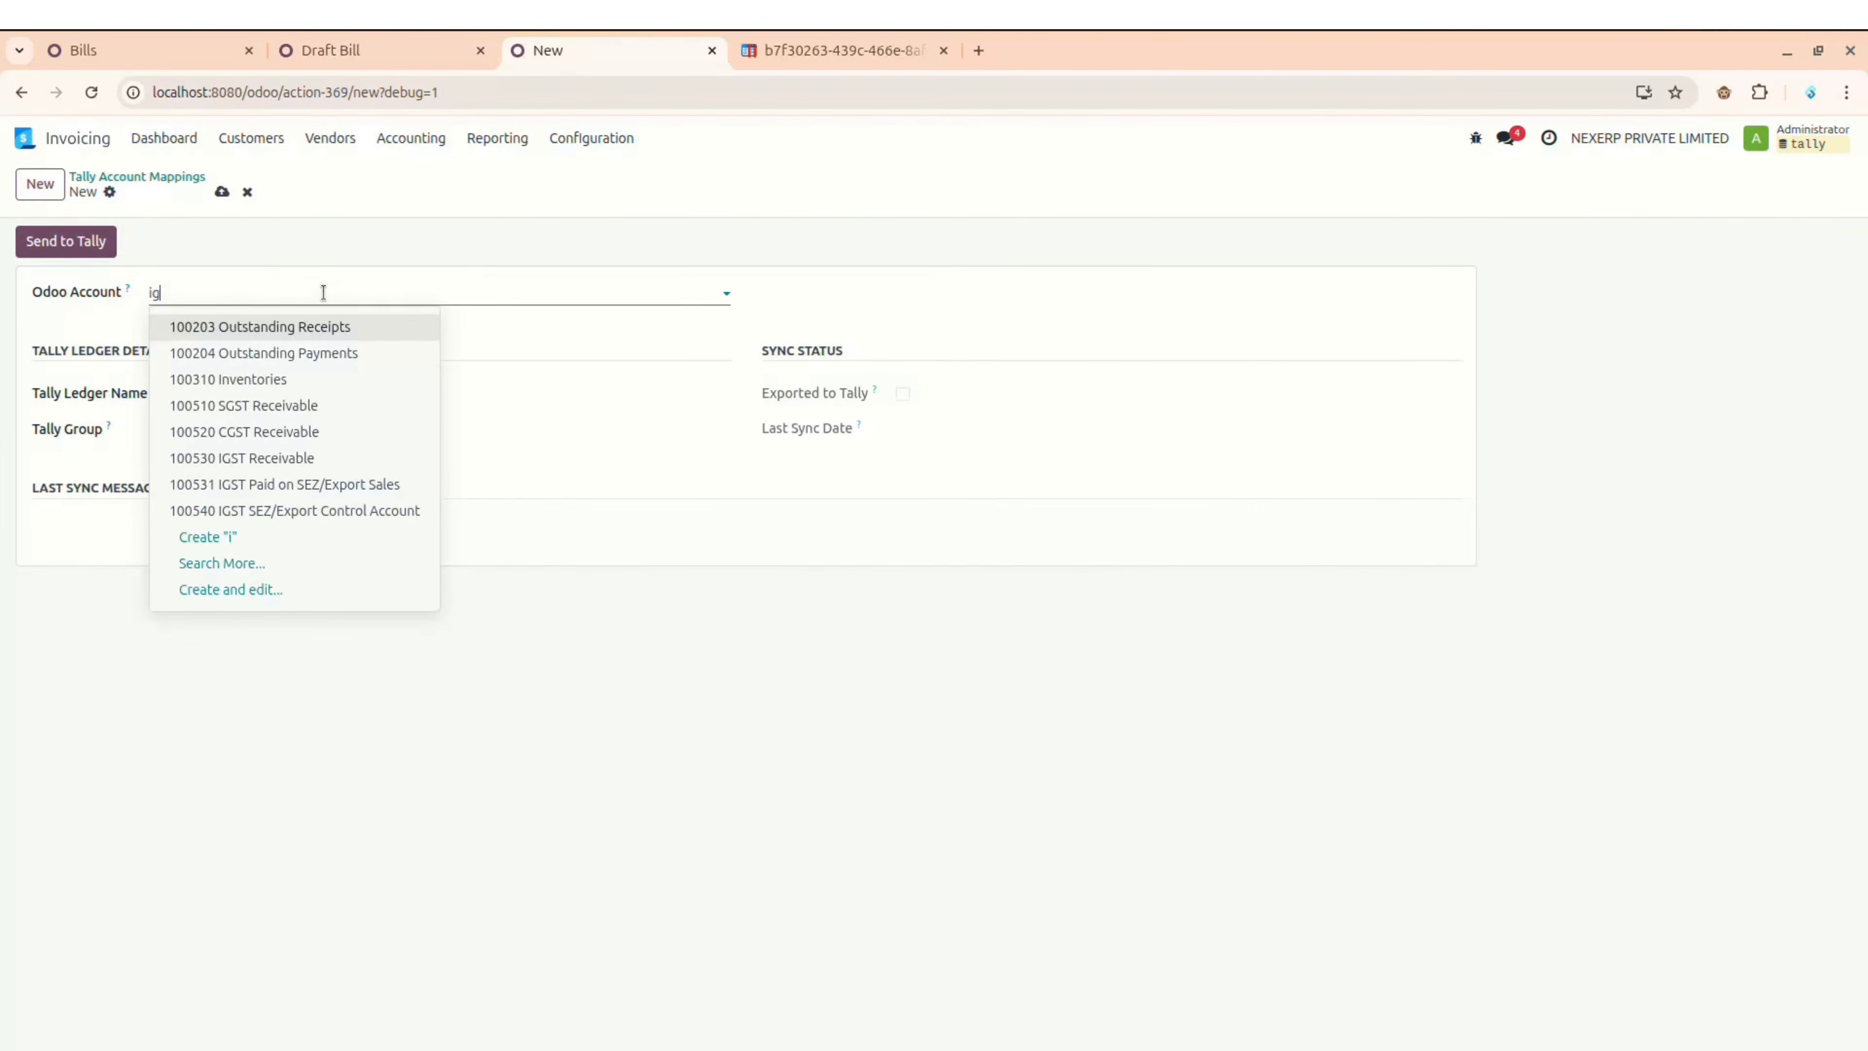
type("st")
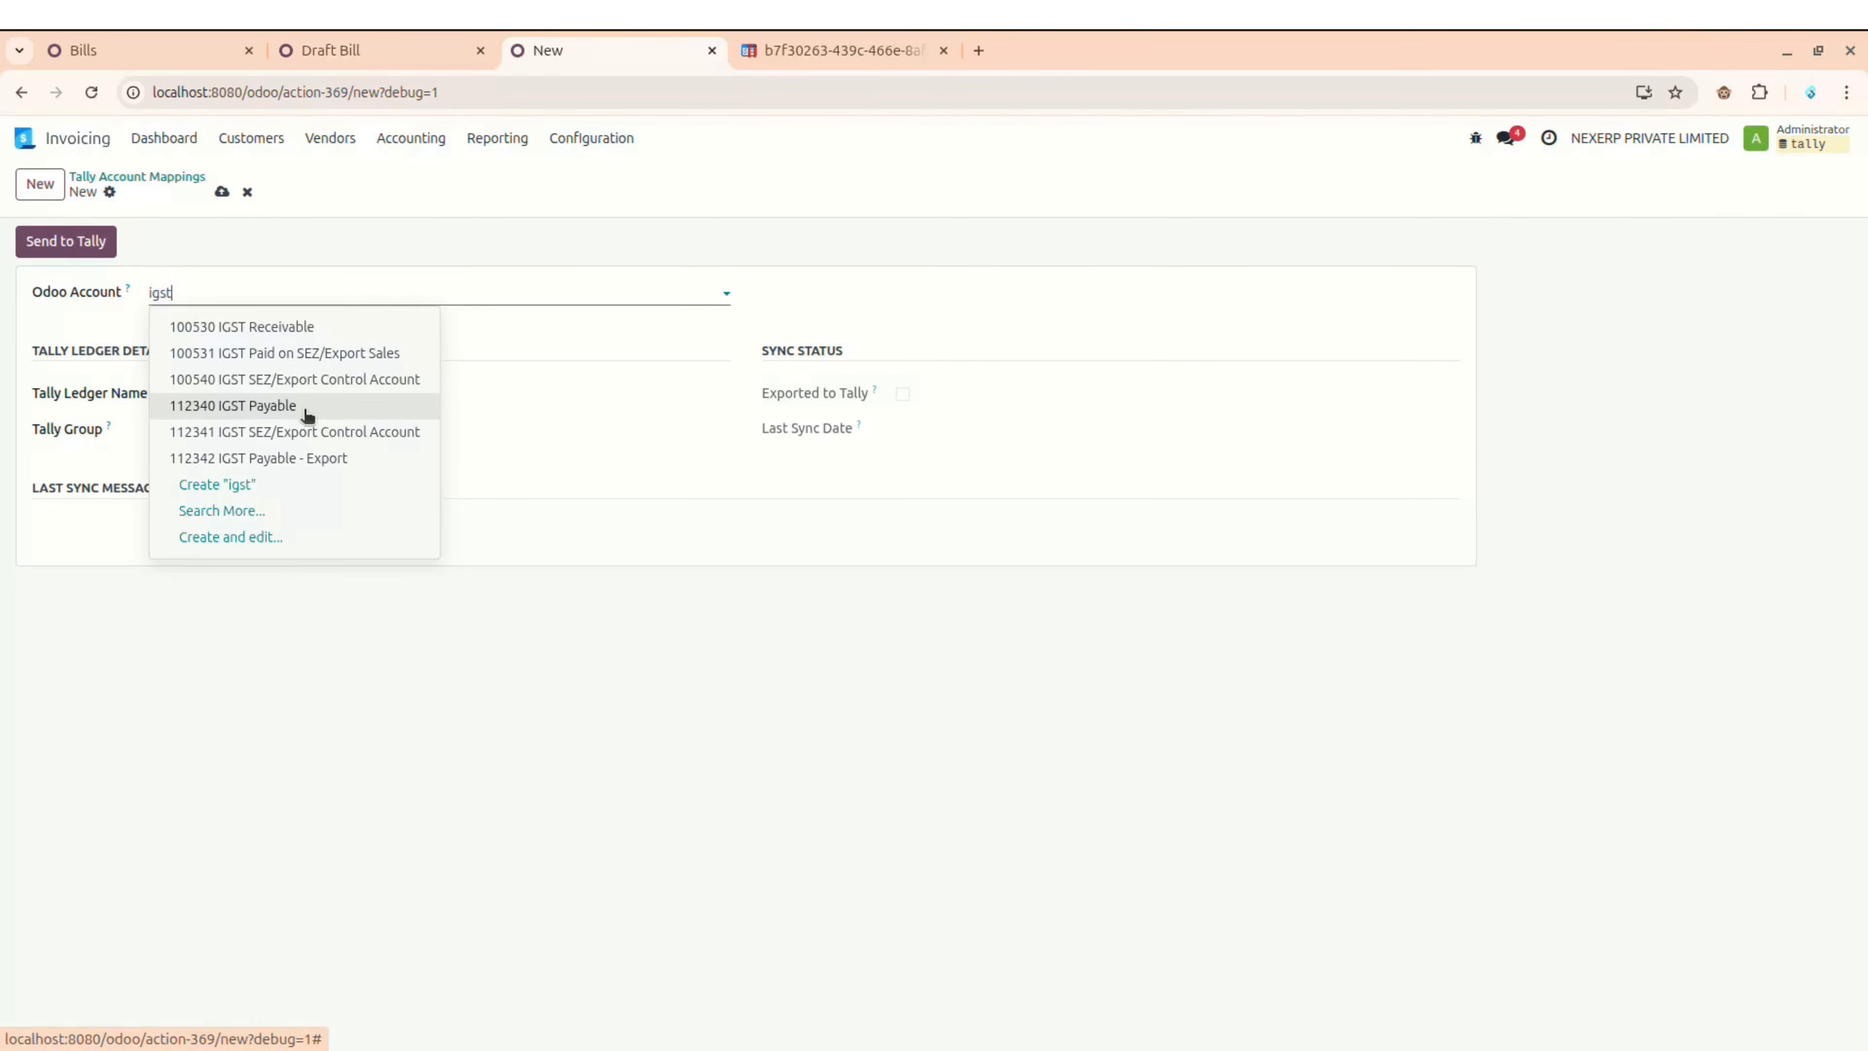
left_click(306, 406)
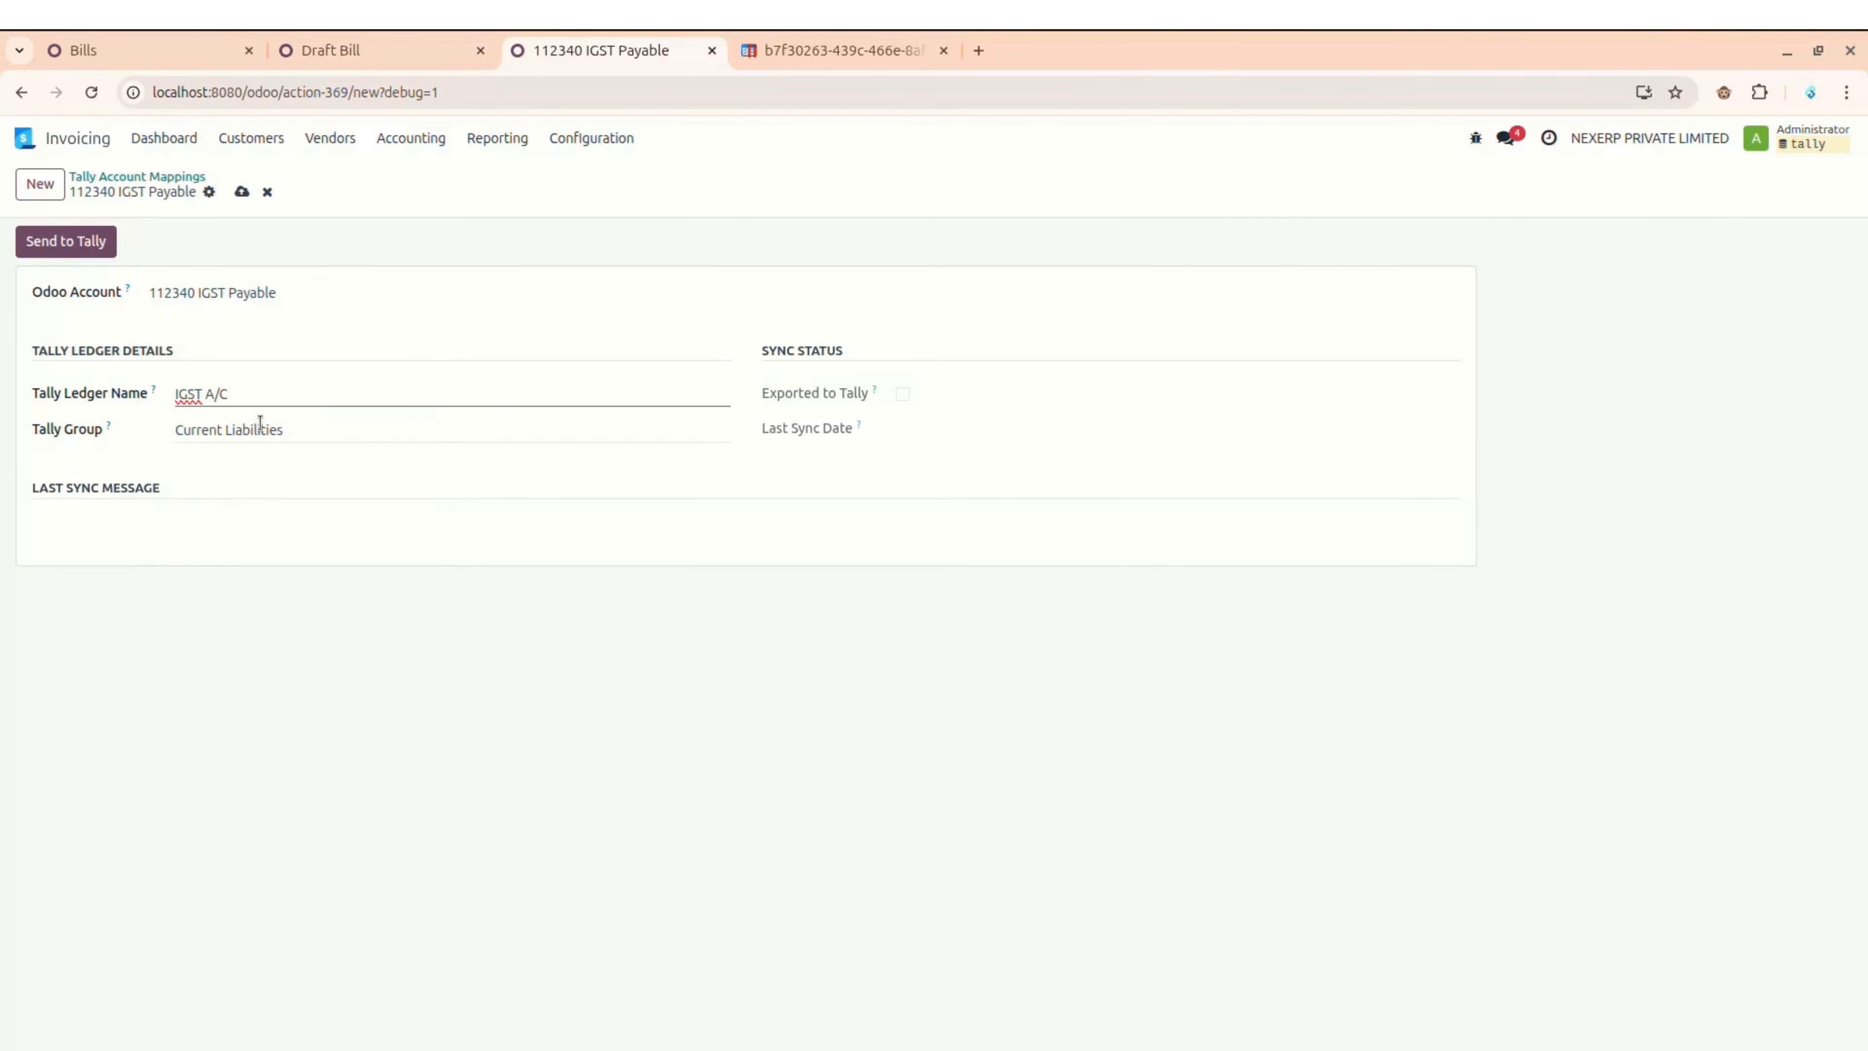
left_click(261, 426)
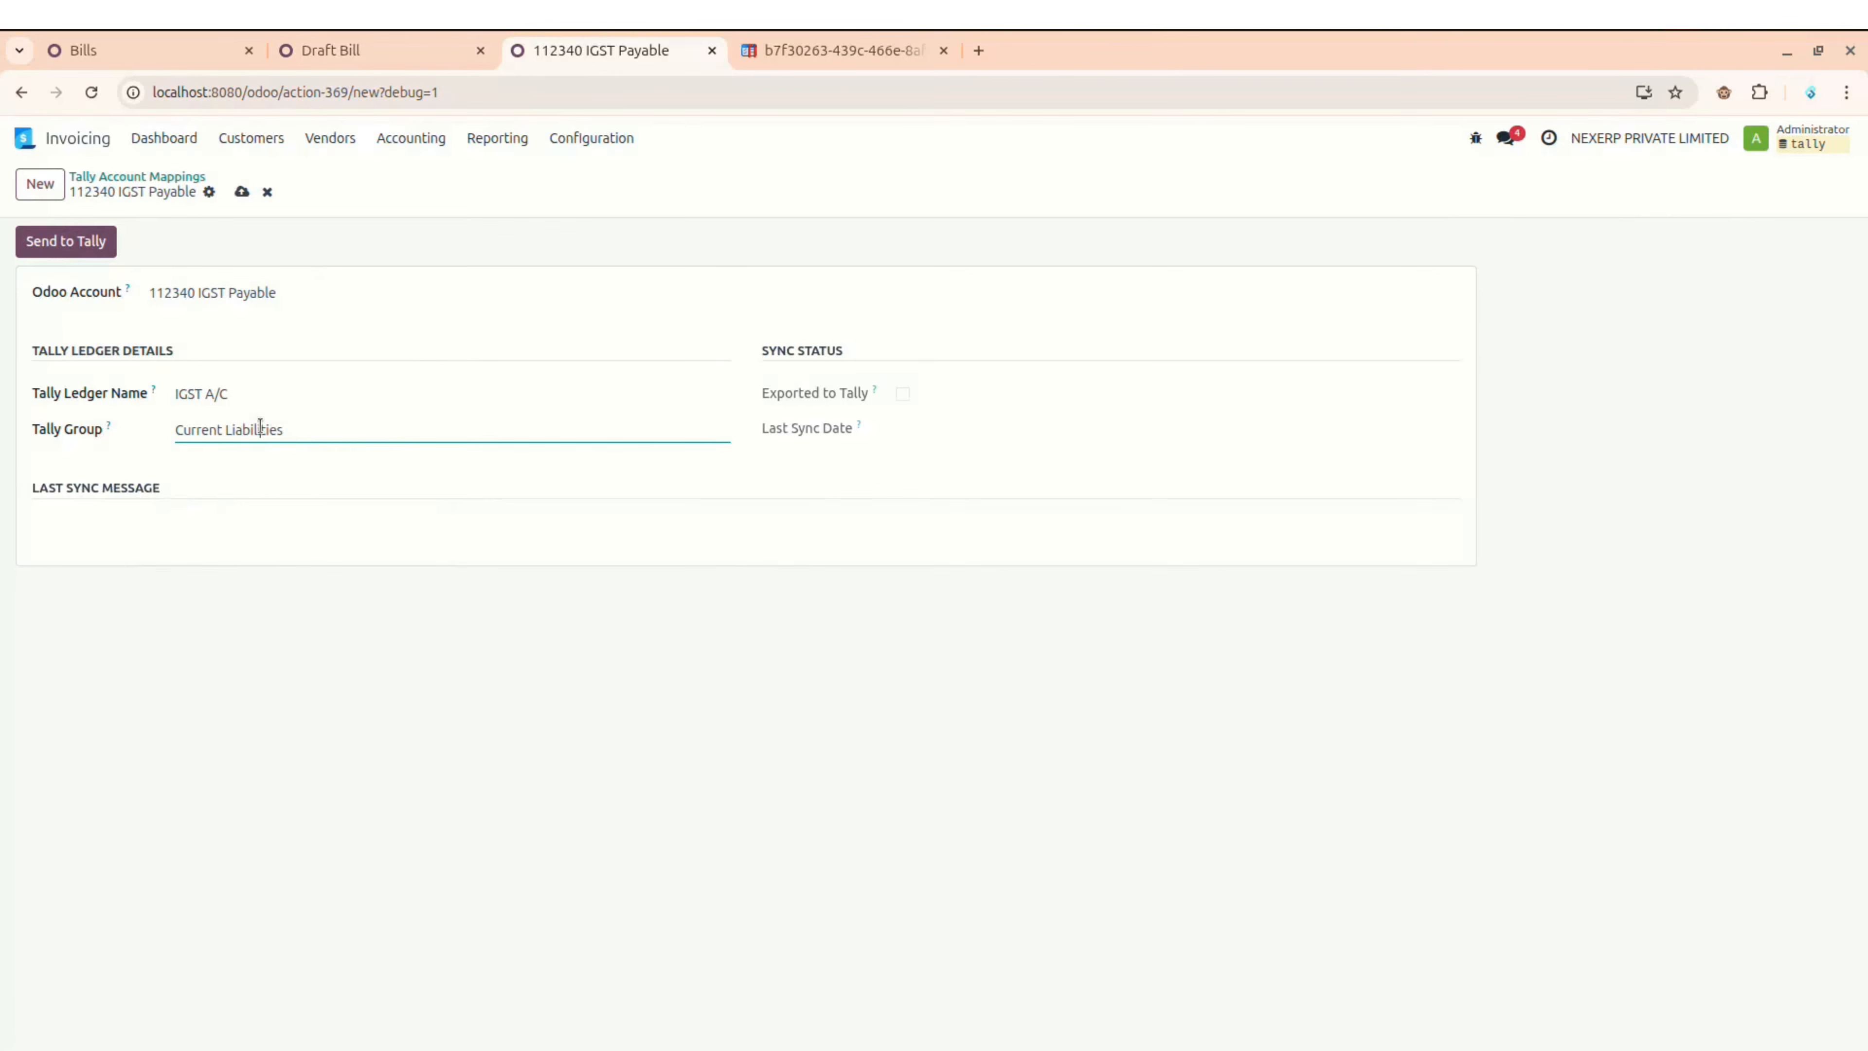
key("ctrl+a")
key("BackSpace")
left_click(243, 196)
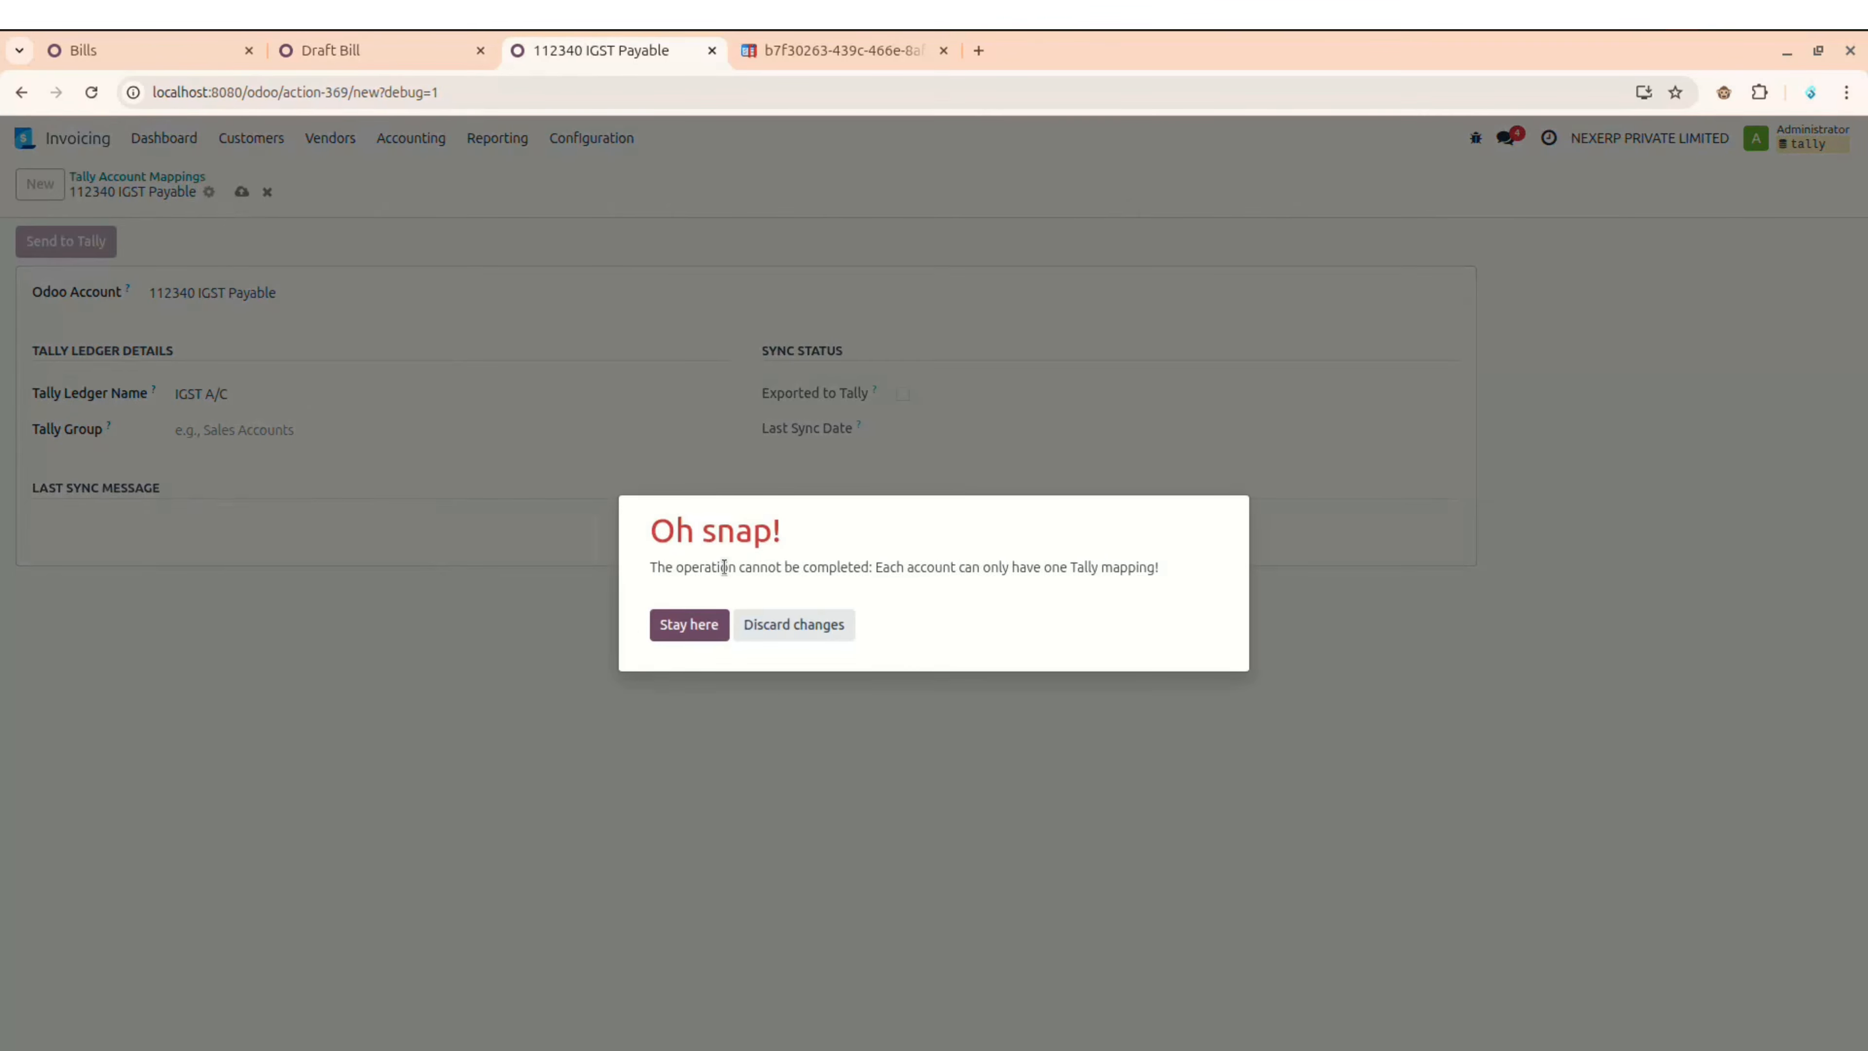
Step: Read the duplicate-mapping error, then close it and stay on the form
triple_click(724, 567)
double_click(724, 566)
triple_click(724, 568)
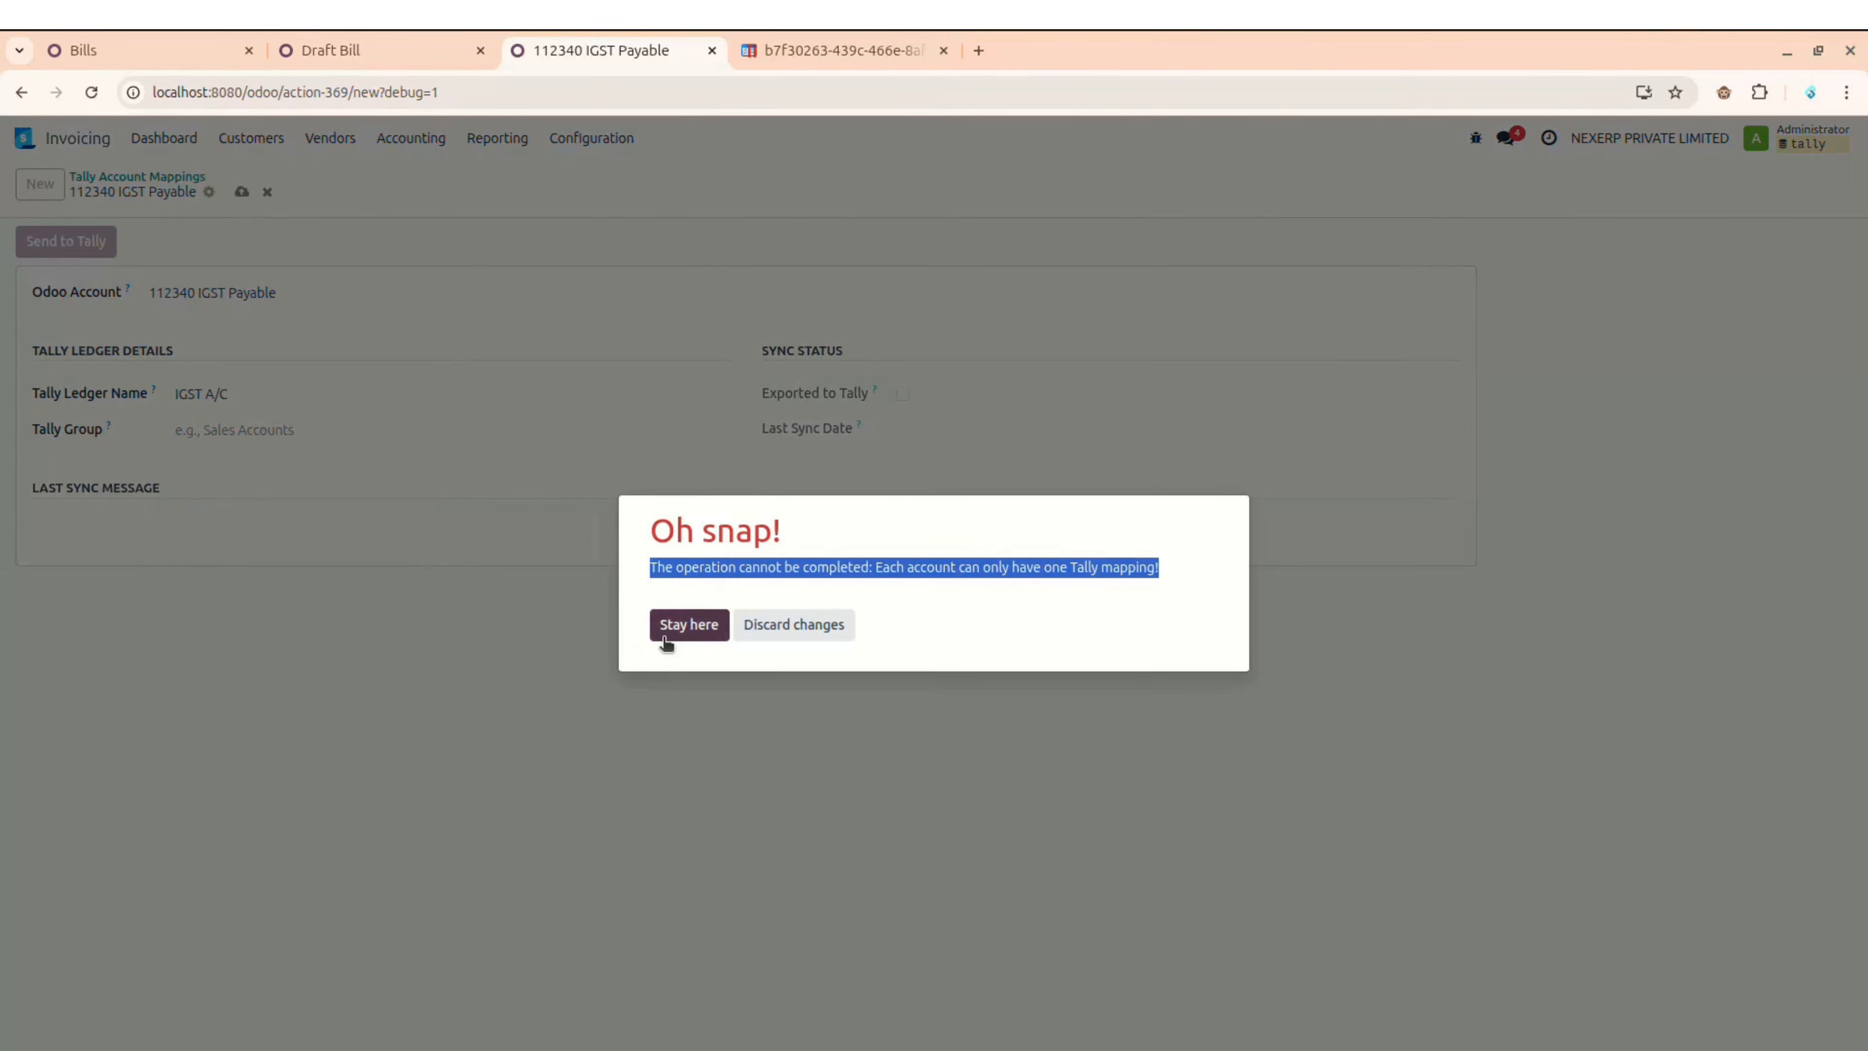
left_click(755, 633)
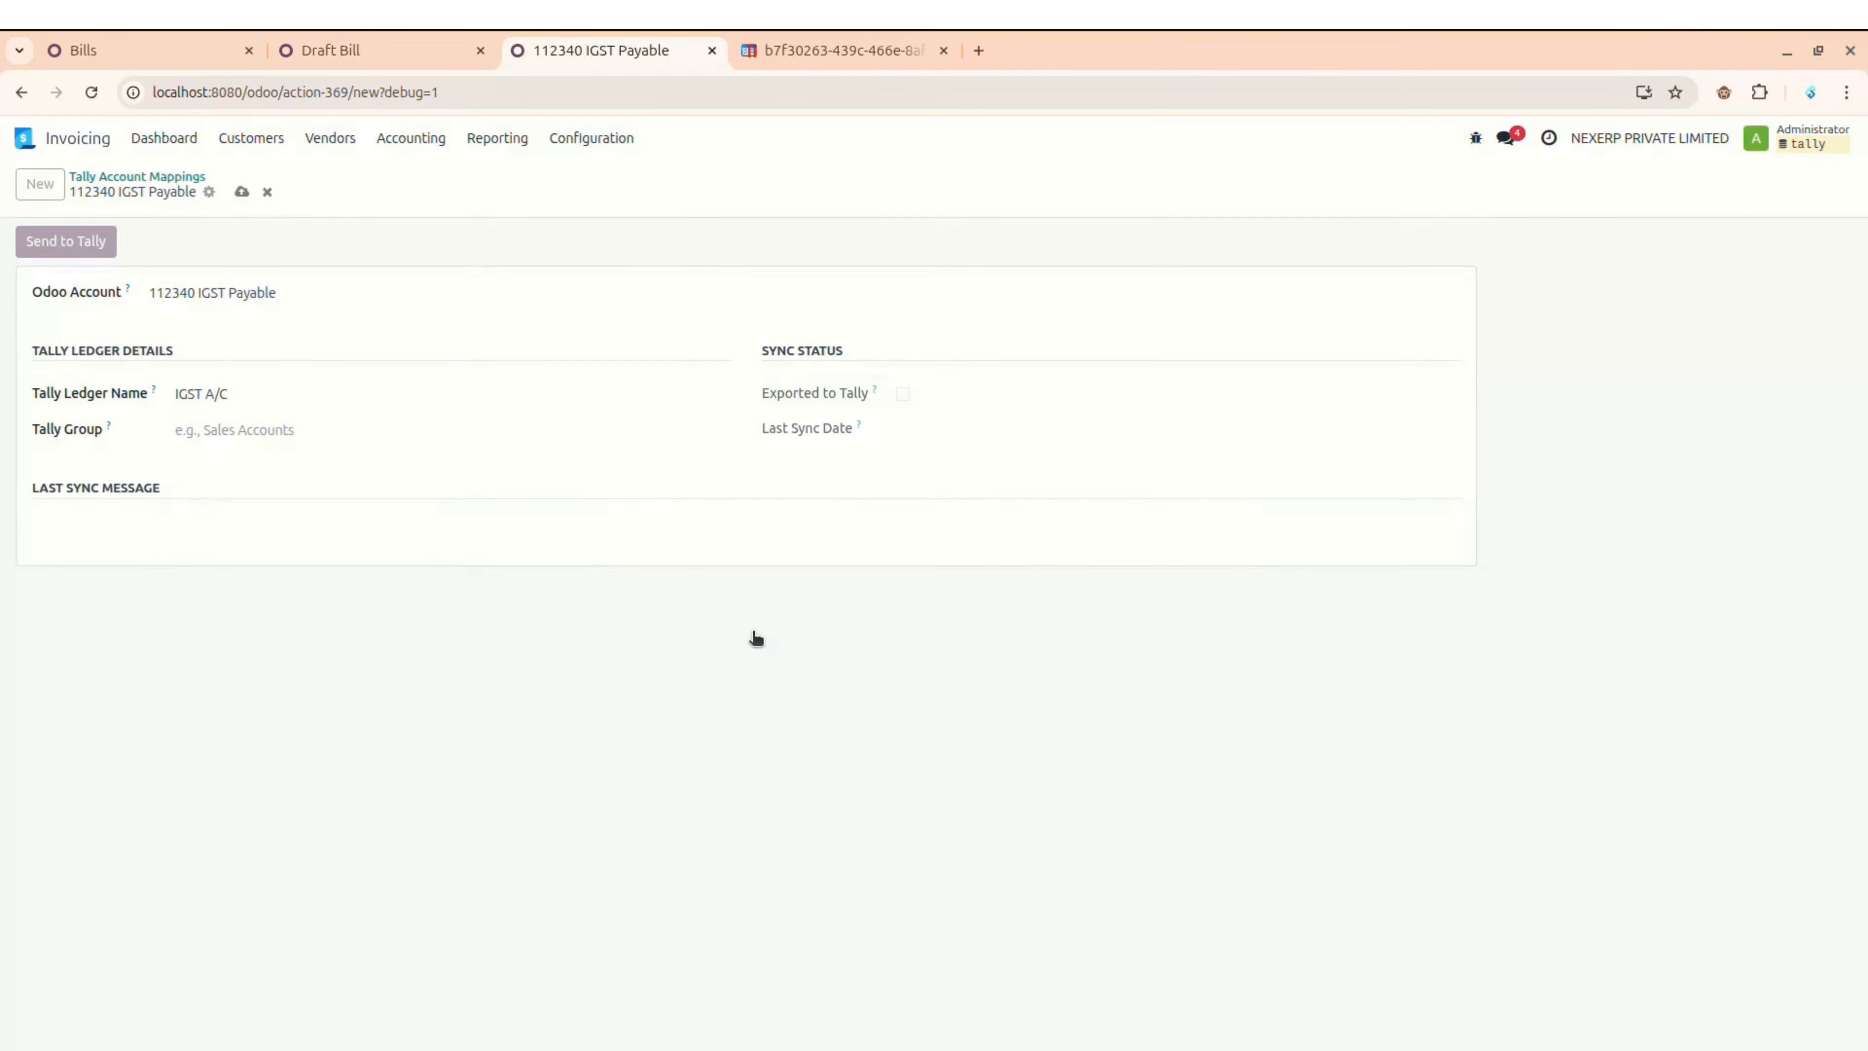
Step: Leave the unsaved IGST Payable mapping and reload the page to discard it
left_click(224, 397)
triple_click(212, 396)
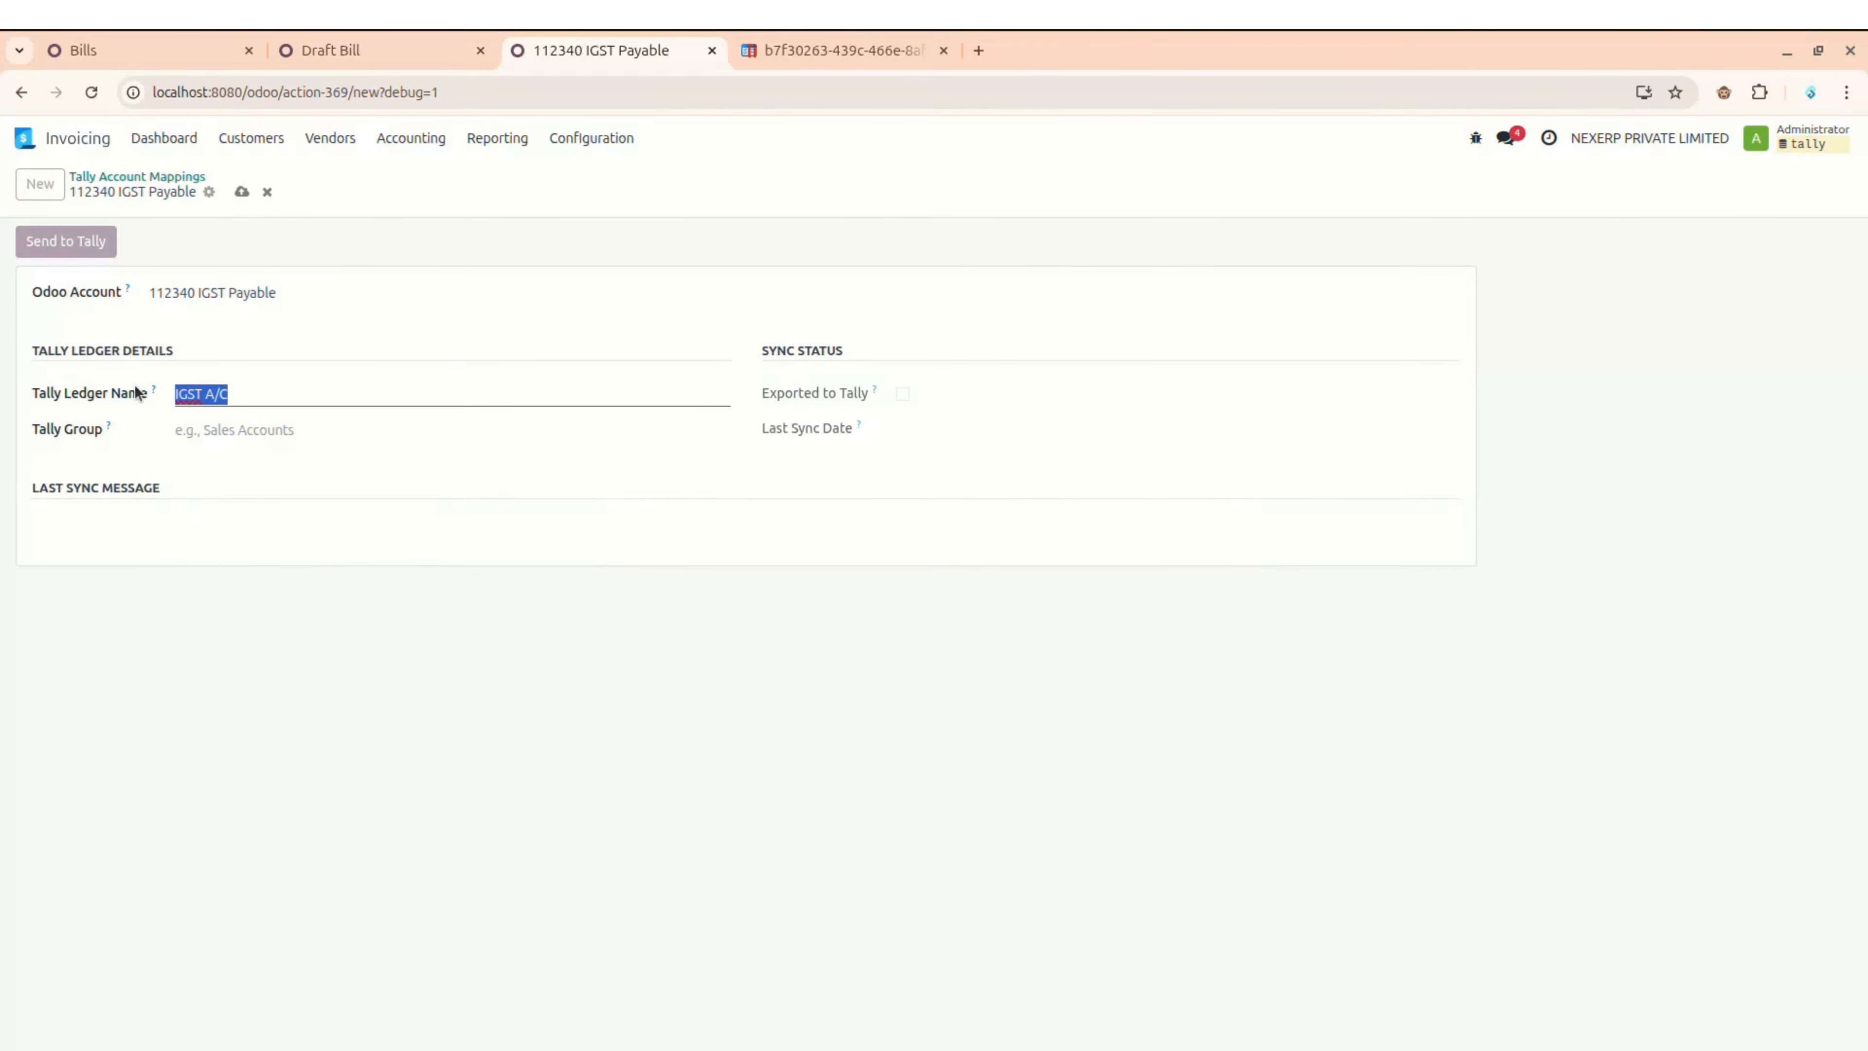
left_click(265, 393)
left_click(156, 177)
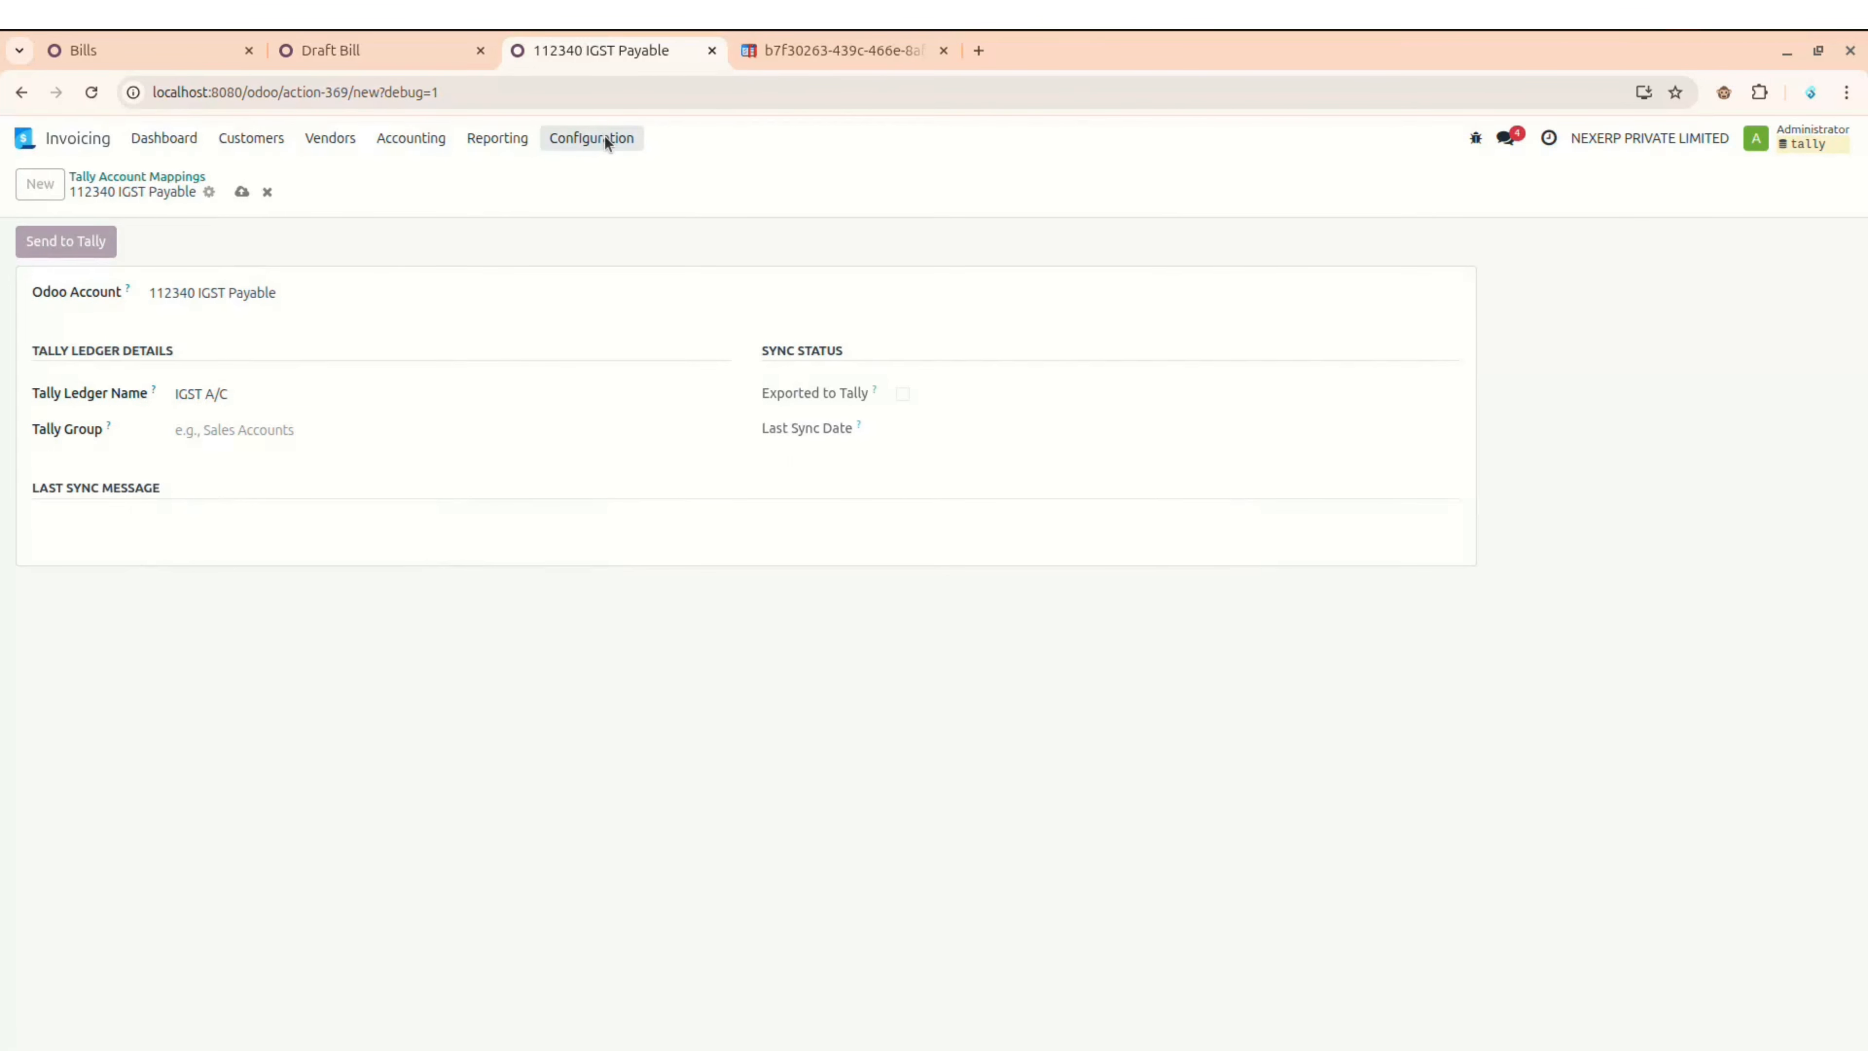
left_click(91, 92)
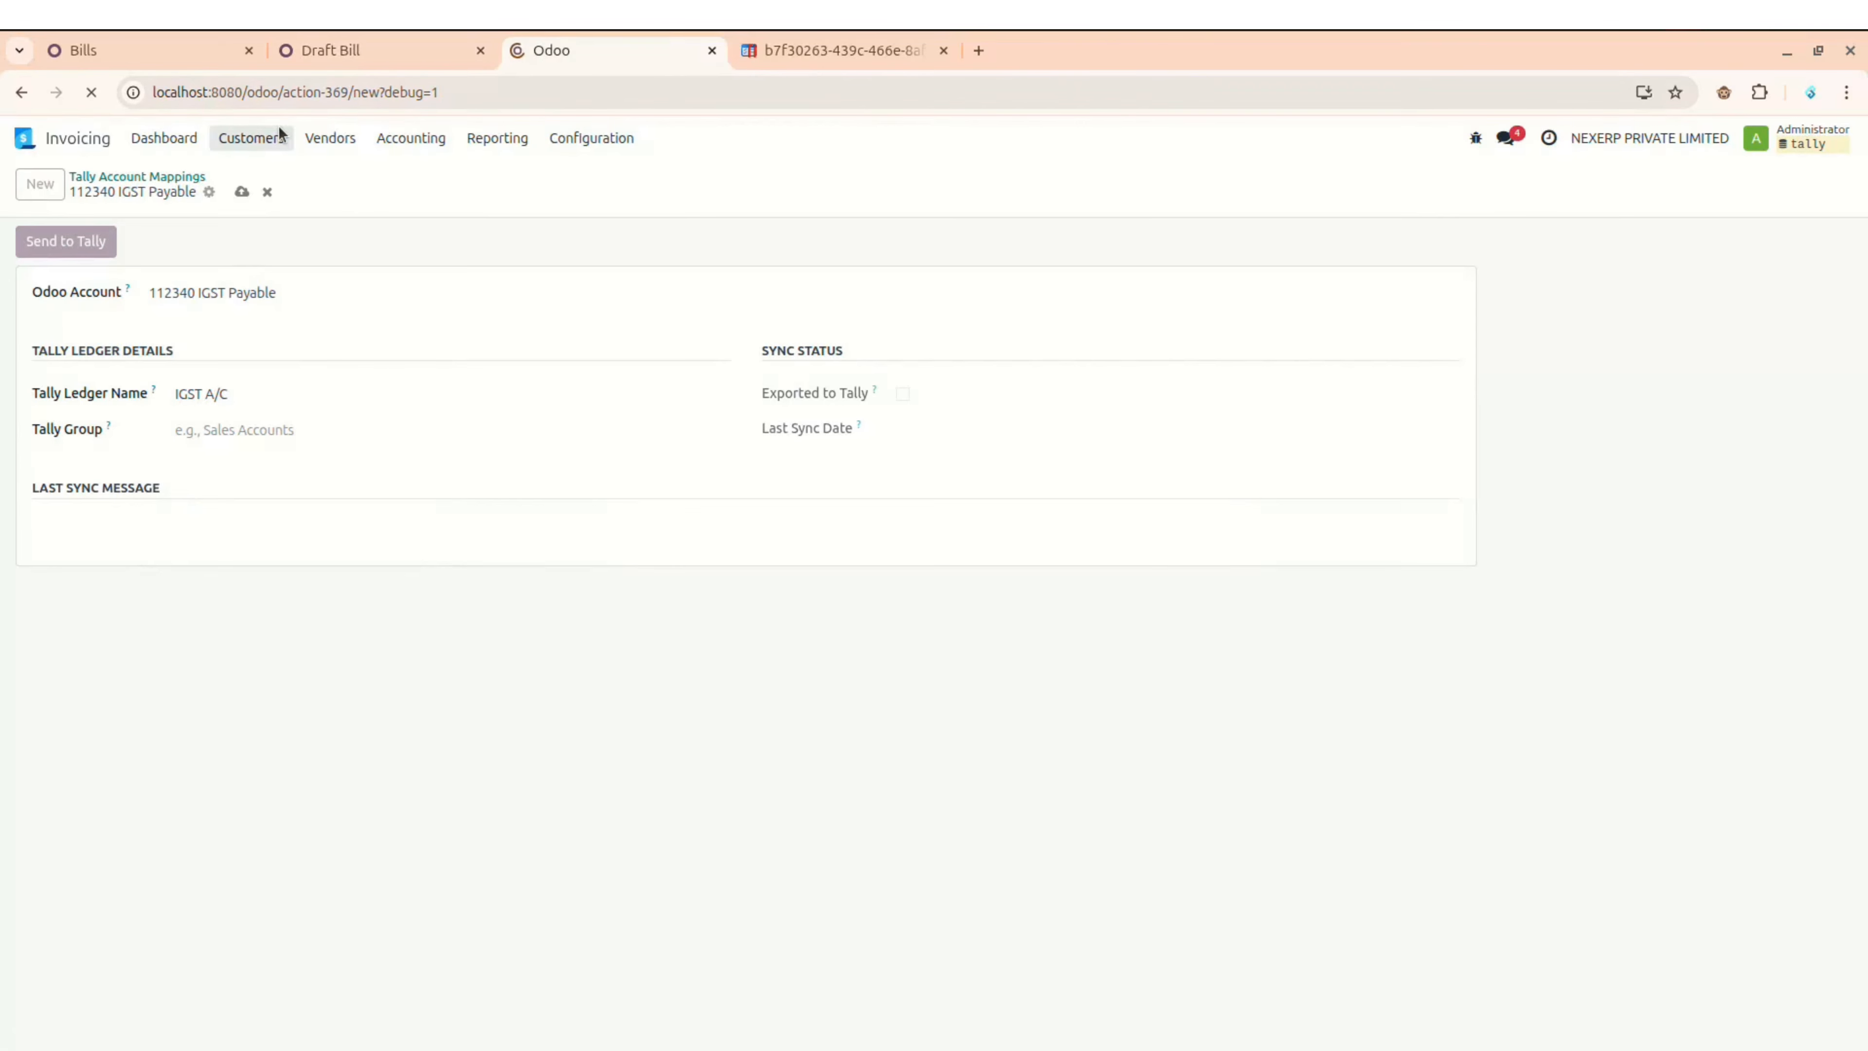
Step: Open the existing 112340 IGST Payable mapping and inspect its IGST A/C ledger name
left_click(159, 177)
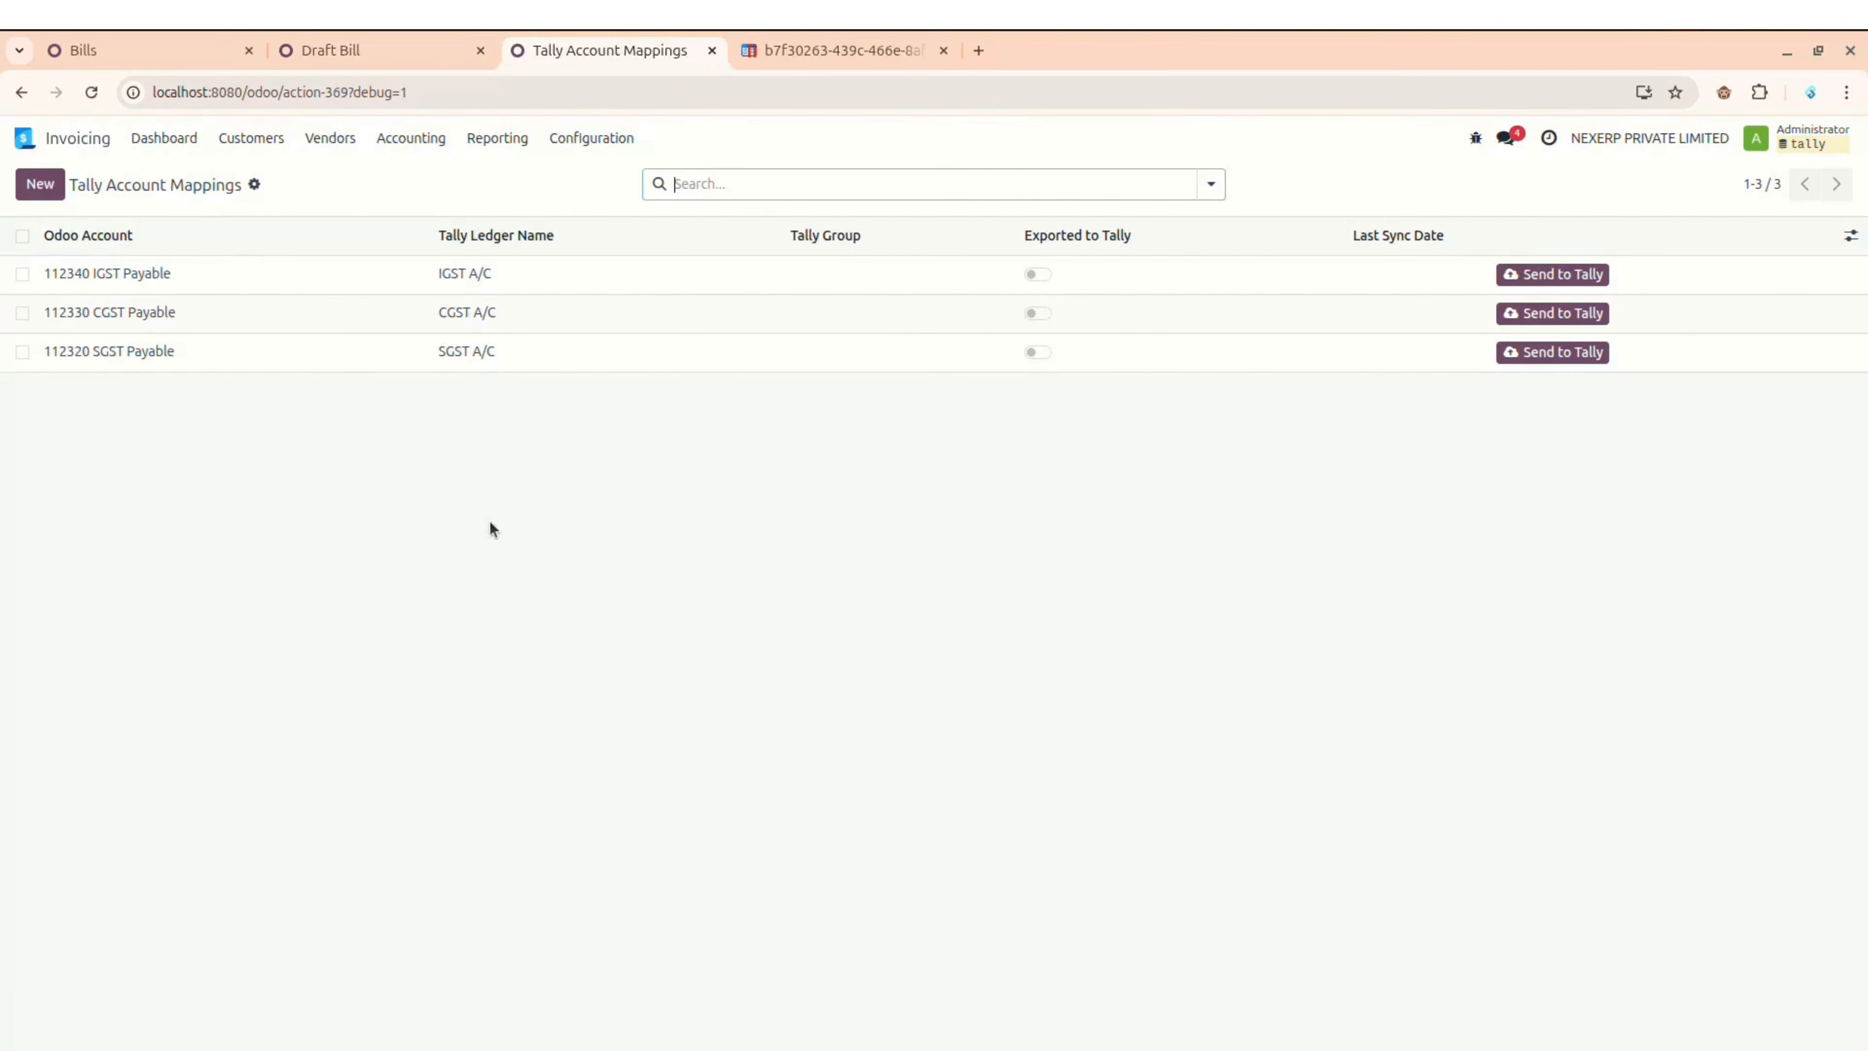
left_click(243, 279)
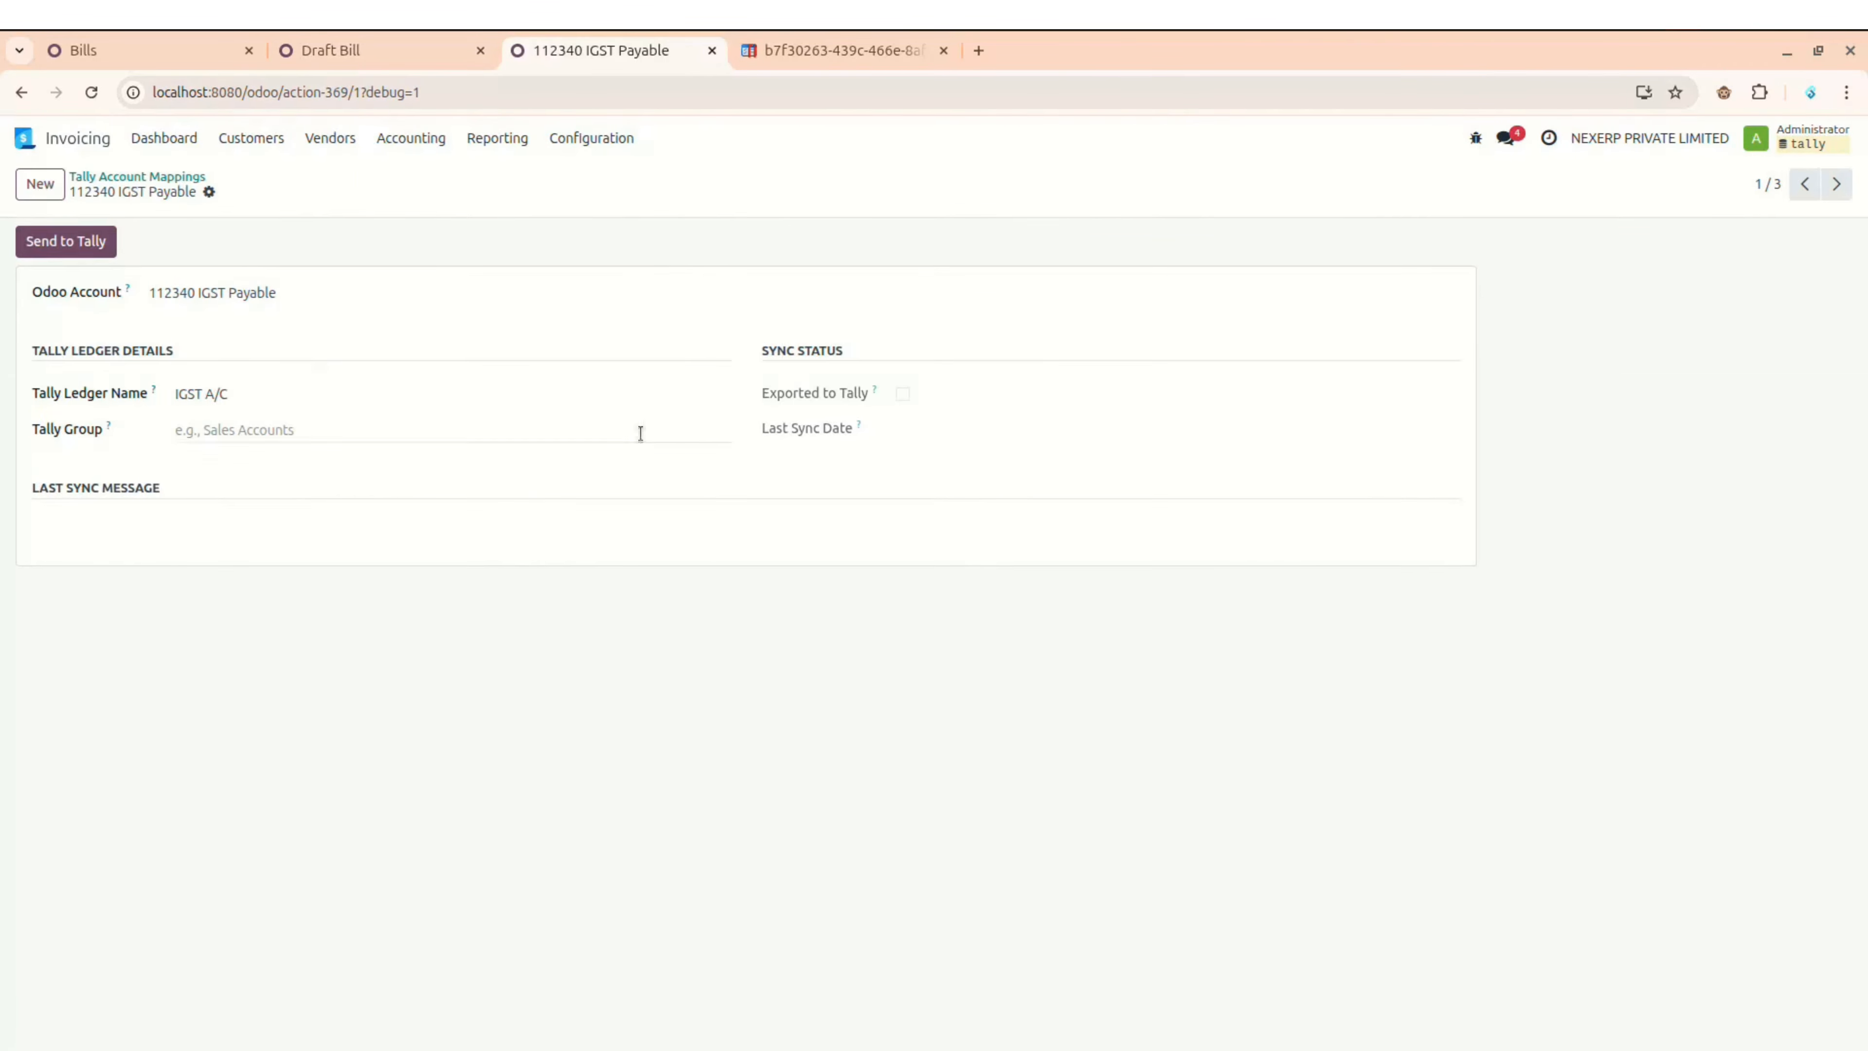
left_click(1238, 1027)
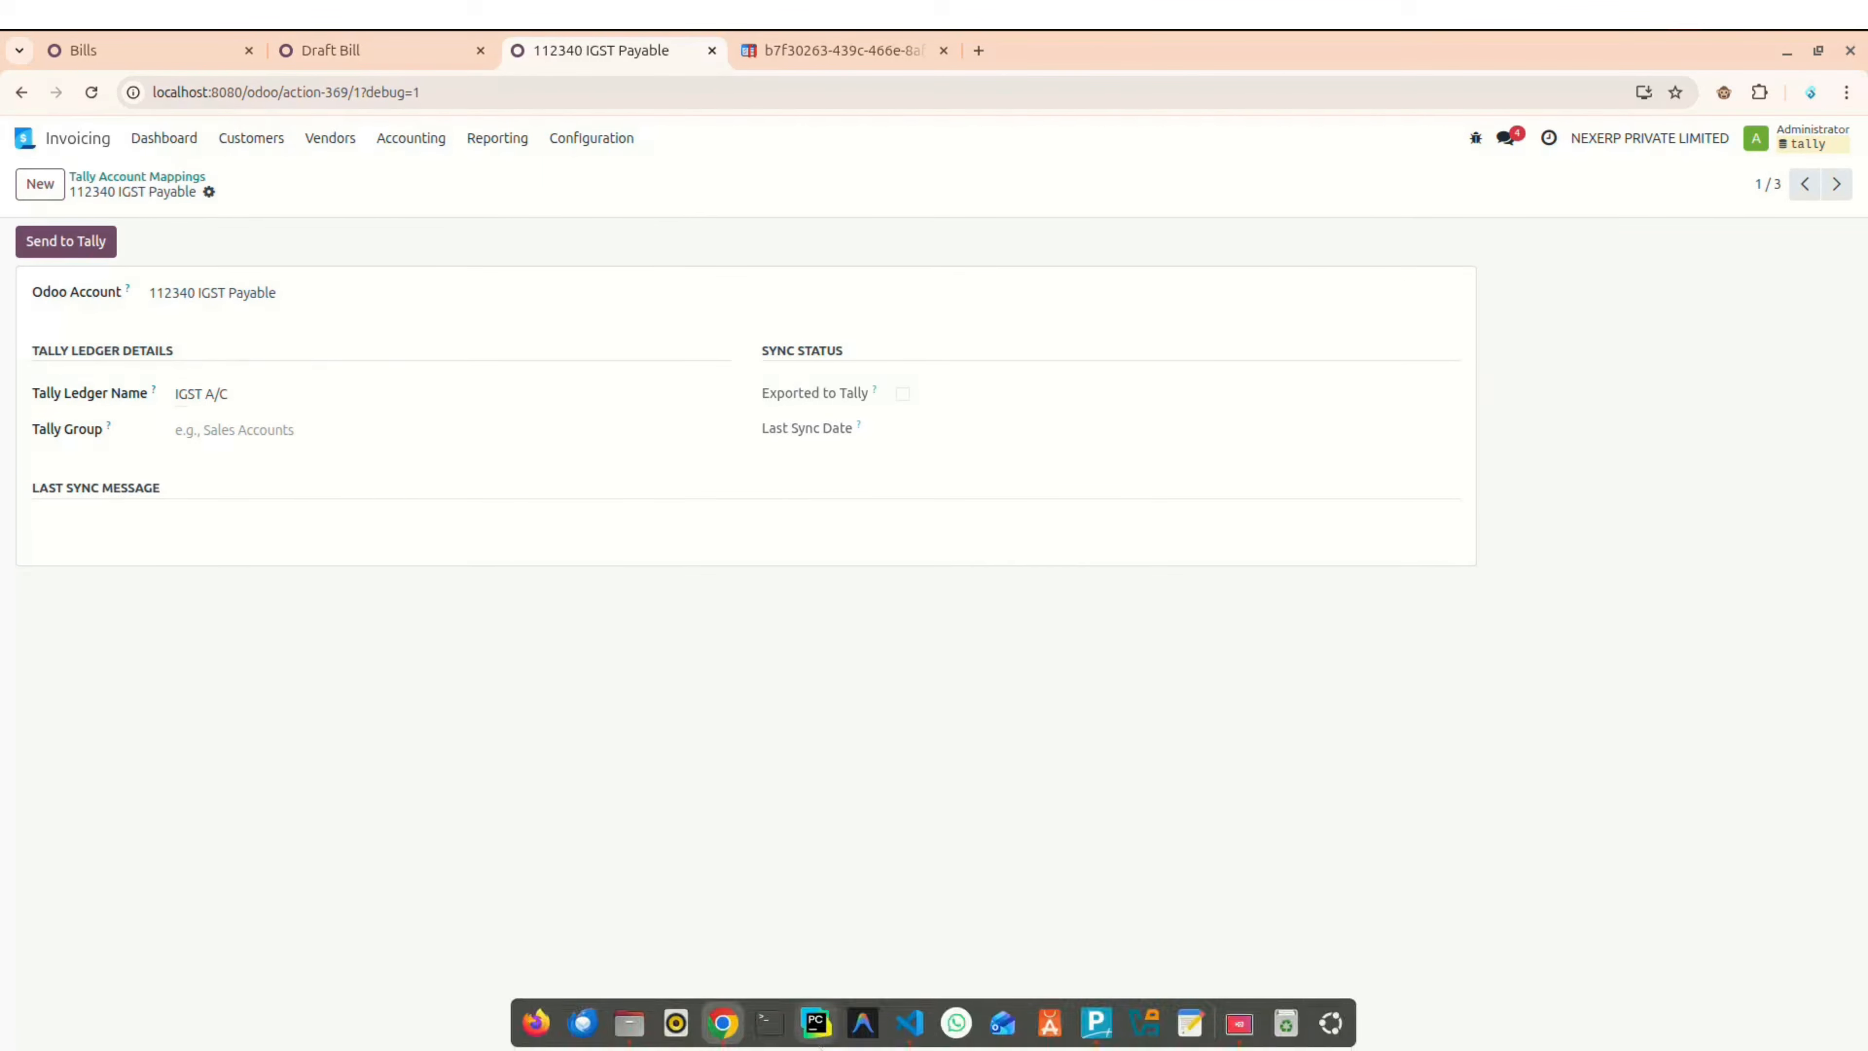
left_click(276, 392)
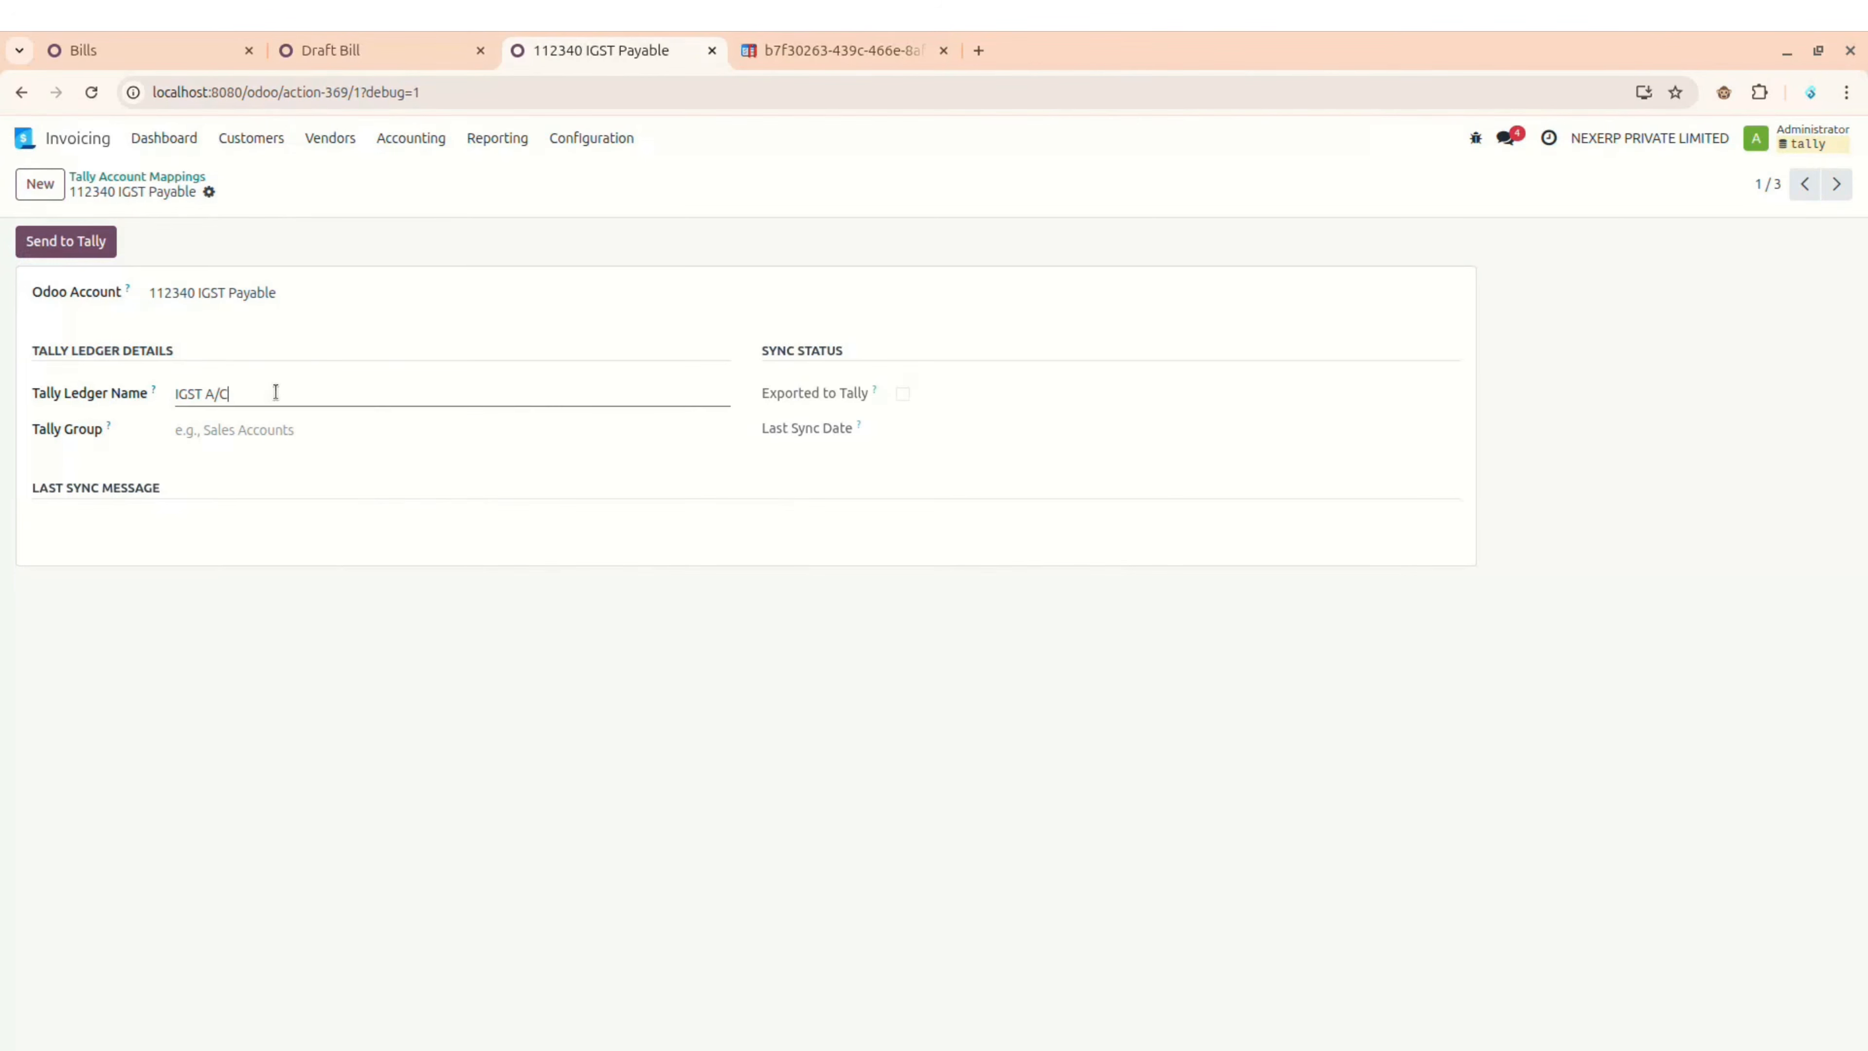
mouse_move(154, 387)
Step: Map the 100530 IGST Receivable account to ledger 'IGST A/C' with an empty Tally group
left_click(140, 177)
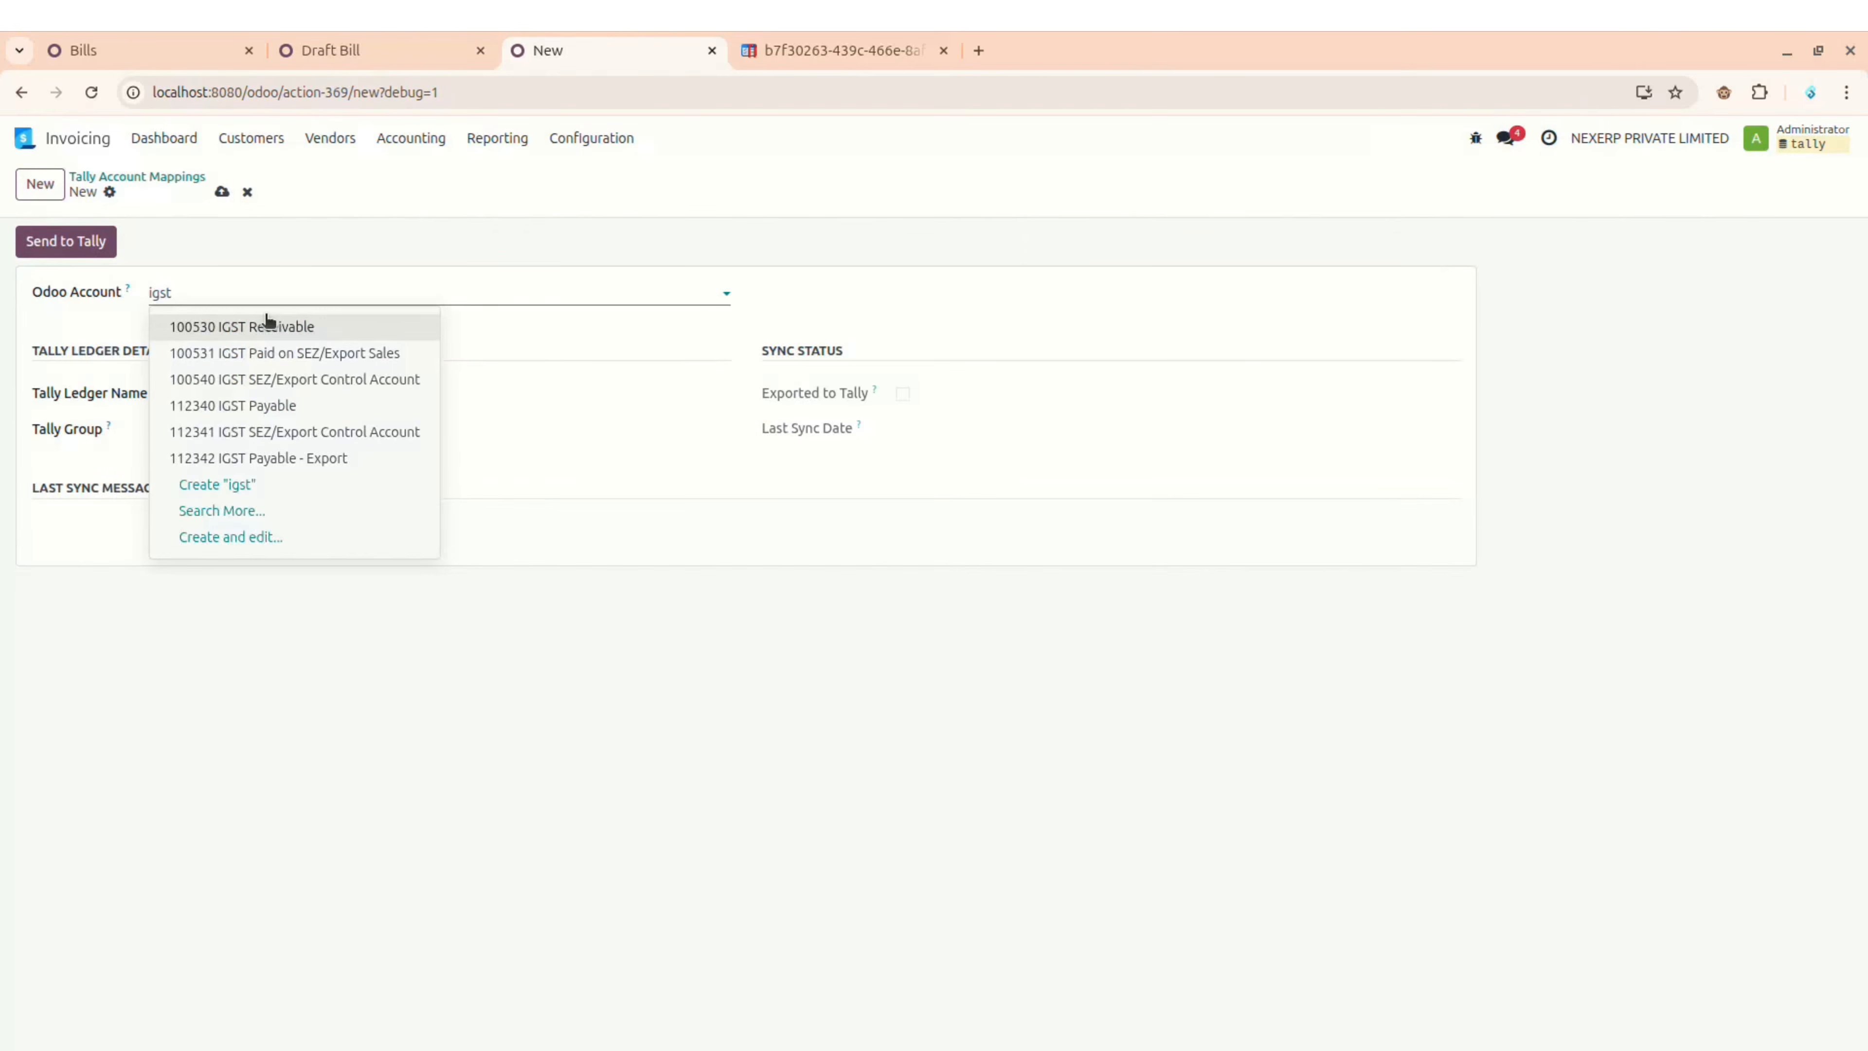
left_click(270, 326)
triple_click(269, 394)
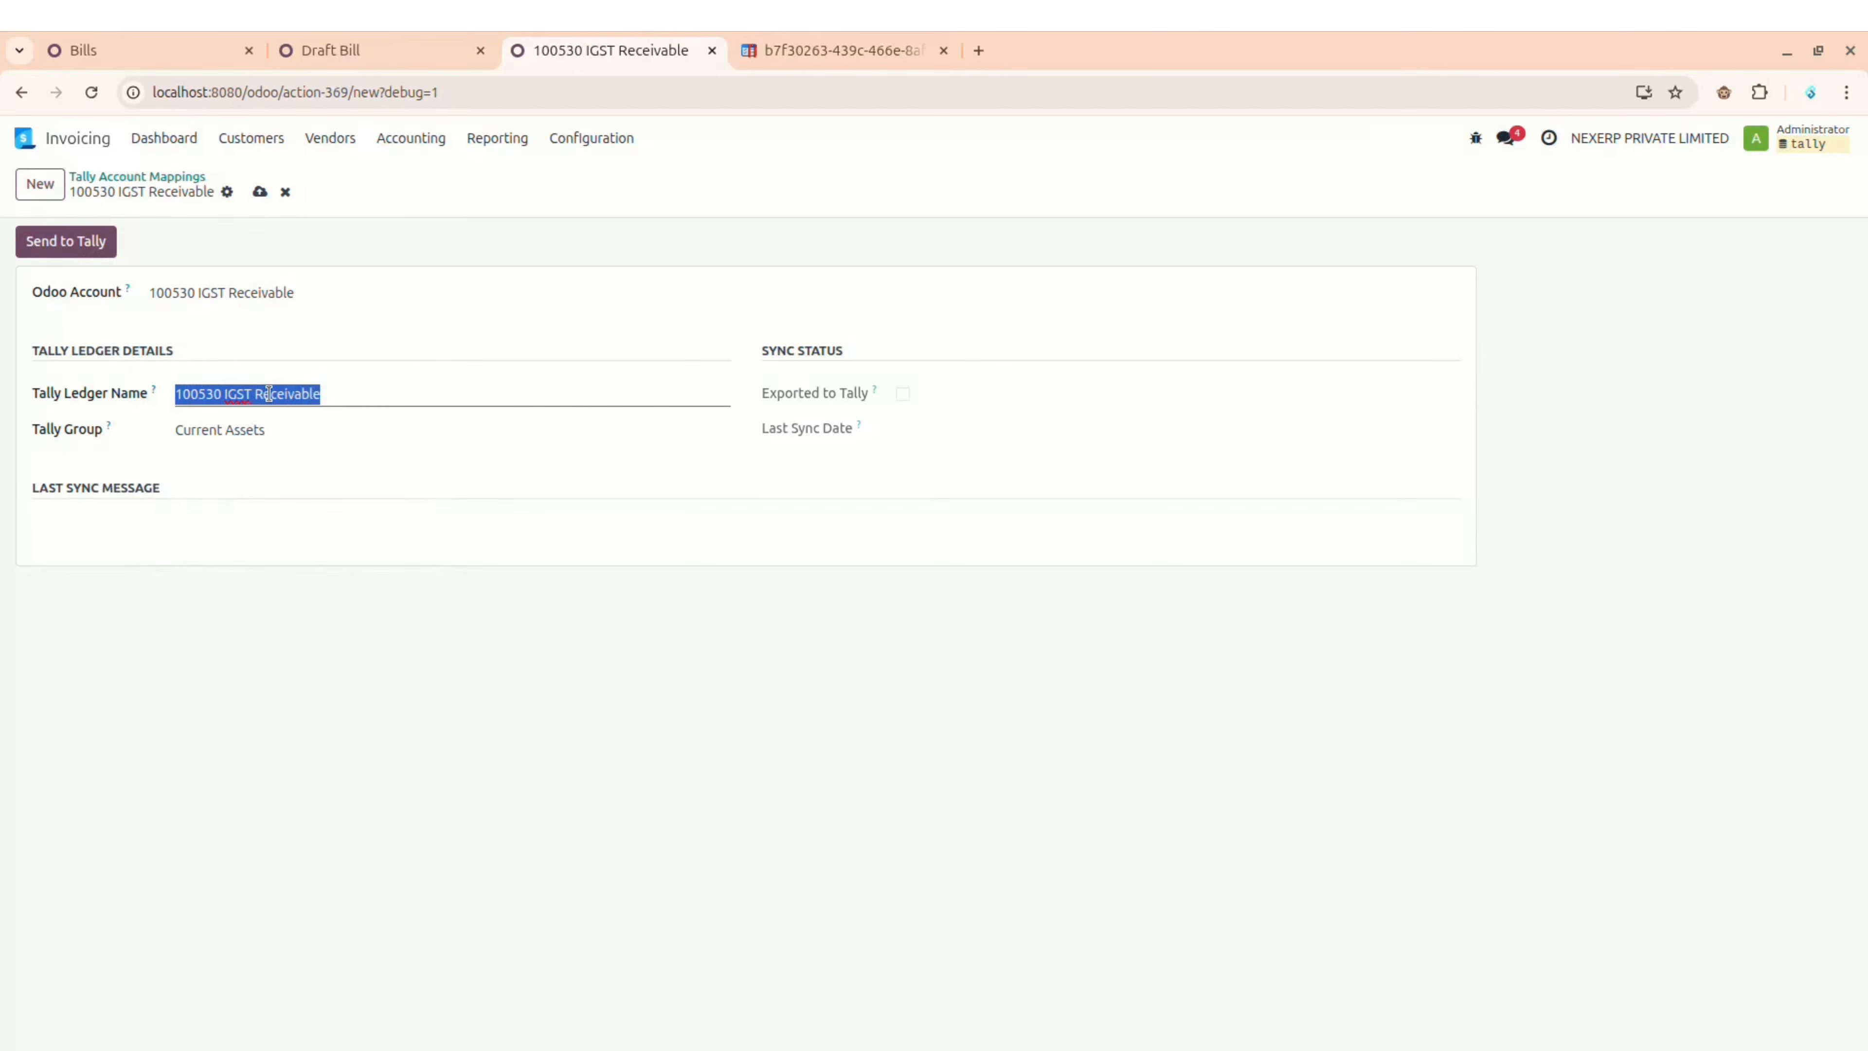
type("IGST A/C")
key("Tab")
key("BackSpace")
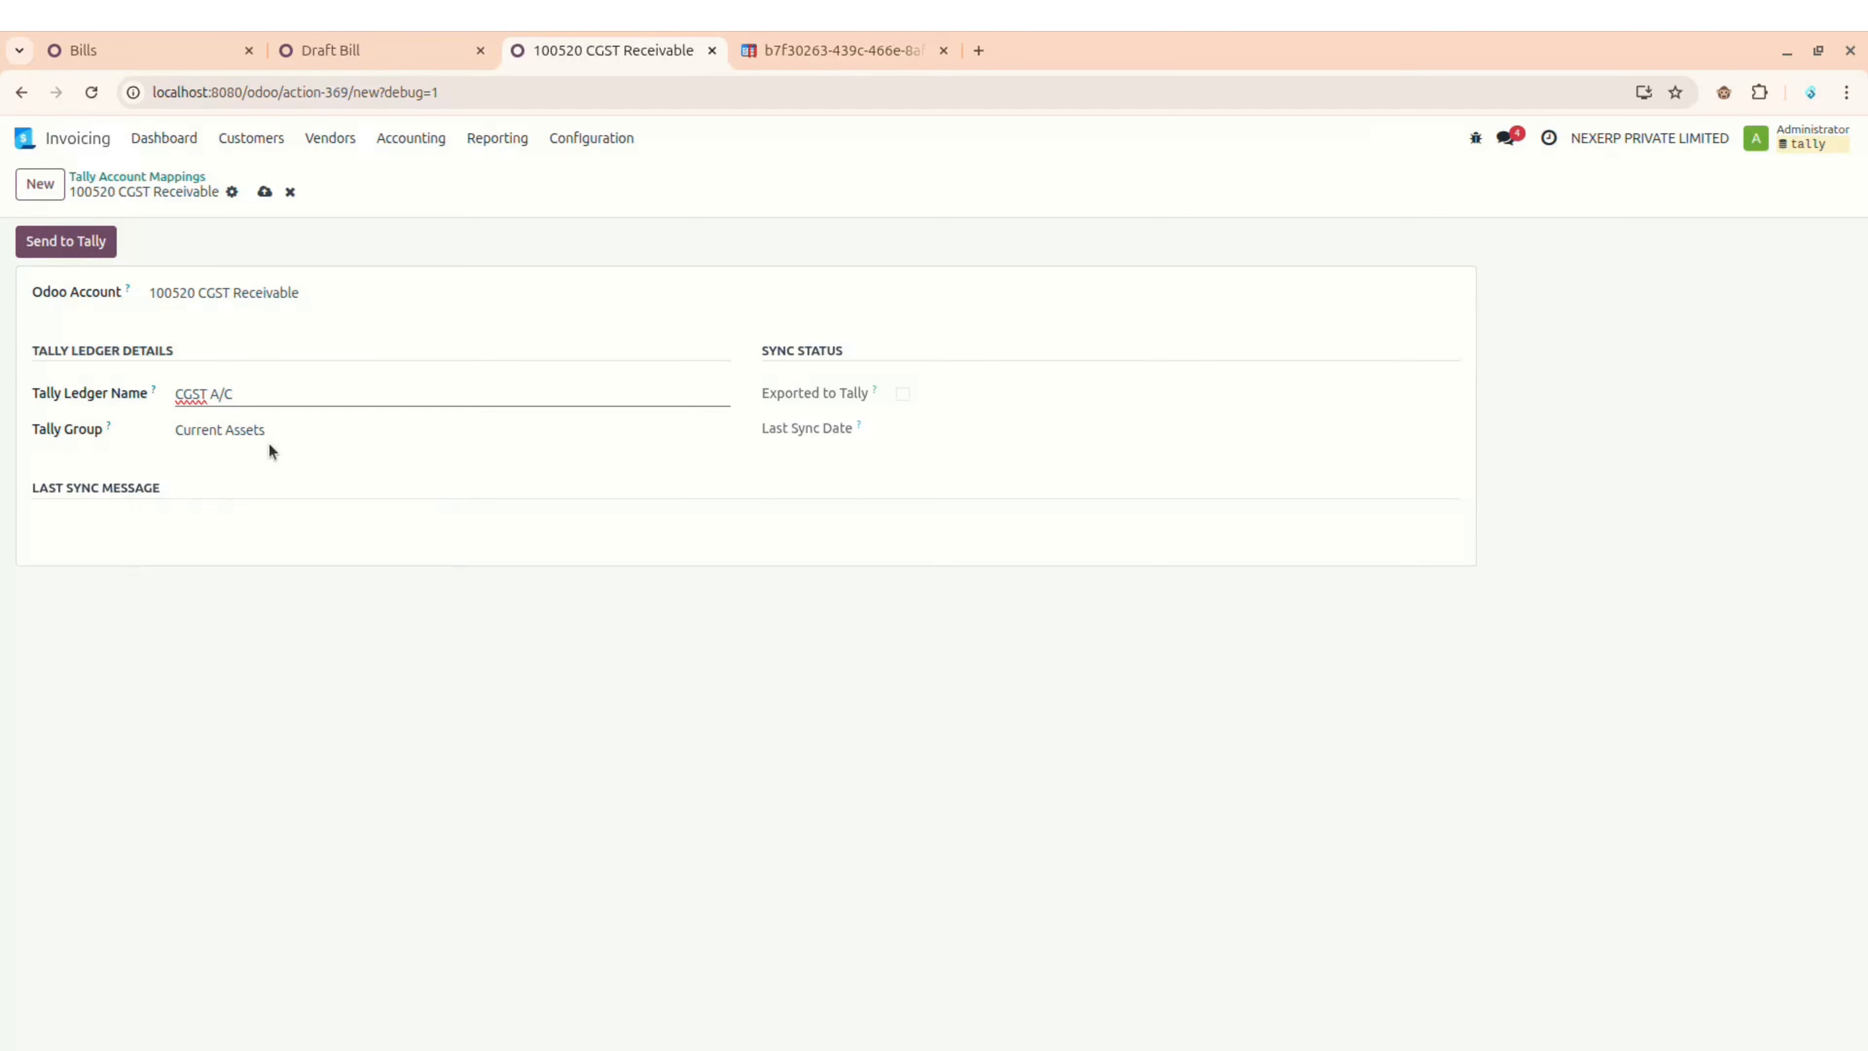
key("Tab")
key("BackSpace")
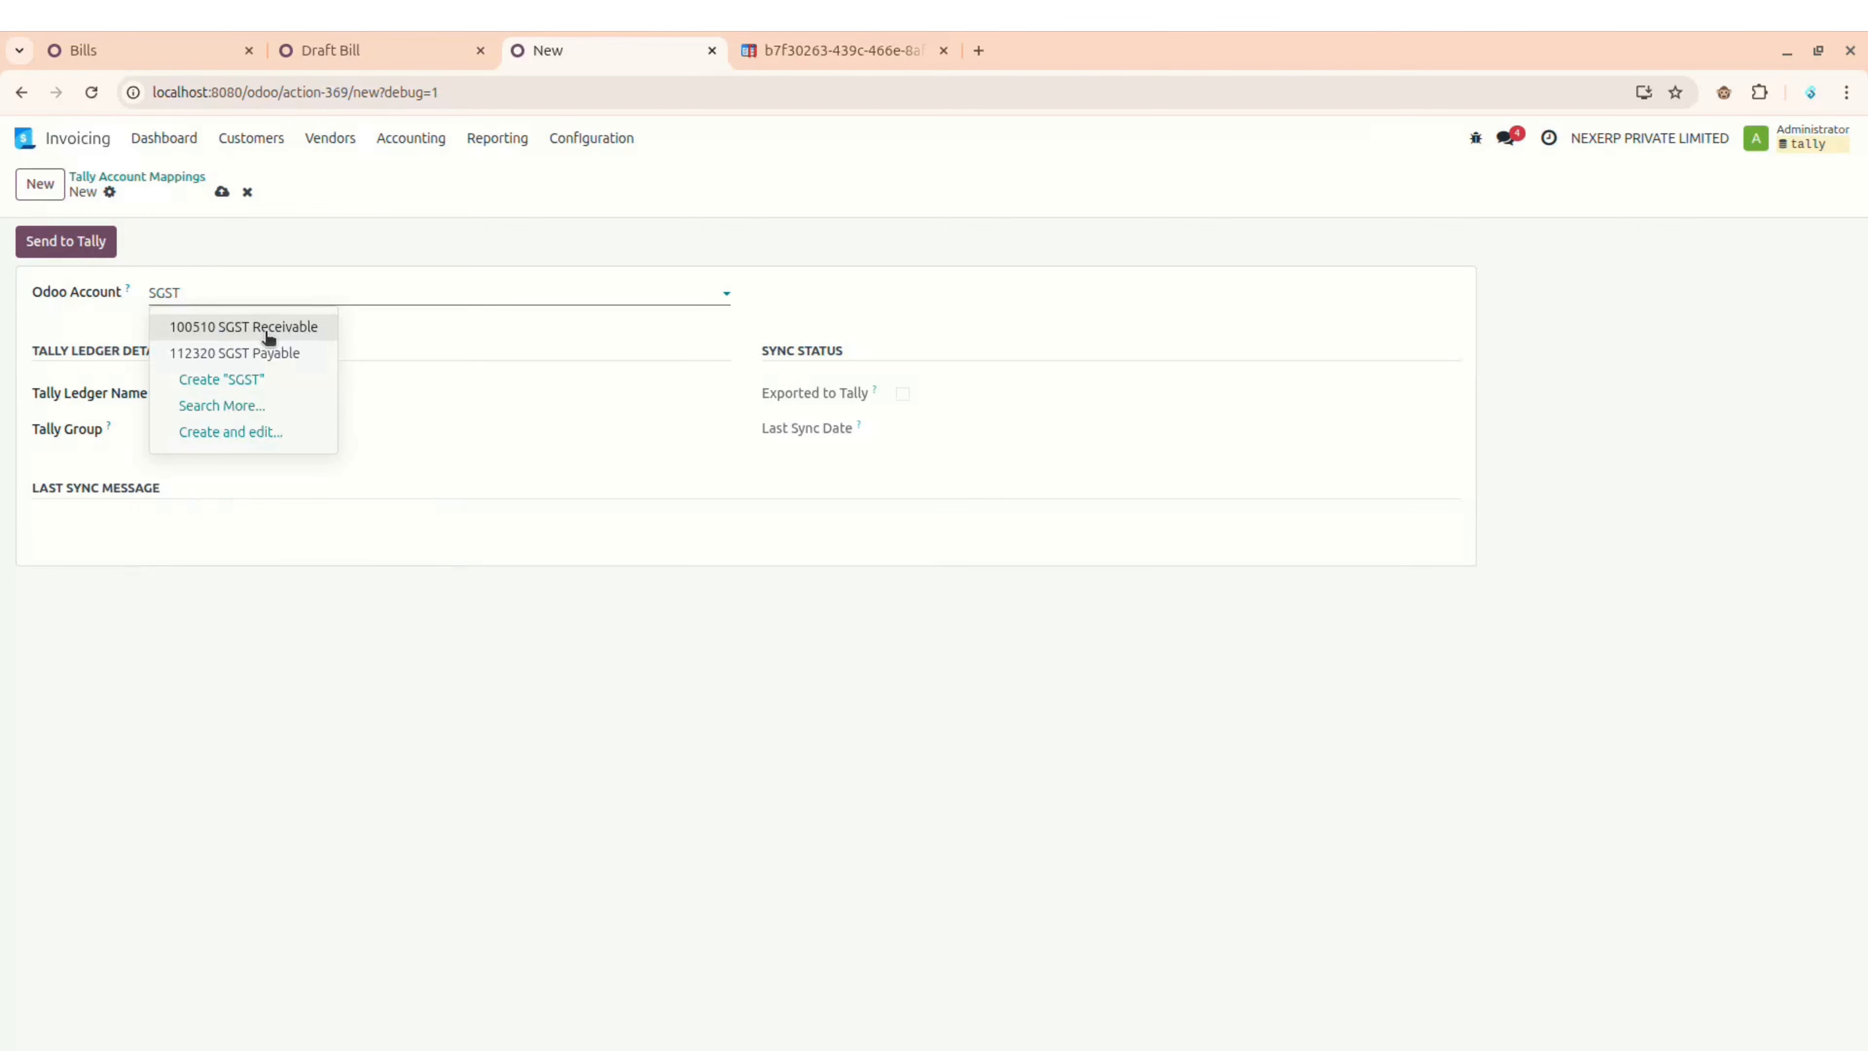
Step: Choose 100510 SGST Receivable as the mapping's Odoo account
left_click(269, 329)
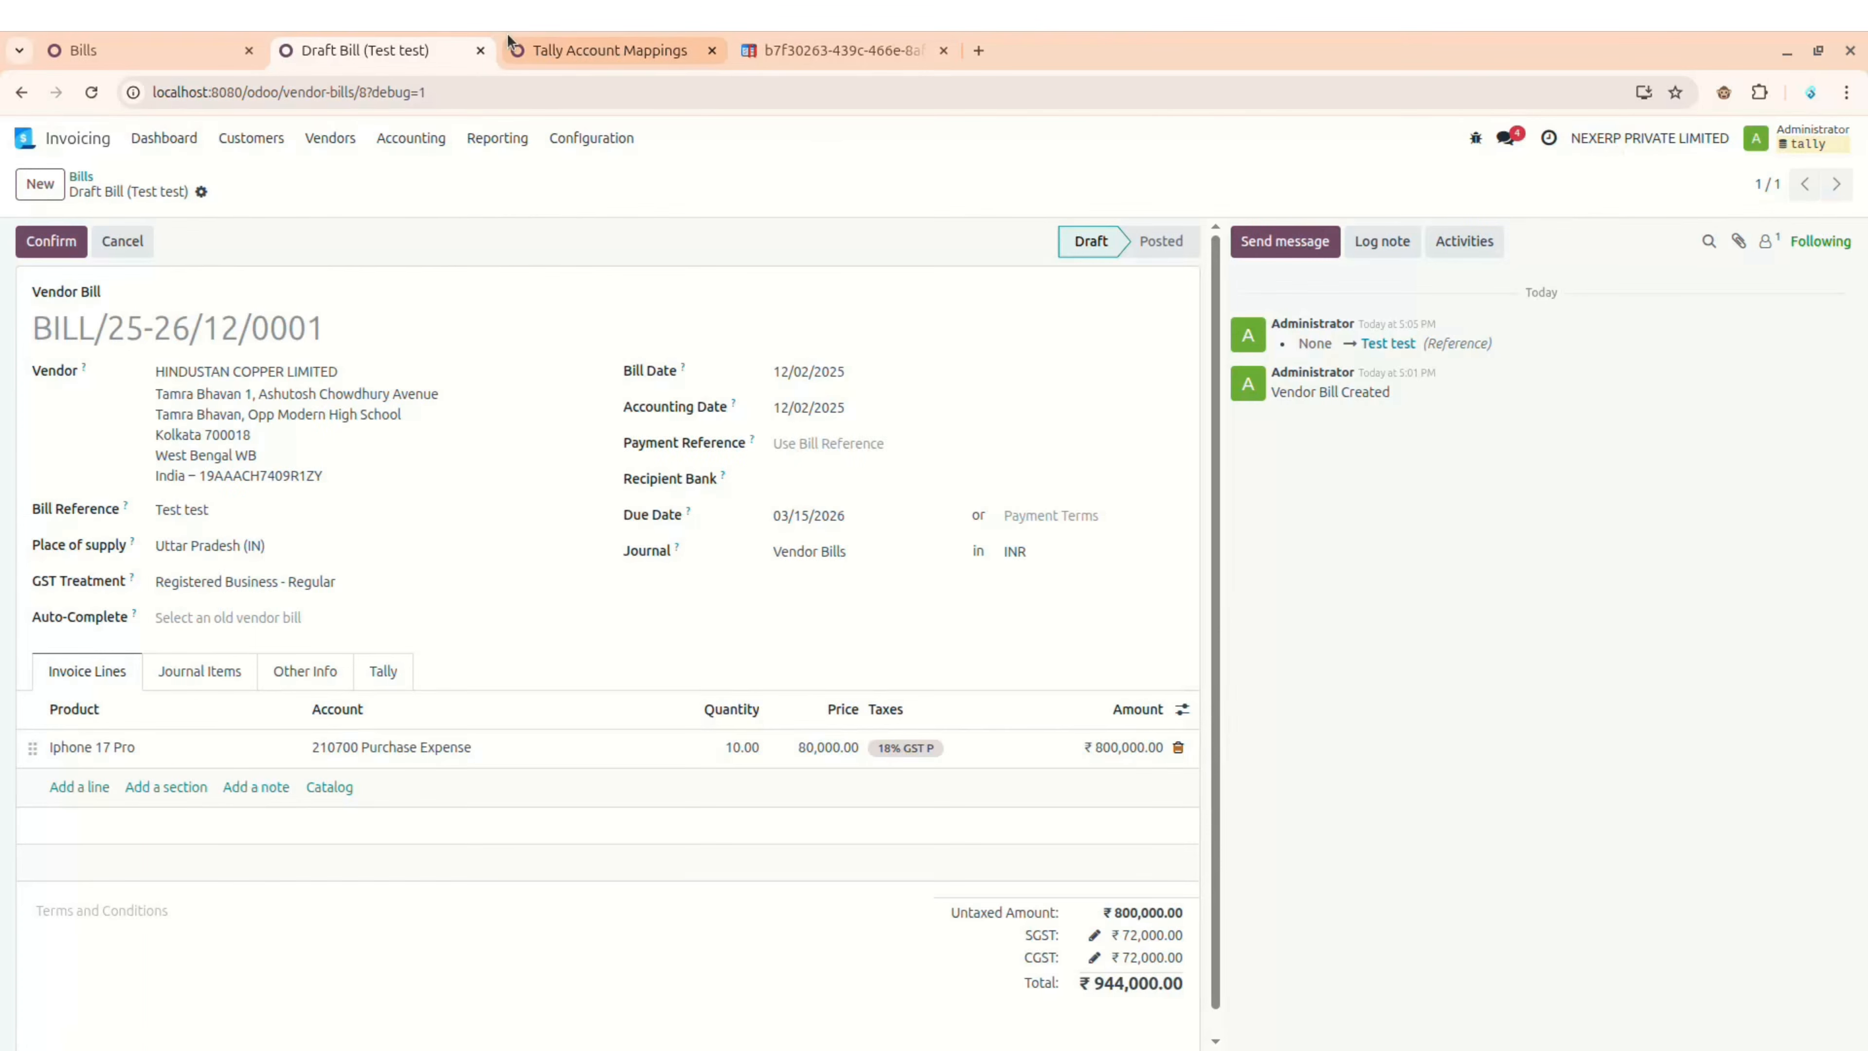
Step: Review the Customer Invoices journal's Tally Configuration settings
left_click(553, 49)
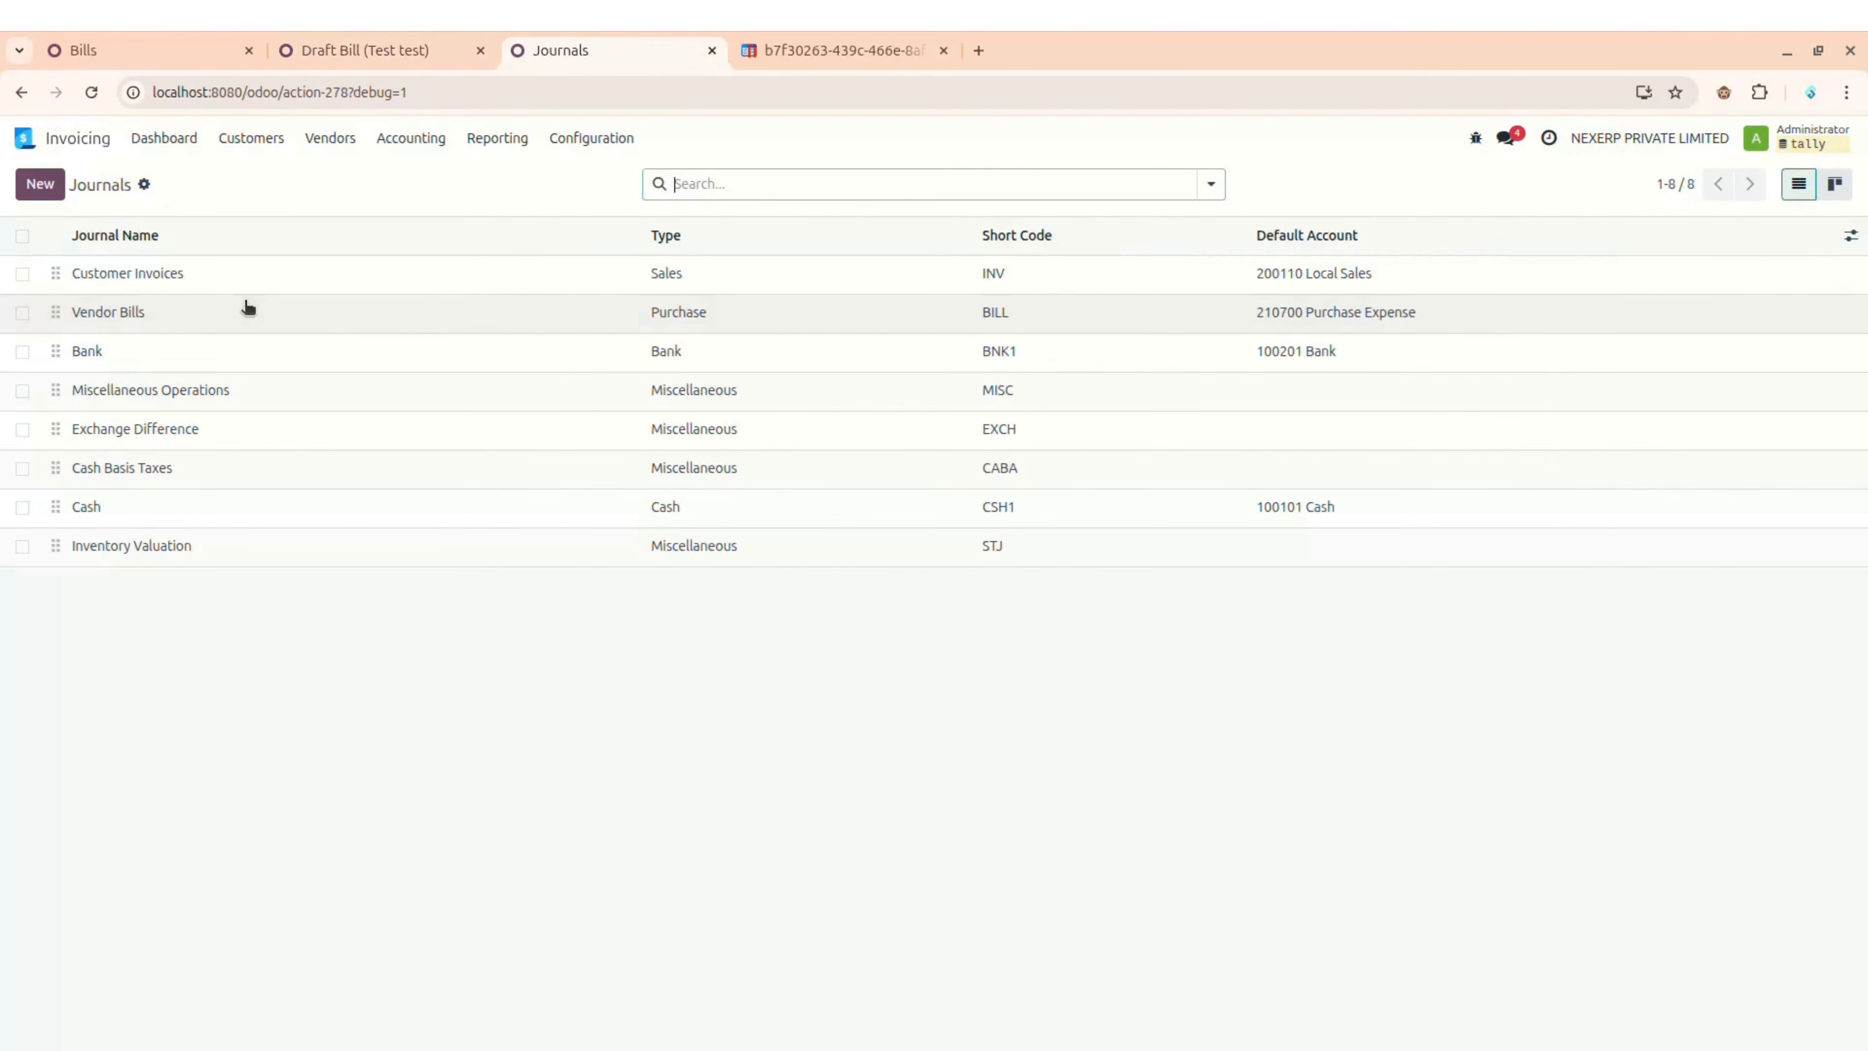
left_click(242, 284)
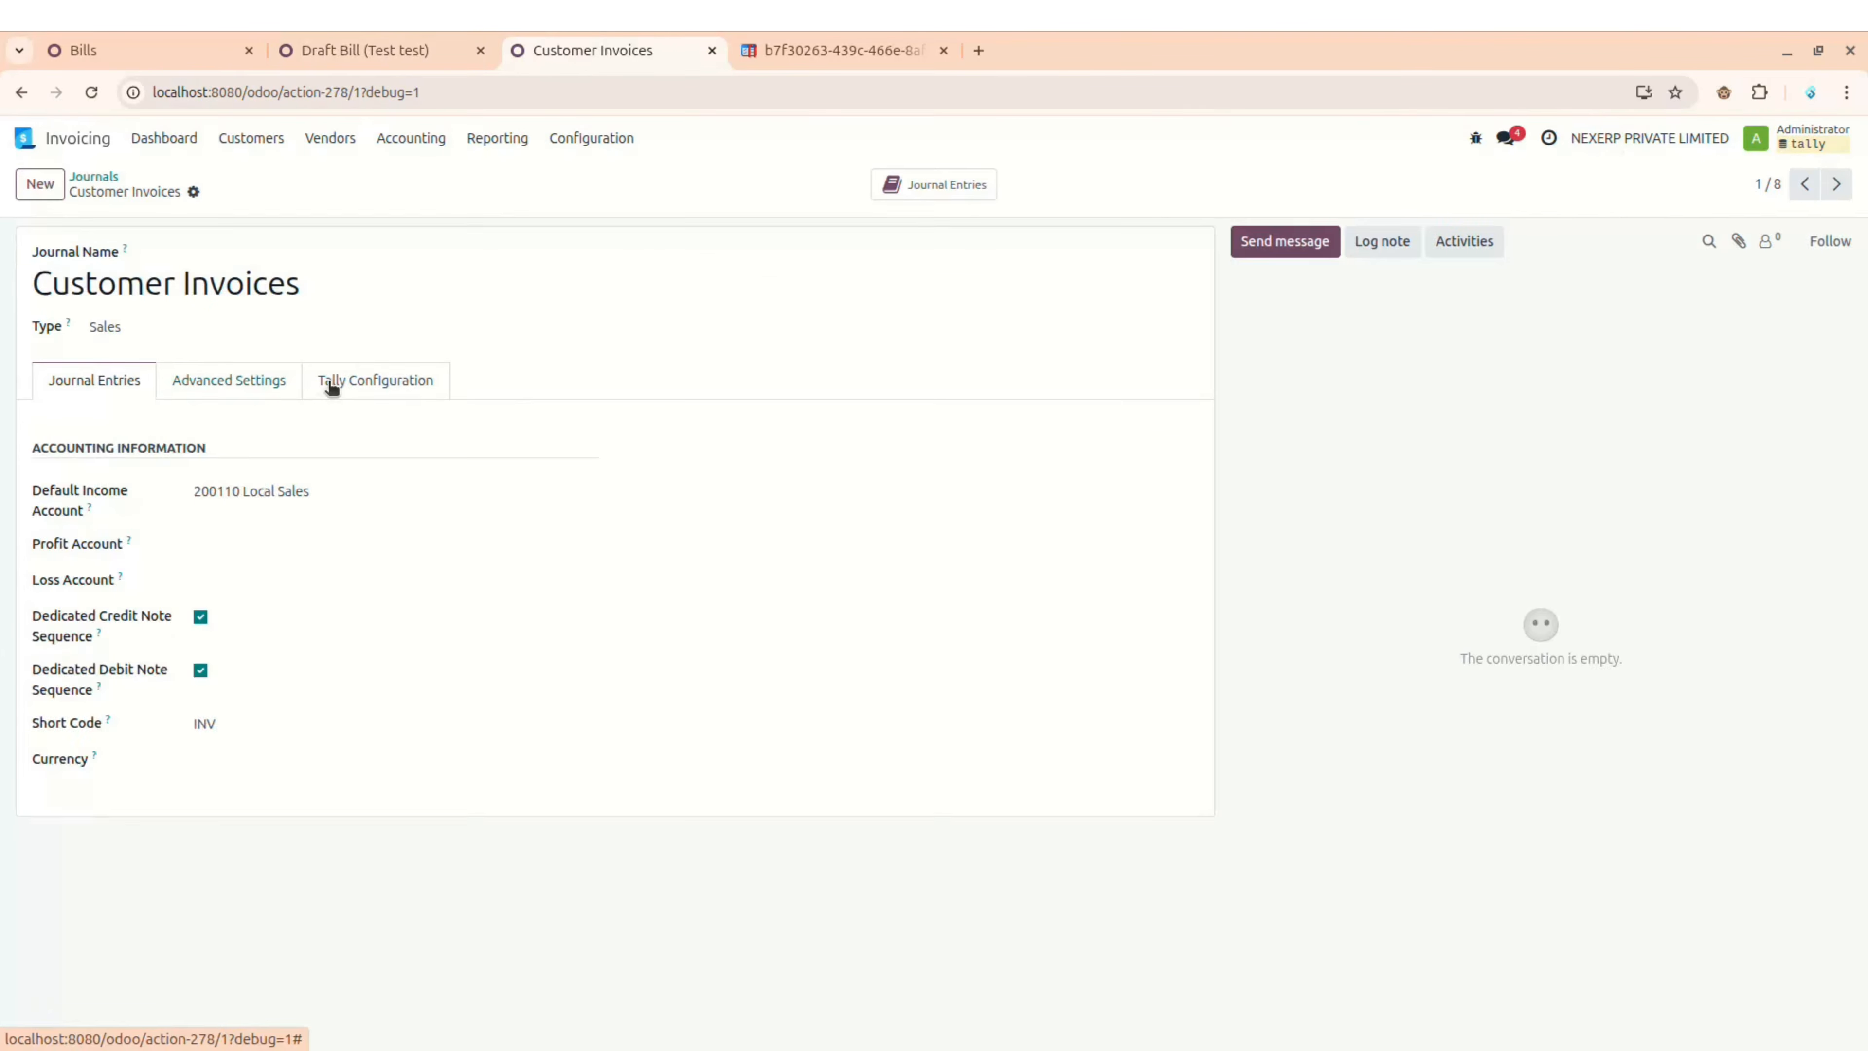
left_click(333, 386)
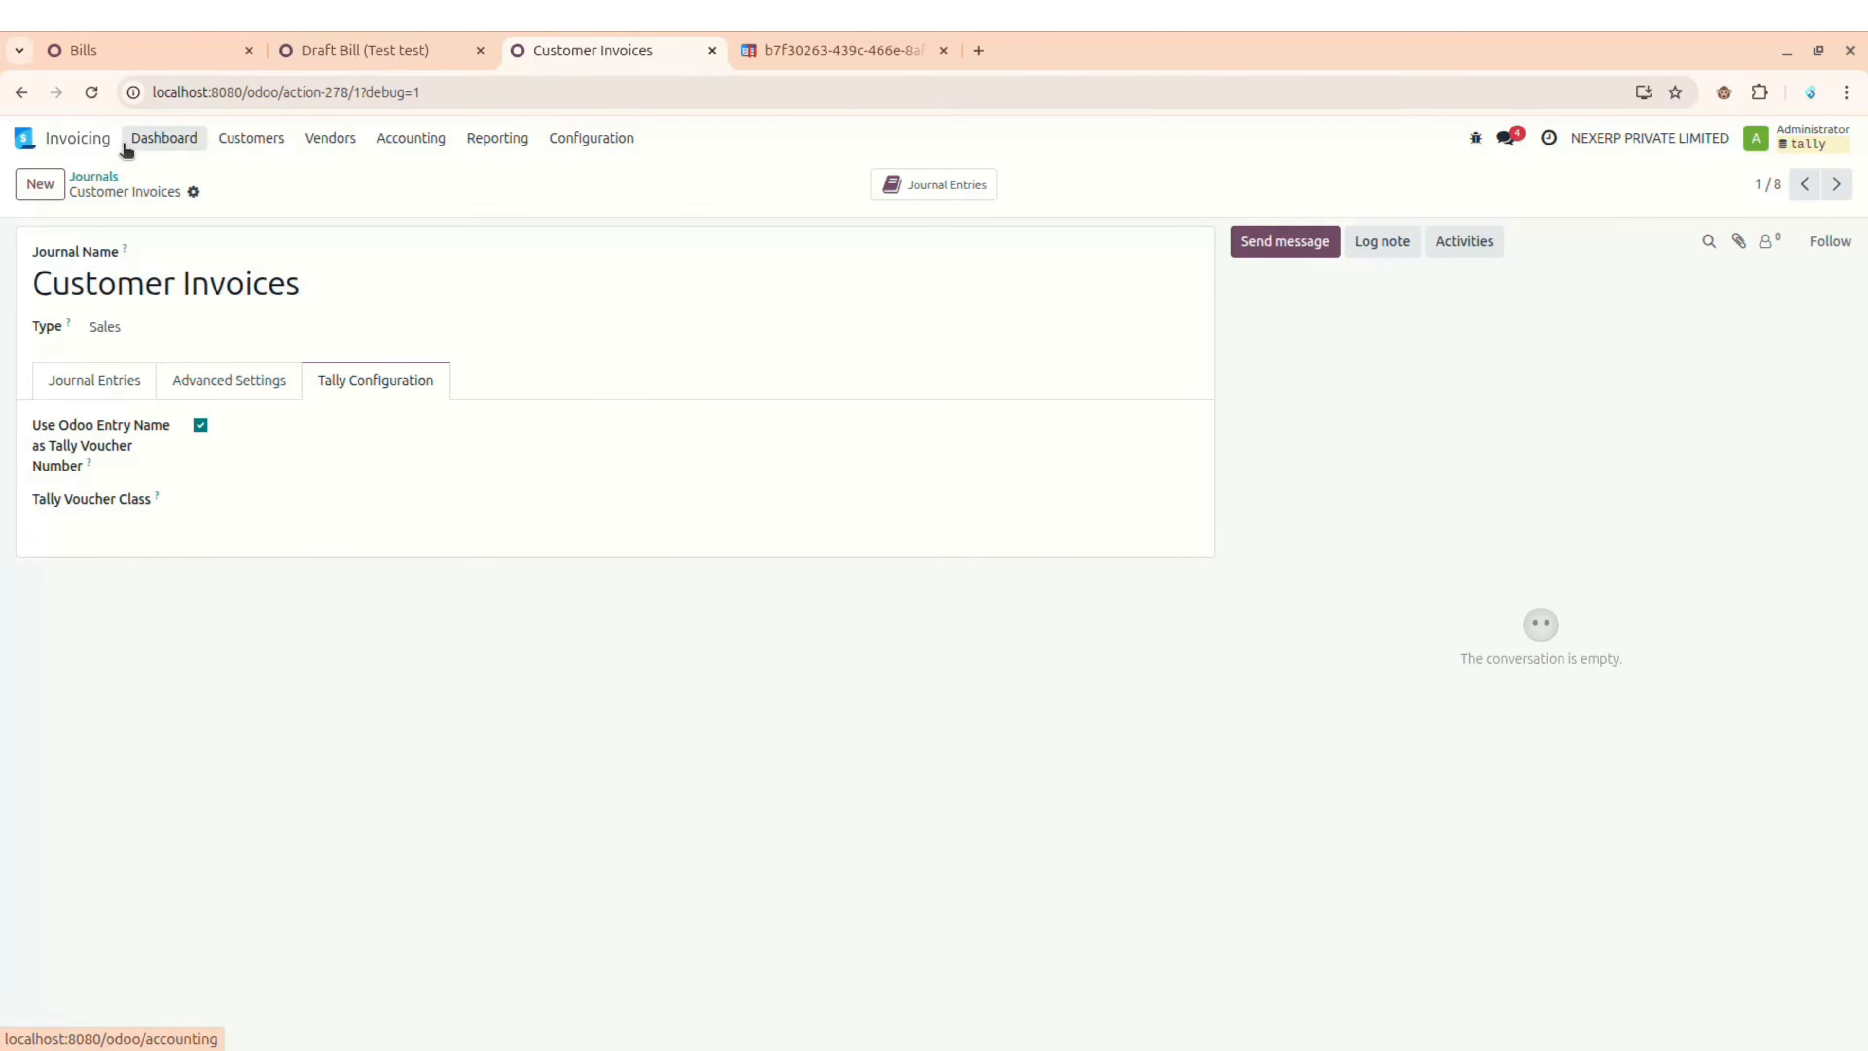
left_click(96, 176)
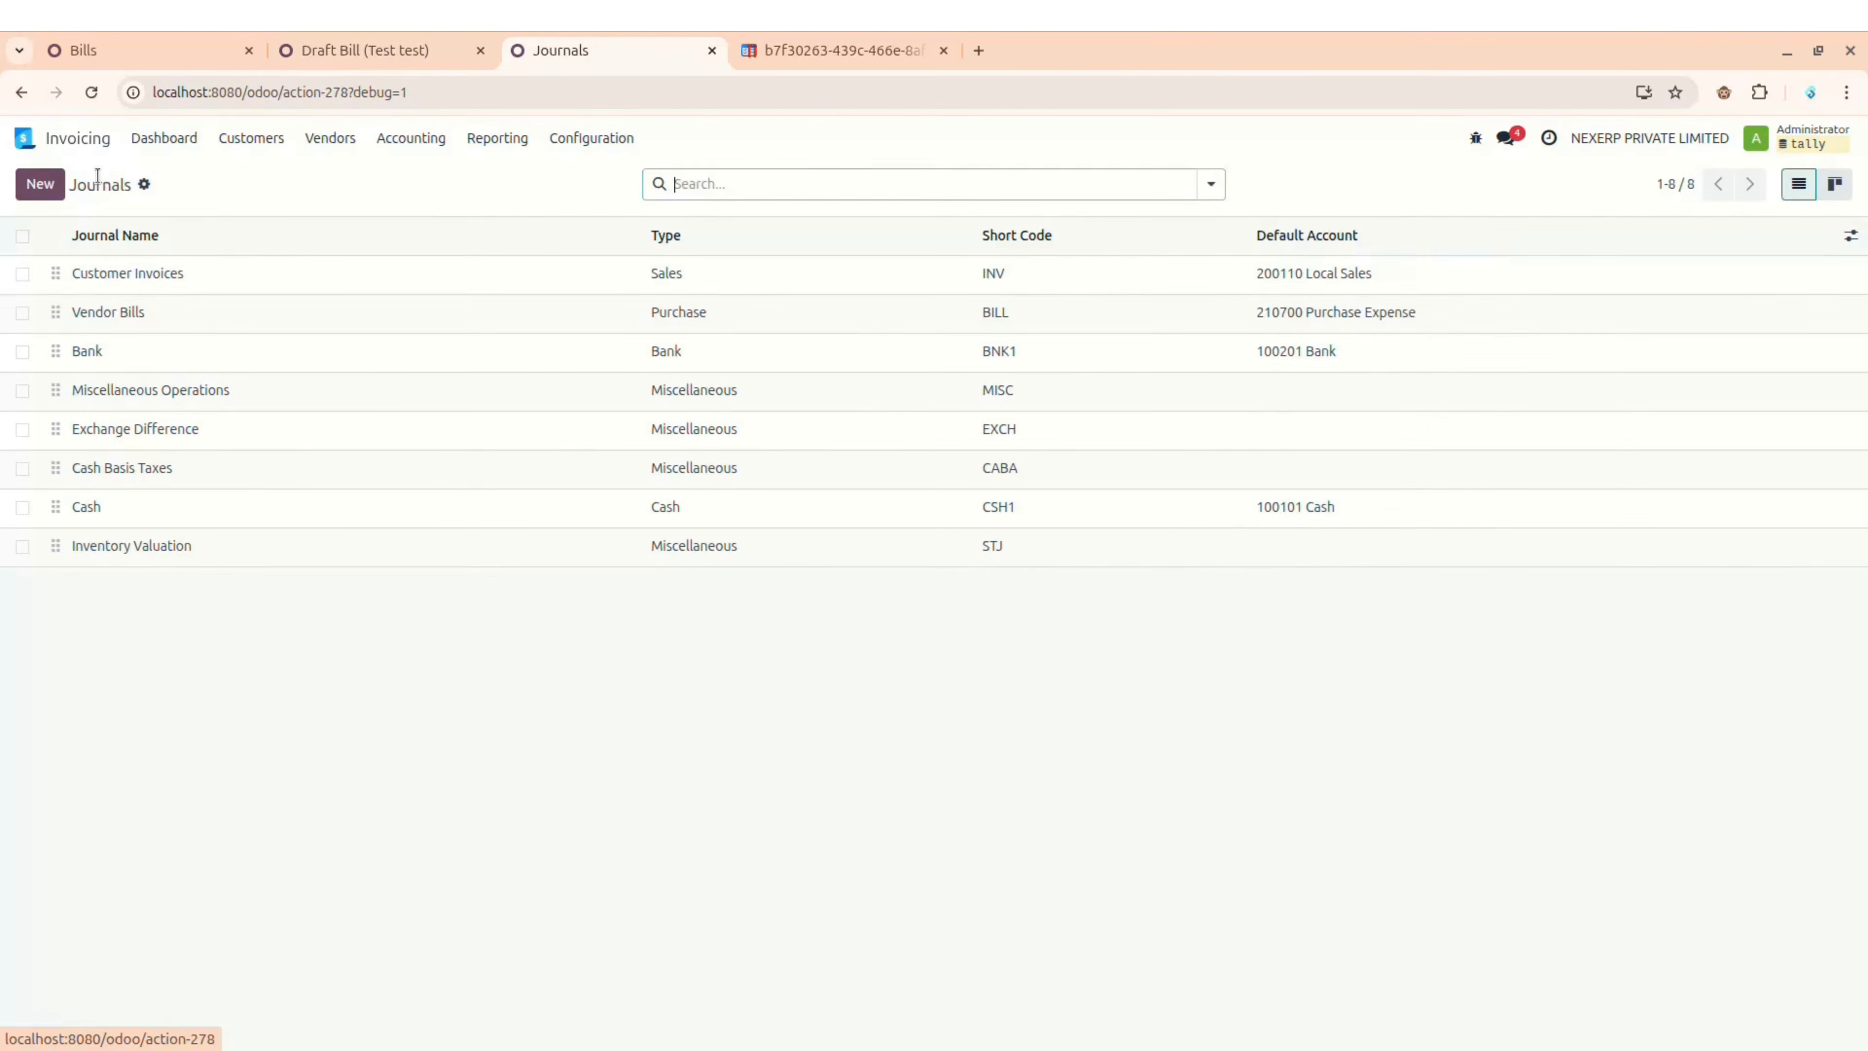
Step: Enable 'Use Odoo Entry Name as Tally Voucher Number' on Vendor Bills, then post BILL/25-26/12/0001
left_click(189, 319)
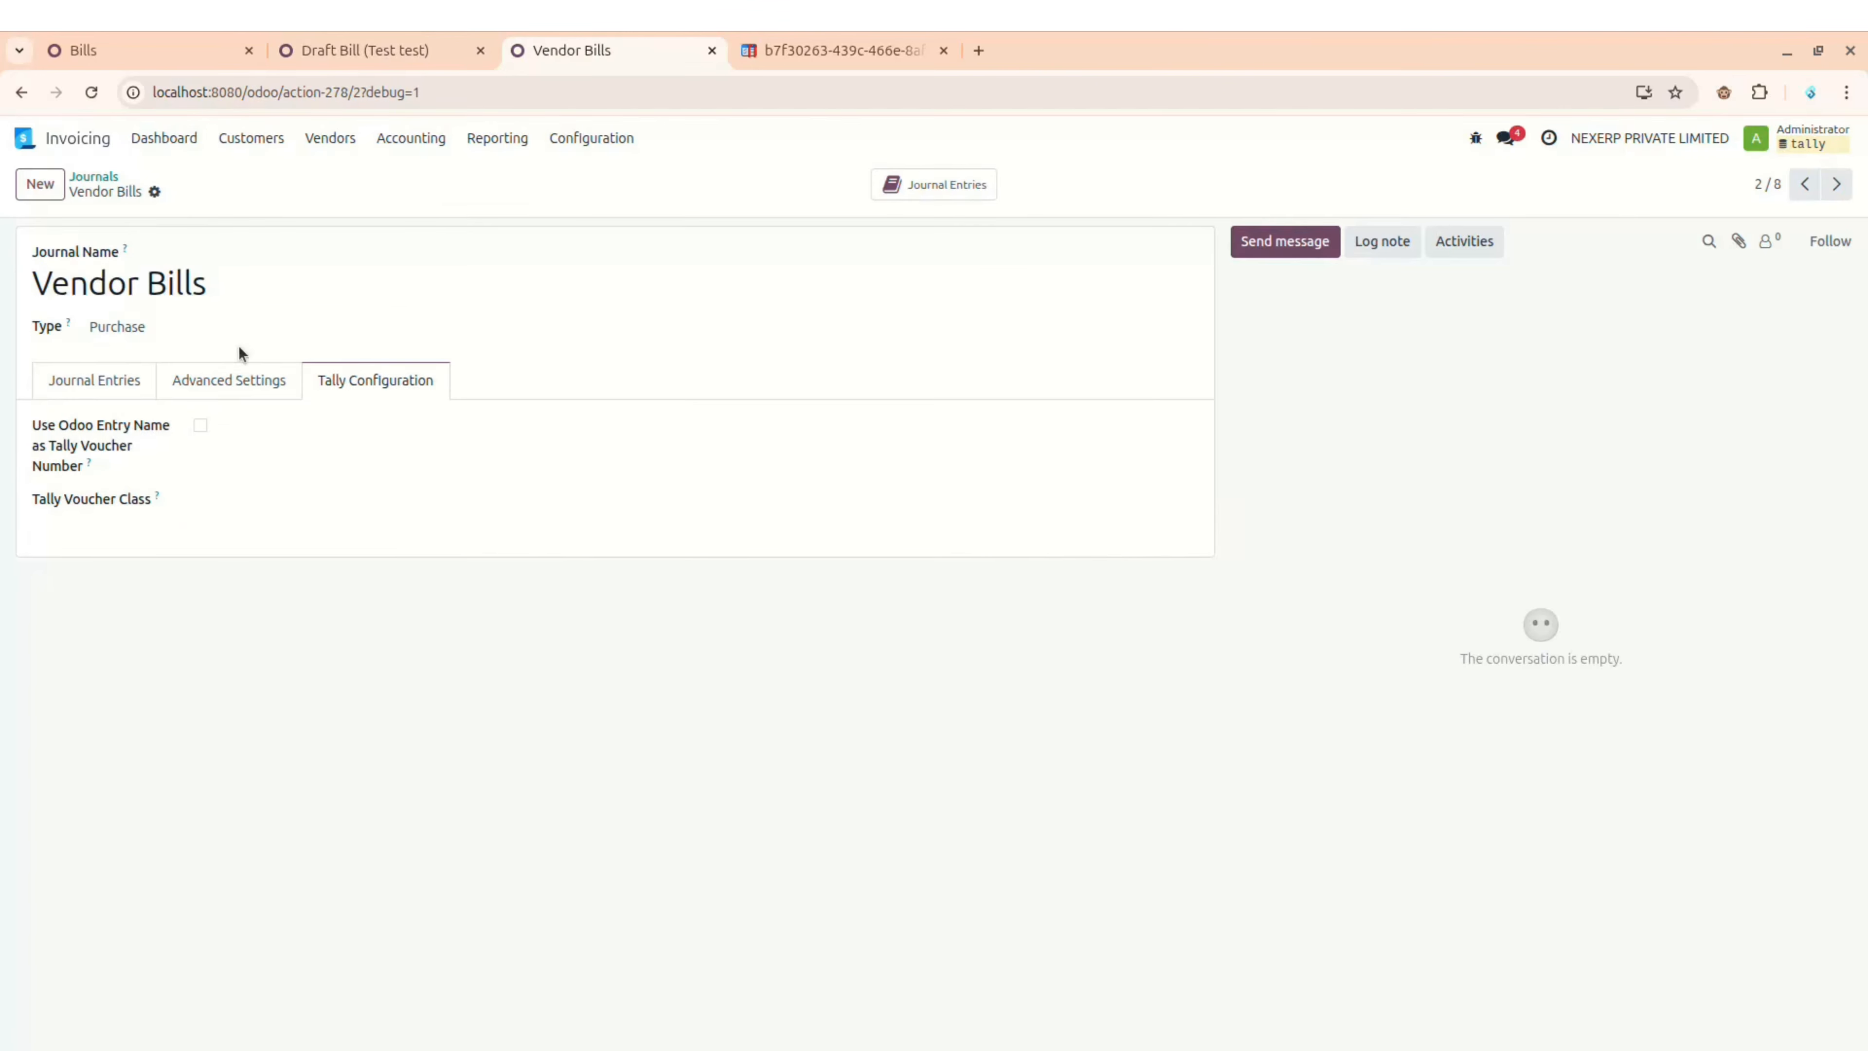
left_click(187, 192)
left_click(356, 51)
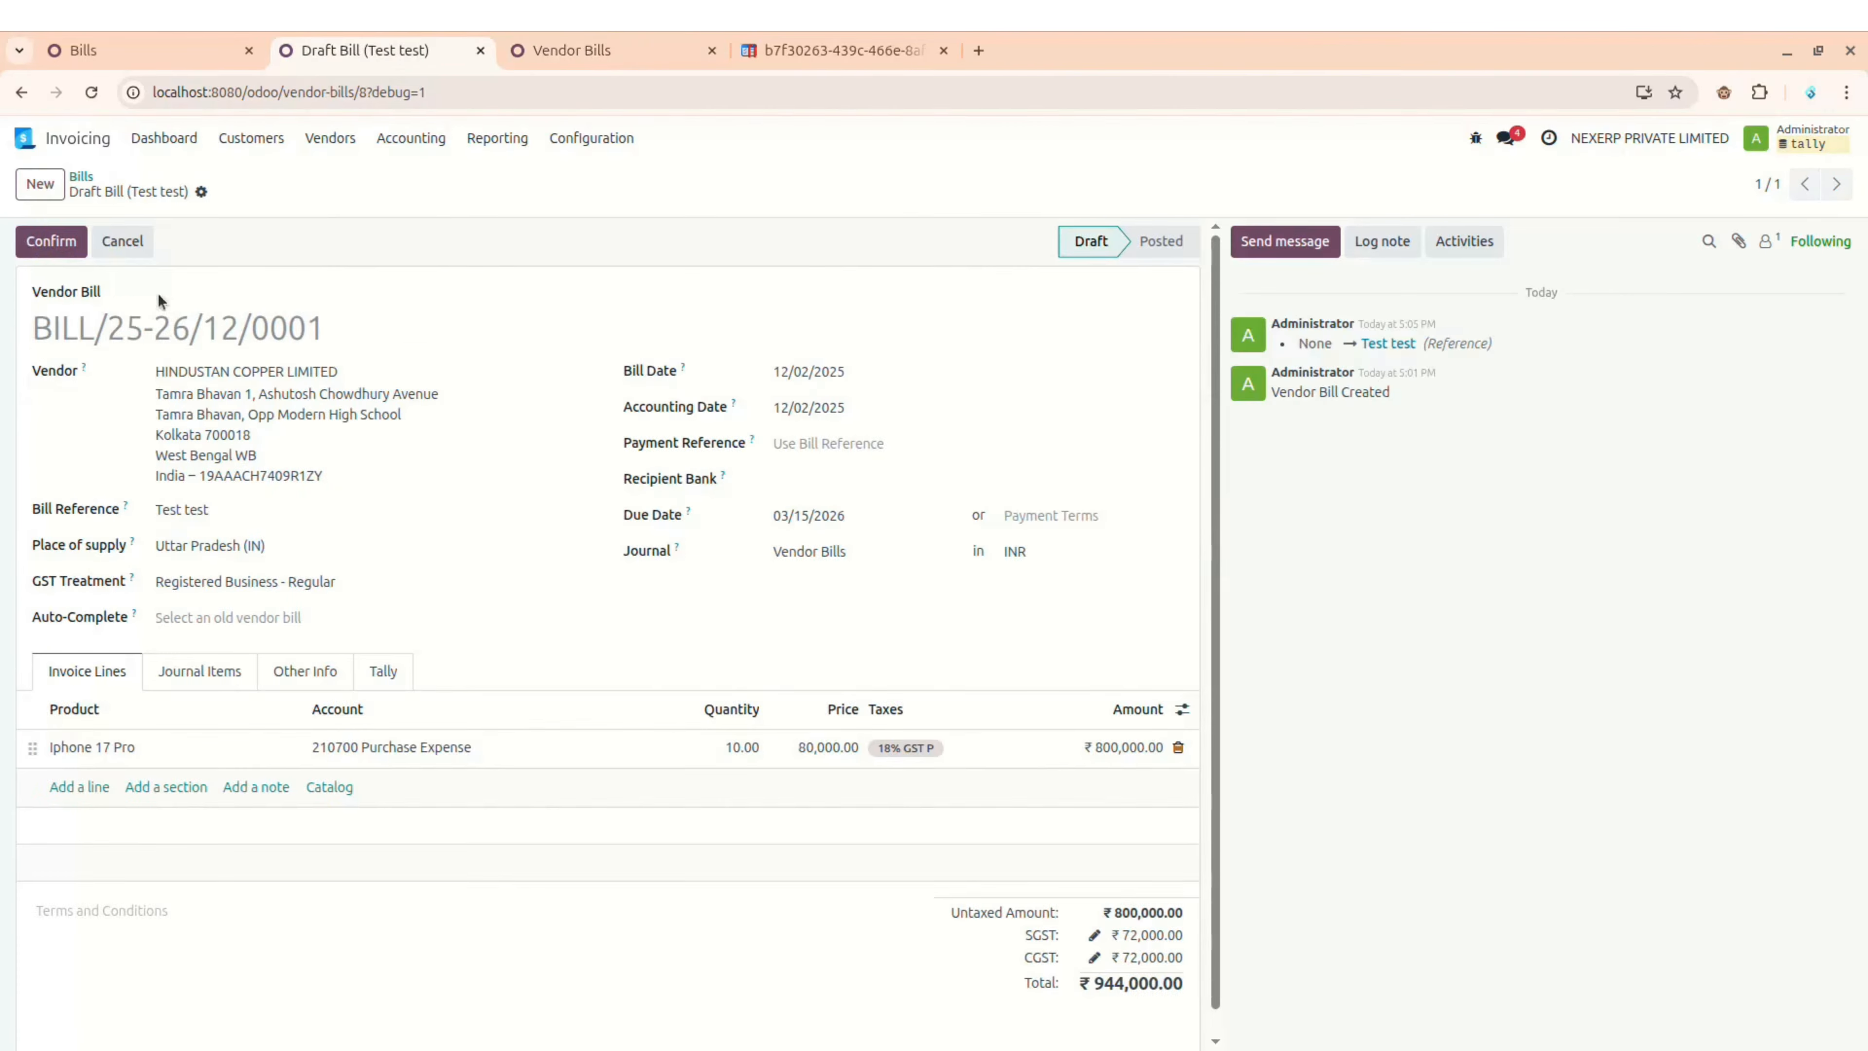
left_click(49, 248)
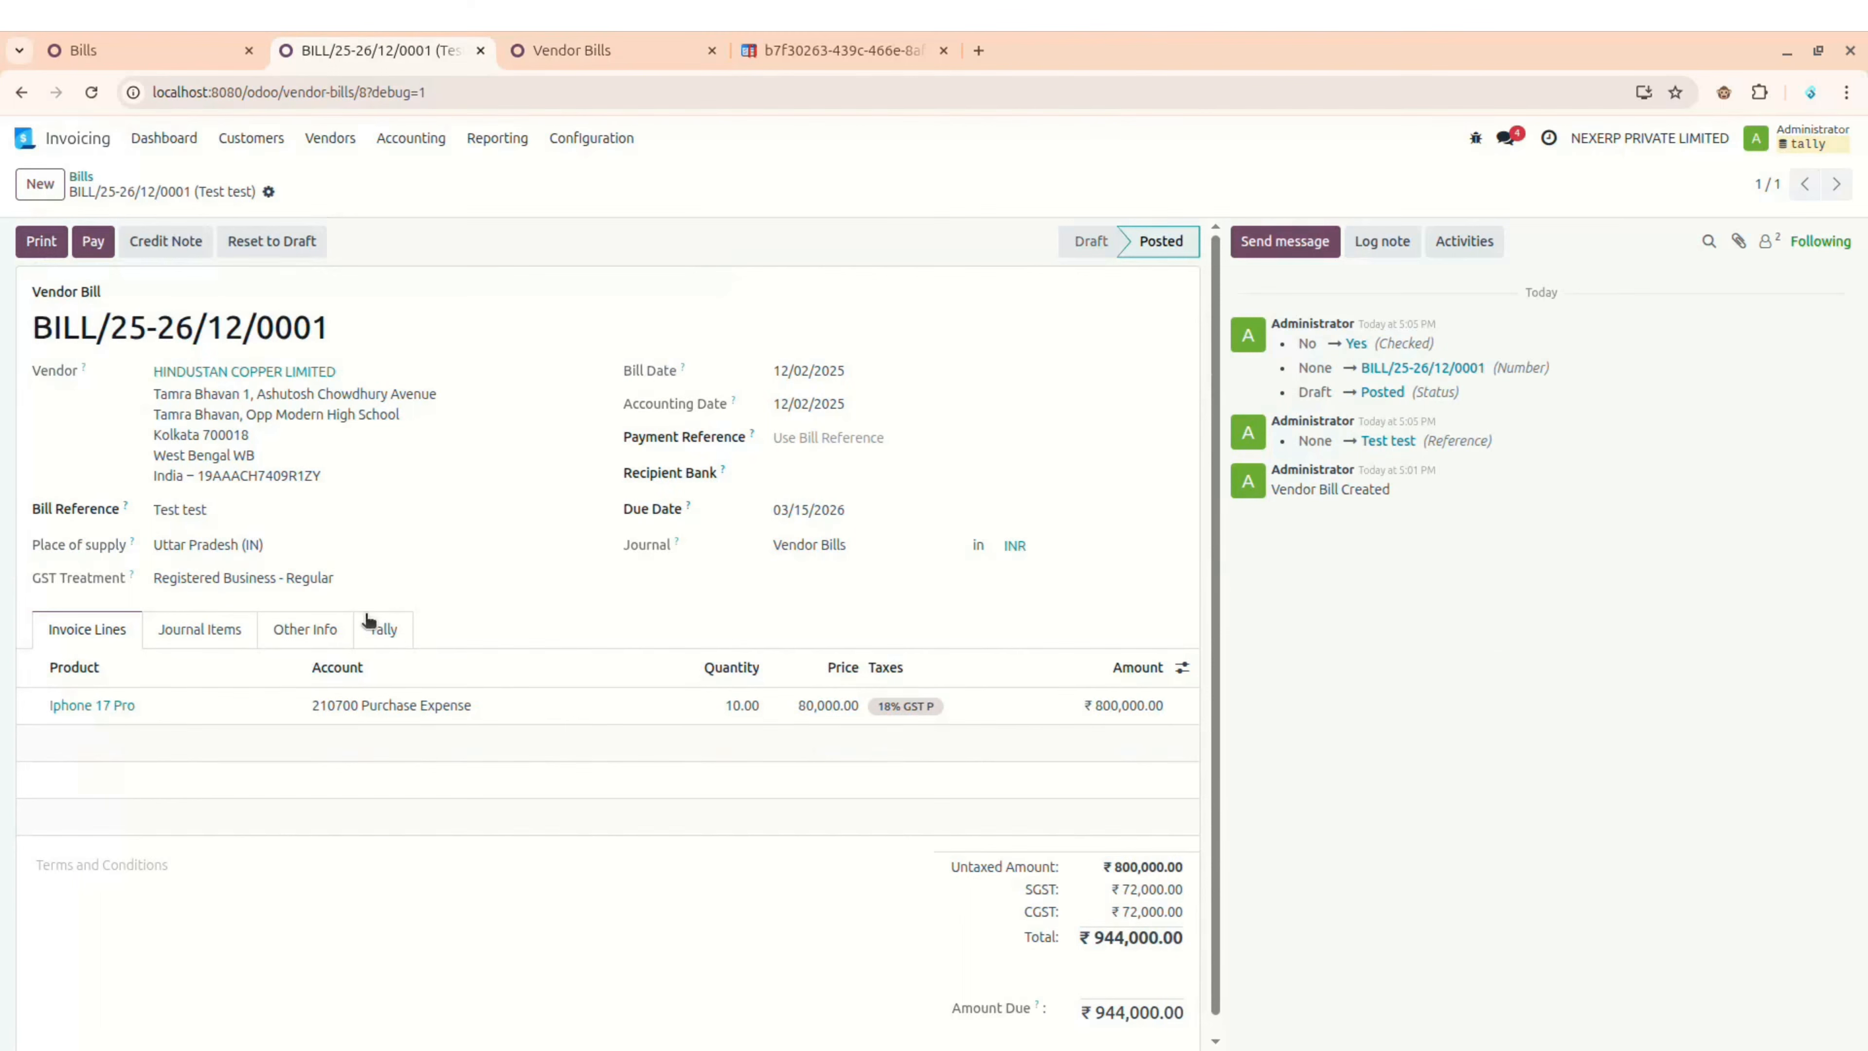
Step: In Tally Prime, return to Gateway and open the Account Books Ledger report
key("alt+Tab")
key("Escape")
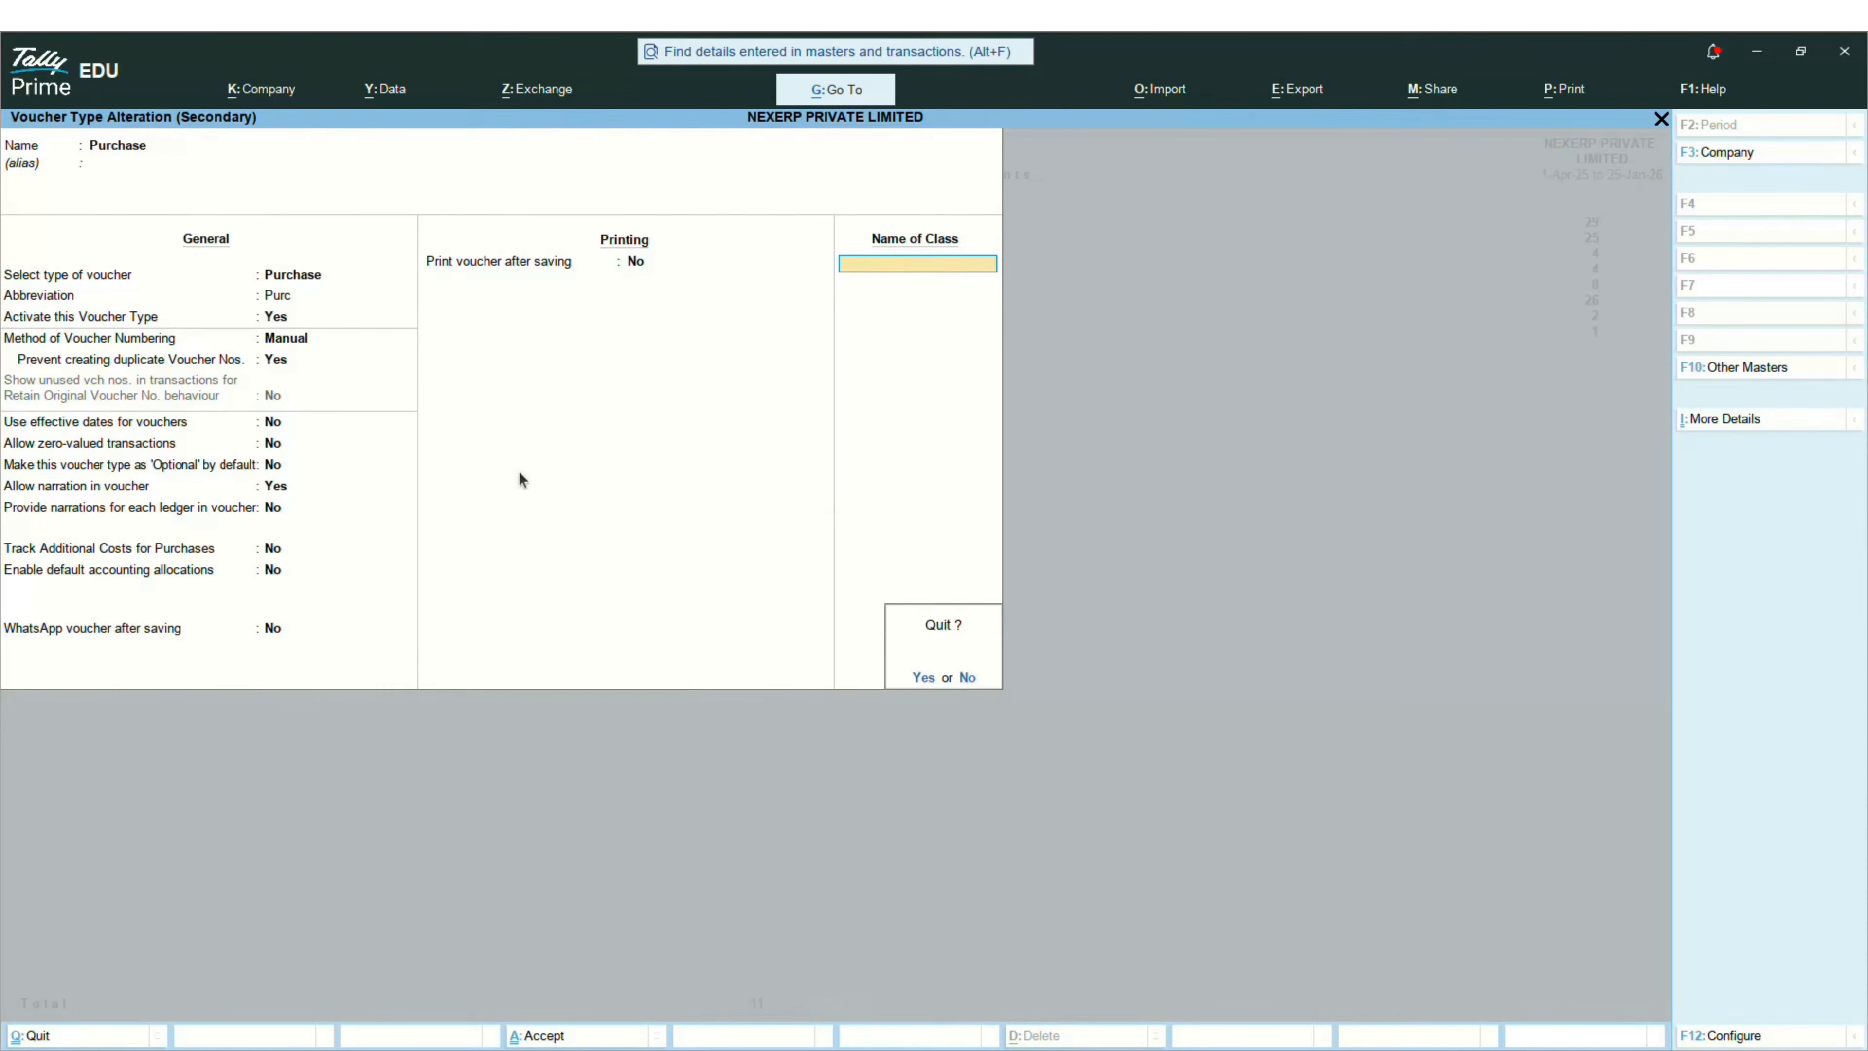
key("Return")
key("Escape")
key("Escape")
key("Escape")
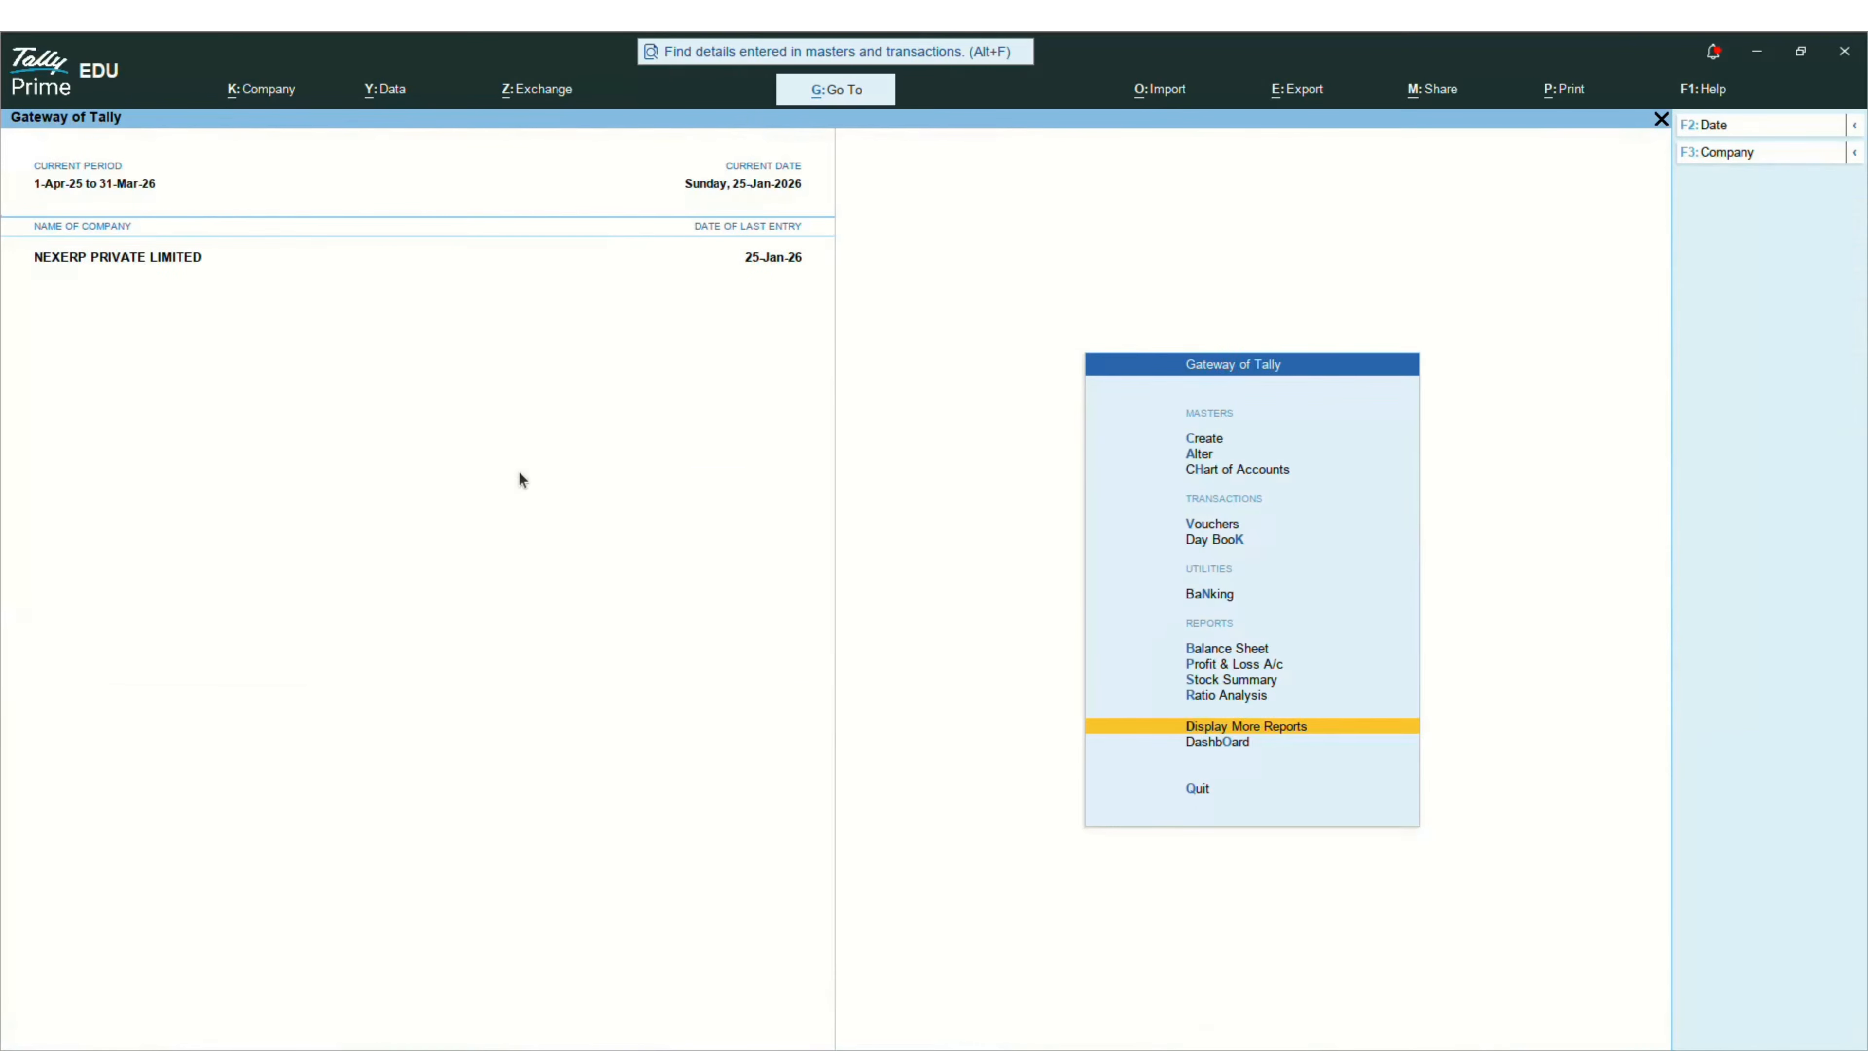
key("Return")
key("Down")
key("Down")
key("Down")
key("Down")
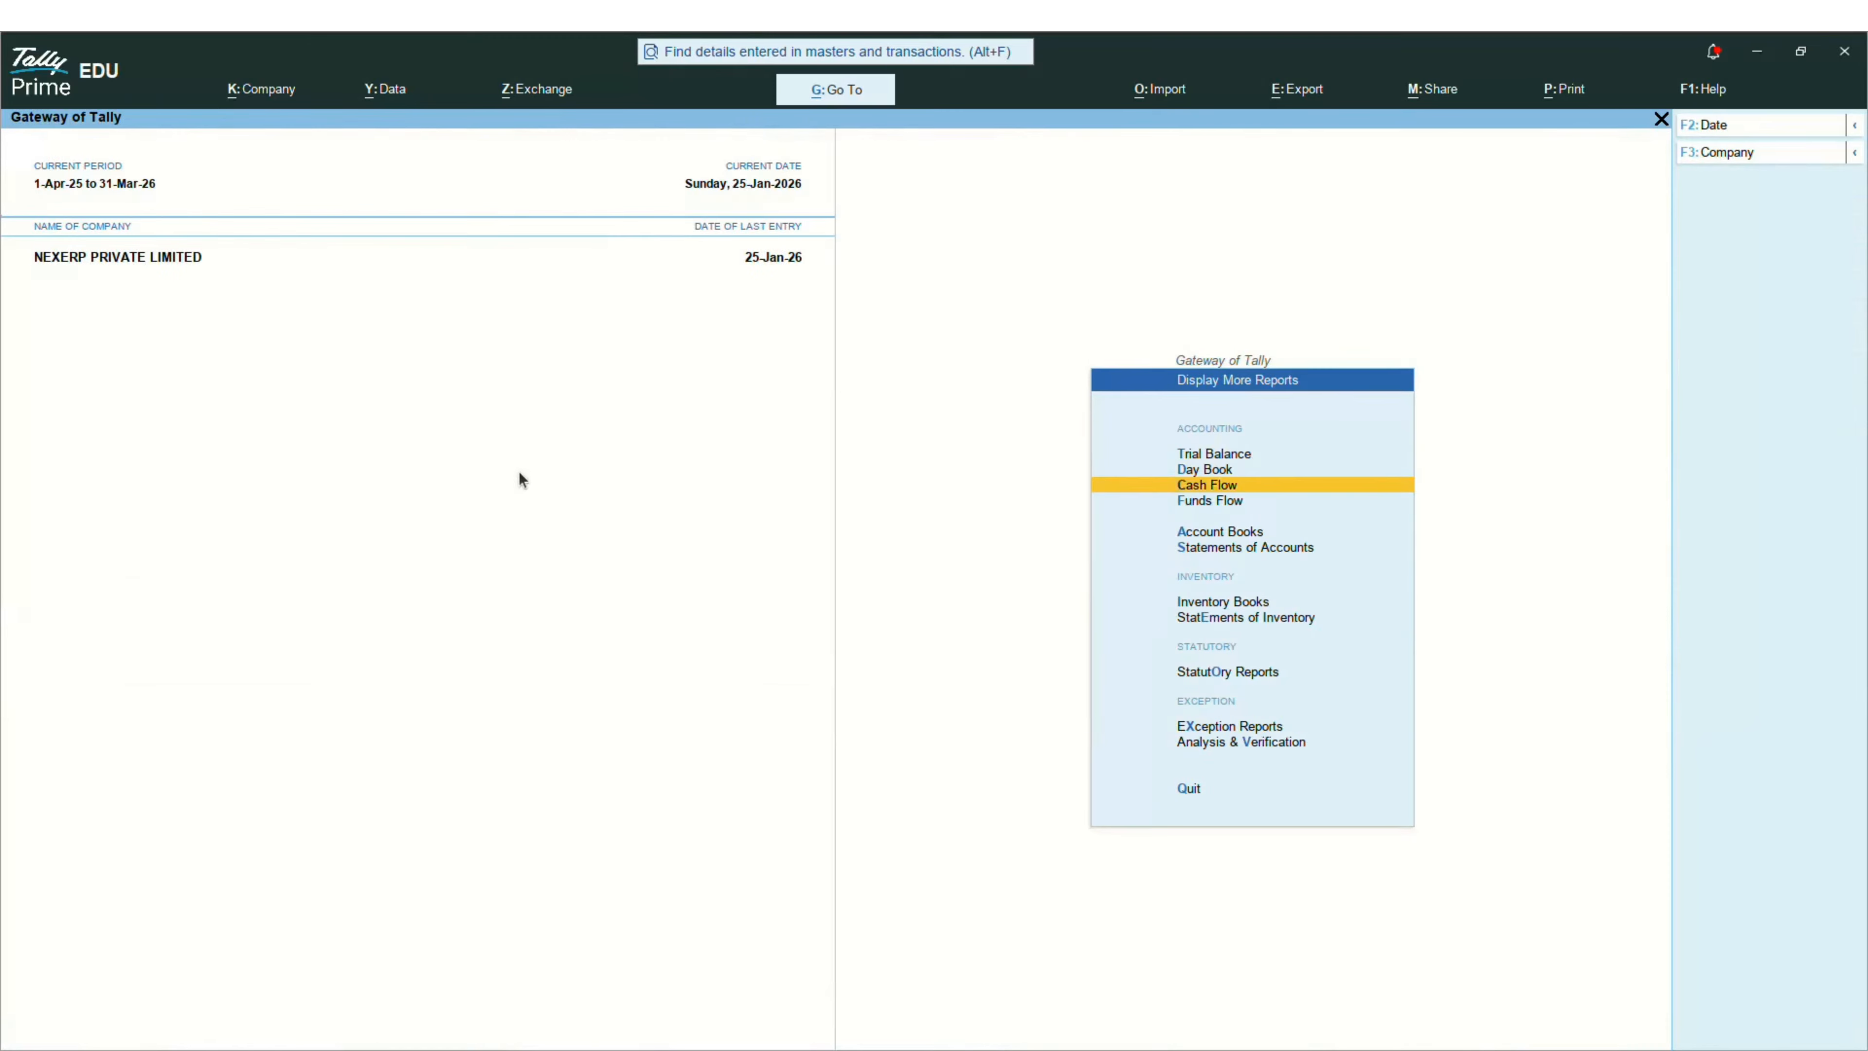
key("Return")
key("Down")
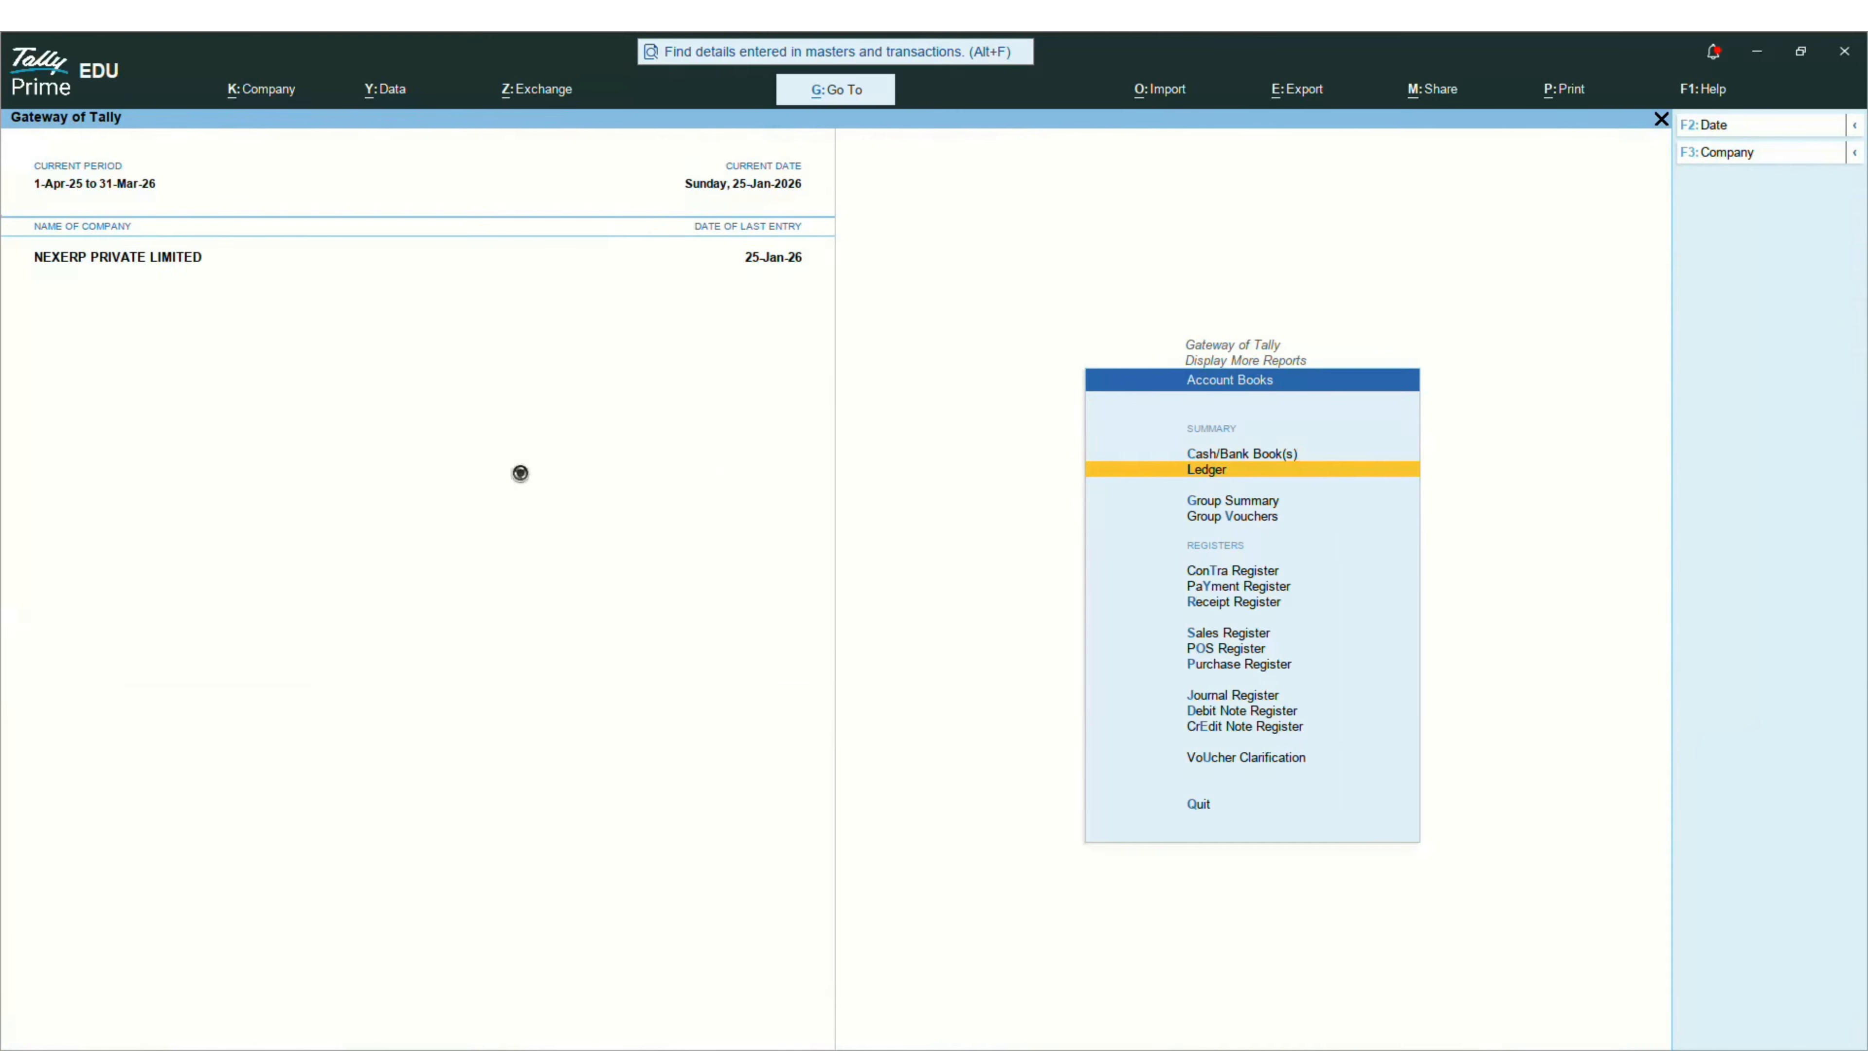
key("Return")
Step: View HINDUSTAN COPPER LIMITED's Purchase voucher BILL/25-26/12/0001 for 9,44,000, then return to Odoo
key("Down")
key("Down")
key("Down")
key("Down")
key("Down")
key("Down")
key("Down")
key("Down")
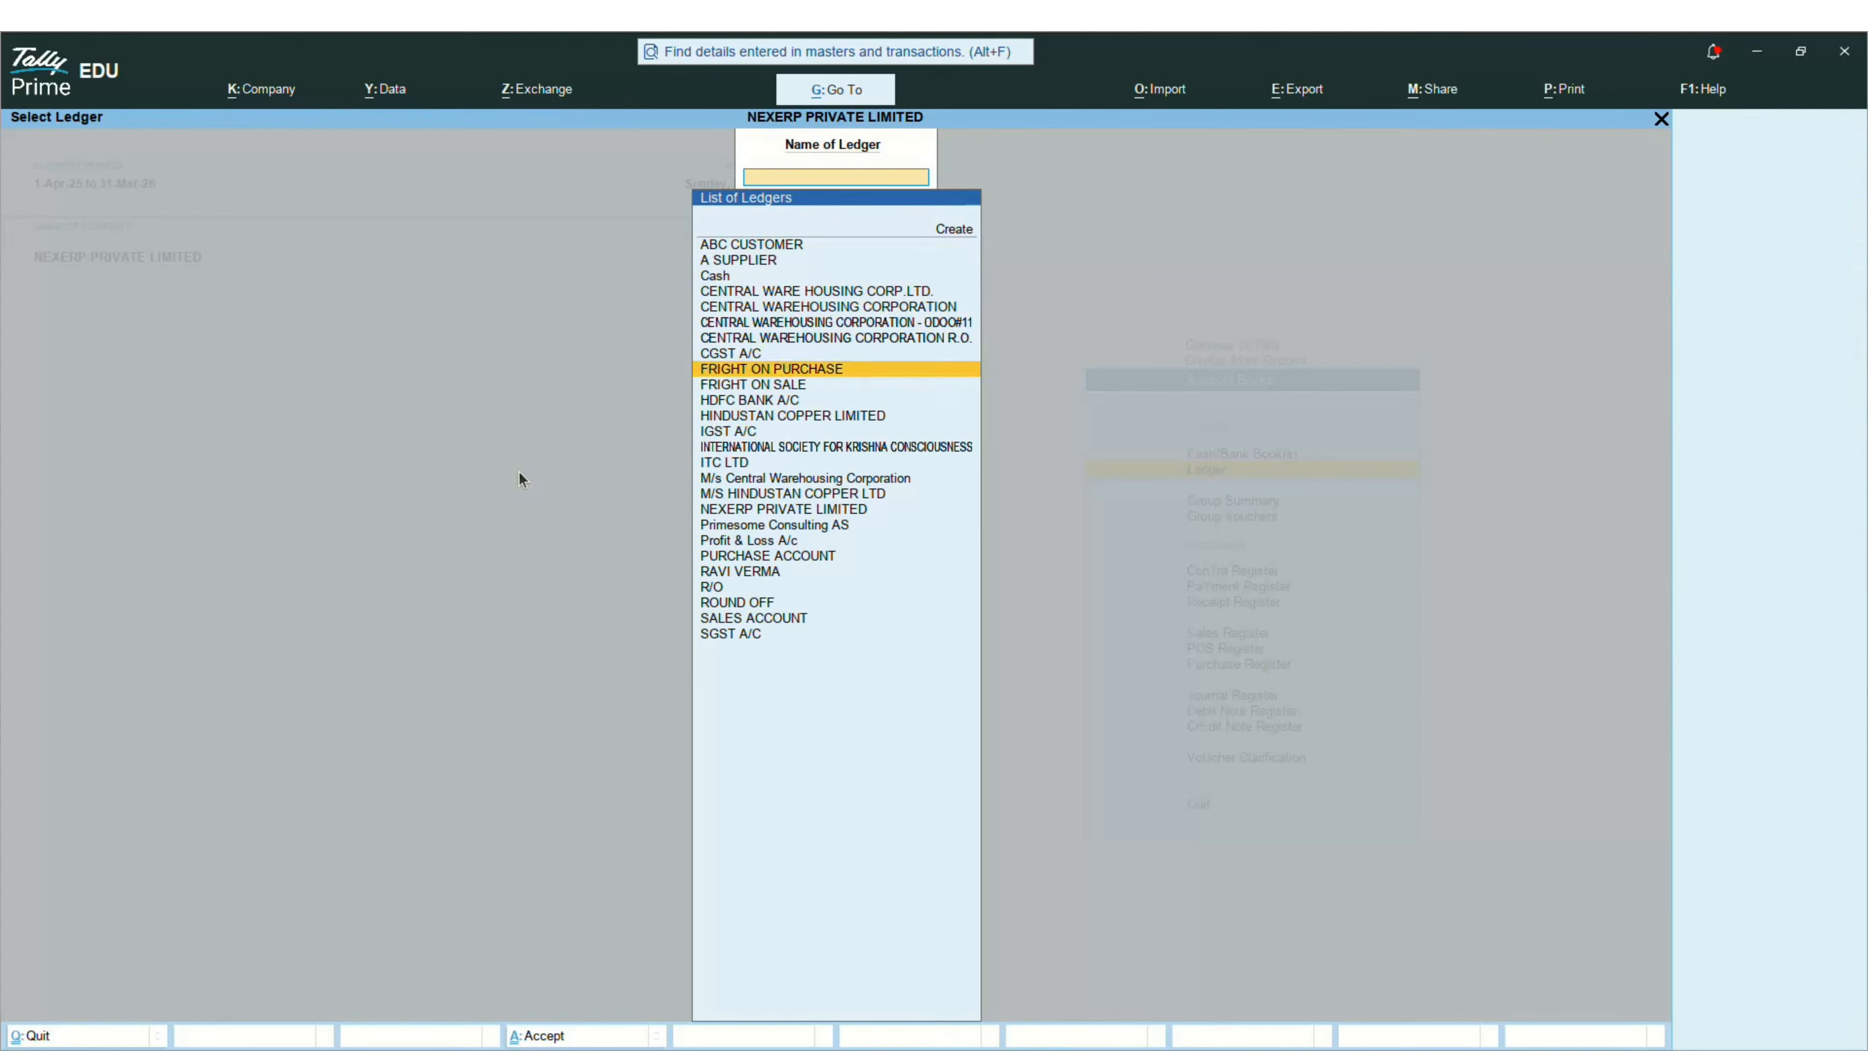
key("Down")
key("Down")
key("Down")
key("Return")
key("Down")
key("Down")
key("Down")
key("Down")
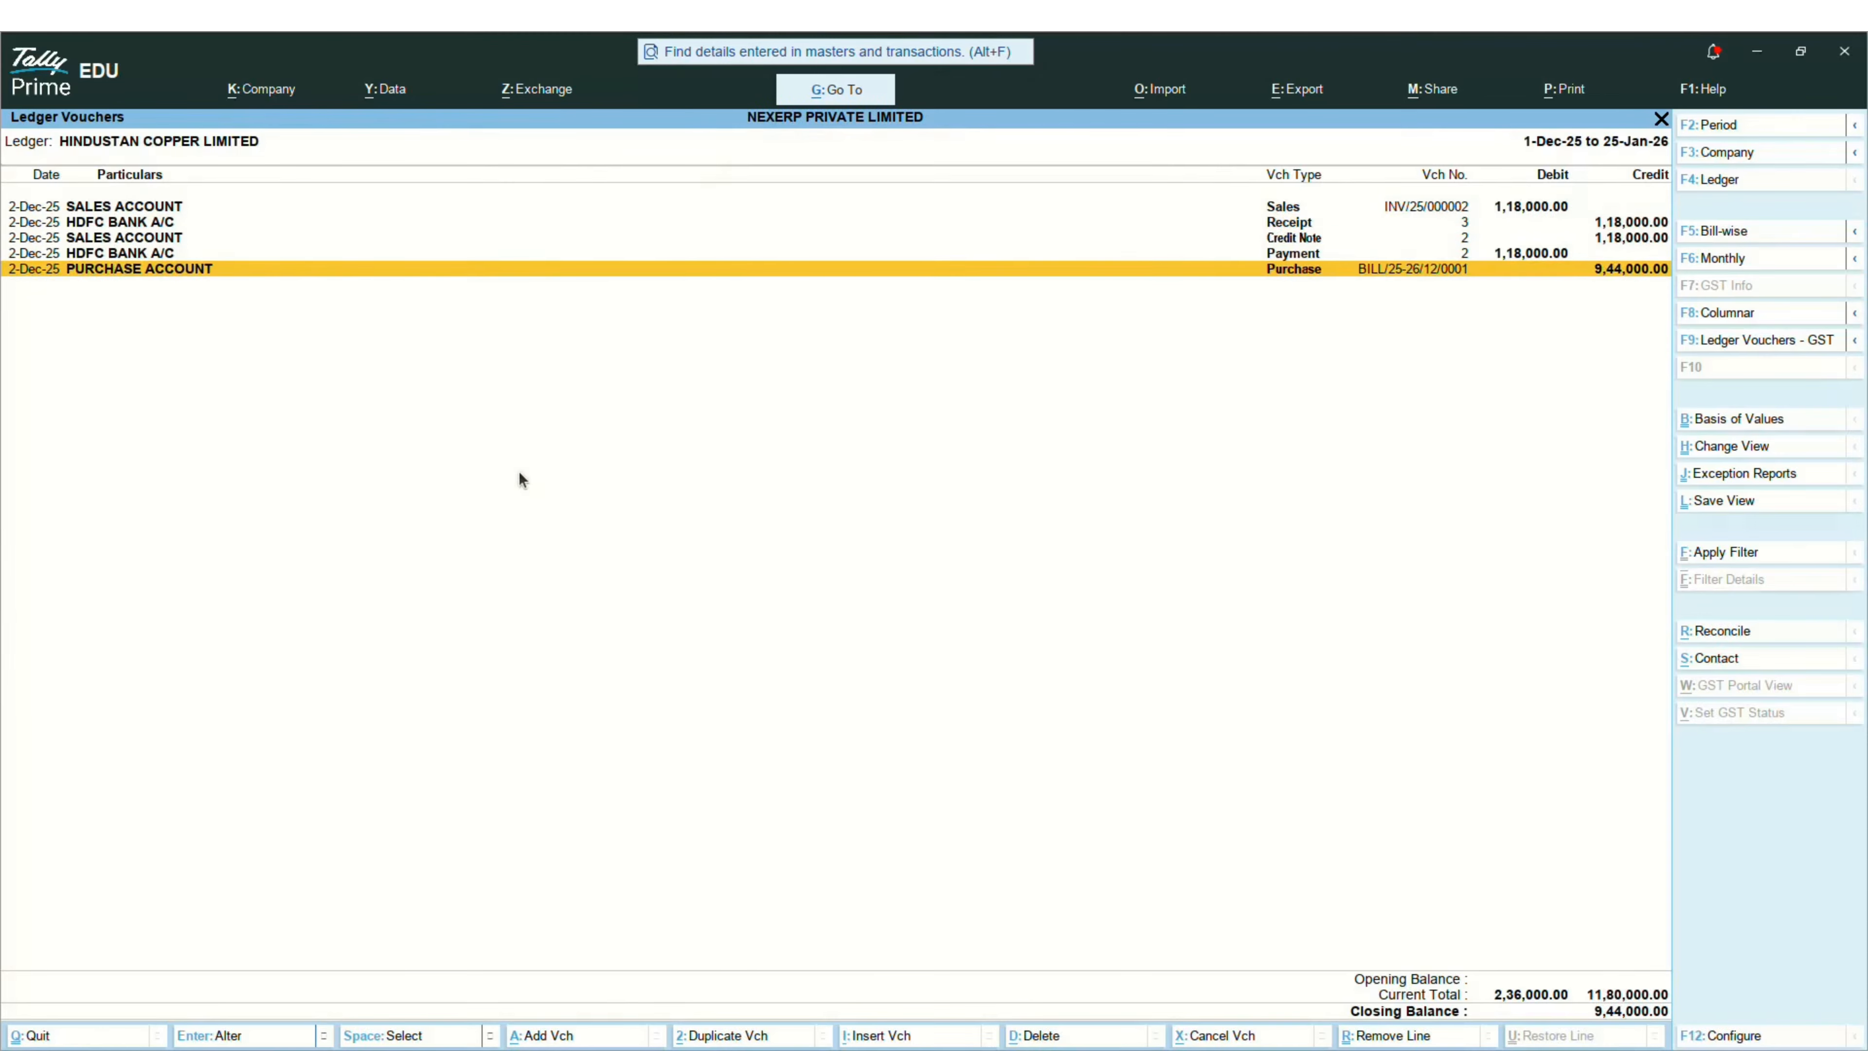
key("Return")
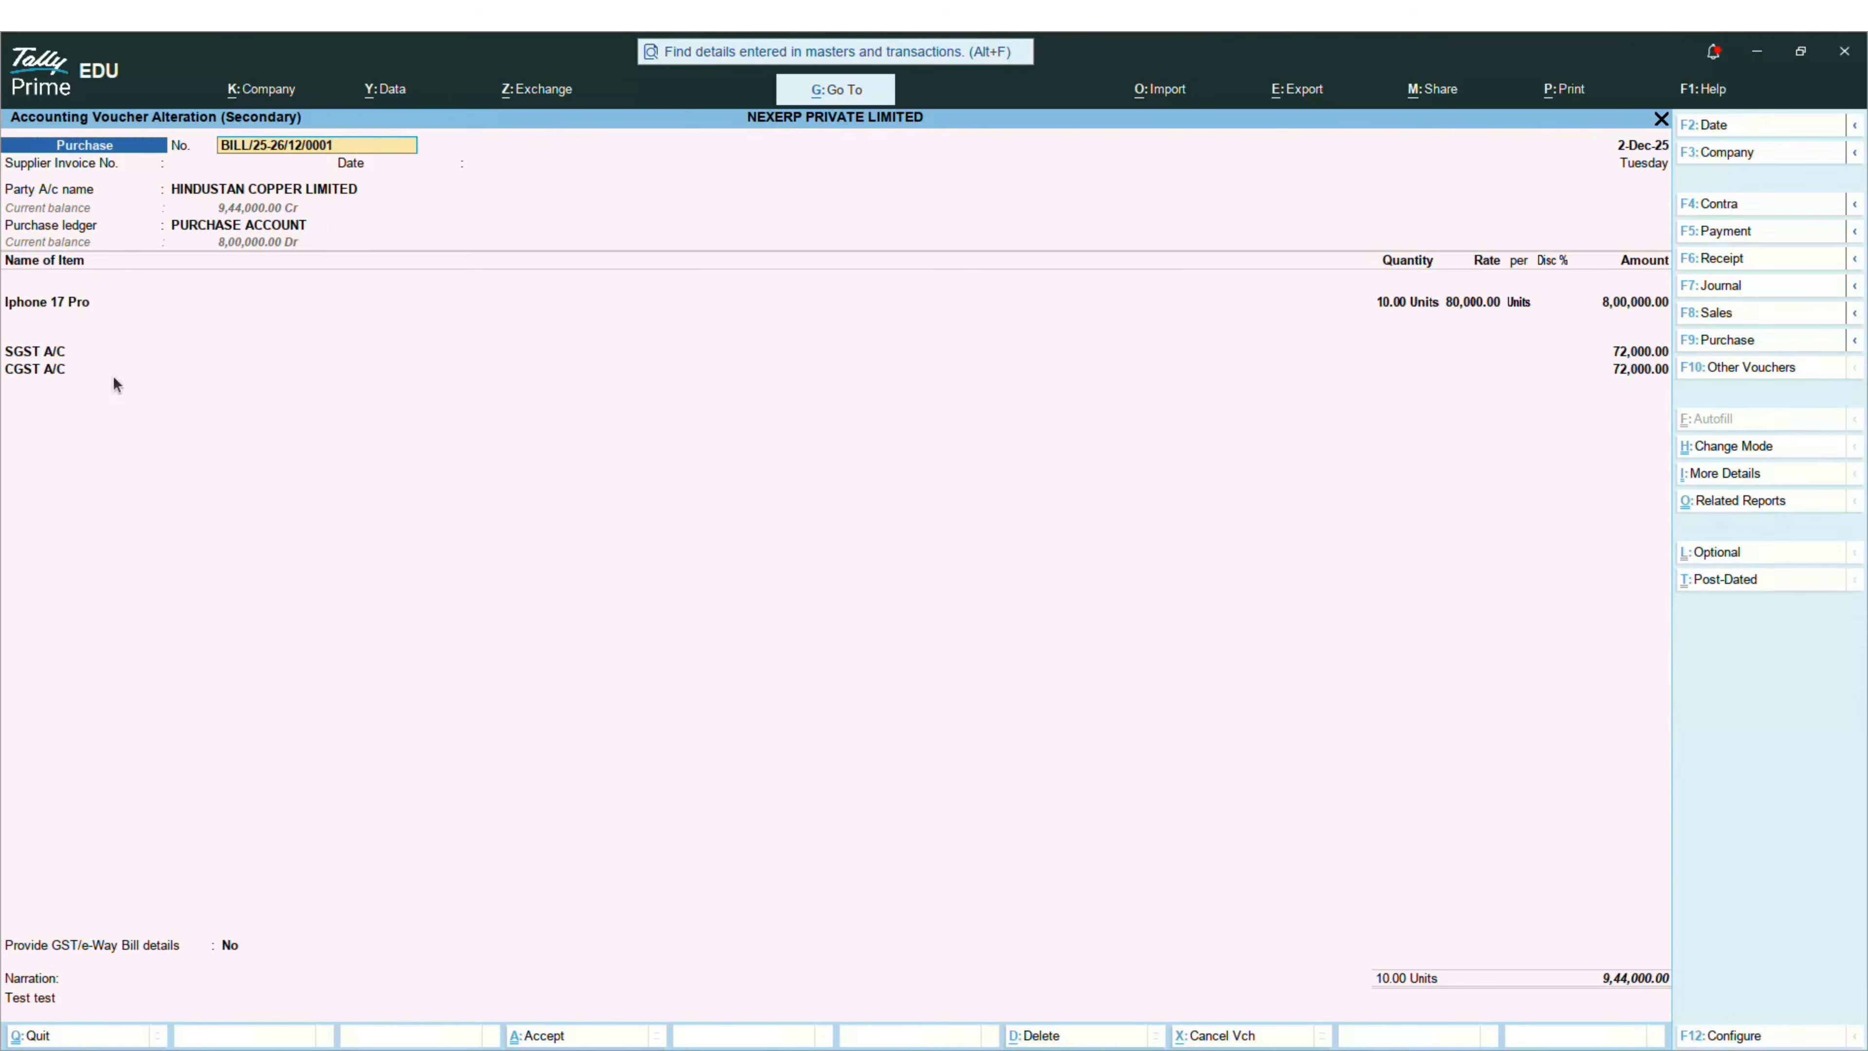
key("Escape")
key("y")
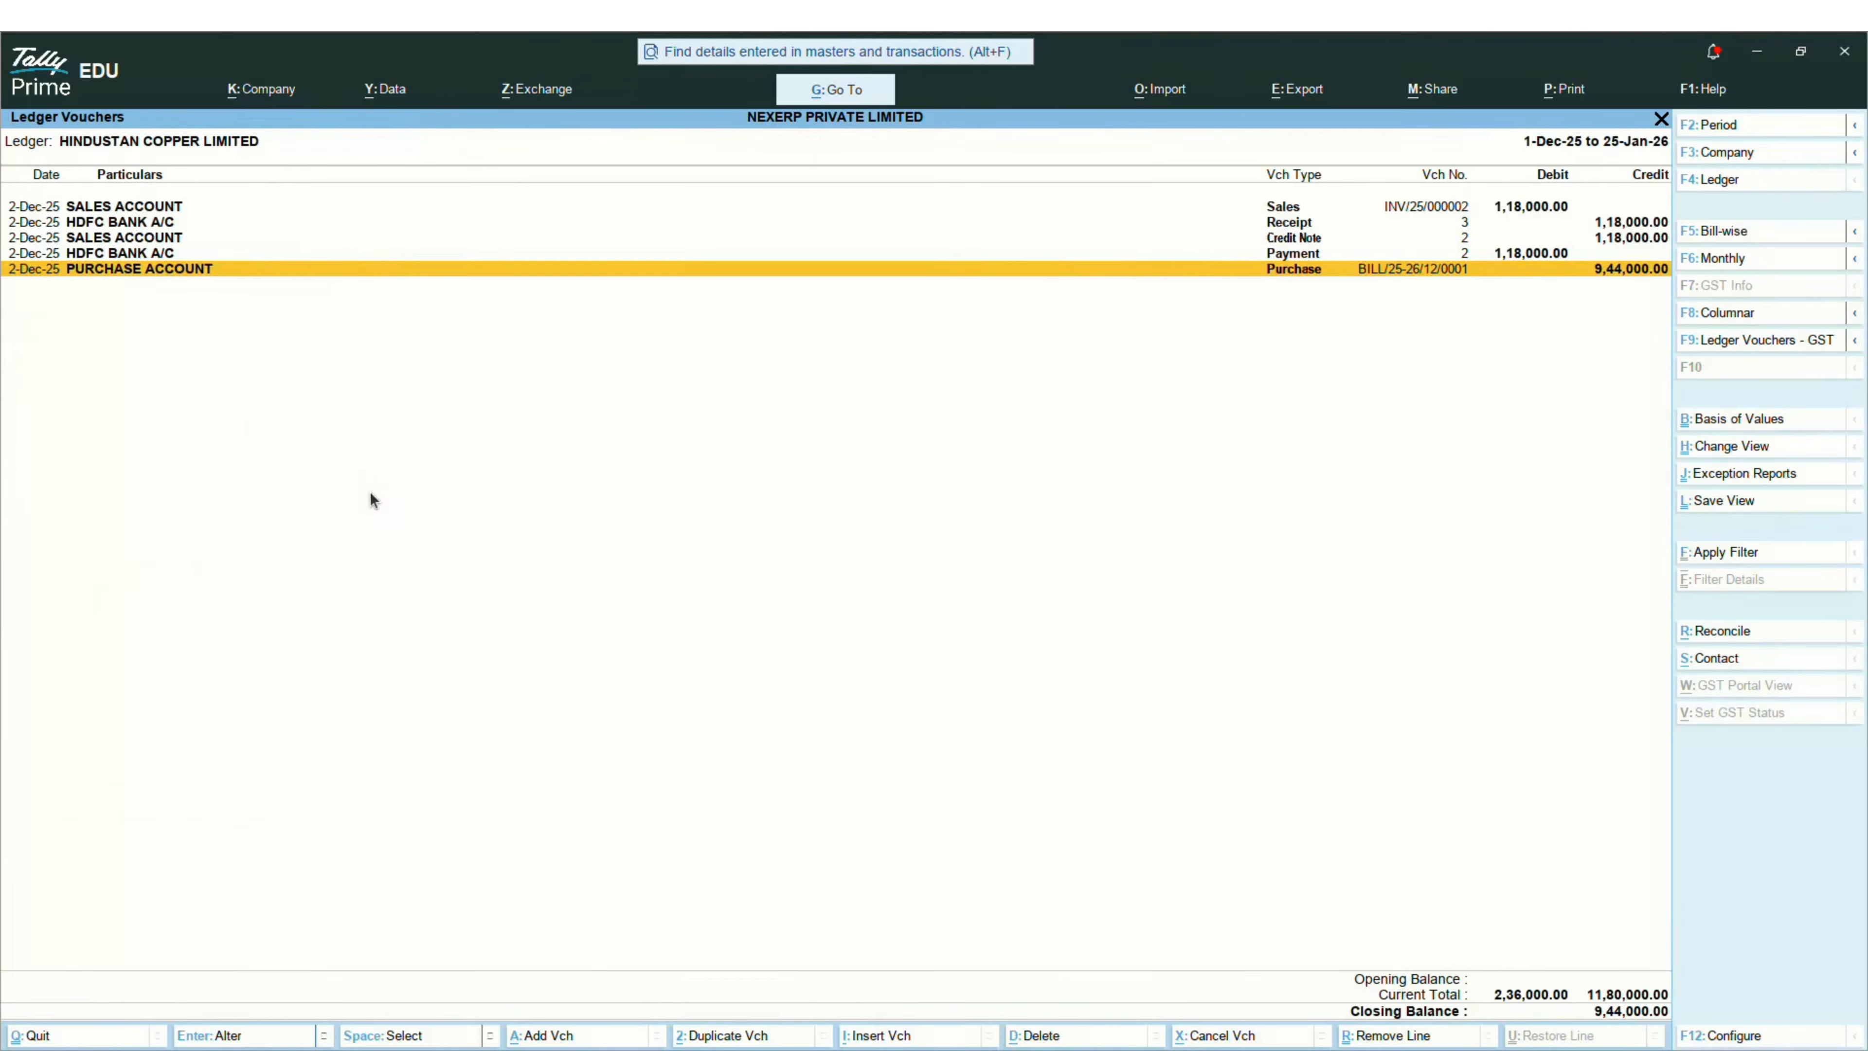
key("alt+Tab")
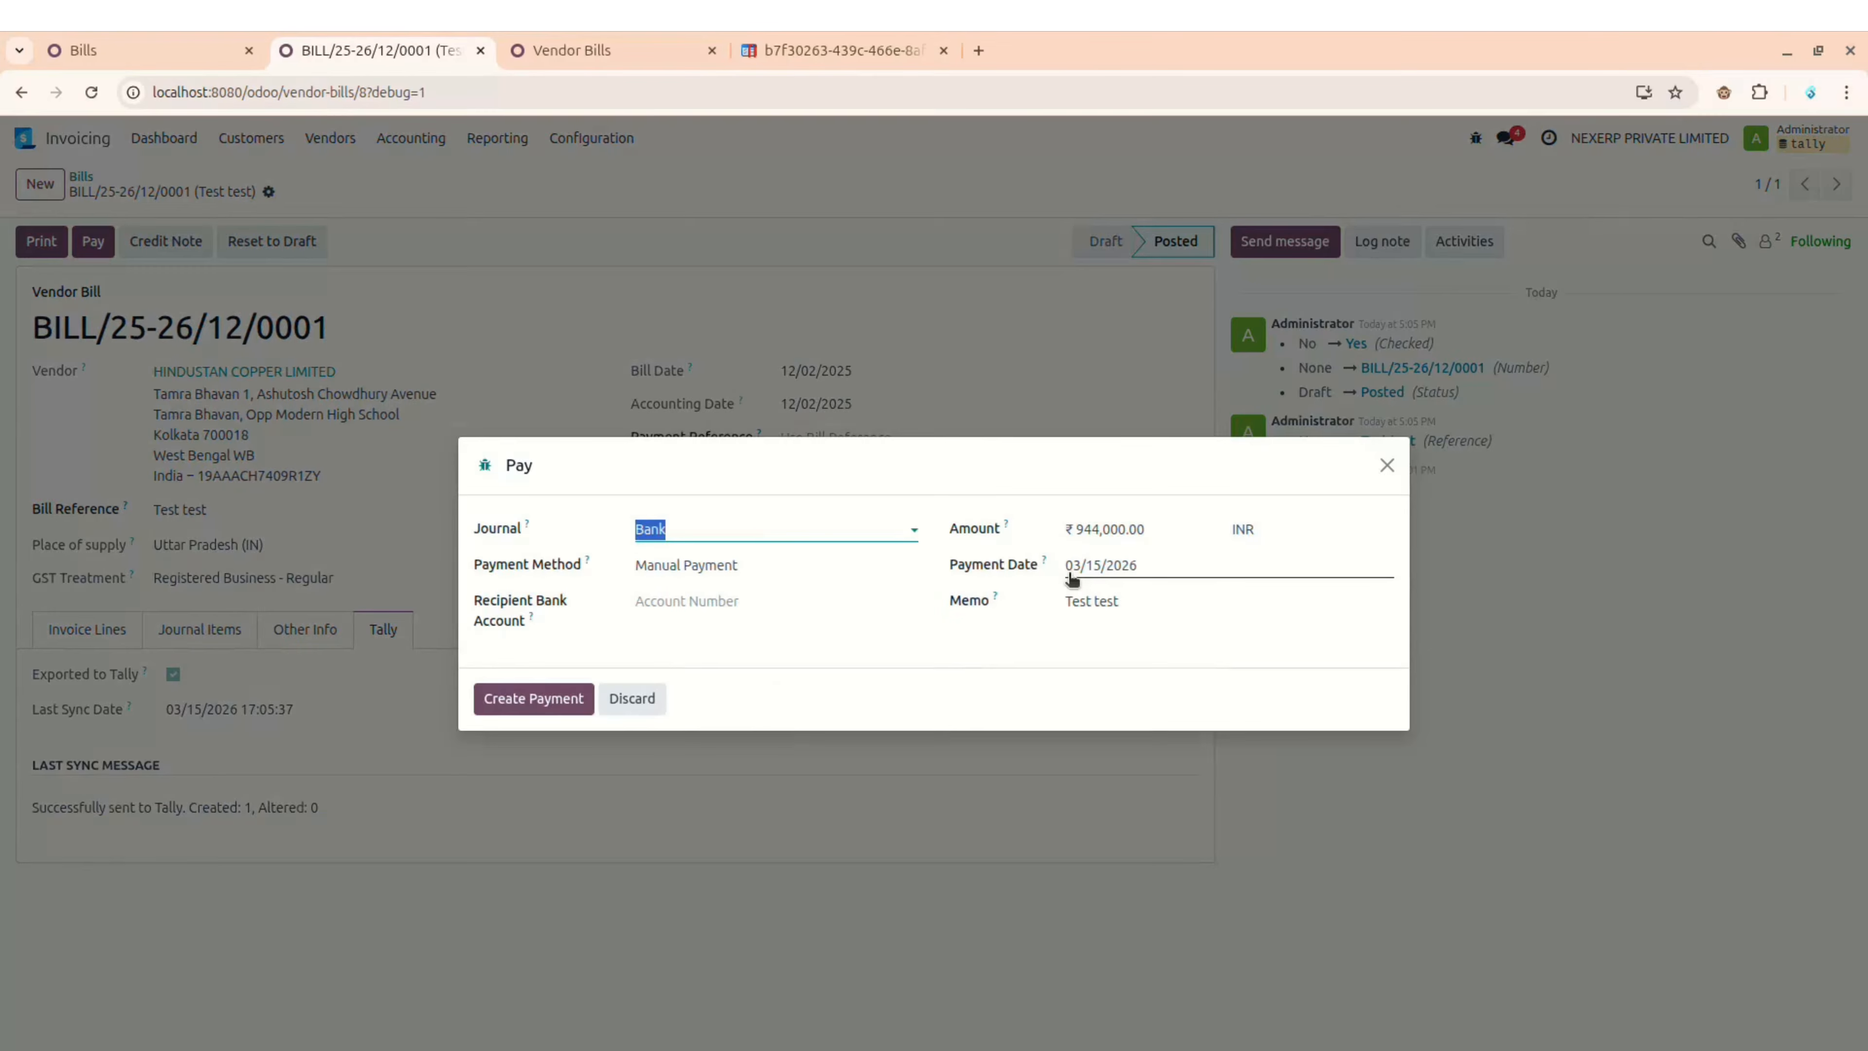
Step: Date the ₹944,000 bank payment 2 December 2025 and create it
left_click(1160, 567)
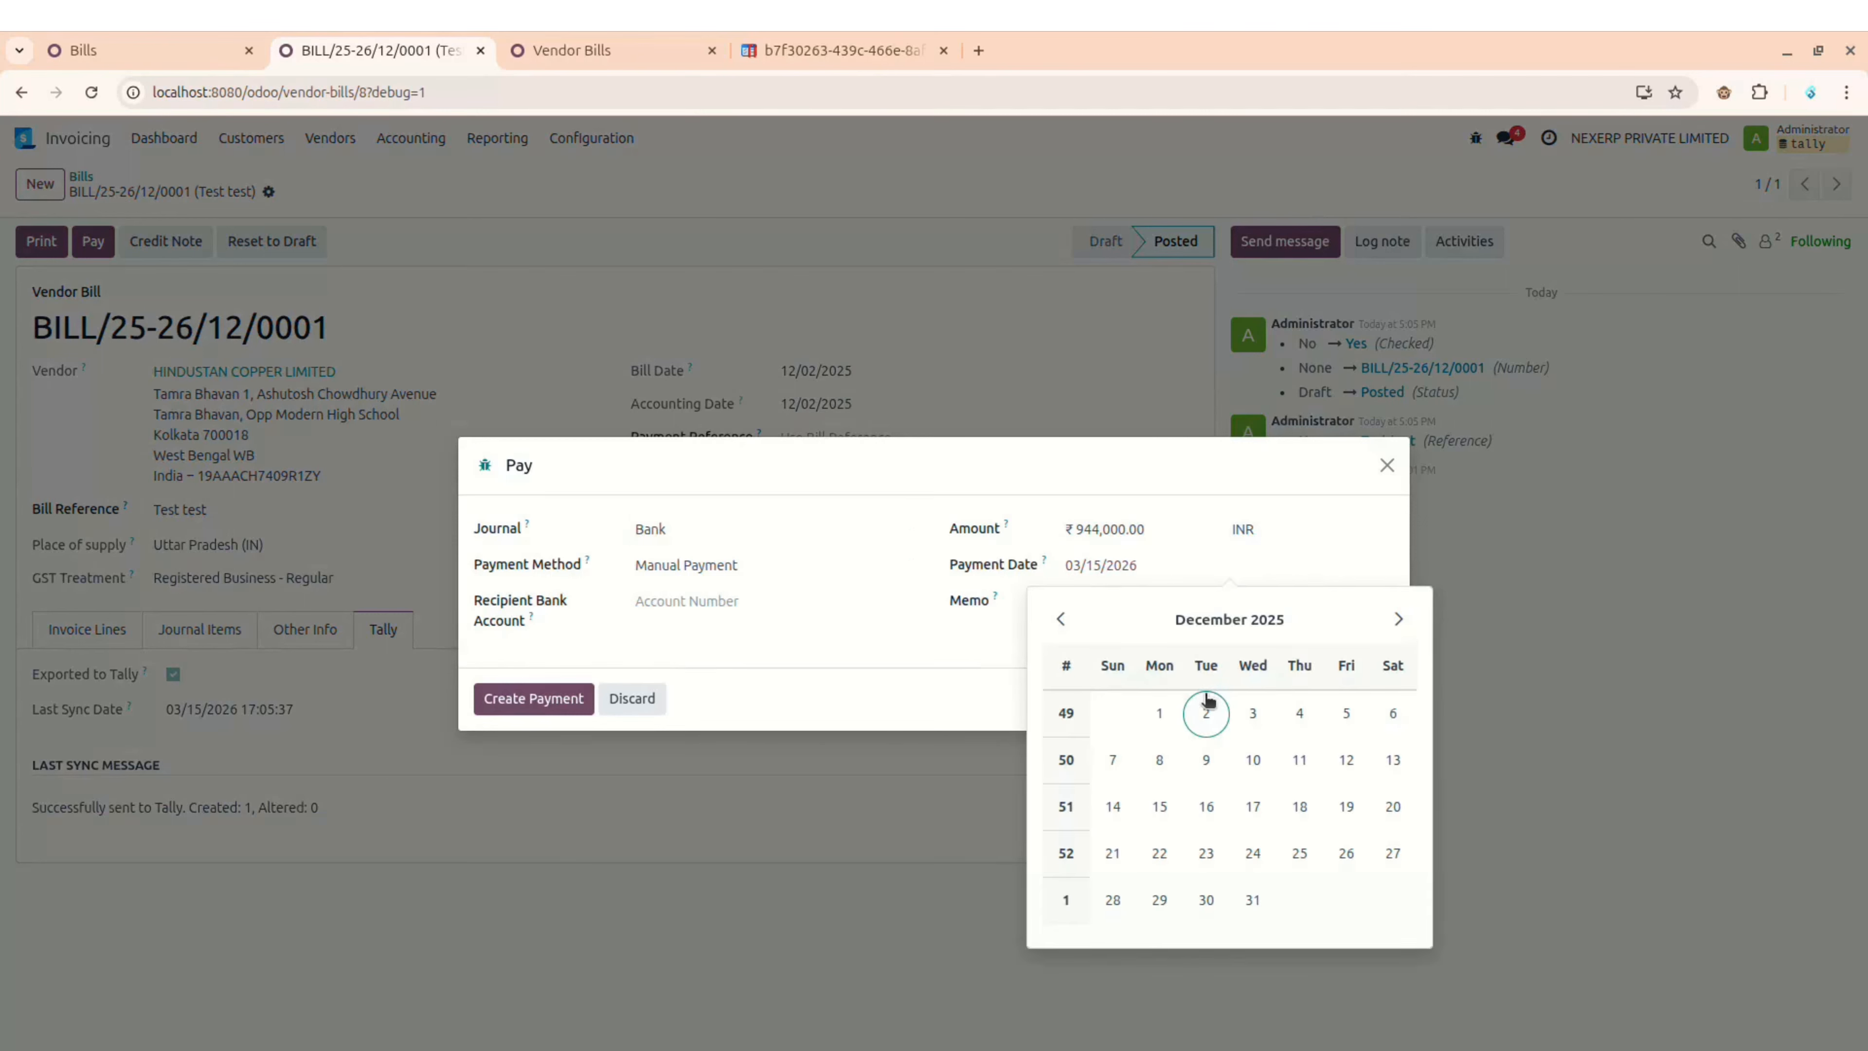
left_click(1206, 702)
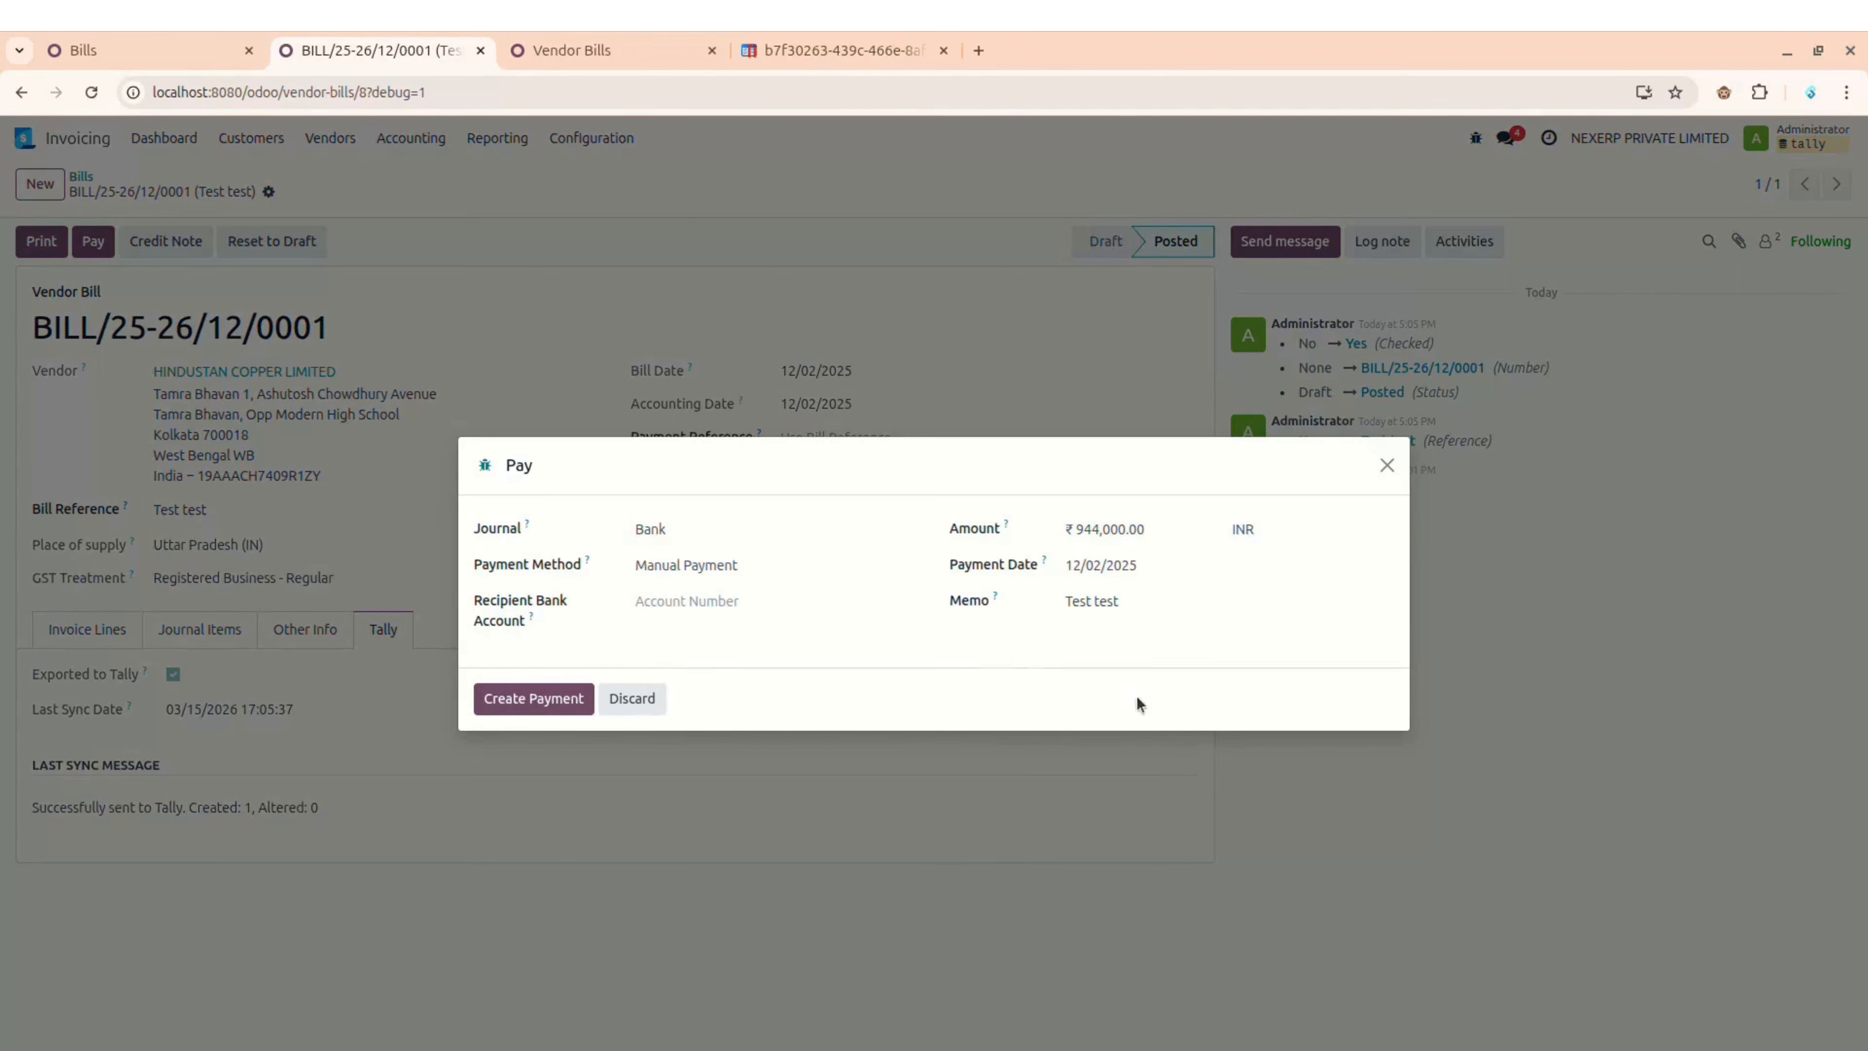
left_click(576, 699)
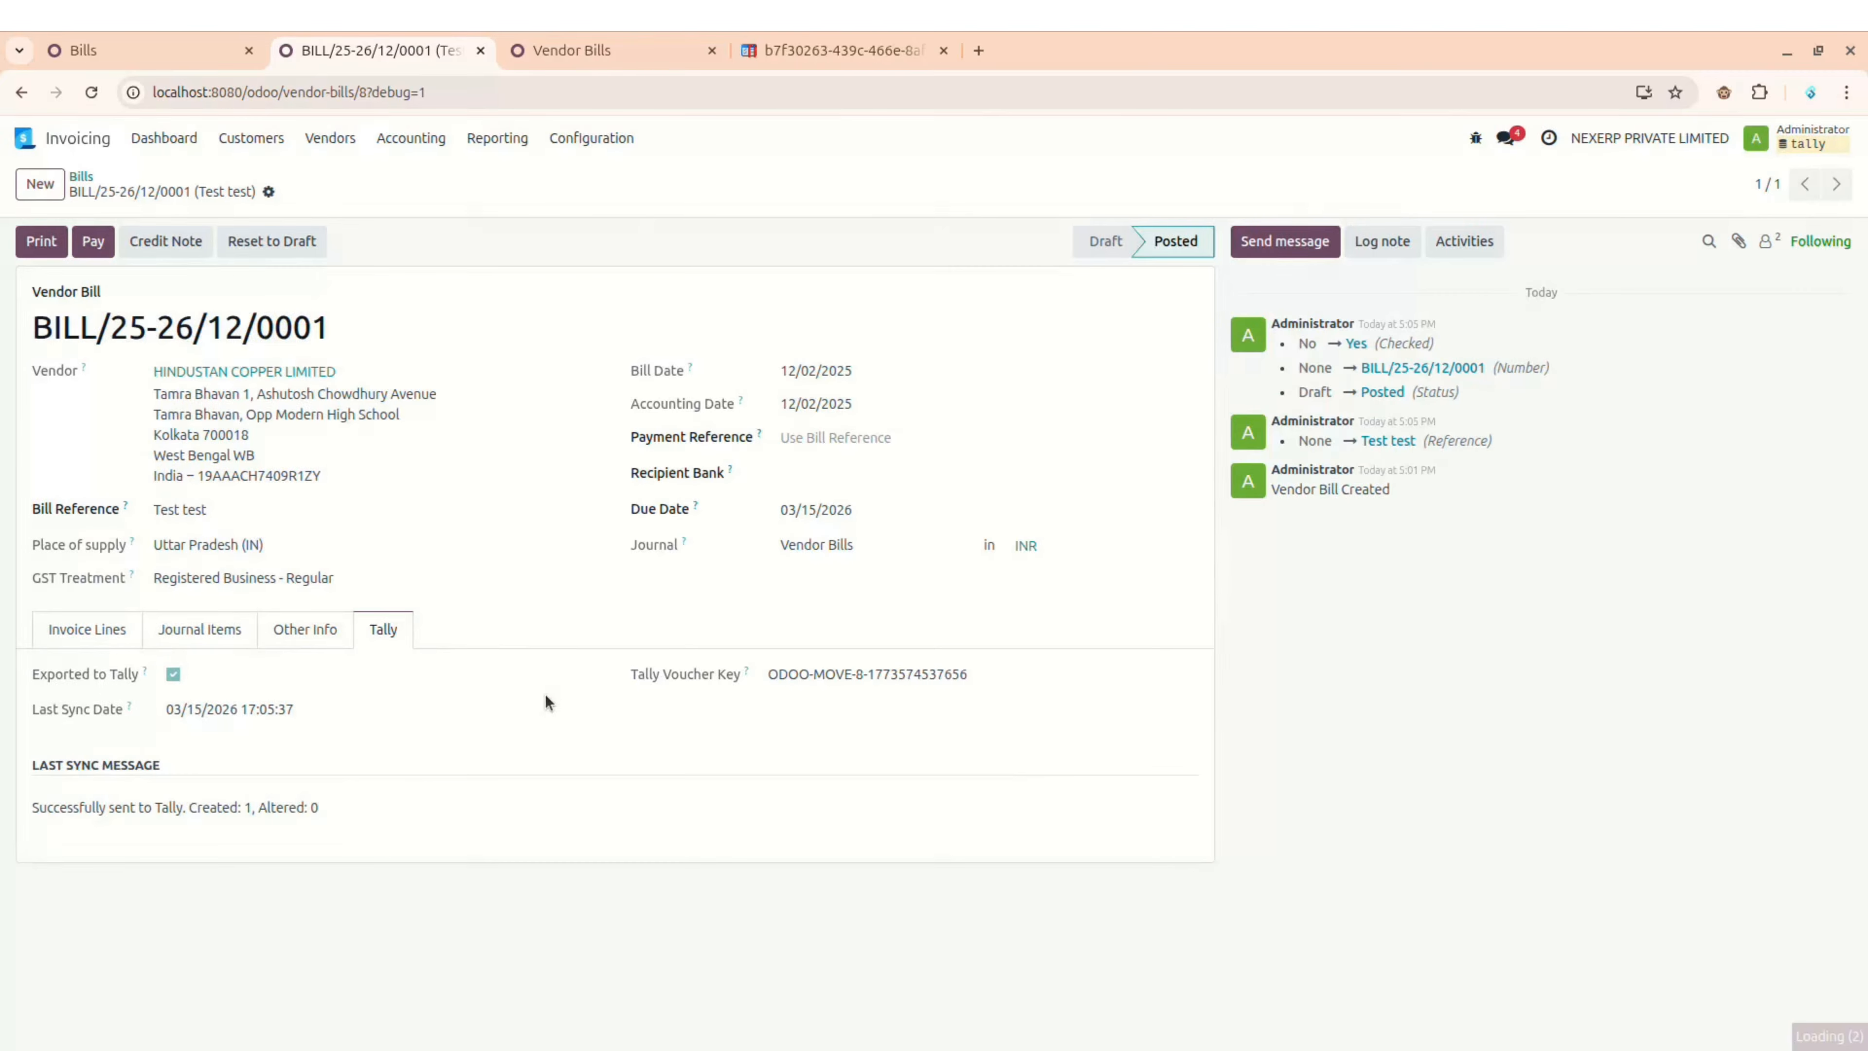
Step: Close the open Tally voucher and inspect the new HDFC BANK A/C Payment voucher 3 for 9,44,000
key("alt+Tab")
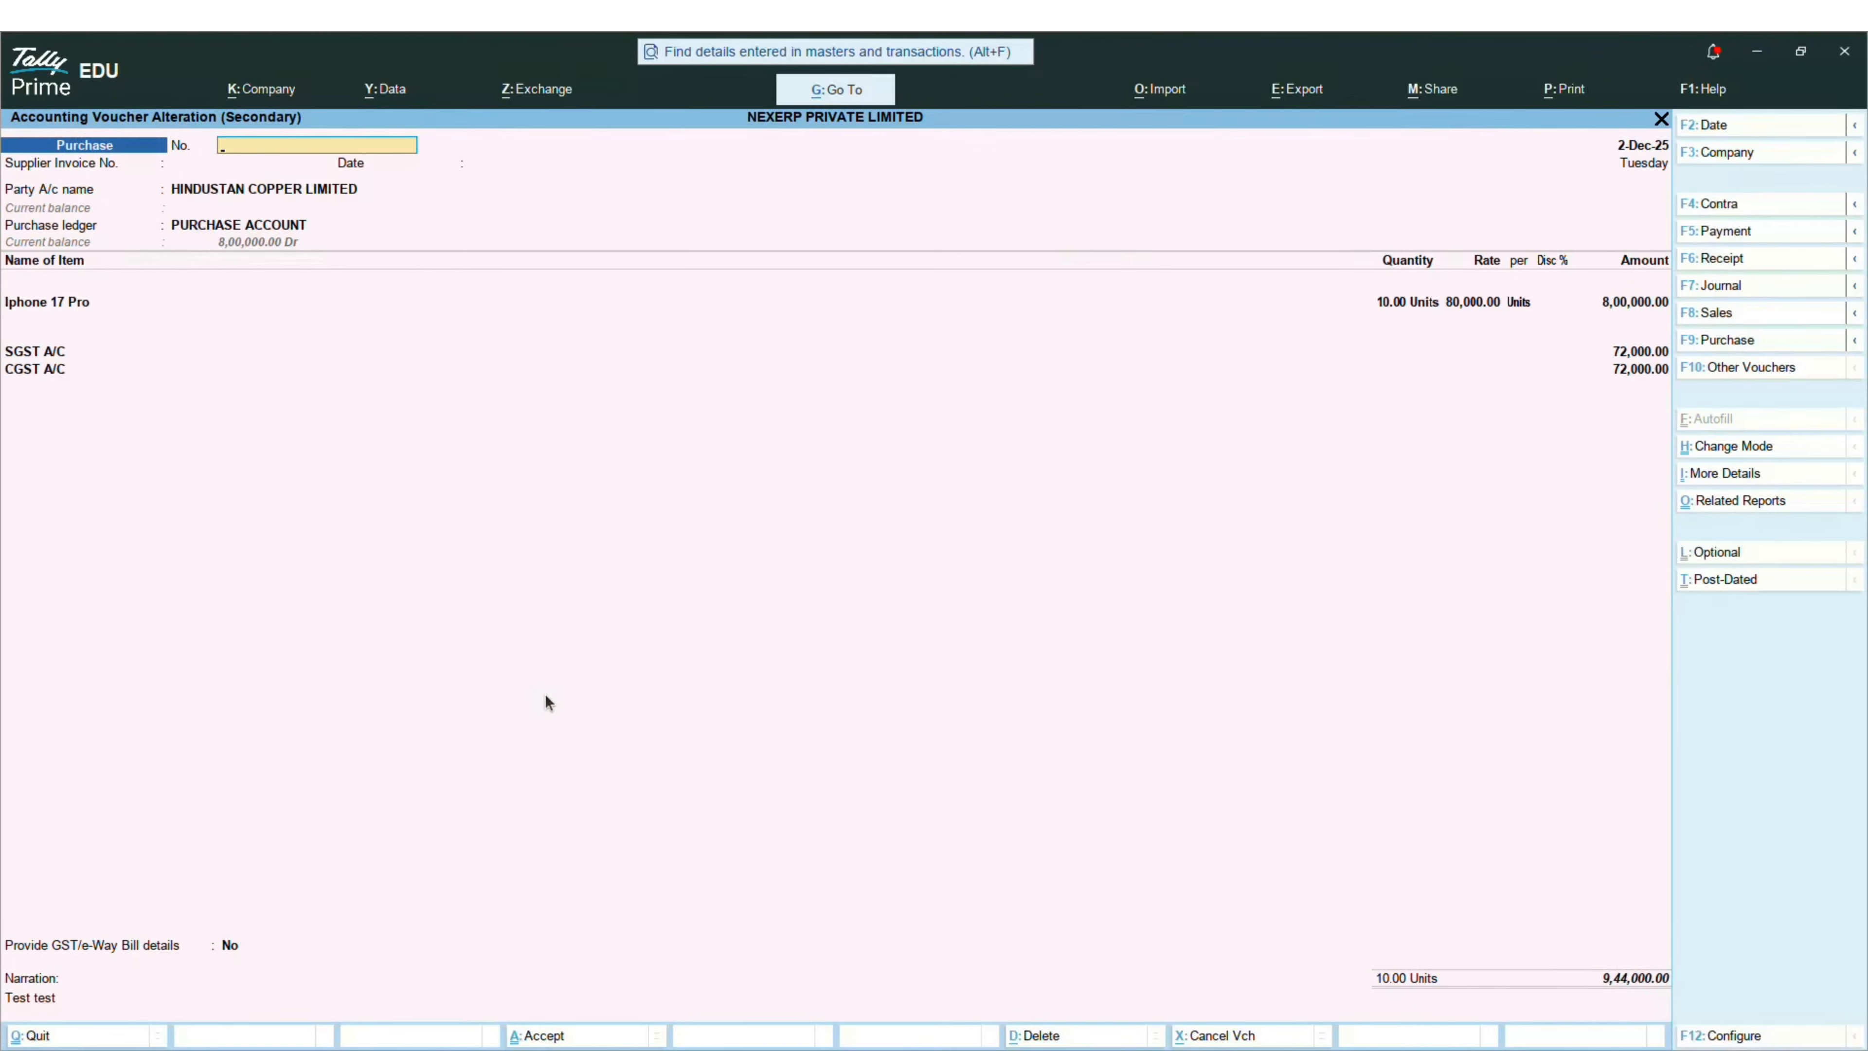
key("Escape")
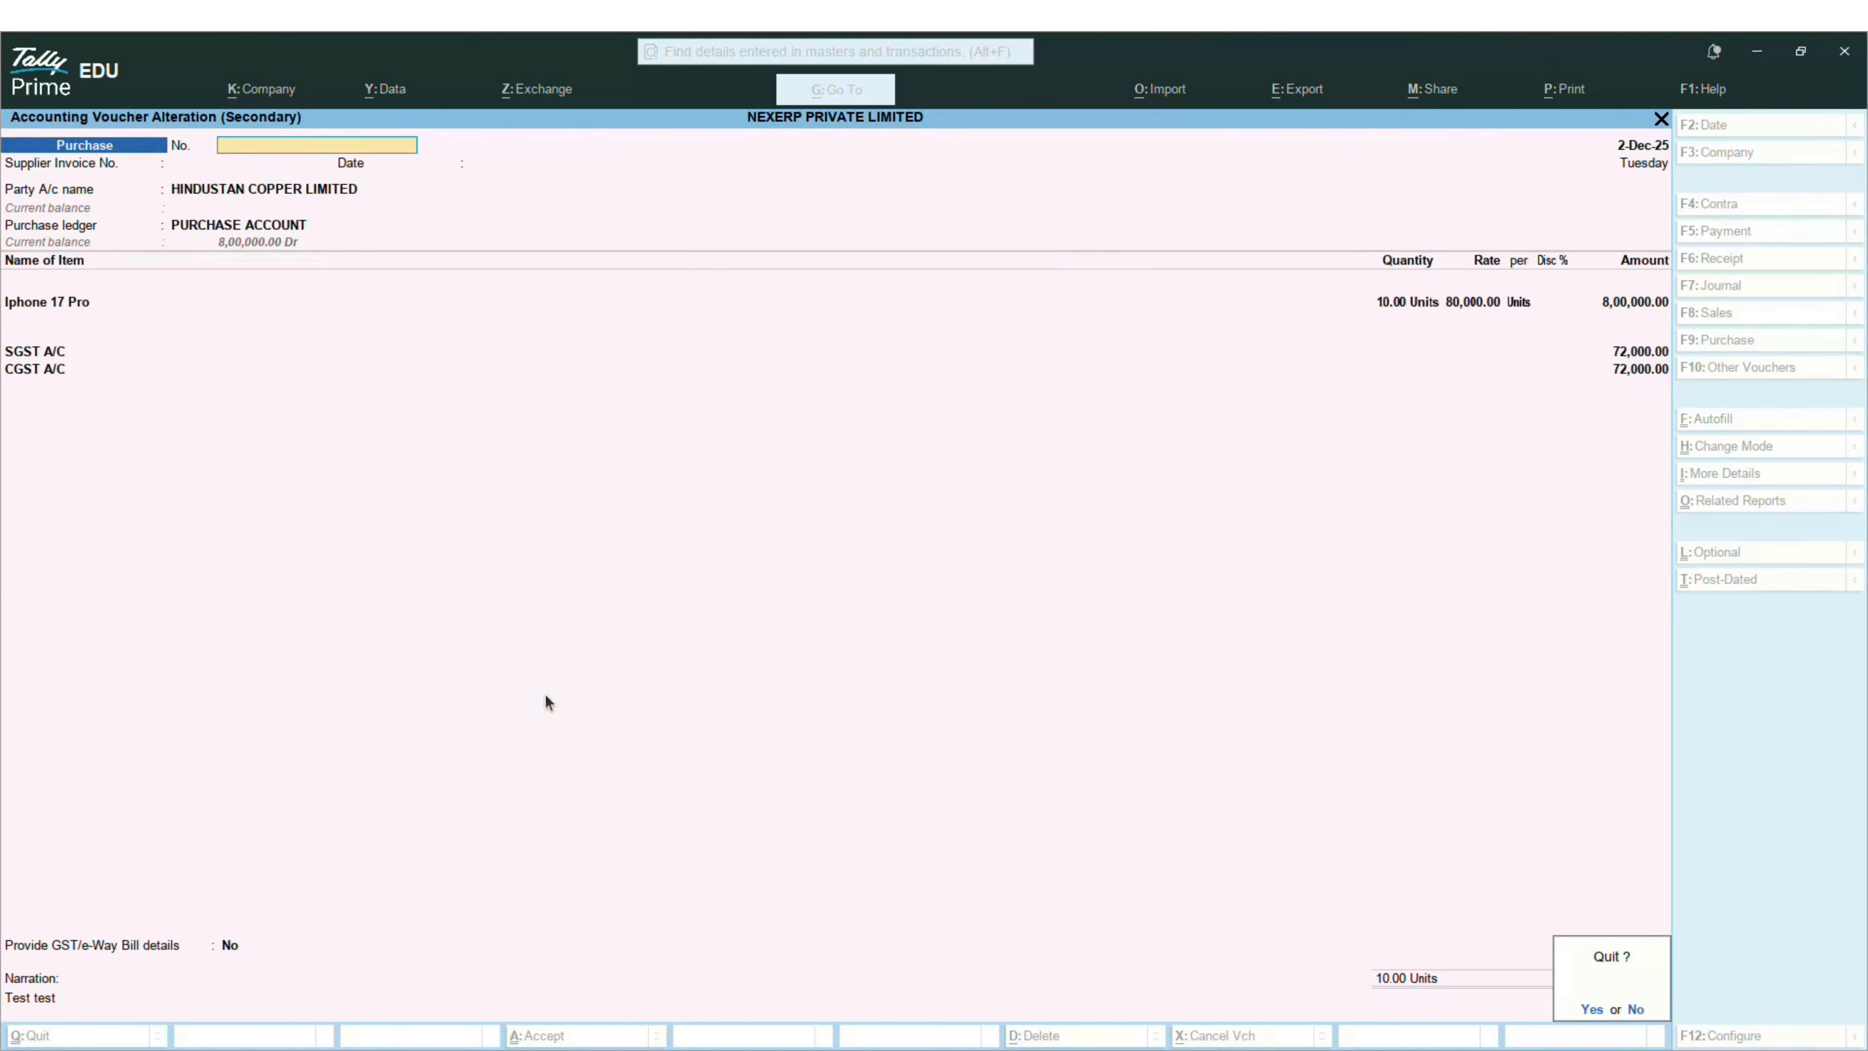
key("y")
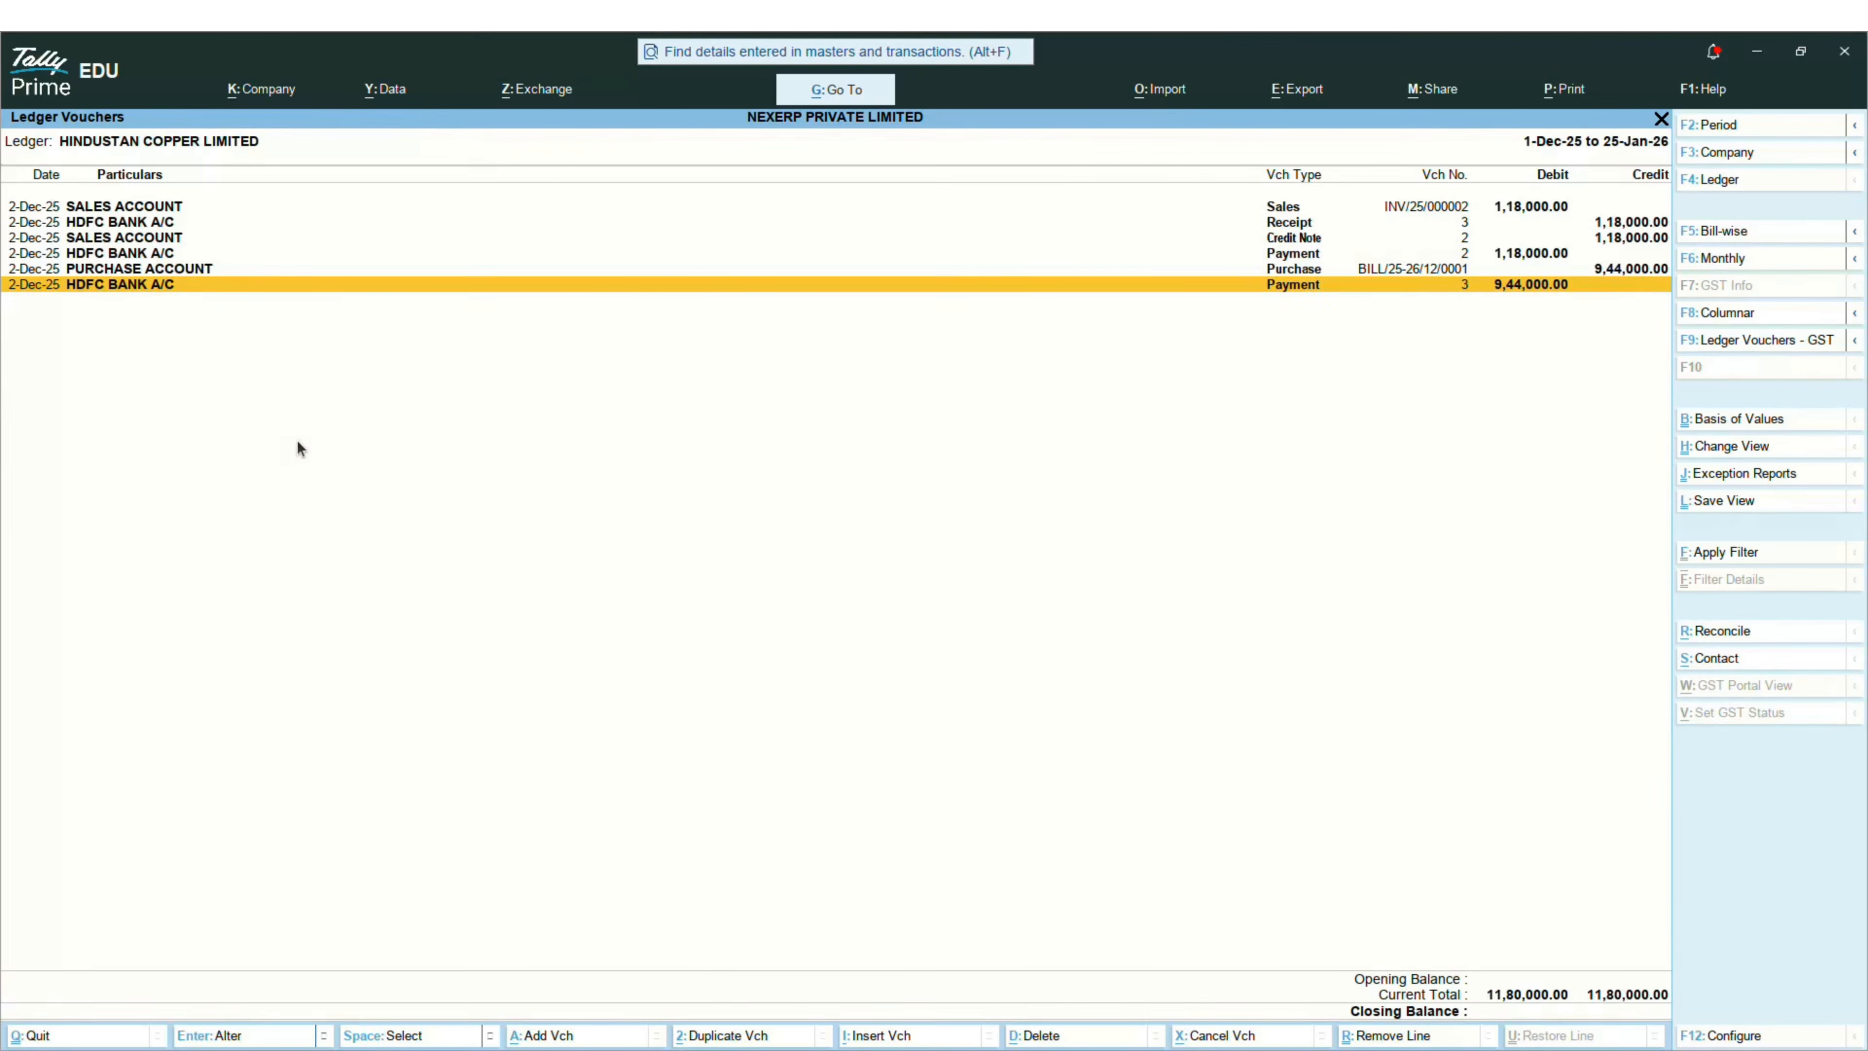
double_click(205, 286)
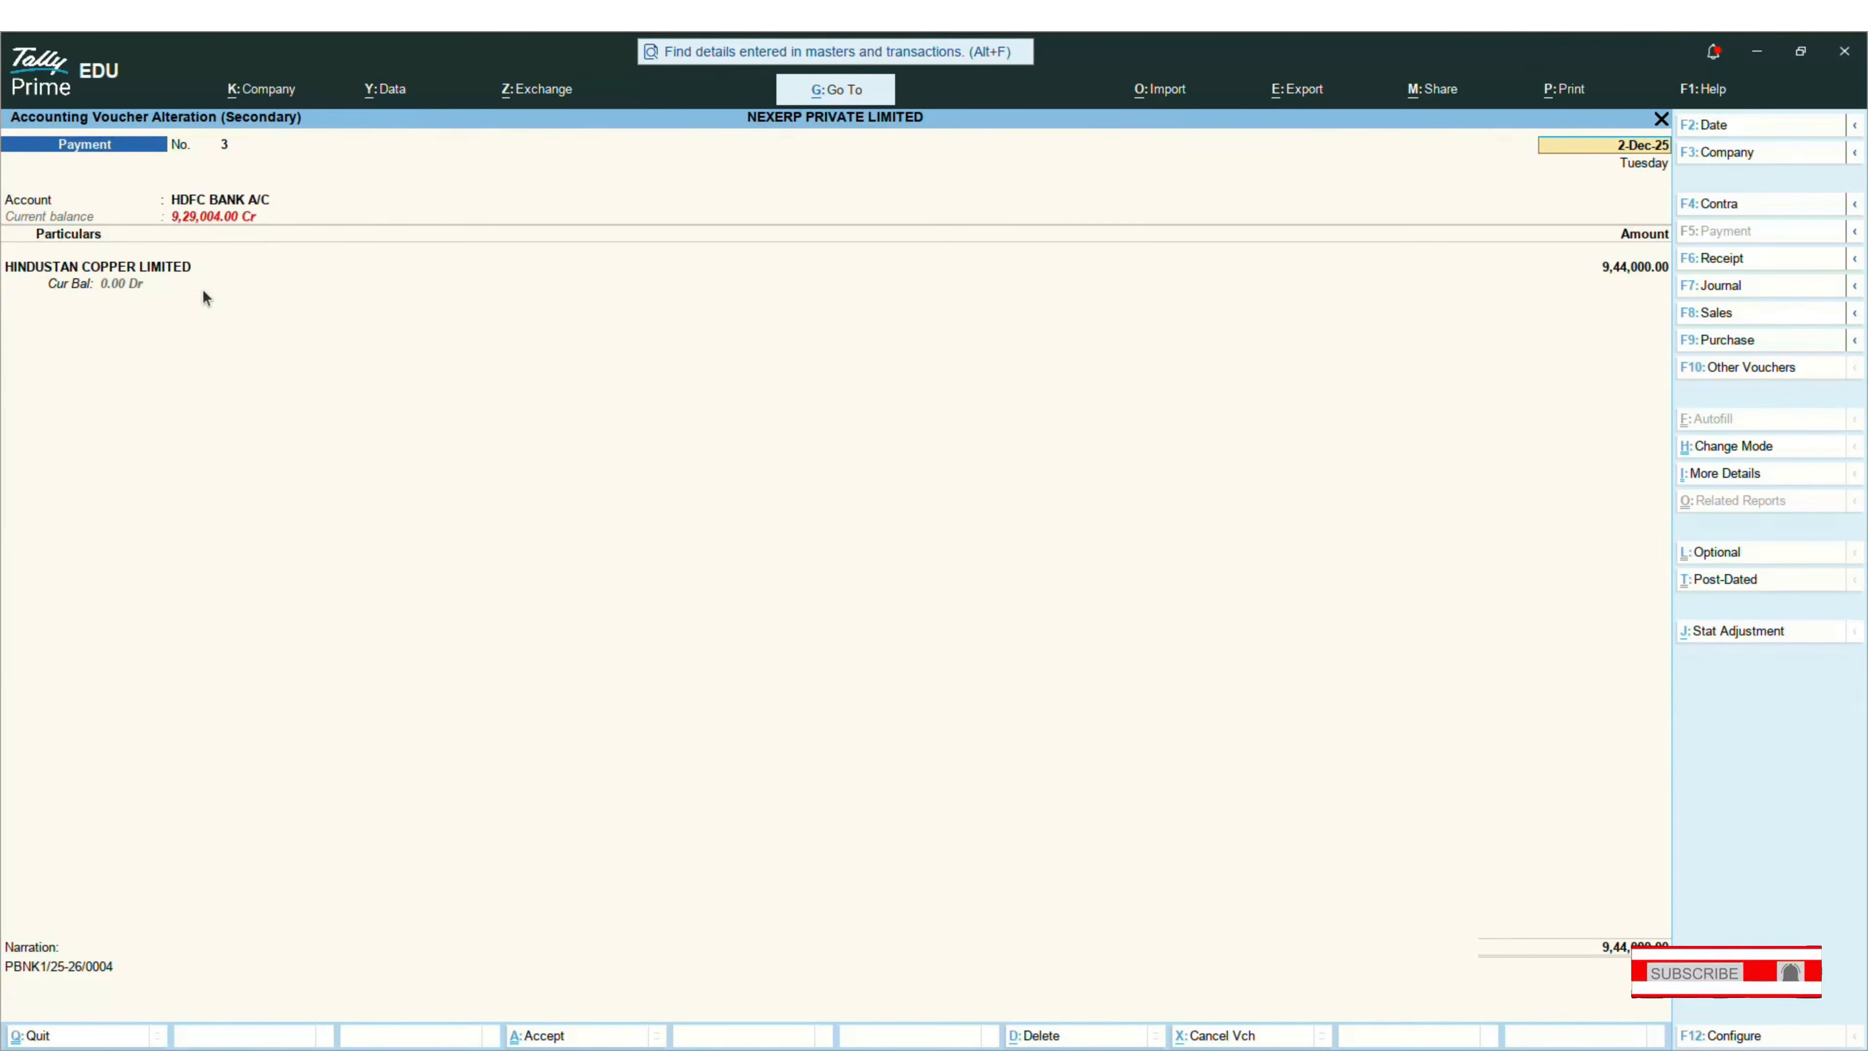
key("Escape")
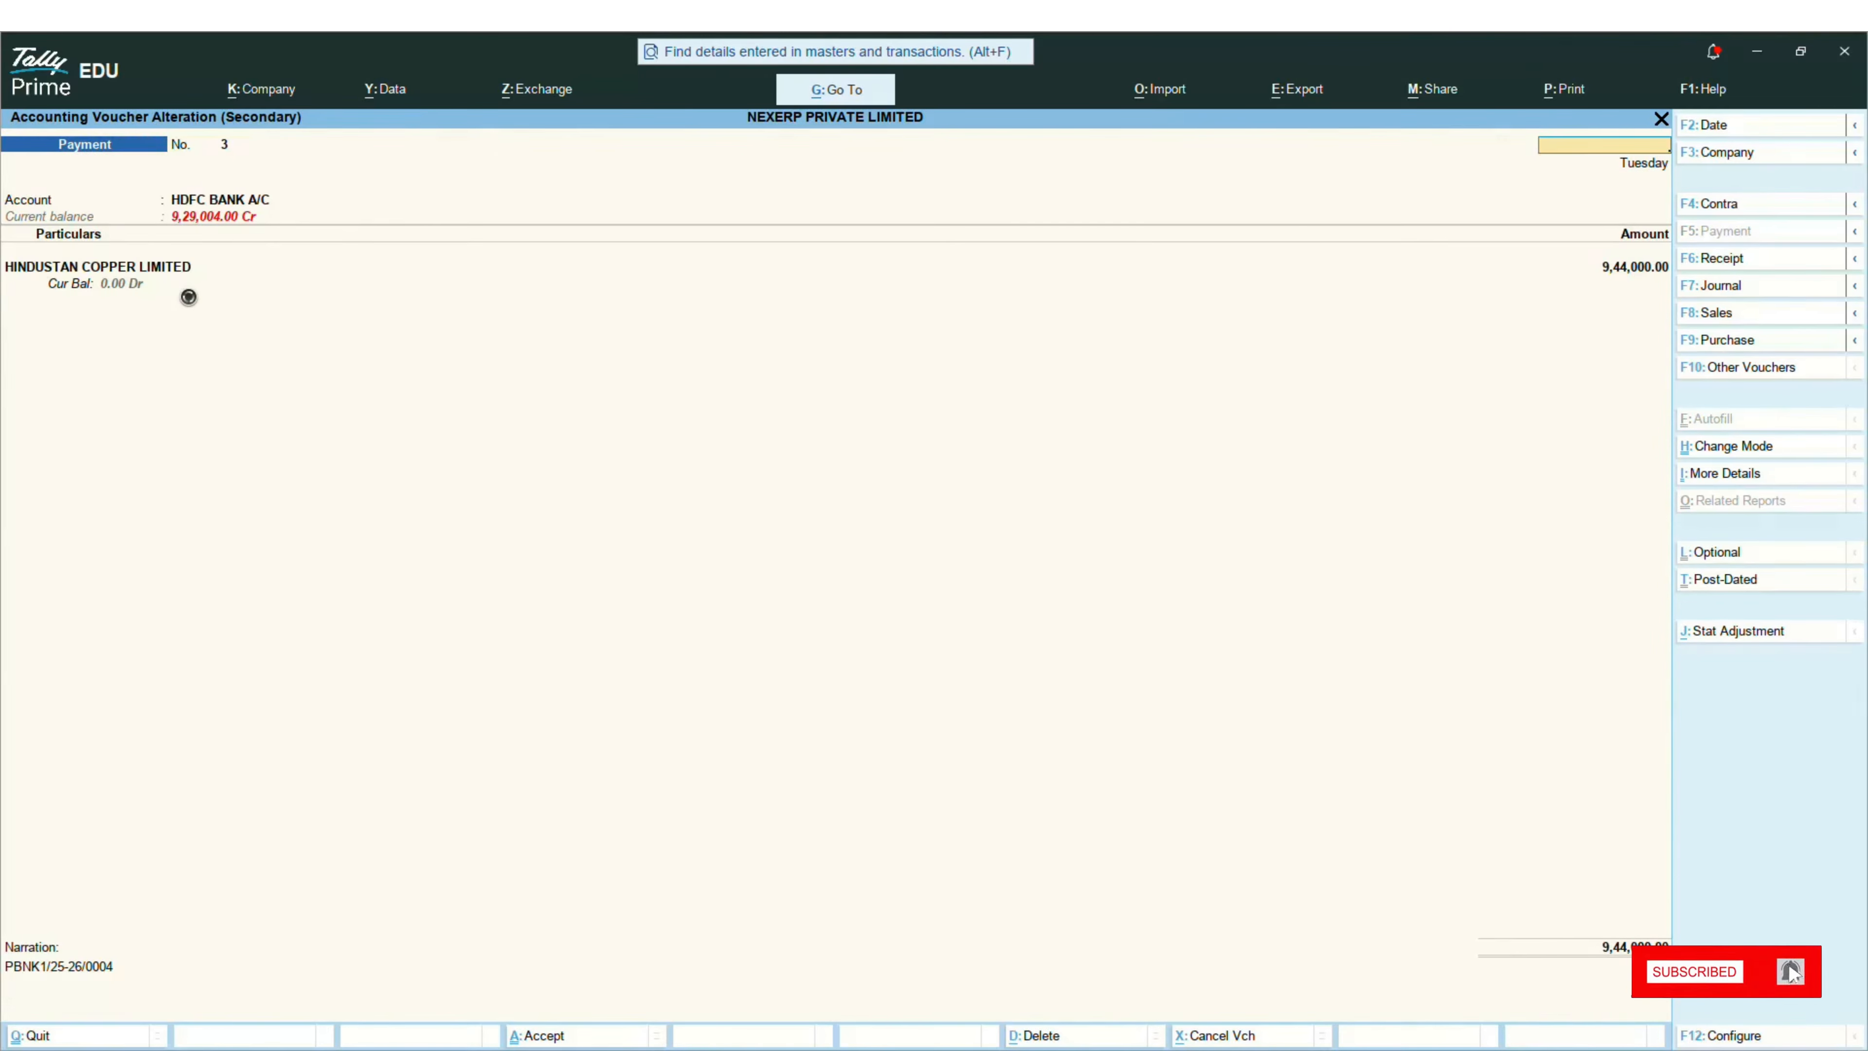